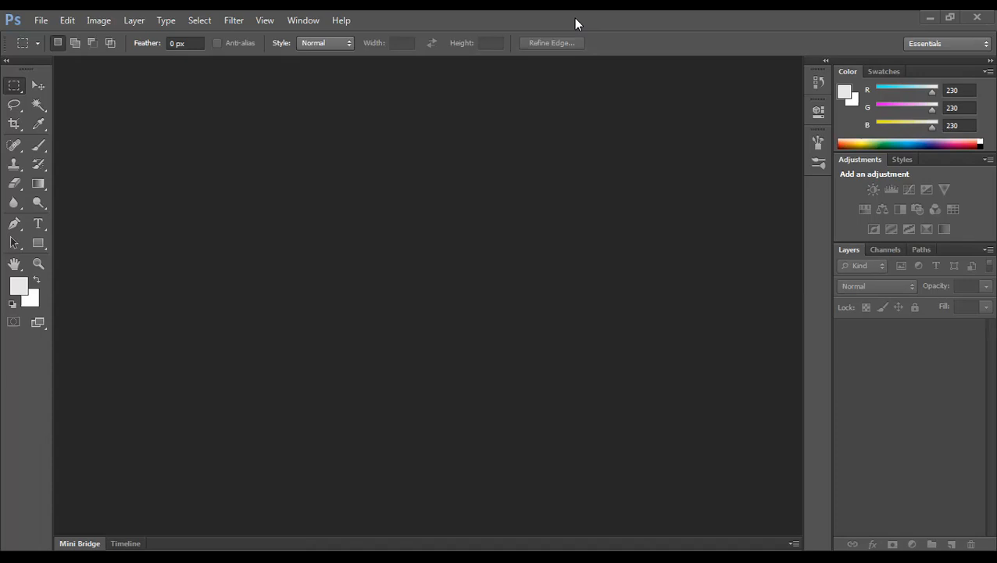
# Search Google for 'brochure design standard' in a new Chrome tab.
pyautogui.hotkey('alt', 'Tab')
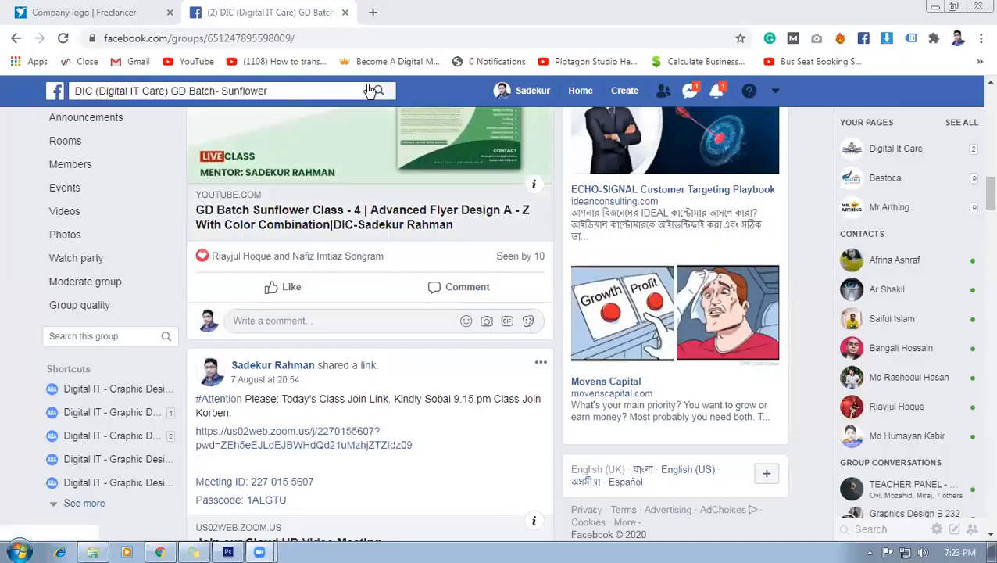
pyautogui.click(373, 13)
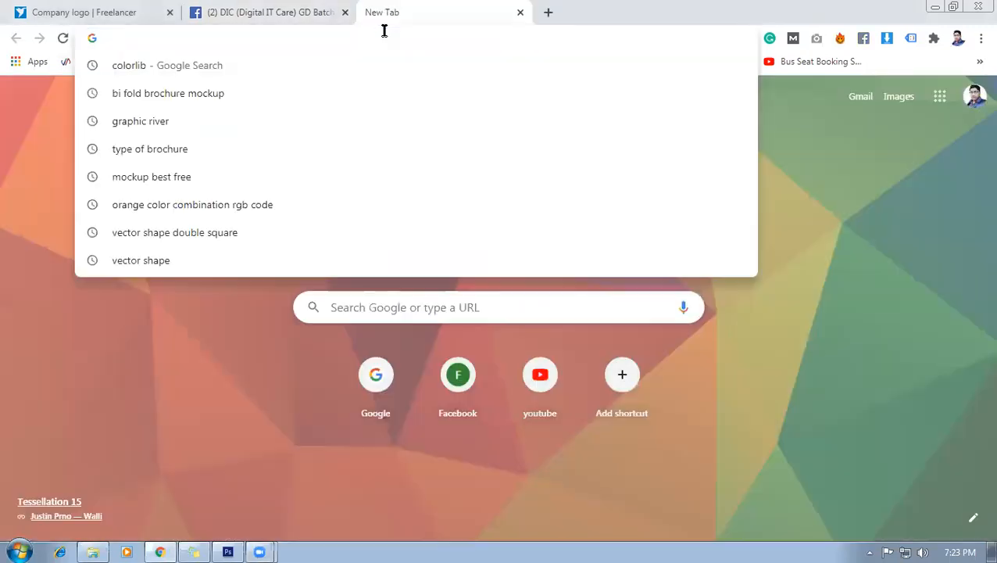
pyautogui.write('b')
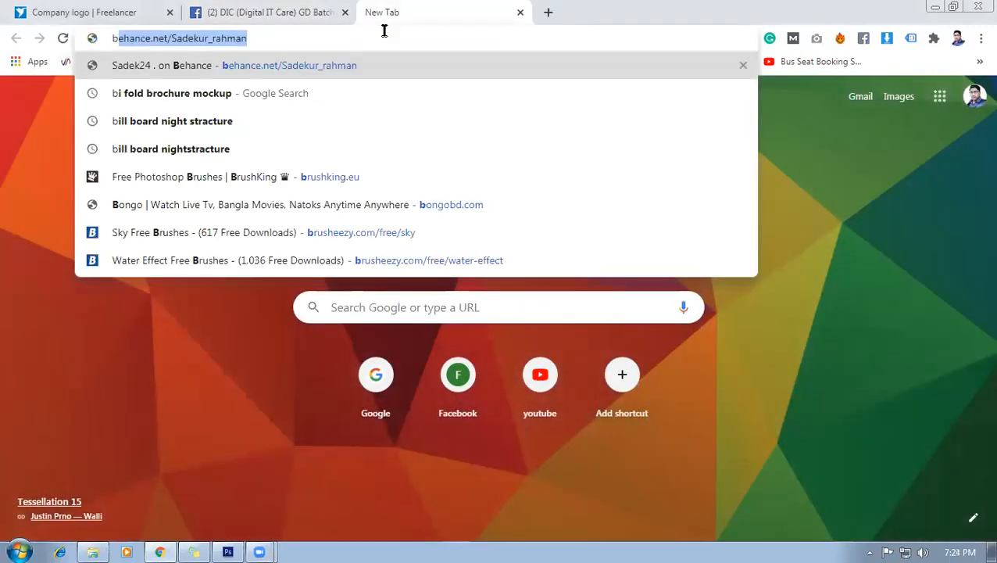
pyautogui.write('rochure design')
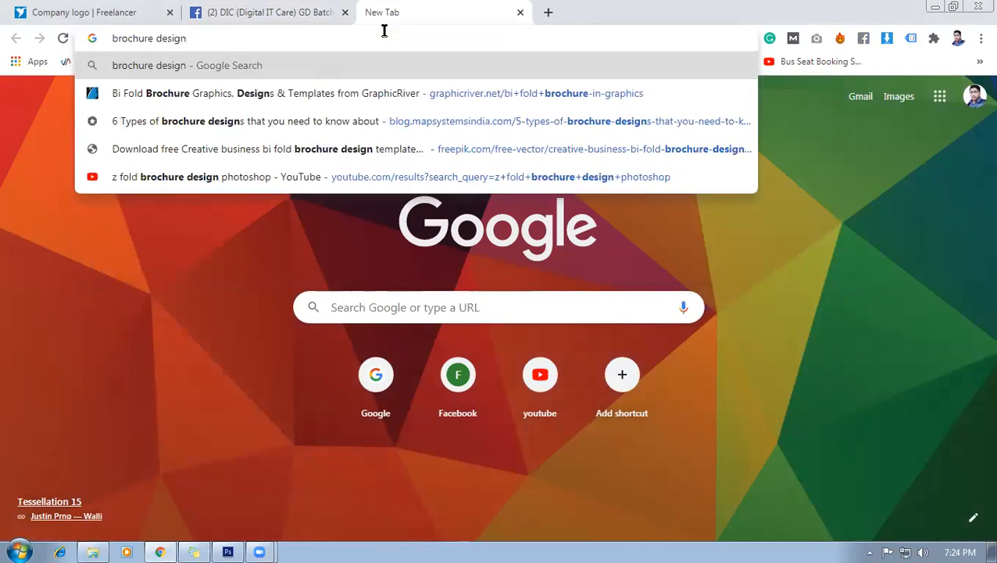
pyautogui.write(' standa')
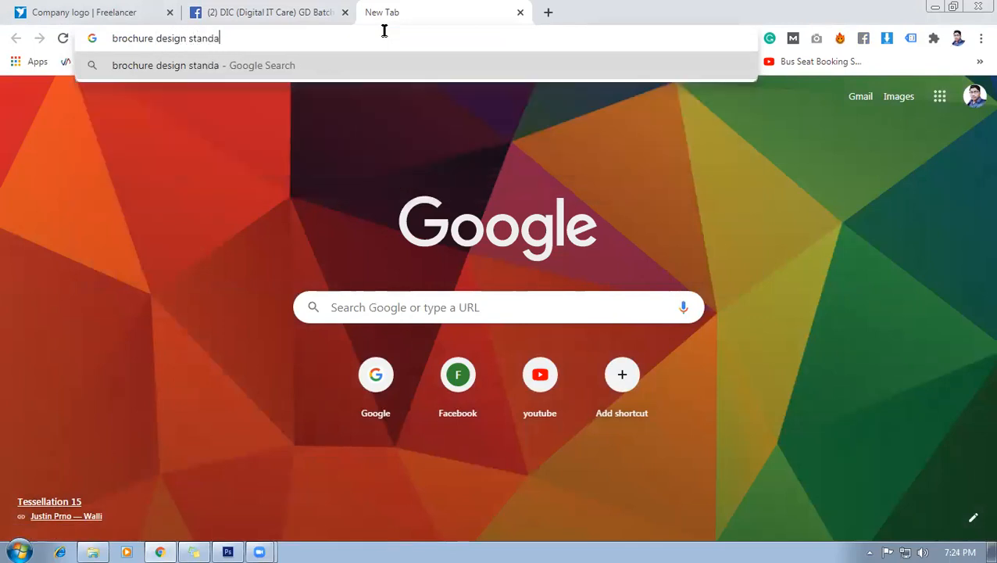
pyautogui.write('rd')
pyautogui.press('Return')
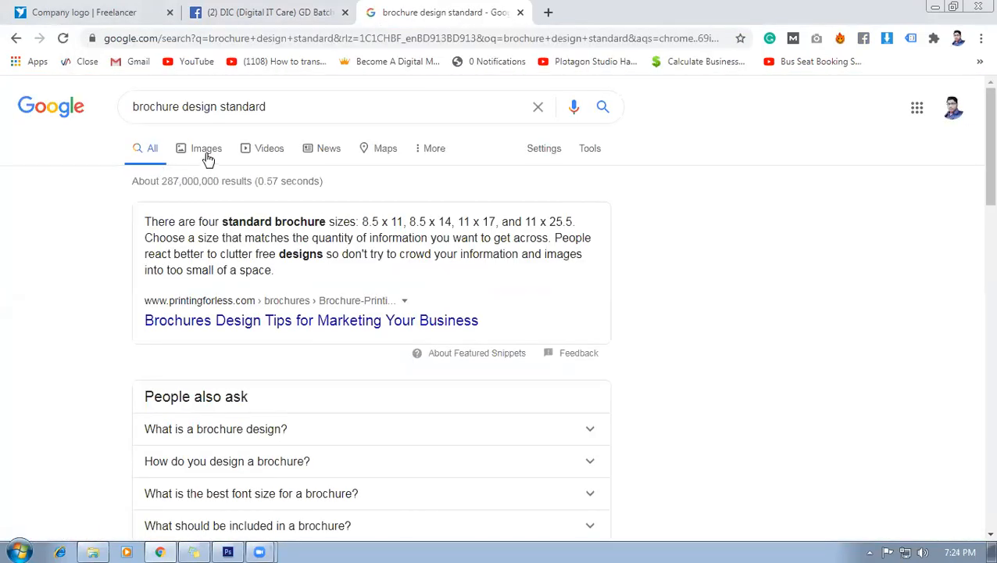
# Search Google Images for 'type of brochure'.
pyautogui.click(210, 156)
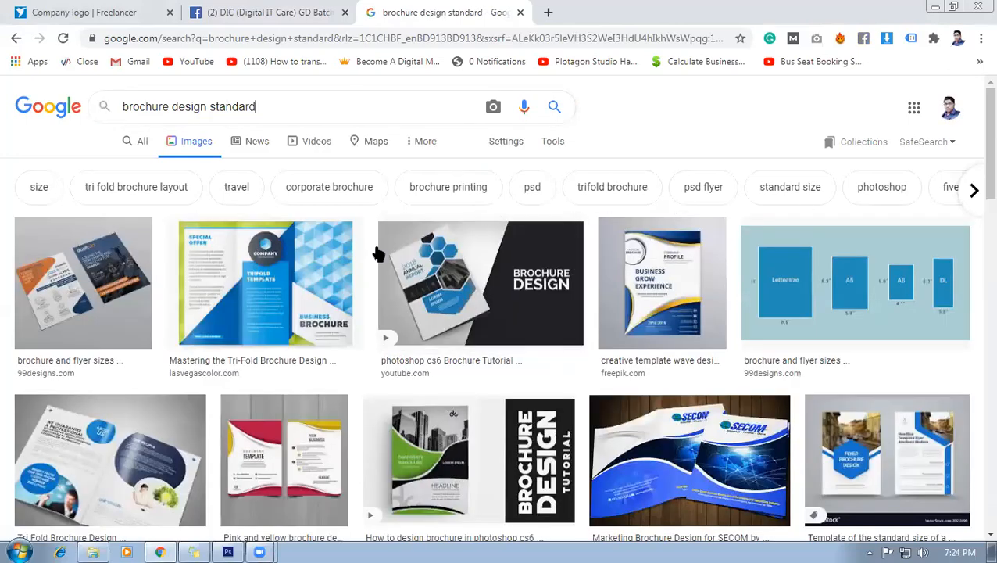
pyautogui.moveTo(256, 106); pyautogui.dragTo(86, 102)
pyautogui.write('b')
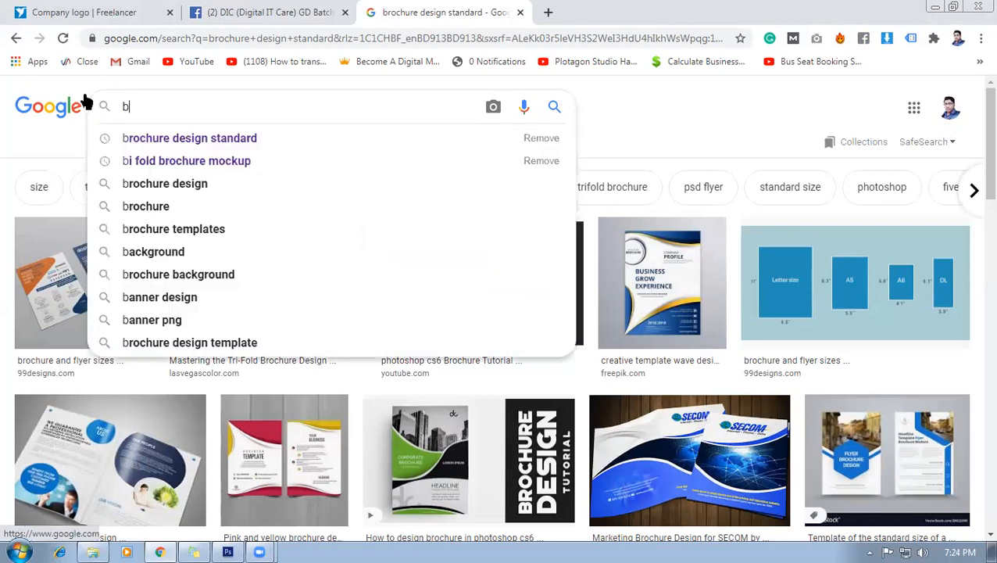
pyautogui.press('BackSpace')
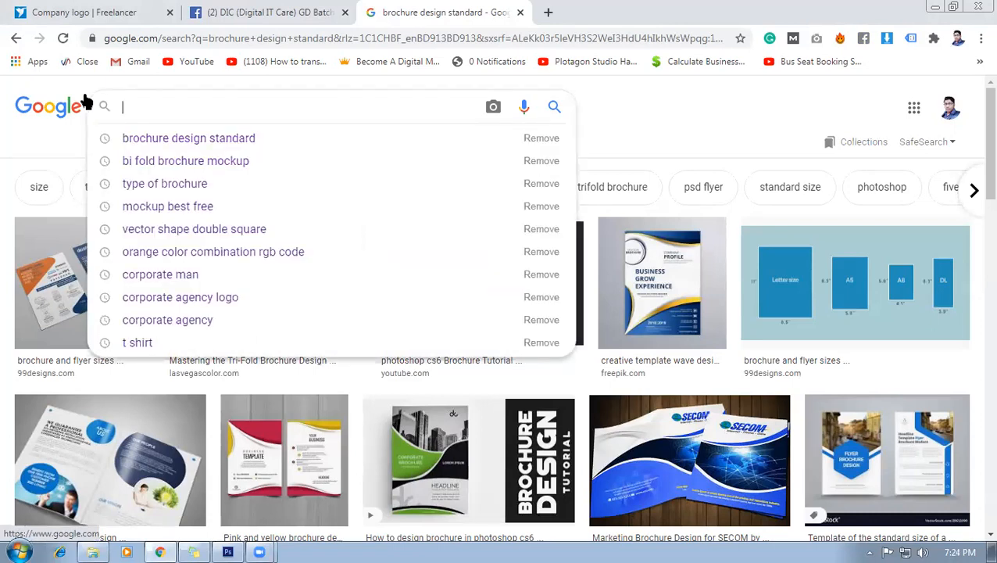
pyautogui.write('flyer')
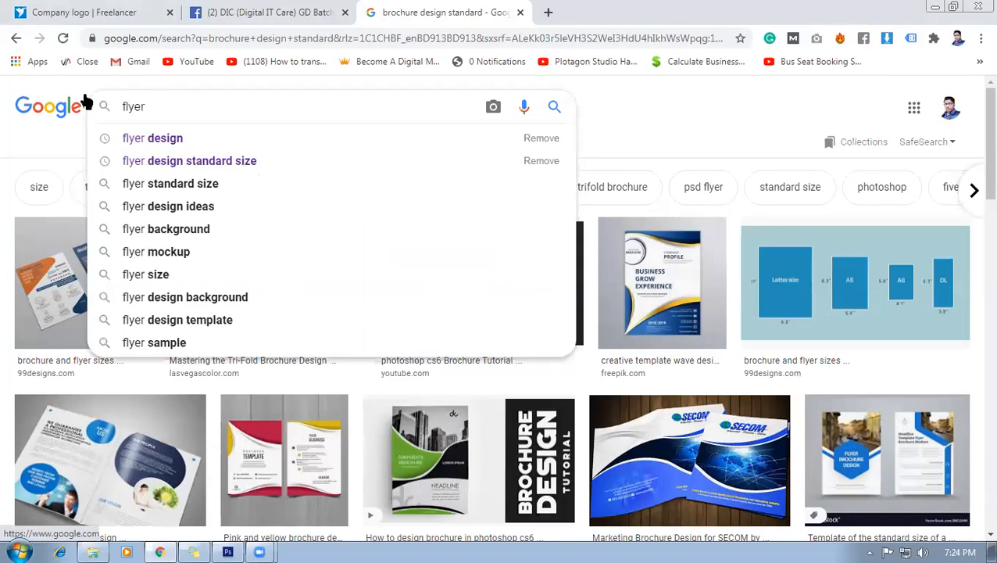
pyautogui.write(' t')
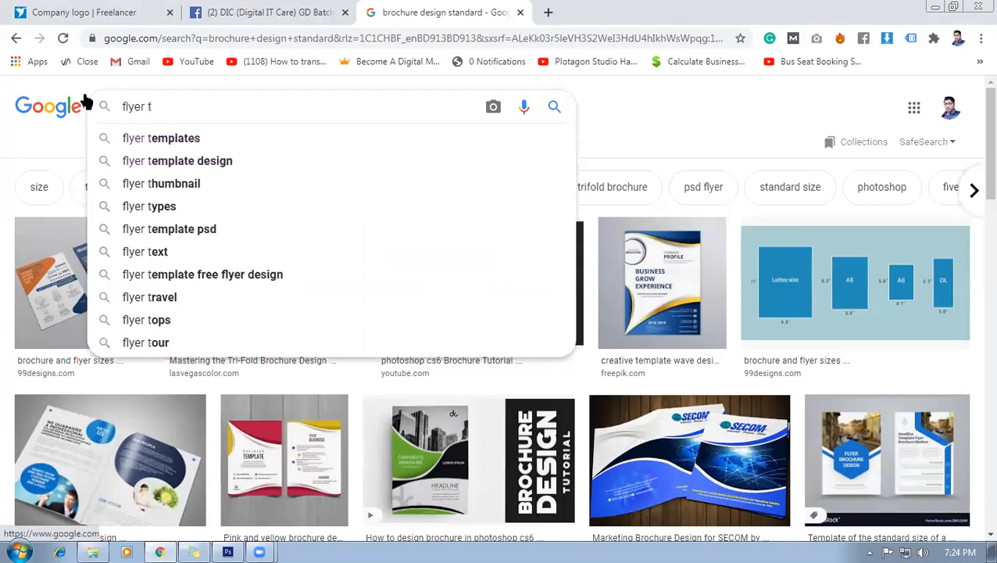
pyautogui.press('BackSpace')
pyautogui.press('BackSpace')
pyautogui.press('BackSpace')
pyautogui.press('BackSpace')
pyautogui.press('BackSpace')
pyautogui.press('BackSpace')
pyautogui.press('BackSpace')
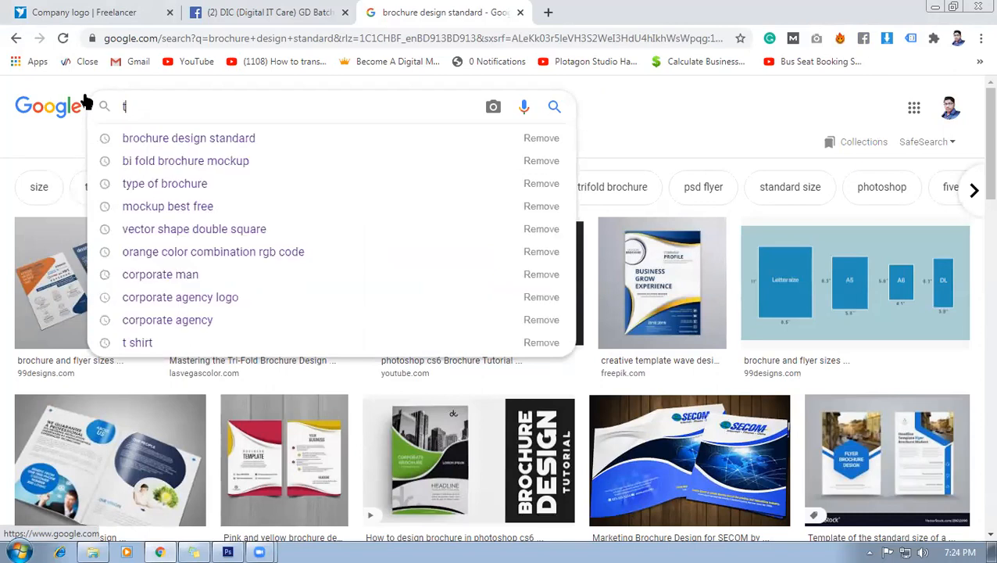
pyautogui.write('type of br')
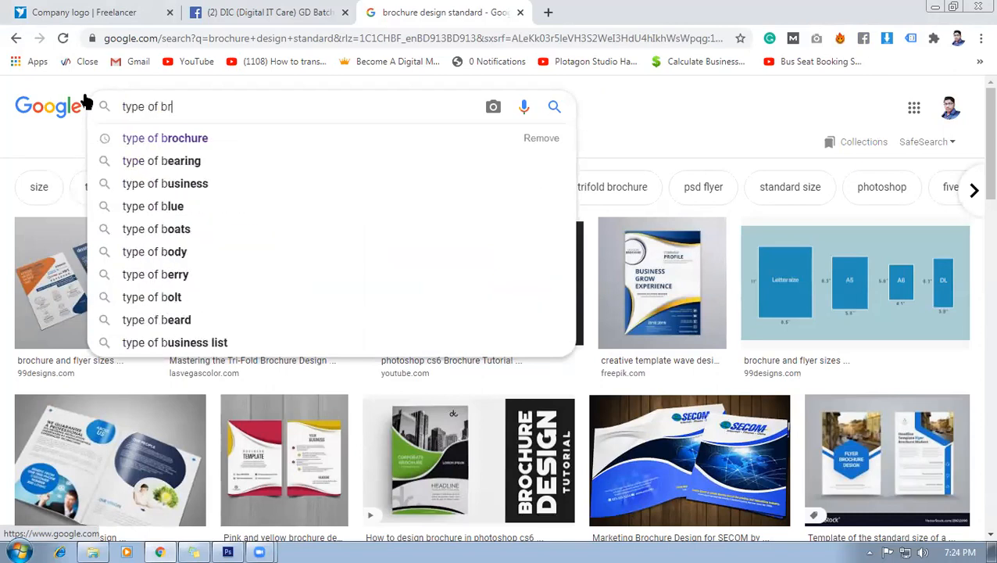
pyautogui.write('ochure')
pyautogui.press('Return')
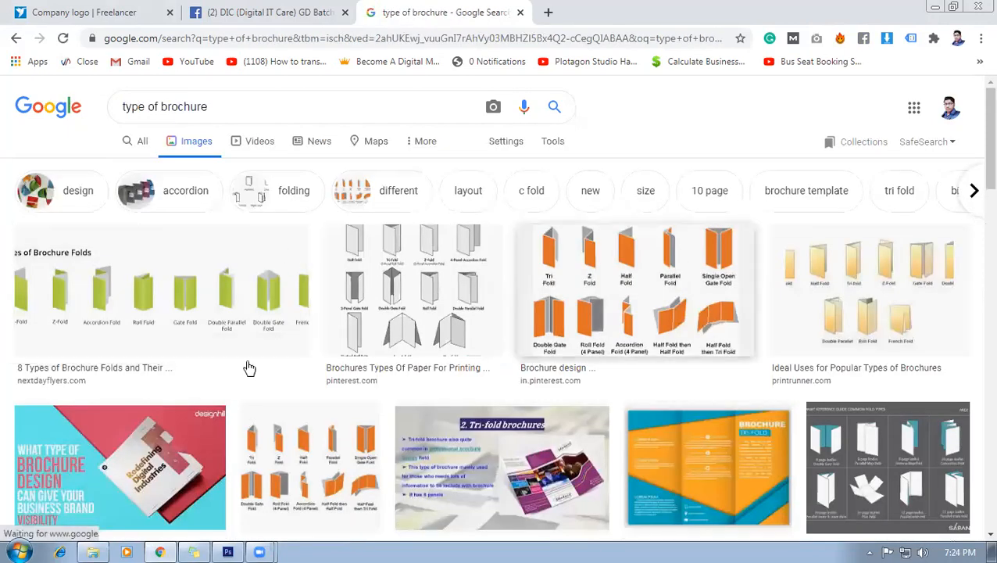
# Open the '8 Types of Brochure Folds' image in a new tab.
pyautogui.click(162, 285)
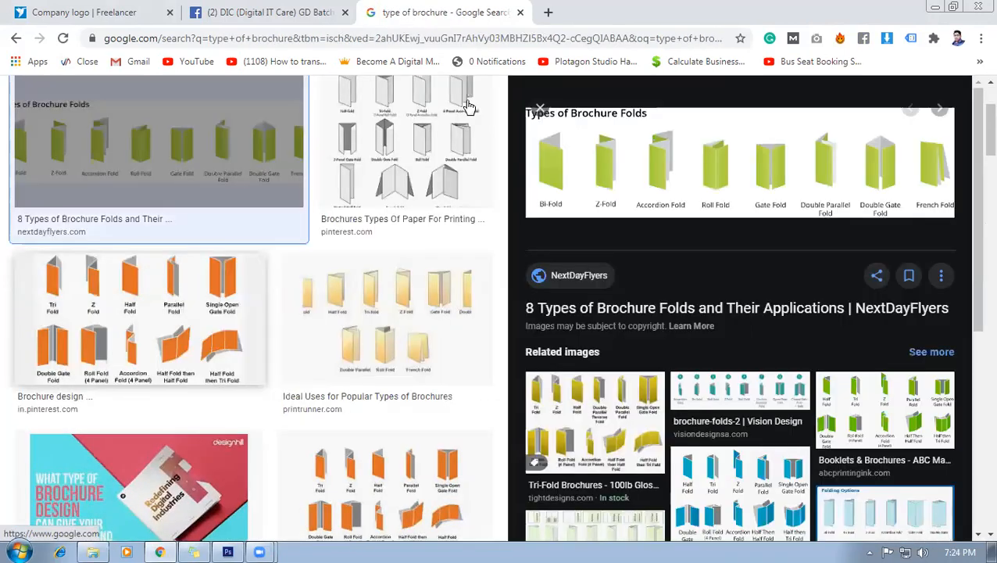
pyautogui.rightClick(701, 162)
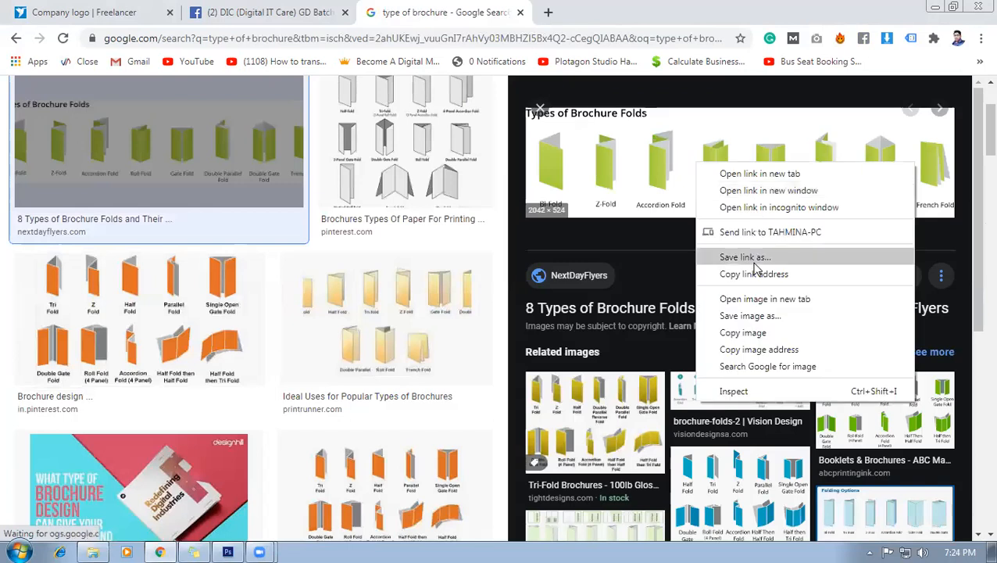
pyautogui.click(768, 296)
pyautogui.click(608, 11)
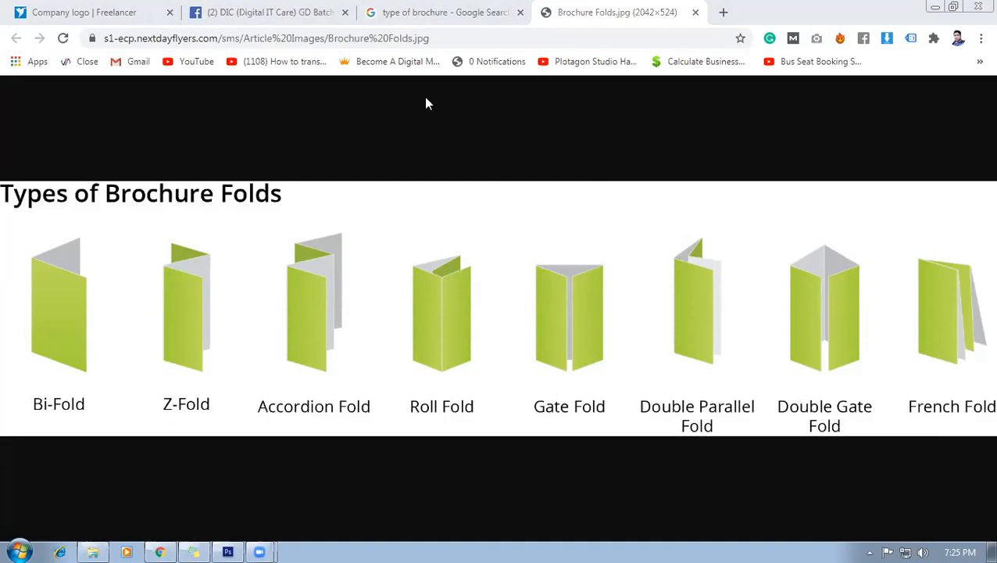
pyautogui.click(695, 13)
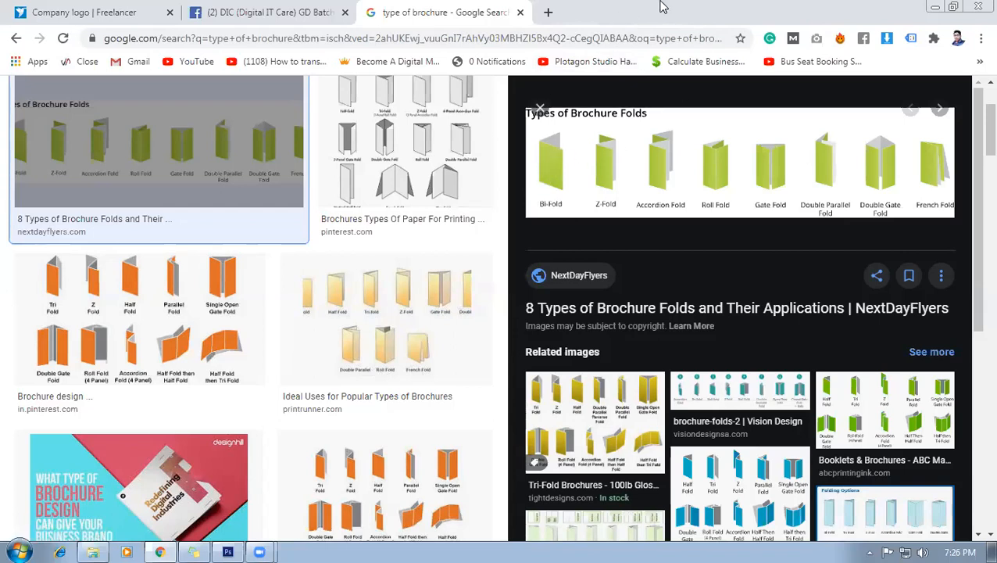
# Open the color-hex.com colour codes page in a new tab and browse its palette.
pyautogui.click(532, 41)
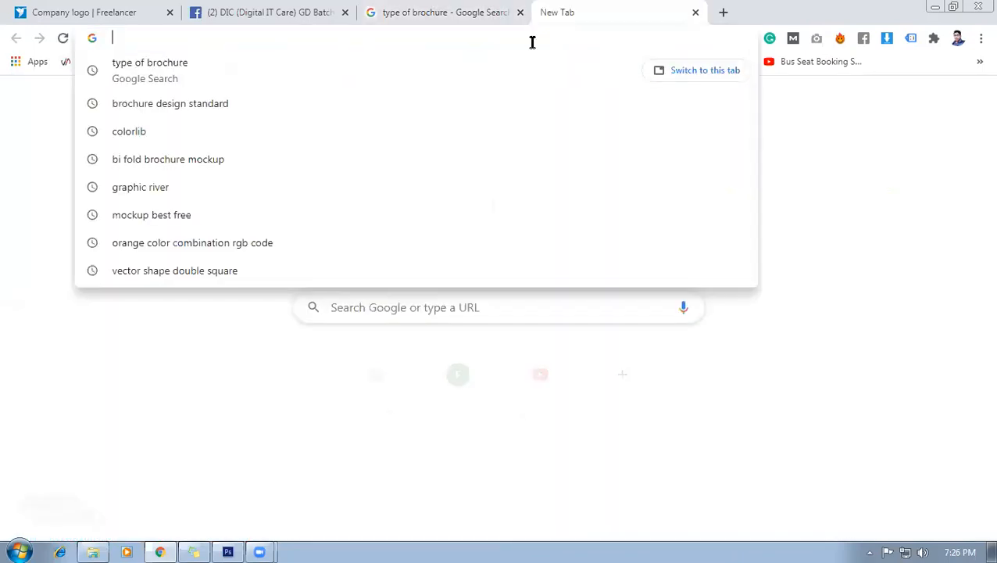
pyautogui.write('color')
pyautogui.press('Return')
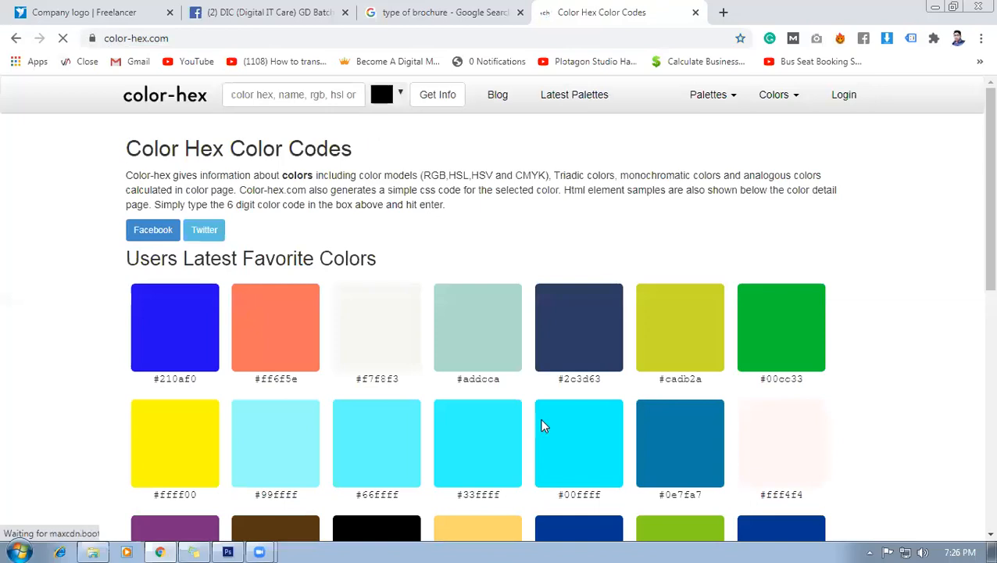
pyautogui.scroll(-3, 530, 428)
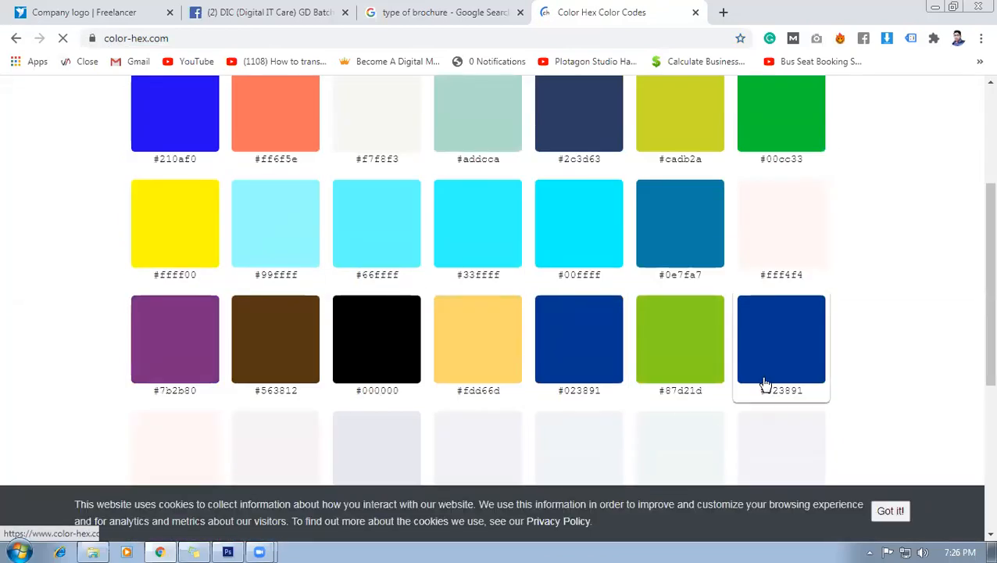
pyautogui.scroll(1, 782, 383)
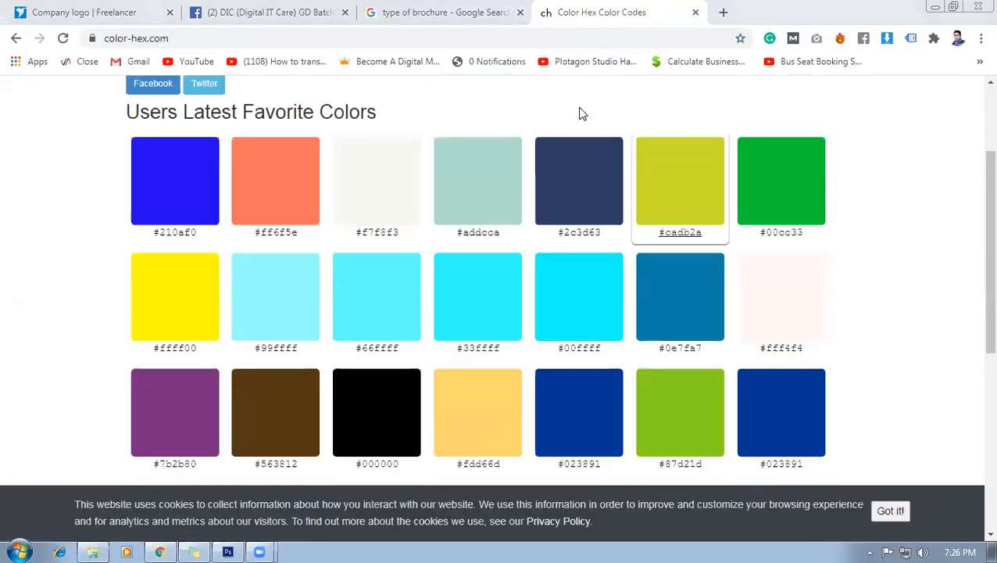
# Load graphicriver.net in another new tab.
pyautogui.click(457, 6)
pyautogui.click(723, 11)
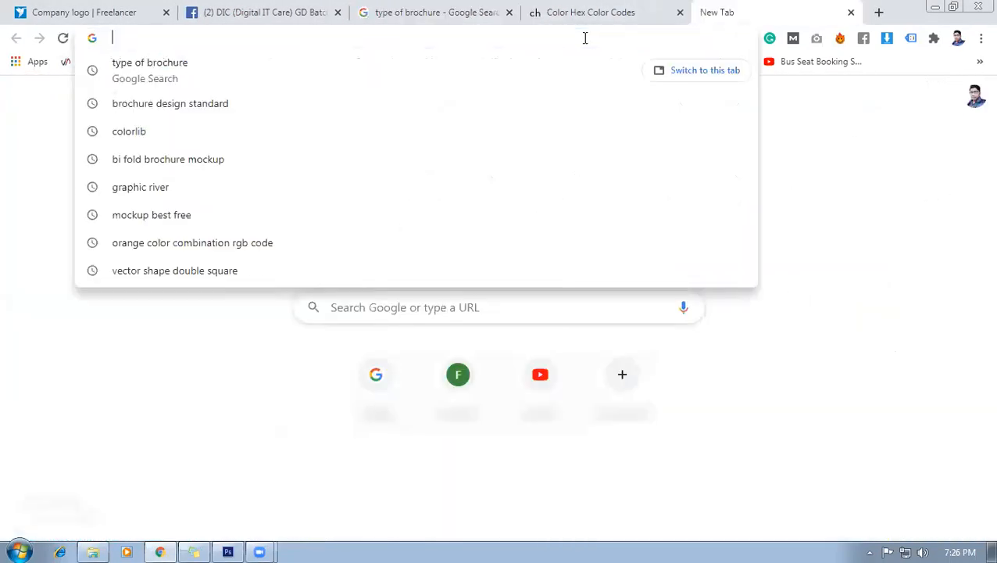
pyautogui.write('graphic')
pyautogui.press('Return')
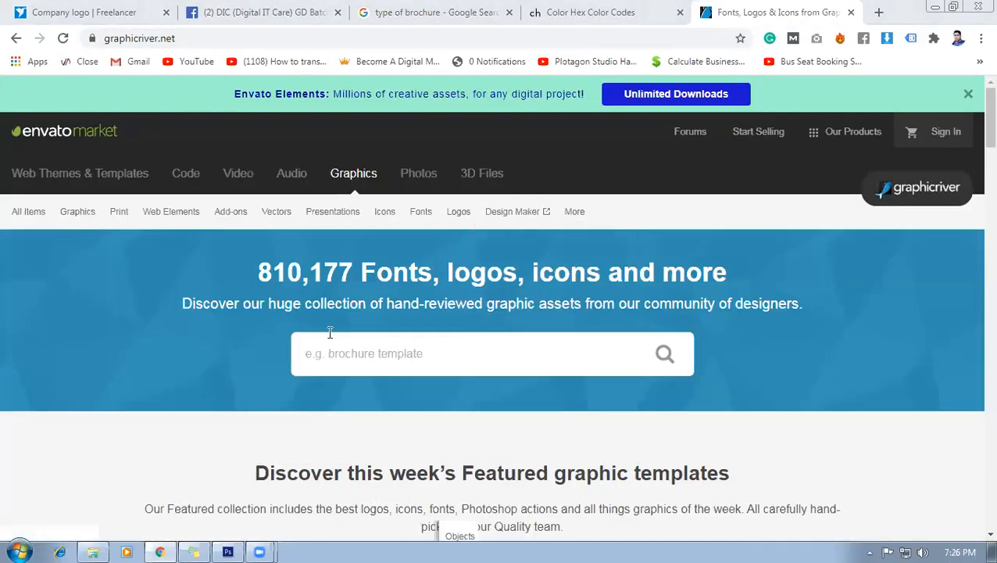
# Search GraphicRiver for corporate flyer and open a $7 Corporate Flyer template page.
pyautogui.click(340, 353)
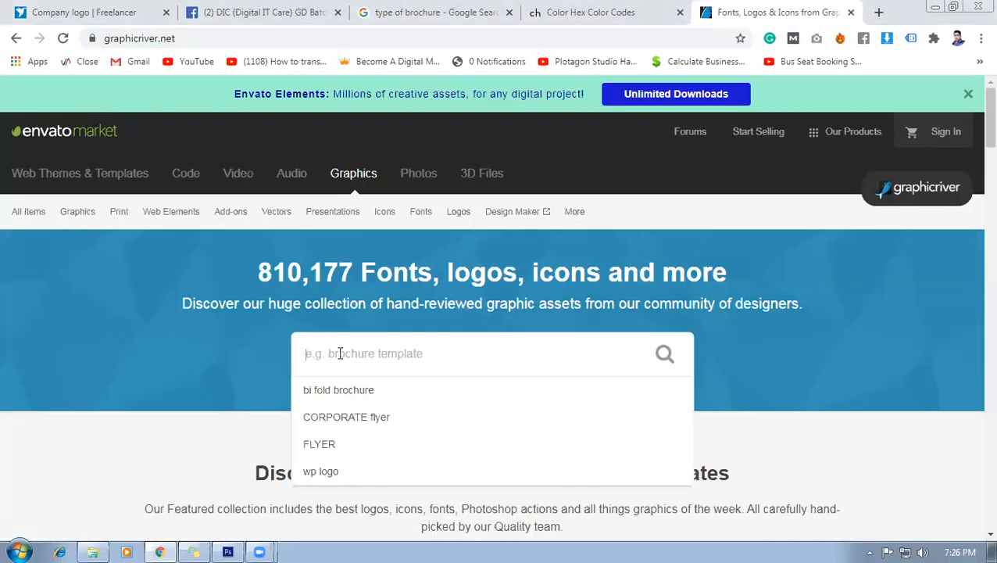
pyautogui.click(356, 416)
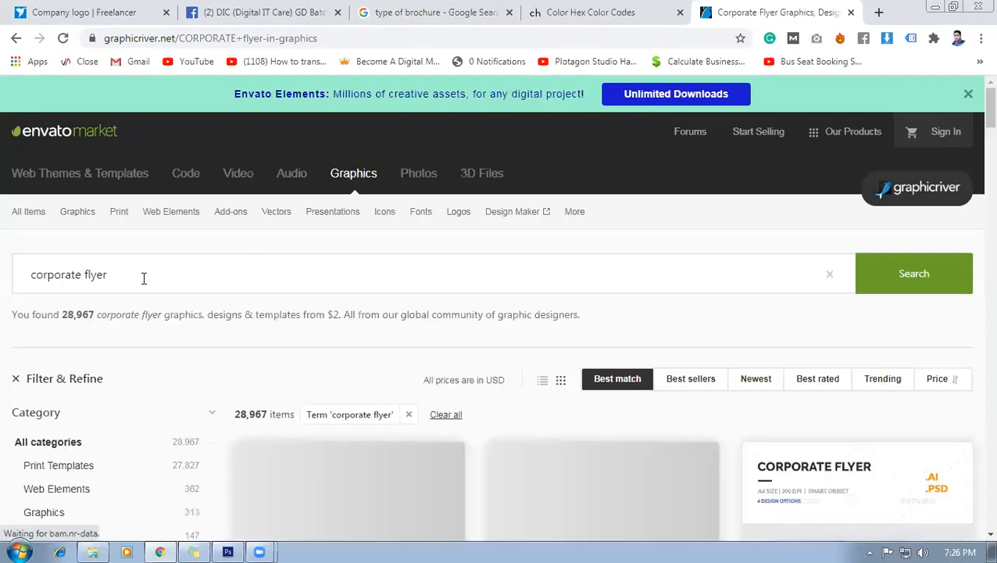
pyautogui.scroll(-8, 224, 330)
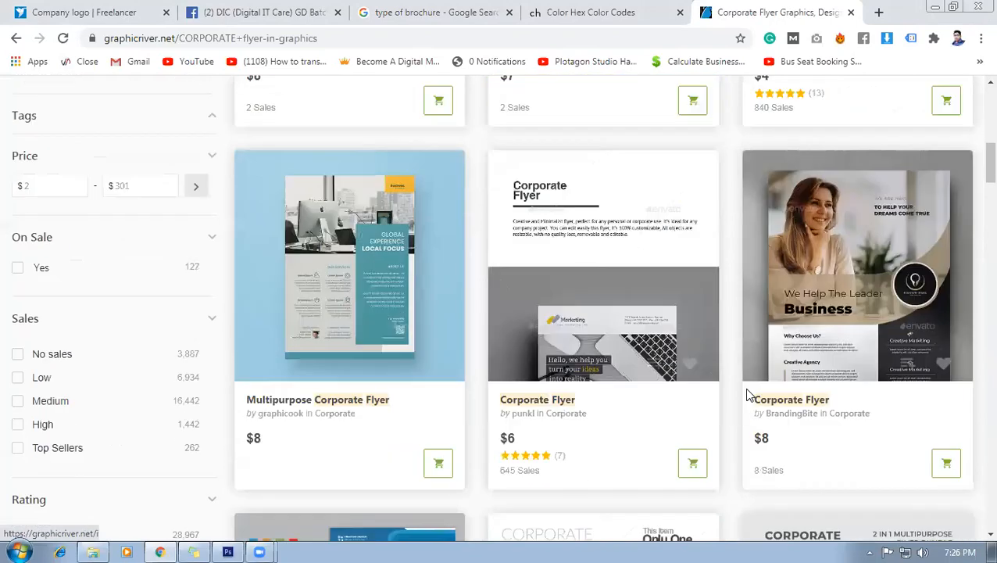
pyautogui.scroll(-4, 508, 411)
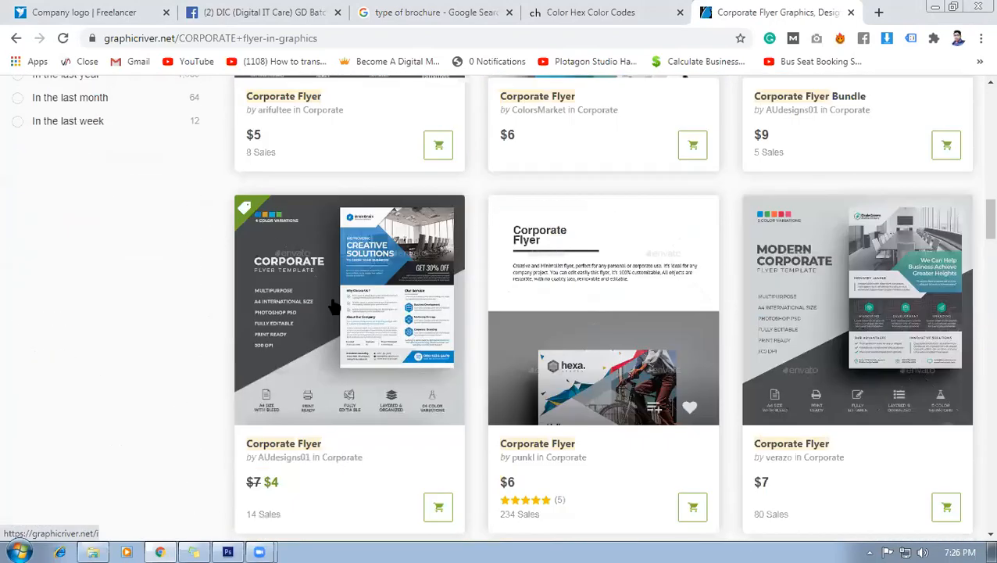
pyautogui.click(333, 306)
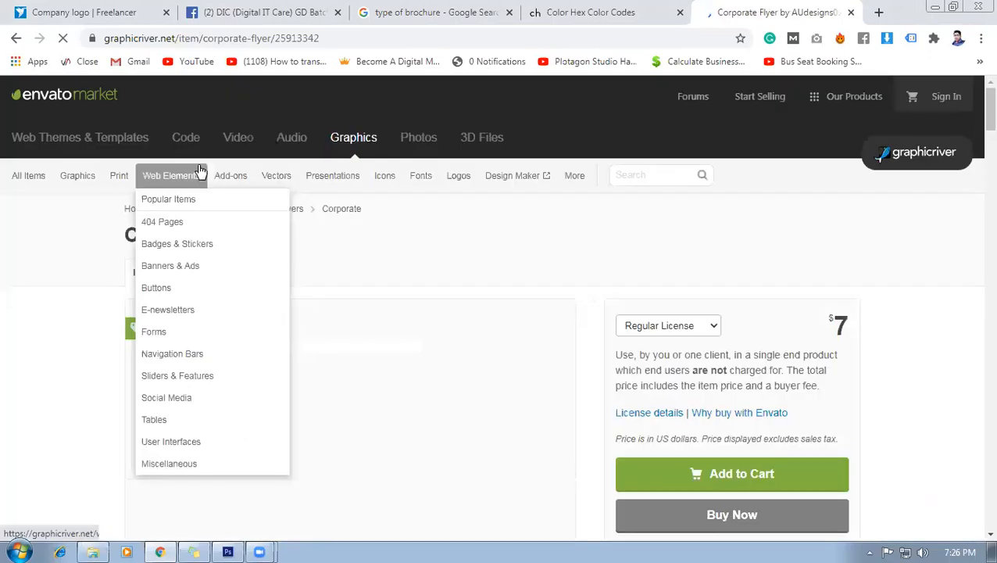
# Review the flyer's previews and 8.27×11.69, 300 DPI CMYK specs, then return to Photoshop.
pyautogui.scroll(-8, 625, 438)
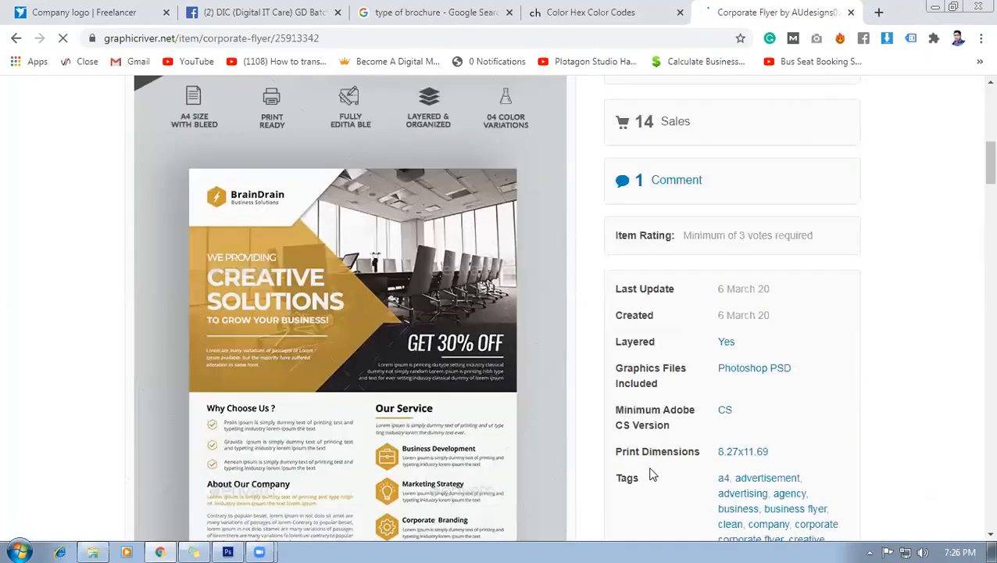
pyautogui.scroll(-4, 652, 474)
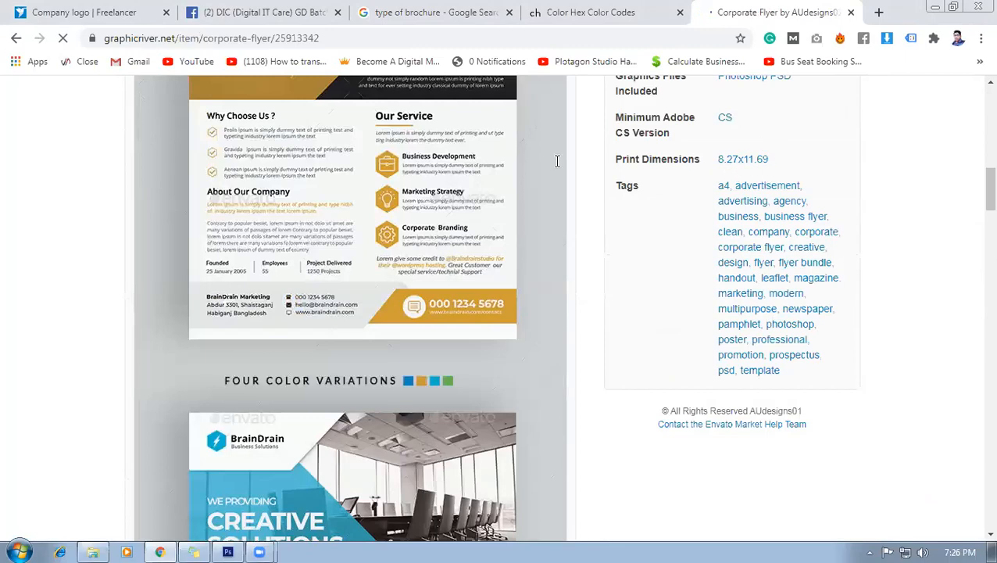
pyautogui.scroll(5, 477, 388)
pyautogui.scroll(-5, 819, 374)
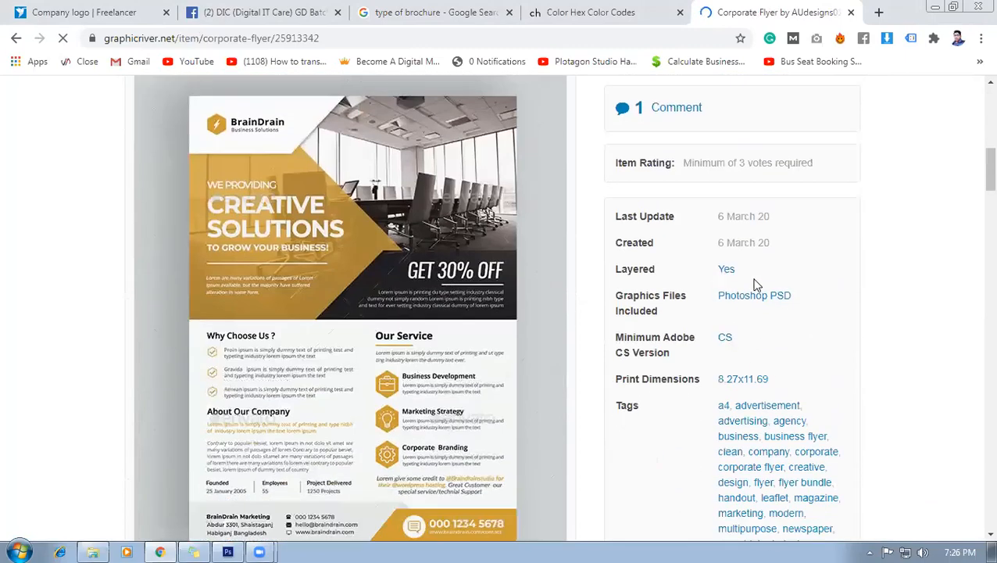
pyautogui.scroll(-20, 573, 370)
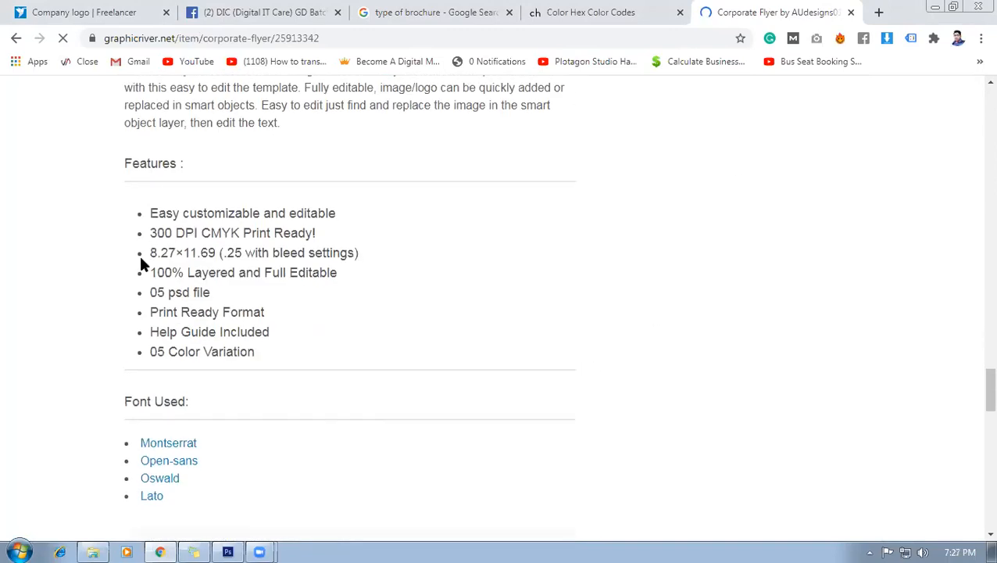
pyautogui.scroll(-2, 195, 250)
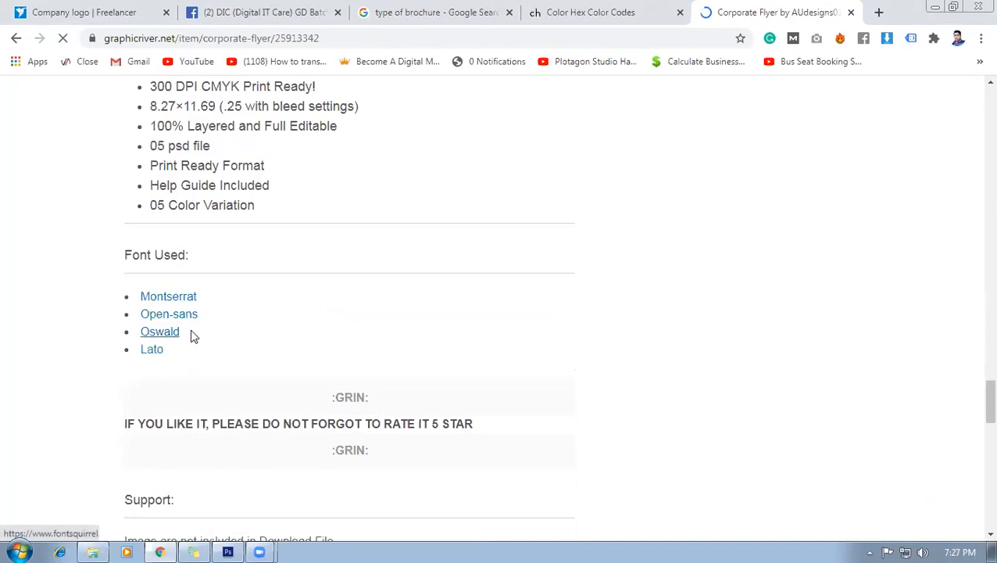
pyautogui.scroll(5, 403, 369)
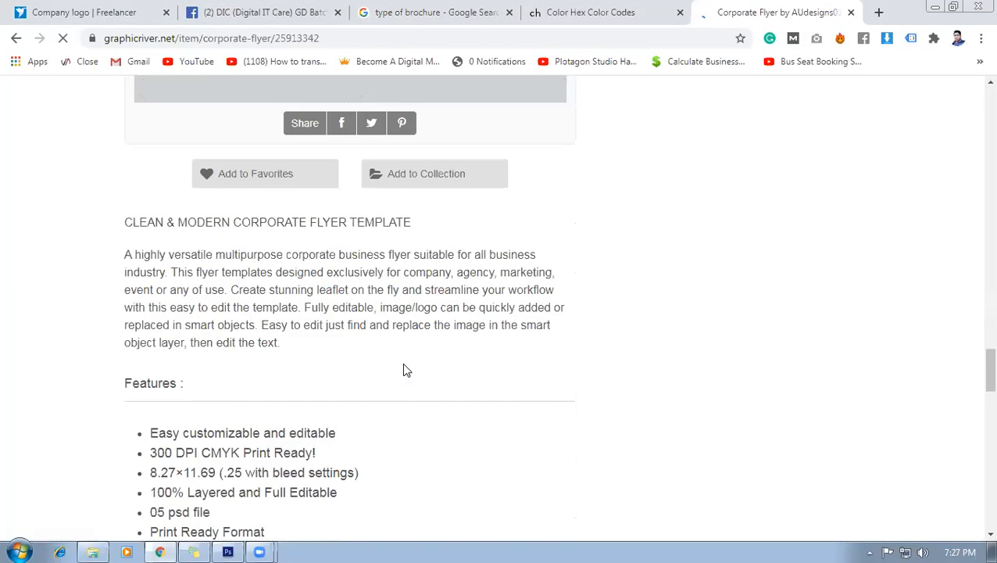
pyautogui.scroll(7, 403, 369)
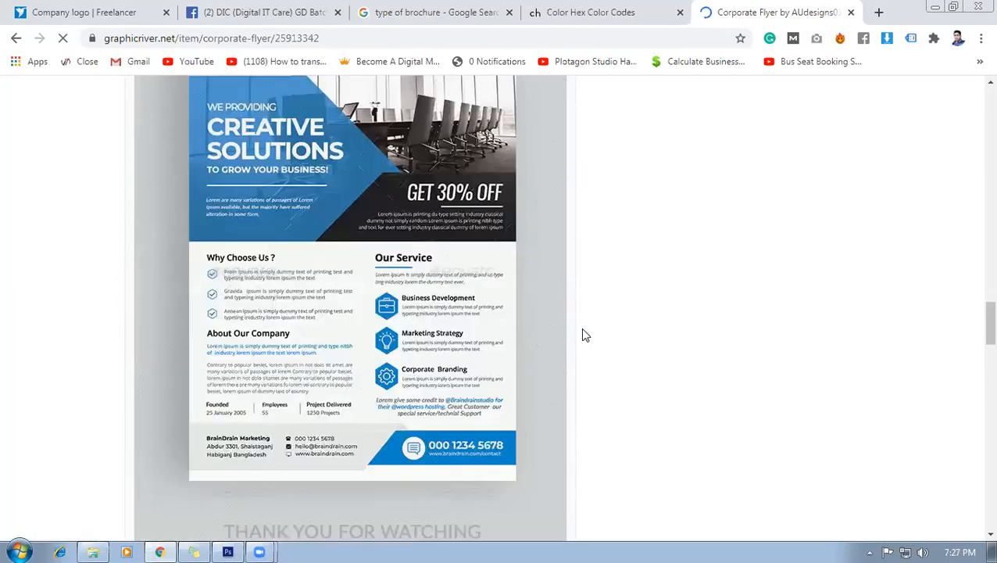
pyautogui.scroll(4, 625, 351)
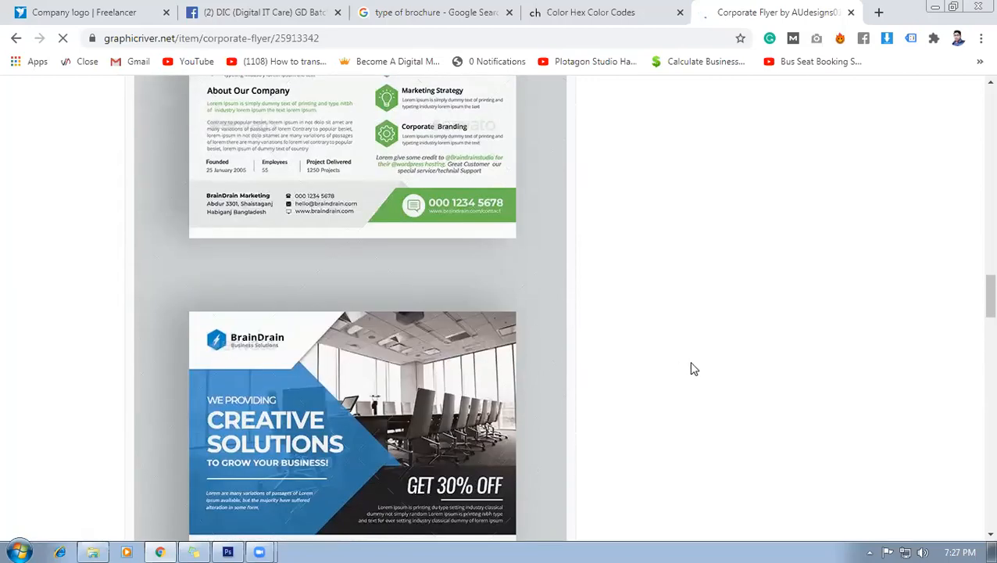
pyautogui.scroll(6, 614, 377)
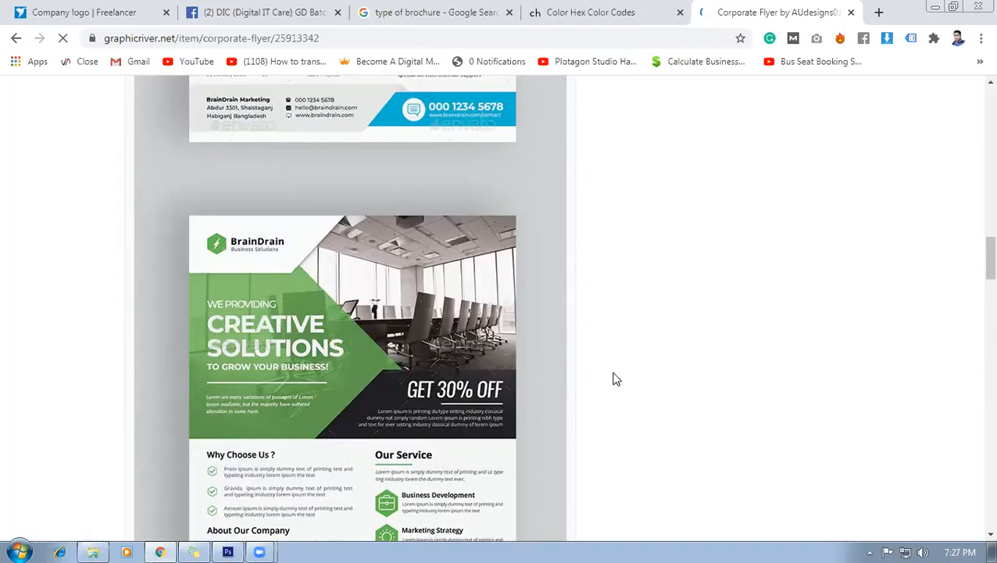
pyautogui.scroll(8, 372, 156)
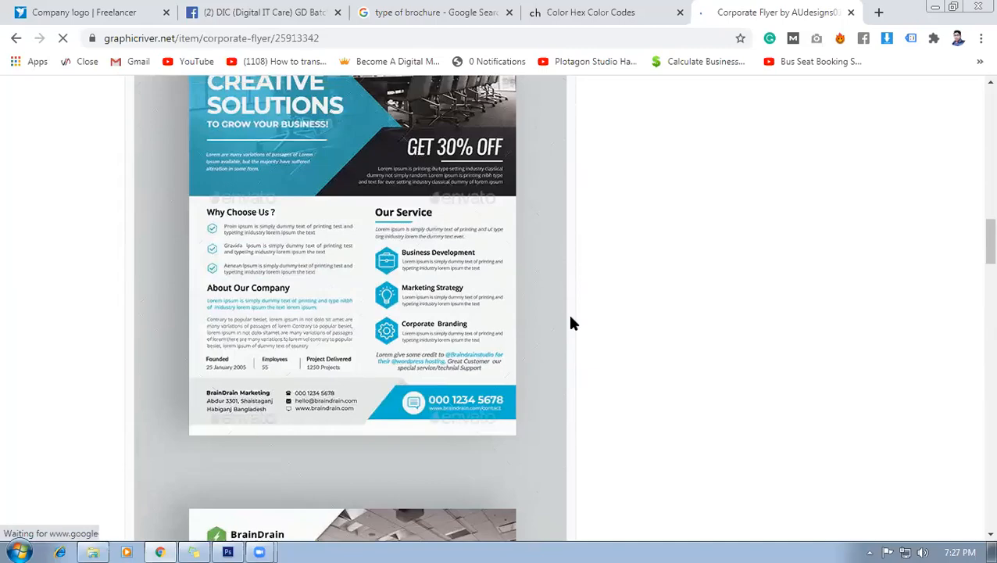
pyautogui.scroll(4, 281, 291)
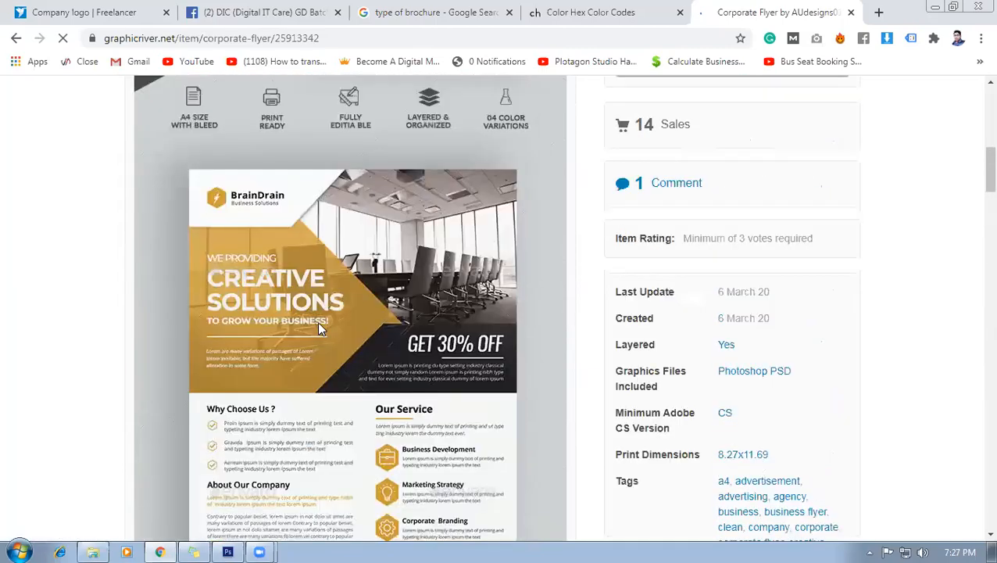
pyautogui.scroll(-9, 318, 321)
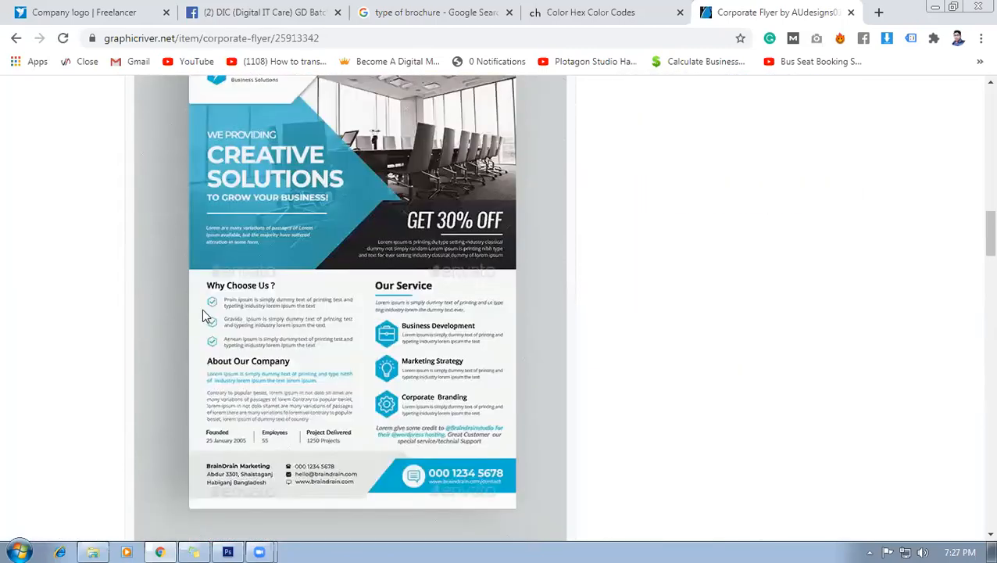
pyautogui.scroll(-10, 202, 315)
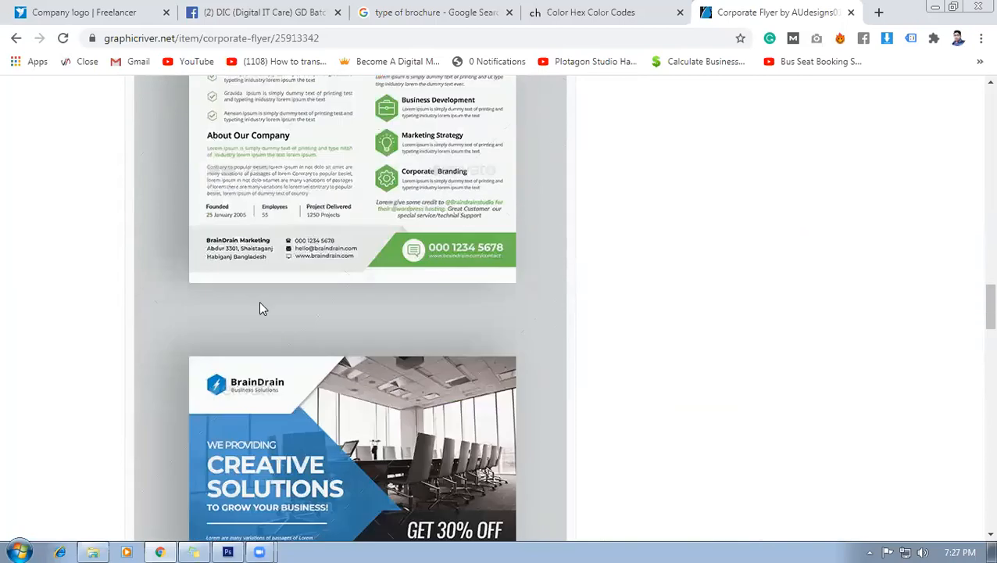
pyautogui.scroll(-6, 262, 308)
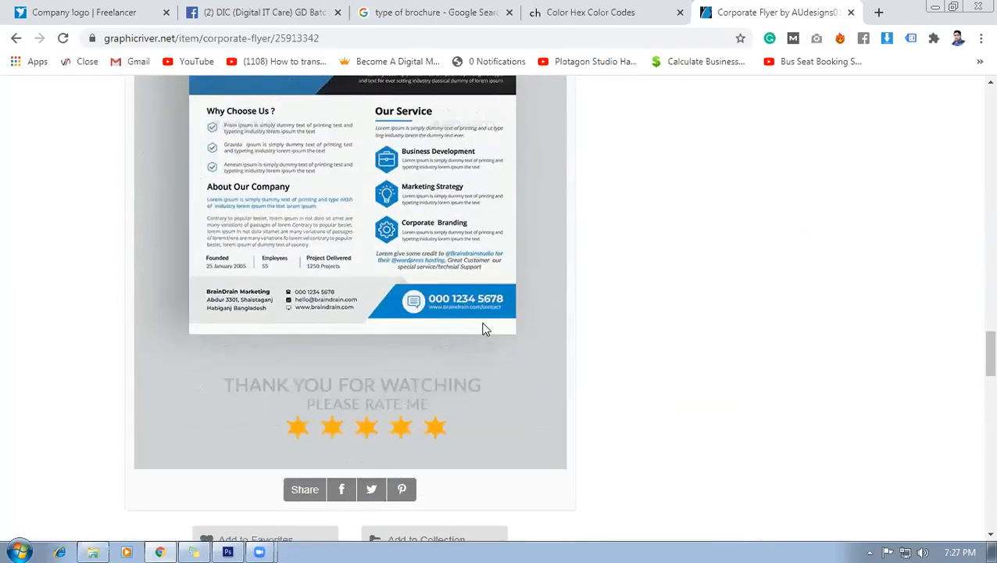
pyautogui.scroll(9, 485, 329)
pyautogui.scroll(-3, 837, 268)
pyautogui.scroll(-5, 533, 324)
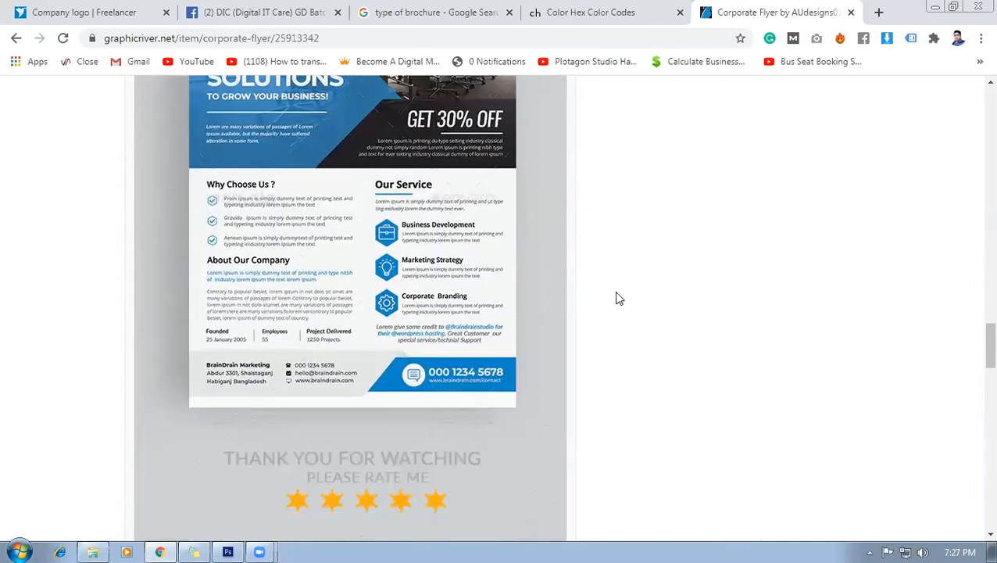
pyautogui.scroll(-9, 617, 297)
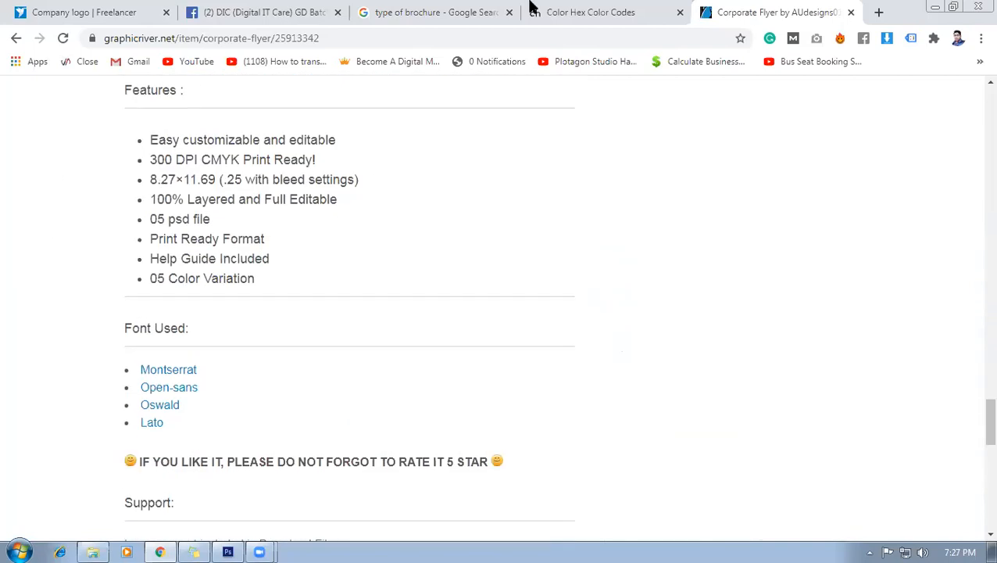
pyautogui.click(227, 552)
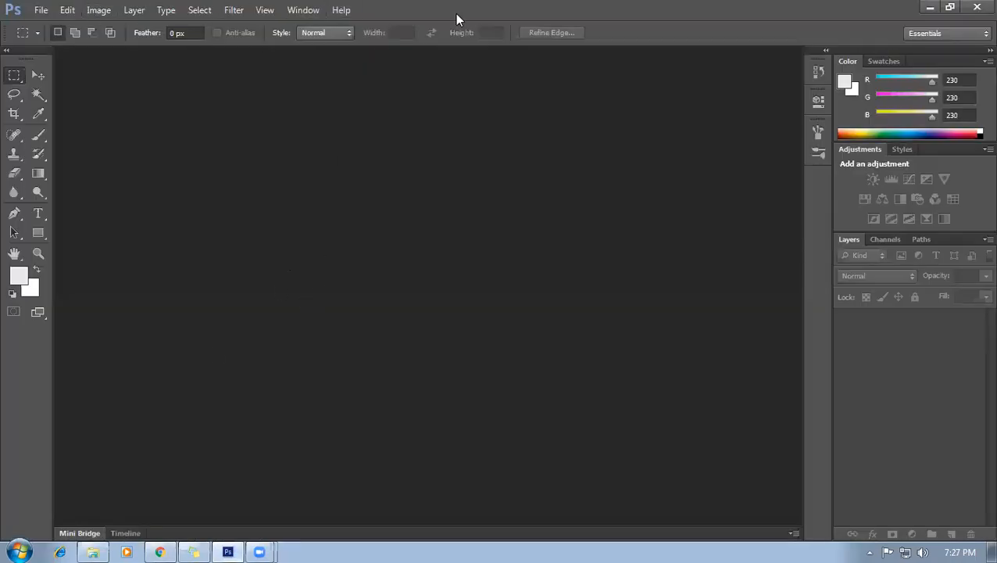
# Start a new document using the U.S. Paper preset with dimensions in inches.
pyautogui.click(41, 9)
pyautogui.click(56, 26)
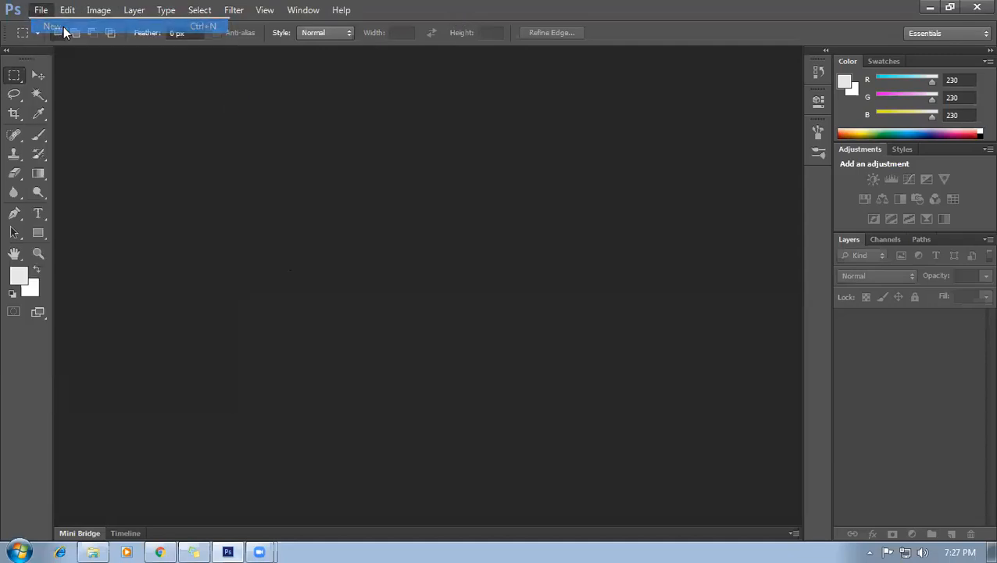
pyautogui.click(532, 147)
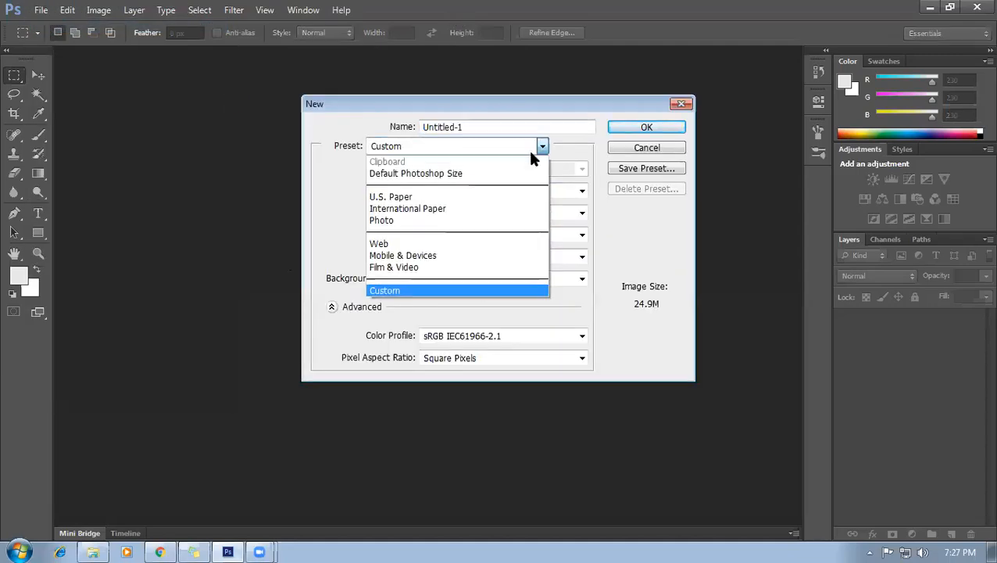
pyautogui.click(427, 211)
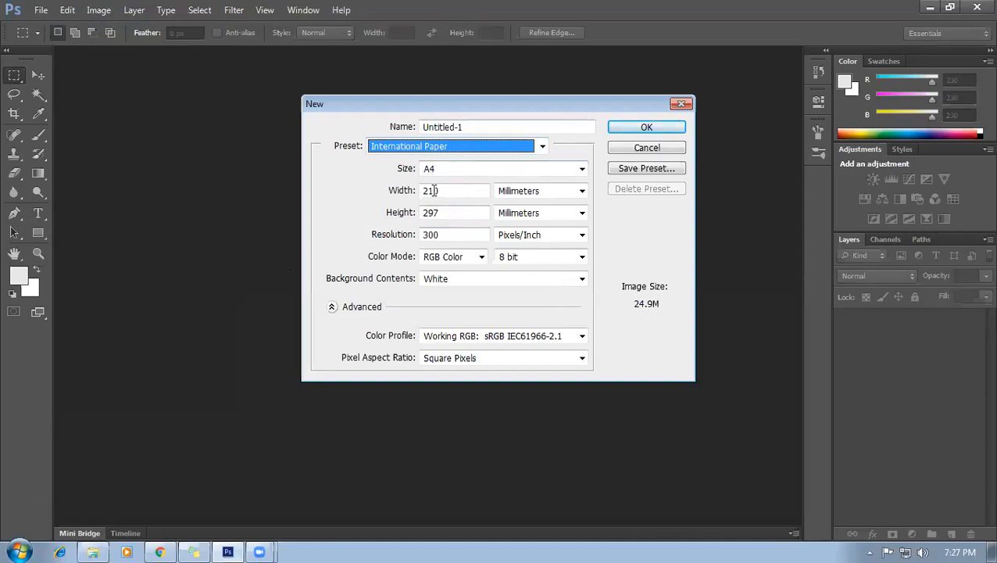
pyautogui.click(571, 194)
pyautogui.click(542, 218)
pyautogui.click(458, 192)
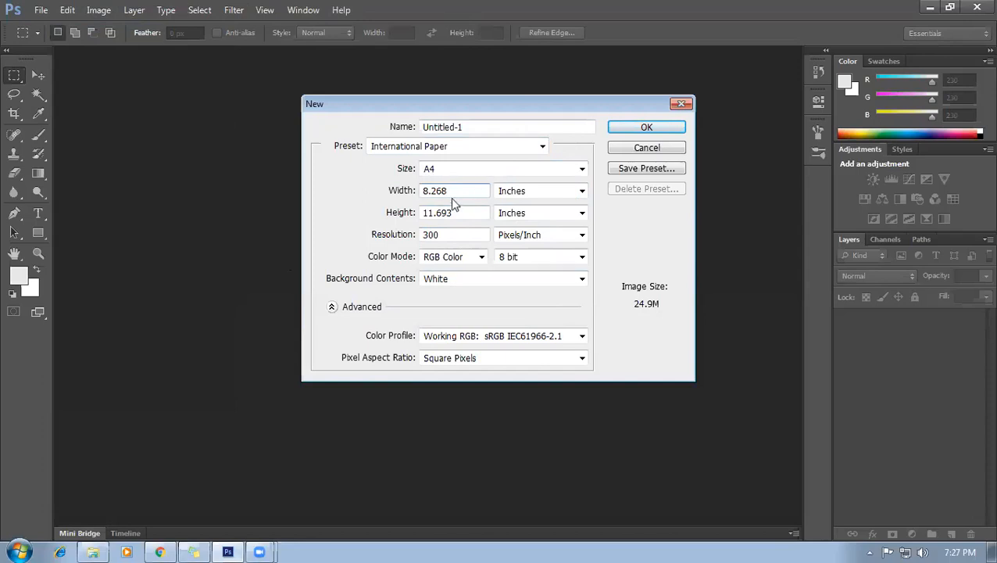
pyautogui.click(542, 145)
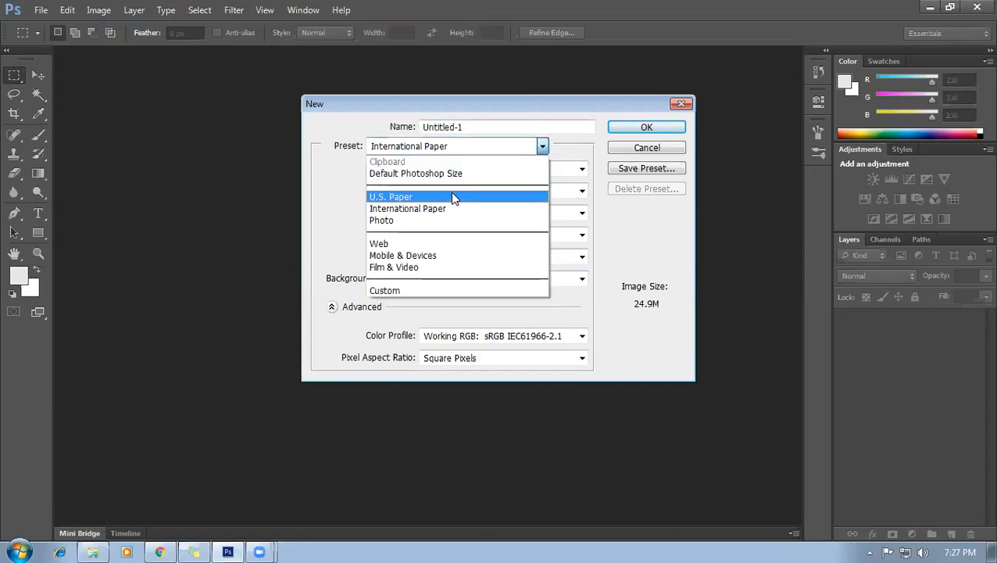
pyautogui.click(454, 195)
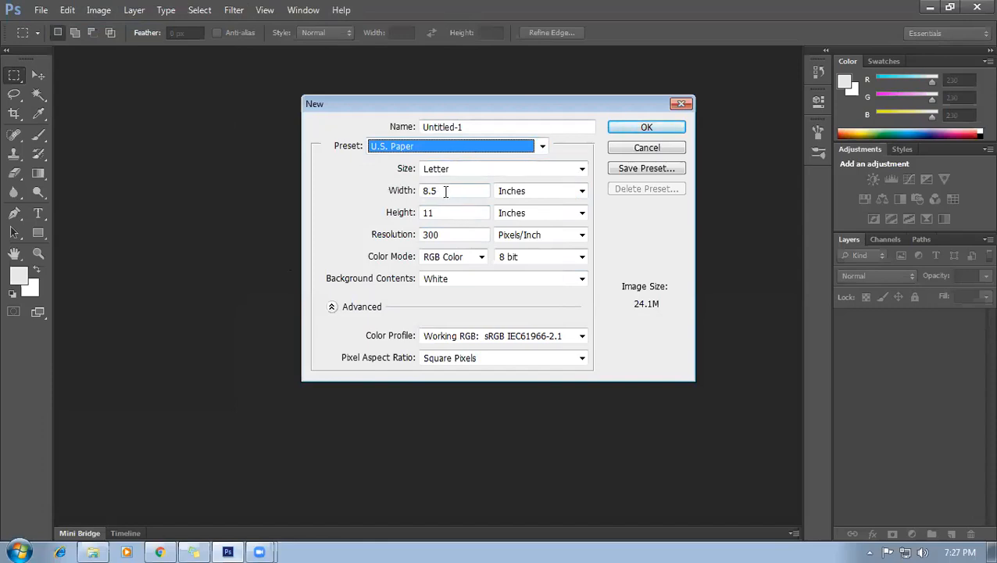
pyautogui.click(451, 192)
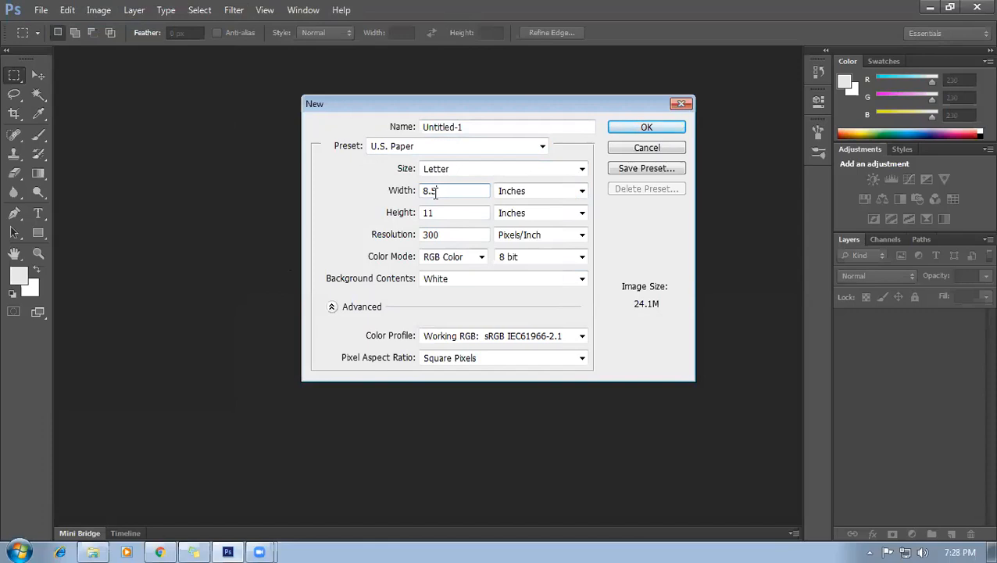
pyautogui.click(526, 149)
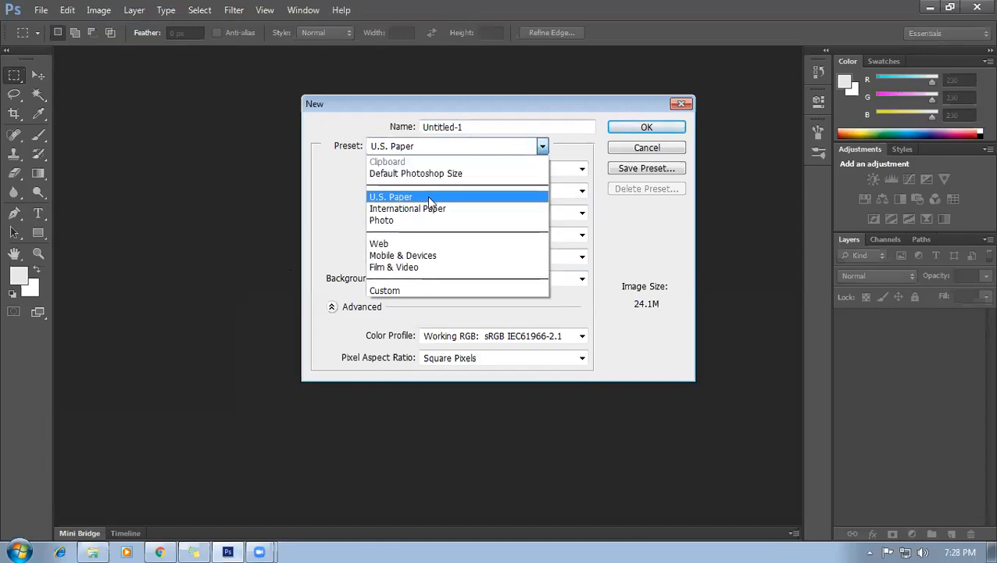
pyautogui.click(599, 209)
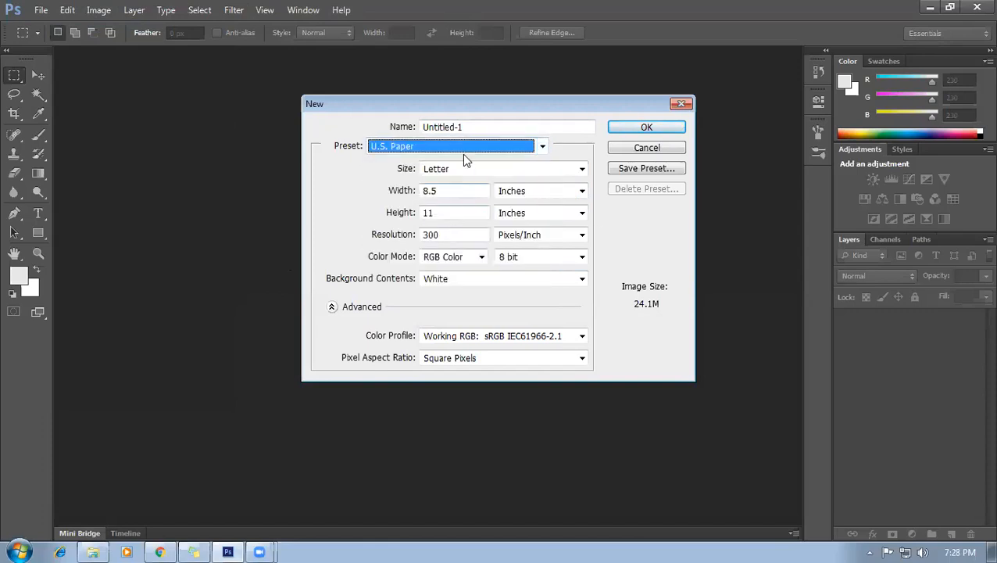
# Set the page size to 11 inches wide by 8.5 inches high.
pyautogui.click(460, 190)
pyautogui.click(445, 190)
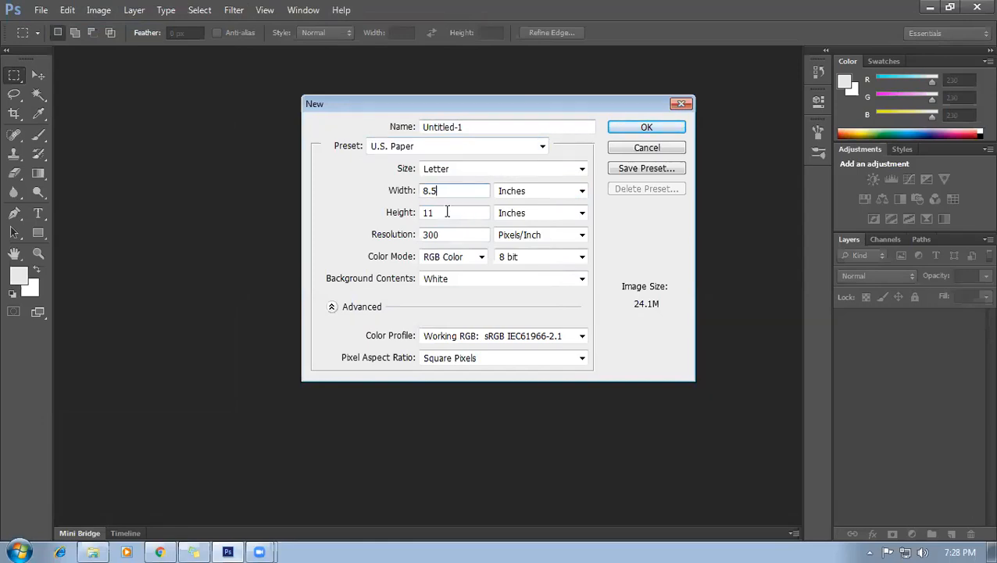
pyautogui.press('Tab')
pyautogui.click(448, 185)
pyautogui.moveTo(452, 191); pyautogui.dragTo(384, 199)
pyautogui.write('11')
pyautogui.moveTo(431, 211); pyautogui.dragTo(359, 214)
pyautogui.write('8.')
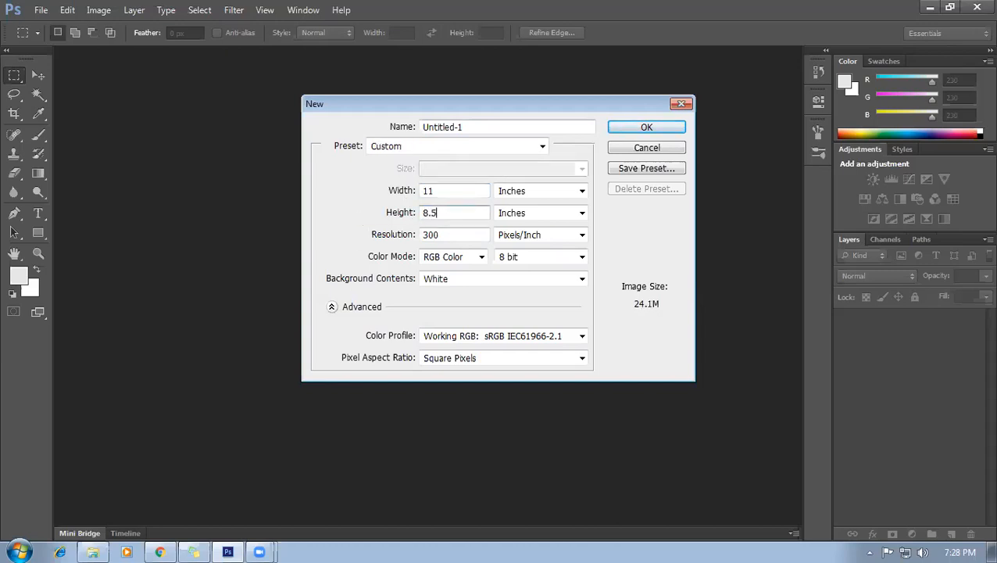
pyautogui.write('5')
# Set CMYK Color at 300 pixels/inch and name the document 'bi fold brochure'.
pyautogui.click(481, 256)
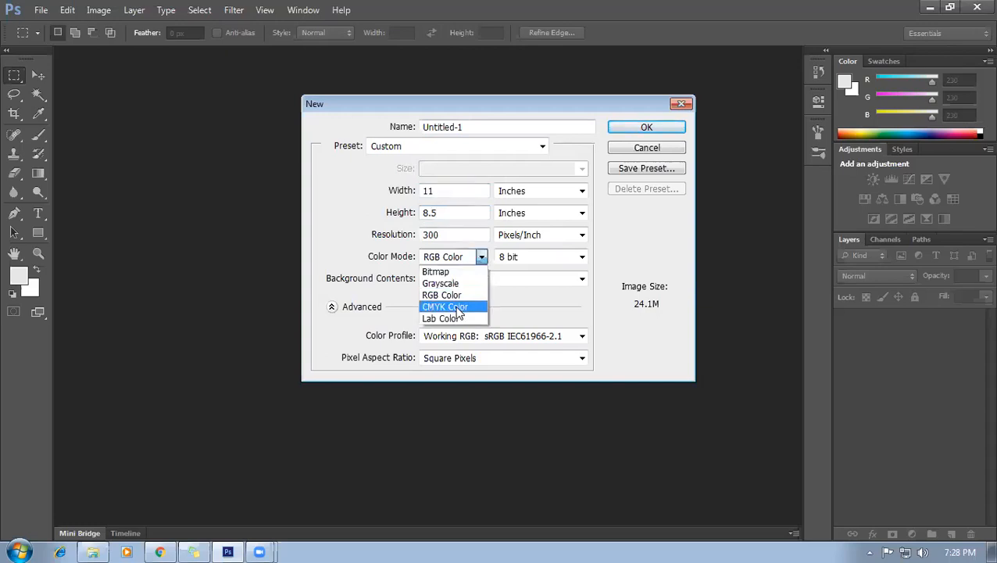
pyautogui.click(450, 307)
pyautogui.click(473, 234)
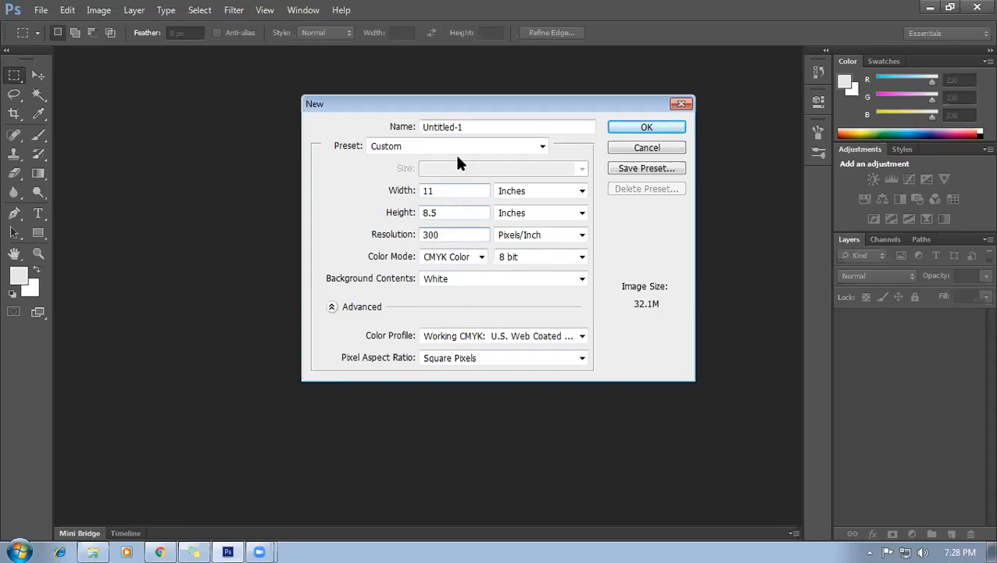
pyautogui.click(460, 186)
pyautogui.moveTo(478, 126); pyautogui.dragTo(379, 127)
pyautogui.write('bi fold brochure')
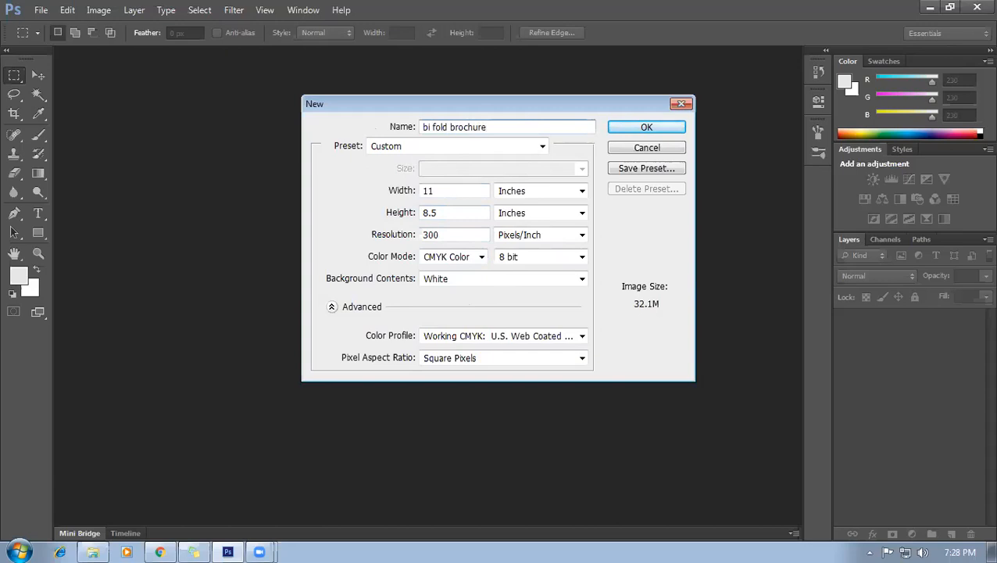
# Create the document and place guides on all four 11×8.5-inch canvas edges.
pyautogui.click(645, 127)
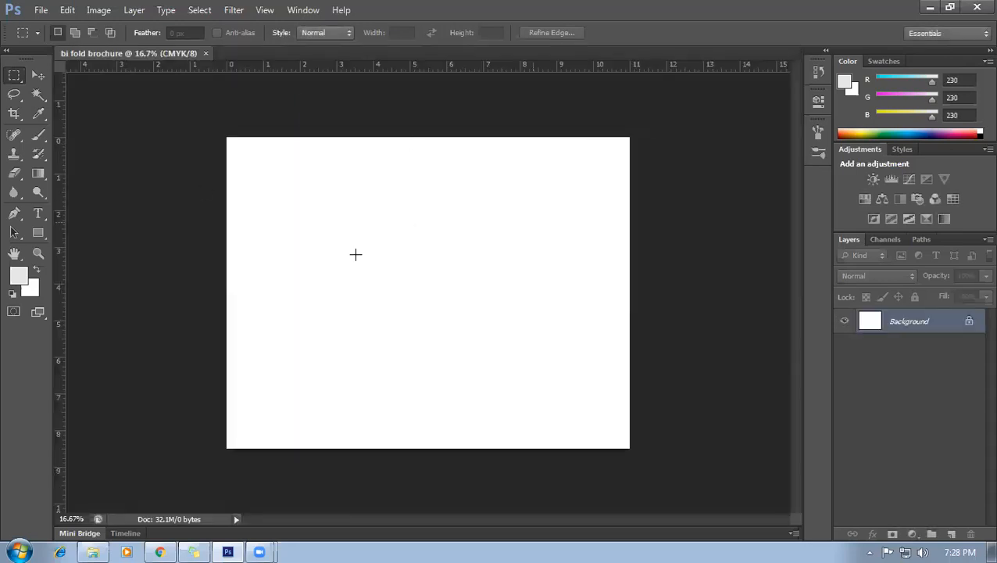
pyautogui.click(38, 76)
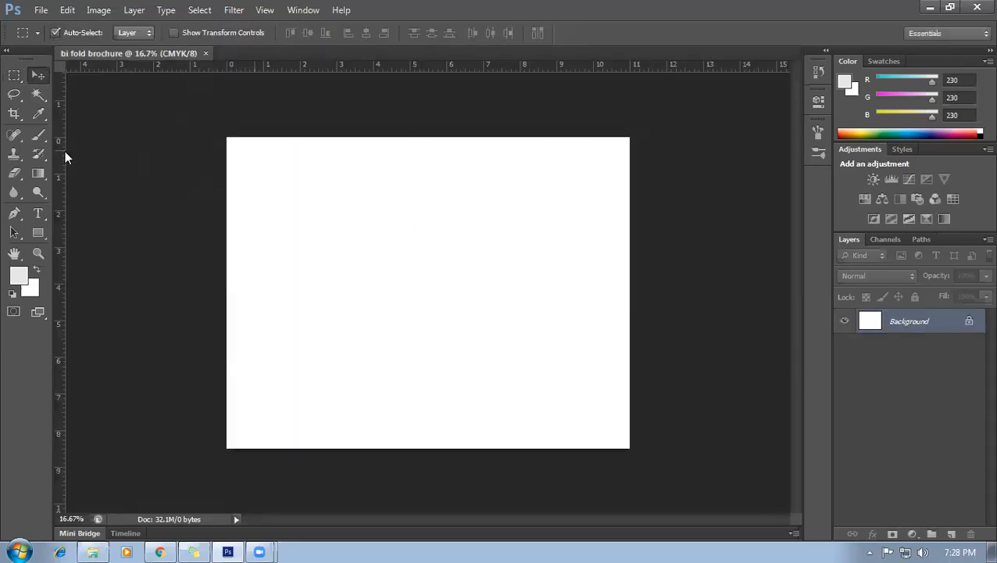
pyautogui.moveTo(187, 160); pyautogui.dragTo(227, 144)
pyautogui.moveTo(389, 68); pyautogui.dragTo(412, 138)
pyautogui.moveTo(62, 233); pyautogui.dragTo(634, 301)
pyautogui.moveTo(542, 64); pyautogui.dragTo(594, 449)
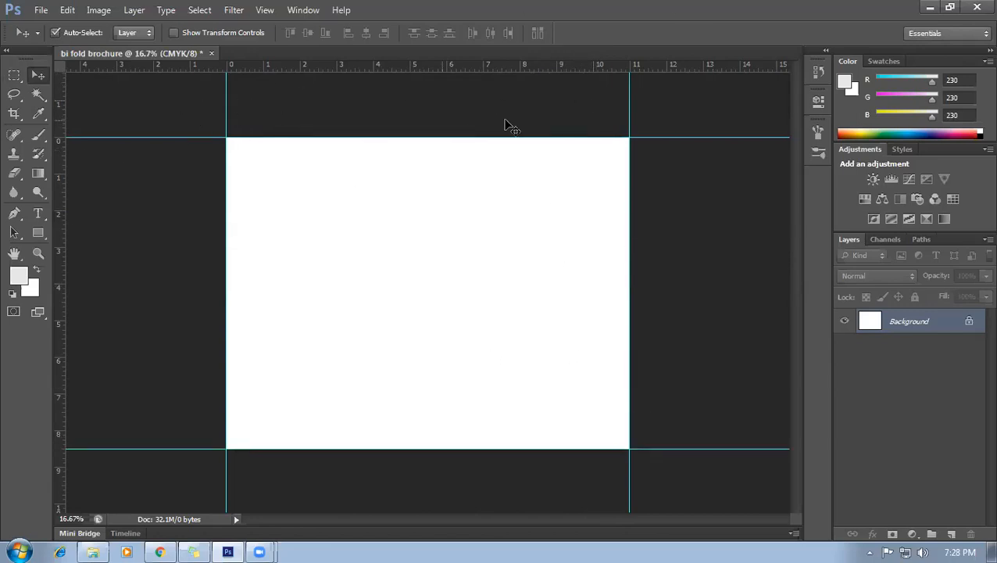
# Enlarge the canvas relatively by 0.25 inch in width and height with Canvas Size.
pyautogui.click(99, 11)
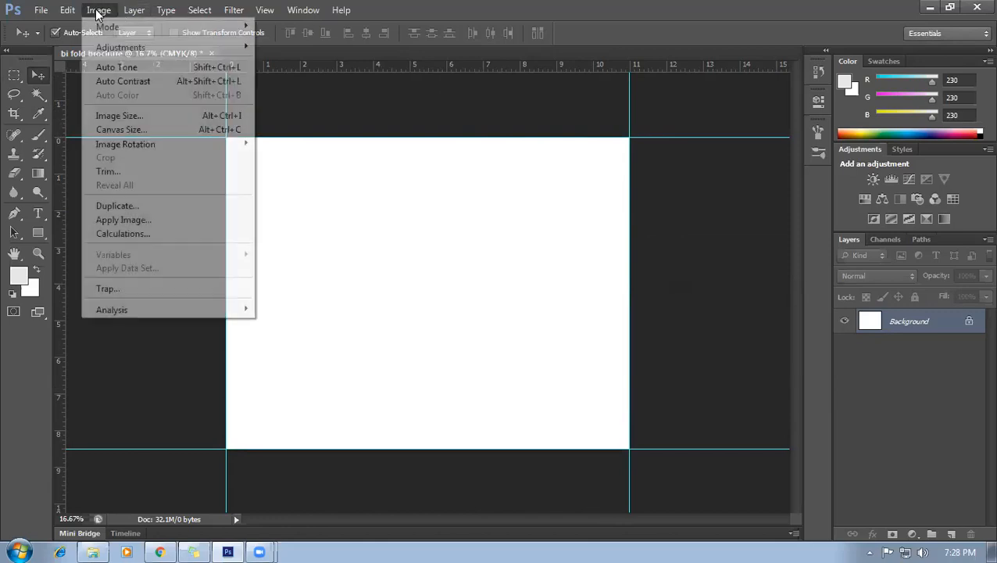
pyautogui.click(127, 130)
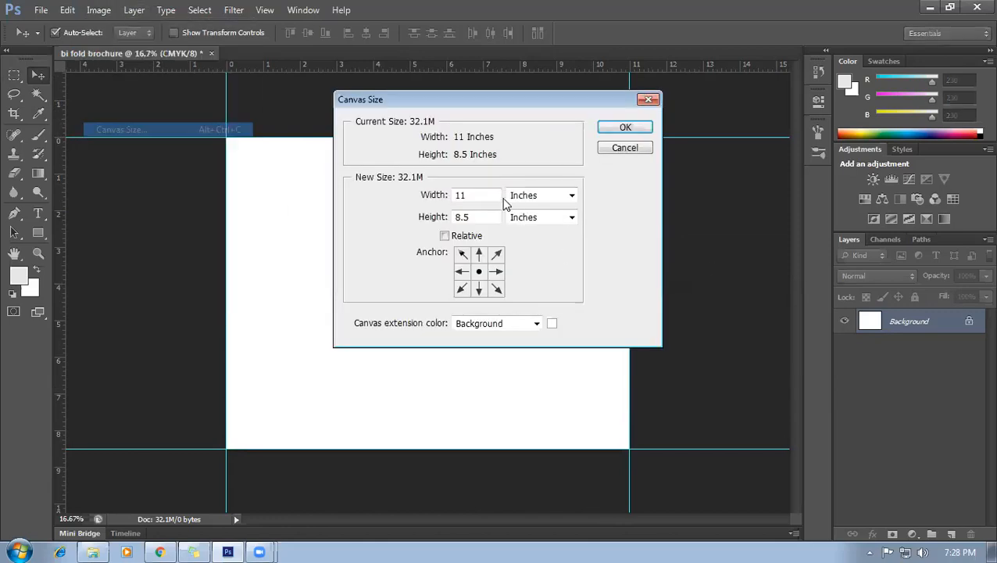
pyautogui.click(445, 235)
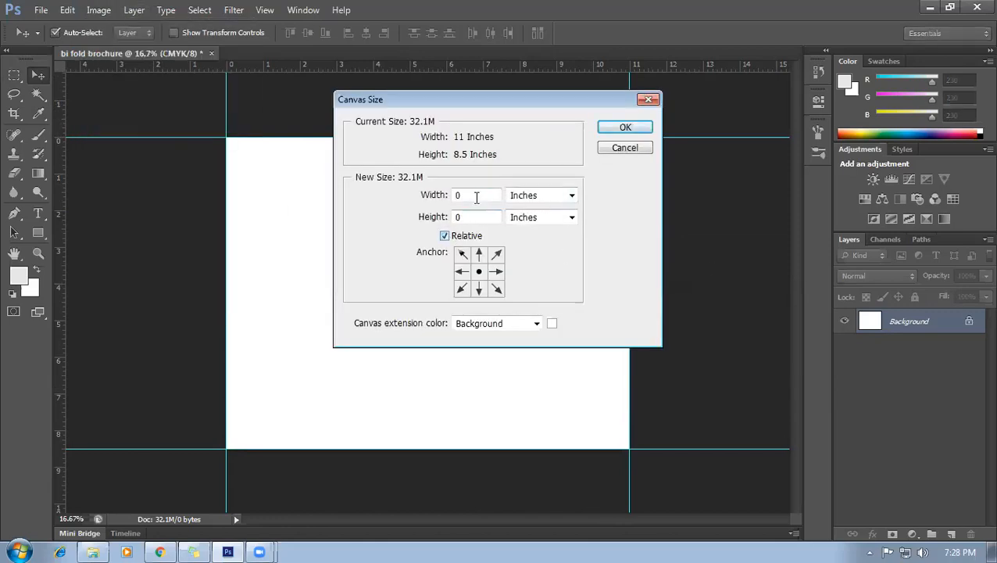
pyautogui.click(476, 196)
pyautogui.write('0.23')
pyautogui.press('BackSpace')
pyautogui.click(626, 130)
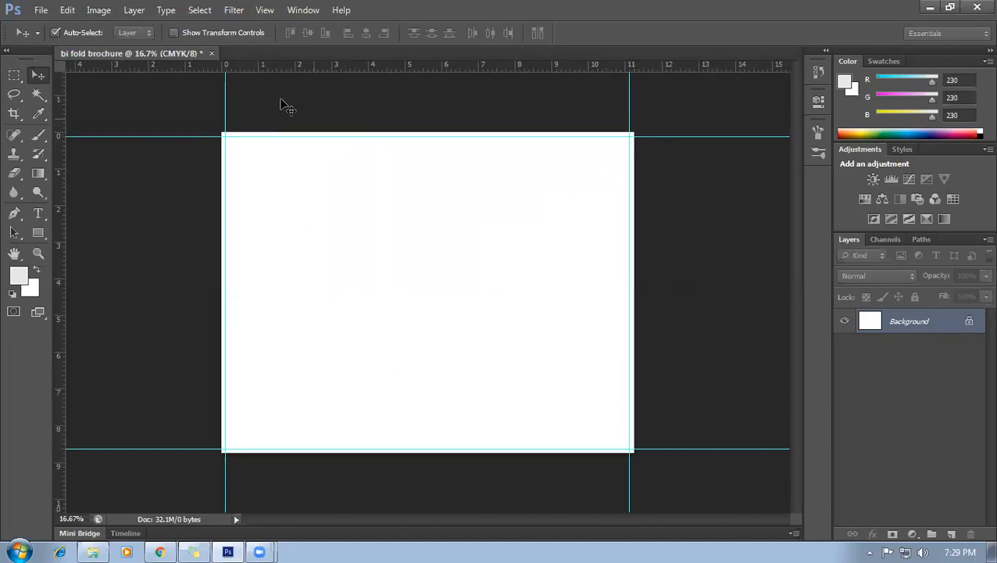
# Draw a small square spacer shape near the left page edge.
pyautogui.scroll(3, 289, 142)
pyautogui.scroll(-2, 167, 176)
pyautogui.scroll(-1, 175, 188)
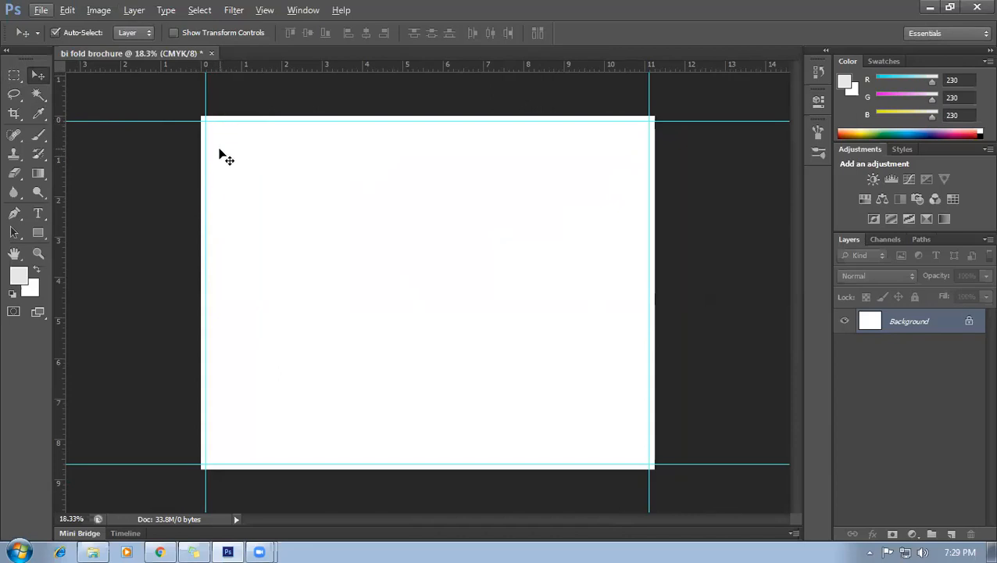
pyautogui.scroll(1, 254, 217)
pyautogui.scroll(3, 170, 226)
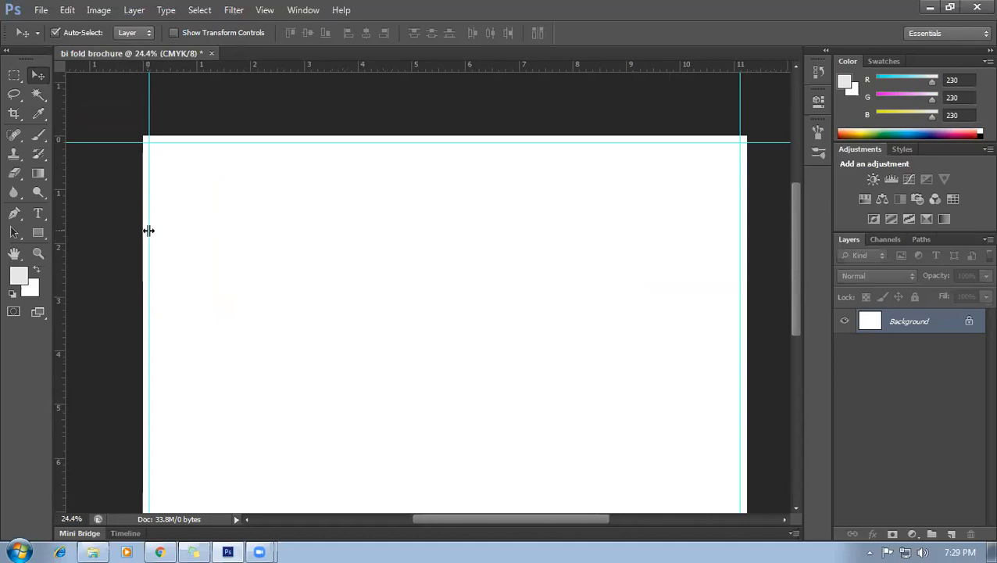
pyautogui.scroll(2, 154, 228)
pyautogui.scroll(3, 155, 223)
pyautogui.scroll(-1, 168, 201)
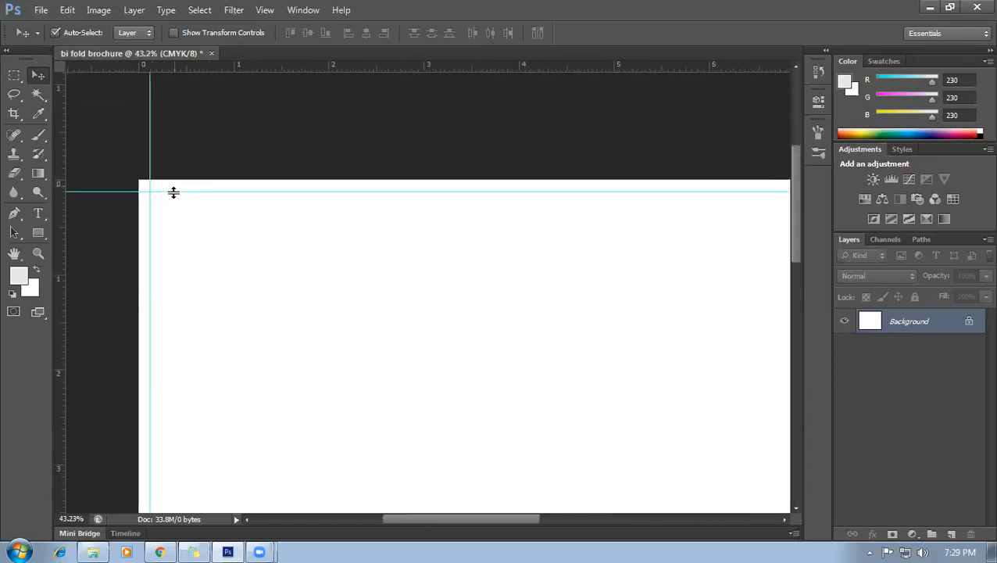
pyautogui.click(38, 232)
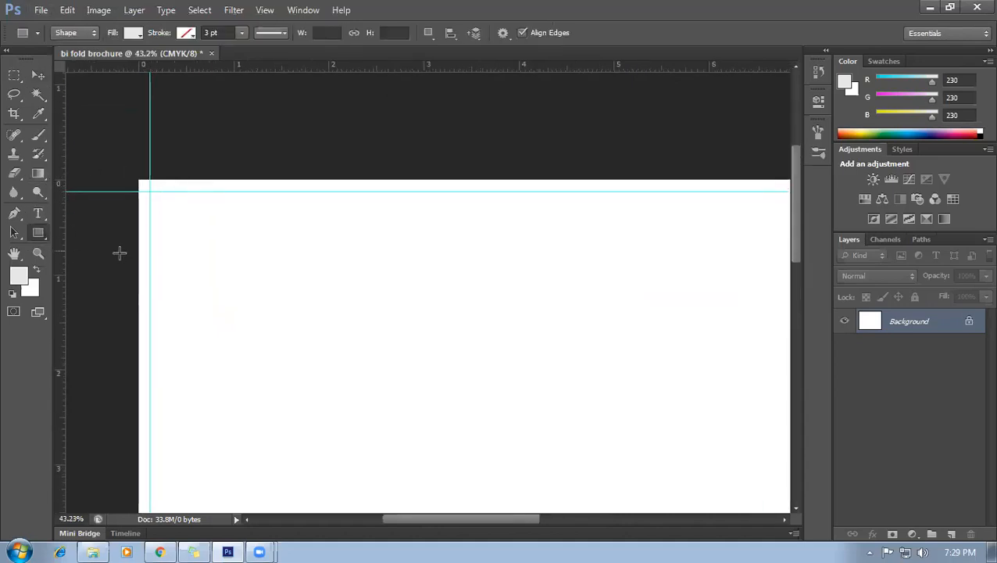
pyautogui.moveTo(138, 252); pyautogui.dragTo(149, 263)
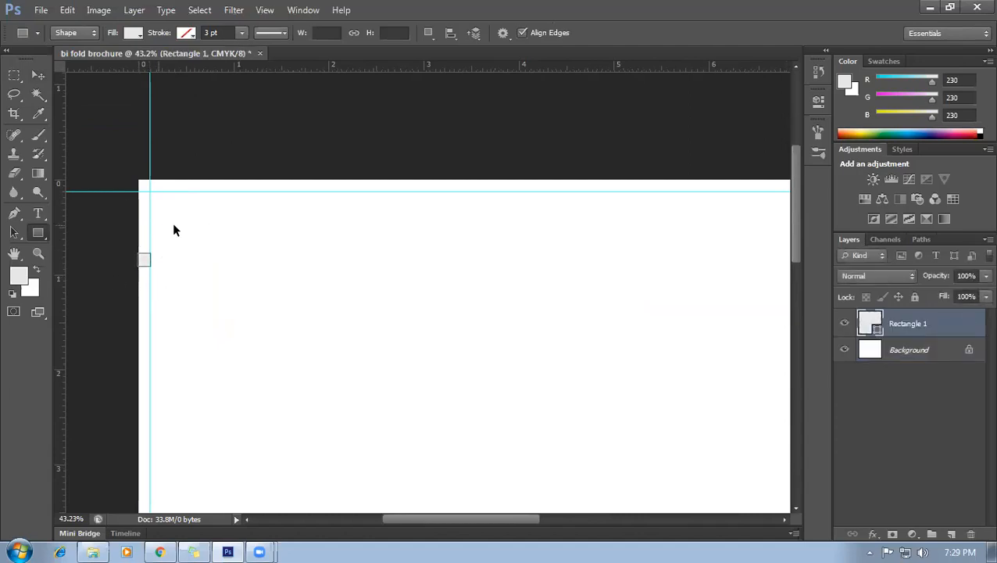
pyautogui.hotkey('ctrl', 'z')
pyautogui.scroll(2, 143, 247)
pyautogui.scroll(1, 149, 230)
pyautogui.moveTo(137, 225); pyautogui.dragTo(180, 236)
# Using the square as a spacer, add guides just inside the left, top, right and bottom edges.
pyautogui.click(38, 75)
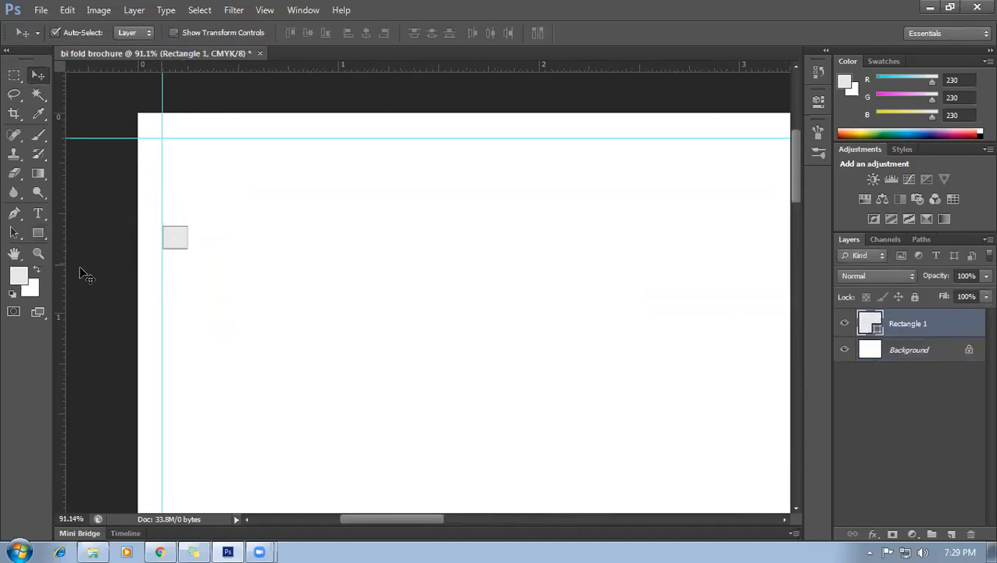
pyautogui.moveTo(60, 277); pyautogui.dragTo(190, 280)
pyautogui.scroll(-1, 228, 234)
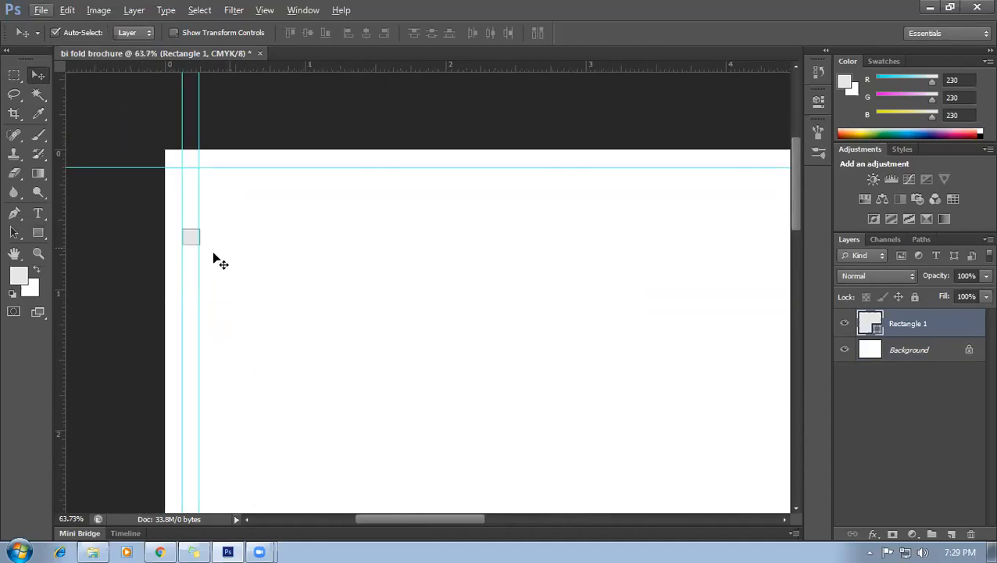
pyautogui.moveTo(191, 243); pyautogui.dragTo(363, 176)
pyautogui.moveTo(389, 66); pyautogui.dragTo(399, 301)
pyautogui.hscroll(2, 296, 265)
pyautogui.scroll(-3, 305, 299)
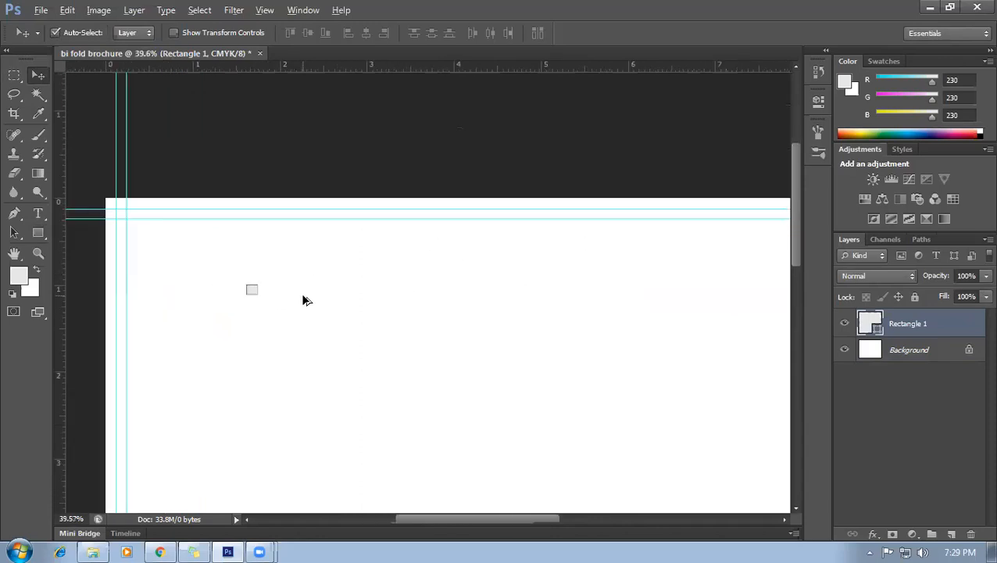
pyautogui.moveTo(271, 294); pyautogui.dragTo(778, 323)
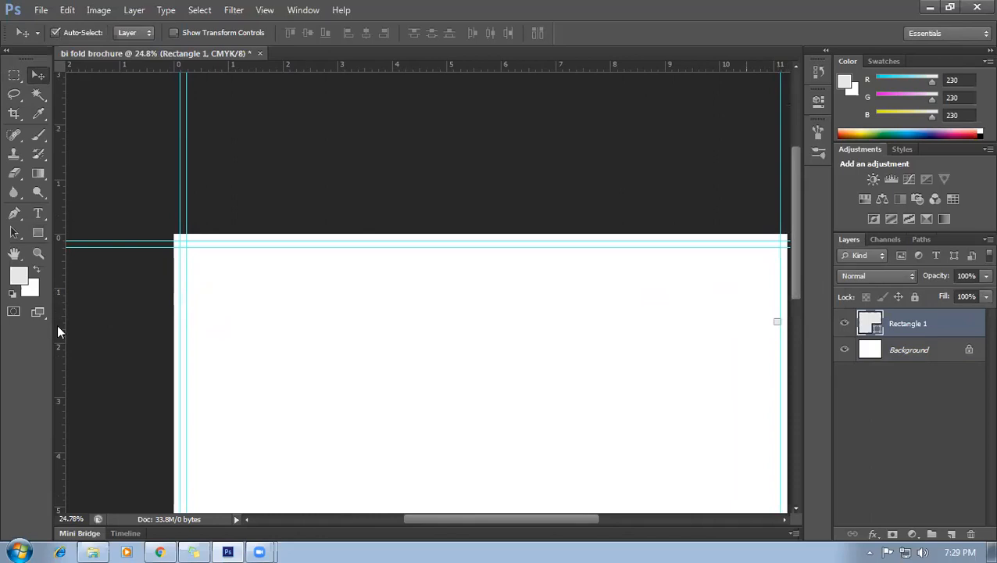
pyautogui.moveTo(62, 313); pyautogui.dragTo(520, 410)
pyautogui.scroll(-5, 539, 357)
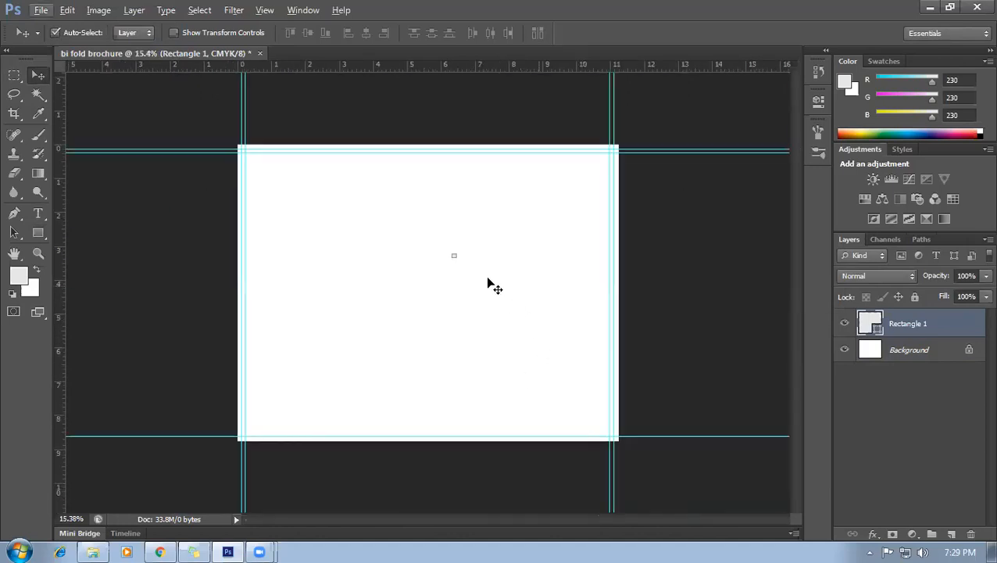
pyautogui.moveTo(454, 258); pyautogui.dragTo(459, 433)
pyautogui.moveTo(455, 66); pyautogui.dragTo(509, 430)
# Hide the Rectangle 1 square layer.
pyautogui.scroll(3, 476, 462)
pyautogui.scroll(-2, 555, 391)
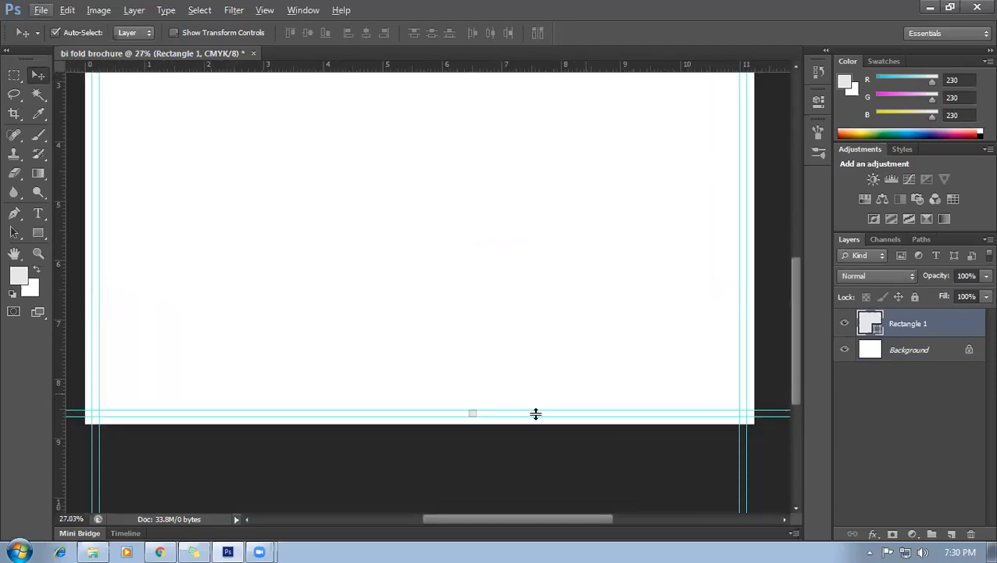
pyautogui.scroll(2, 493, 418)
pyautogui.scroll(-1, 479, 417)
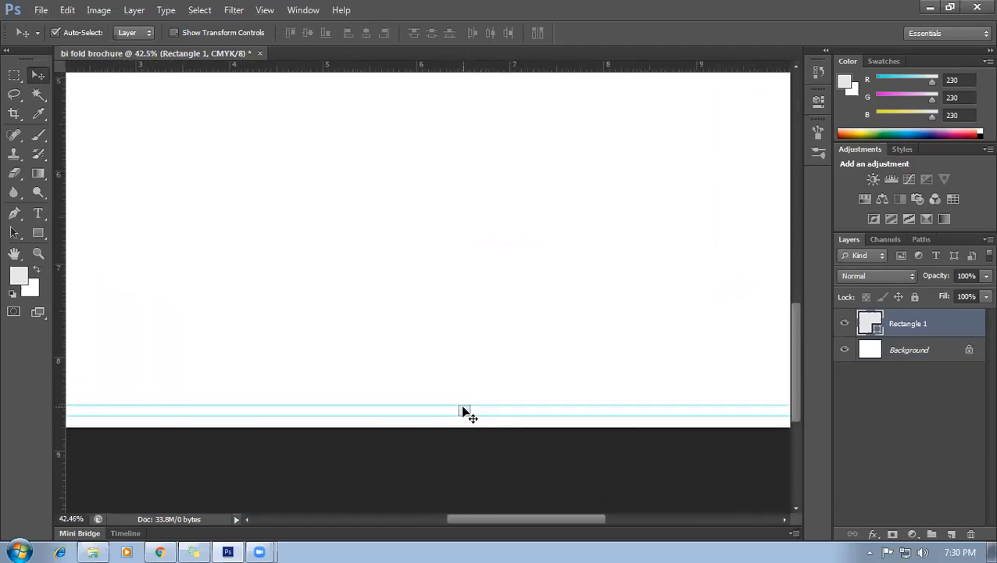
pyautogui.scroll(-3, 463, 391)
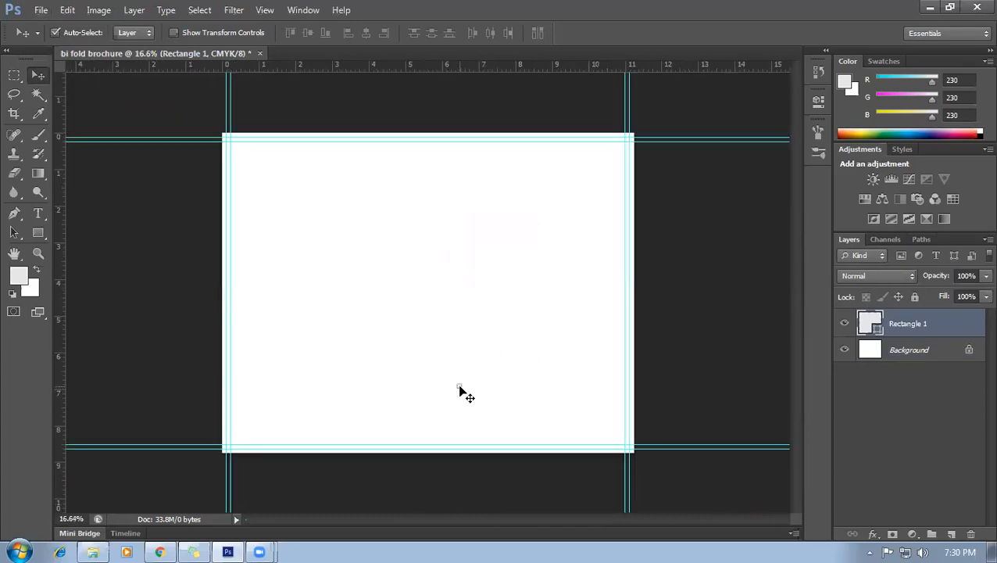
pyautogui.click(848, 320)
pyautogui.scroll(2, 280, 329)
pyautogui.scroll(-3, 414, 160)
pyautogui.scroll(2, 507, 259)
pyautogui.scroll(-1, 461, 242)
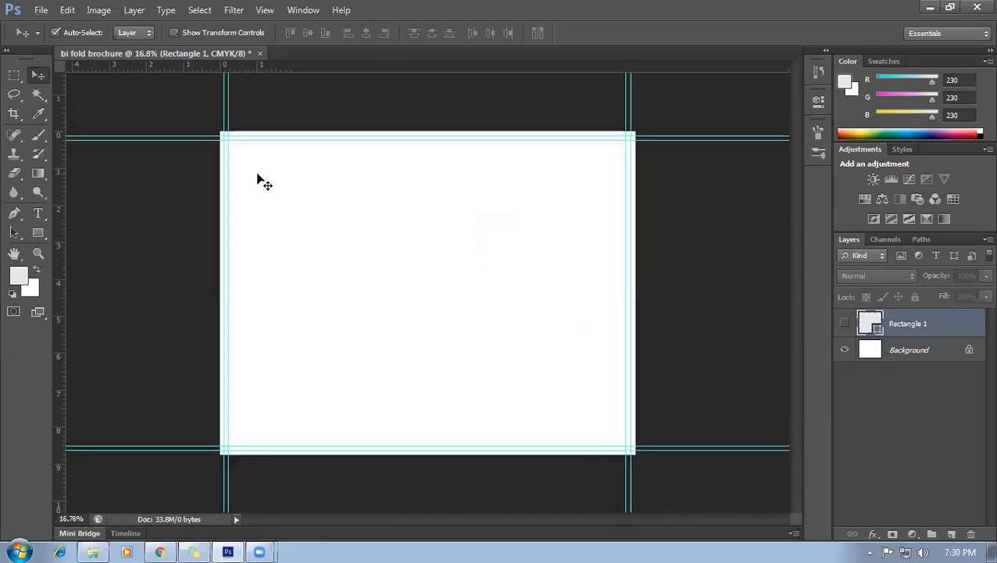
pyautogui.scroll(-1, 235, 160)
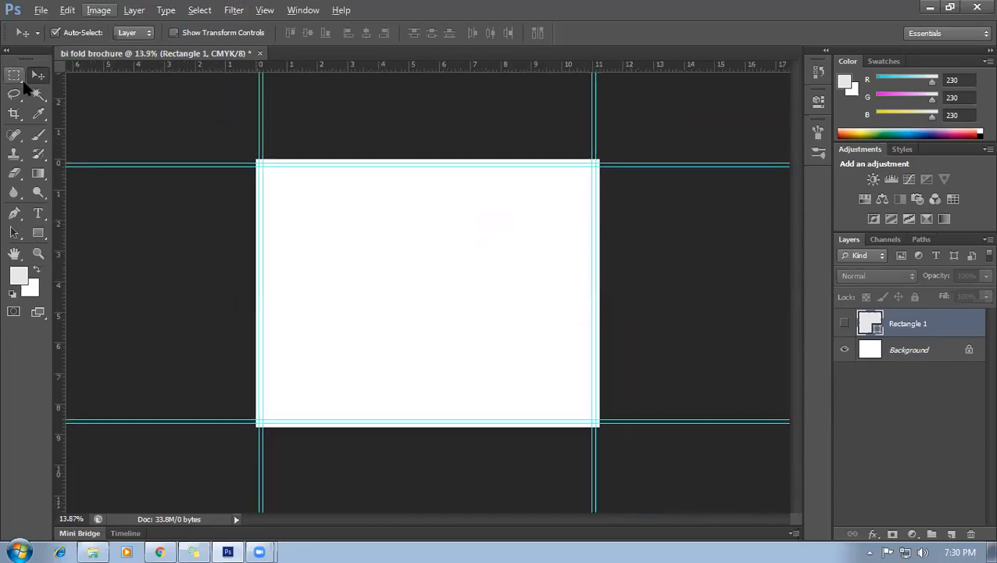
# Draw a dark grey rectangle over the whole page, redoing a misplaced first attempt.
pyautogui.click(38, 232)
pyautogui.scroll(2, 171, 134)
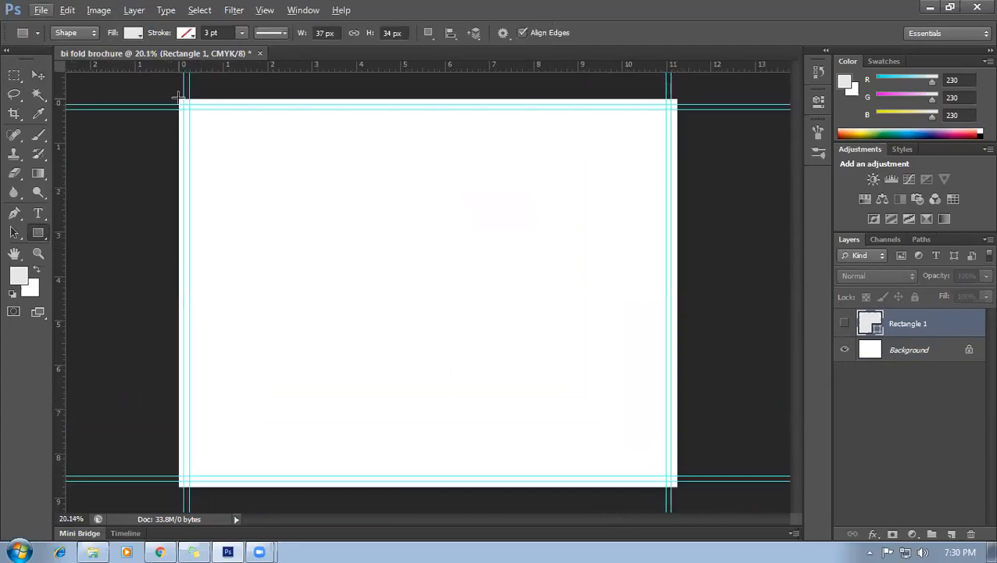
pyautogui.moveTo(178, 98); pyautogui.dragTo(386, 265)
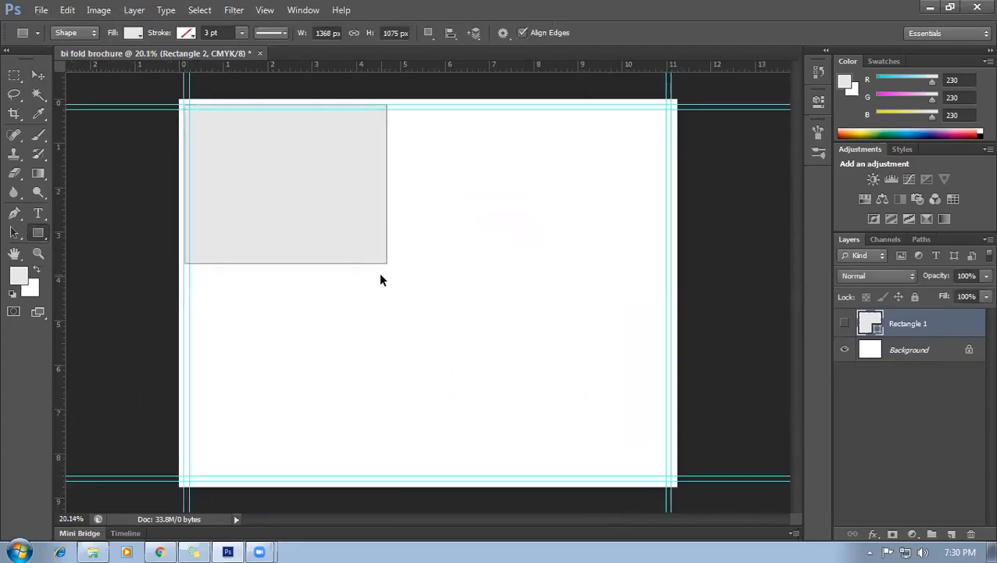
pyautogui.click(133, 32)
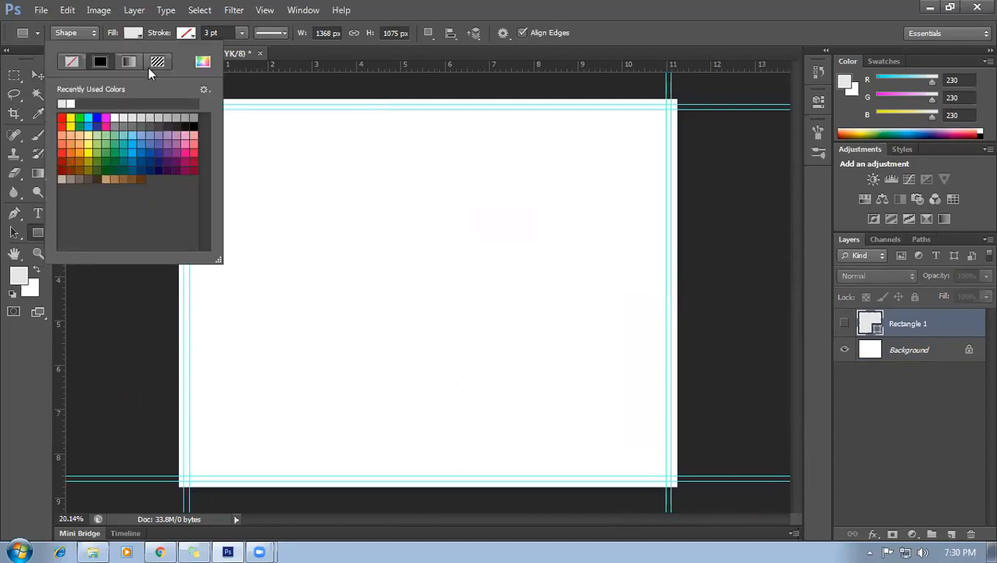
pyautogui.click(169, 119)
pyautogui.click(435, 15)
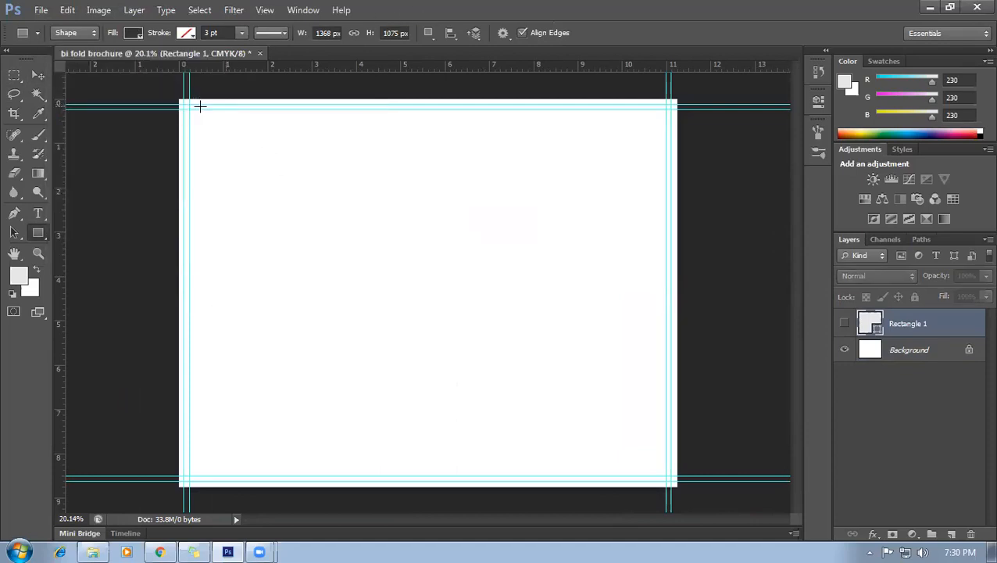
pyautogui.keyDown('alt'); pyautogui.scroll(1, 171, 109); pyautogui.keyUp('alt')
pyautogui.scroll(3, 168, 95)
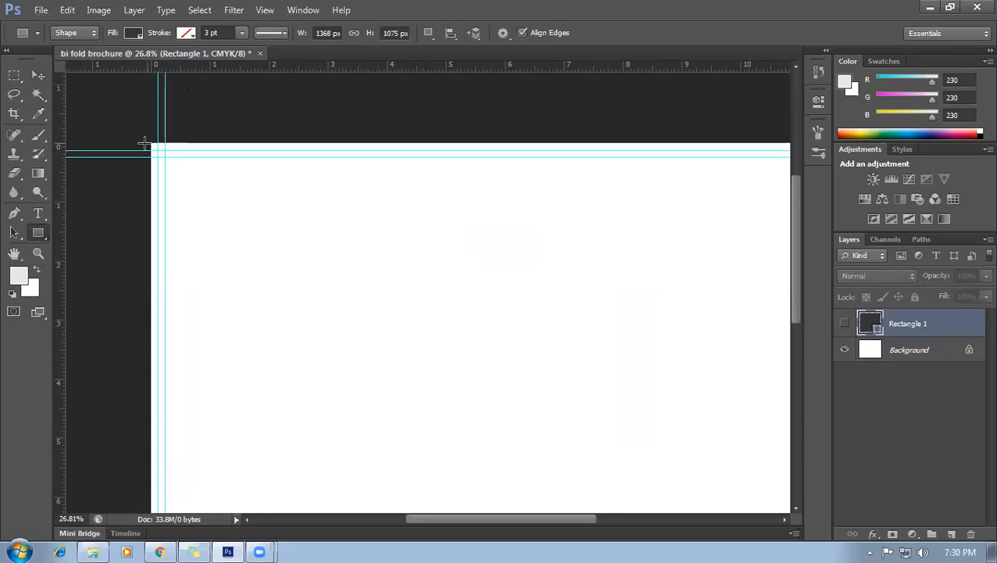
pyautogui.moveTo(147, 141); pyautogui.dragTo(262, 258)
pyautogui.hotkey('ctrl', 'z')
pyautogui.moveTo(150, 143); pyautogui.dragTo(621, 309)
pyautogui.hotkey('ctrl', '0')
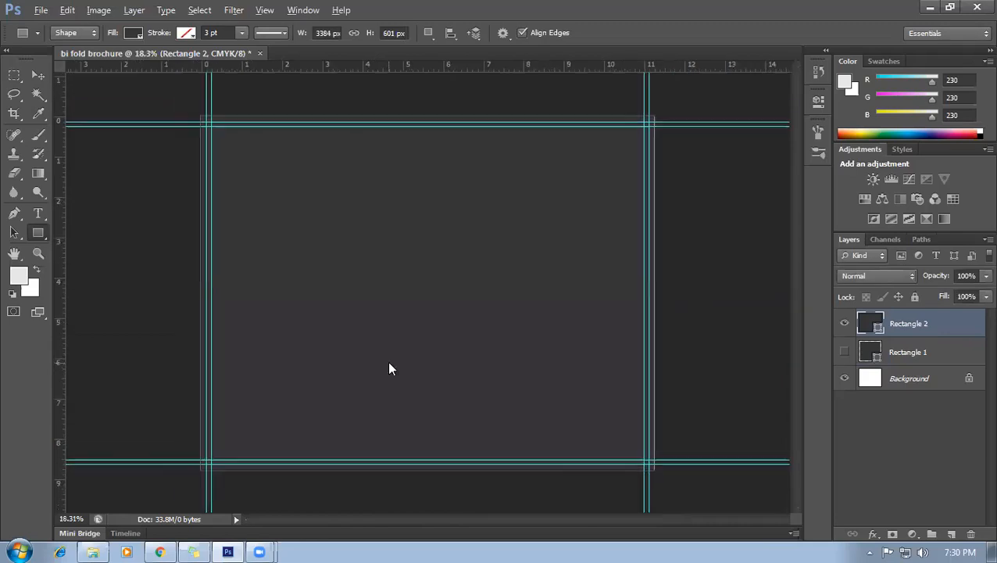
# Switch to Exclude Overlapping Shapes and cut an inner rectangle out of the dark shape.
pyautogui.click(430, 36)
pyautogui.click(501, 105)
pyautogui.scroll(3, 197, 111)
pyautogui.scroll(2, 134, 179)
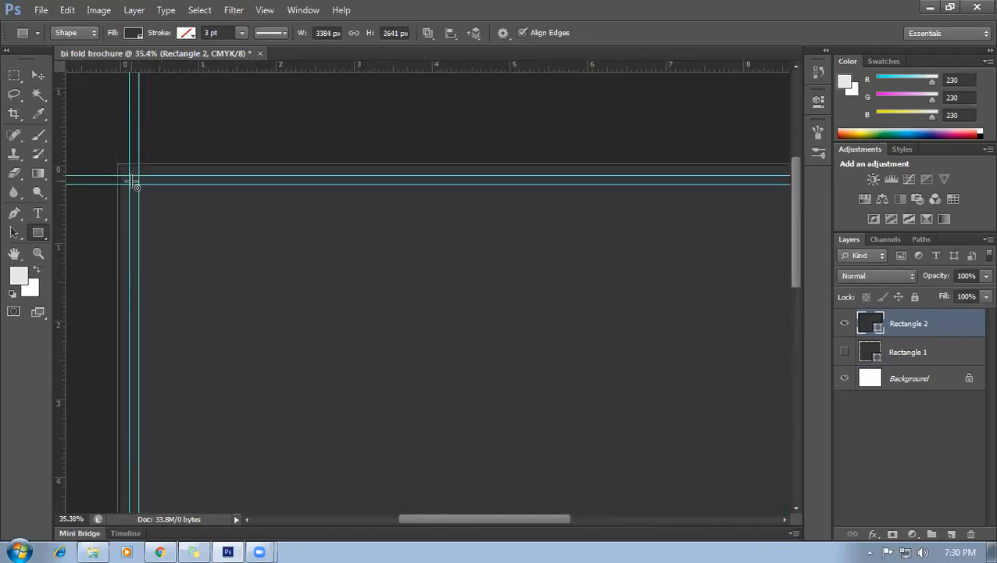
pyautogui.moveTo(132, 180); pyautogui.dragTo(656, 357)
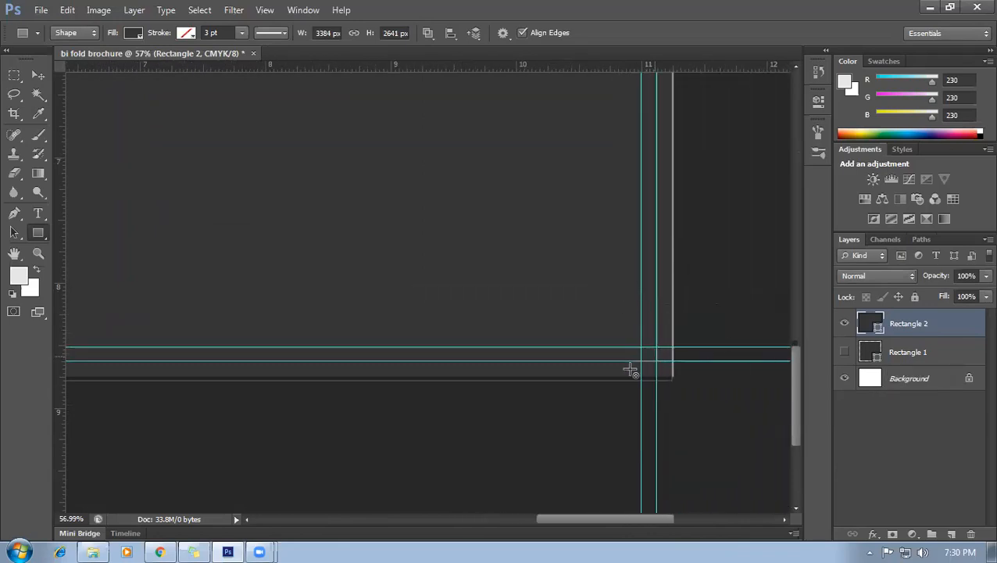
# Fill Rectangle 2 with green #8ab633 and rename the layer Bleed.
pyautogui.hotkey('ctrl', '-')
pyautogui.hotkey('ctrl', '-')
pyautogui.hotkey('ctrl', '-')
pyautogui.hotkey('ctrl', '-')
pyautogui.hotkey('ctrl', '0')
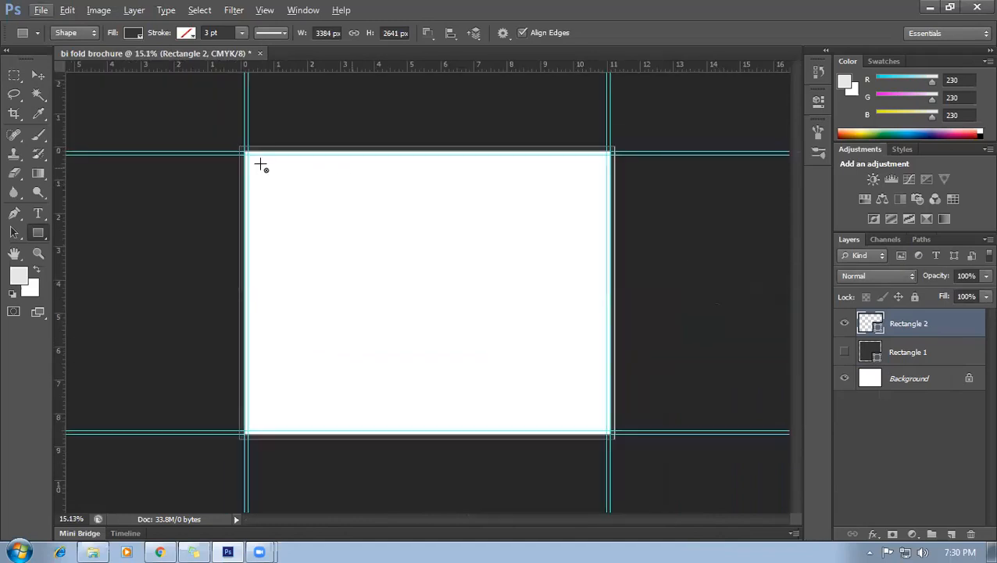
pyautogui.click(870, 354)
pyautogui.click(877, 328)
pyautogui.doubleClick(880, 327)
pyautogui.click(800, 212)
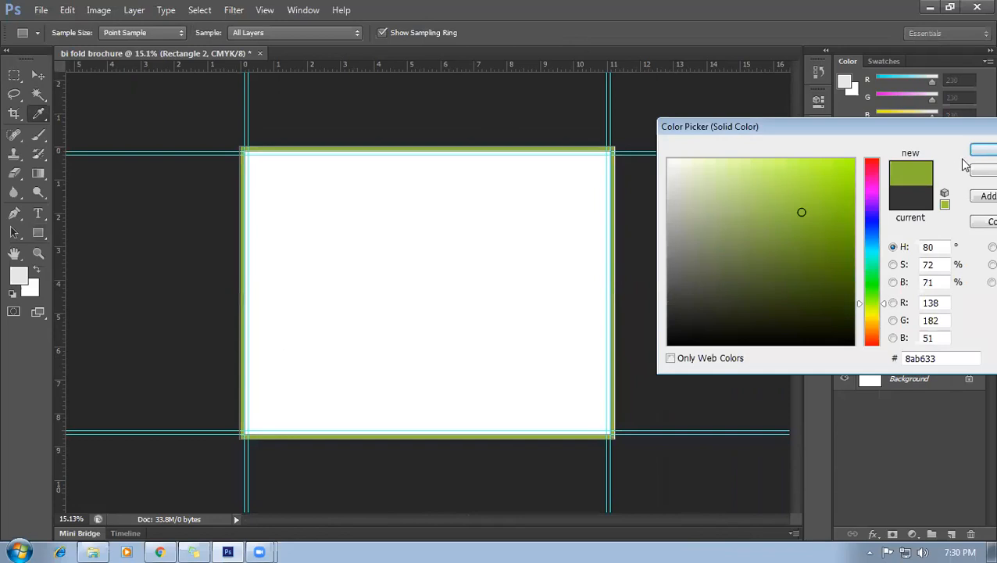
pyautogui.press('Return')
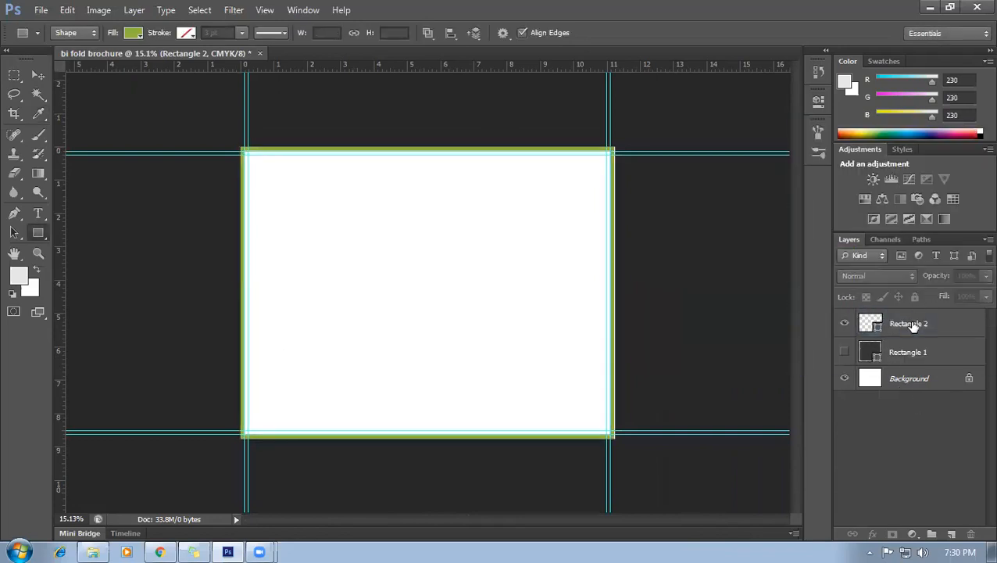
pyautogui.doubleClick(909, 324)
pyautogui.write('Bleed')
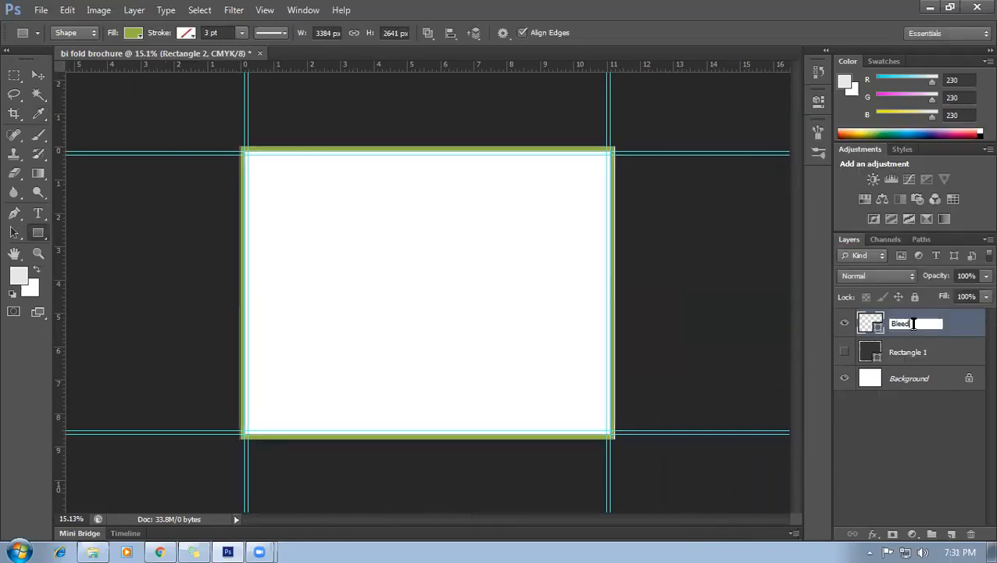
pyautogui.press('Return')
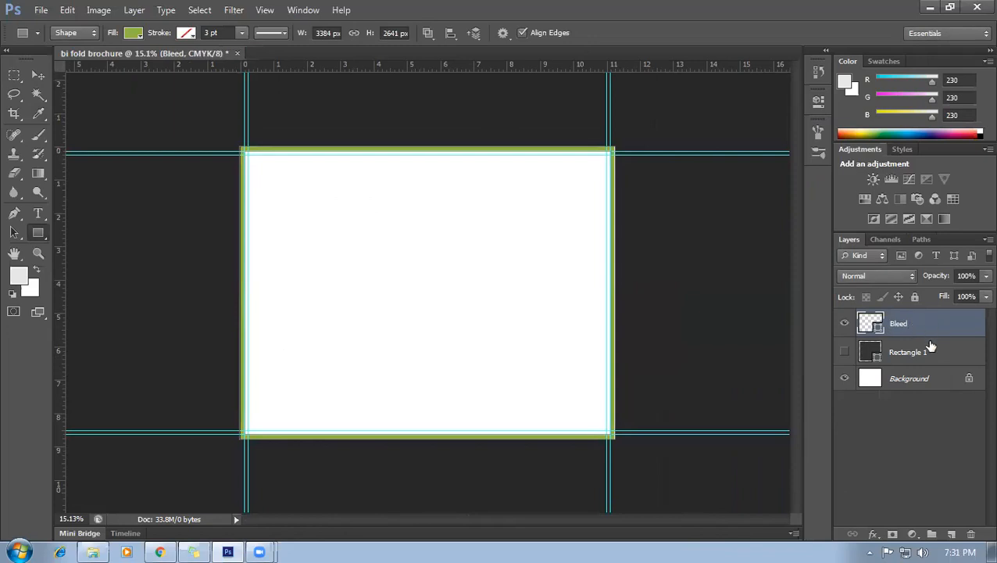
# Put the Bleed layer in a new group named 'Bleed Area' and collapse it.
pyautogui.hotkey('ctrl', 'g')
pyautogui.doubleClick(907, 318)
pyautogui.write('Bleed Are')
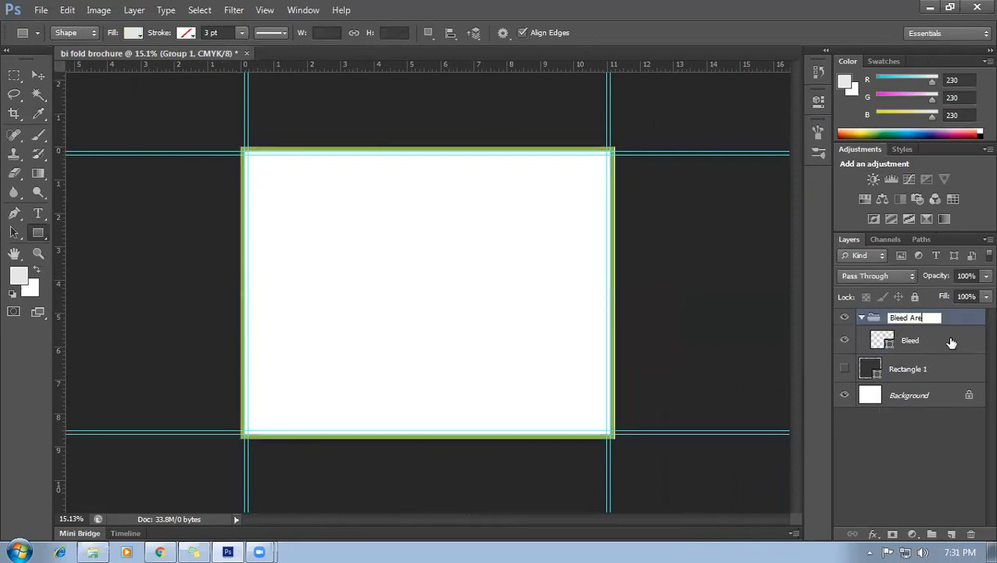
pyautogui.write('a')
pyautogui.press('Return')
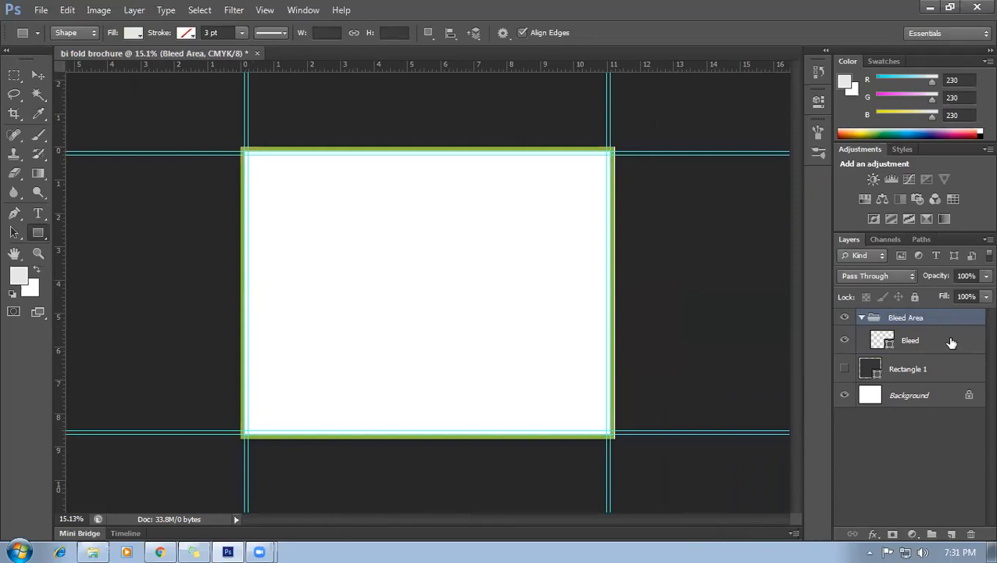
pyautogui.click(862, 318)
pyautogui.scroll(2, 478, 285)
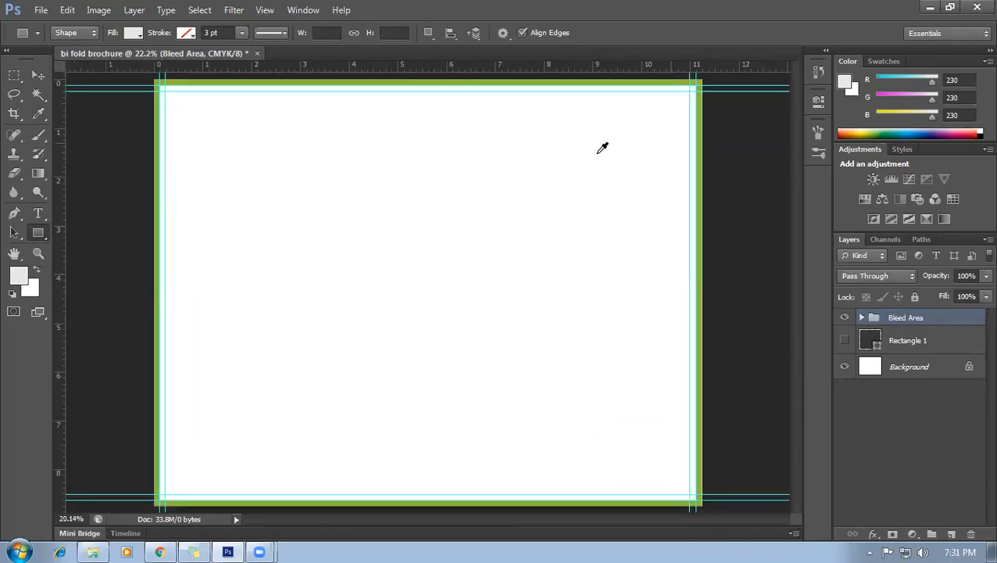
pyautogui.scroll(-1, 599, 152)
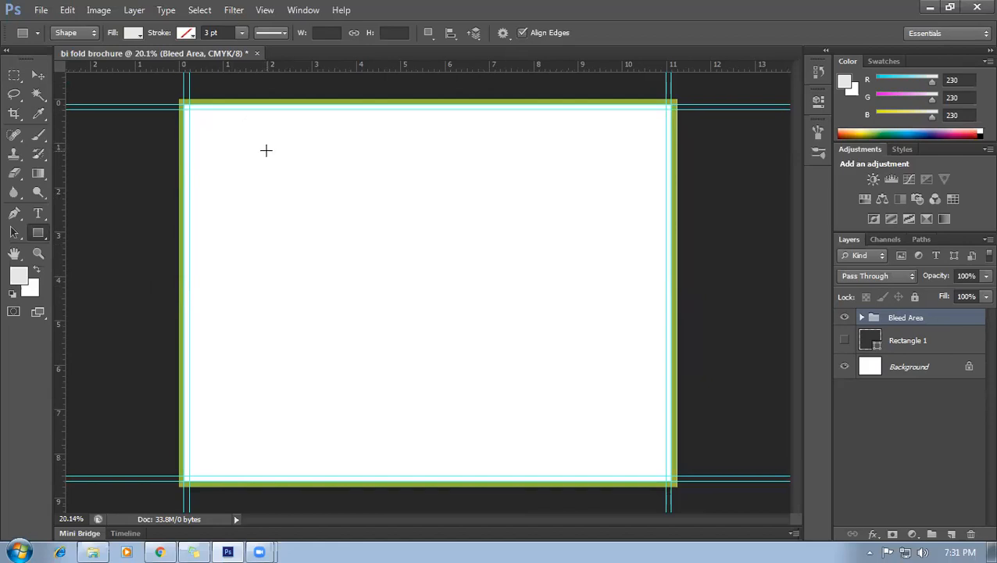
pyautogui.click(7, 544)
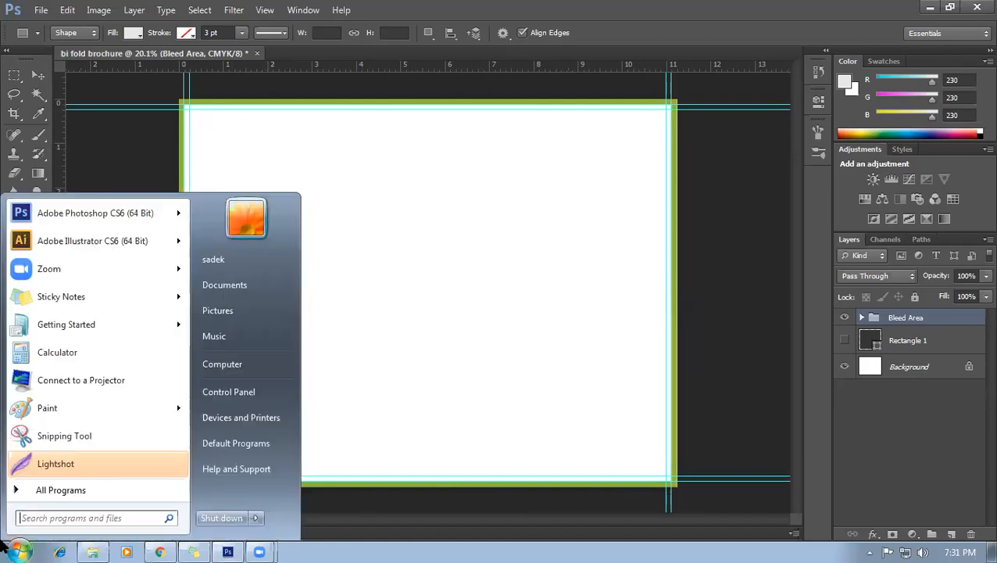
pyautogui.click(541, 378)
pyautogui.click(15, 74)
pyautogui.click(37, 75)
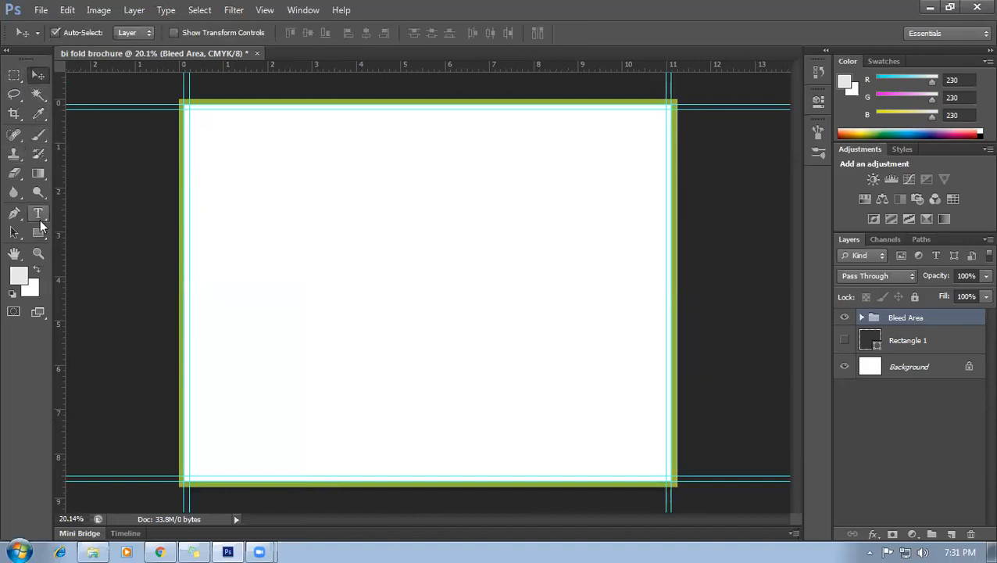
pyautogui.click(38, 232)
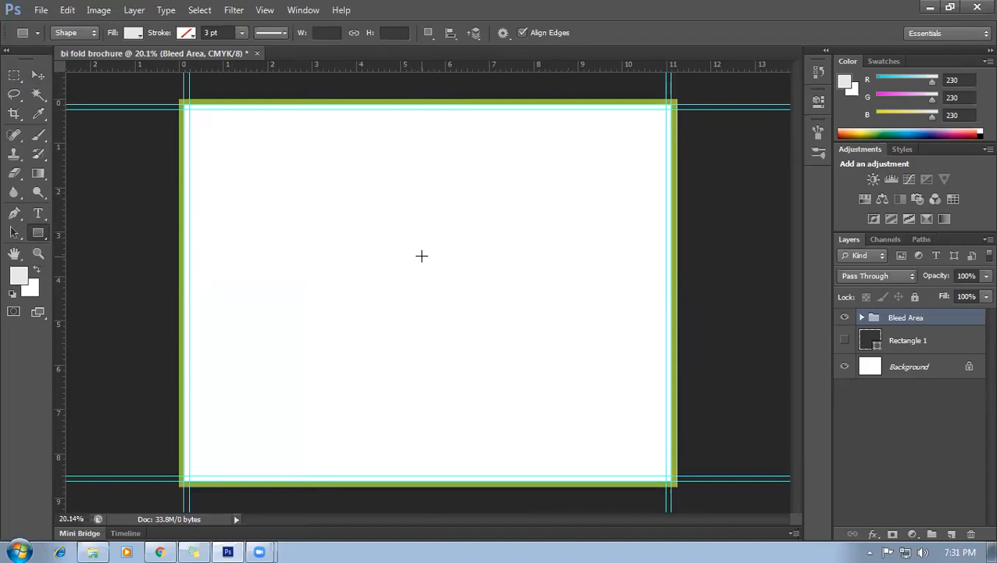
# Try entering inch sizes in the Create Rectangle dialog, then cancel it.
pyautogui.click(428, 264)
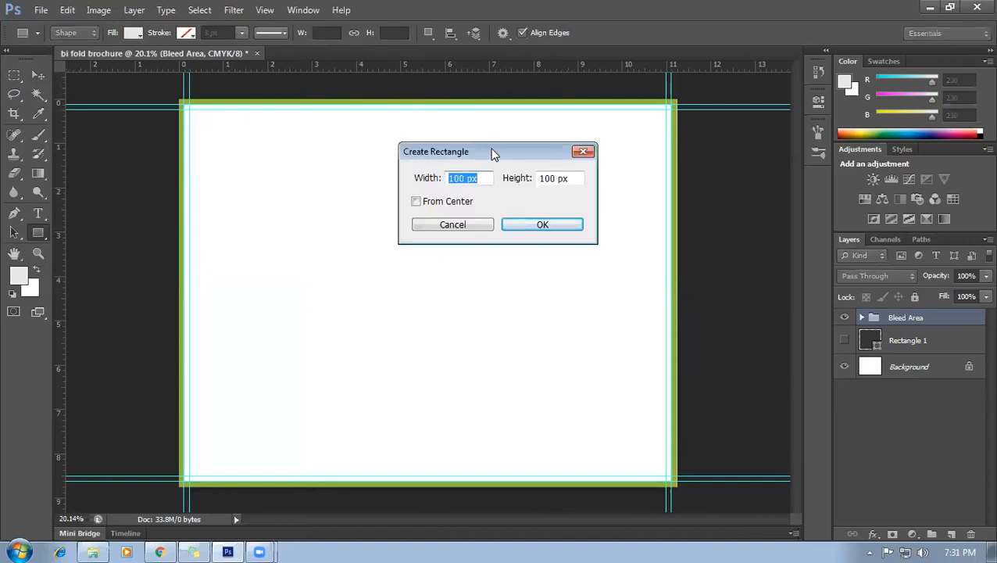
pyautogui.moveTo(492, 154); pyautogui.dragTo(311, 232)
pyautogui.click(337, 232)
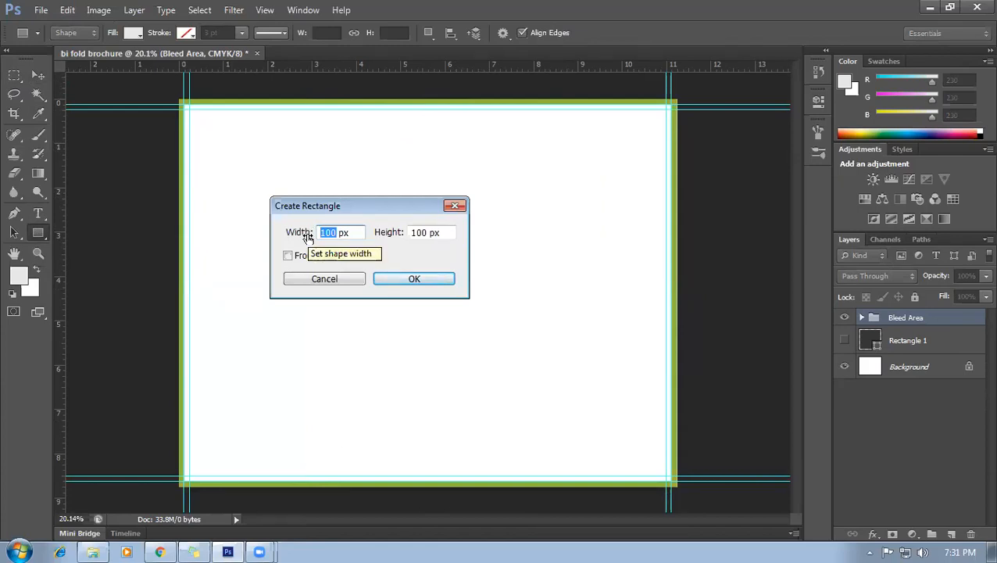
pyautogui.write('5.5')
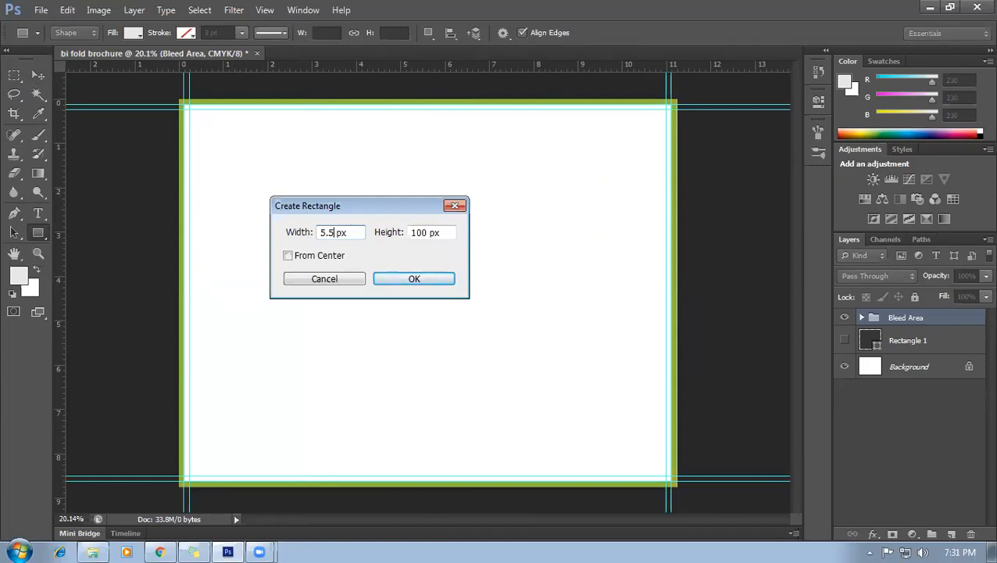
pyautogui.doubleClick(426, 232)
pyautogui.write('5.')
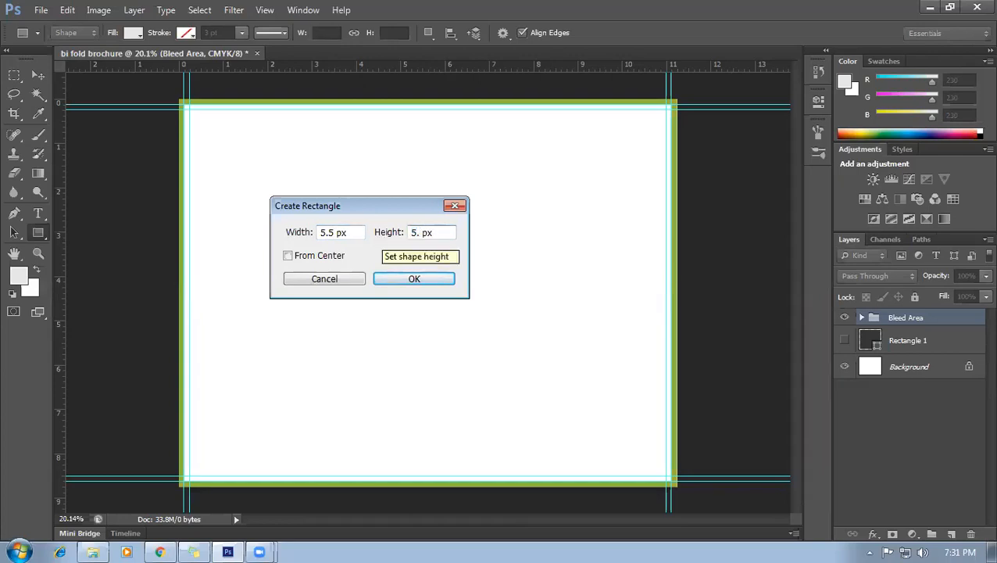
pyautogui.press('BackSpace')
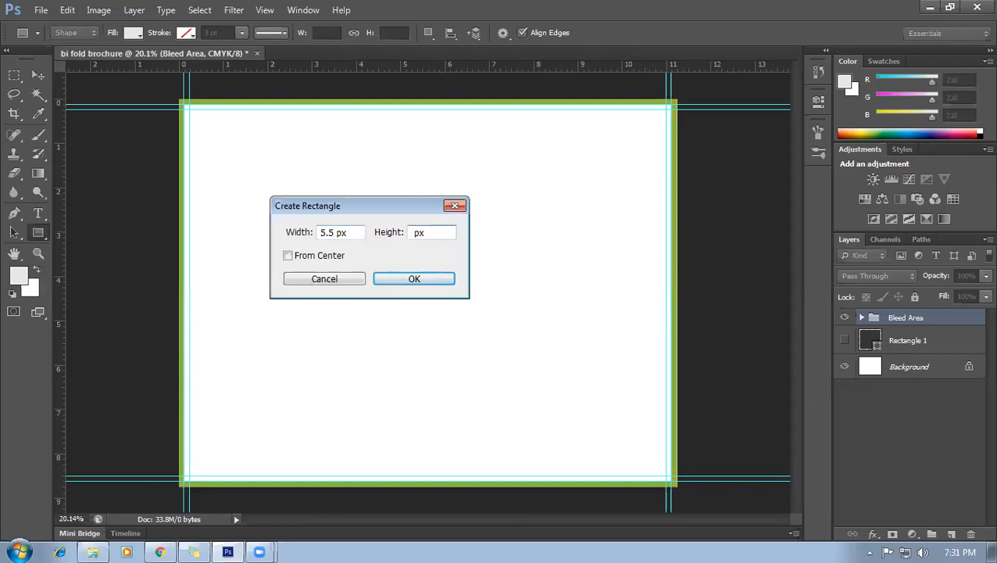
pyautogui.click(345, 231)
pyautogui.click(501, 222)
pyautogui.click(349, 232)
pyautogui.doubleClick(341, 232)
pyautogui.write('in')
pyautogui.doubleClick(414, 233)
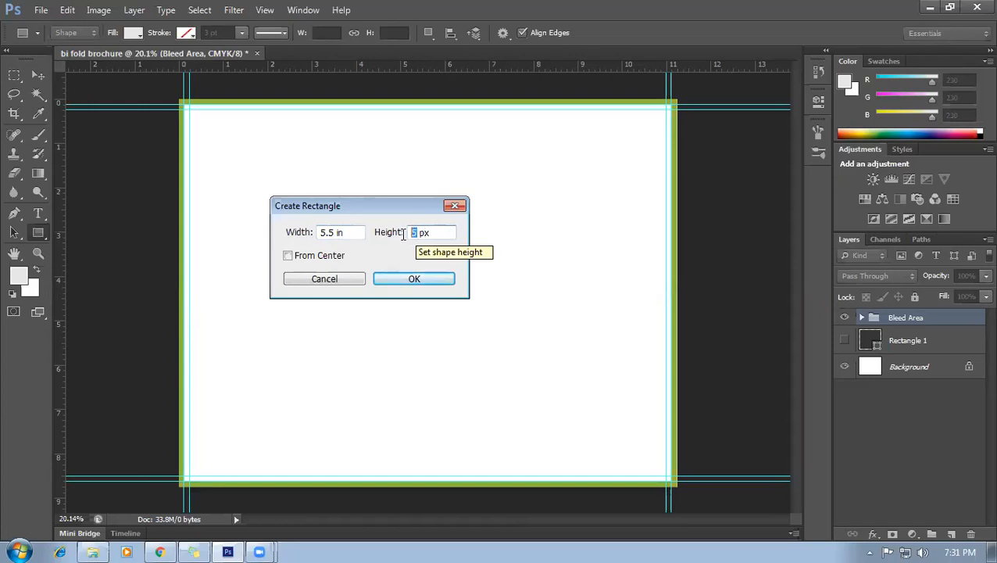
pyautogui.write('8.')
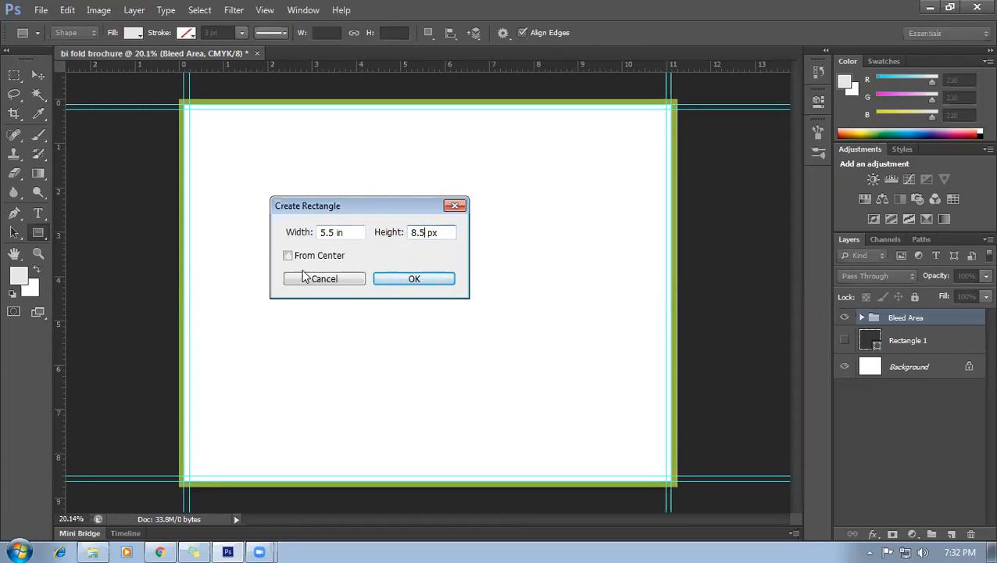
pyautogui.moveTo(438, 233); pyautogui.dragTo(426, 235)
pyautogui.click(454, 205)
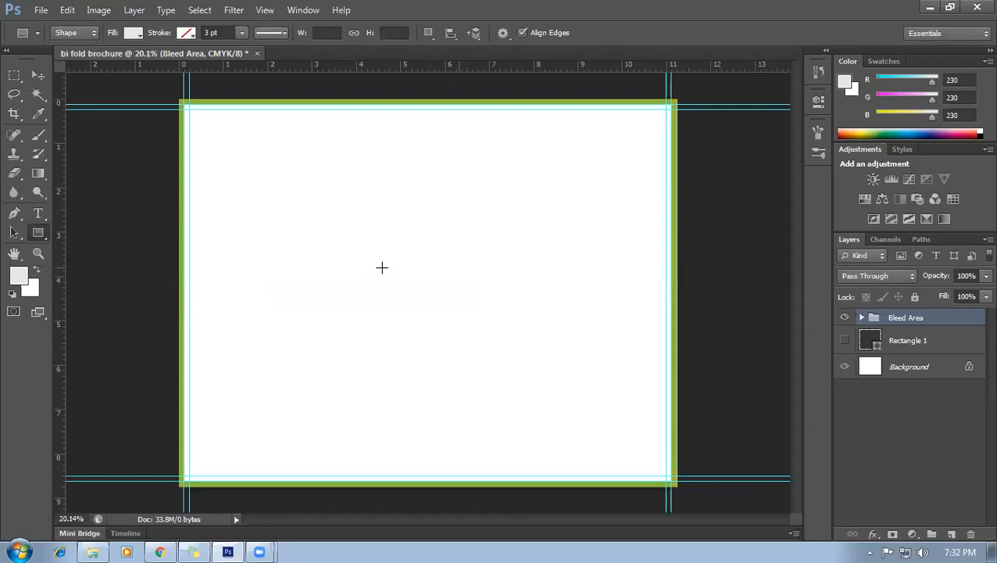
# Create a 5.5 × 8.5 inch rectangle through the Create Rectangle dialog.
pyautogui.click(384, 268)
pyautogui.click(341, 232)
pyautogui.moveTo(334, 238); pyautogui.dragTo(316, 238)
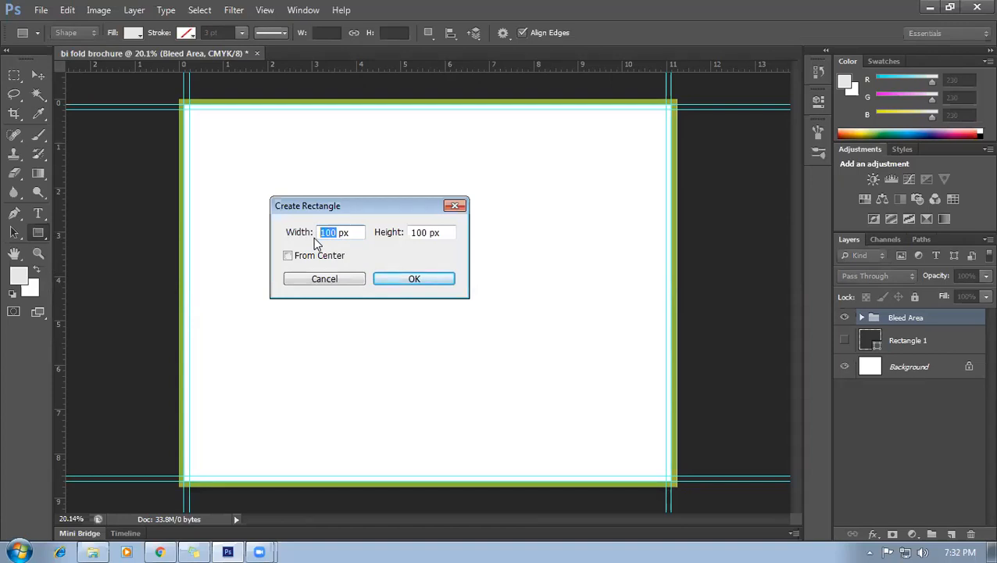
pyautogui.write('5 in')
pyautogui.moveTo(428, 232); pyautogui.dragTo(400, 235)
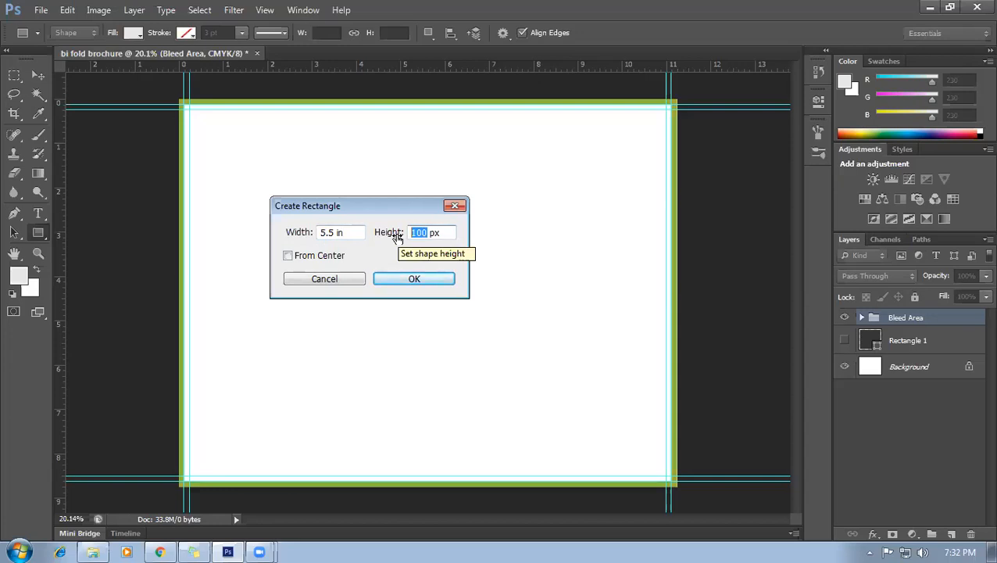
pyautogui.write('8.5')
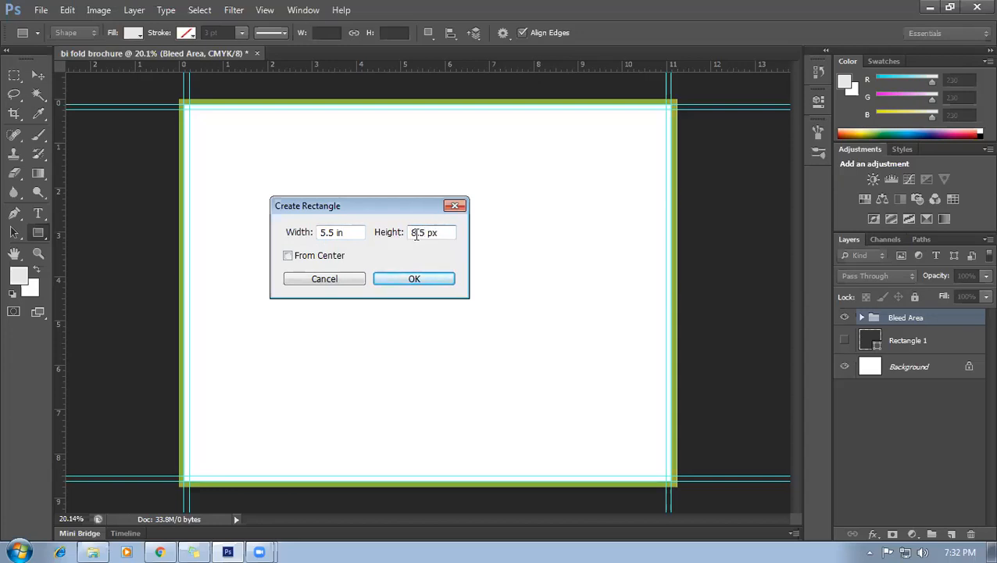
pyautogui.write('in')
pyautogui.click(426, 280)
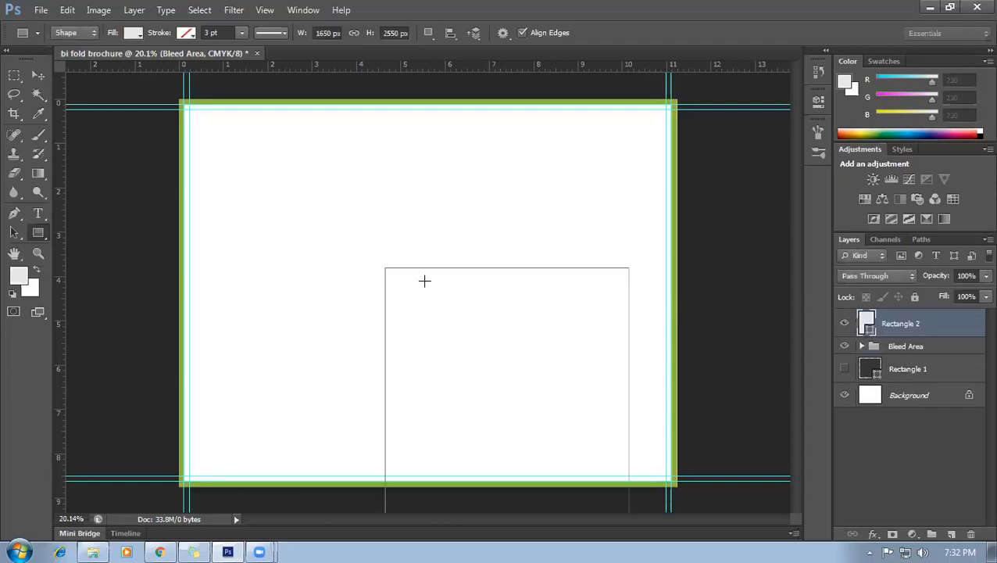
pyautogui.click(38, 75)
# Move the rectangle onto the brochure's left half and fill it tan.
pyautogui.moveTo(469, 347); pyautogui.dragTo(266, 186)
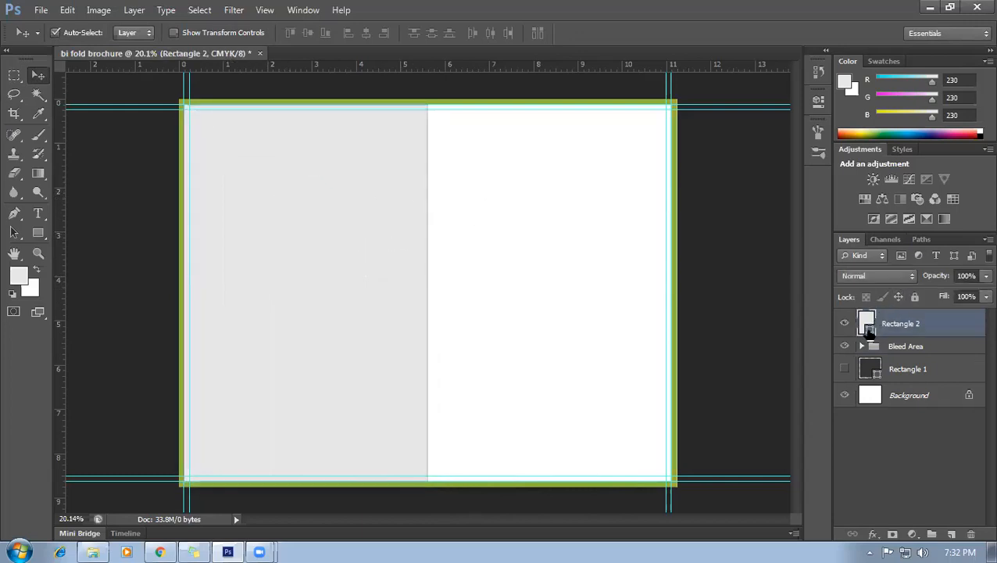
pyautogui.doubleClick(869, 328)
pyautogui.click(757, 184)
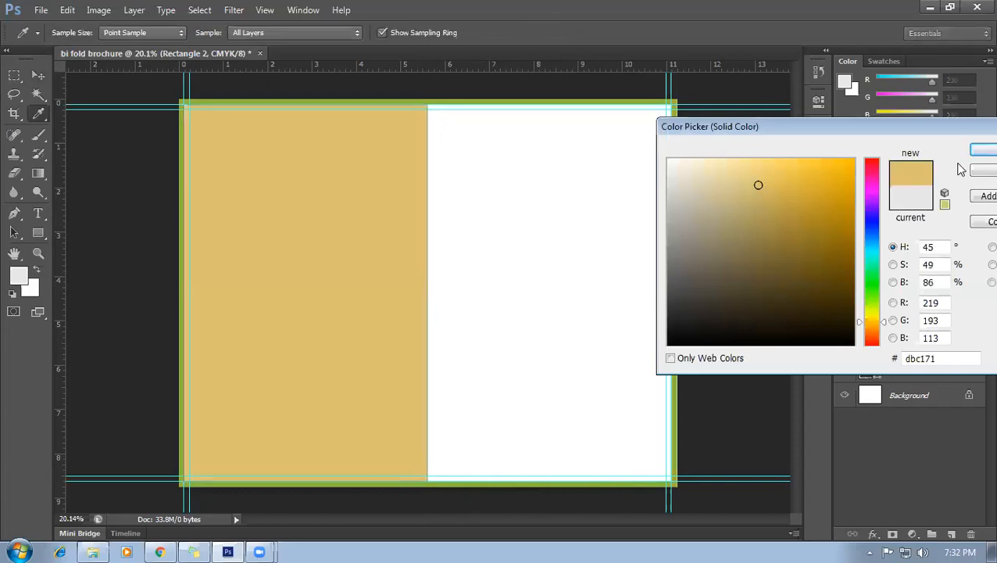
pyautogui.click(978, 150)
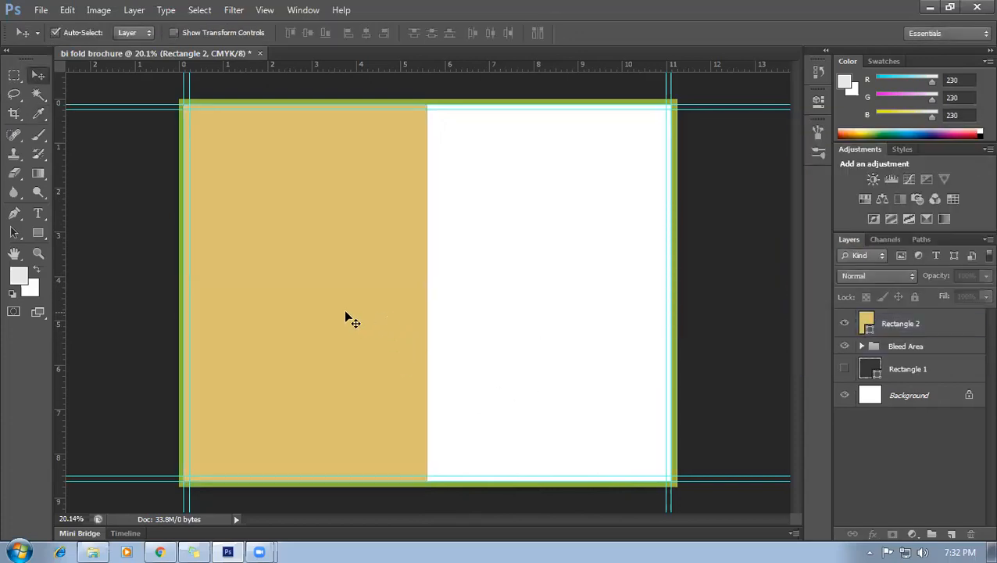
# Add a vertical guide at the centre fold, then delete the tan rectangle.
pyautogui.click(85, 300)
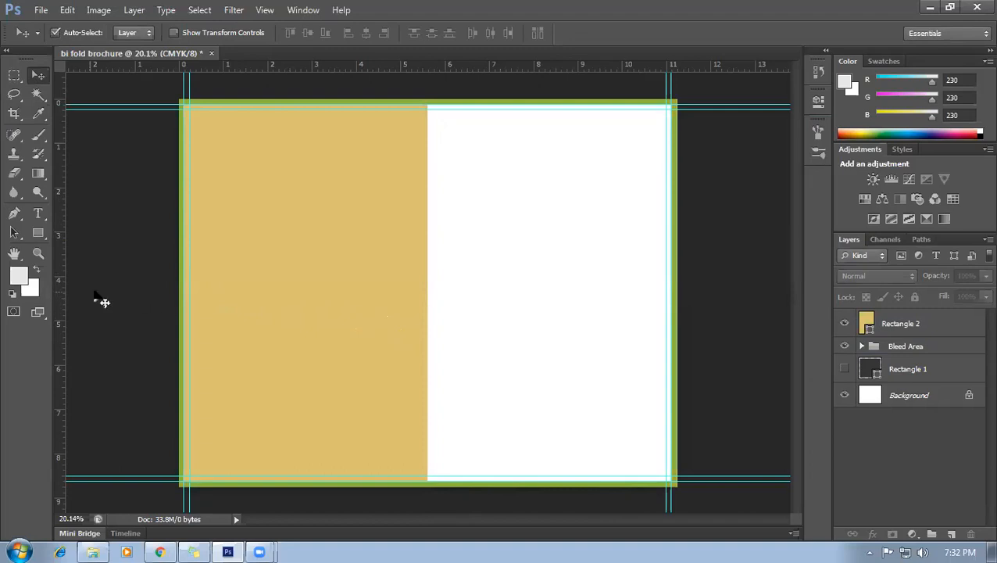
pyautogui.moveTo(60, 299); pyautogui.dragTo(428, 311)
pyautogui.moveTo(307, 333); pyautogui.dragTo(402, 336)
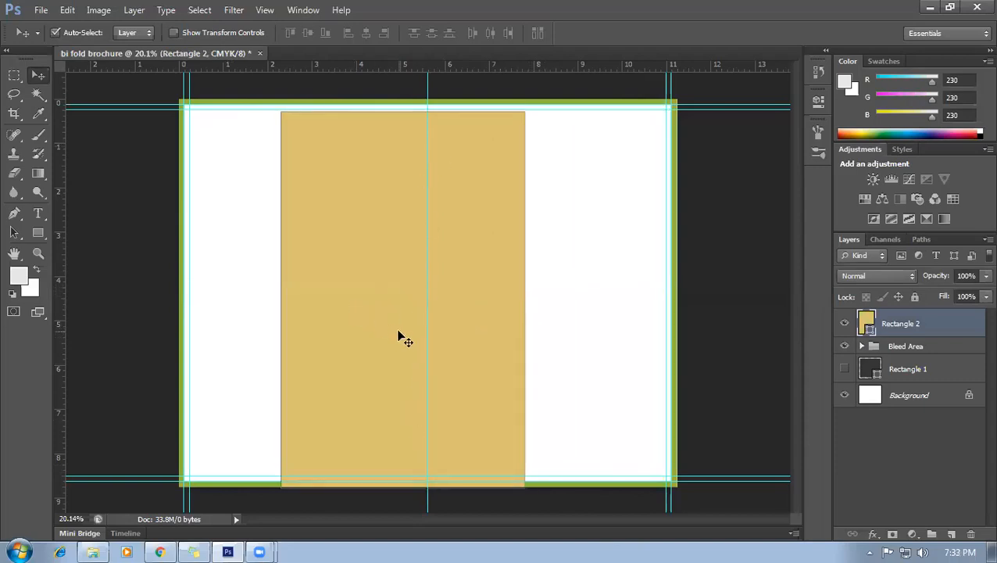
pyautogui.press('Delete')
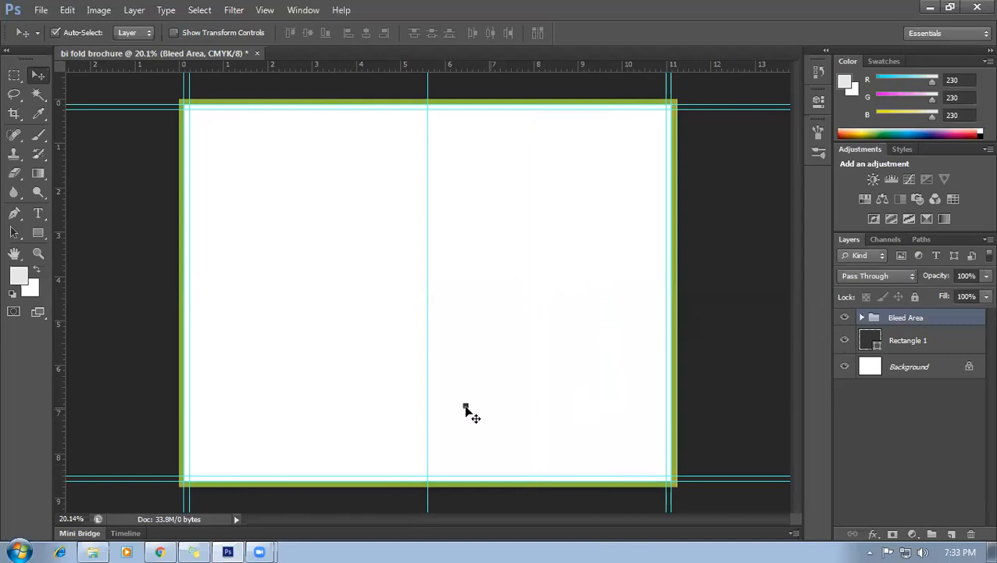
# Place the small dark square on the centre guide and add vertical guides at its edges.
pyautogui.scroll(3, 200, 327)
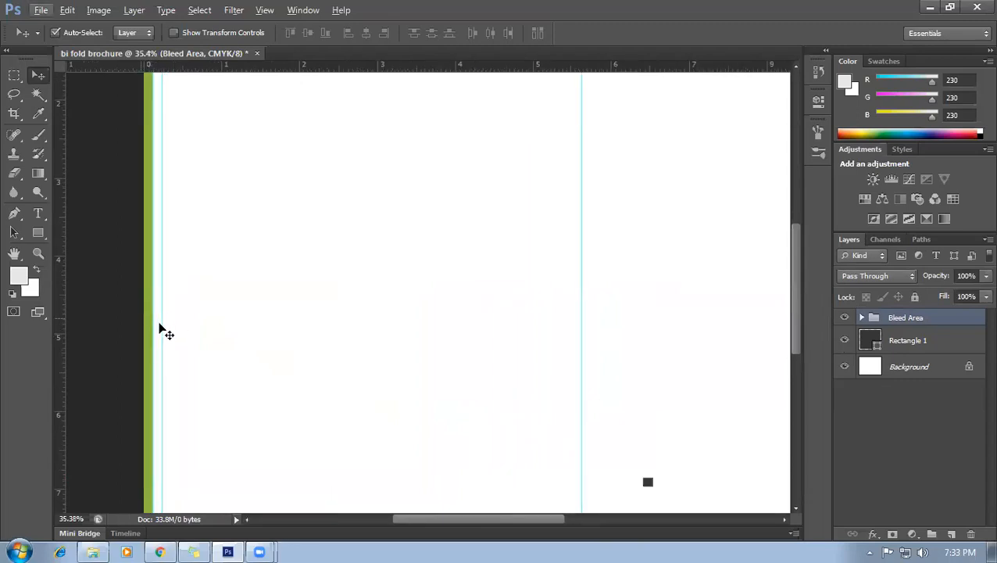
pyautogui.moveTo(650, 486); pyautogui.dragTo(588, 343)
pyautogui.scroll(-2, 561, 350)
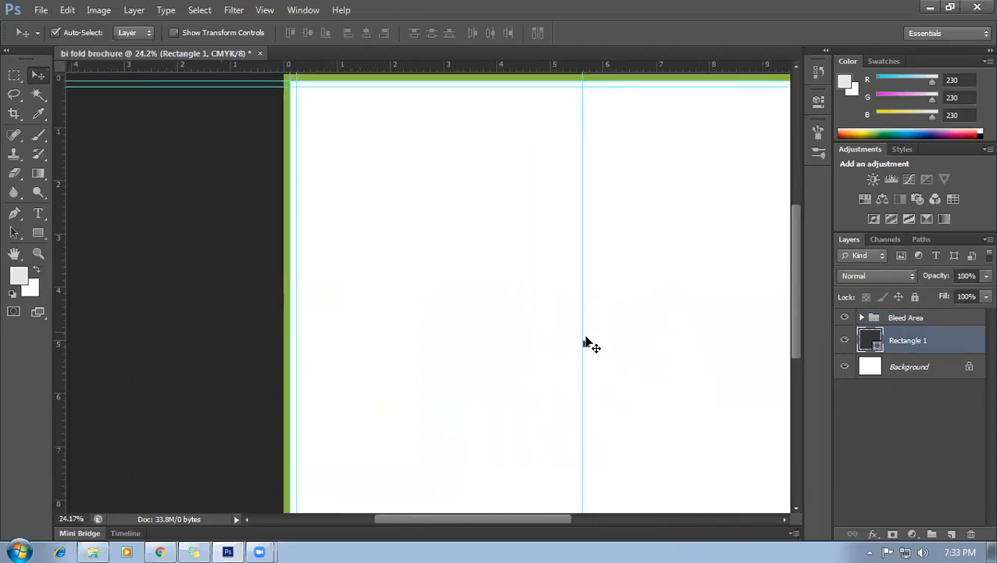
pyautogui.scroll(1, 632, 372)
pyautogui.scroll(2, 632, 372)
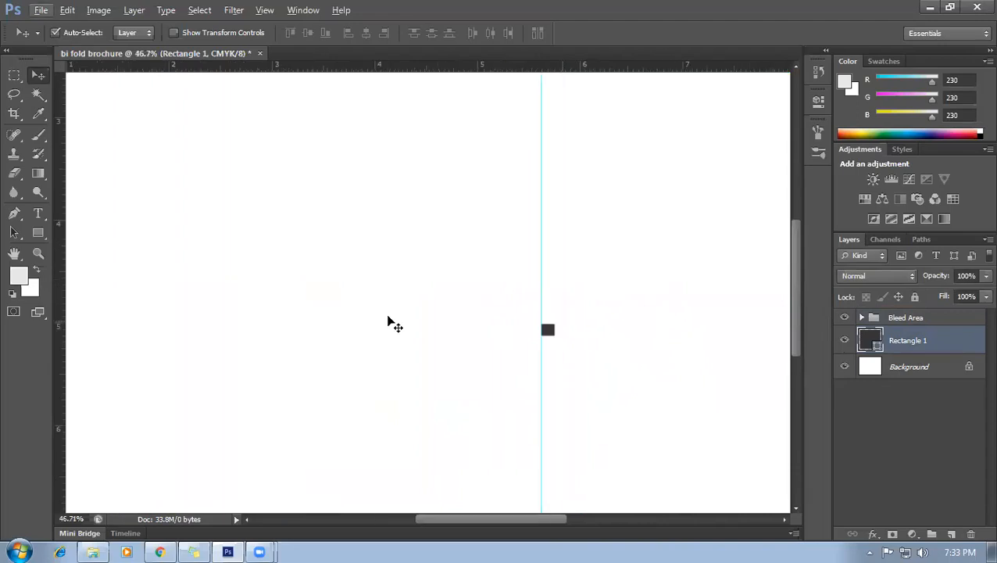
pyautogui.moveTo(62, 336); pyautogui.dragTo(535, 333)
pyautogui.moveTo(64, 383); pyautogui.dragTo(529, 363)
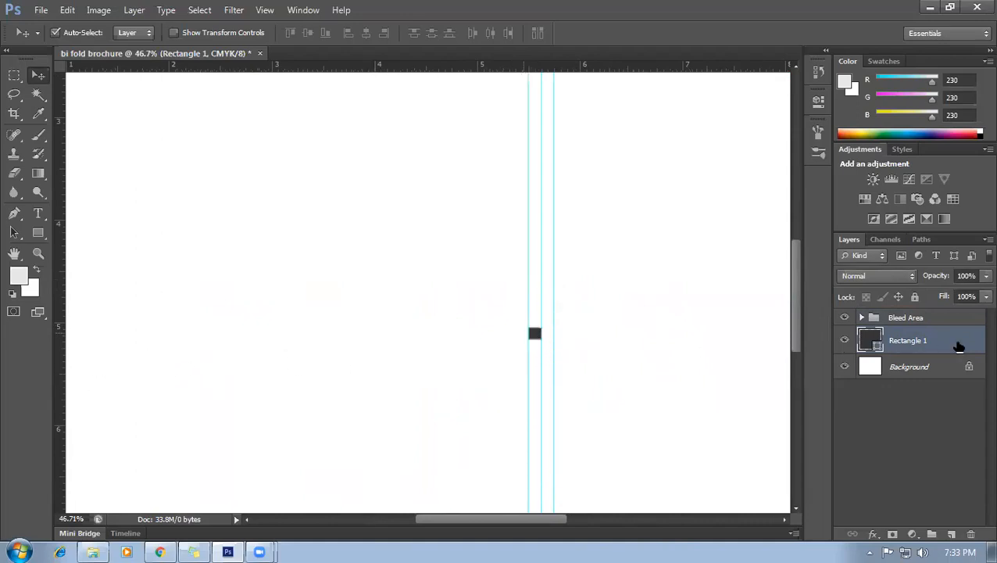
# Hide the small square layer and fit the whole brochure in the window.
pyautogui.click(845, 342)
pyautogui.scroll(-5, 621, 412)
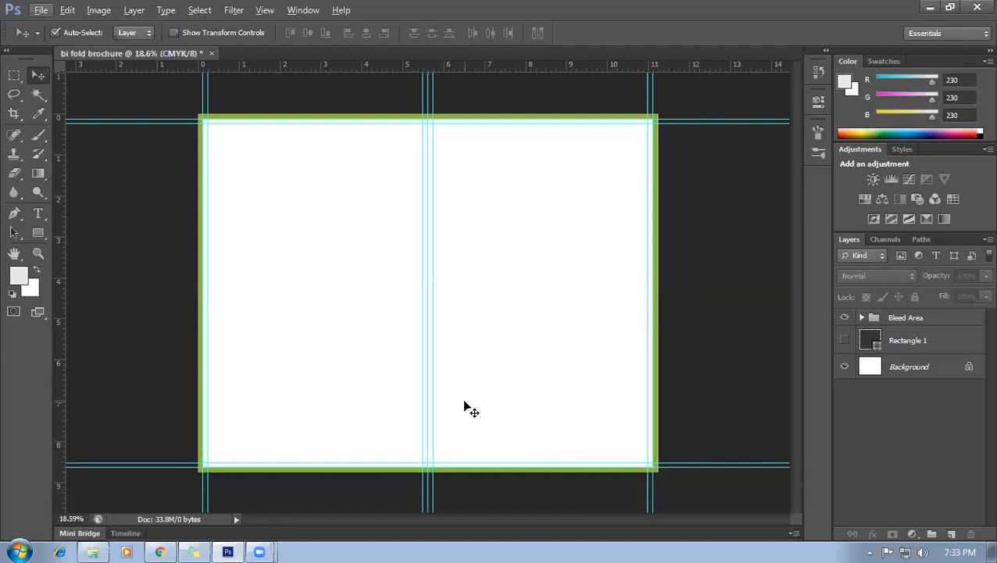
pyautogui.click(281, 181)
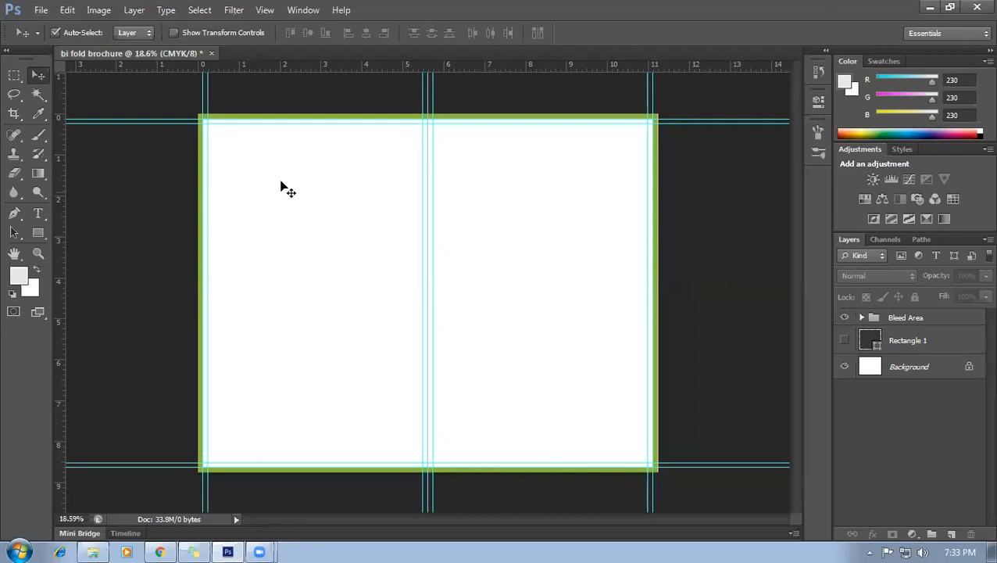
pyautogui.hotkey('ctrl', '0')
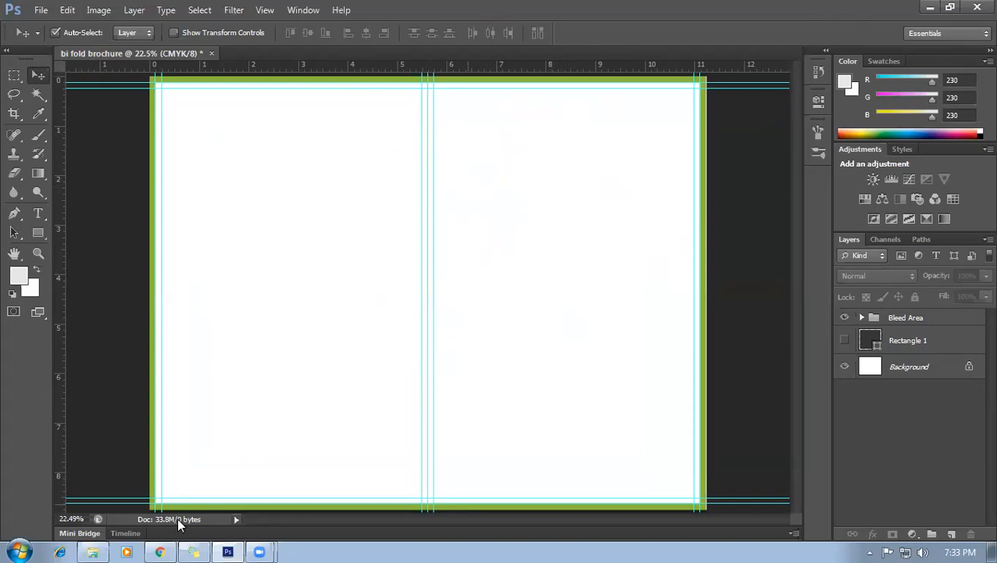
pyautogui.click(160, 552)
# Search 'lorem' in a new tab, open lipsum.com, then return to the Corporate Flyer tab.
pyautogui.click(879, 12)
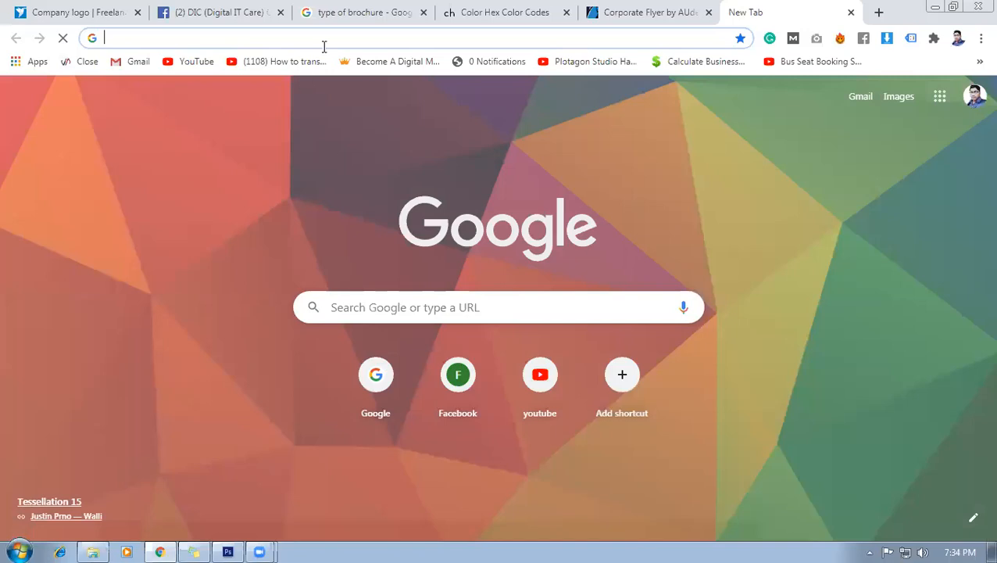
pyautogui.click(323, 45)
pyautogui.write('lorem')
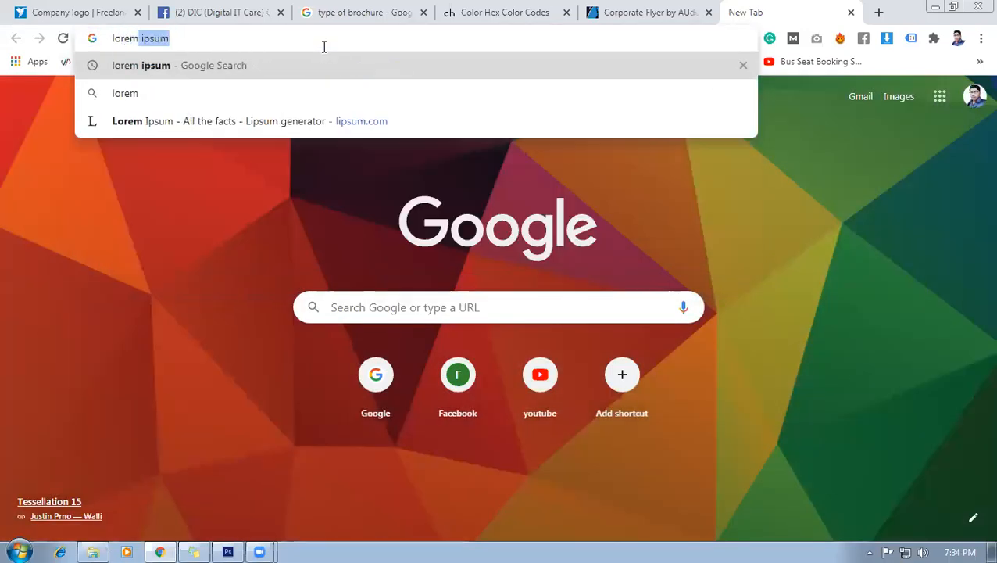
pyautogui.press('Return')
pyautogui.click(276, 234)
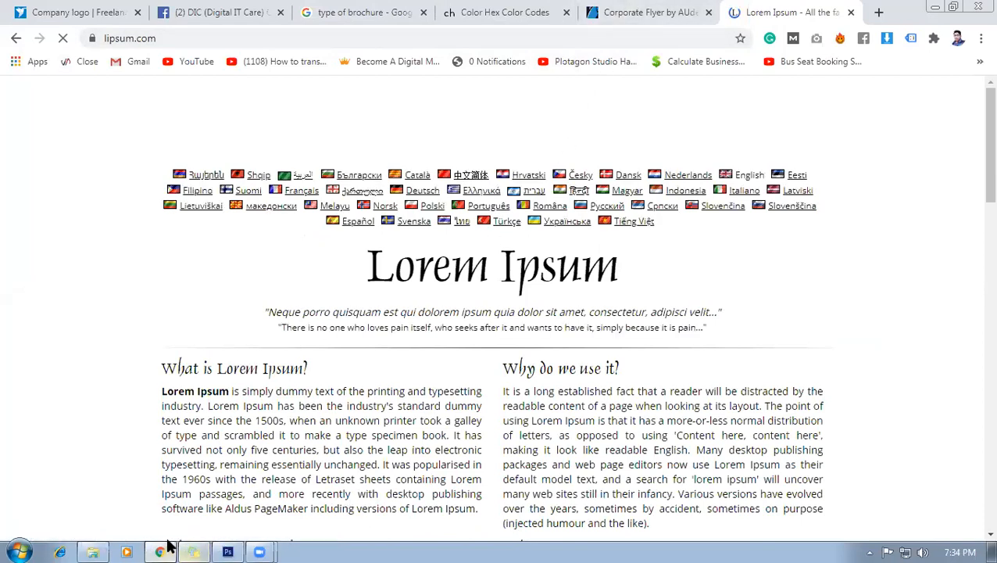
pyautogui.click(630, 12)
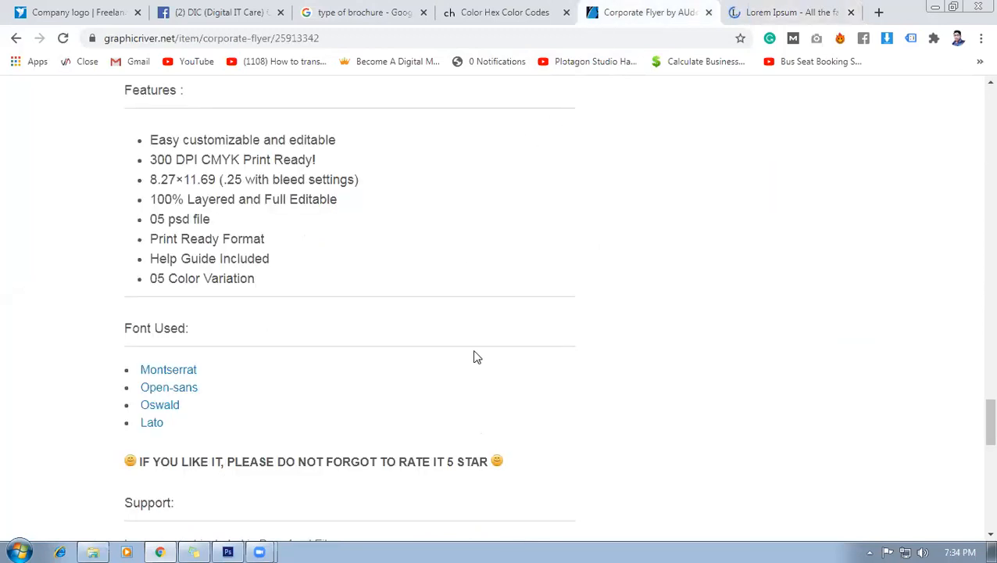
# Scroll the Corporate Flyer page down to the green colour variation.
pyautogui.scroll(10, 485, 359)
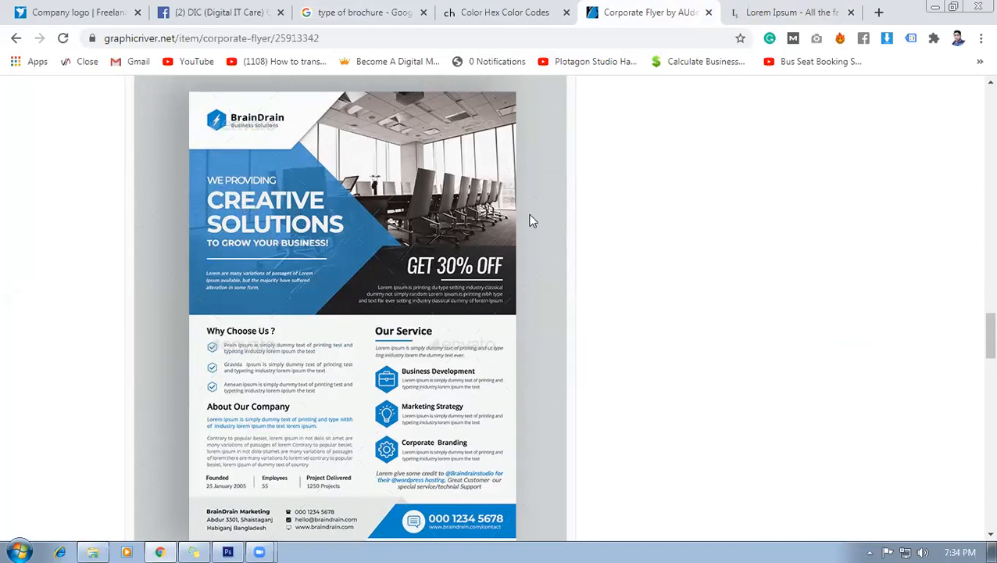
pyautogui.scroll(-2, 547, 324)
pyautogui.scroll(3, 524, 336)
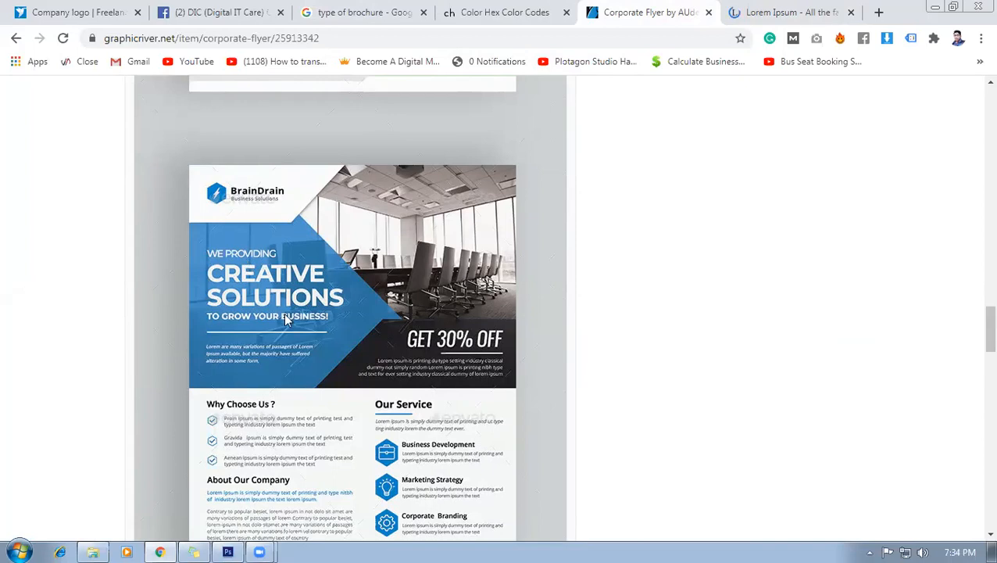
pyautogui.scroll(-10, 328, 391)
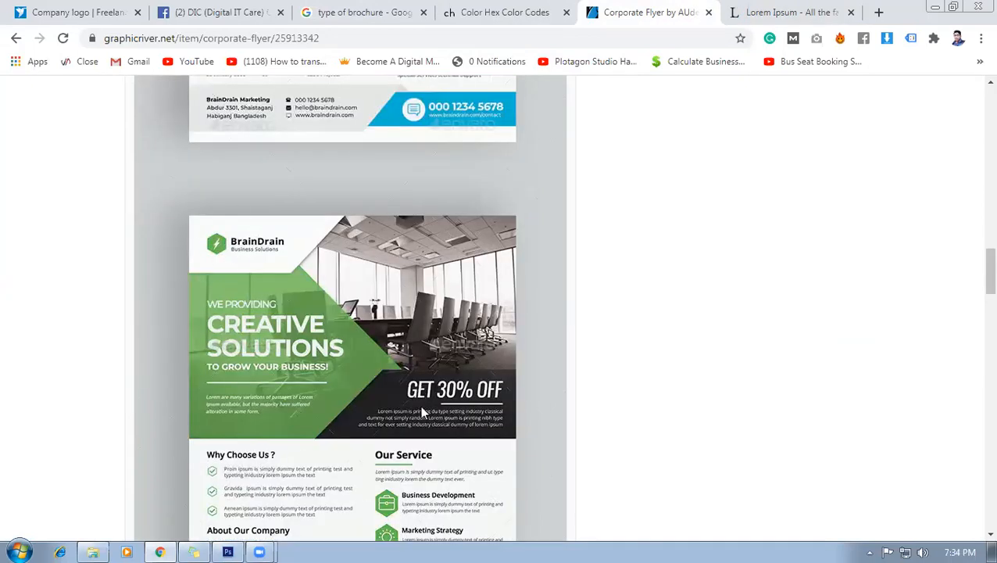
pyautogui.click(878, 11)
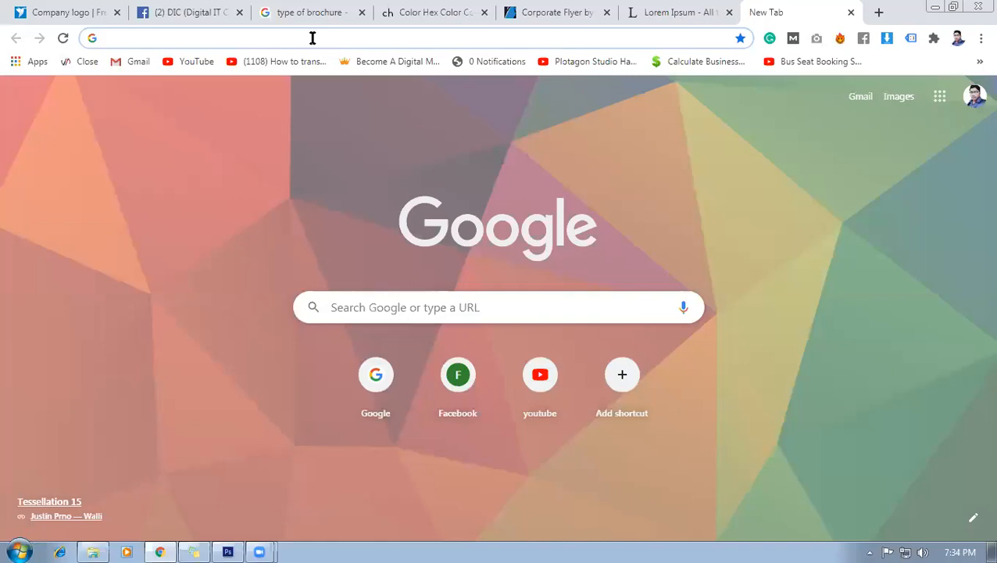
# Search Google Images for 'corporate logo' and scroll through the results.
pyautogui.click(312, 37)
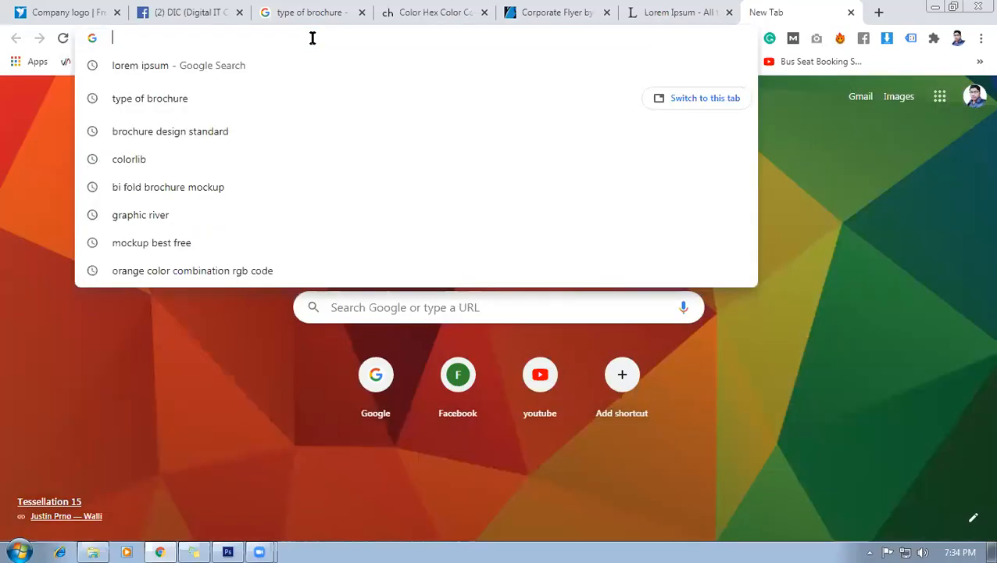
pyautogui.write('corp')
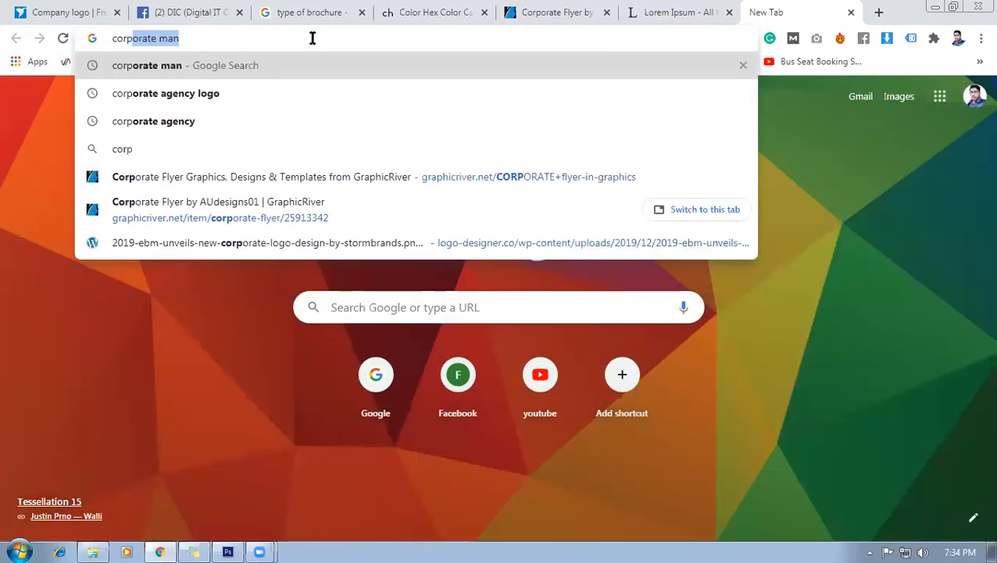
pyautogui.write('orate logo desi')
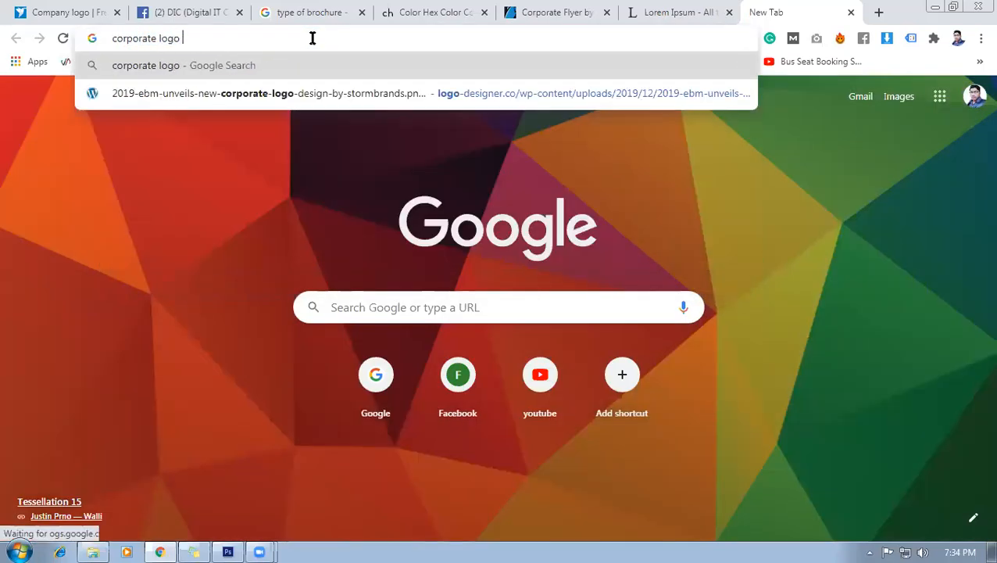
pyautogui.press('BackSpace')
pyautogui.press('BackSpace')
pyautogui.press('BackSpace')
pyautogui.press('BackSpace')
pyautogui.press('BackSpace')
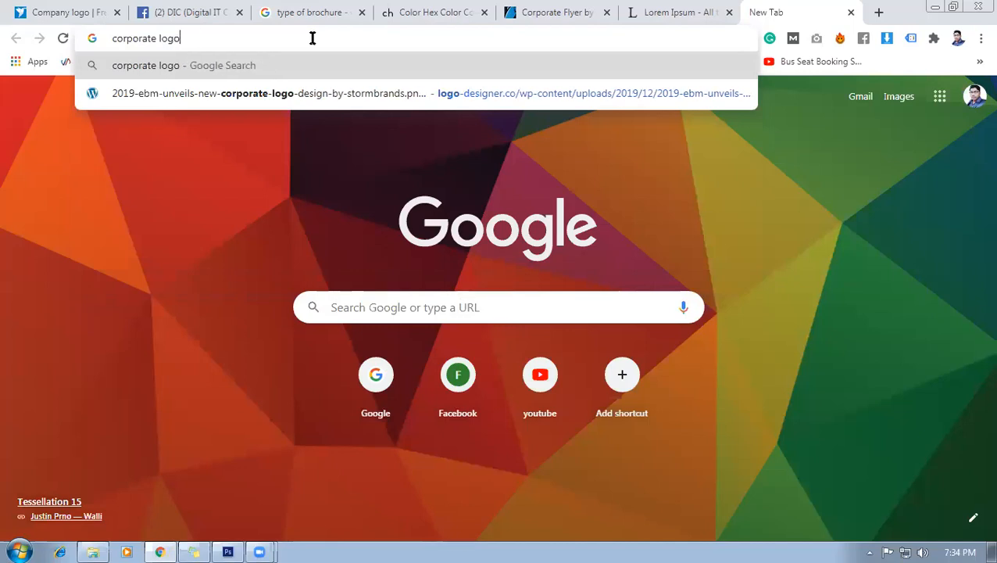
pyautogui.press('Return')
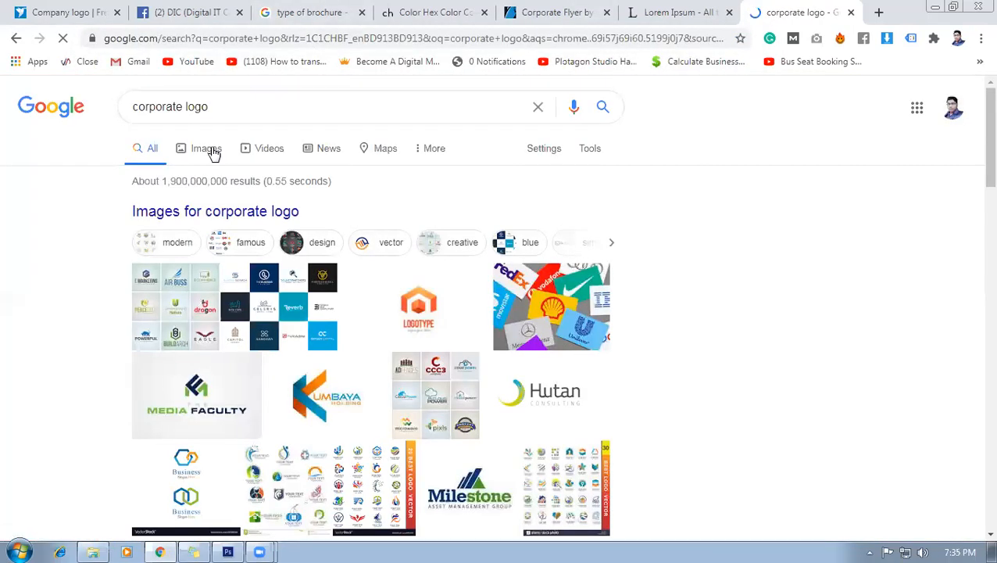
pyautogui.click(213, 149)
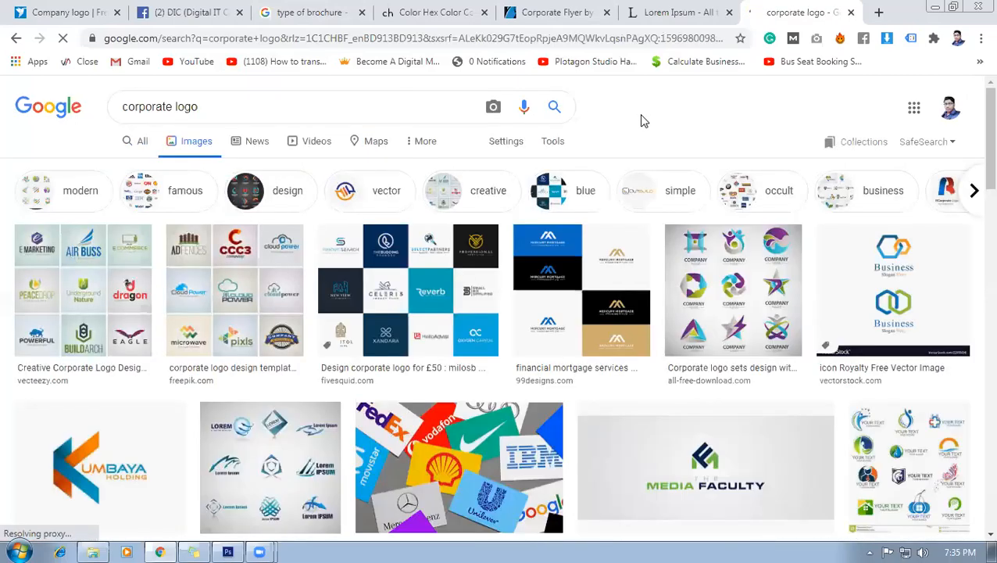
pyautogui.scroll(-1, 468, 235)
pyautogui.scroll(-1, 308, 245)
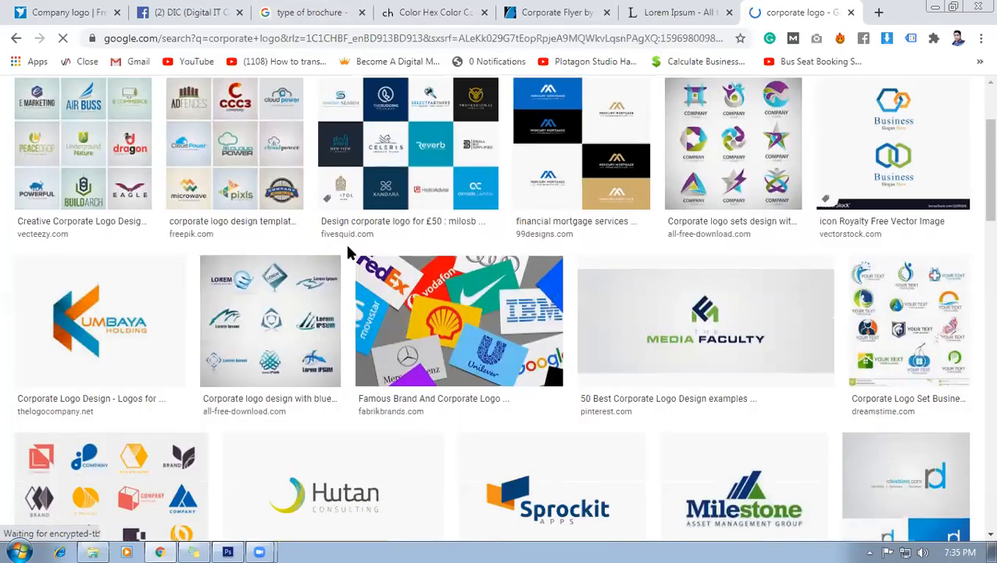
pyautogui.scroll(-2, 350, 252)
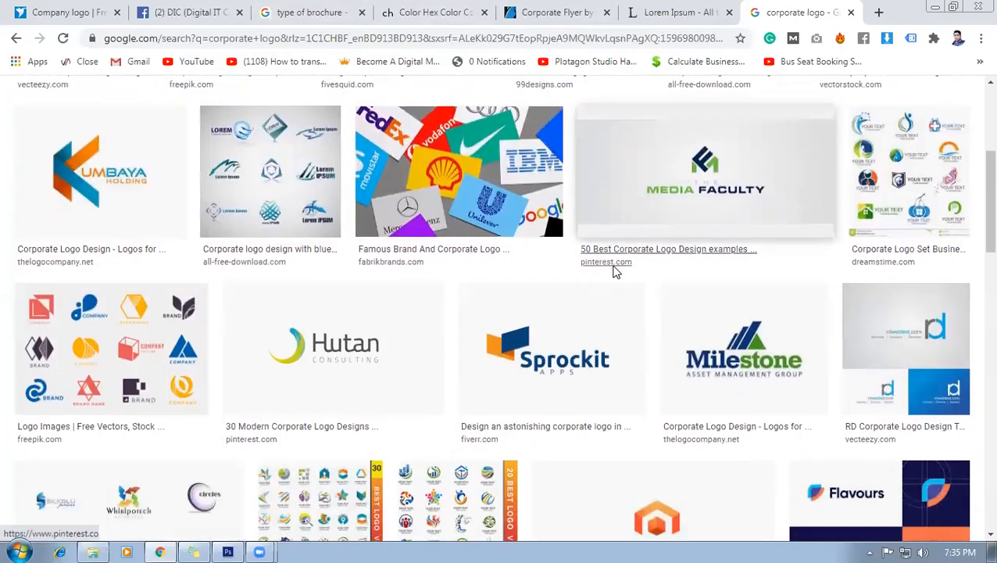
pyautogui.scroll(-2, 613, 270)
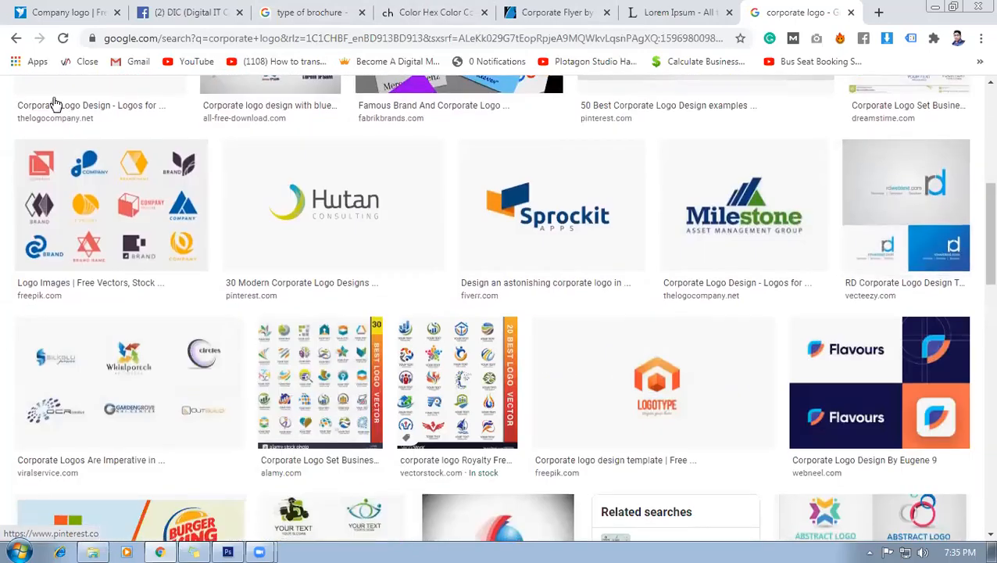
# Open the Sprockit Apps logo image in its own tab.
pyautogui.click(563, 254)
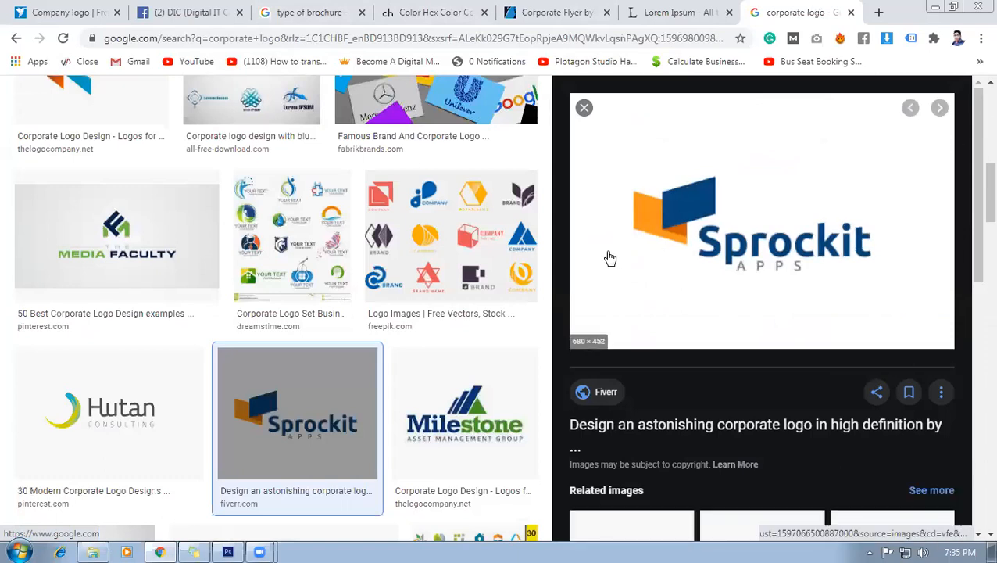
pyautogui.rightClick(675, 230)
pyautogui.click(736, 365)
pyautogui.click(805, 14)
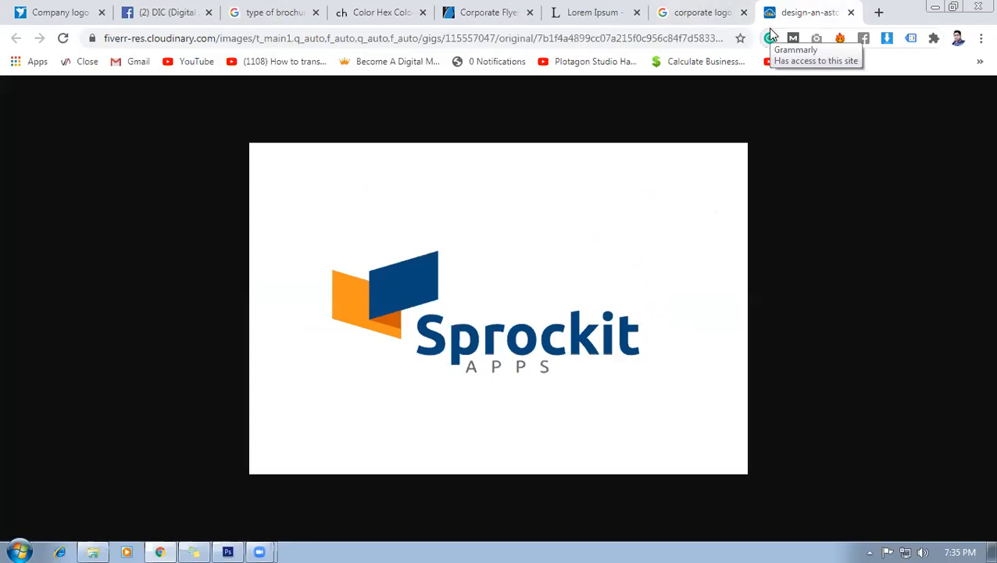
# Save the Sprockit logo image to the Desktop as design.png.
pyautogui.rightClick(442, 300)
pyautogui.click(465, 341)
pyautogui.hotkey('ctrl', 's')
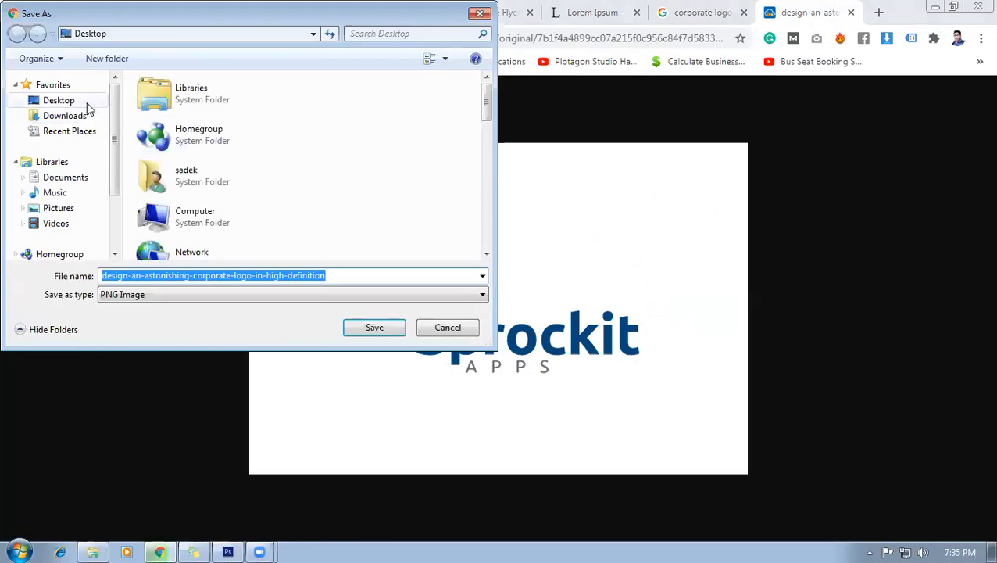
pyautogui.click(318, 277)
pyautogui.moveTo(345, 277); pyautogui.dragTo(133, 276)
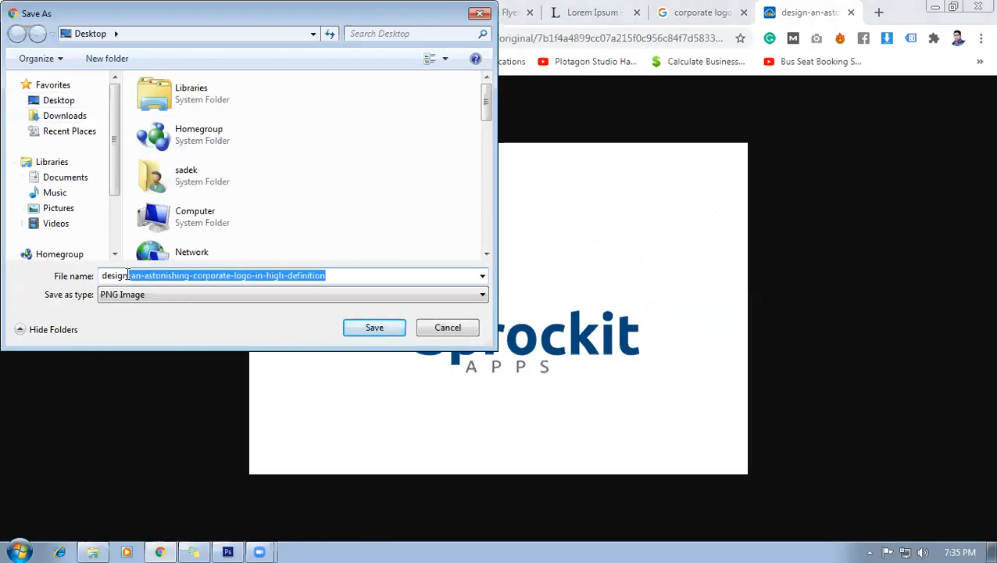
pyautogui.press('BackSpace')
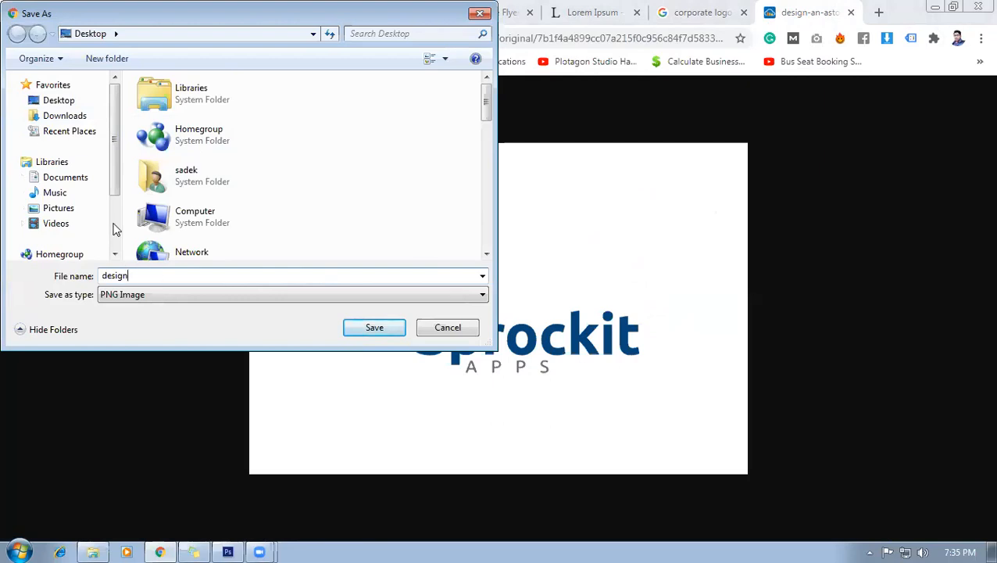
pyautogui.click(64, 102)
pyautogui.doubleClick(169, 275)
pyautogui.press('Return')
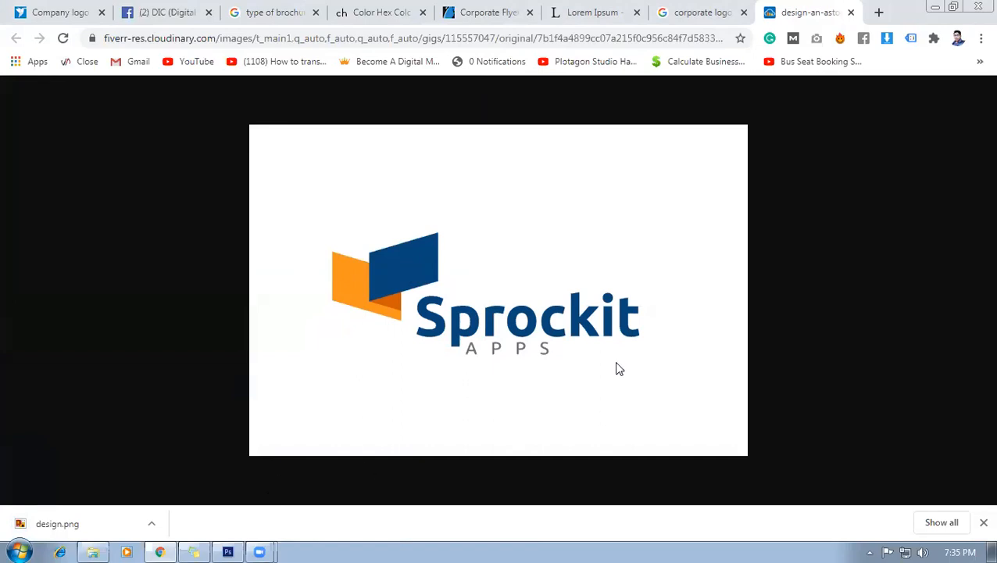
pyautogui.click(662, 9)
# Switch between Chrome's logo results and Photoshop, ending on the bi fold brochure document.
pyautogui.click(801, 12)
pyautogui.click(735, 9)
pyautogui.scroll(3, 274, 289)
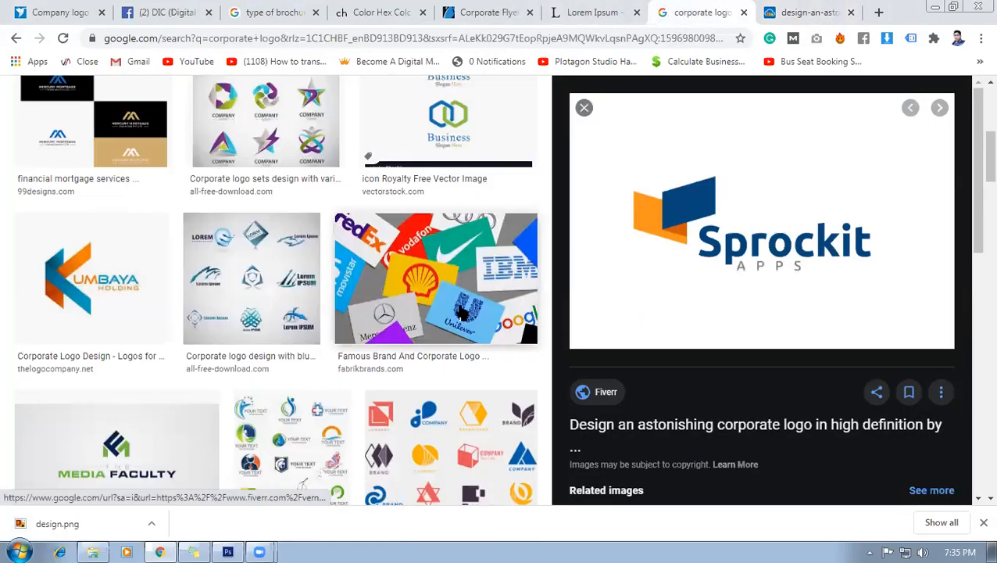
pyautogui.click(228, 551)
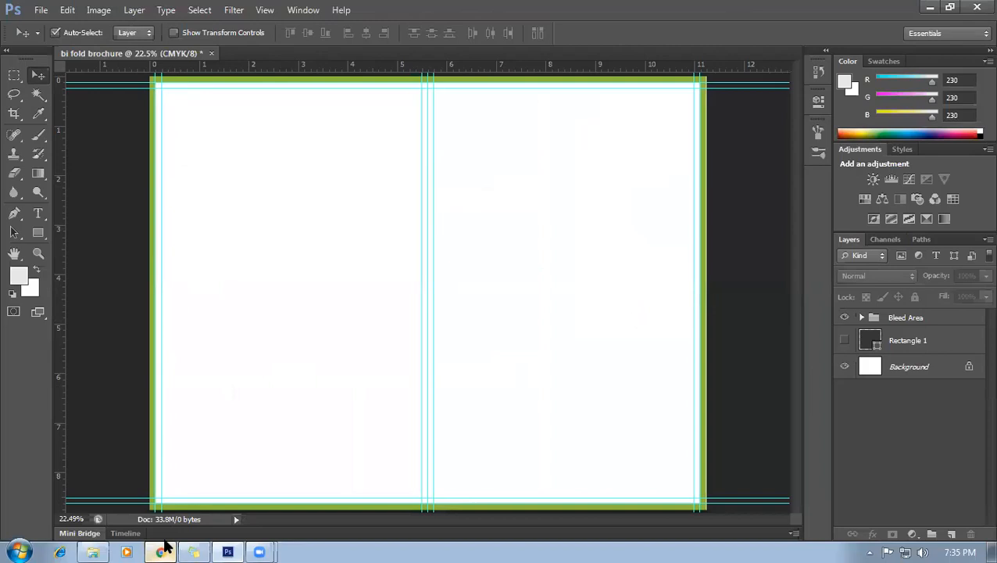
pyautogui.click(160, 550)
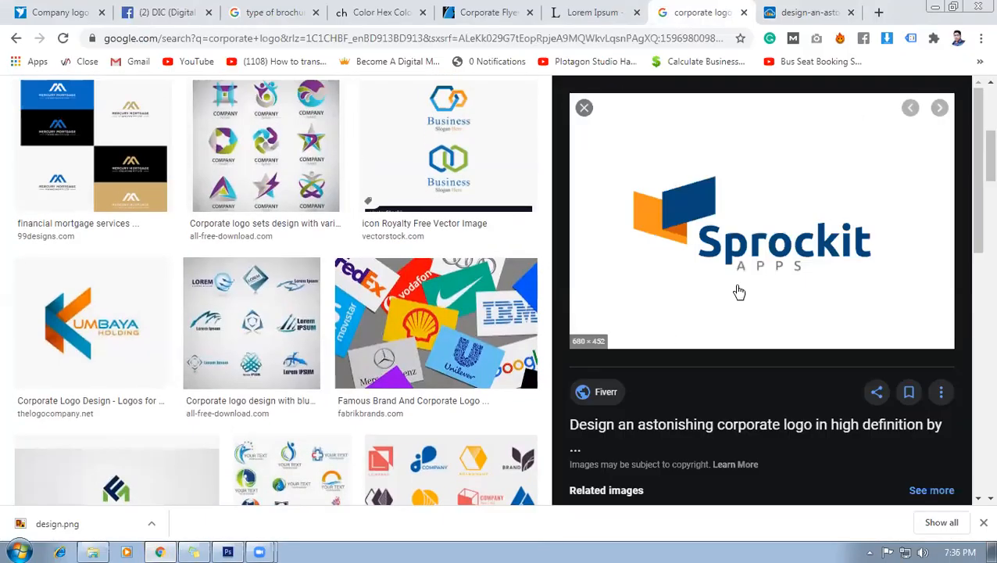
pyautogui.scroll(1, 438, 266)
pyautogui.click(227, 551)
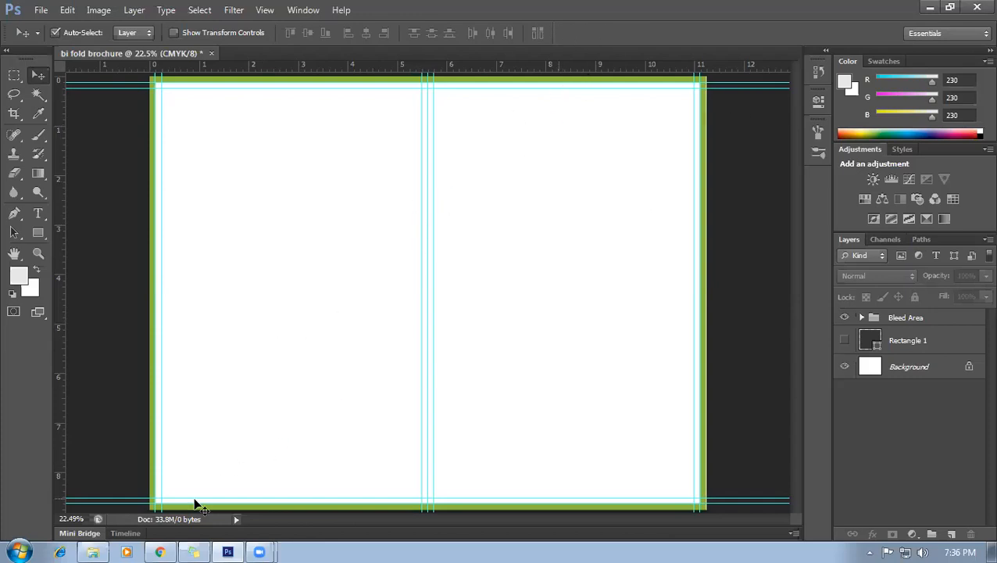
# Add a new layer and draw a rectangle across the top of the right panel.
pyautogui.moveTo(165, 547)
pyautogui.click(951, 534)
pyautogui.scroll(3, 647, 129)
pyautogui.scroll(-2, 648, 129)
pyautogui.scroll(1, 698, 148)
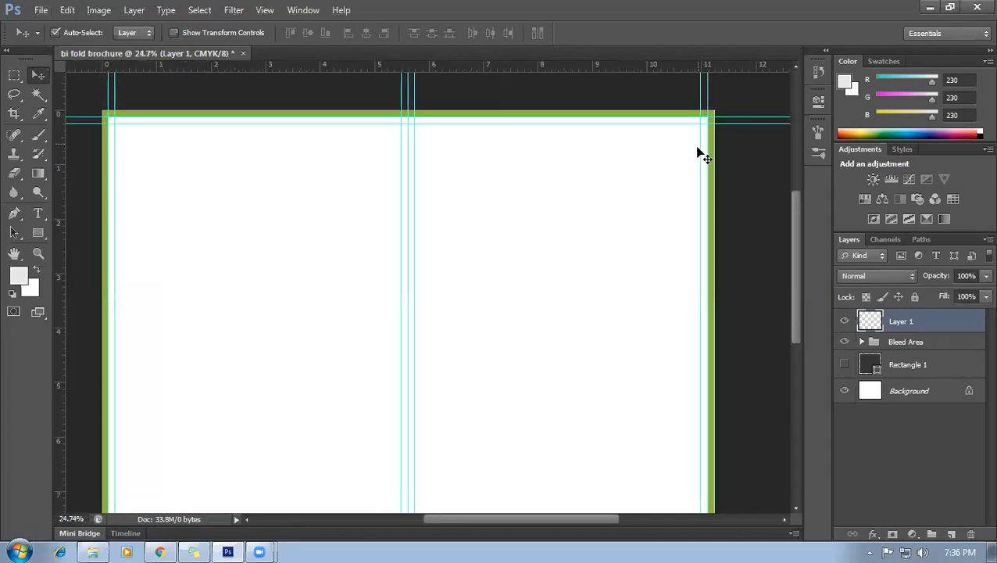
pyautogui.moveTo(801, 233); pyautogui.dragTo(796, 203)
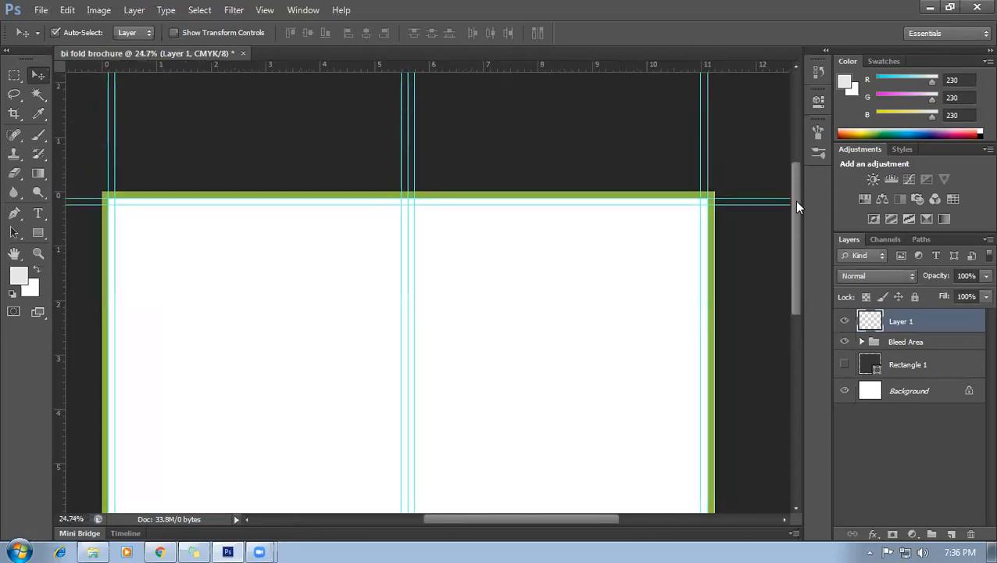
pyautogui.click(15, 212)
pyautogui.scroll(1, 626, 264)
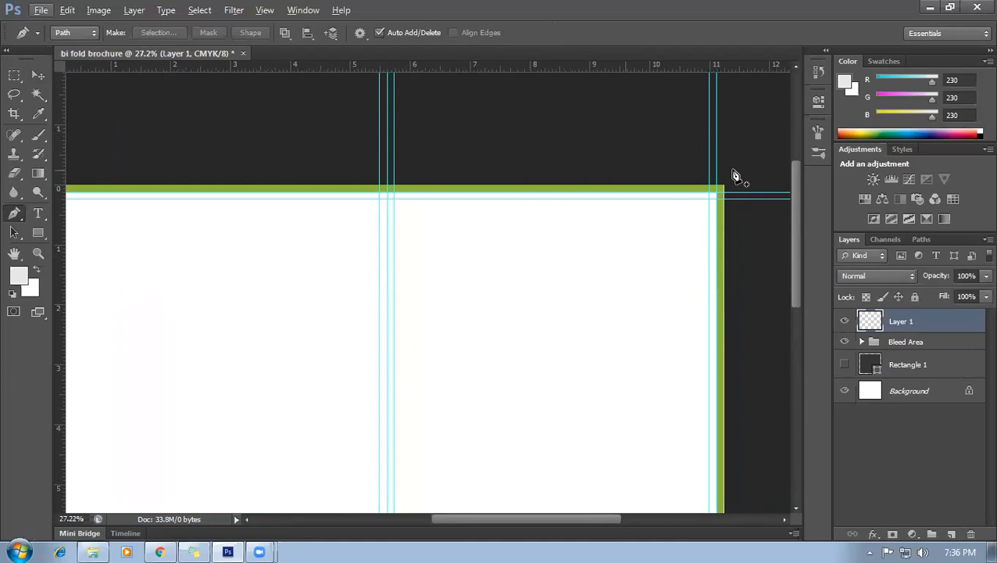
pyautogui.scroll(-1, 714, 219)
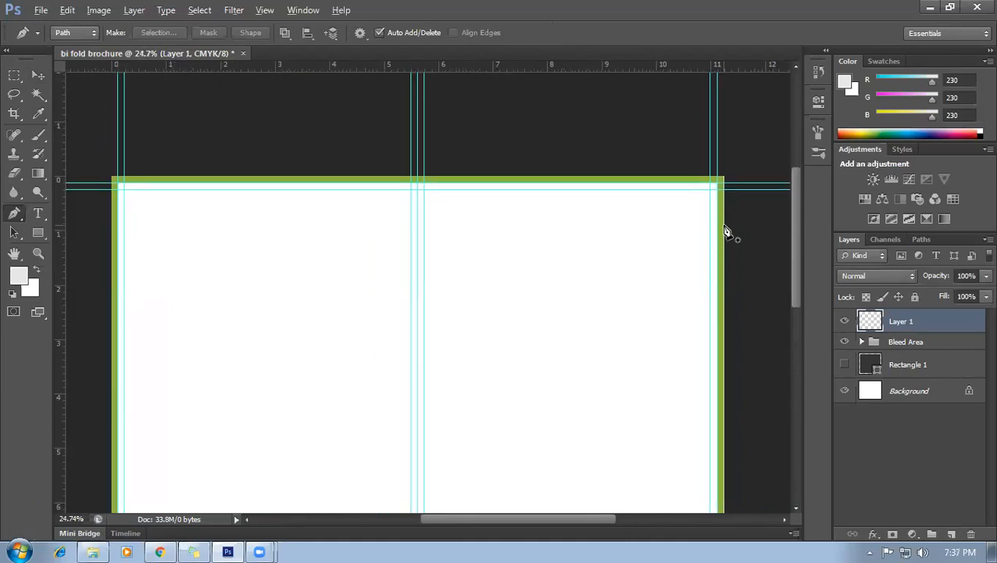
pyautogui.scroll(-3, 724, 232)
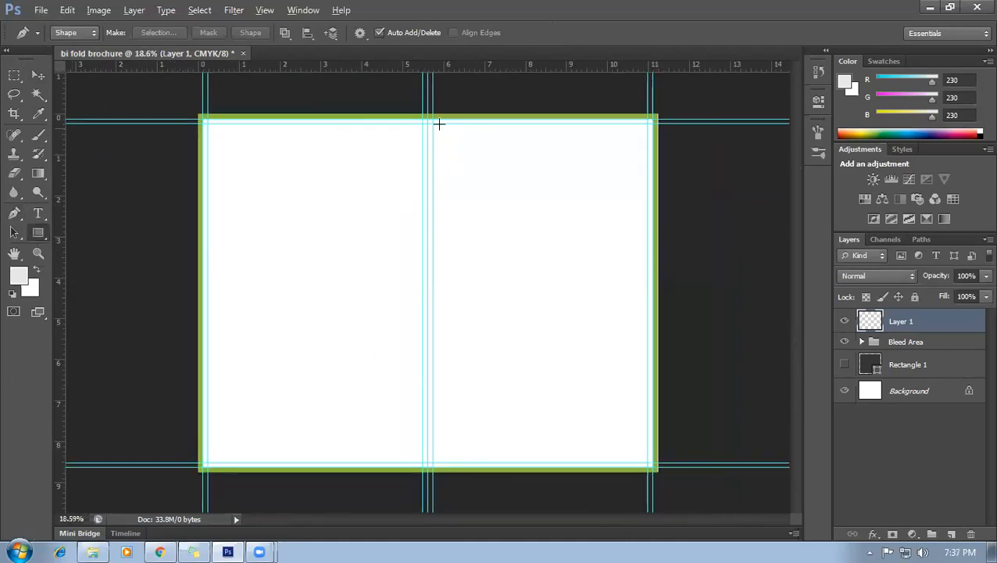
pyautogui.press('u')
pyautogui.scroll(2, 435, 113)
pyautogui.scroll(-1, 432, 104)
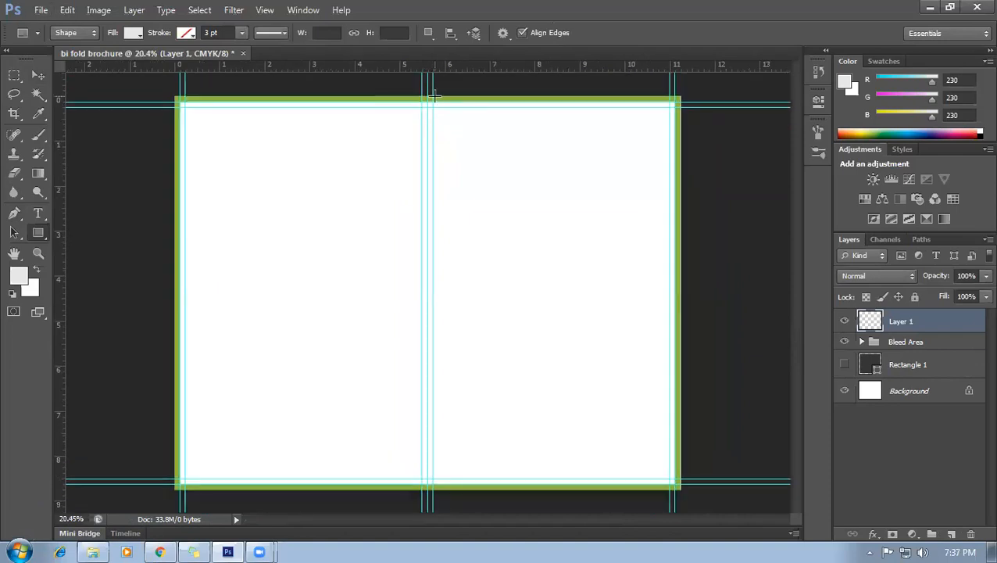
pyautogui.moveTo(427, 95); pyautogui.dragTo(675, 274)
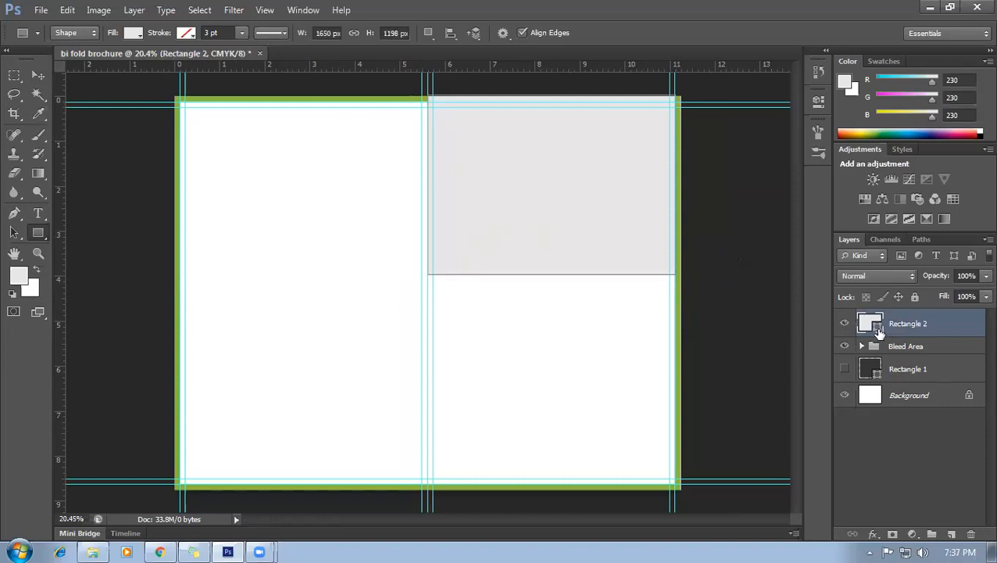
# Fill Rectangle 2 with orange and stack the Bleed Area group above it.
pyautogui.doubleClick(879, 331)
pyautogui.click(837, 205)
pyautogui.click(979, 161)
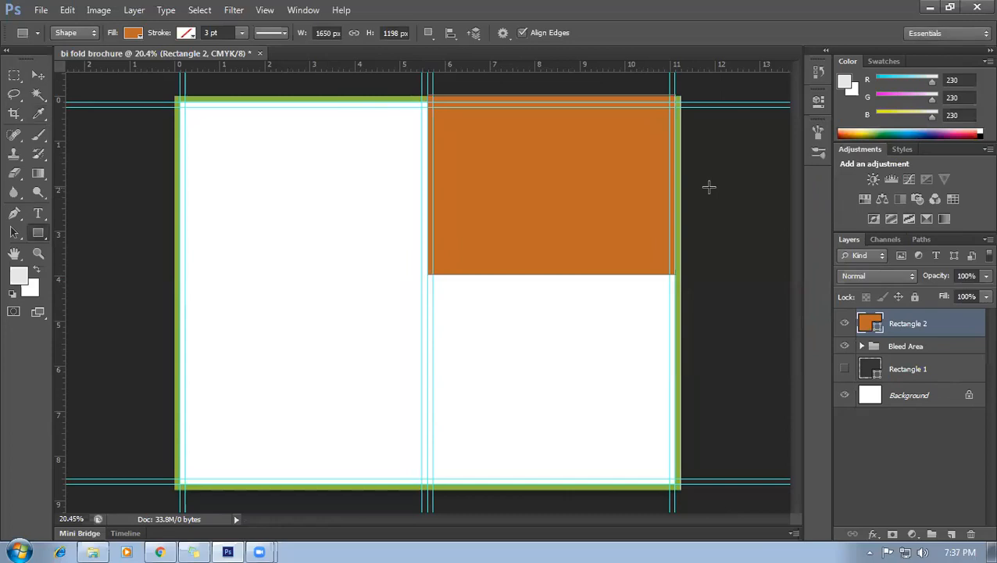
pyautogui.click(45, 76)
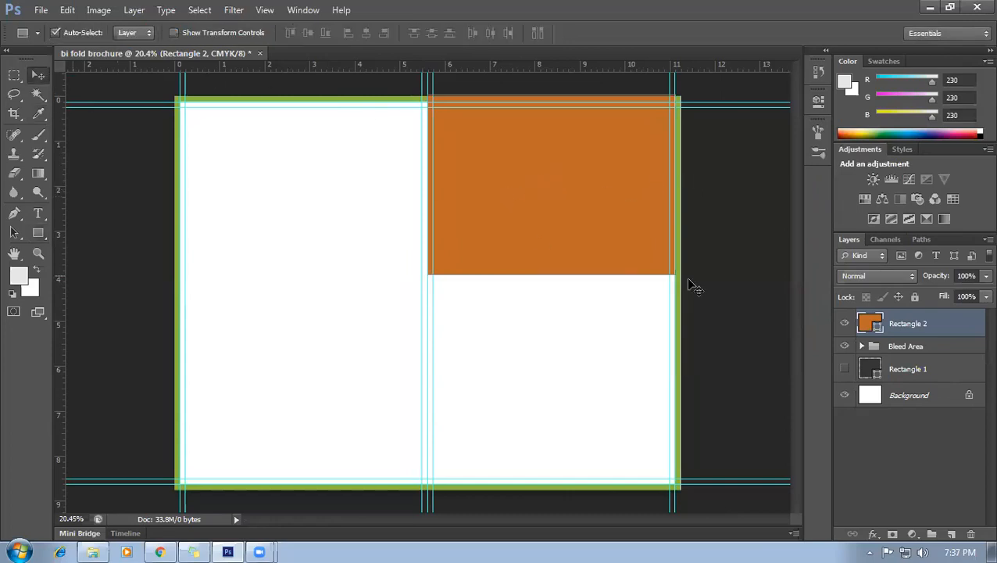
pyautogui.moveTo(921, 349); pyautogui.dragTo(915, 316)
# Hide the Bleed Area group.
pyautogui.scroll(1, 616, 150)
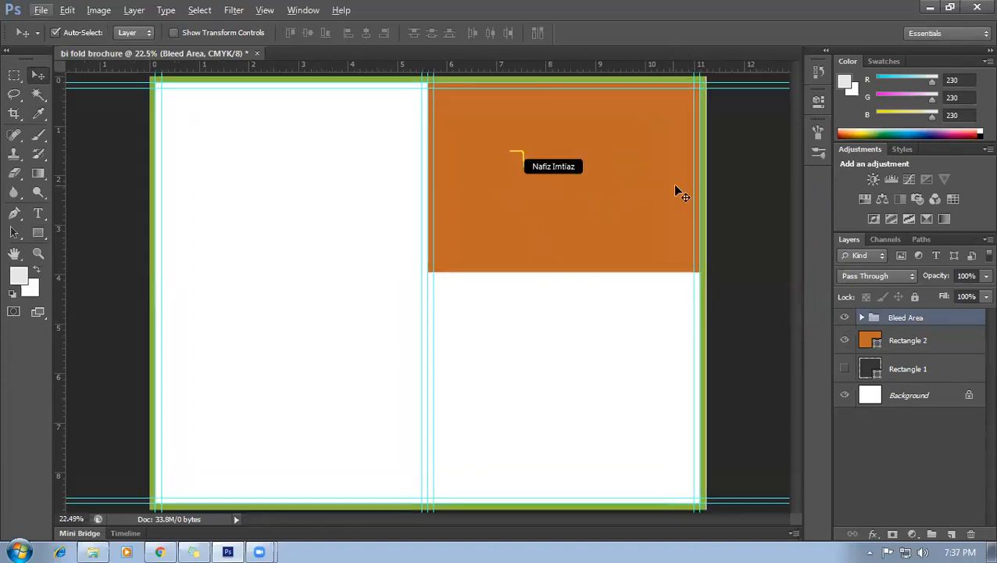
pyautogui.click(845, 320)
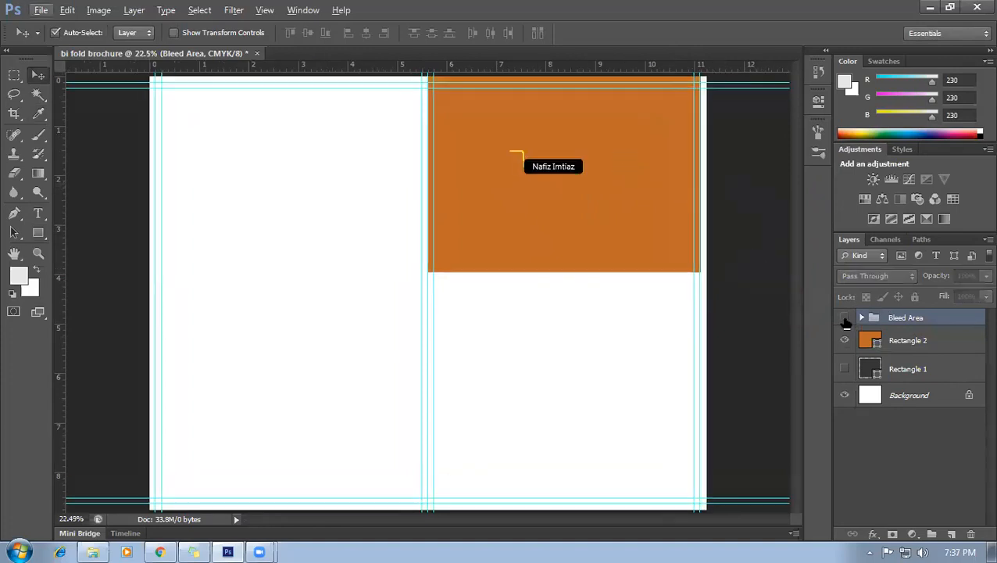
pyautogui.click(845, 319)
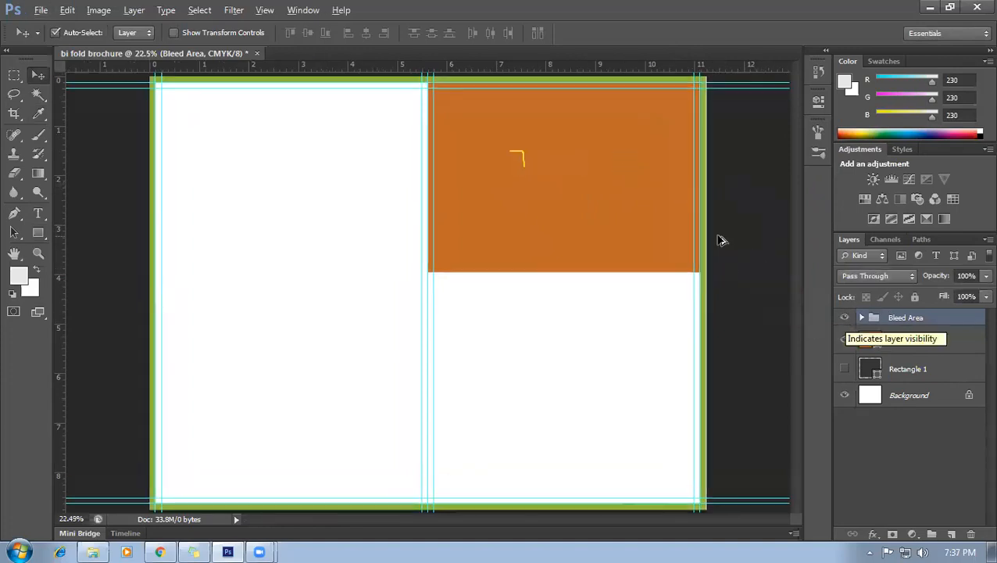
pyautogui.scroll(-1, 720, 238)
pyautogui.scroll(3, 614, 172)
pyautogui.scroll(2, 723, 179)
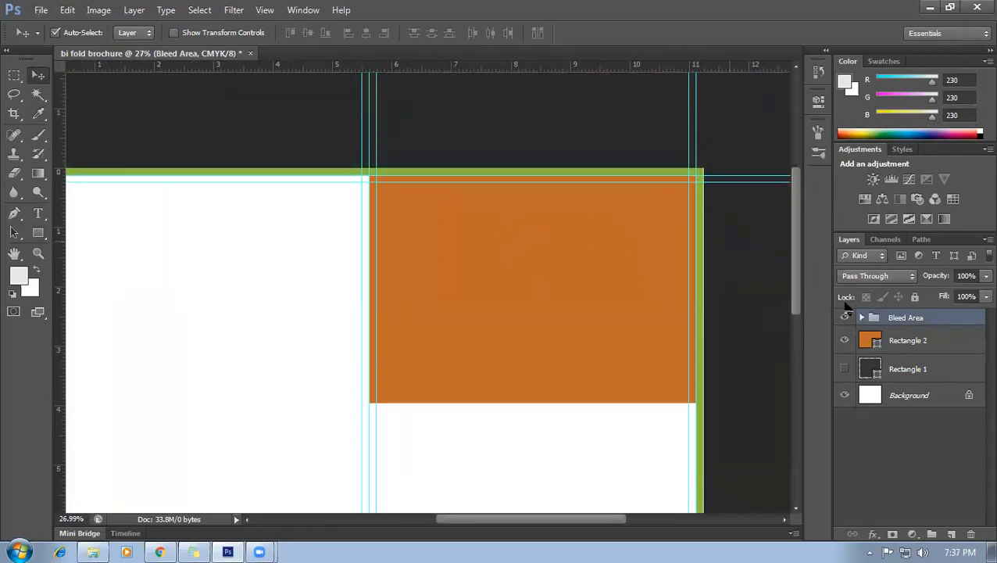
pyautogui.click(844, 318)
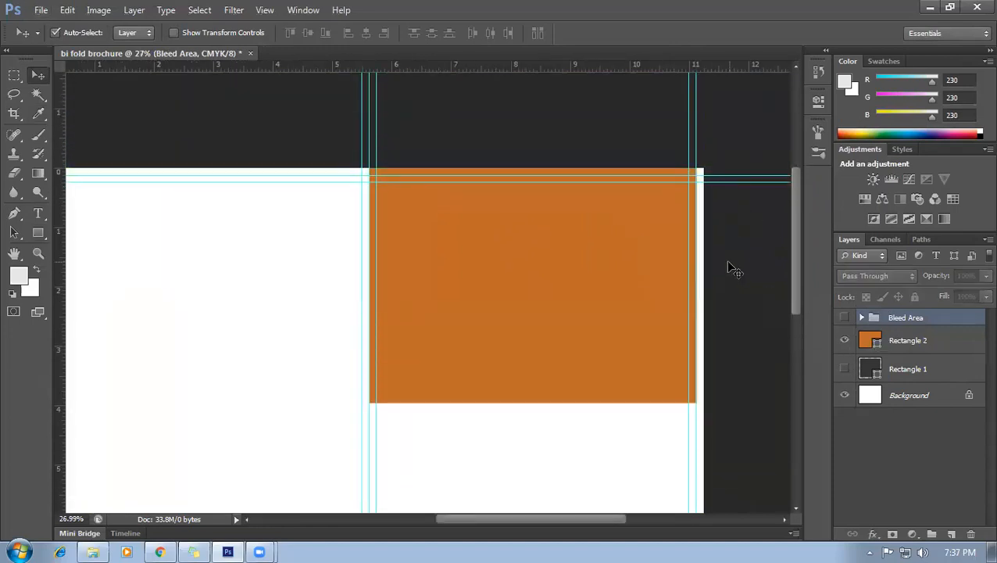
# Stretch the orange rectangle's width out to the page's right edge.
pyautogui.click(605, 263)
pyautogui.hotkey('ctrl', 't')
pyautogui.moveTo(696, 284); pyautogui.dragTo(704, 284)
pyautogui.press('Return')
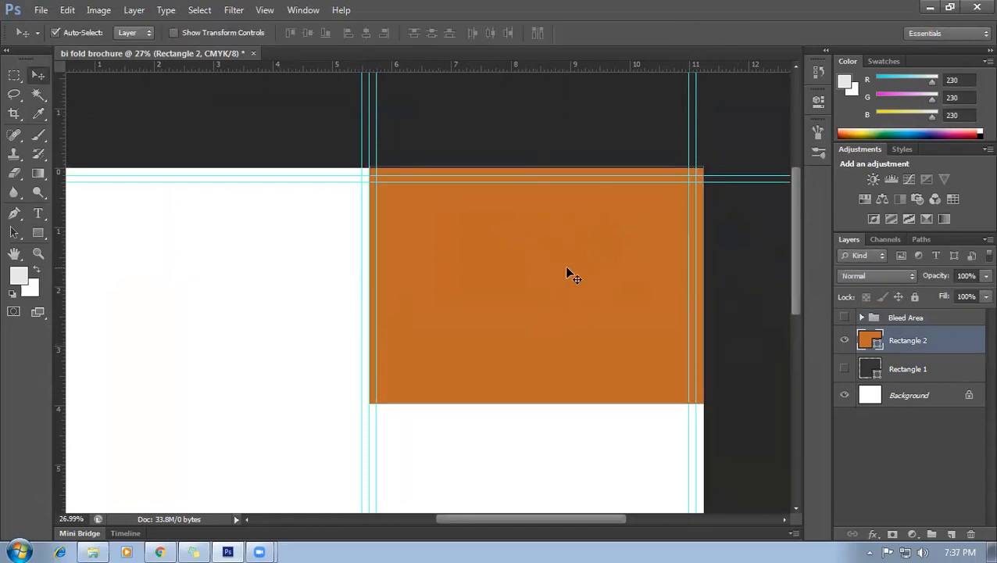
pyautogui.hotkey('ctrl', 't')
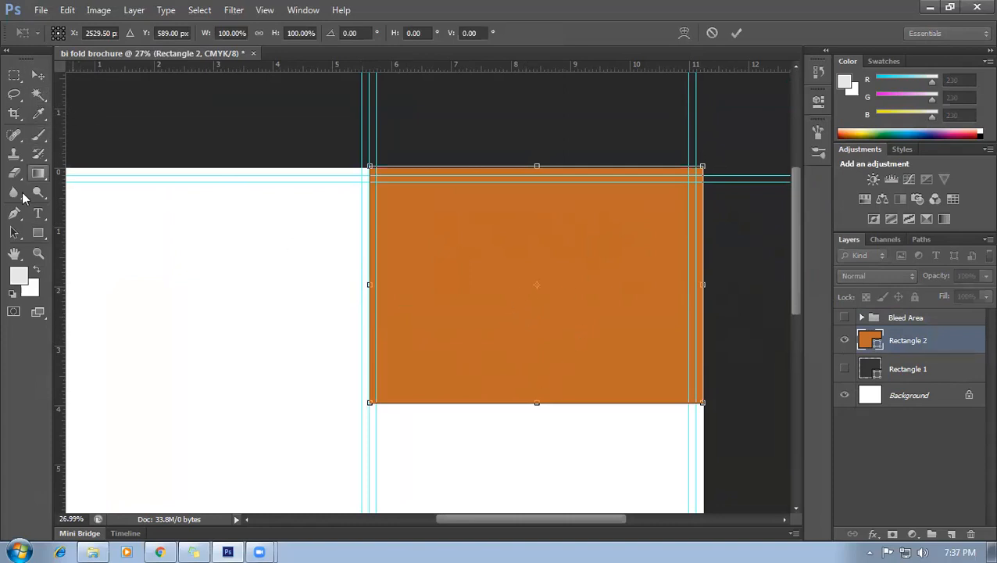
# Convert the rectangle's bottom-edge midpoint into a corner point.
pyautogui.moveTo(14, 213); pyautogui.dragTo(78, 266)
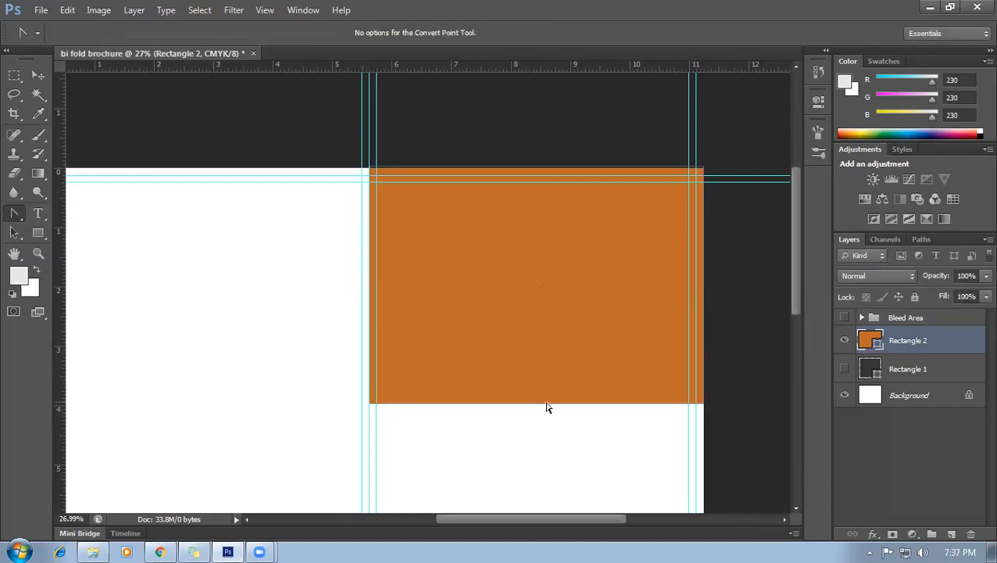
pyautogui.moveTo(21, 208); pyautogui.dragTo(76, 246)
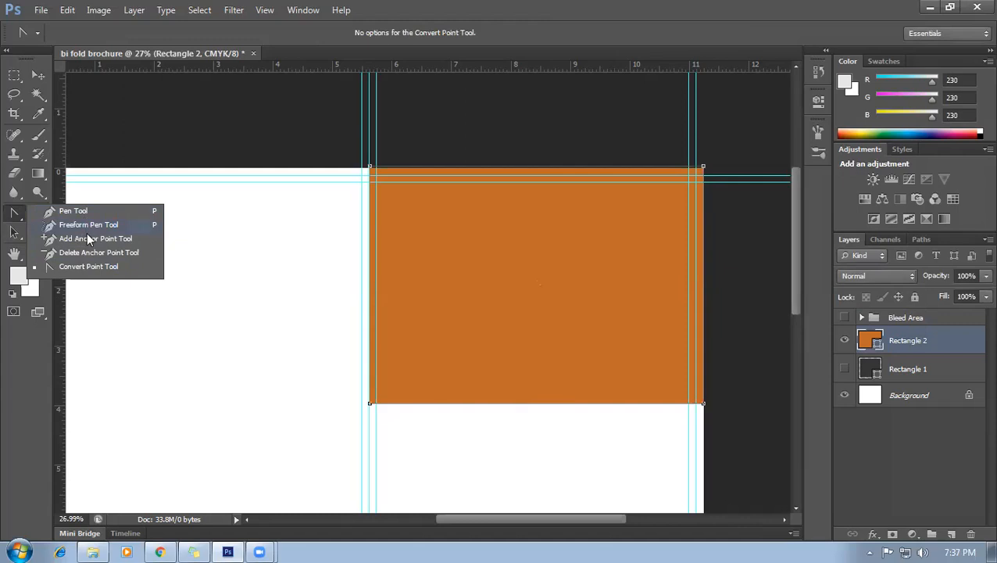
pyautogui.click(91, 239)
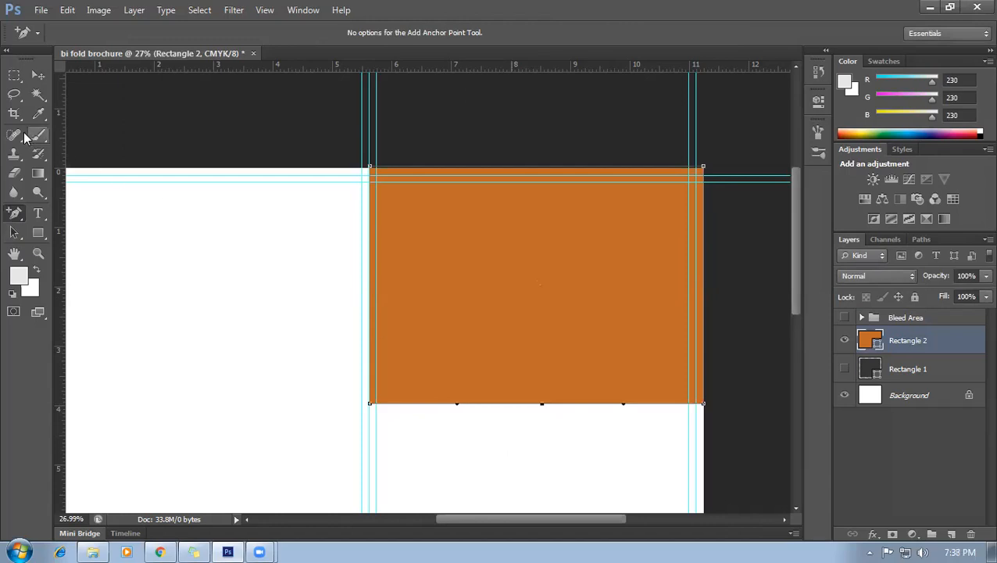
pyautogui.click(19, 218)
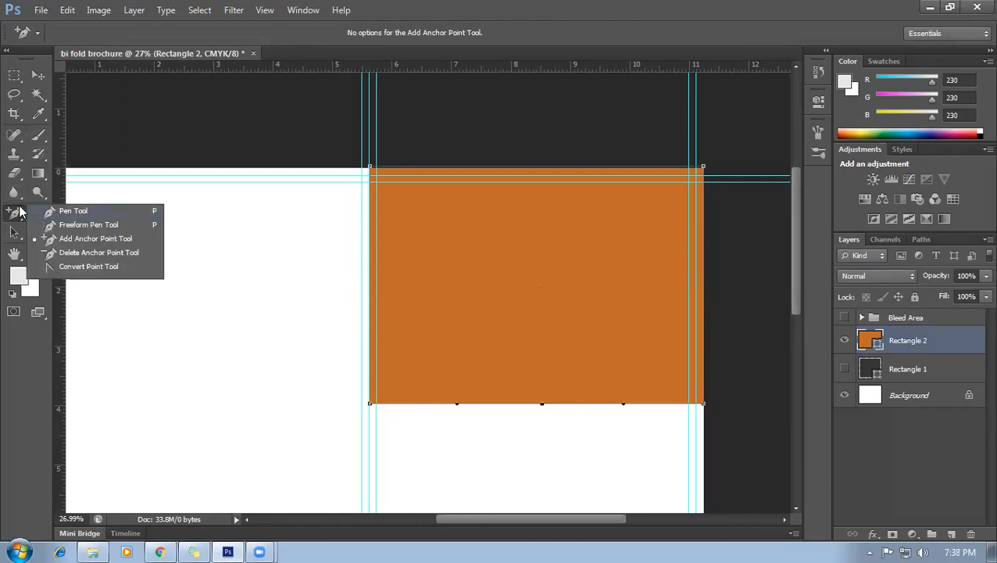
pyautogui.click(66, 266)
pyautogui.click(543, 404)
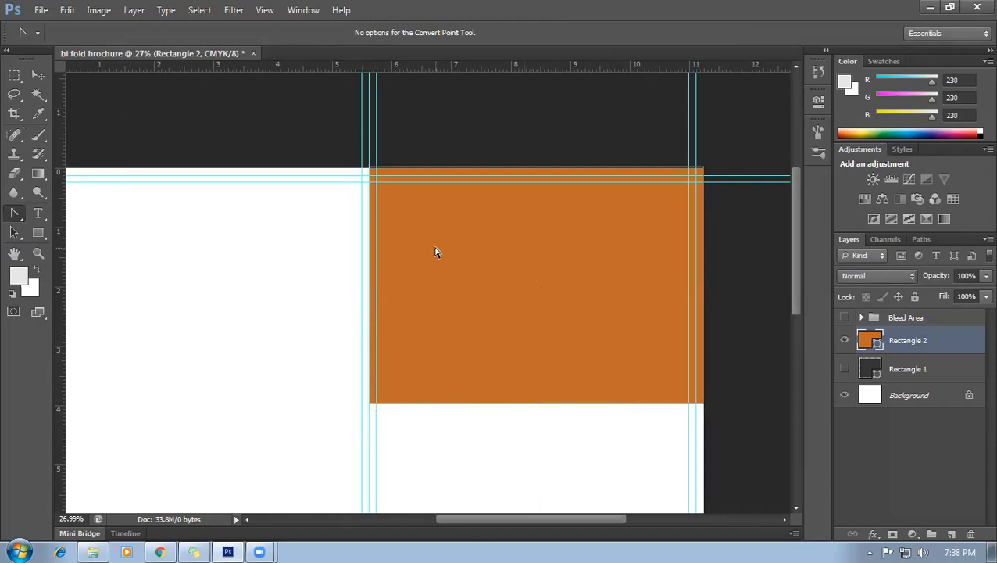
pyautogui.click(38, 75)
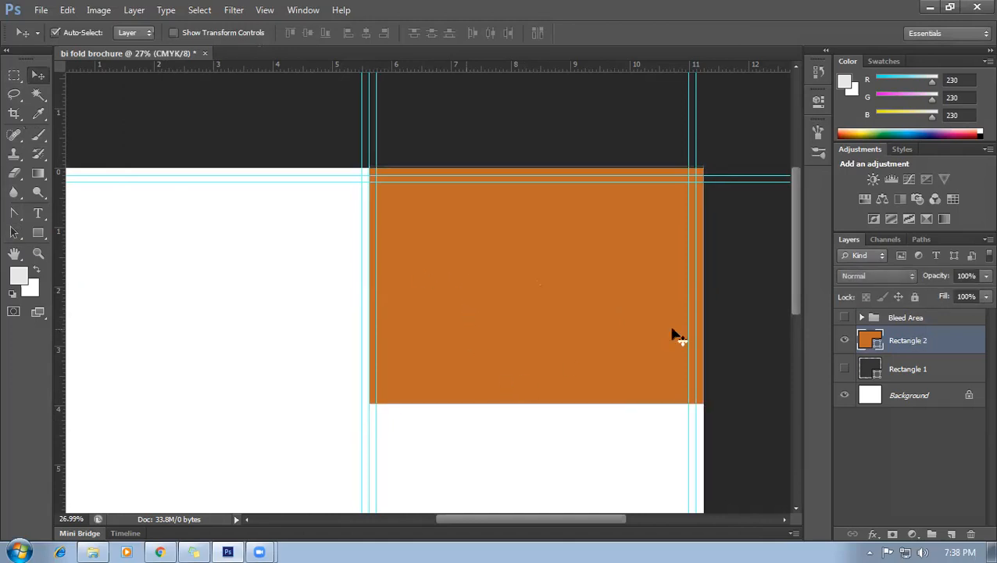
# Slightly adjust the height of the rectangle's bottom edge with Free Transform.
pyautogui.hotkey('ctrl', 't')
pyautogui.scroll(2, 539, 345)
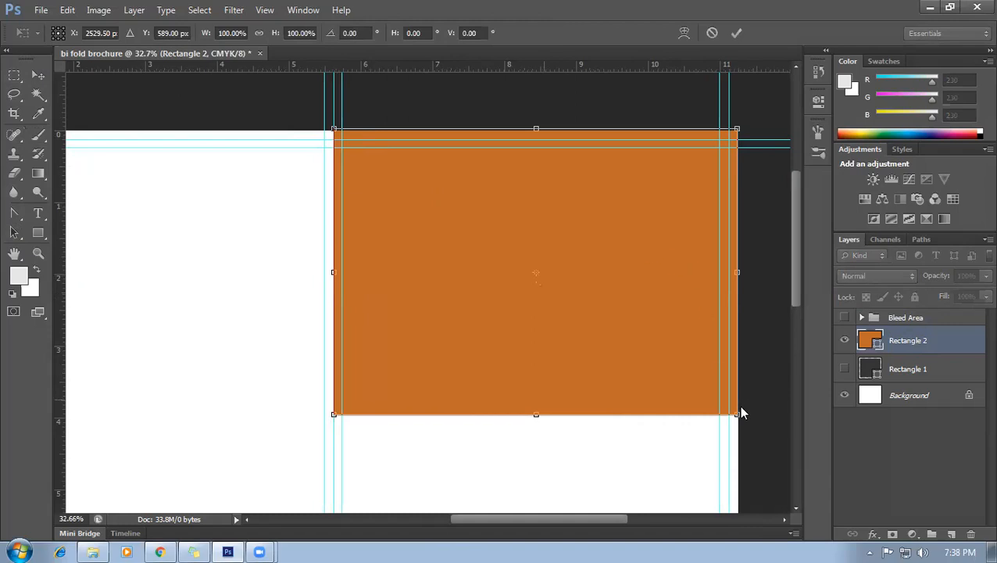
pyautogui.moveTo(536, 417)
pyautogui.mouseDown()
pyautogui.moveTo(536, 455)
pyautogui.moveTo(536, 413)
pyautogui.mouseUp()
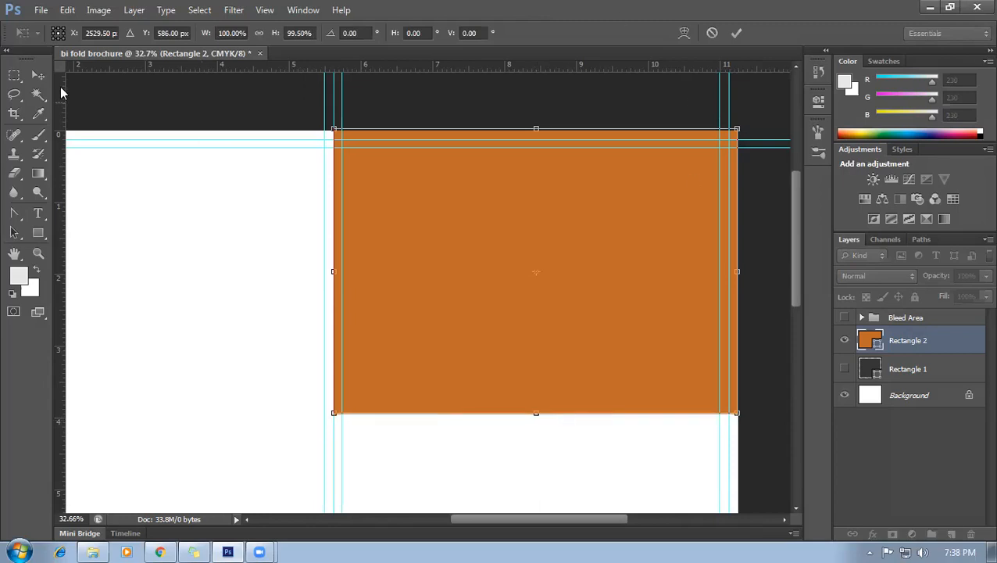
pyautogui.click(14, 213)
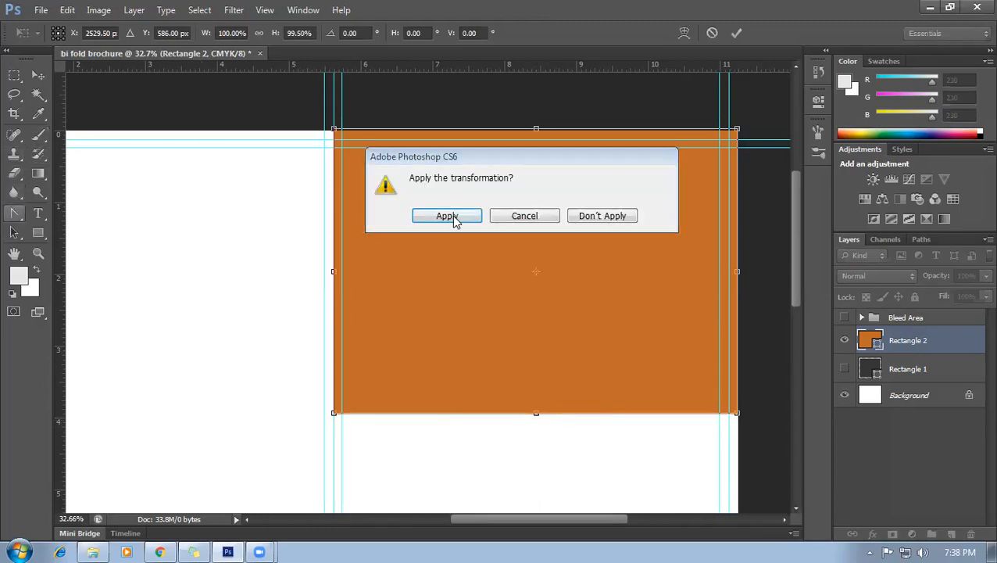
pyautogui.click(455, 220)
# Add an anchor point on the bottom edge, tilting its handles then undoing that.
pyautogui.rightClick(14, 215)
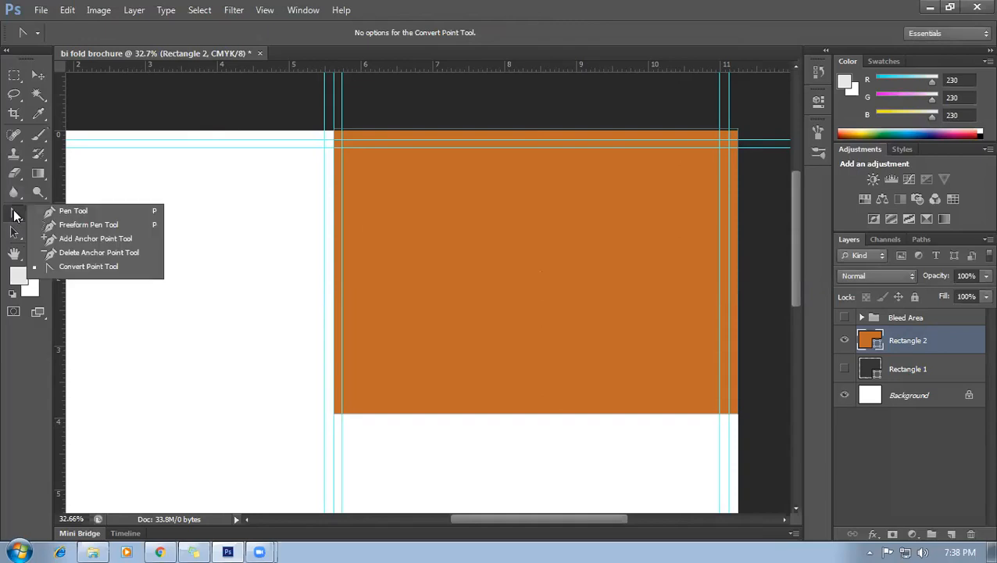
pyautogui.click(78, 239)
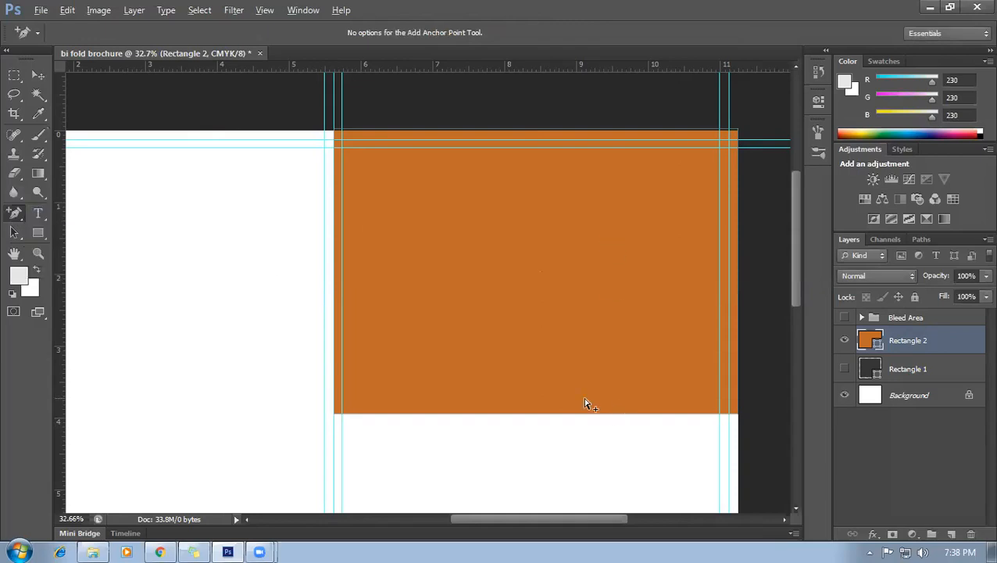
pyautogui.scroll(1, 585, 404)
pyautogui.click(558, 417)
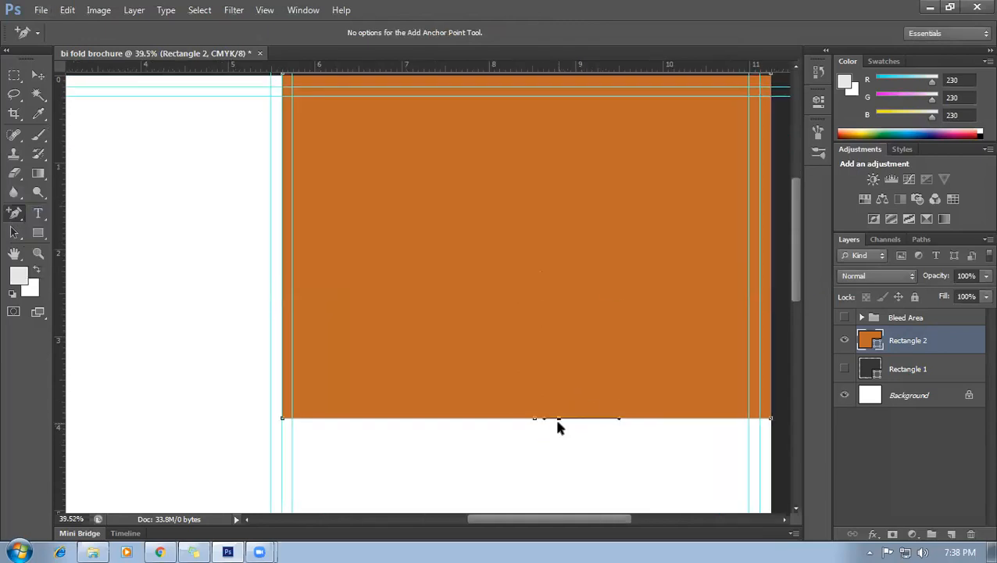
pyautogui.scroll(1, 558, 439)
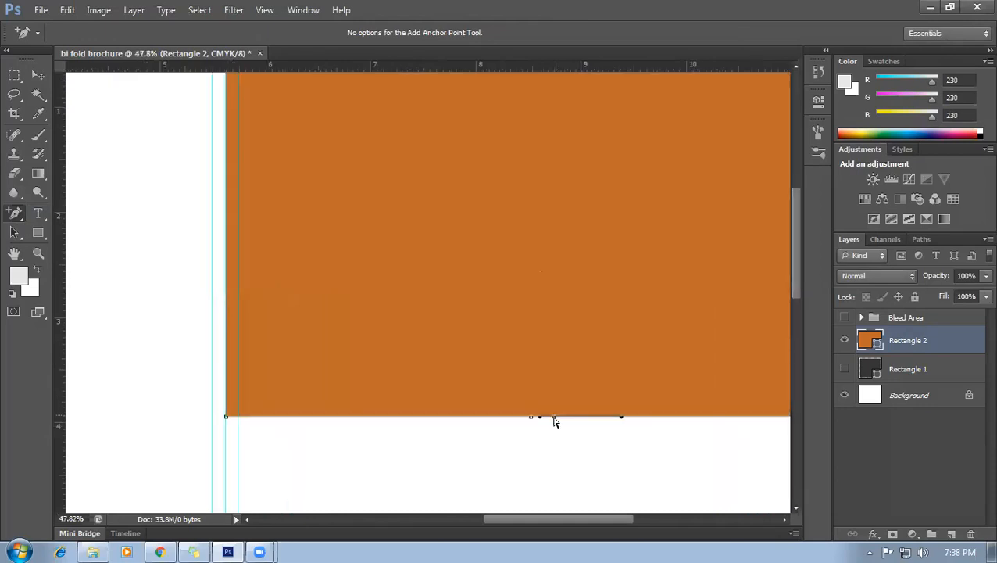
pyautogui.moveTo(540, 416); pyautogui.dragTo(528, 438)
pyautogui.hotkey('ctrl', 'z')
# Bend the bottom edge downward into a curve, then undo the bend.
pyautogui.scroll(-1, 559, 432)
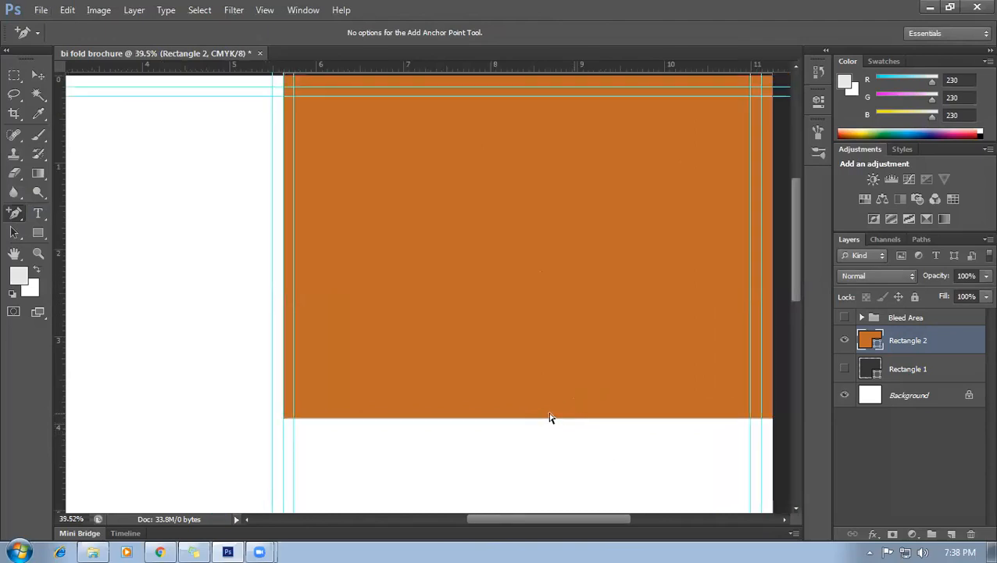
pyautogui.scroll(10, 547, 432)
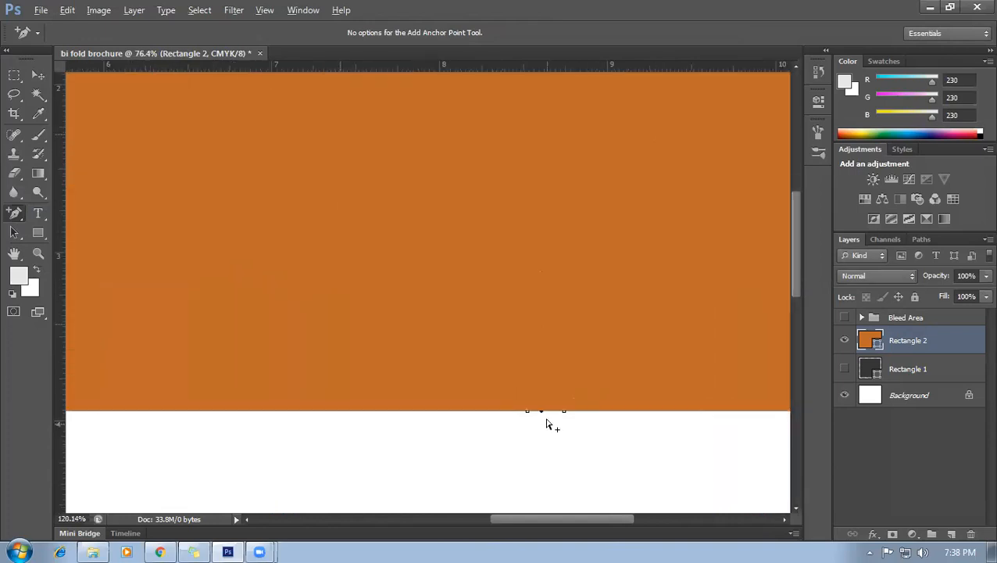
pyautogui.scroll(1, 557, 412)
pyautogui.moveTo(529, 406); pyautogui.dragTo(529, 474)
pyautogui.scroll(-10, 578, 465)
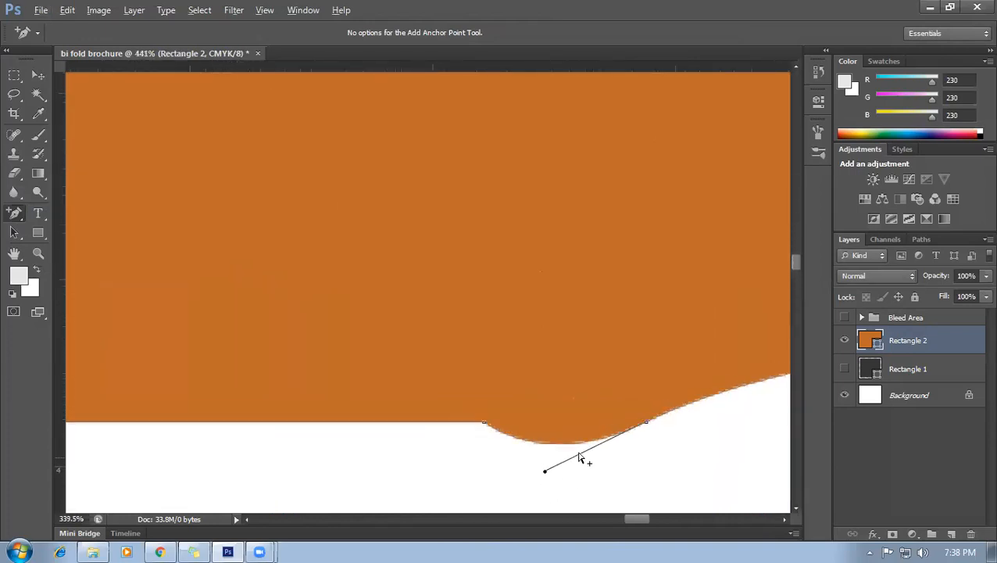
pyautogui.scroll(-3, 590, 455)
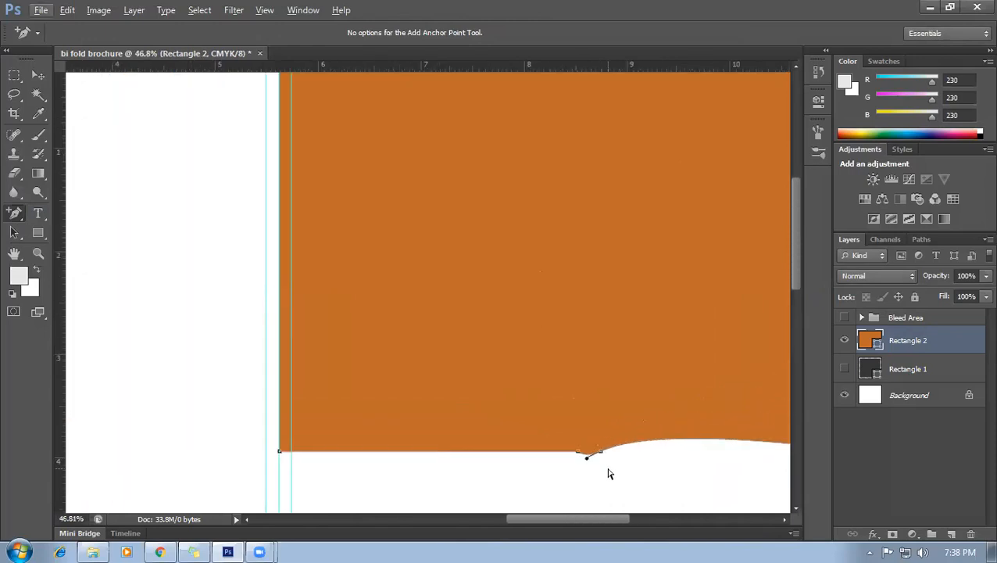
pyautogui.hotkey('ctrl', 'z')
pyautogui.hotkey('ctrl', 'z')
pyautogui.hotkey('ctrl', 'z')
pyautogui.hotkey('ctrl', 'z')
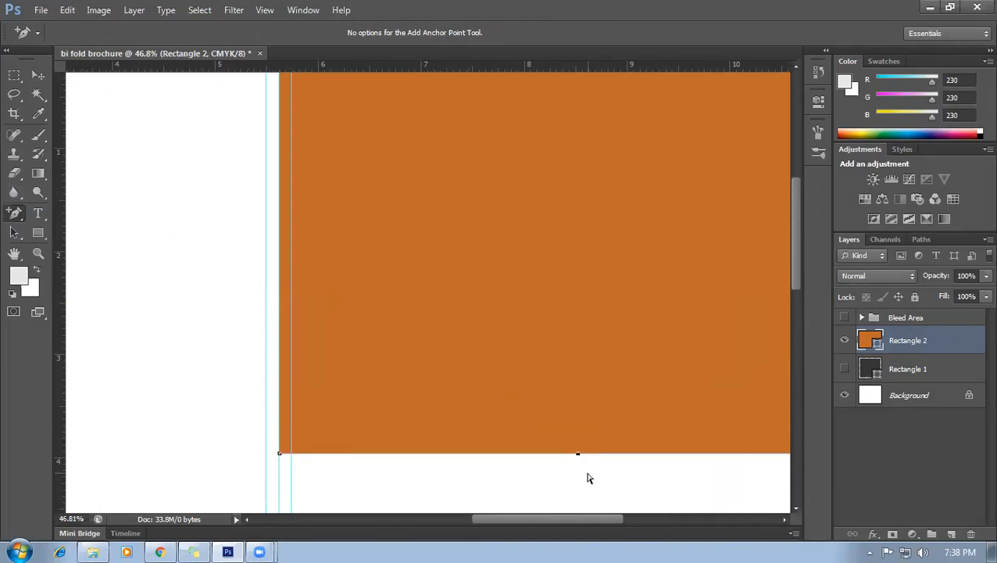
pyautogui.scroll(-2, 592, 451)
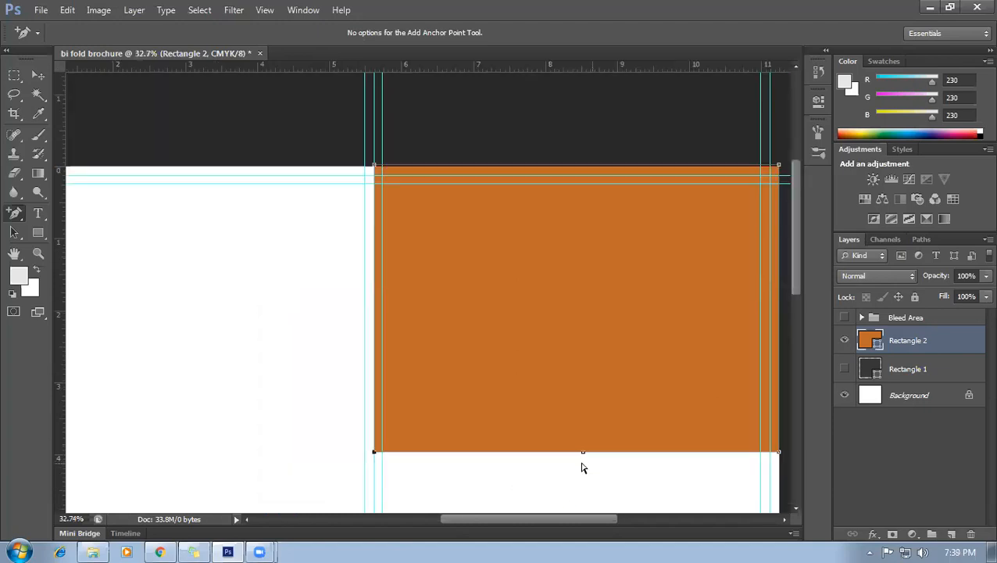
pyautogui.click(37, 75)
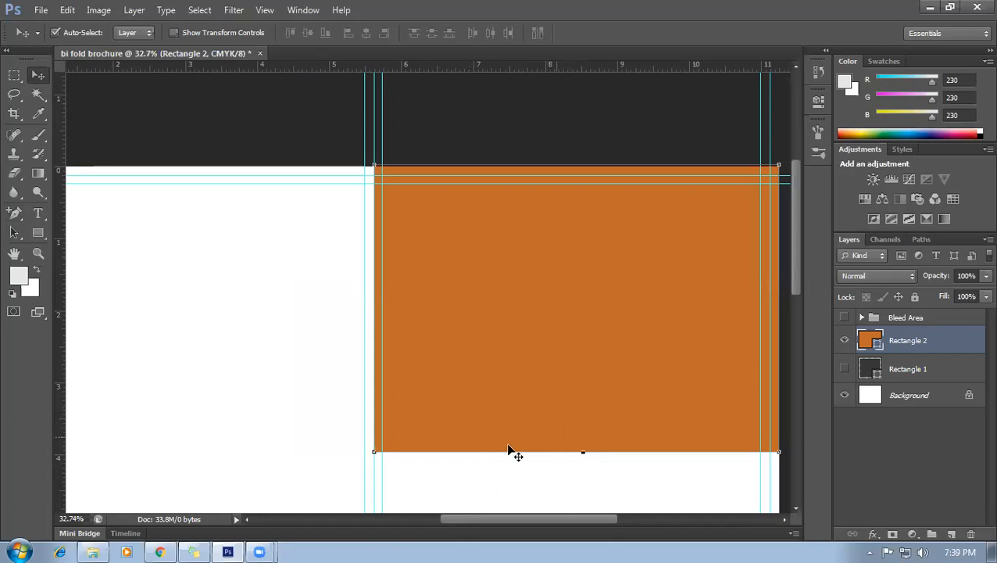
pyautogui.click(16, 214)
pyautogui.click(81, 213)
pyautogui.click(37, 75)
# Delete the orange rectangle and trace a triangle path from the centre fold to the top-right corner.
pyautogui.press('Delete')
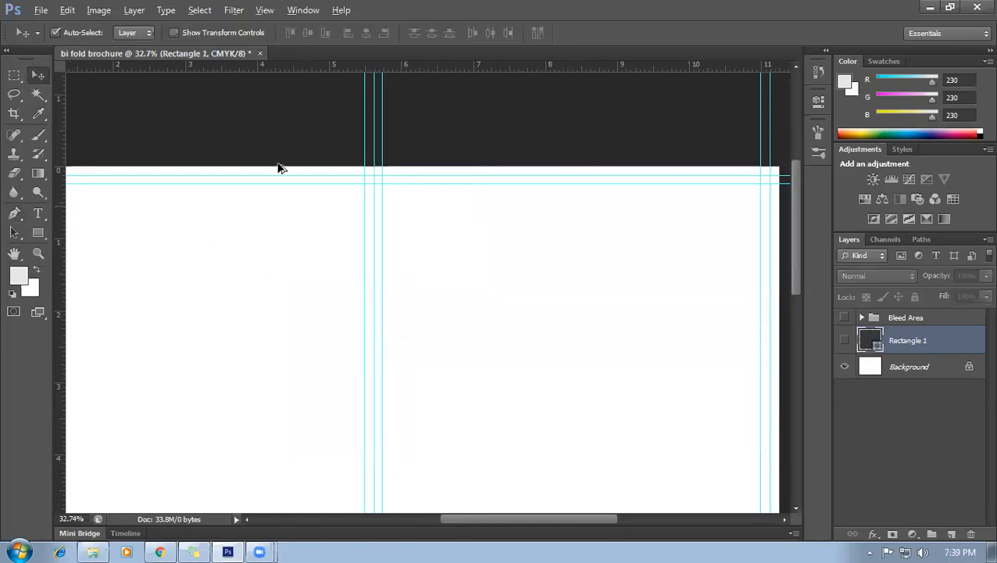
pyautogui.click(14, 213)
pyautogui.scroll(1, 514, 223)
pyautogui.click(362, 163)
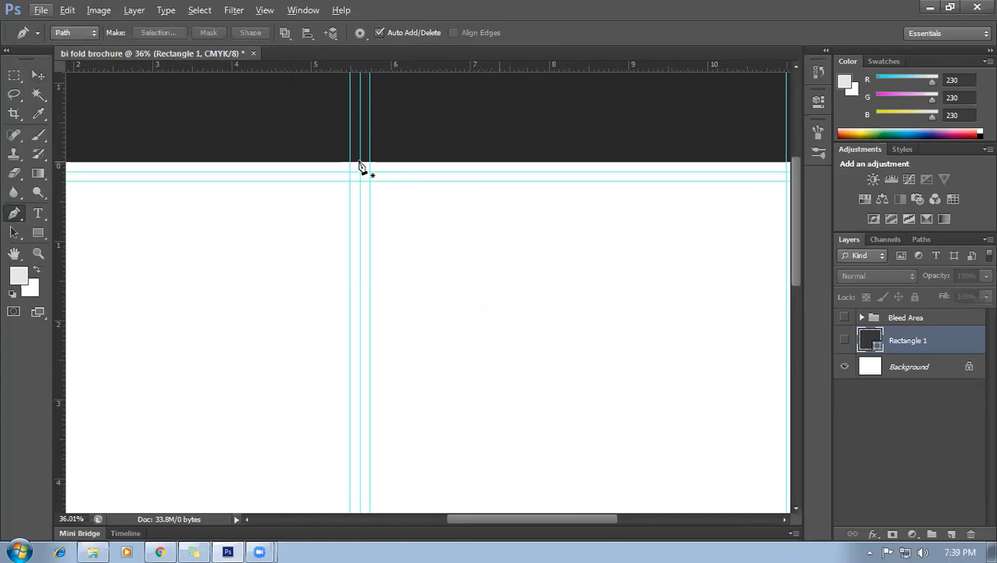
pyautogui.scroll(-1, 615, 376)
pyautogui.scroll(-1, 615, 375)
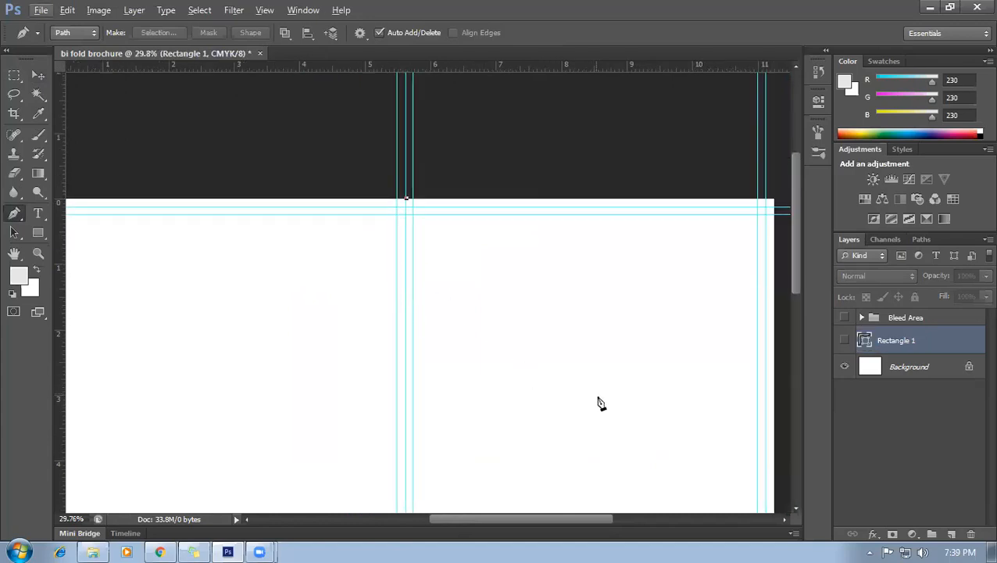
pyautogui.click(598, 398)
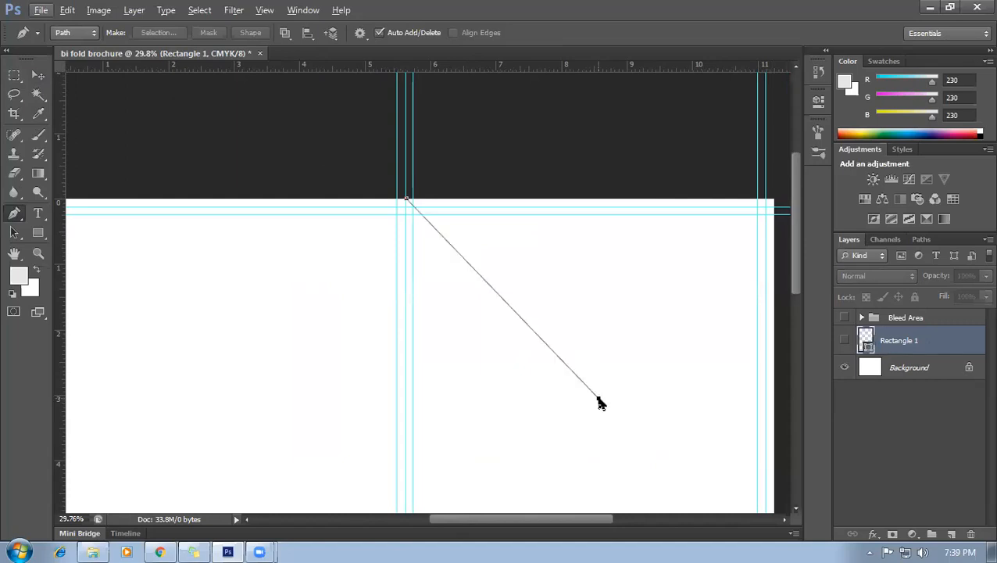
pyautogui.click(773, 201)
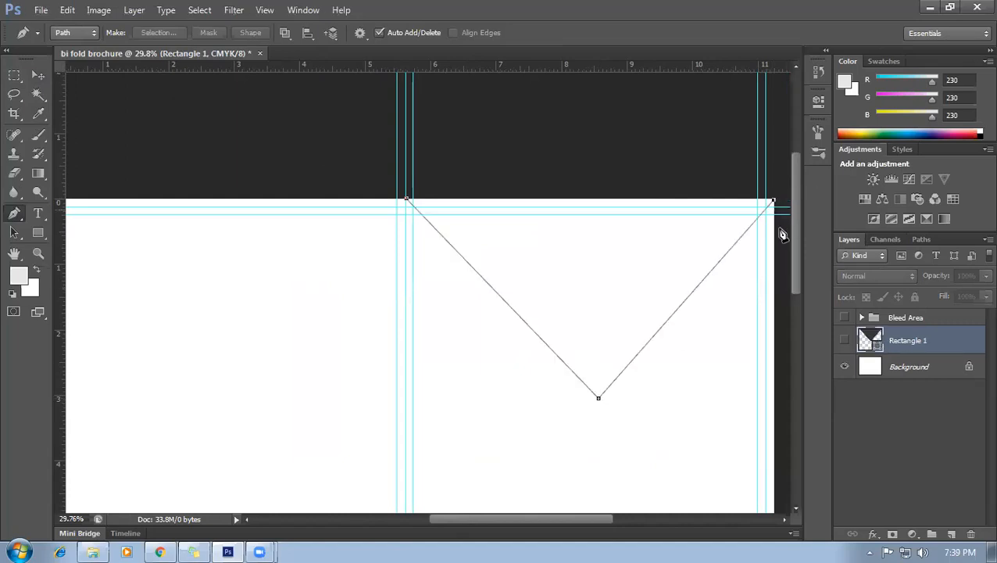
pyautogui.click(407, 199)
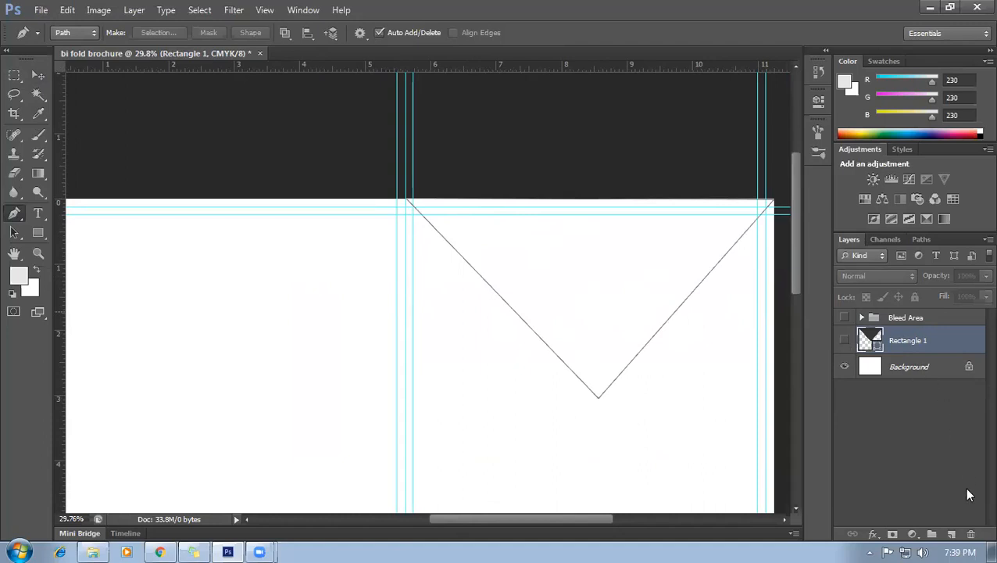
# Toggle the dark triangle on Rectangle 1 to compare, then undo it and delete the layer.
pyautogui.click(844, 341)
pyautogui.click(845, 341)
pyautogui.click(844, 341)
pyautogui.scroll(-3, 623, 305)
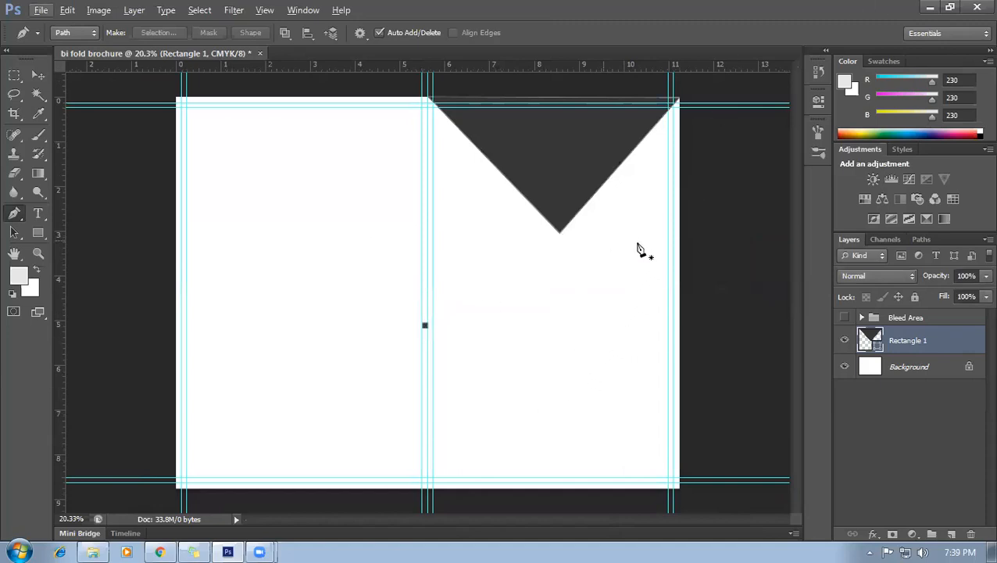
pyautogui.scroll(1, 680, 170)
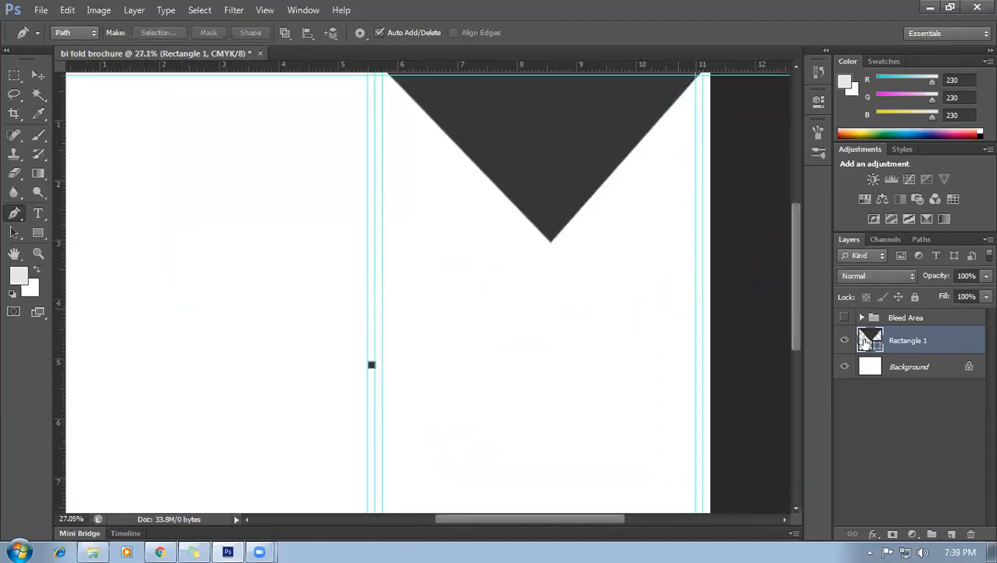
pyautogui.click(845, 340)
pyautogui.click(845, 340)
pyautogui.scroll(-2, 665, 319)
pyautogui.hotkey('ctrl', 'z')
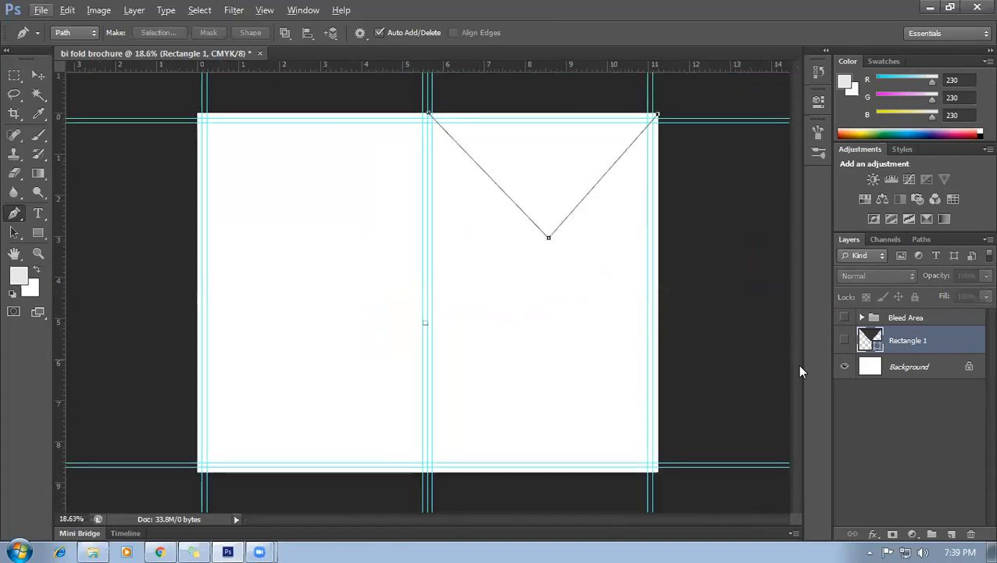
pyautogui.hotkey('ctrl', 'alt', 'z')
pyautogui.hotkey('ctrl', 'alt', 'z')
pyautogui.hotkey('ctrl', 'alt', 'z')
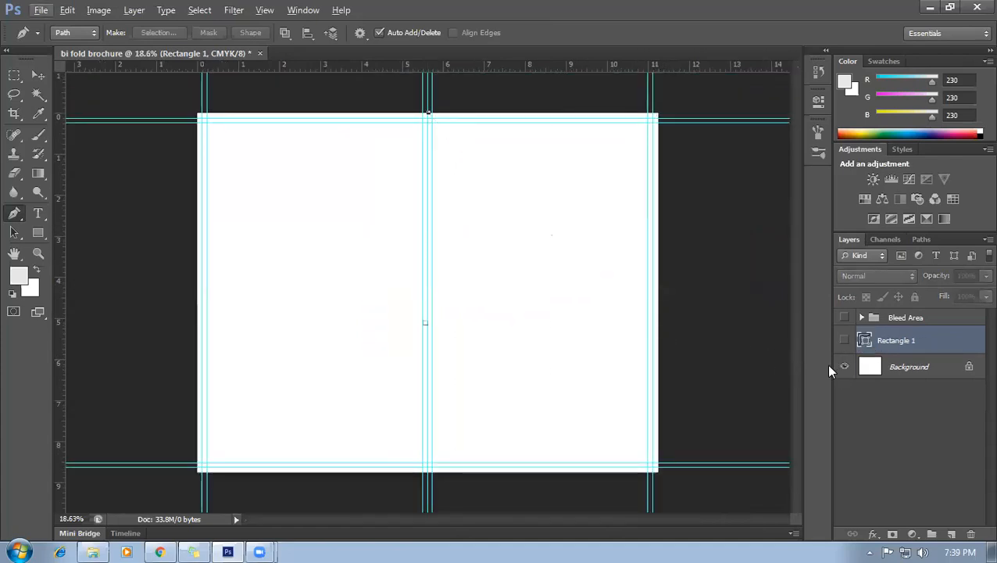
pyautogui.hotkey('ctrl', 'alt', 'z')
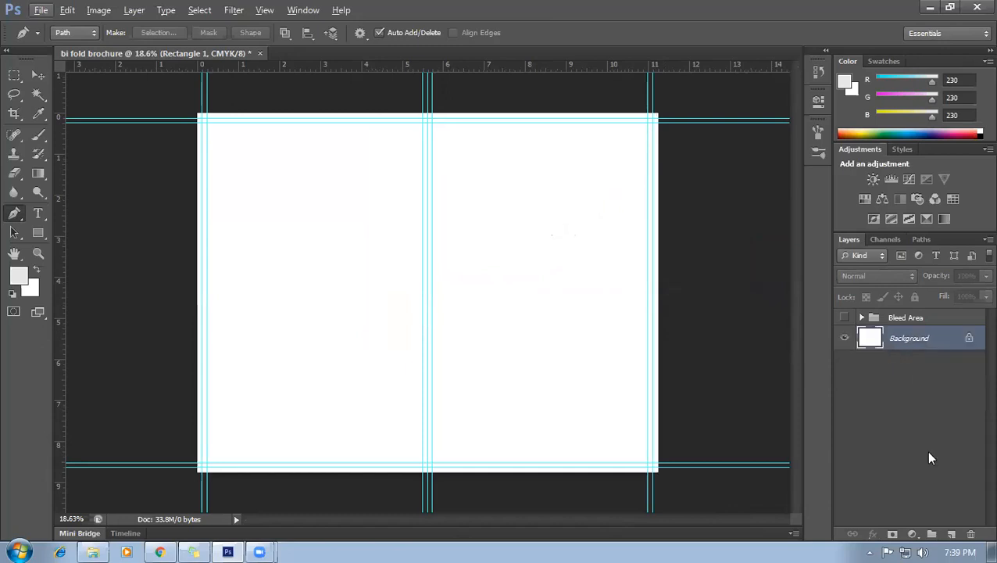
# Add a new layer and draw a downward triangle path across the top of the right panel.
pyautogui.click(952, 533)
pyautogui.scroll(2, 561, 144)
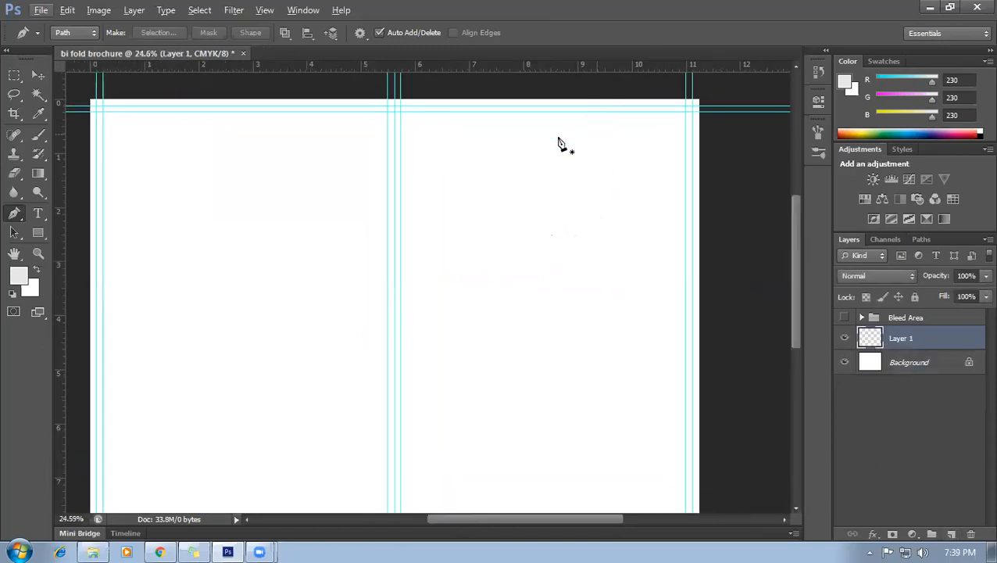
pyautogui.click(394, 100)
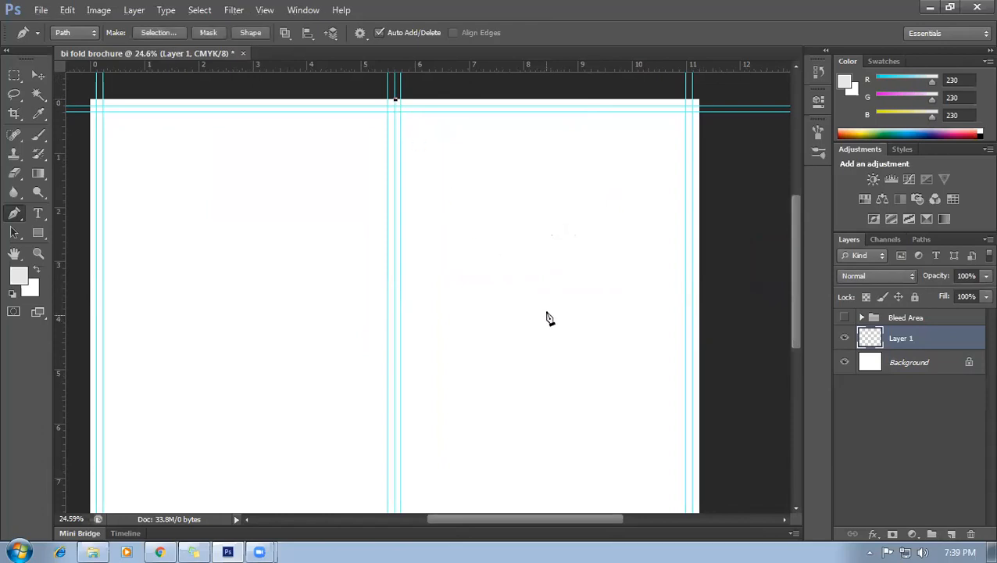
pyautogui.click(542, 281)
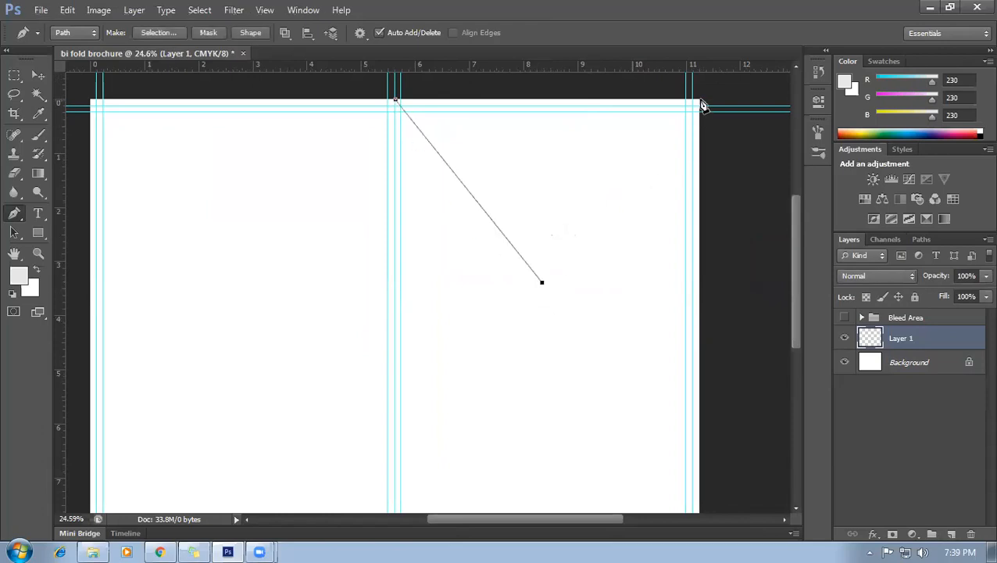
pyautogui.click(699, 100)
pyautogui.click(397, 104)
# Create Layer 2 and load the triangle path as a selection on it.
pyautogui.click(952, 534)
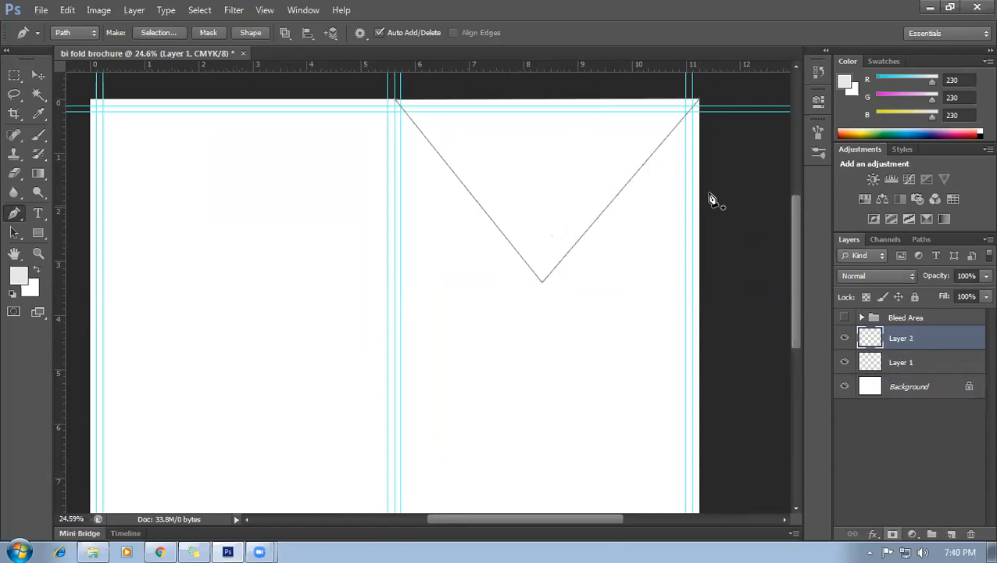
pyautogui.click(897, 342)
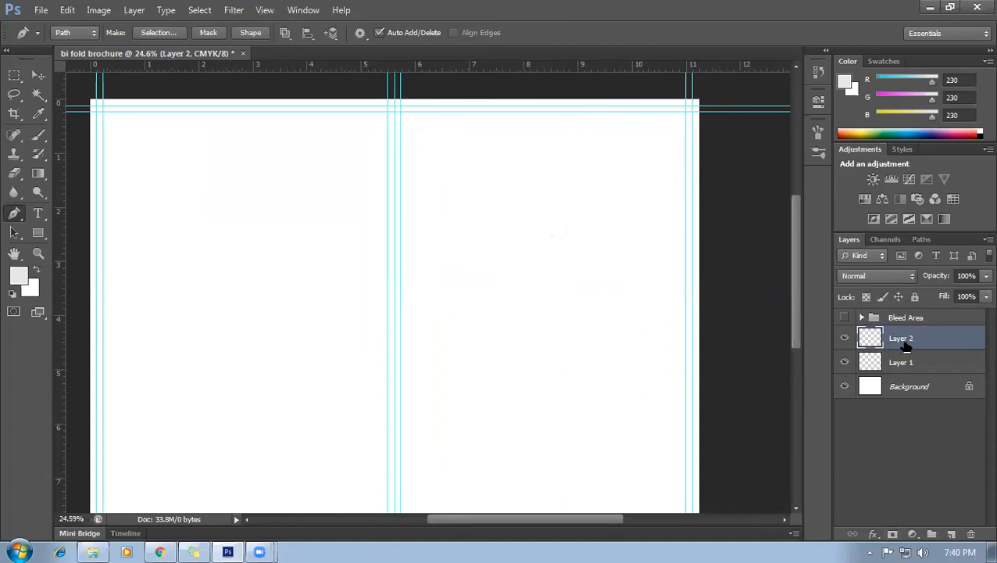
pyautogui.click(926, 366)
pyautogui.click(920, 340)
pyautogui.hotkey('ctrl', 'Return')
# Fill the triangle selection with dark red #8f0000 and deselect.
pyautogui.click(18, 274)
pyautogui.click(804, 239)
pyautogui.click(755, 202)
pyautogui.click(855, 239)
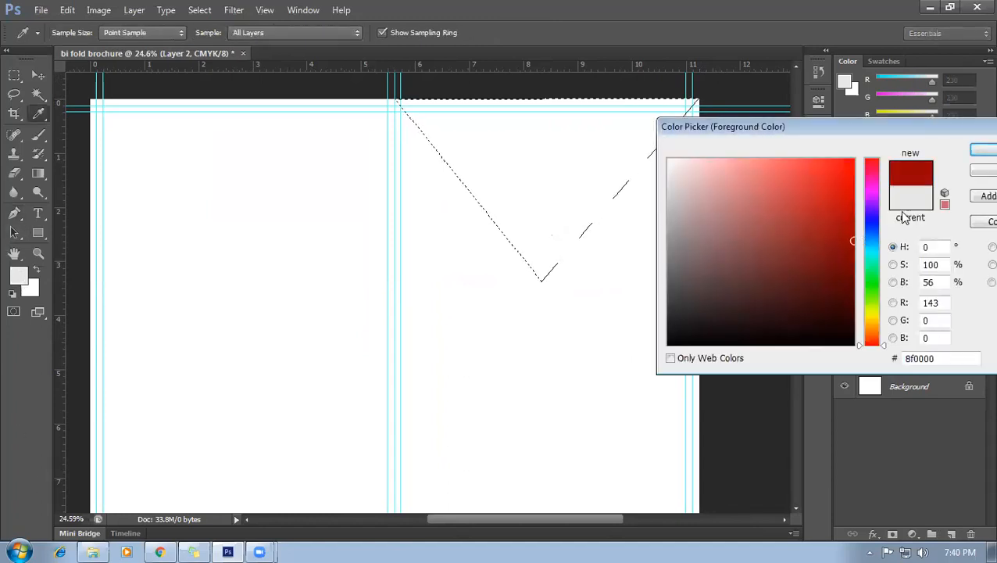
pyautogui.click(980, 151)
pyautogui.hotkey('alt', 'BackSpace')
pyautogui.hotkey('ctrl', 'd')
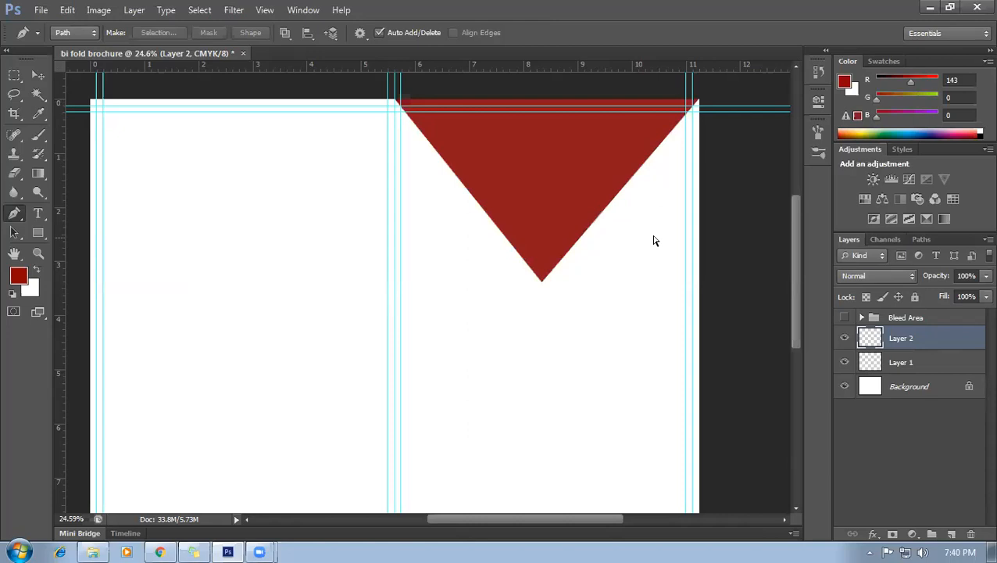
pyautogui.scroll(-1, 539, 200)
# Duplicate the red triangle and rotate the copy about 75 degrees toward the top-right corner.
pyautogui.press('v')
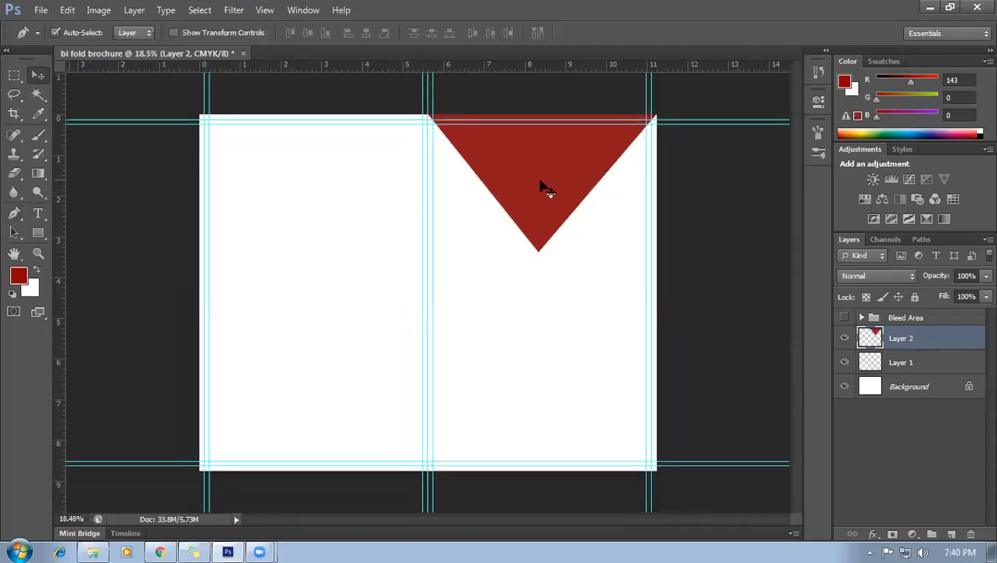
pyautogui.moveTo(545, 188); pyautogui.dragTo(539, 313)
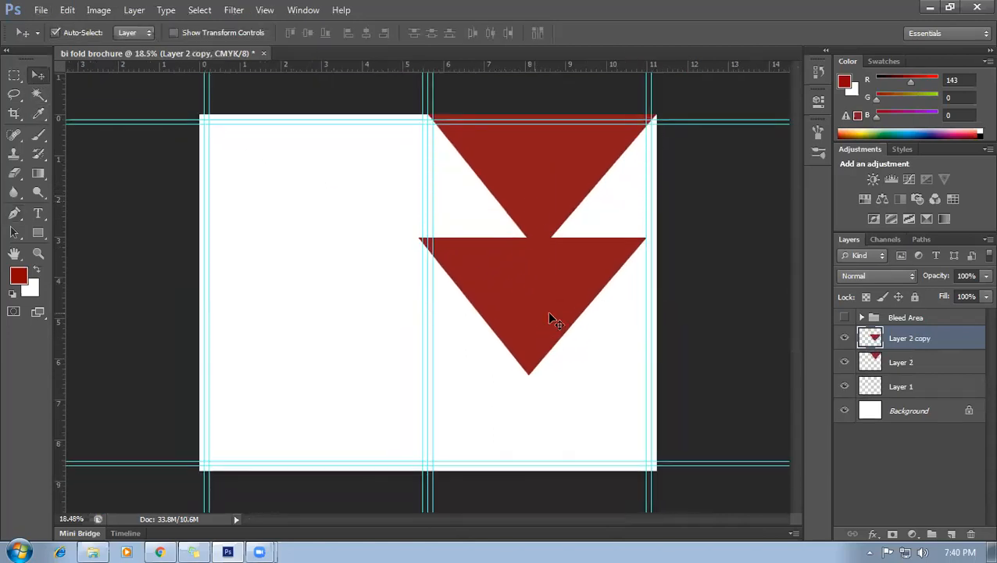
pyautogui.hotkey('ctrl', 't')
pyautogui.moveTo(639, 385); pyautogui.dragTo(432, 418)
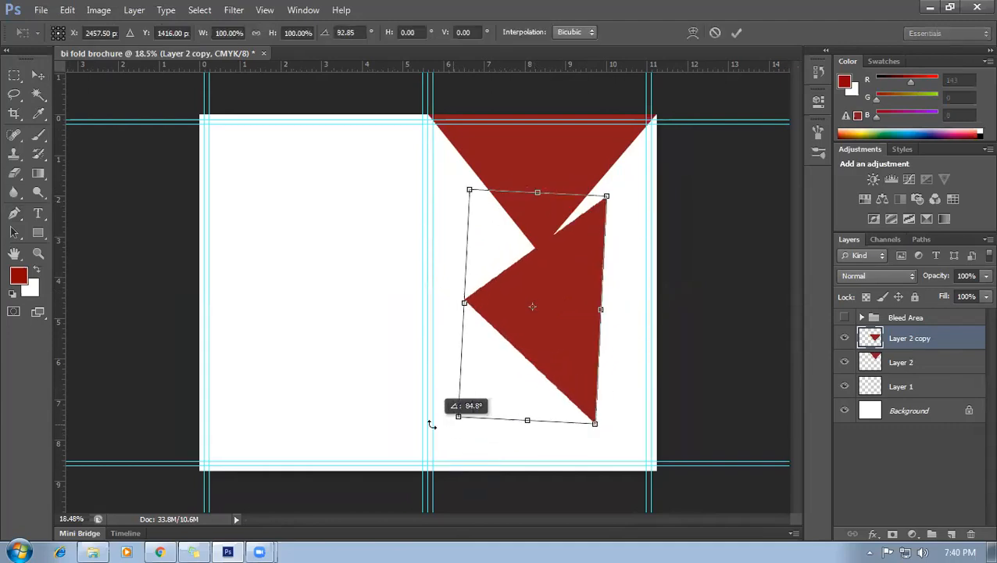
pyautogui.moveTo(573, 319); pyautogui.dragTo(631, 285)
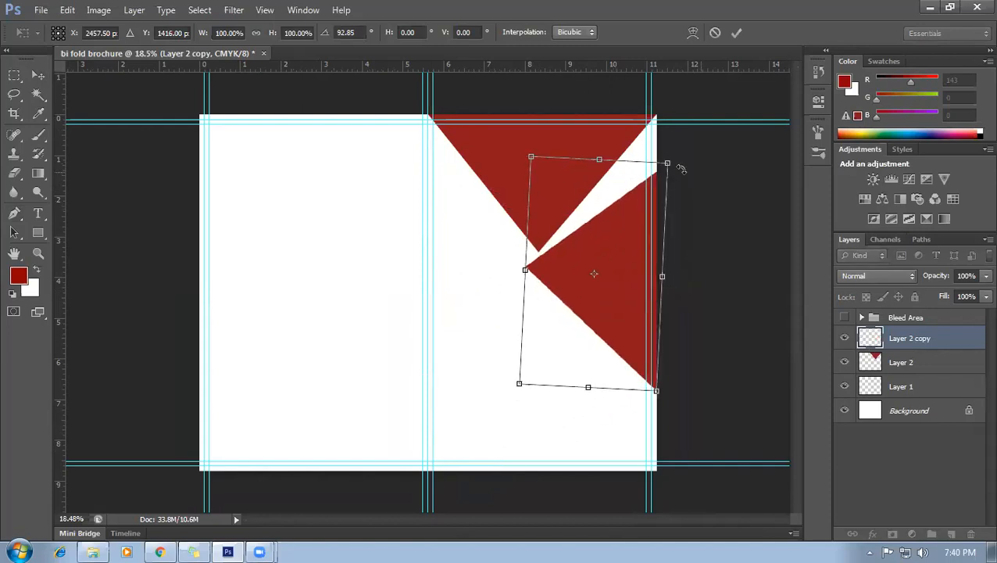
pyautogui.moveTo(673, 152)
pyautogui.mouseDown()
pyautogui.moveTo(676, 138)
pyautogui.moveTo(664, 134)
pyautogui.mouseUp()
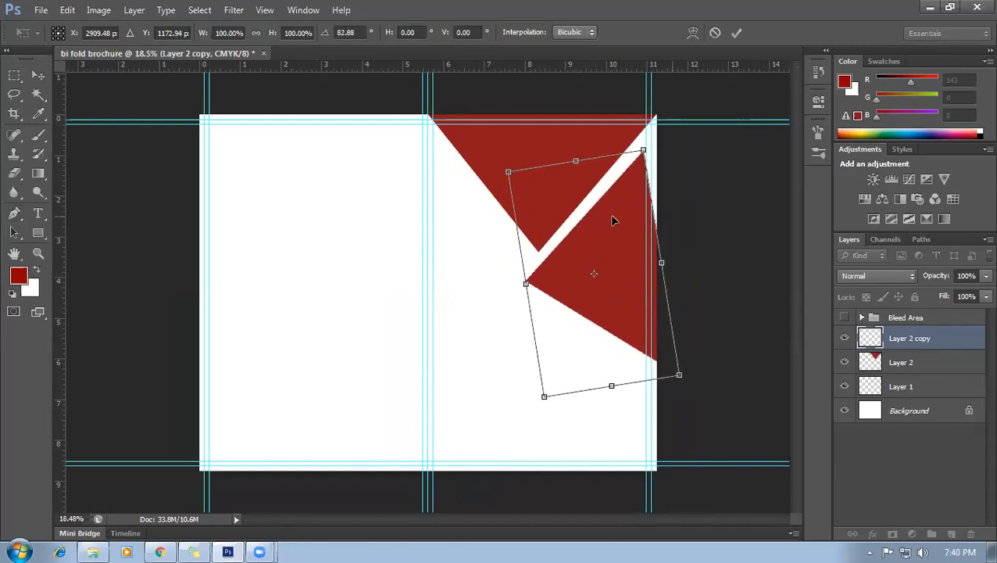
pyautogui.moveTo(623, 207); pyautogui.dragTo(637, 204)
# Skew the copy along the right edge leaving a thin white diagonal gap, and apply.
pyautogui.moveTo(637, 314); pyautogui.dragTo(638, 314)
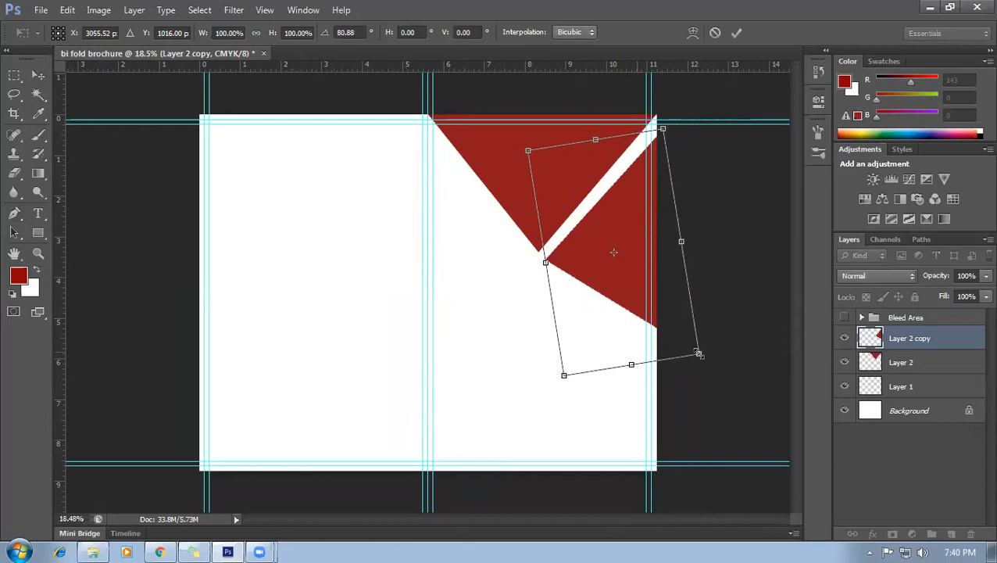
pyautogui.moveTo(701, 357); pyautogui.dragTo(648, 366)
pyautogui.moveTo(529, 150); pyautogui.dragTo(524, 111)
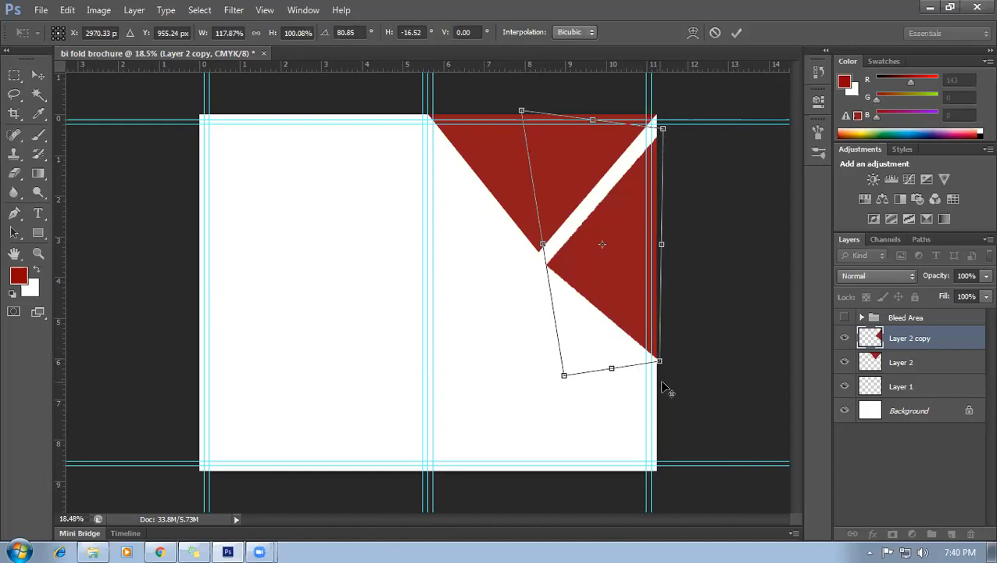
pyautogui.scroll(2, 664, 382)
pyautogui.moveTo(690, 364); pyautogui.dragTo(685, 372)
pyautogui.scroll(-2, 608, 318)
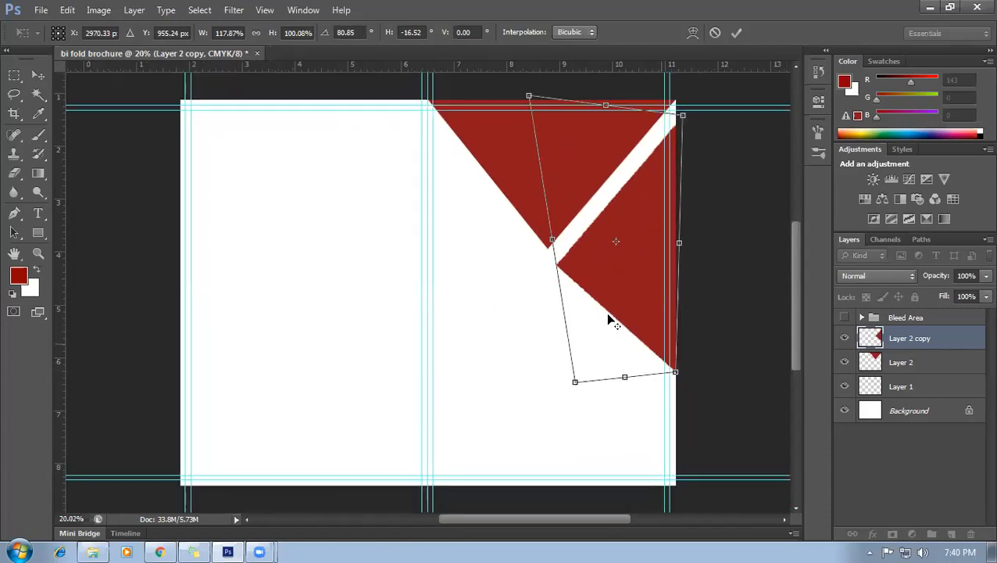
pyautogui.moveTo(530, 95); pyautogui.dragTo(532, 94)
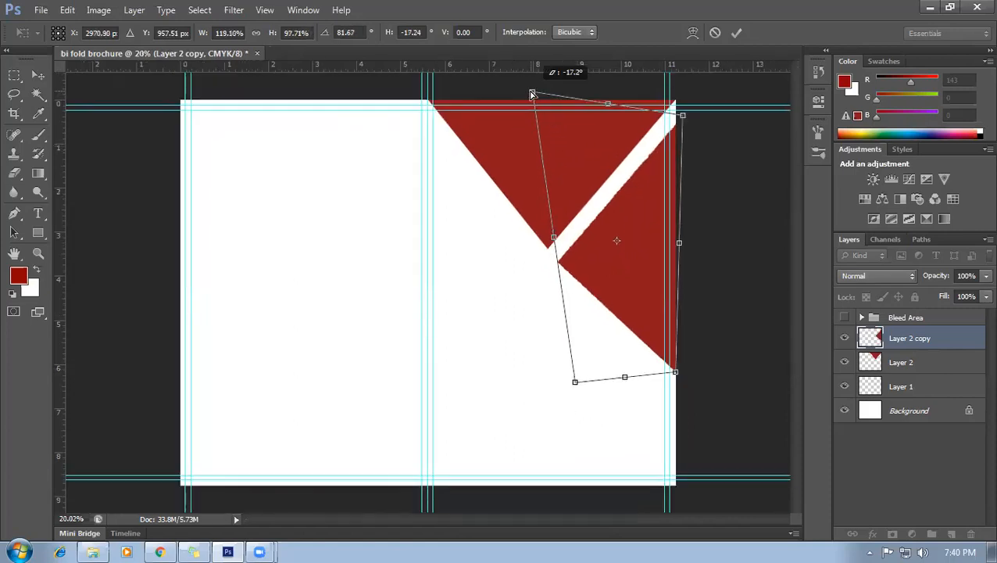
pyautogui.moveTo(533, 95); pyautogui.dragTo(532, 95)
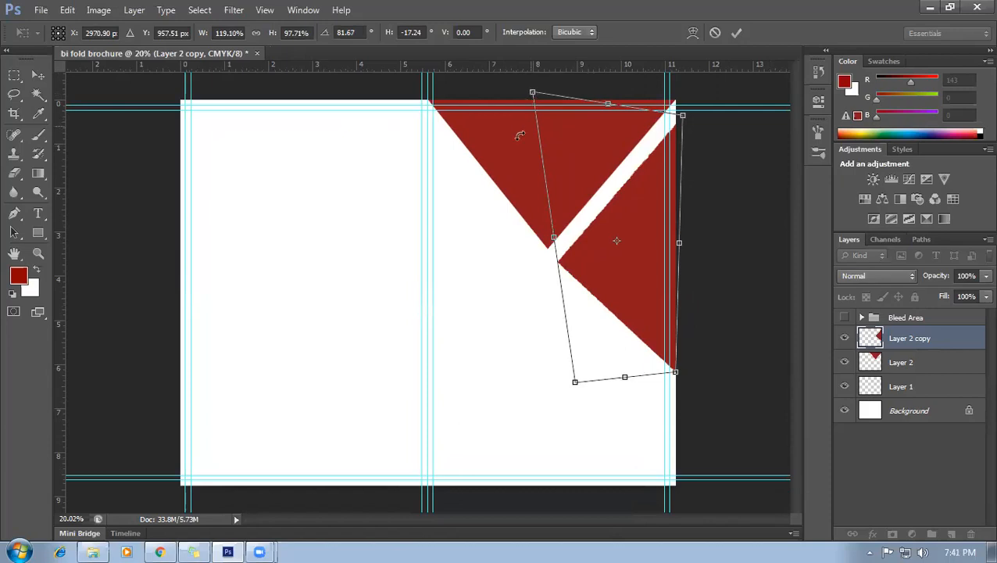
pyautogui.press('Return')
pyautogui.scroll(-1, 536, 342)
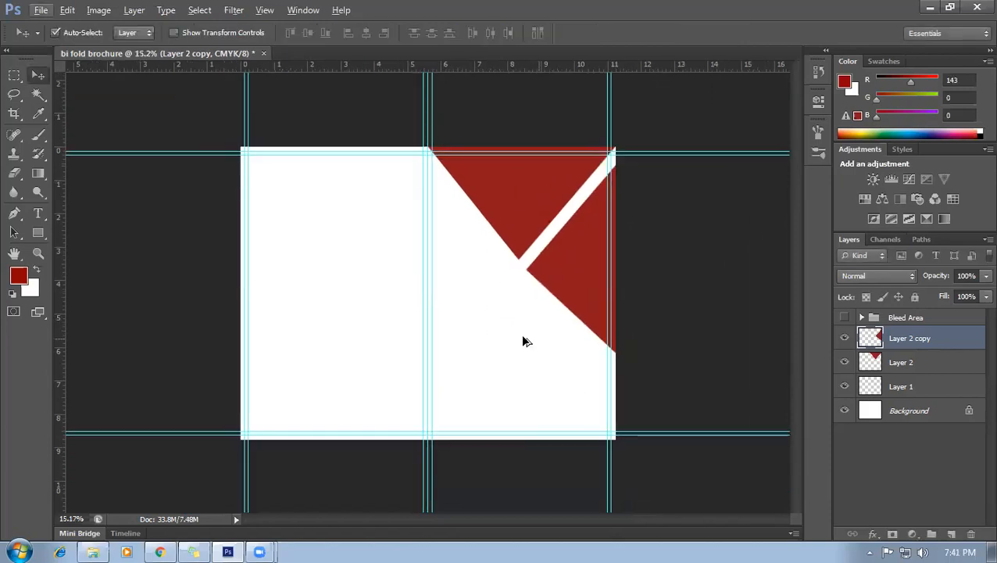
# Nudge the second triangle up slightly and briefly show the bleed border to check its edges.
pyautogui.scroll(2, 523, 339)
pyautogui.click(619, 268)
pyautogui.press('Up')
pyautogui.press('Up')
pyautogui.press('Up')
pyautogui.press('Up')
pyautogui.press('Up')
pyautogui.press('Up')
pyautogui.press('Up')
pyautogui.press('Up')
pyautogui.press('Up')
pyautogui.press('Up')
pyautogui.press('Up')
pyautogui.press('Up')
pyautogui.press('Up')
pyautogui.press('Up')
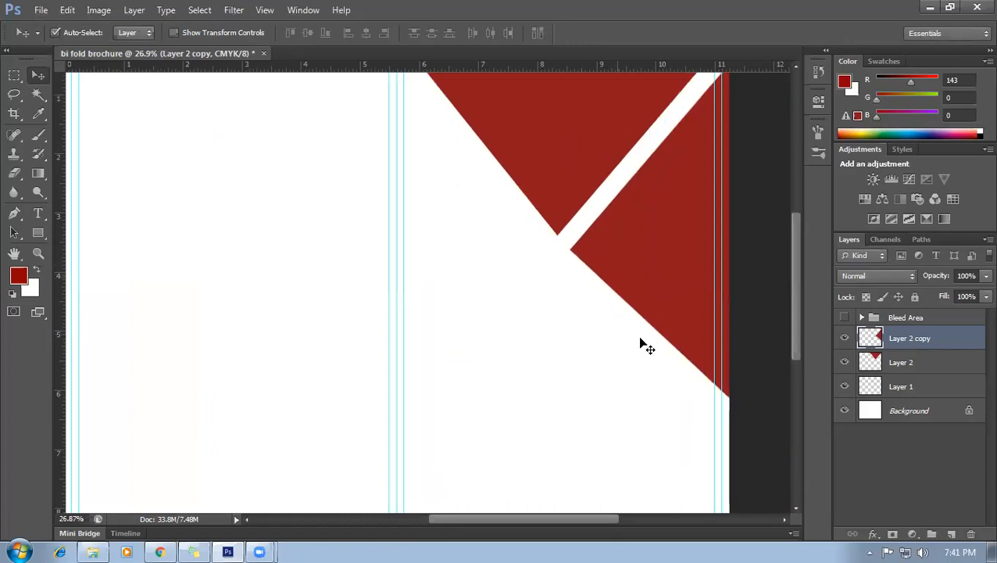
pyautogui.scroll(-1, 564, 349)
pyautogui.click(845, 318)
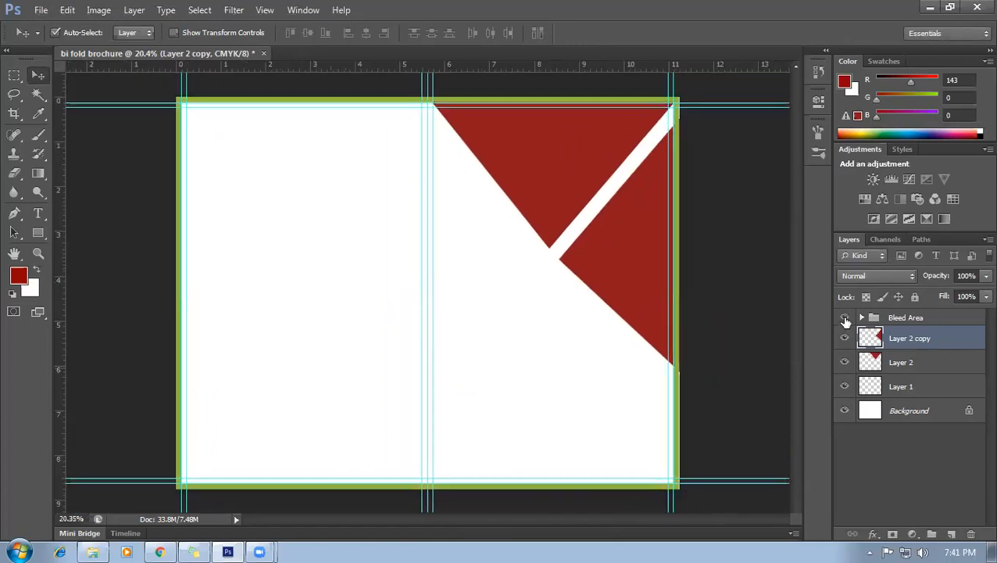
pyautogui.click(845, 318)
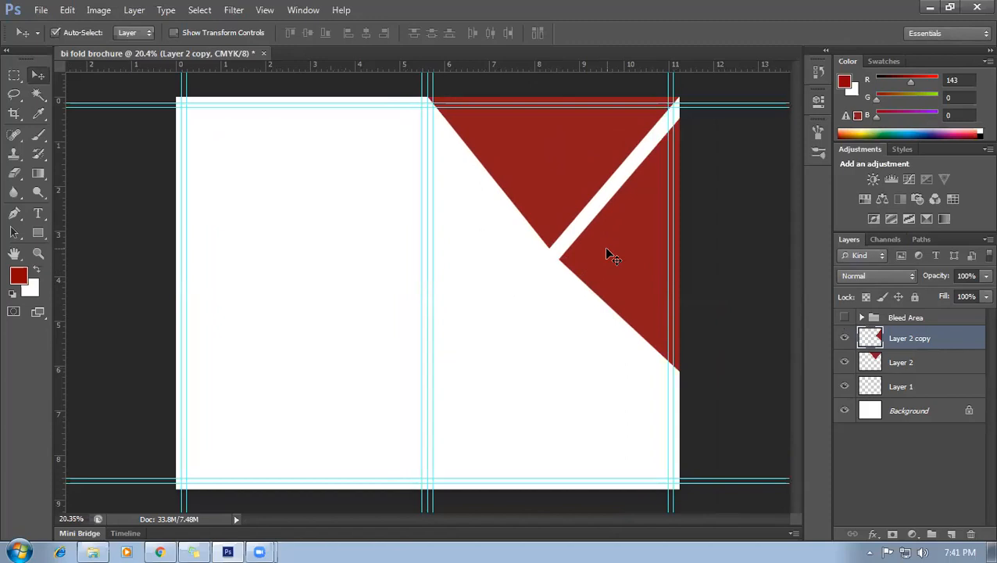
# Delete the duplicated triangle layer and add a new empty layer.
pyautogui.press('Delete')
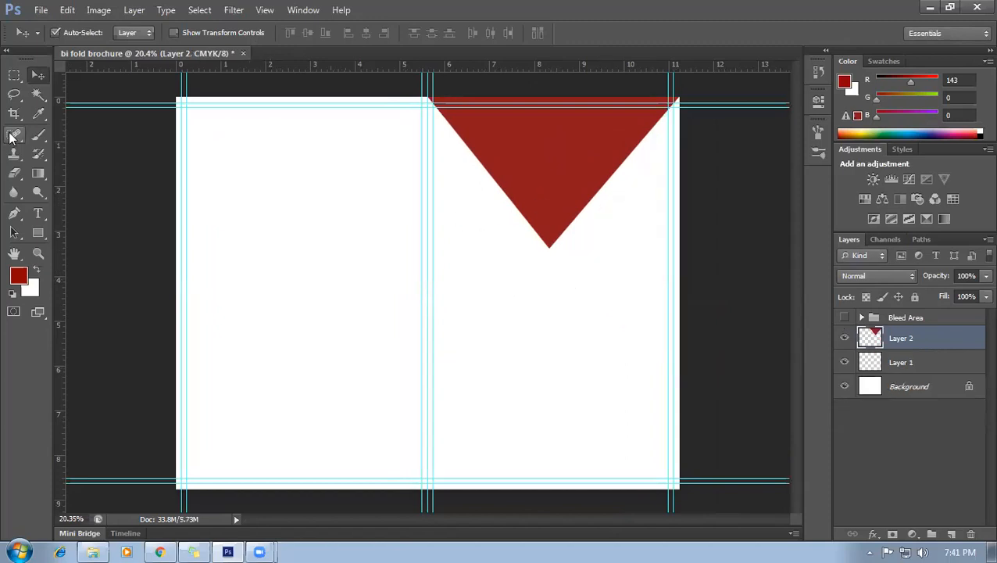
pyautogui.click(14, 213)
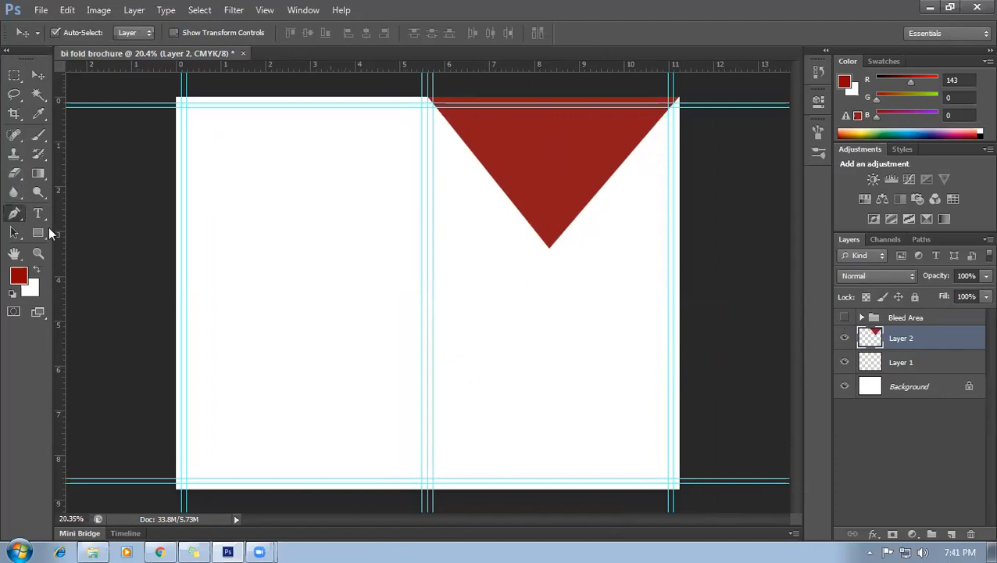
pyautogui.click(952, 534)
pyautogui.scroll(4, 452, 125)
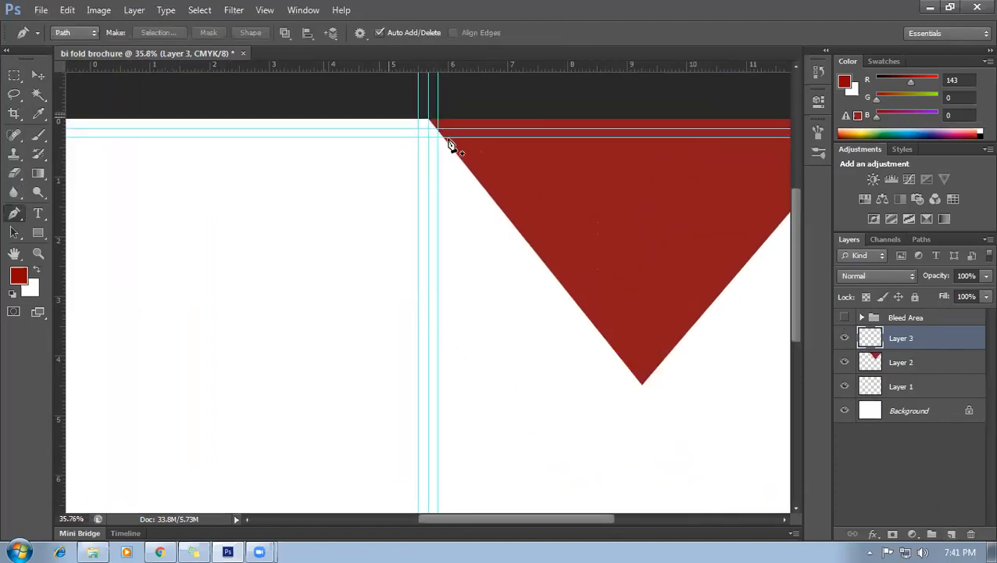
pyautogui.scroll(1, 433, 129)
# Trace a closed wedge path along the triangle's left edge down to the fold line, and load it as a selection.
pyautogui.click(428, 121)
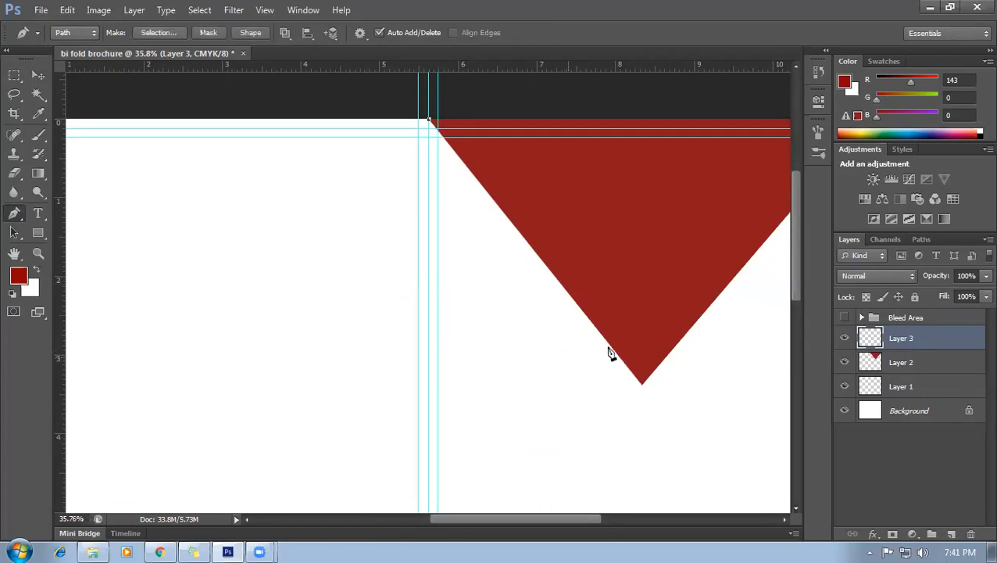
pyautogui.click(573, 300)
pyautogui.click(429, 370)
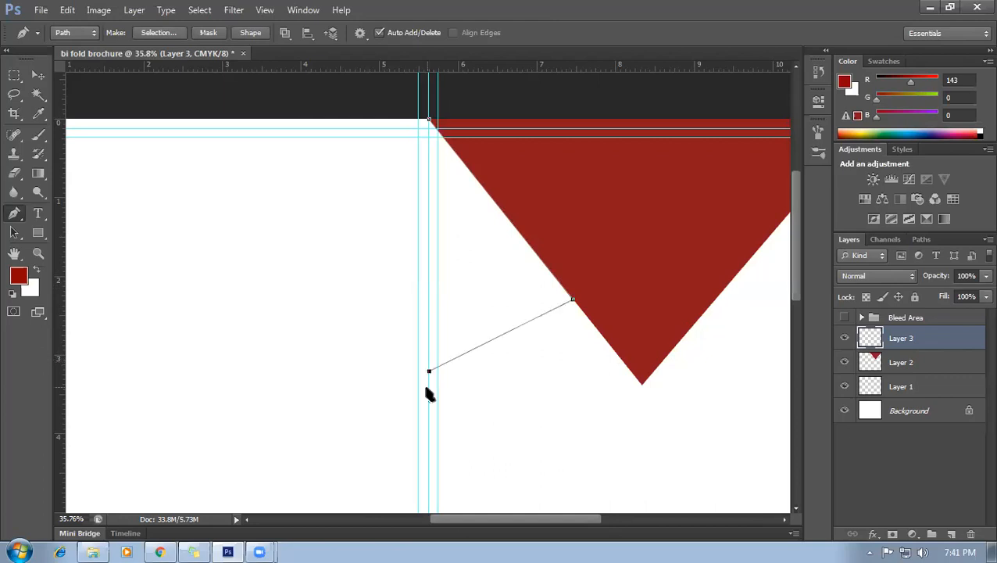
pyautogui.click(429, 124)
pyautogui.hotkey('ctrl', 'Return')
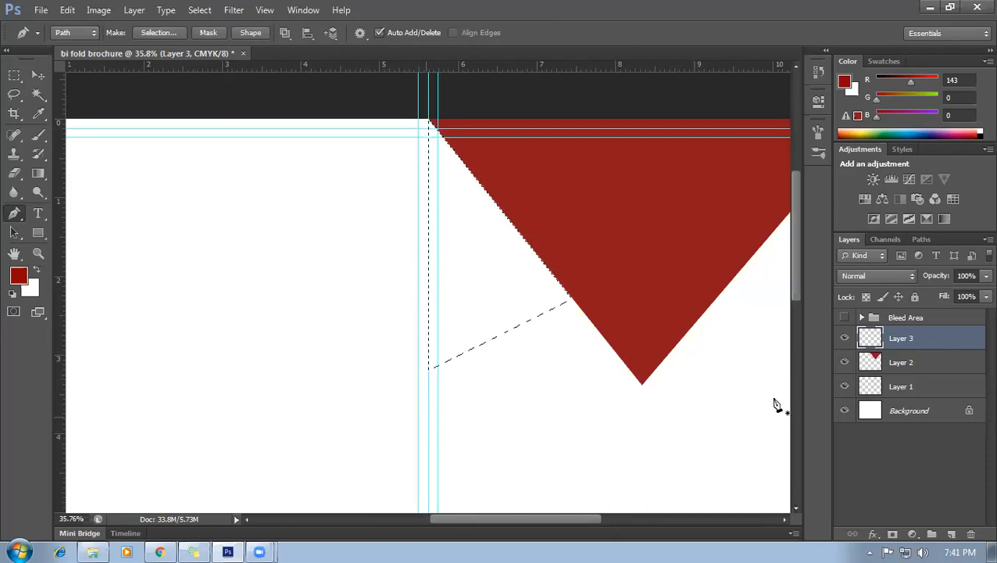
# Fill the wedge selection with lighter red (R166 G21 B21) and deselect.
pyautogui.click(18, 275)
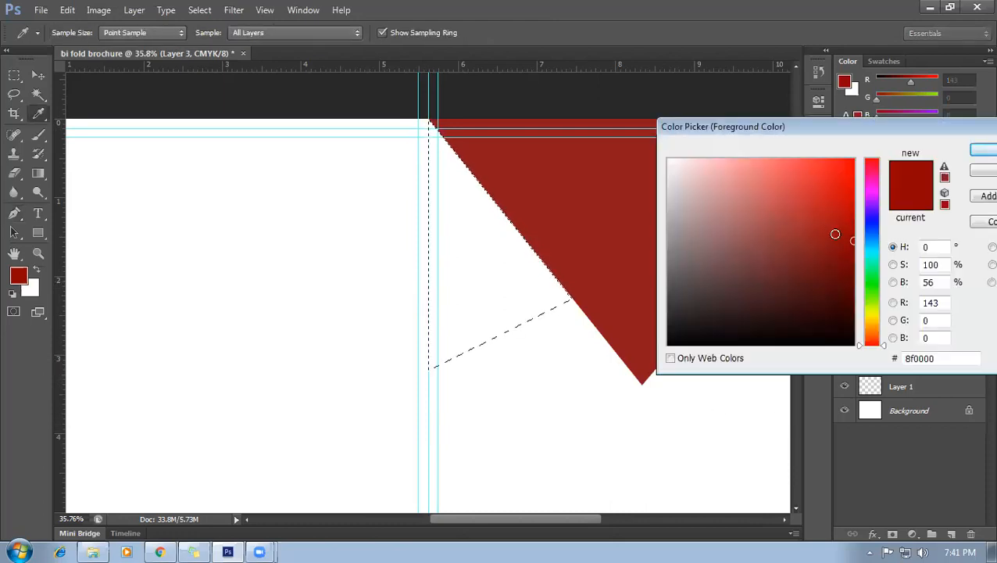
pyautogui.click(830, 223)
pyautogui.click(982, 149)
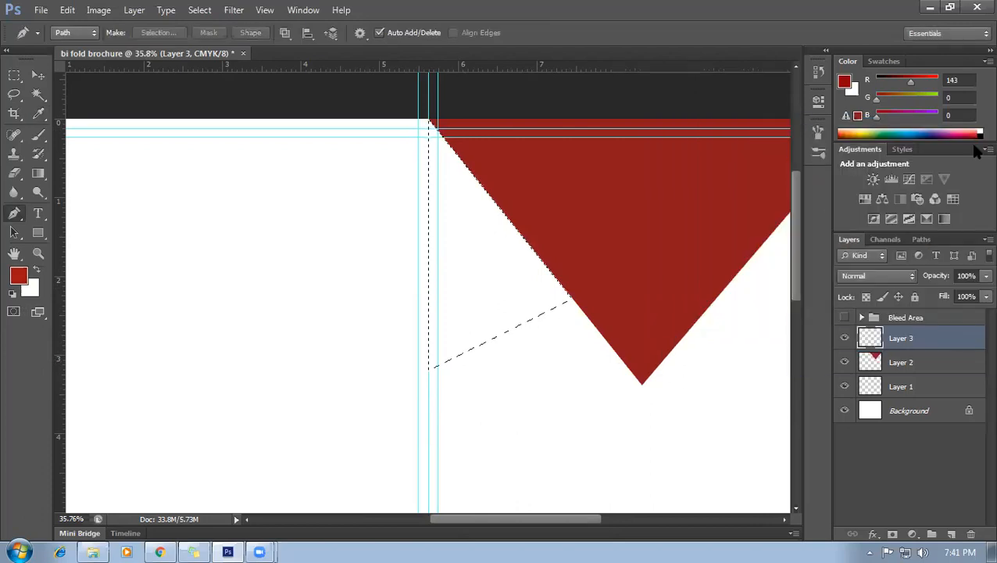
pyautogui.hotkey('alt', 'BackSpace')
pyautogui.hotkey('ctrl', 'd')
pyautogui.scroll(-1, 617, 238)
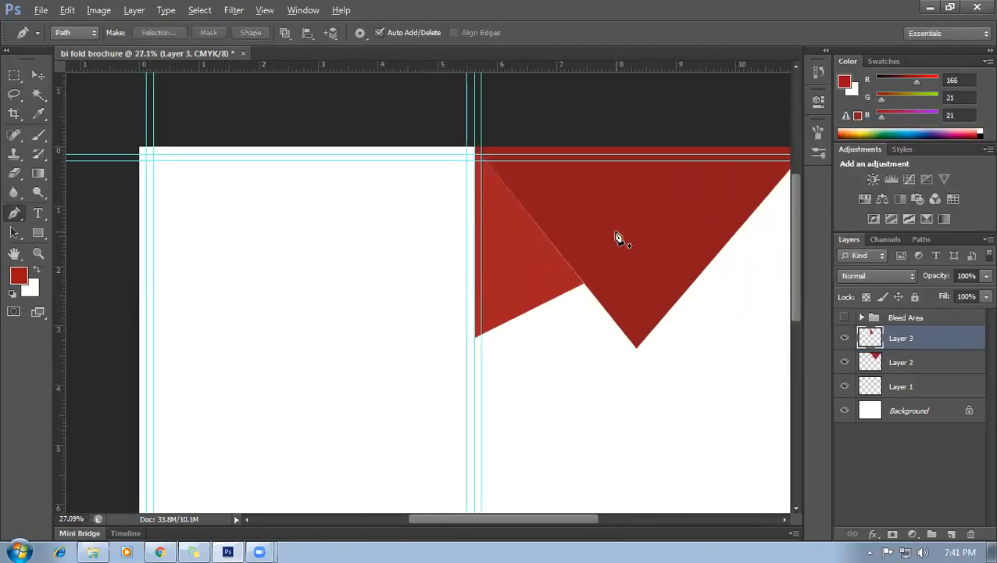
pyautogui.scroll(-3, 625, 246)
# Start a Pen path at the notch between the shapes and run it to the wedge's lower-left corner.
pyautogui.scroll(2, 540, 242)
pyautogui.scroll(4, 492, 209)
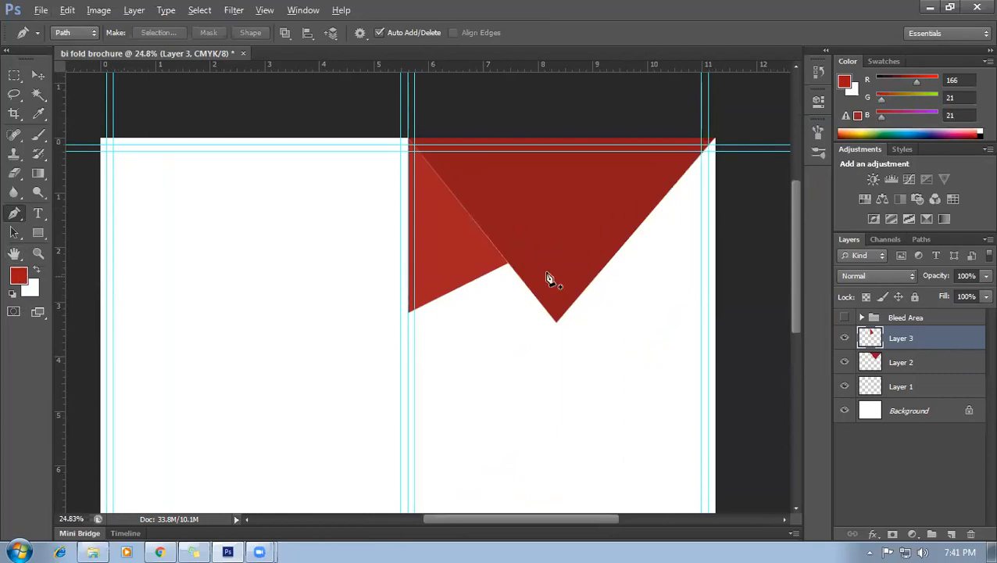
pyautogui.scroll(-1, 548, 276)
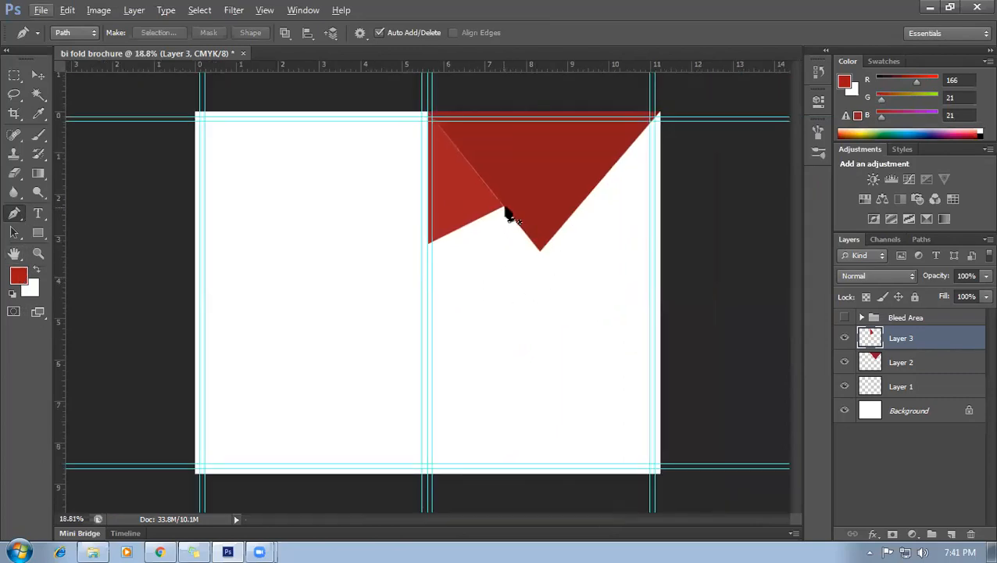
pyautogui.scroll(2, 509, 216)
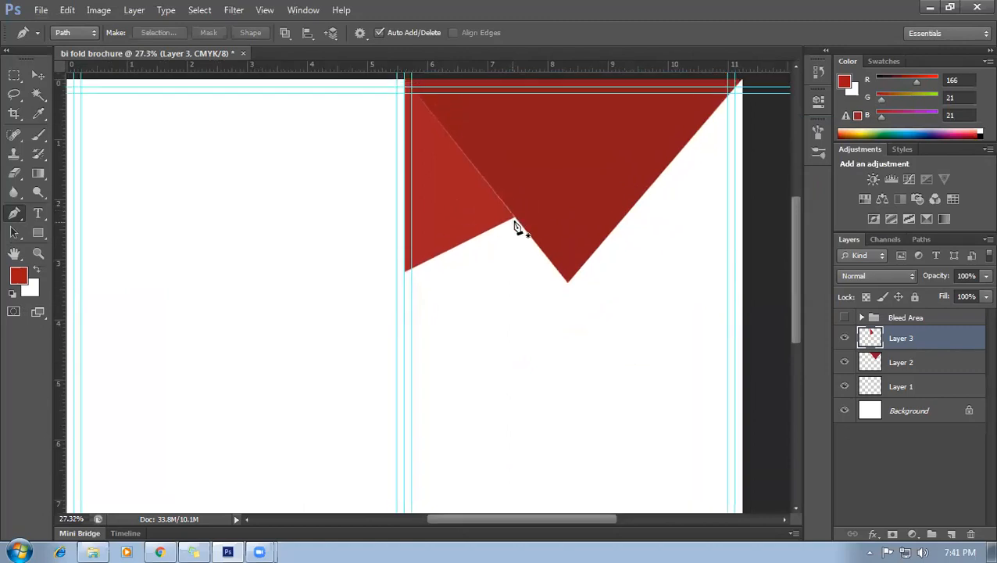
pyautogui.click(515, 219)
pyautogui.scroll(2, 540, 211)
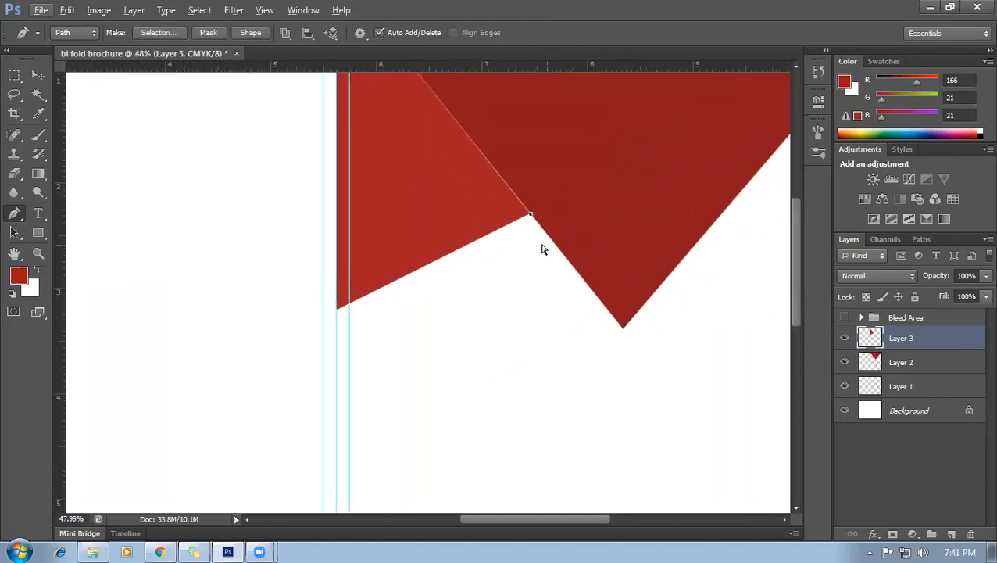
pyautogui.scroll(2, 536, 223)
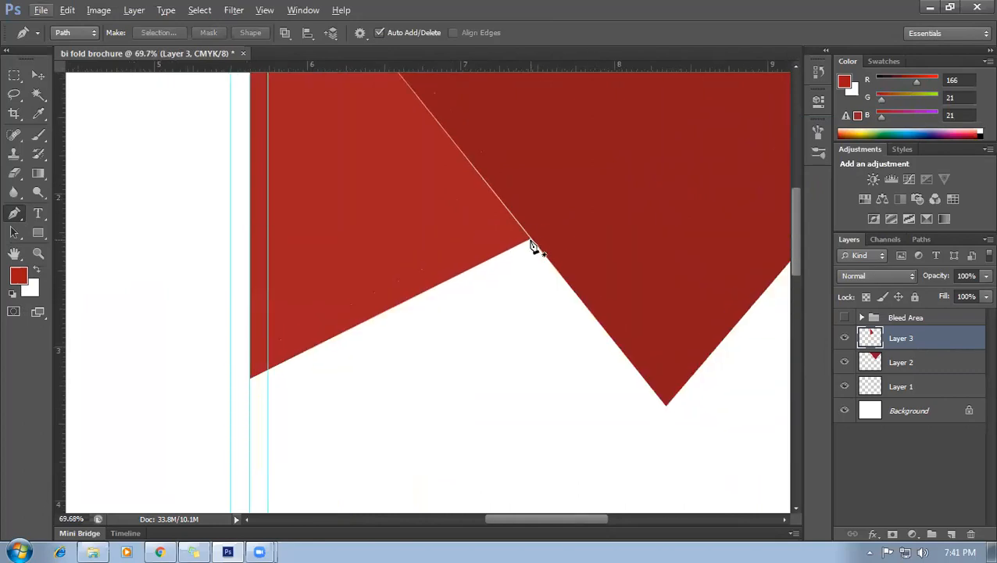
pyautogui.click(532, 238)
pyautogui.click(251, 377)
# Continue the path down the fold guide and connect it to the dark triangle's tip.
pyautogui.scroll(-2, 286, 384)
pyautogui.scroll(-2, 398, 335)
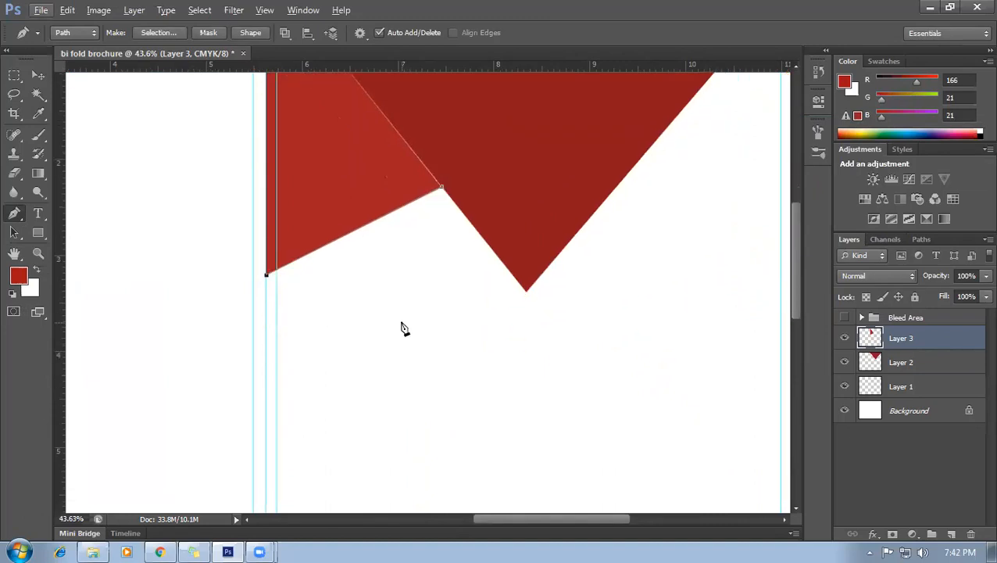
pyautogui.scroll(-1, 401, 328)
pyautogui.scroll(-1, 403, 336)
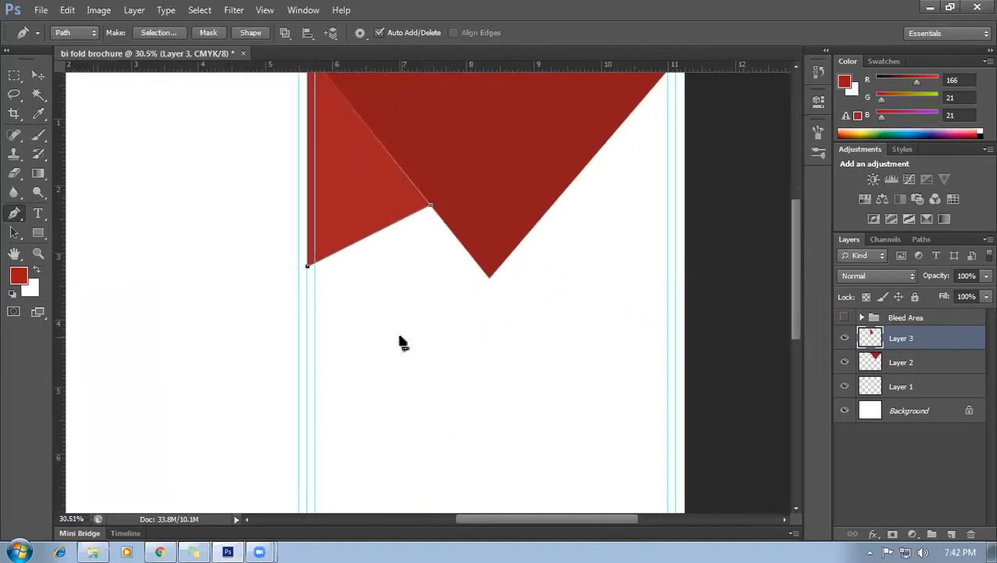
pyautogui.click(307, 421)
pyautogui.scroll(1, 491, 283)
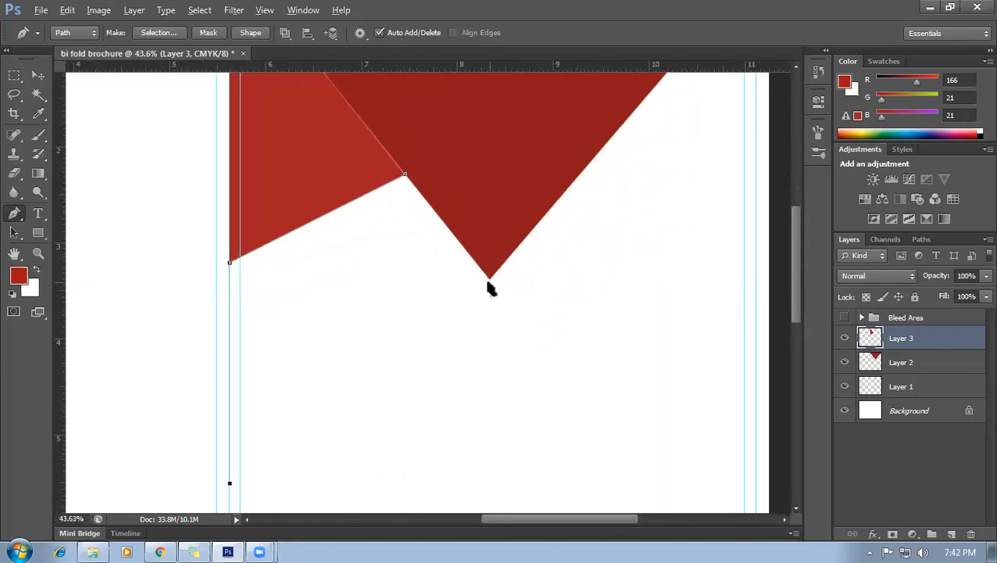
pyautogui.scroll(1, 491, 283)
pyautogui.click(491, 277)
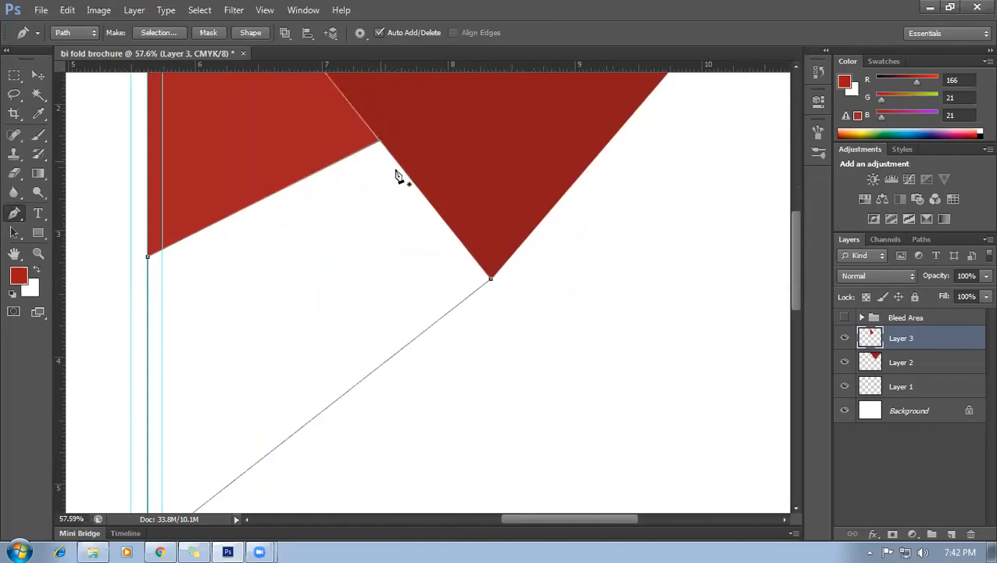
pyautogui.scroll(-1, 439, 303)
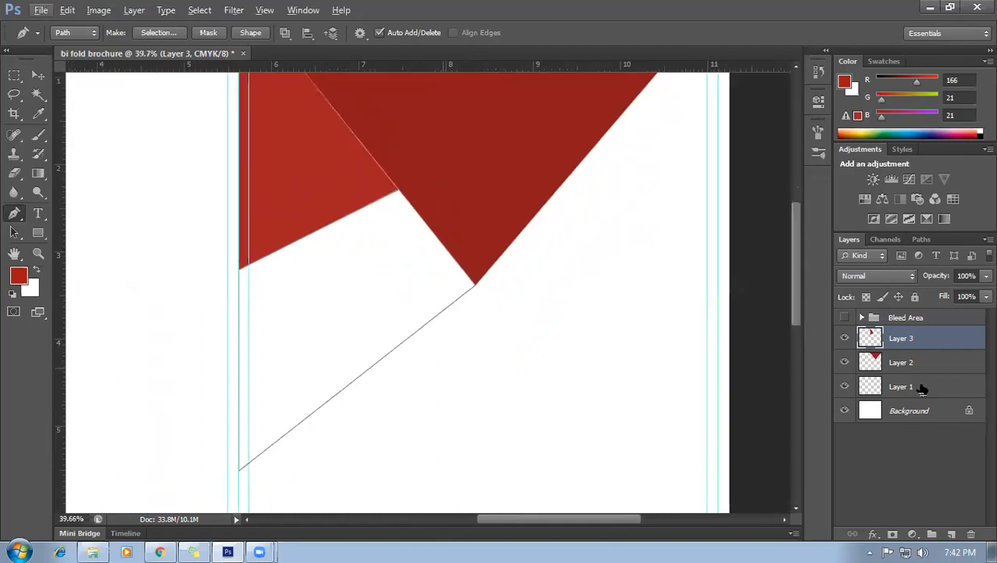
# On new Layer 4, fill the path selection with brownish grey (R95 G79 B79), deselect, and fit the page.
pyautogui.click(953, 534)
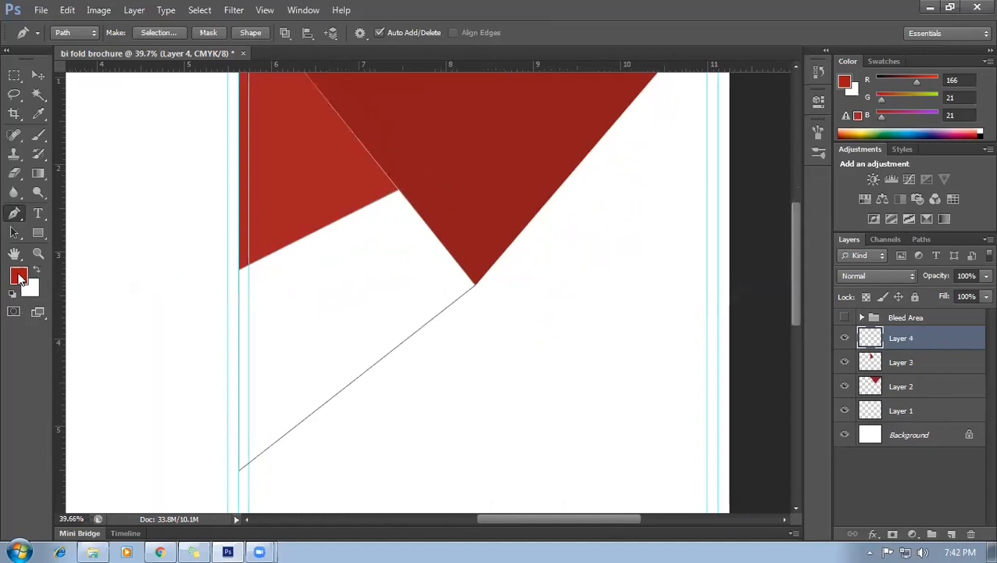
pyautogui.click(20, 276)
pyautogui.click(702, 275)
pyautogui.click(981, 150)
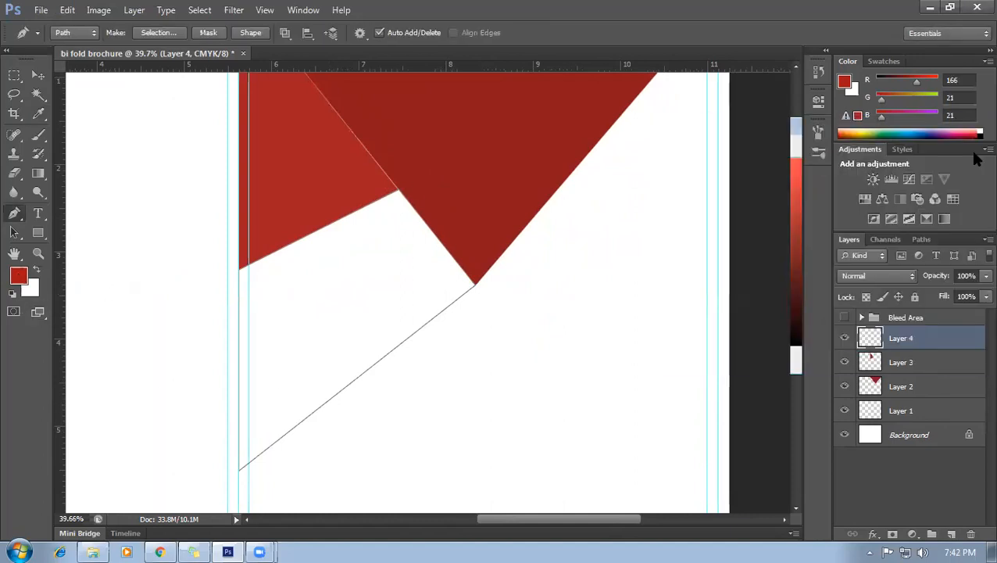
pyautogui.hotkey('alt', 'BackSpace')
pyautogui.hotkey('ctrl', 'z')
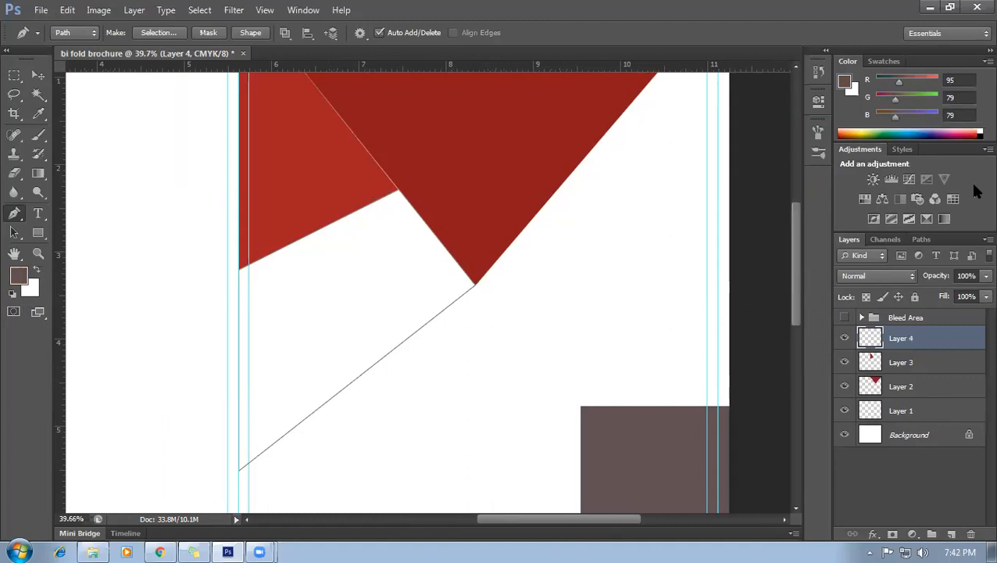
pyautogui.hotkey('ctrl', 'Return')
pyautogui.hotkey('alt', 'BackSpace')
pyautogui.hotkey('ctrl', 'd')
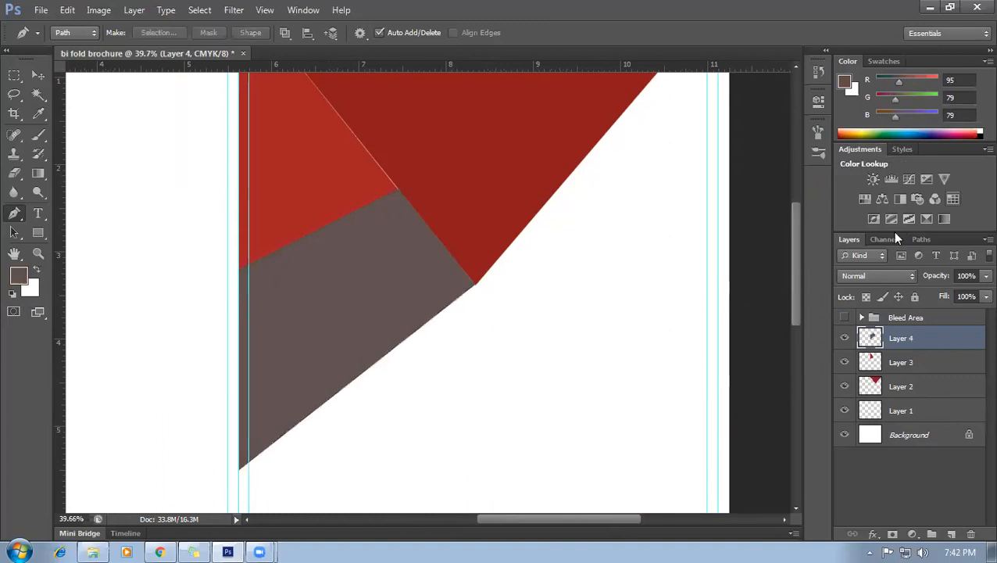
pyautogui.hotkey('ctrl', '0')
pyautogui.scroll(1, 624, 341)
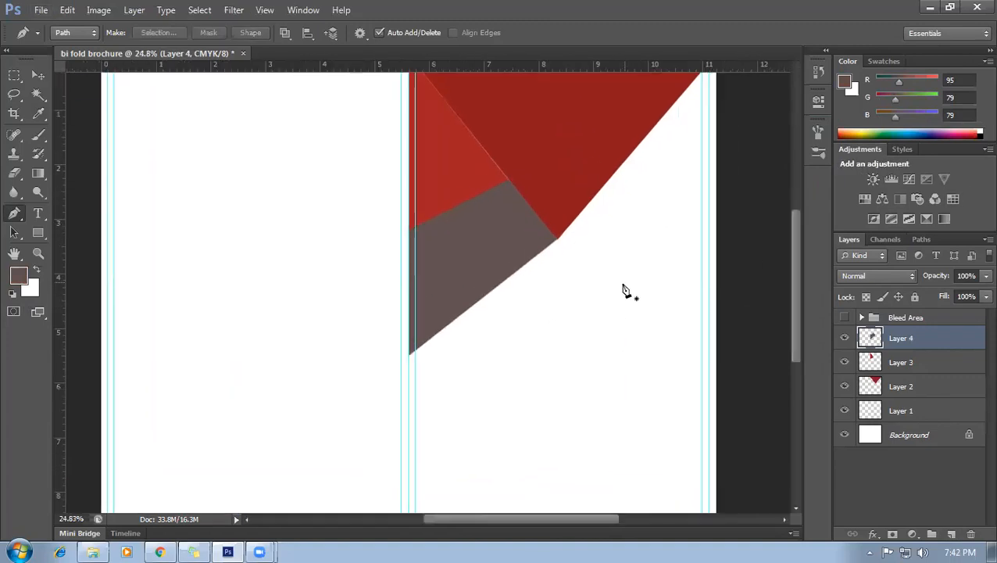
# Rotate the grey shape by about 4 degrees with Free Transform.
pyautogui.click(39, 75)
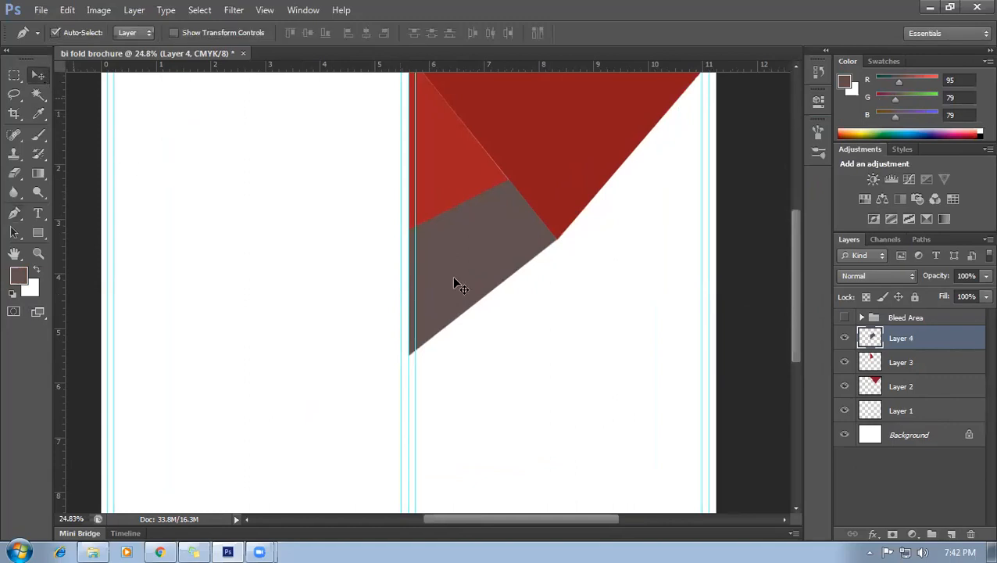
pyautogui.hotkey('ctrl', 't')
pyautogui.moveTo(409, 355); pyautogui.dragTo(407, 383)
pyautogui.scroll(1, 437, 252)
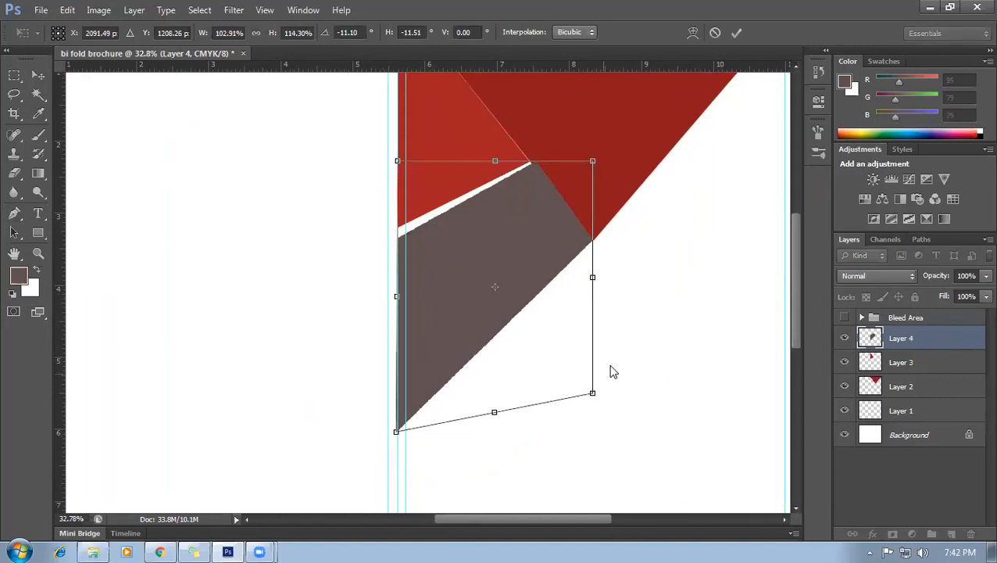
pyautogui.hotkey('alt', 'space')
pyautogui.click(490, 281)
pyautogui.press('Return')
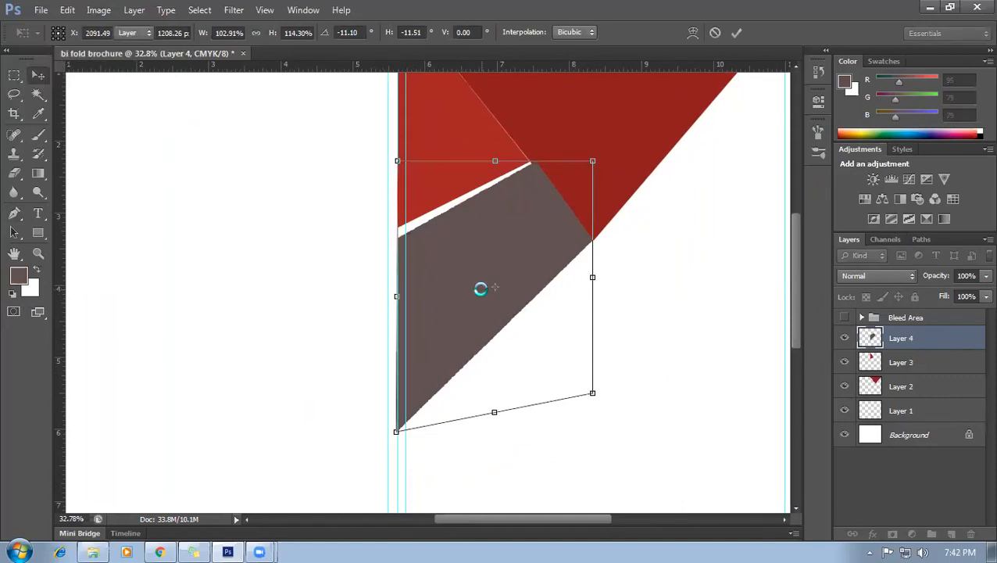
# Skew the lighter red wedge down to close the white gap, and stretch it slightly wider and taller.
pyautogui.click(432, 213)
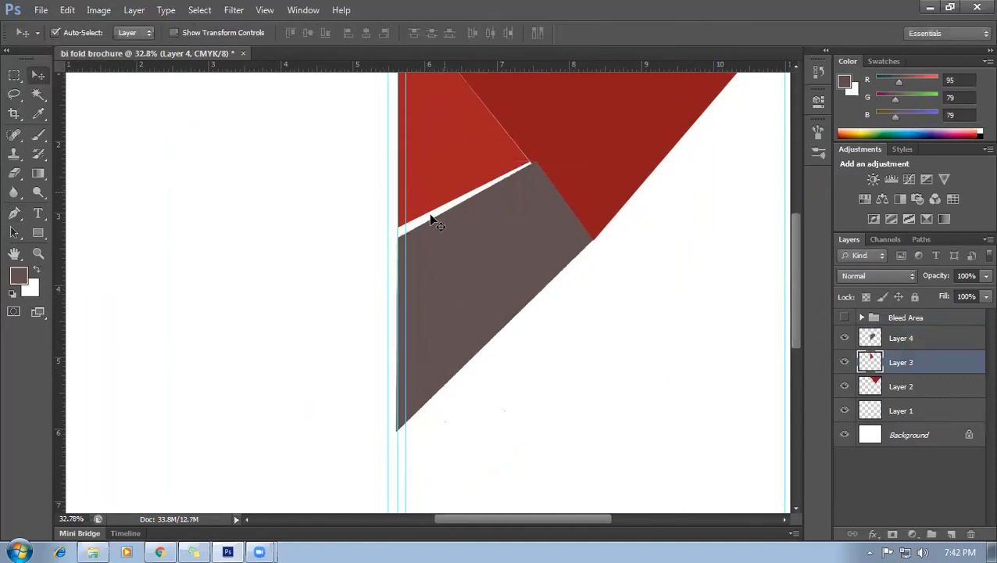
pyautogui.hotkey('ctrl', 't')
pyautogui.scroll(1, 409, 244)
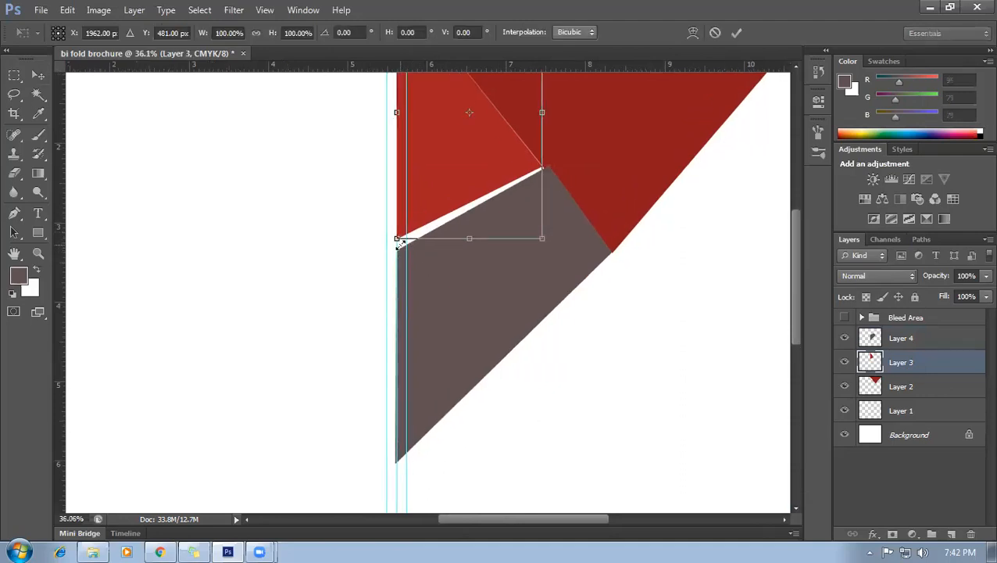
pyautogui.moveTo(397, 240); pyautogui.dragTo(397, 249)
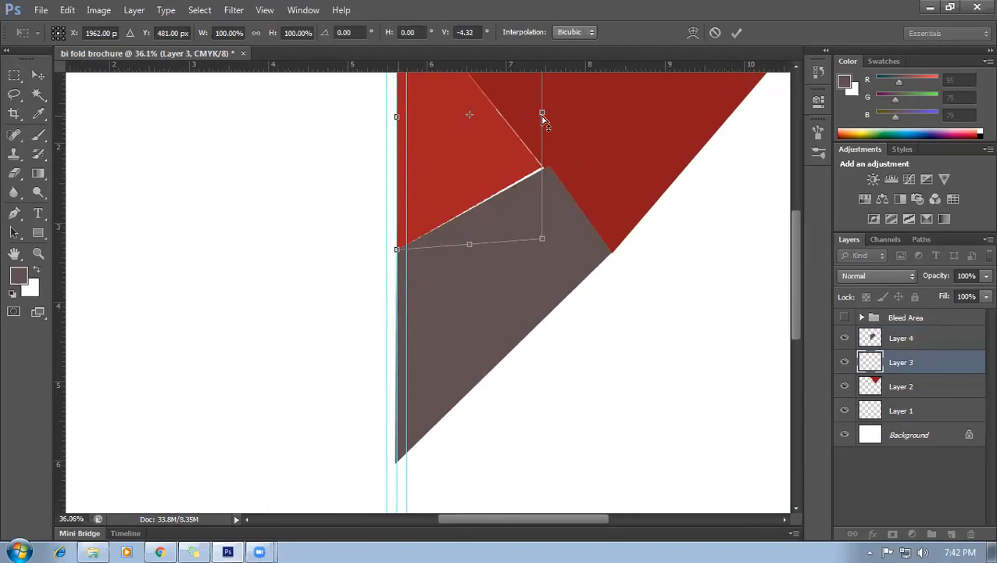
pyautogui.moveTo(546, 111); pyautogui.dragTo(546, 112)
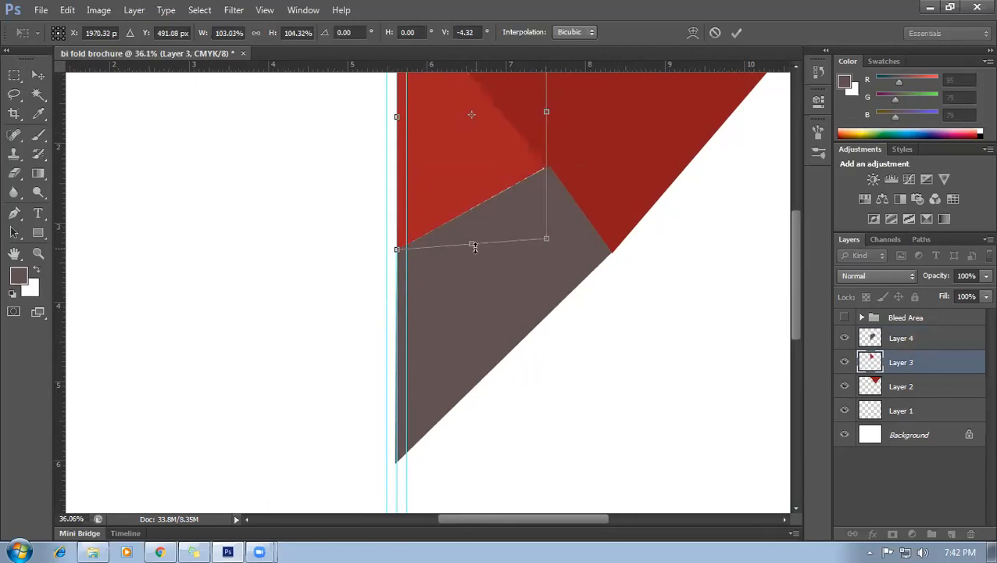
pyautogui.moveTo(474, 247); pyautogui.dragTo(474, 249)
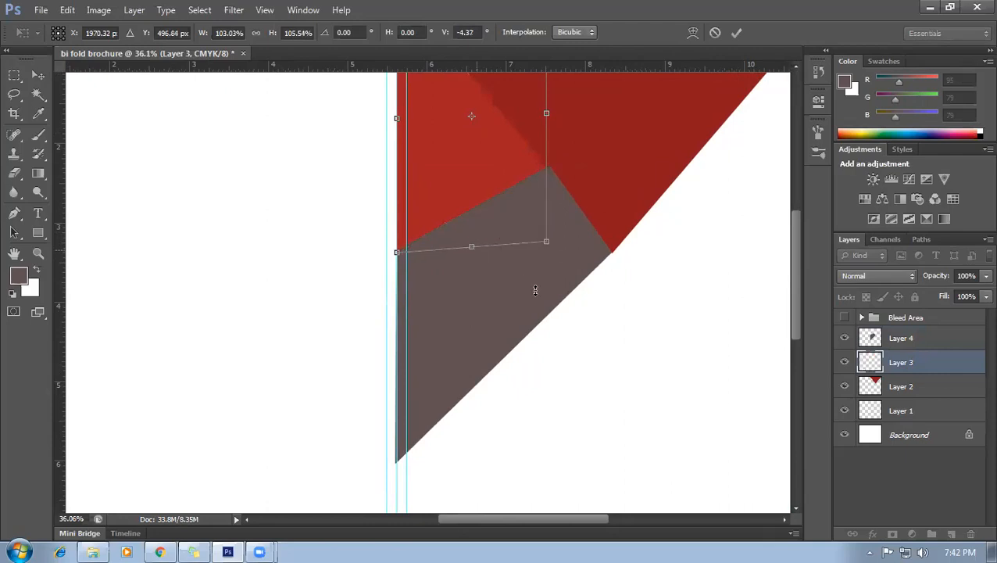
pyautogui.press('Return')
# Shrink the grey shape slightly toward the top-left.
pyautogui.click(531, 280)
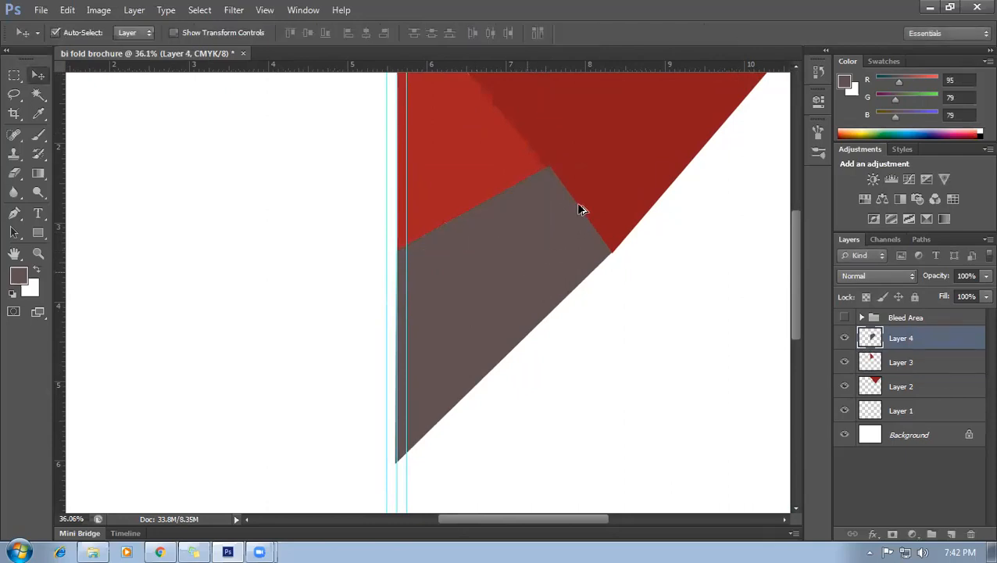
pyautogui.scroll(1, 576, 205)
pyautogui.scroll(2, 510, 260)
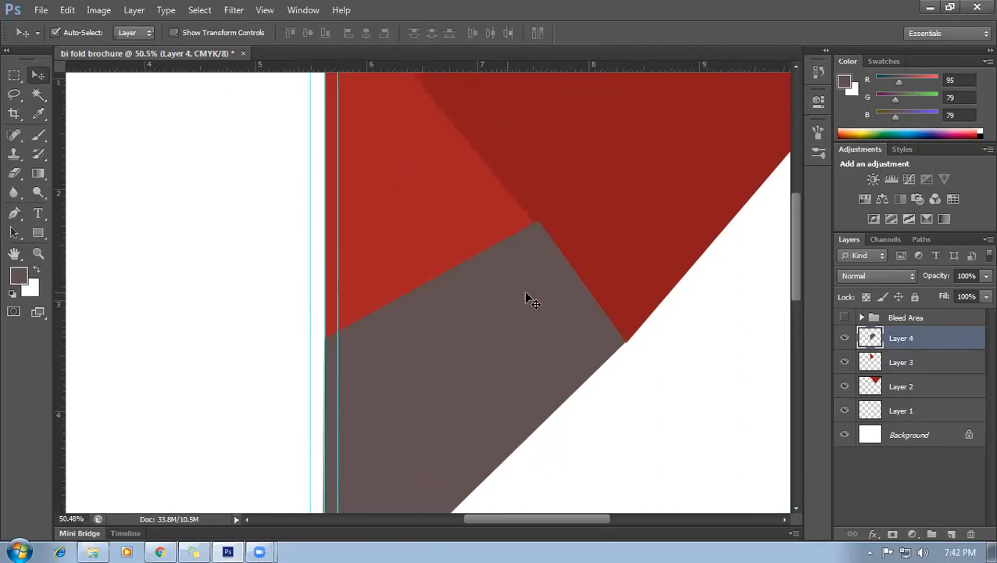
pyautogui.hotkey('ctrl', 't')
pyautogui.moveTo(630, 217); pyautogui.dragTo(625, 220)
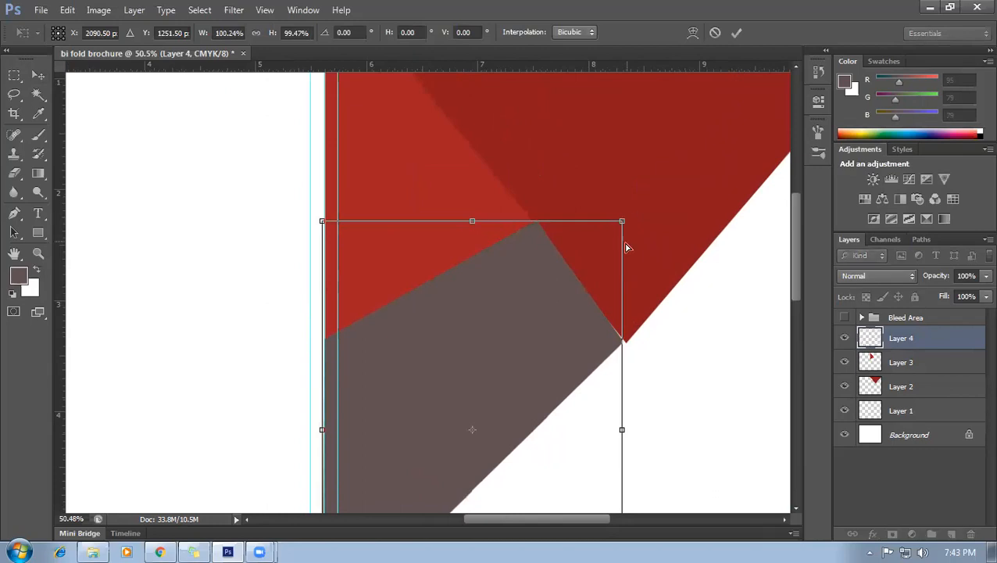
pyautogui.press('Return')
# Widen the lighter red piece on Layer 3 slightly to the right.
pyautogui.scroll(5, 596, 234)
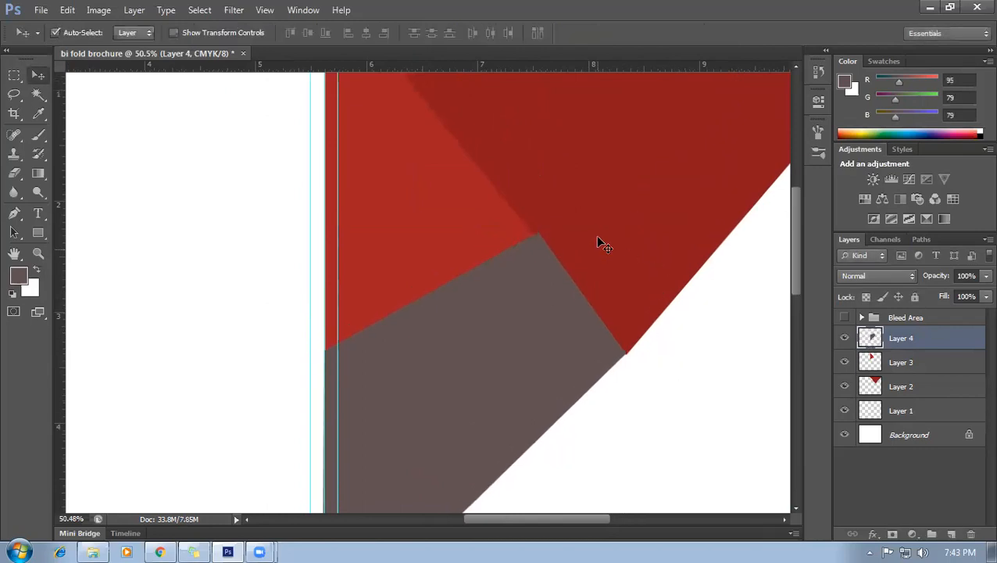
pyautogui.click(514, 307)
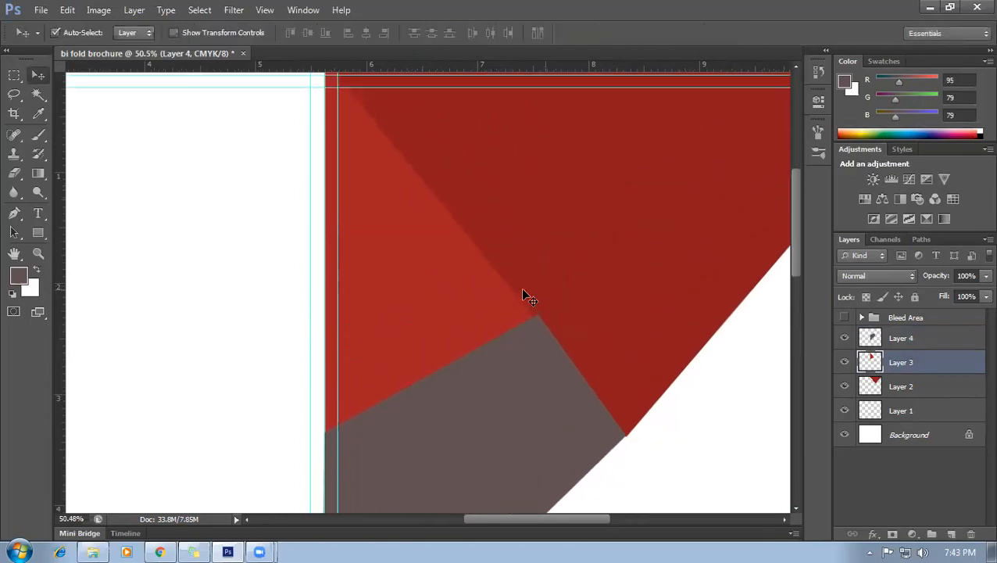
pyautogui.hotkey('ctrl', 't')
pyautogui.moveTo(535, 250); pyautogui.dragTo(541, 250)
pyautogui.press('Return')
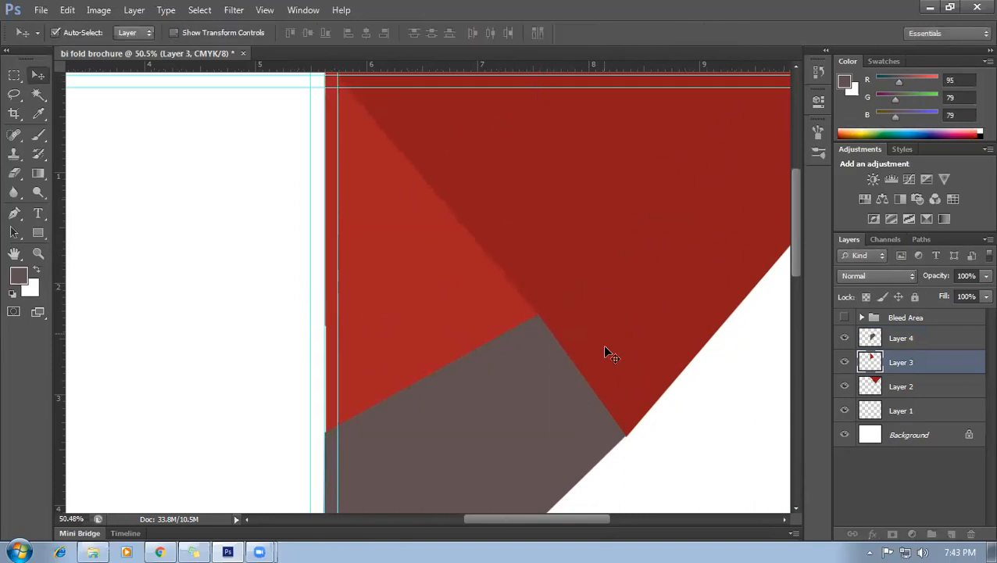
pyautogui.scroll(-4, 637, 401)
pyautogui.scroll(1, 564, 283)
pyautogui.scroll(-1, 570, 289)
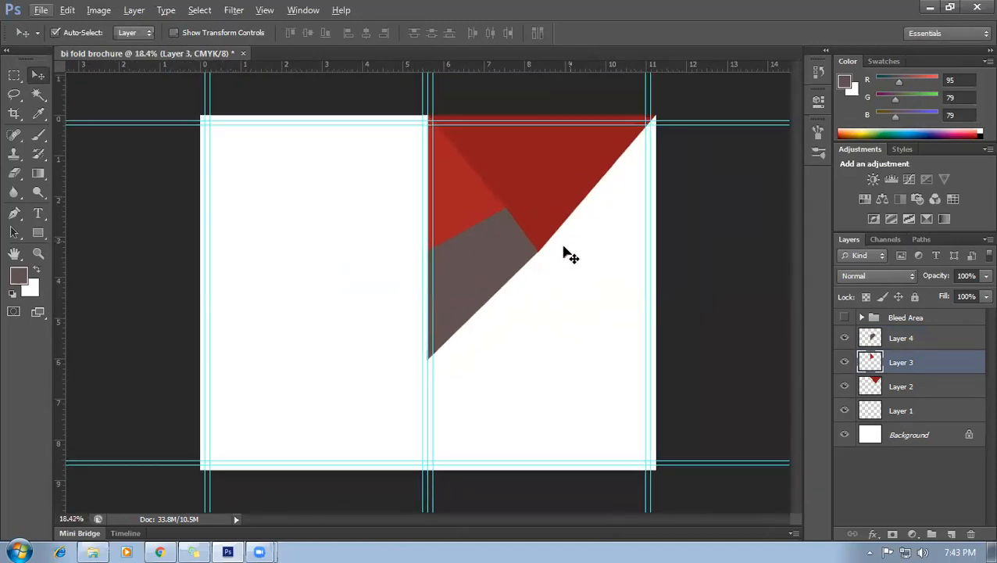
# On new Layer 5, start a Pen path at the page's top-right corner and anchor it where the diagonal meets the fold.
pyautogui.click(30, 213)
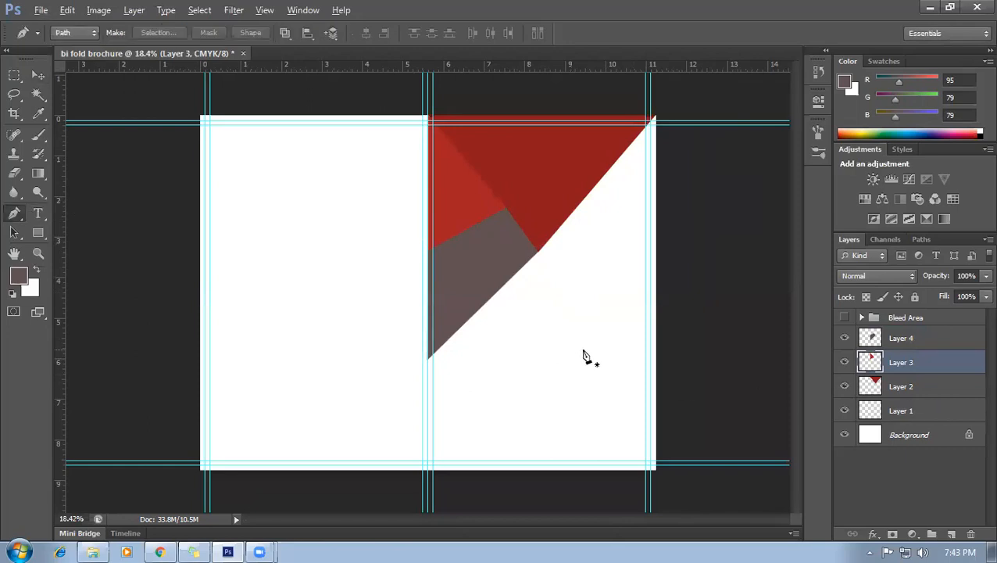
pyautogui.scroll(-1, 607, 383)
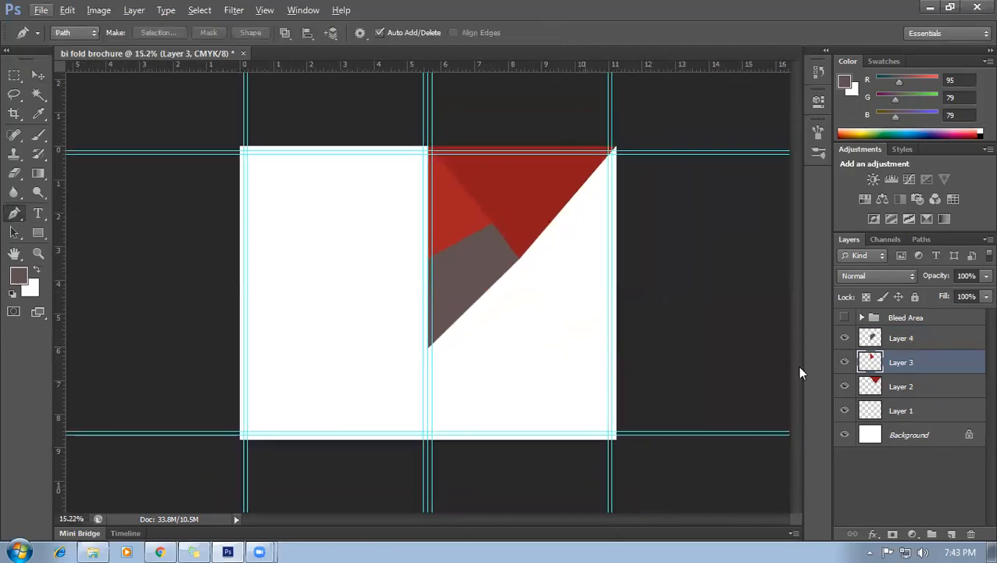
pyautogui.click(951, 533)
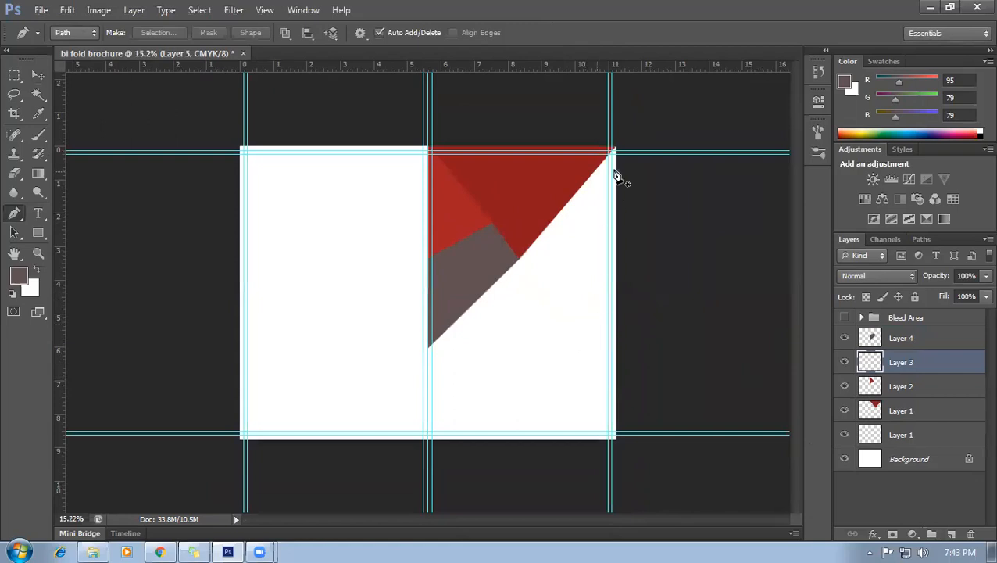
pyautogui.scroll(1, 617, 169)
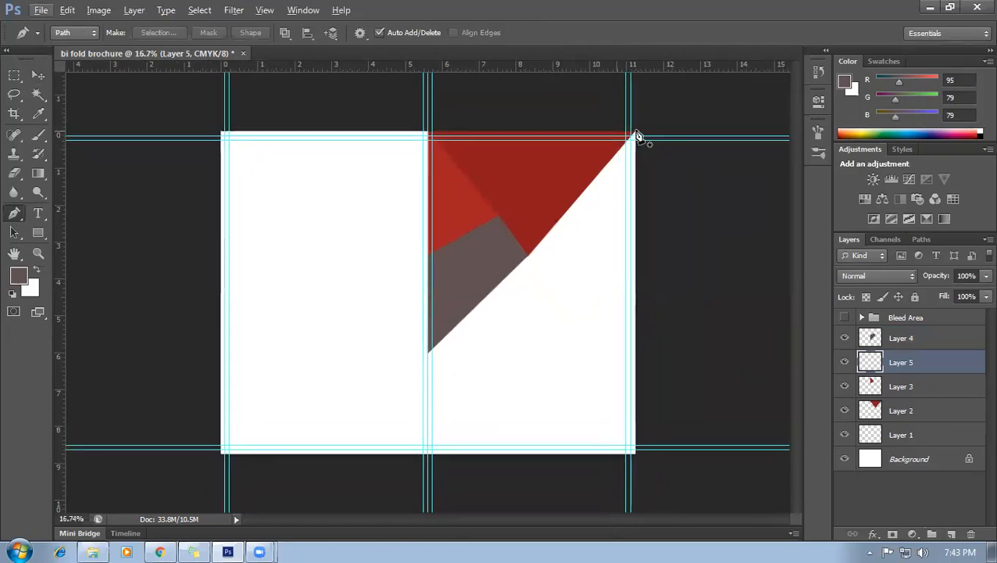
pyautogui.click(634, 135)
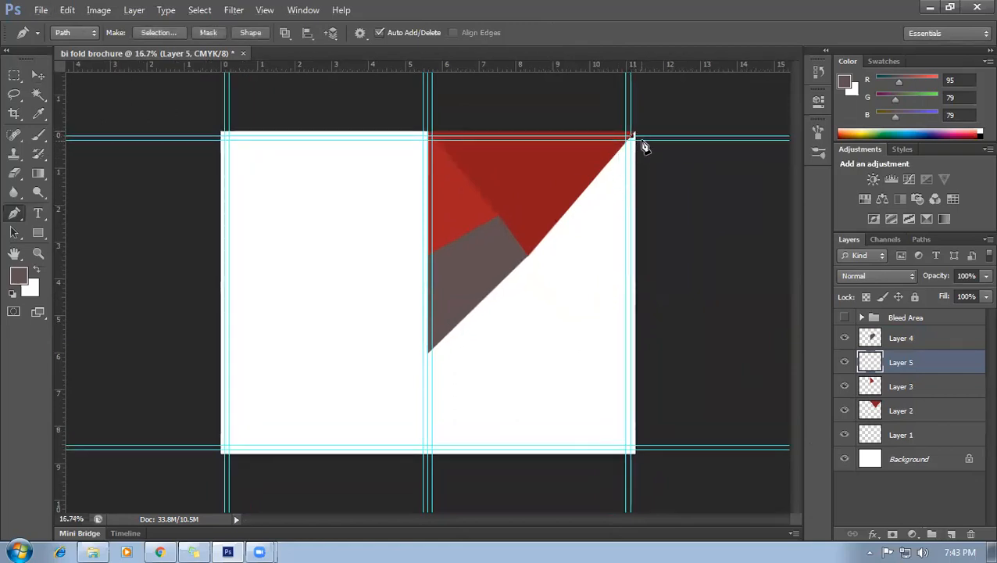
pyautogui.scroll(3, 648, 118)
pyautogui.scroll(2, 764, 162)
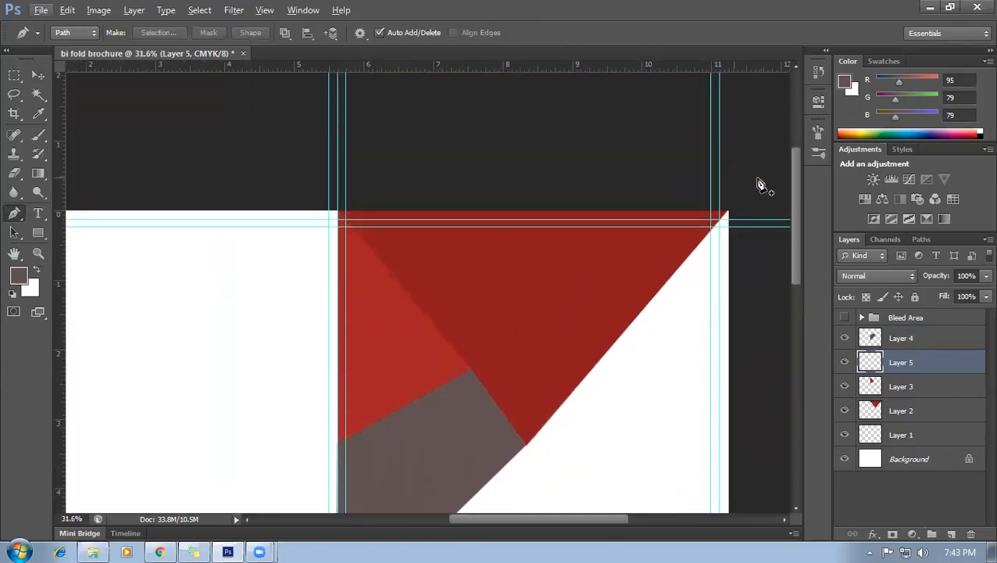
pyautogui.click(722, 220)
pyautogui.hotkey('ctrl', 'z')
pyautogui.scroll(-4, 630, 302)
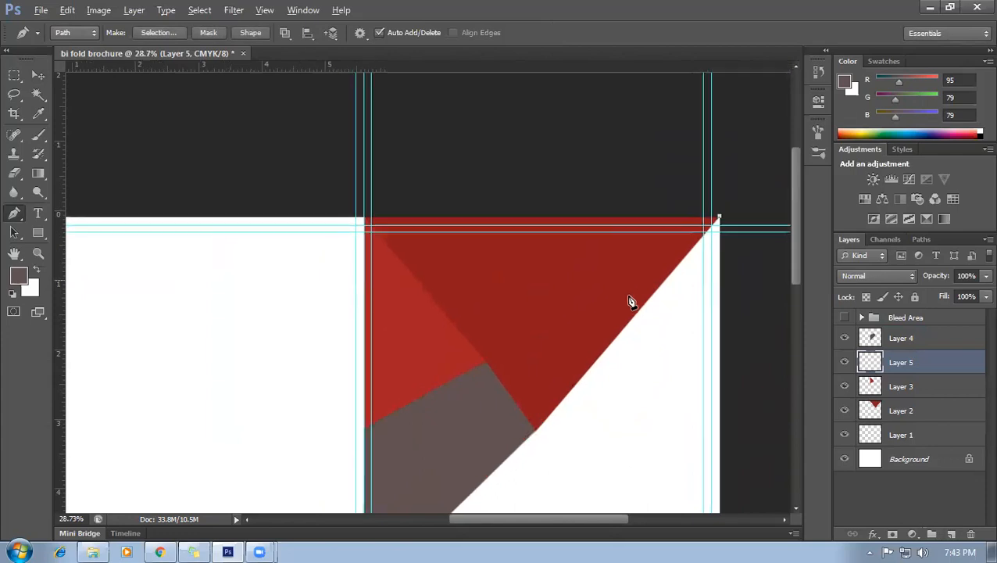
pyautogui.click(428, 352)
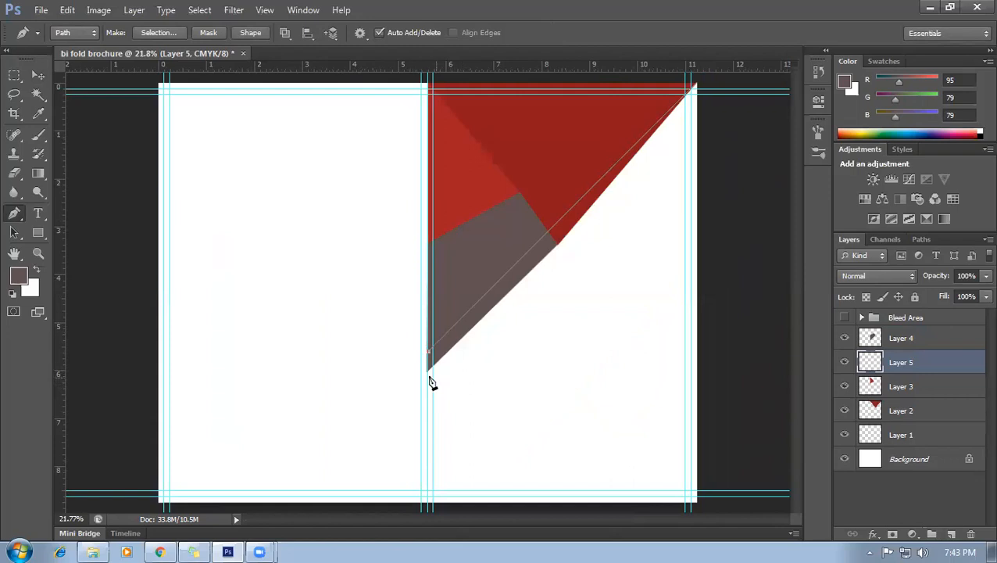
# Extend the path down the fold to the bottom-right corner, close it, and convert it to a selection.
pyautogui.scroll(-1, 432, 383)
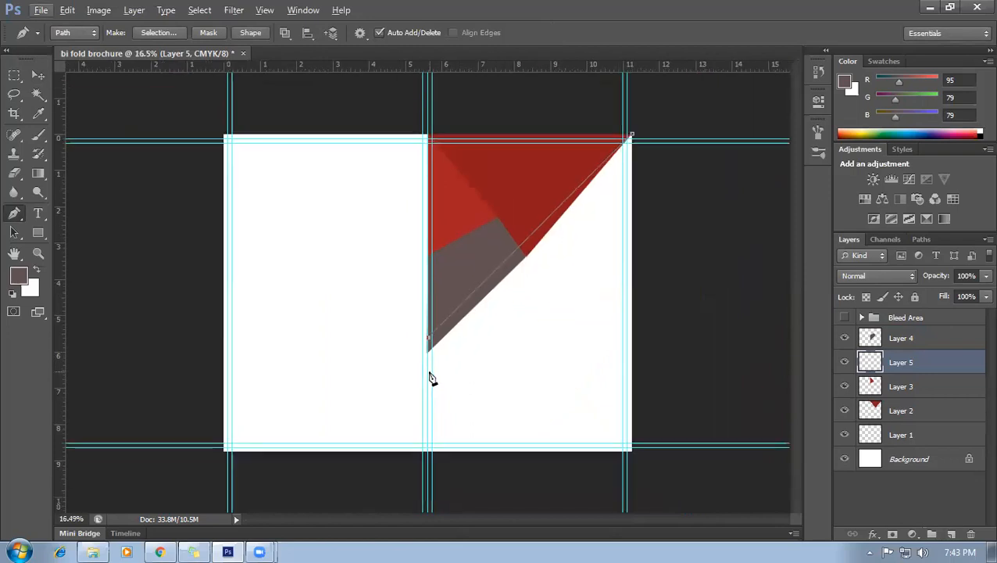
pyautogui.scroll(2, 427, 451)
pyautogui.click(429, 441)
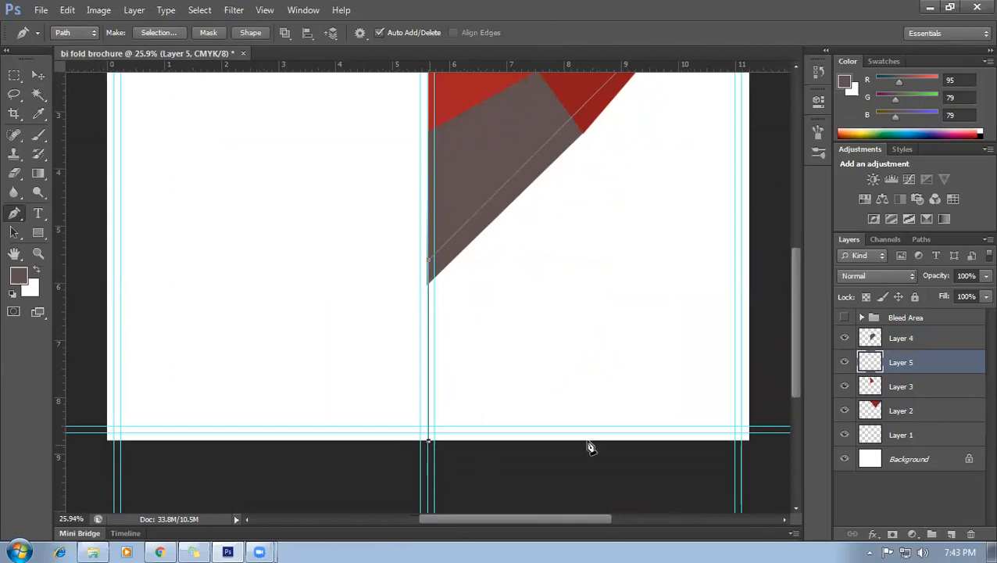
pyautogui.click(748, 441)
pyautogui.scroll(1, 756, 419)
pyautogui.scroll(-2, 755, 373)
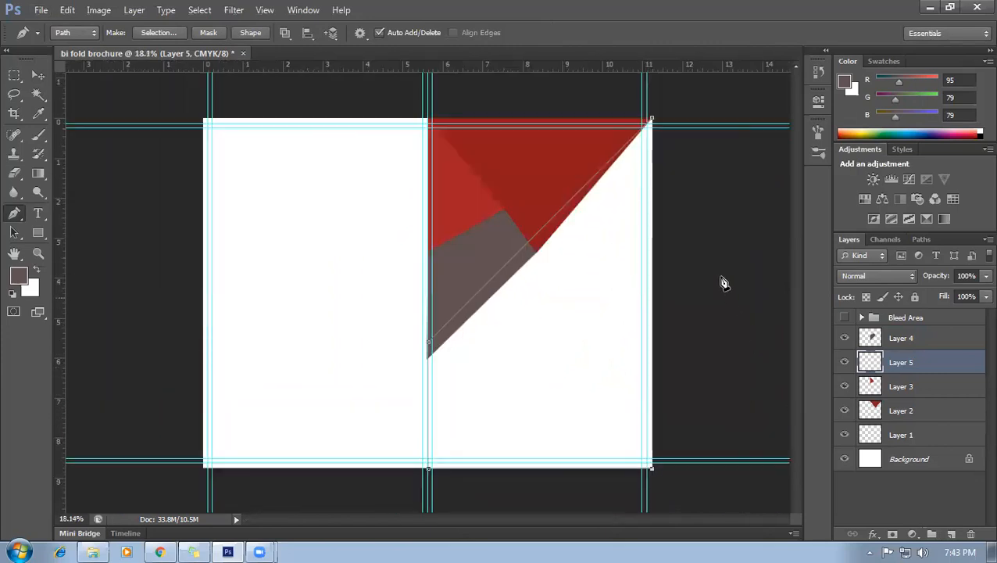
pyautogui.click(653, 124)
pyautogui.hotkey('ctrl', 'Return')
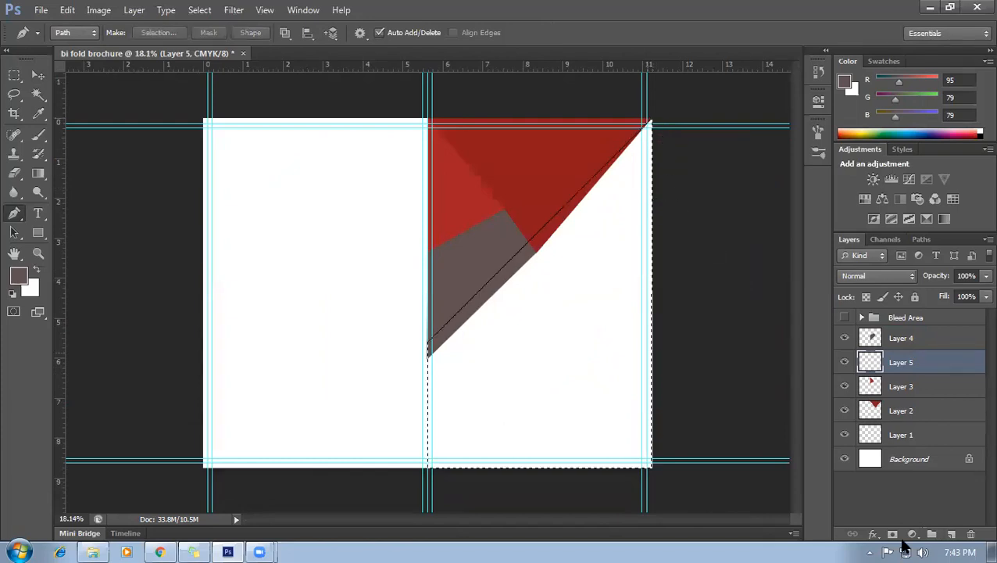
pyautogui.click(844, 366)
pyautogui.click(844, 366)
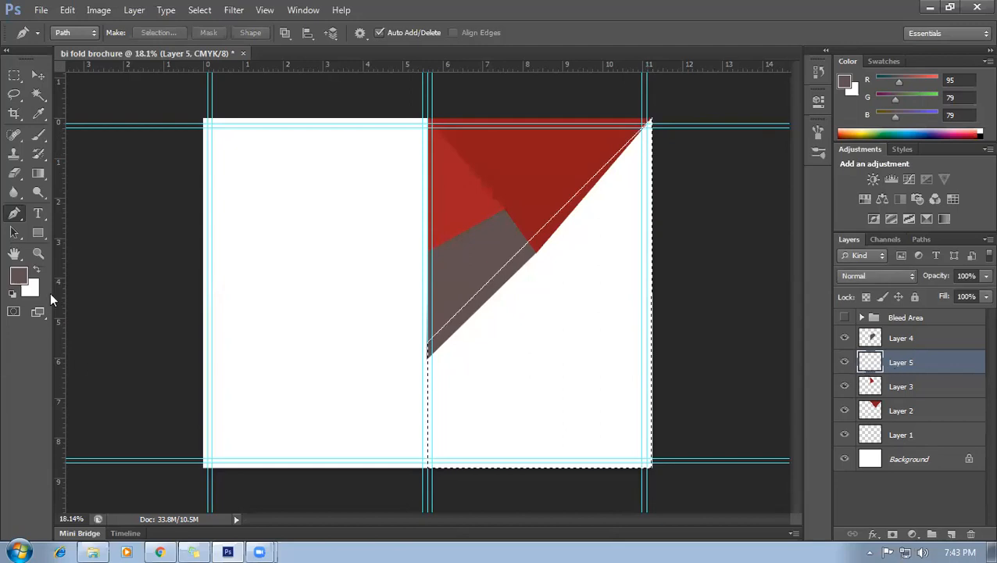
# Fill the selection with dark charcoal #302f2f and deselect.
pyautogui.click(19, 275)
pyautogui.click(669, 310)
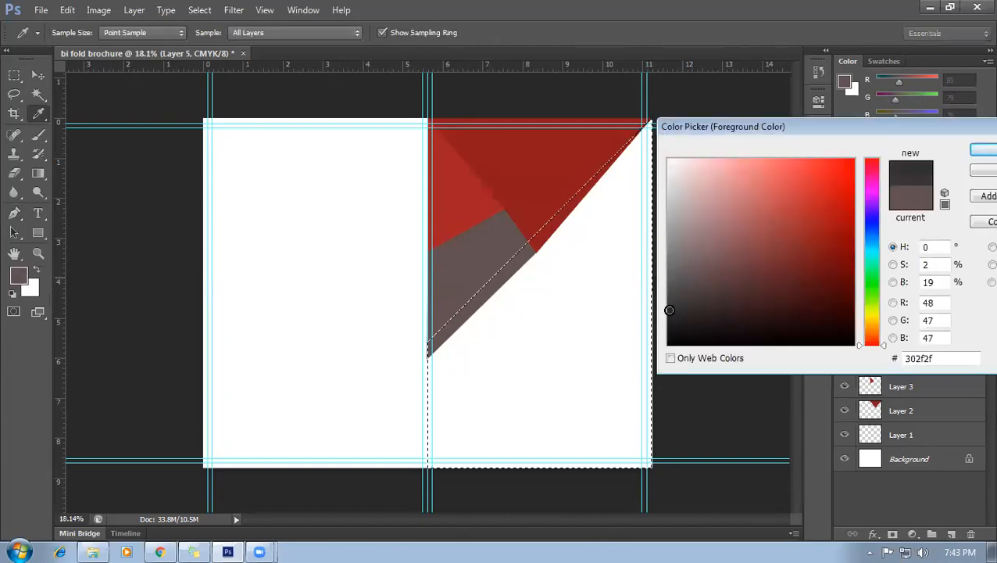
pyautogui.click(977, 153)
pyautogui.press('p')
pyautogui.hotkey('alt', 'BackSpace')
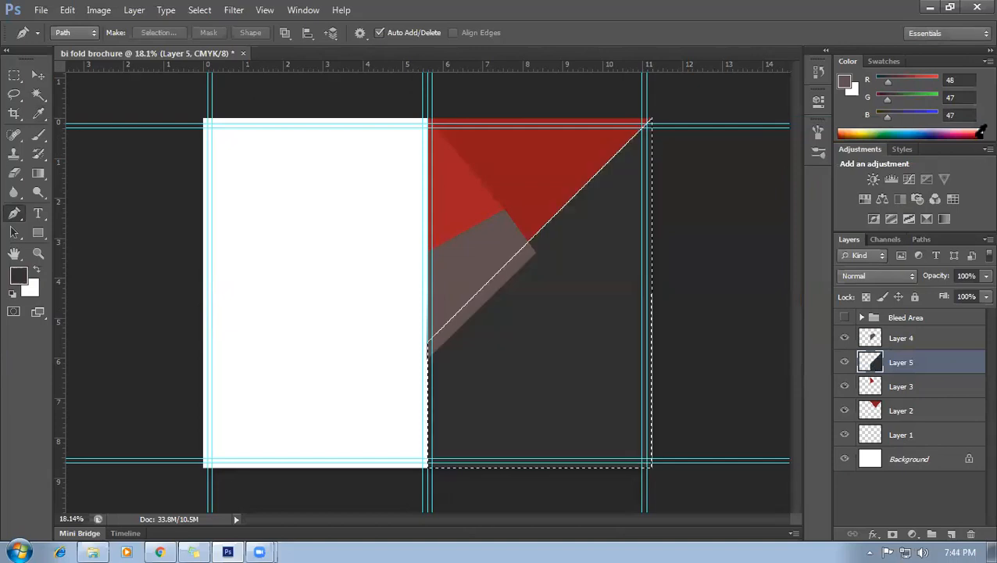
pyautogui.hotkey('ctrl', 'd')
pyautogui.scroll(1, 594, 238)
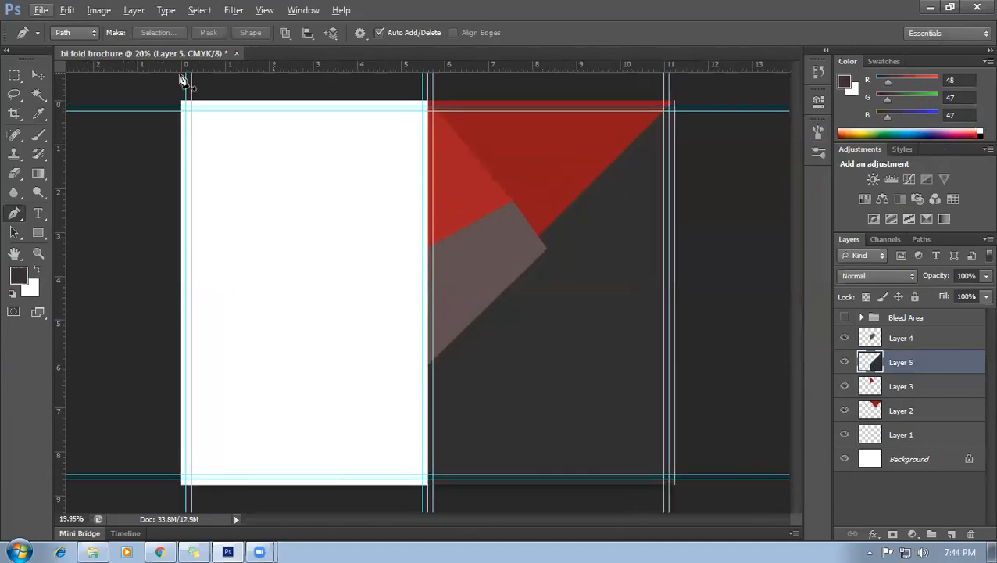
# Delete the grey shape (Layer 4) and the lighter red piece (Layer 3), then add an empty Layer 6.
pyautogui.click(38, 75)
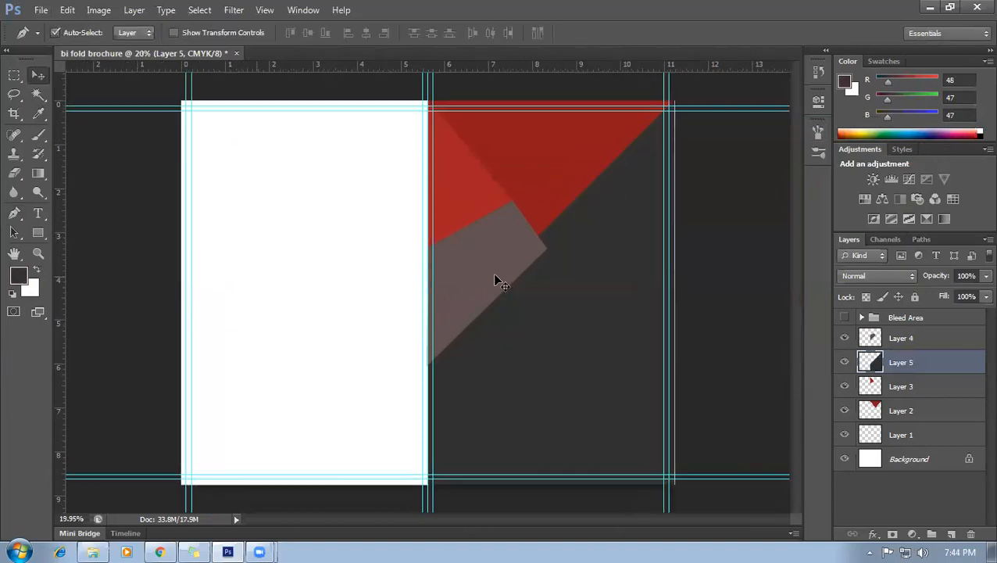
pyautogui.moveTo(492, 268); pyautogui.dragTo(580, 356)
pyautogui.press('Delete')
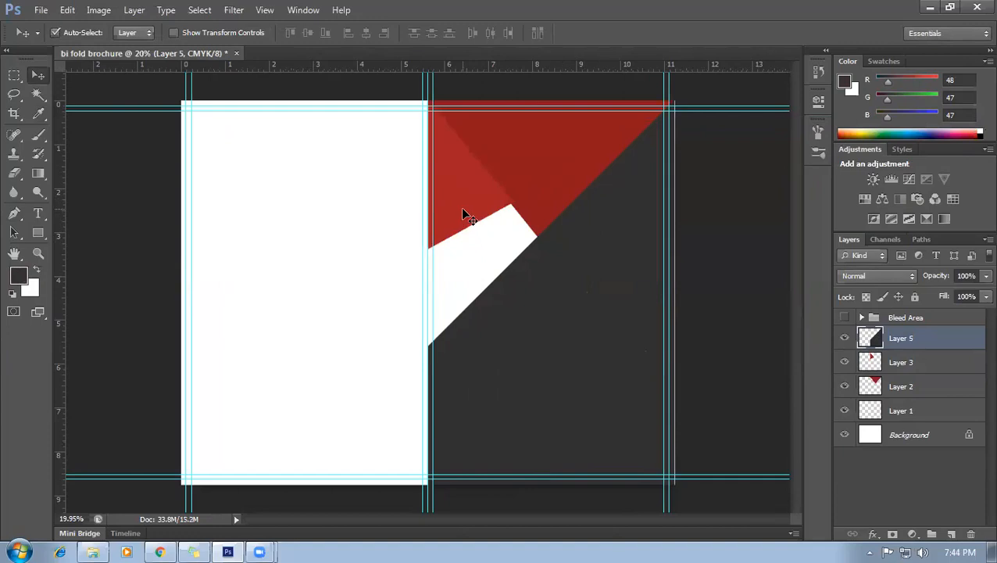
pyautogui.click(463, 210)
pyautogui.hotkey('ctrl', 't')
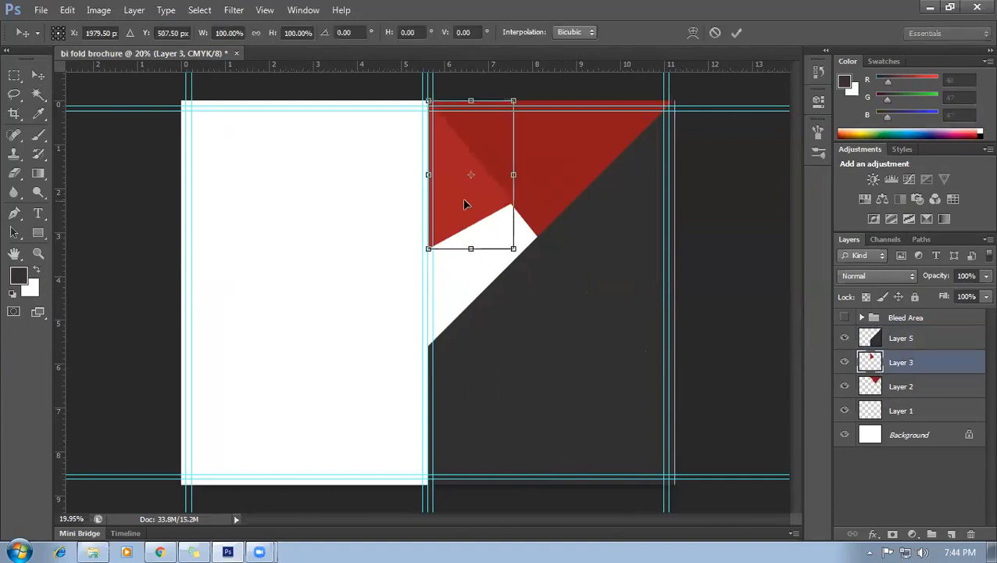
pyautogui.press('Return')
pyautogui.press('Delete')
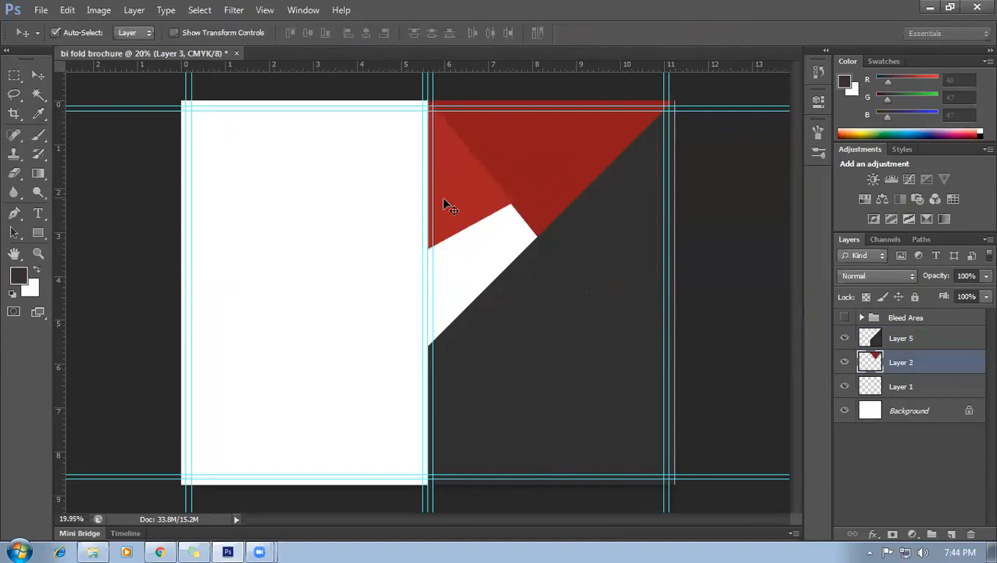
pyautogui.click(951, 534)
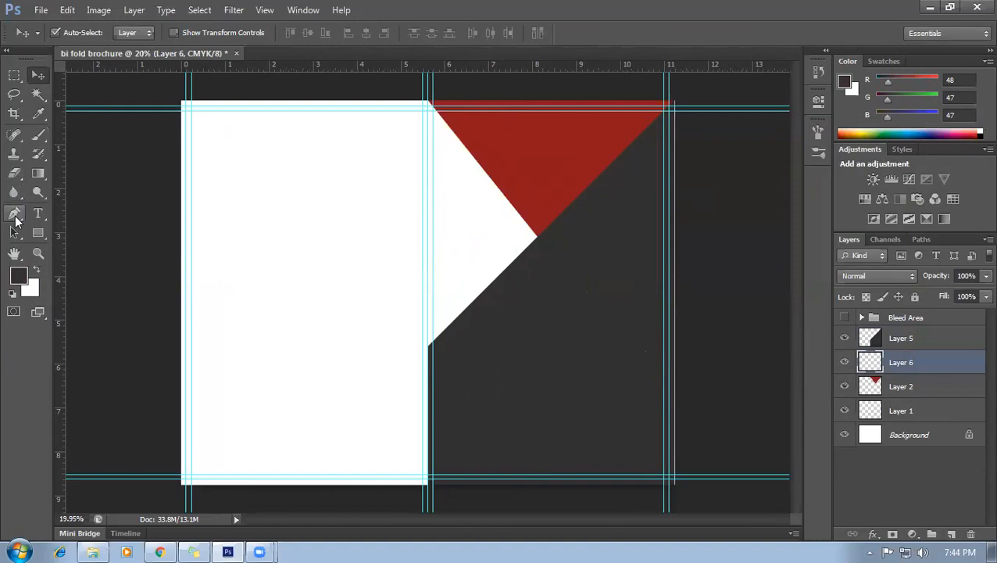
# Start a Pen path at the white triangle's top corner and add a point at its right corner.
pyautogui.click(14, 212)
pyautogui.scroll(2, 500, 173)
pyautogui.scroll(2, 488, 181)
pyautogui.scroll(2, 416, 185)
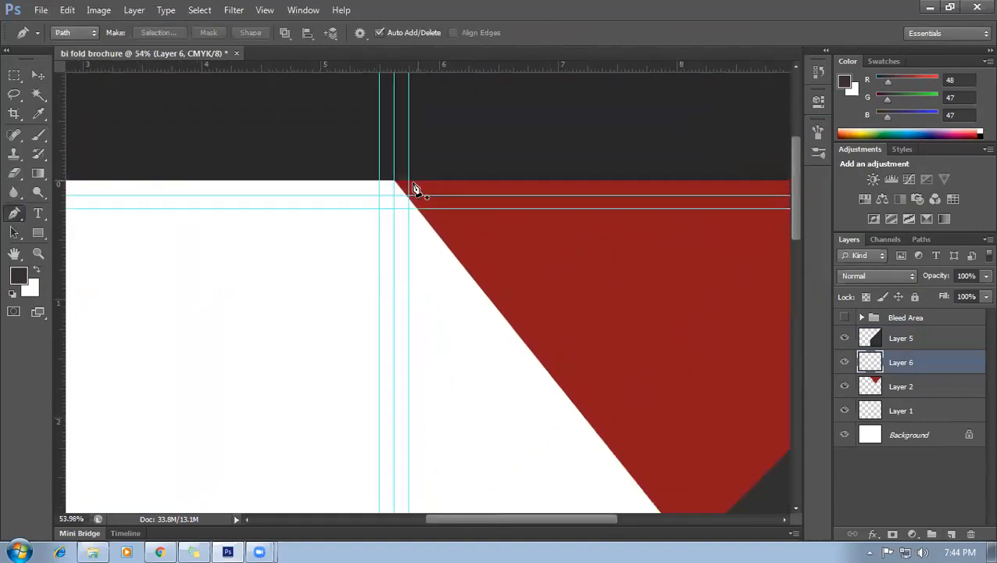
pyautogui.click(395, 182)
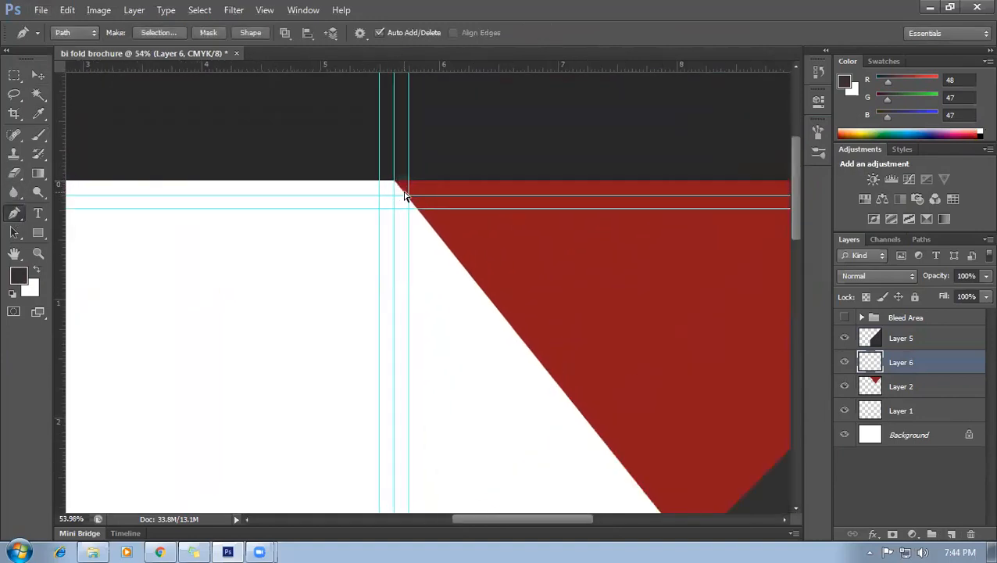
pyautogui.scroll(3, 405, 196)
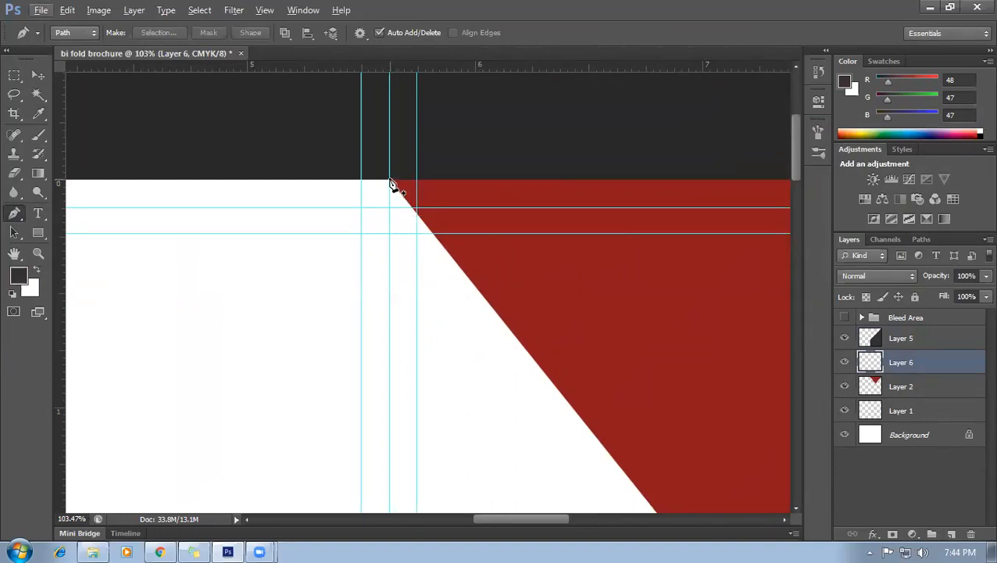
pyautogui.scroll(-4, 443, 236)
pyautogui.scroll(-3, 604, 320)
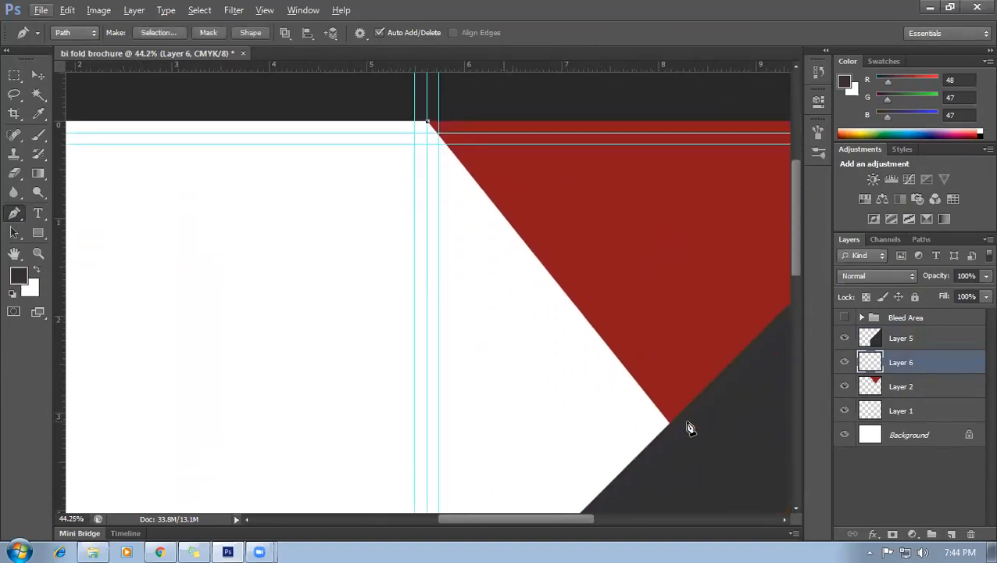
pyautogui.scroll(2, 688, 428)
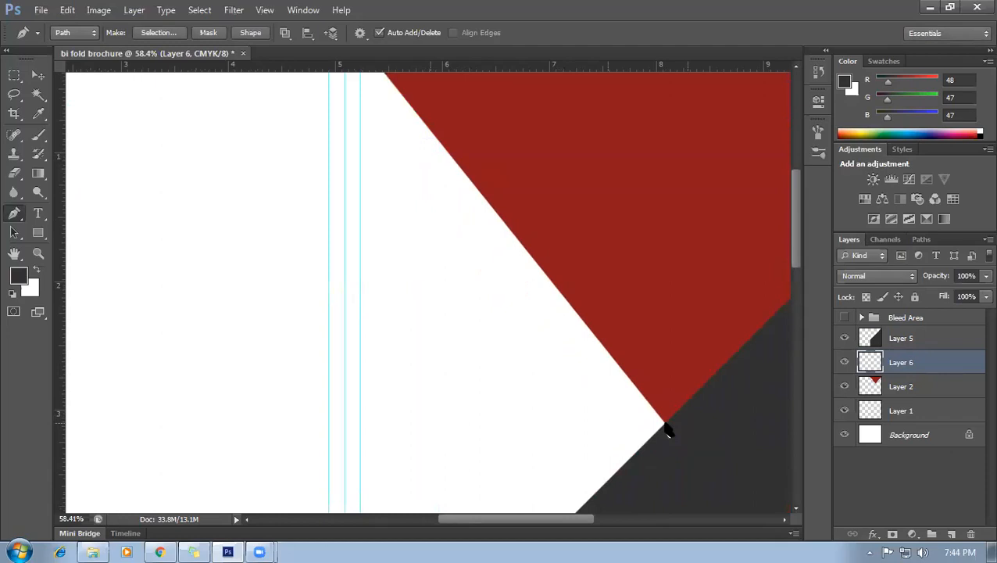
pyautogui.click(665, 424)
# Add the triangle's bottom corner, close the path, and convert it to a selection.
pyautogui.scroll(-3, 672, 435)
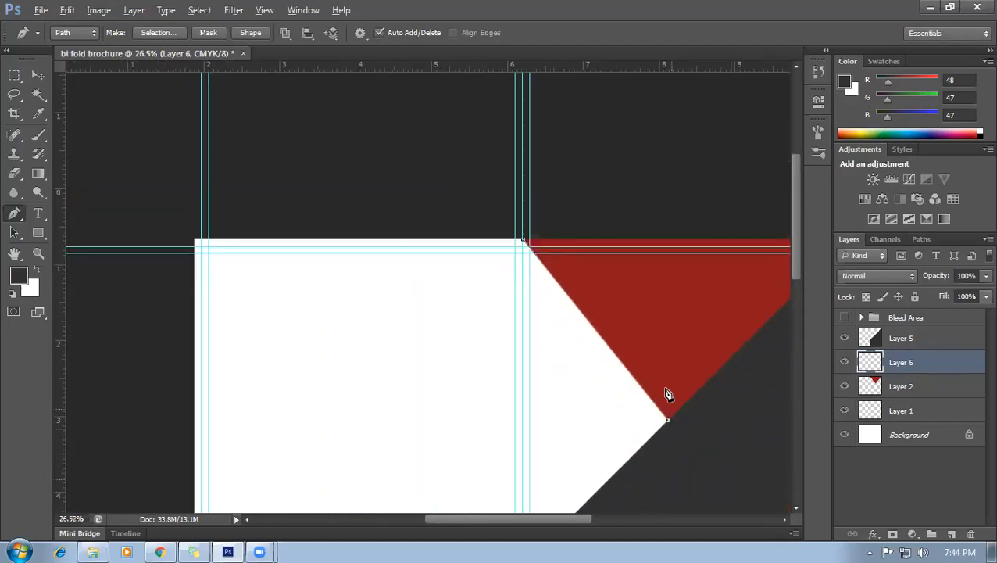
pyautogui.scroll(-4, 709, 236)
pyautogui.scroll(2, 534, 398)
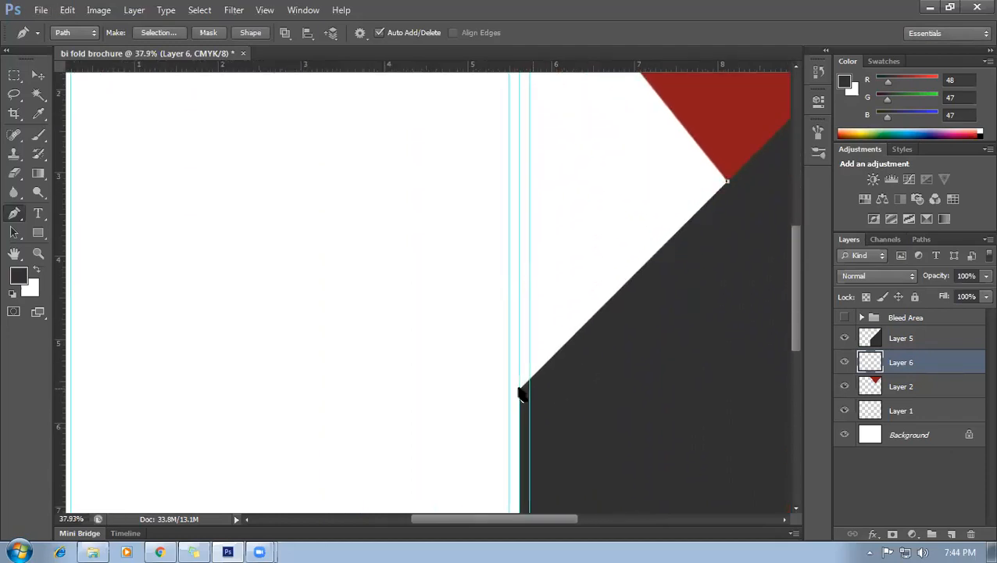
pyautogui.click(521, 402)
pyautogui.scroll(-2, 522, 398)
pyautogui.scroll(3, 517, 221)
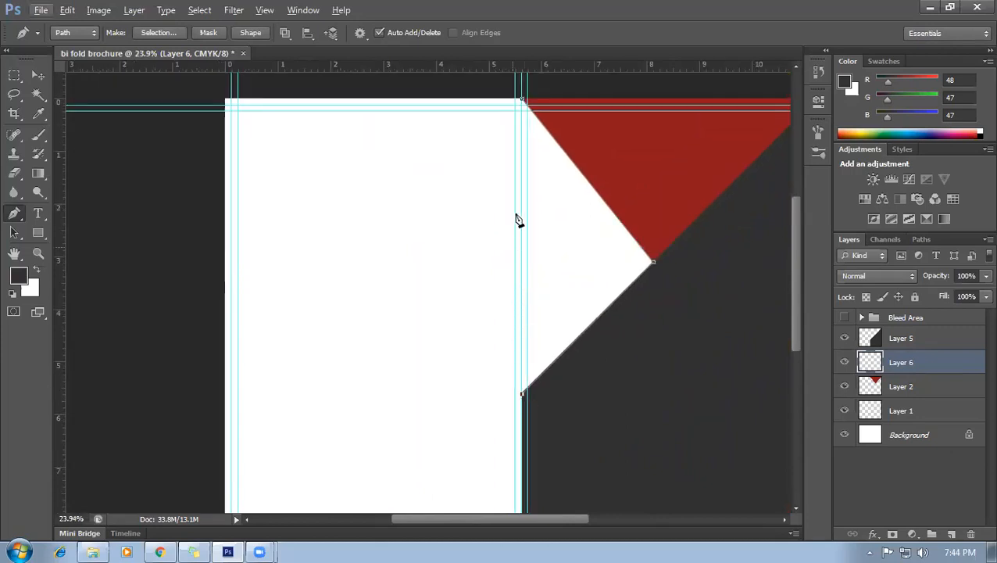
pyautogui.click(523, 147)
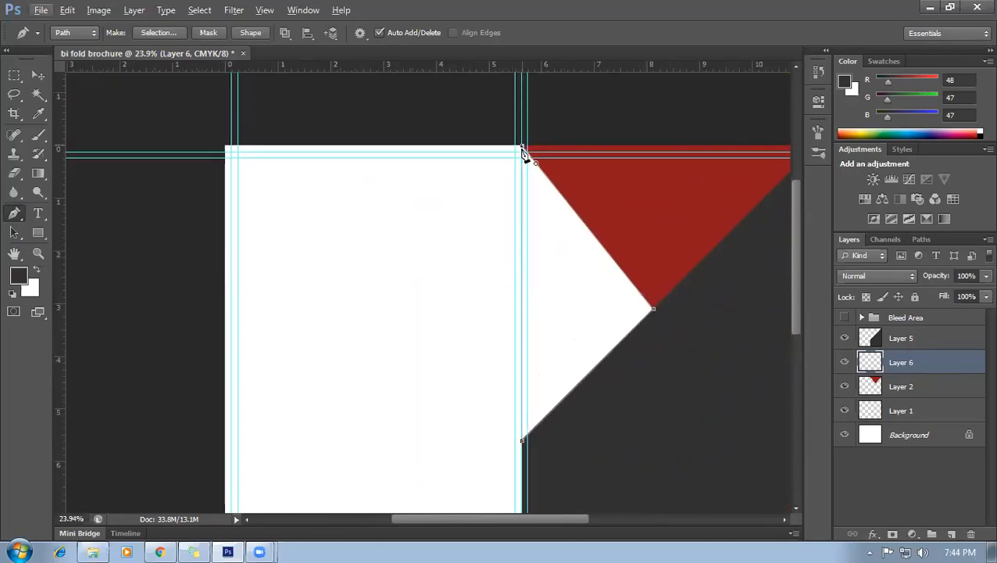
pyautogui.scroll(-1, 564, 338)
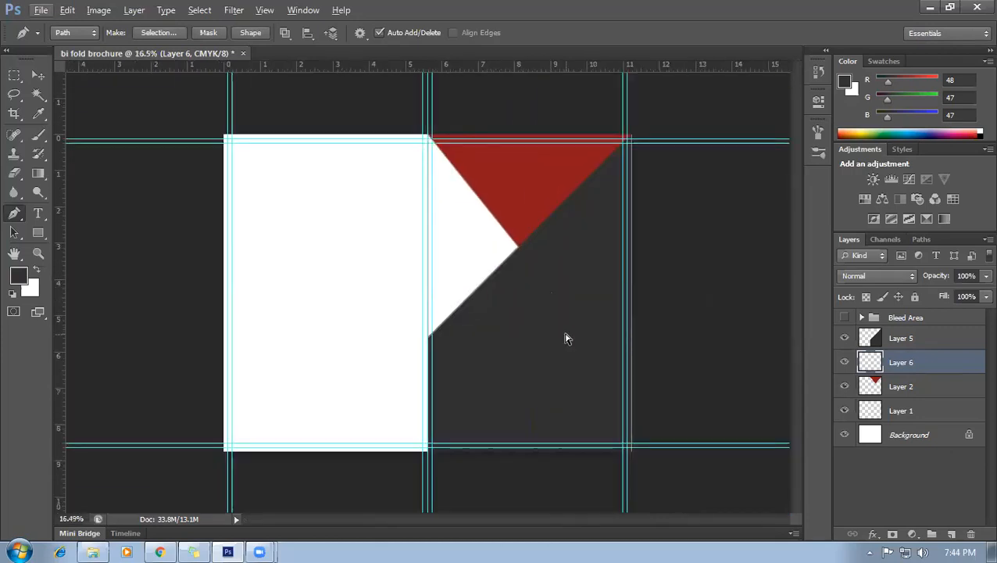
pyautogui.hotkey('ctrl', 'Return')
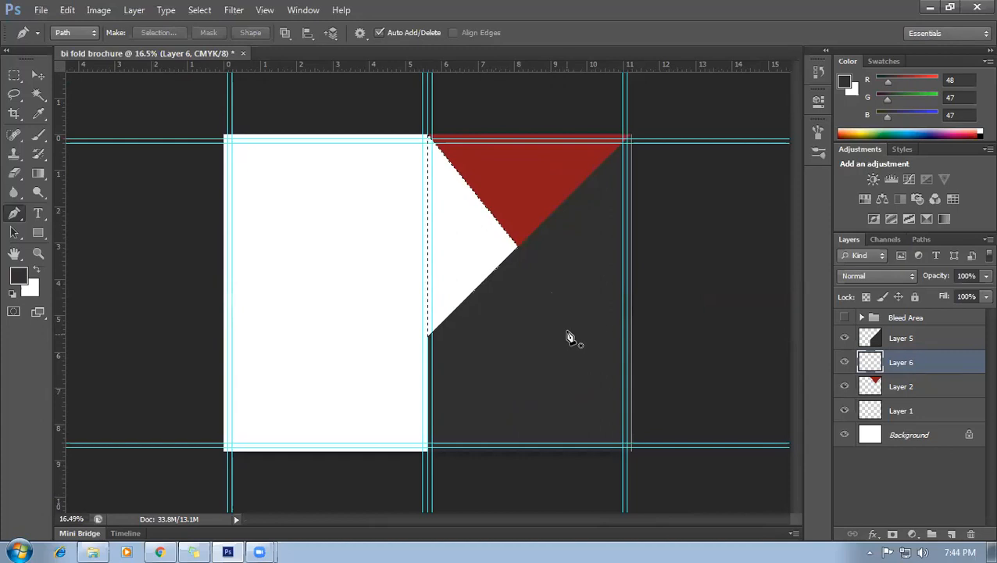
# Fill the triangle selection with grey #5f5e5e.
pyautogui.click(19, 275)
pyautogui.click(671, 275)
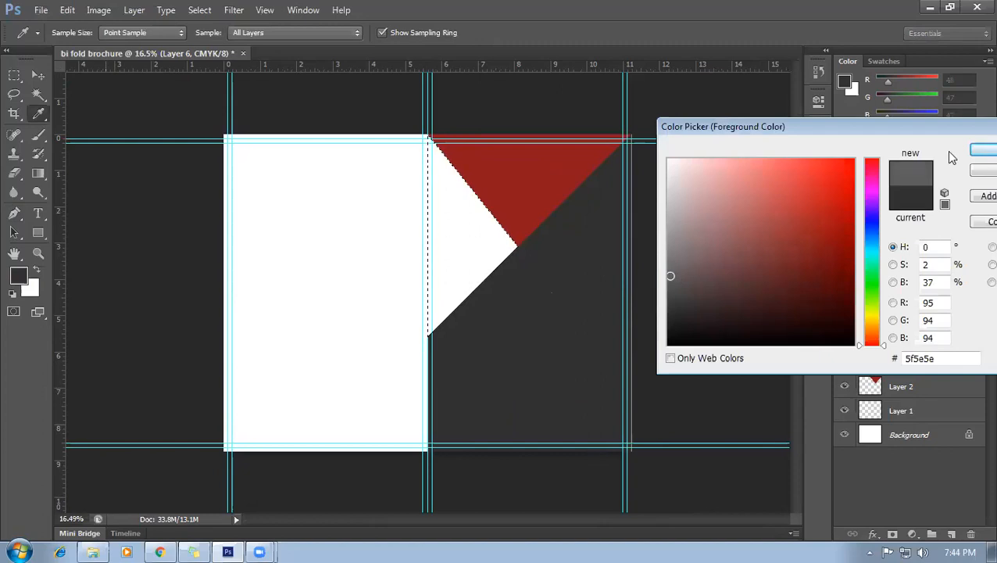
pyautogui.click(979, 151)
pyautogui.press('p')
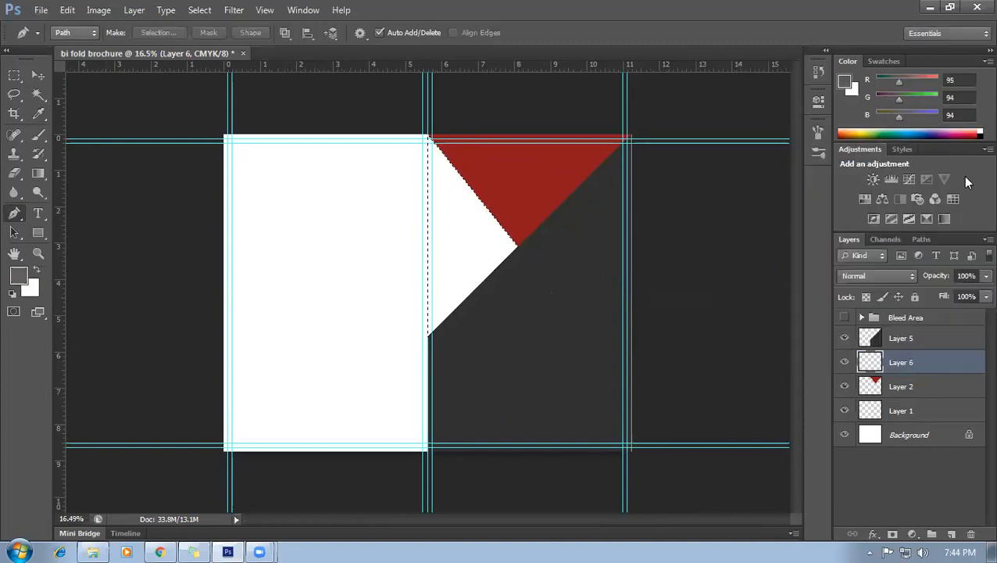
pyautogui.hotkey('alt', 'BackSpace')
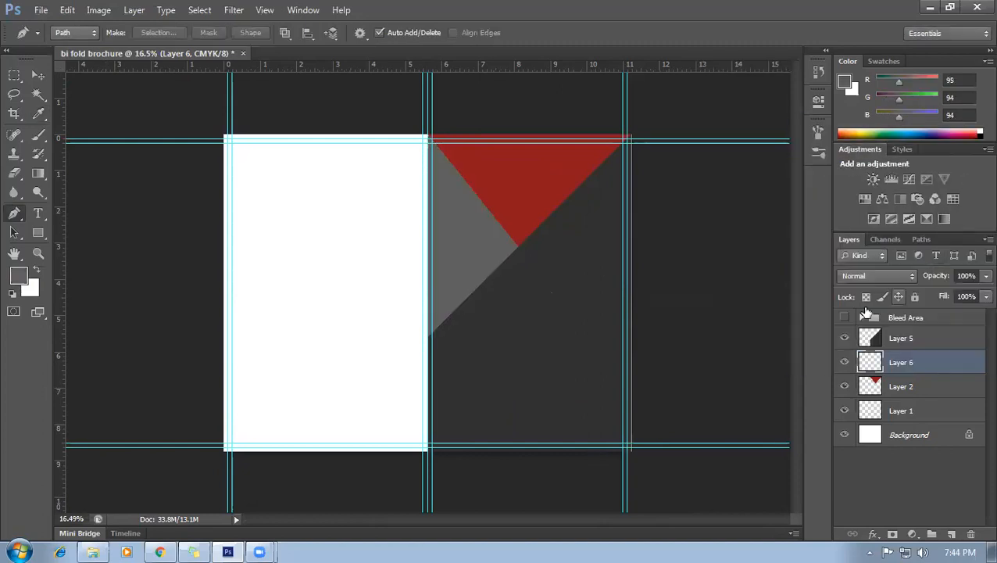
pyautogui.scroll(-2, 652, 378)
# Add a new layer above Layer 5 and place the 'design' image from the Desktop onto it.
pyautogui.scroll(3, 633, 391)
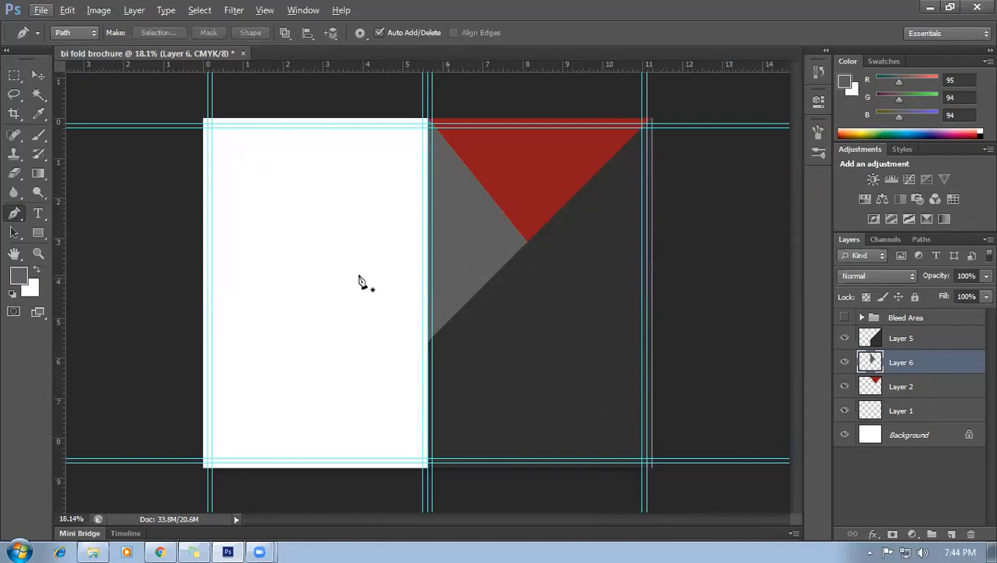
pyautogui.click(920, 344)
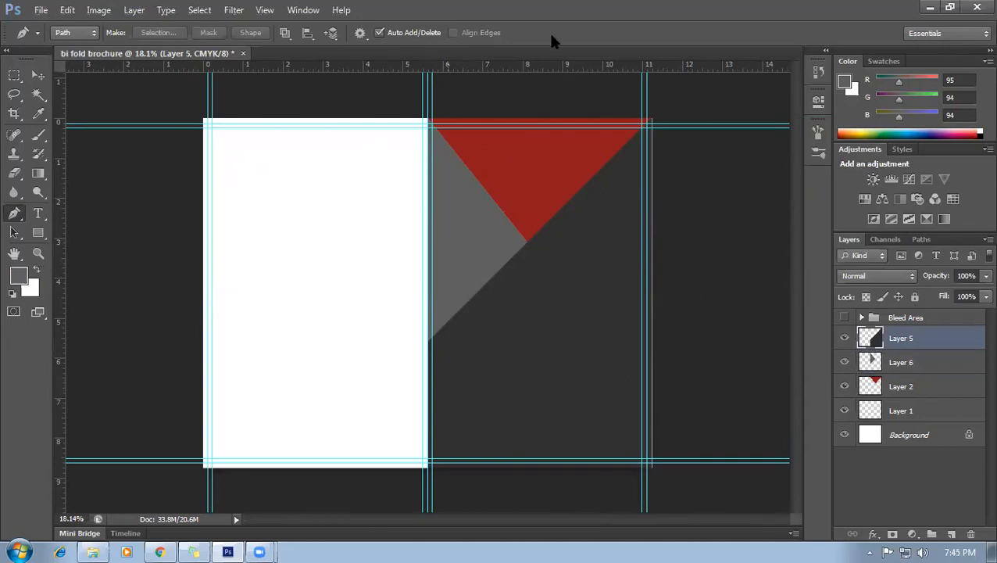
pyautogui.click(951, 533)
pyautogui.click(44, 10)
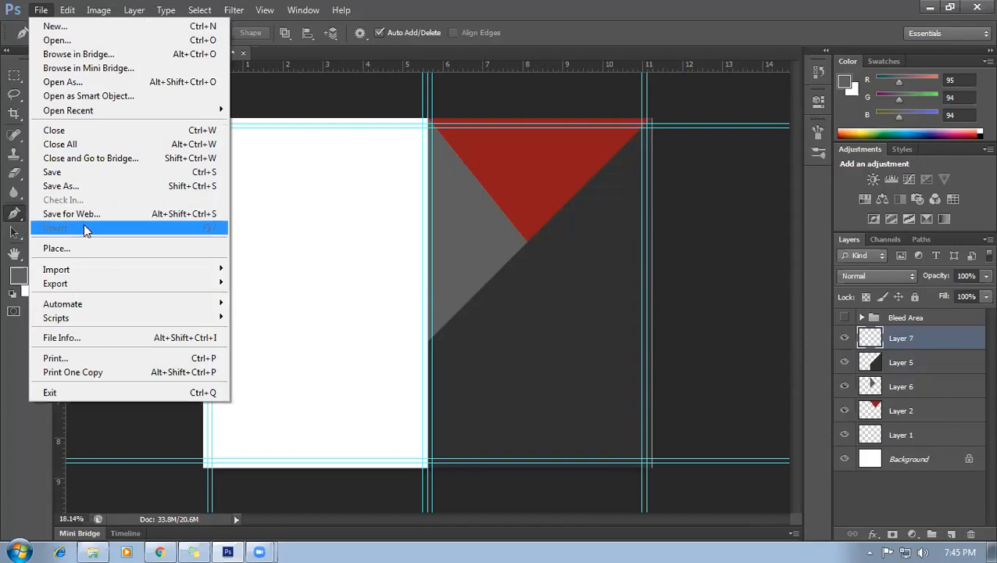
pyautogui.click(78, 248)
pyautogui.click(331, 184)
pyautogui.moveTo(705, 203); pyautogui.dragTo(701, 393)
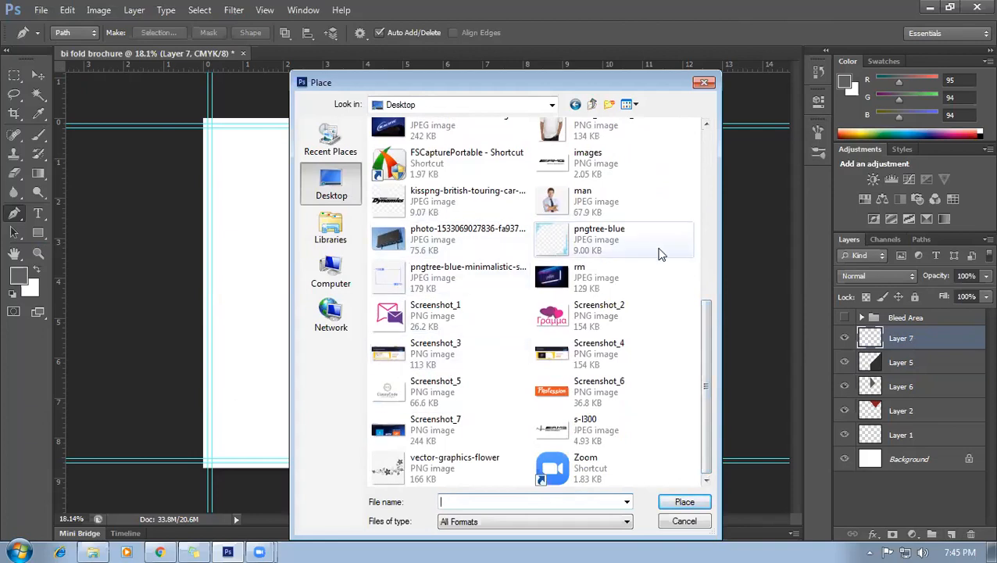
pyautogui.moveTo(712, 408); pyautogui.dragTo(708, 324)
pyautogui.click(598, 223)
pyautogui.click(685, 502)
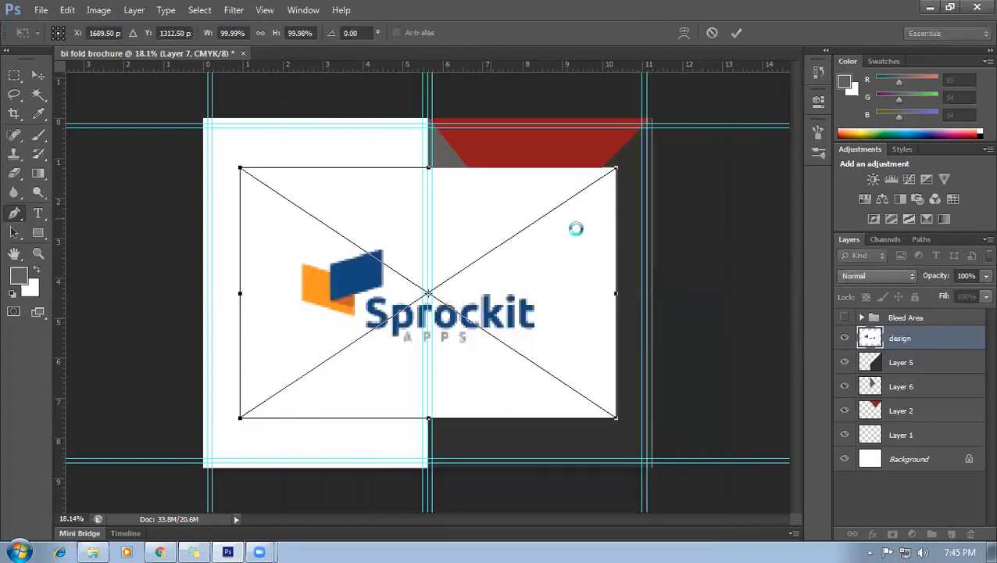
pyautogui.press('Return')
# Rasterize the design layer and delete the logo's white background with the Magic Wand.
pyautogui.press('v')
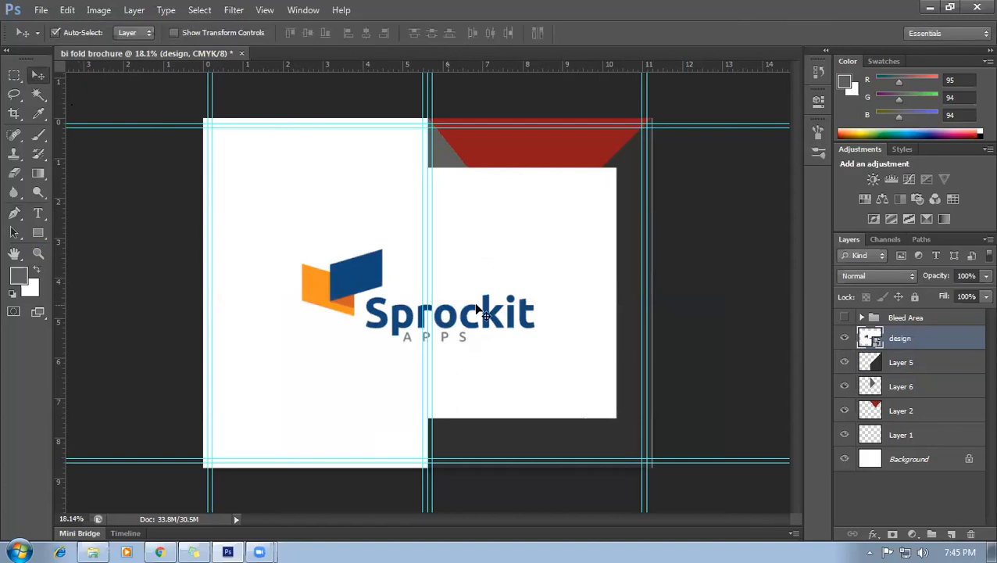
pyautogui.rightClick(964, 342)
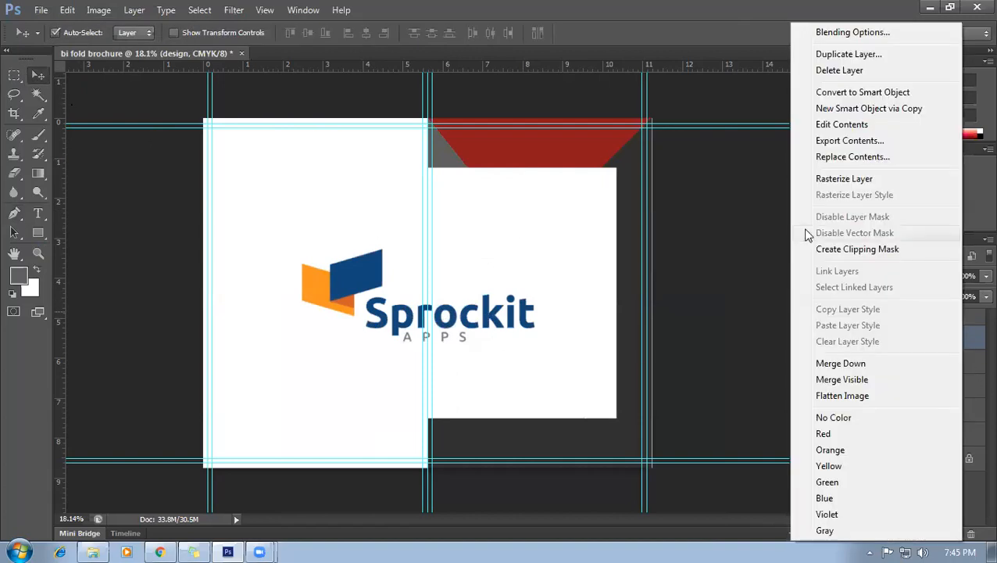
pyautogui.click(858, 184)
pyautogui.click(38, 94)
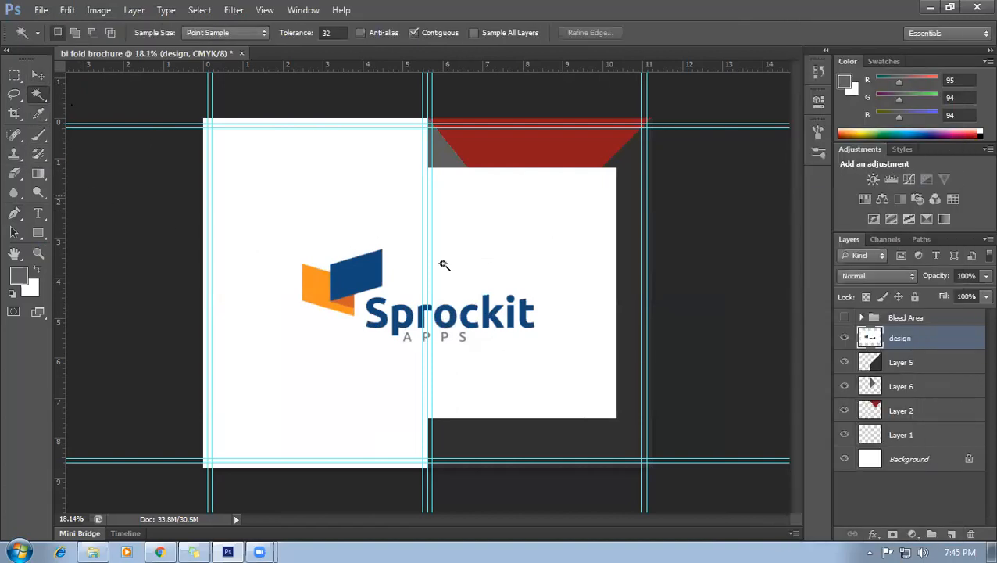
pyautogui.click(532, 259)
pyautogui.press('Delete')
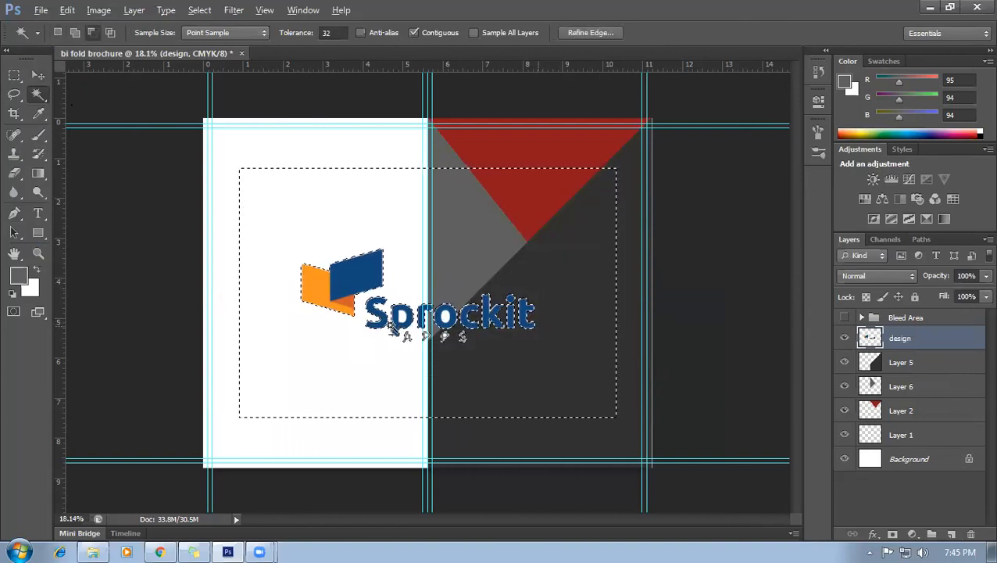
# Clear the white holes inside the p, o and APPS letters, then move the logo onto the right panel.
pyautogui.scroll(3, 405, 332)
pyautogui.click(400, 332)
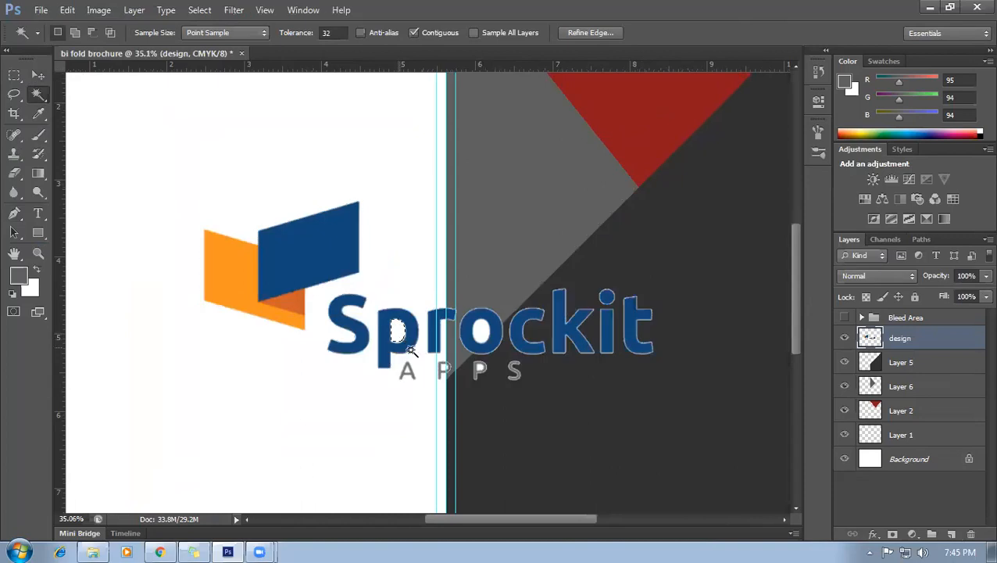
pyautogui.click(481, 332)
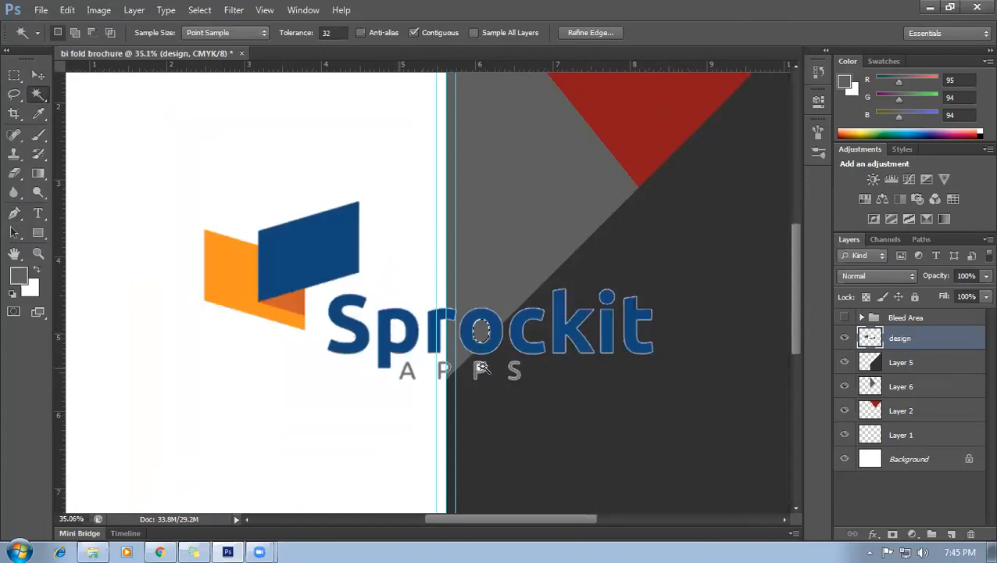
pyautogui.click(481, 368)
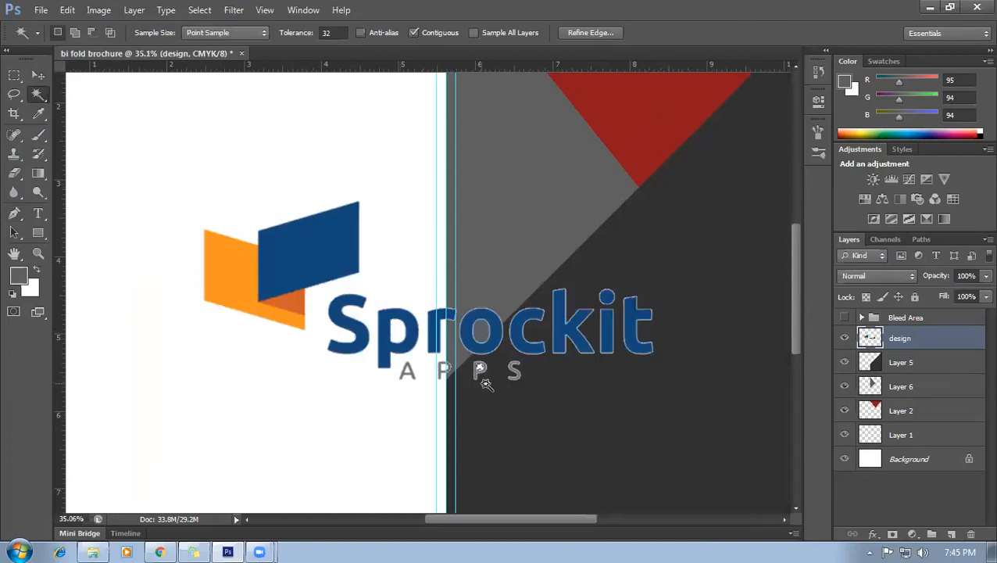
pyautogui.click(445, 367)
pyautogui.scroll(5, 406, 383)
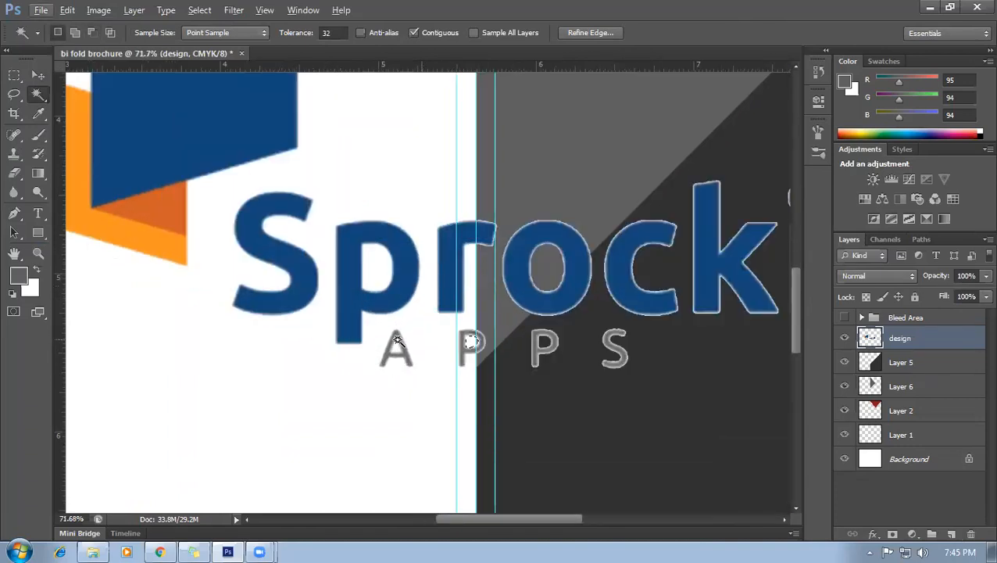
pyautogui.click(397, 348)
pyautogui.scroll(-7, 405, 434)
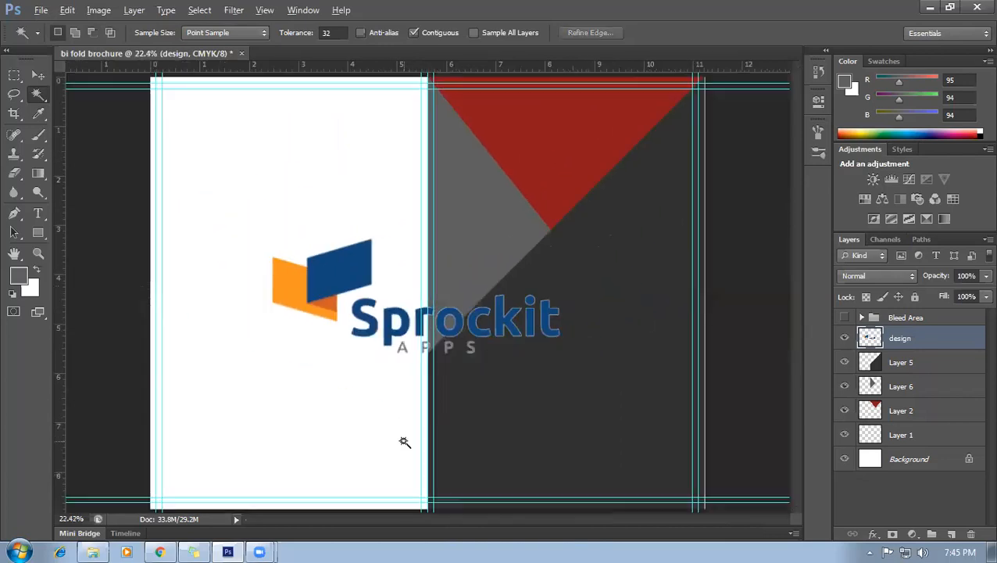
pyautogui.click(38, 75)
pyautogui.moveTo(346, 281); pyautogui.dragTo(451, 268)
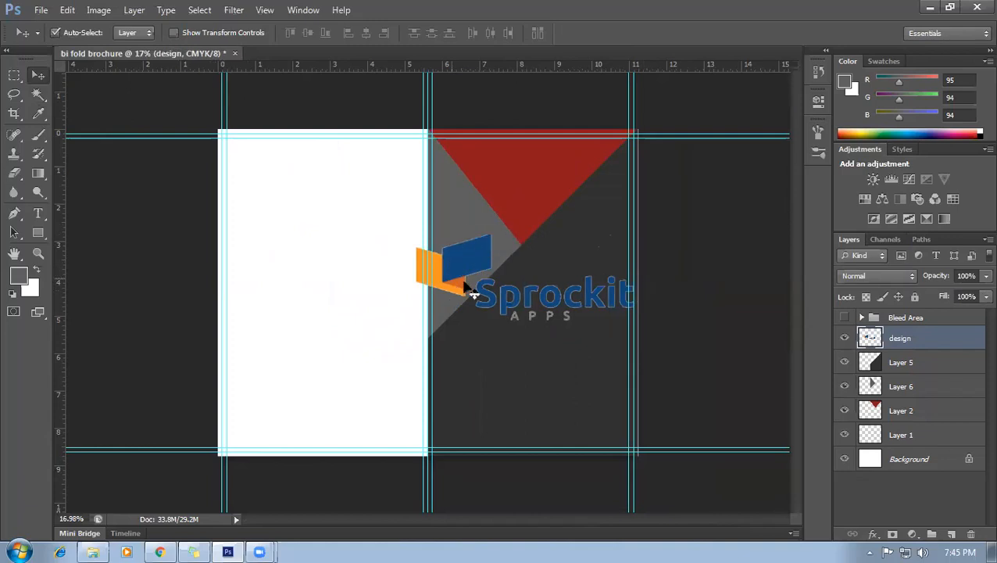
# Scale the Sprockit logo down to about 49% and position it inside the red triangle at the top.
pyautogui.hotkey('ctrl', 't')
pyautogui.moveTo(633, 232); pyautogui.dragTo(557, 173)
pyautogui.scroll(1, 601, 203)
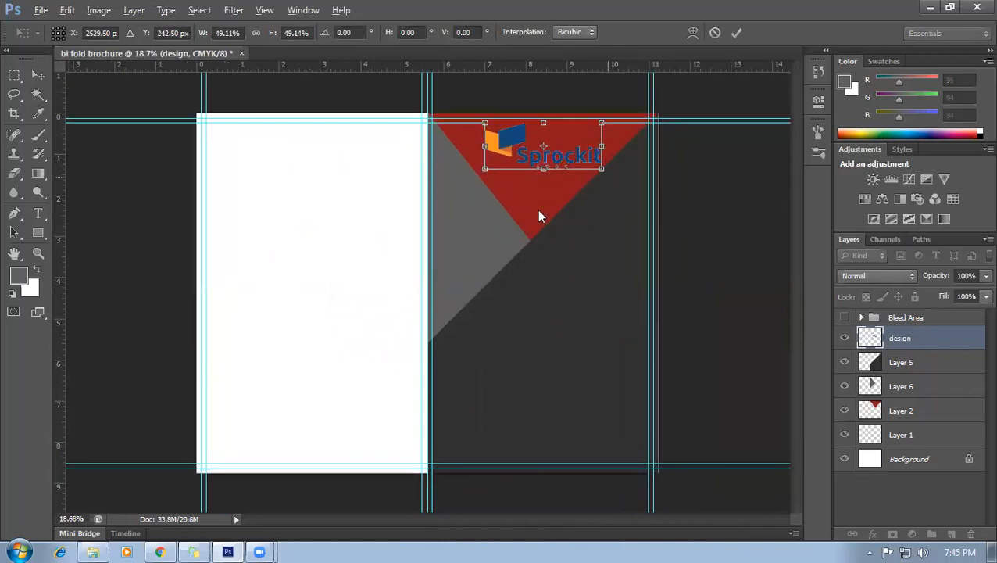
pyautogui.moveTo(539, 195); pyautogui.dragTo(543, 147)
pyautogui.scroll(3, 605, 166)
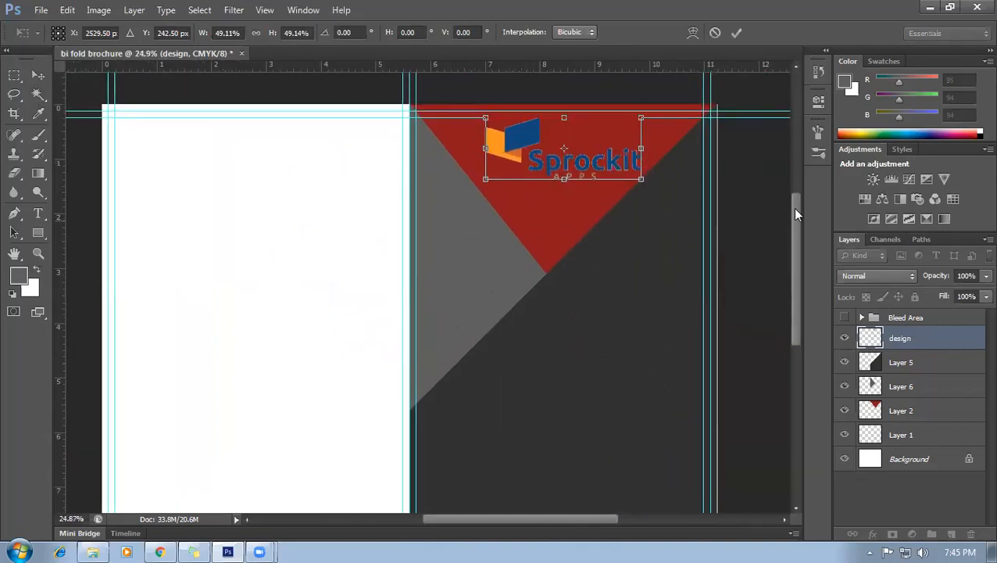
pyautogui.moveTo(796, 212); pyautogui.dragTo(796, 174)
pyautogui.scroll(4, 588, 256)
pyautogui.scroll(1, 586, 257)
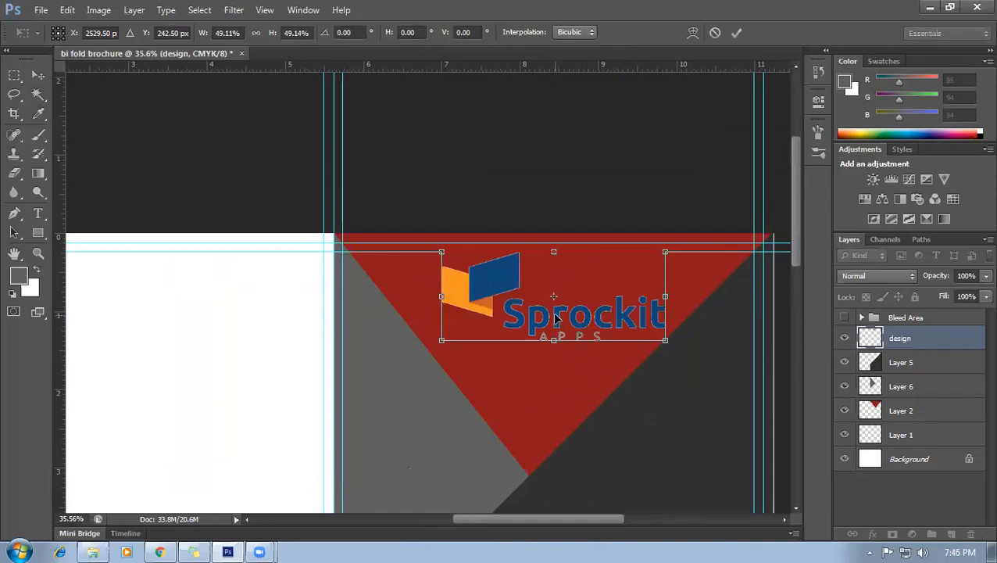
pyautogui.press('Return')
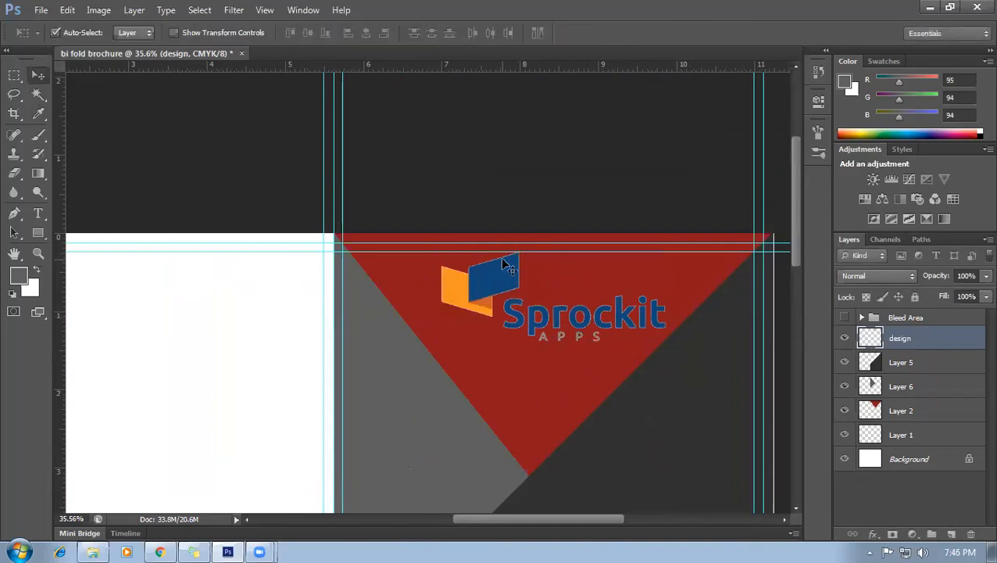
pyautogui.moveTo(503, 295); pyautogui.dragTo(500, 296)
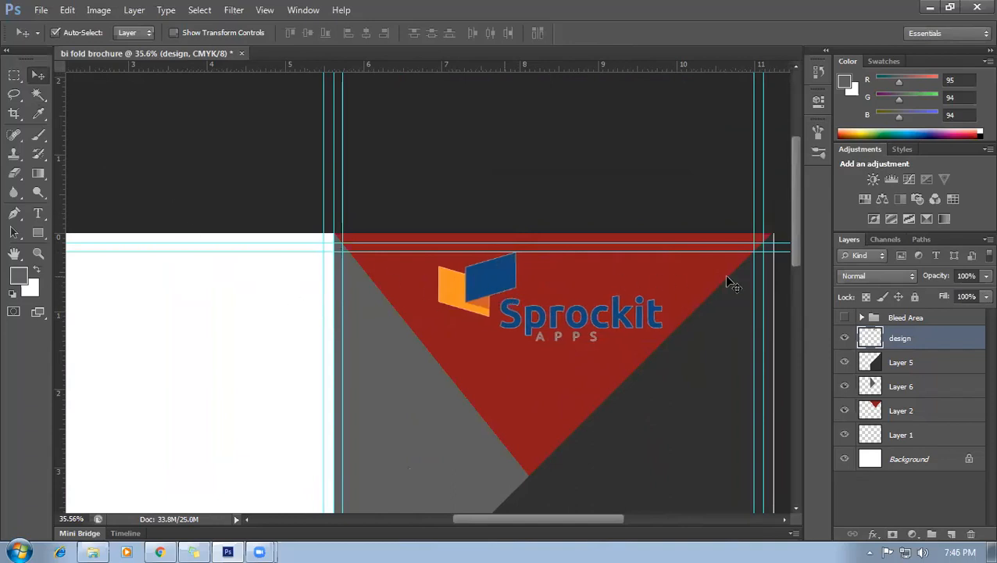
# Centre the logo horizontally and vertically in the cover's top band, then nudge it up slightly.
pyautogui.click(14, 75)
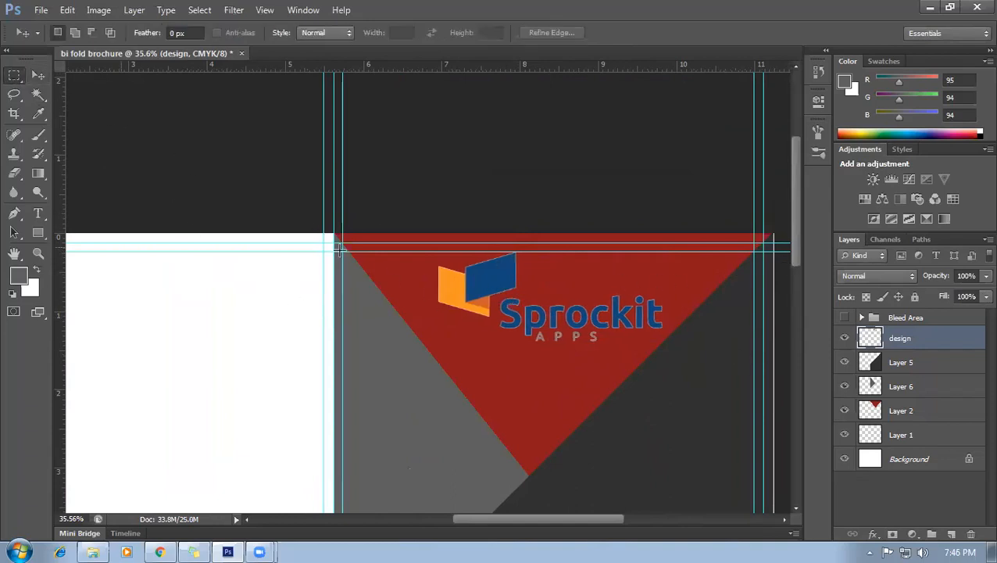
pyautogui.moveTo(342, 250); pyautogui.dragTo(754, 365)
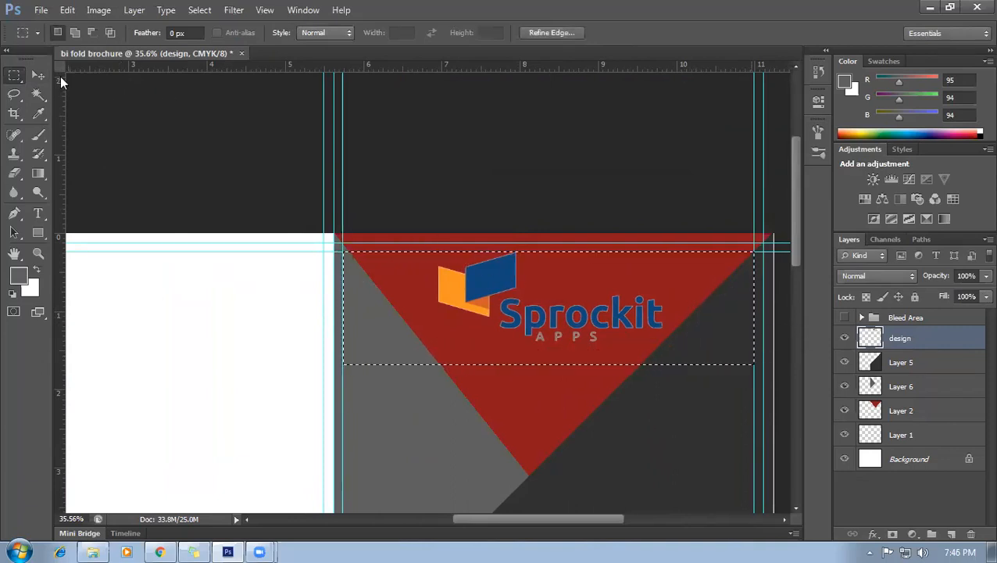
pyautogui.click(38, 75)
pyautogui.click(365, 34)
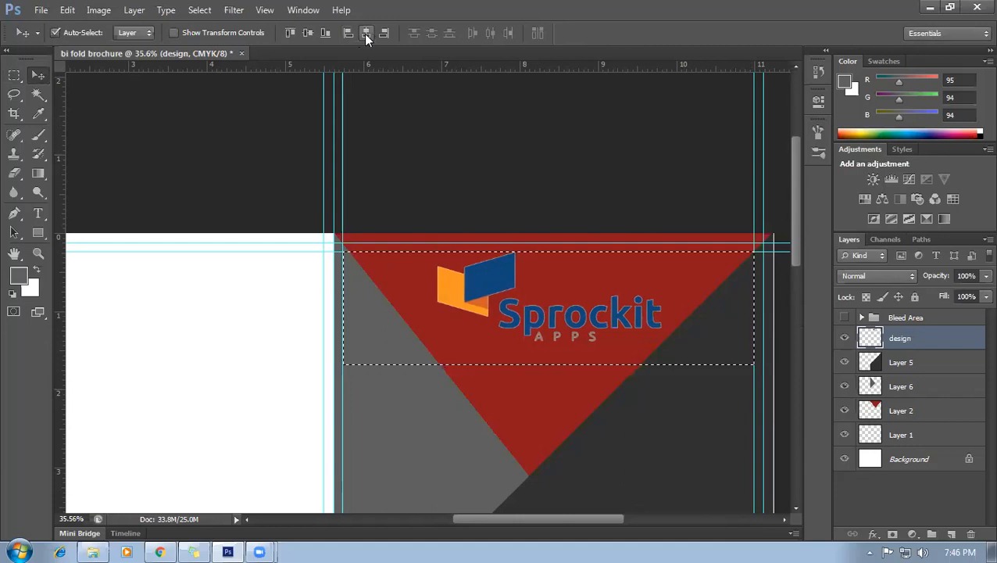
pyautogui.click(308, 34)
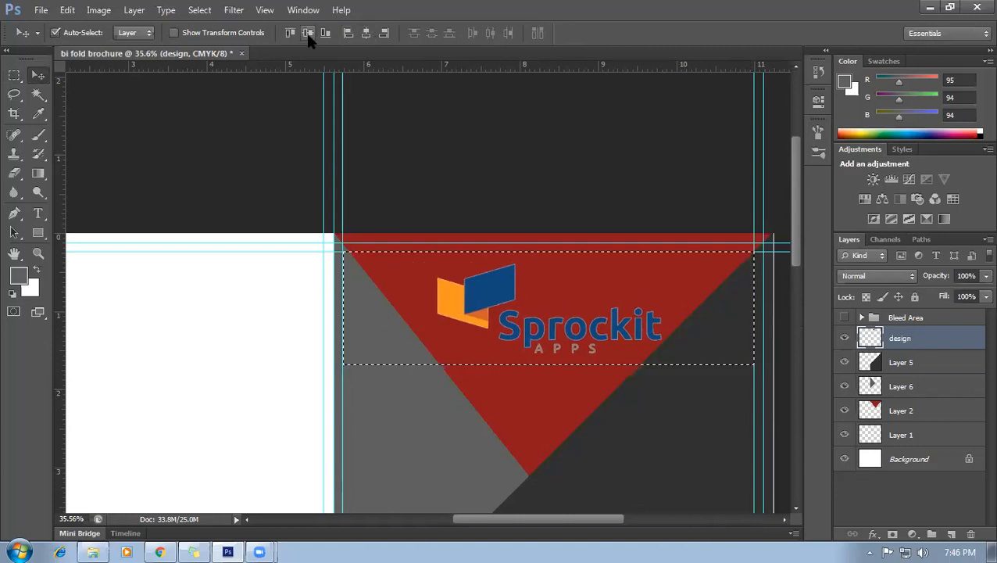
pyautogui.hotkey('ctrl', 'd')
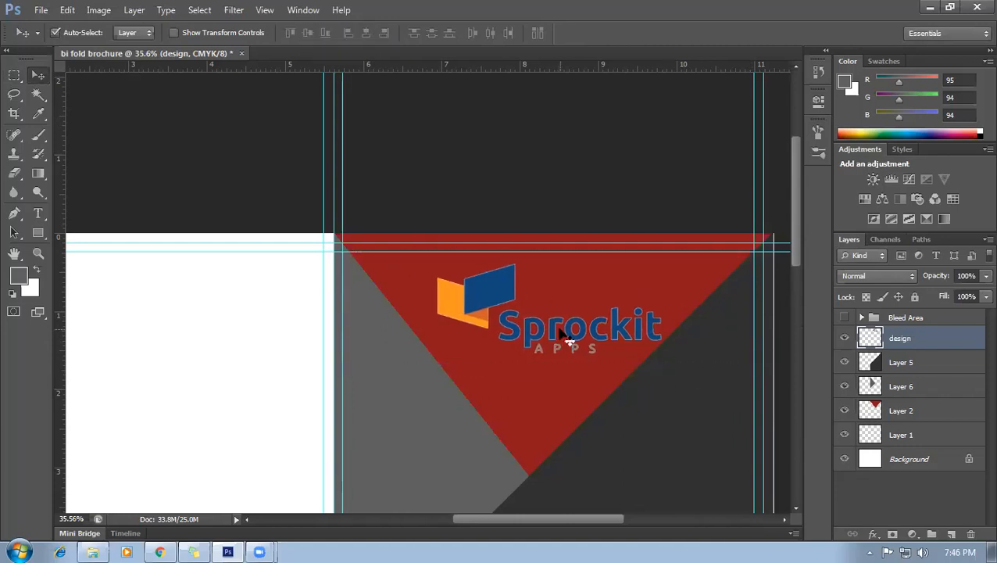
pyautogui.hotkey('shift', 'Up')
pyautogui.hotkey('shift', 'Up')
pyautogui.hotkey('shift', 'Up')
pyautogui.hotkey('shift', 'Up')
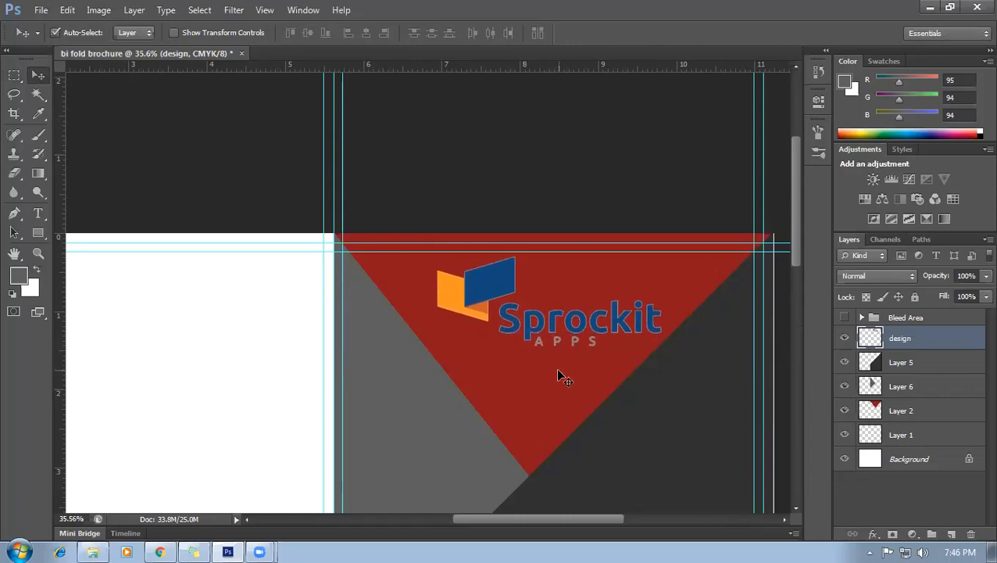
pyautogui.click(550, 388)
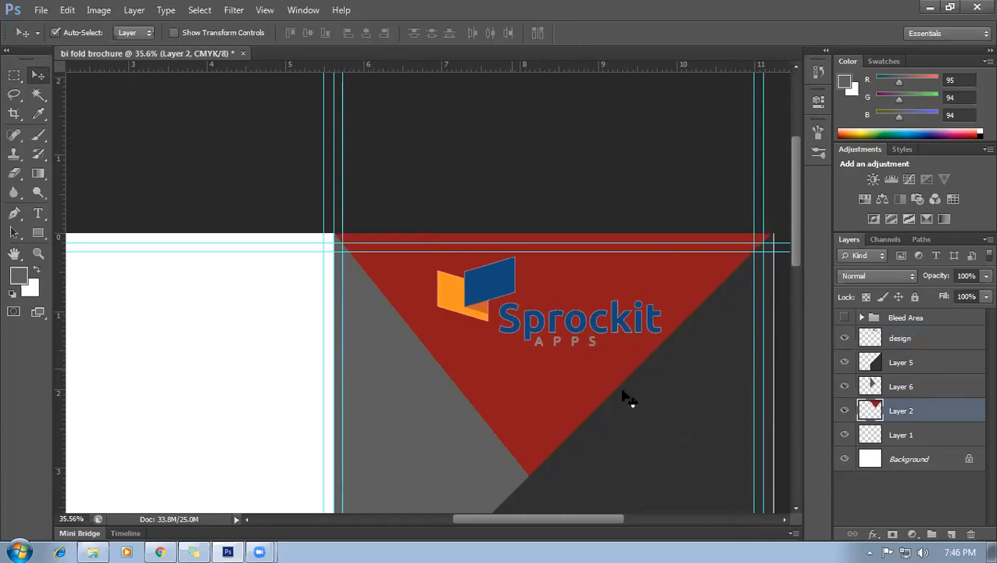
# Fill the Layer 2 triangle with light grey #f1f1f1 and clear the selection.
pyautogui.keyDown('ctrl'); pyautogui.click(873, 408); pyautogui.keyUp('ctrl')
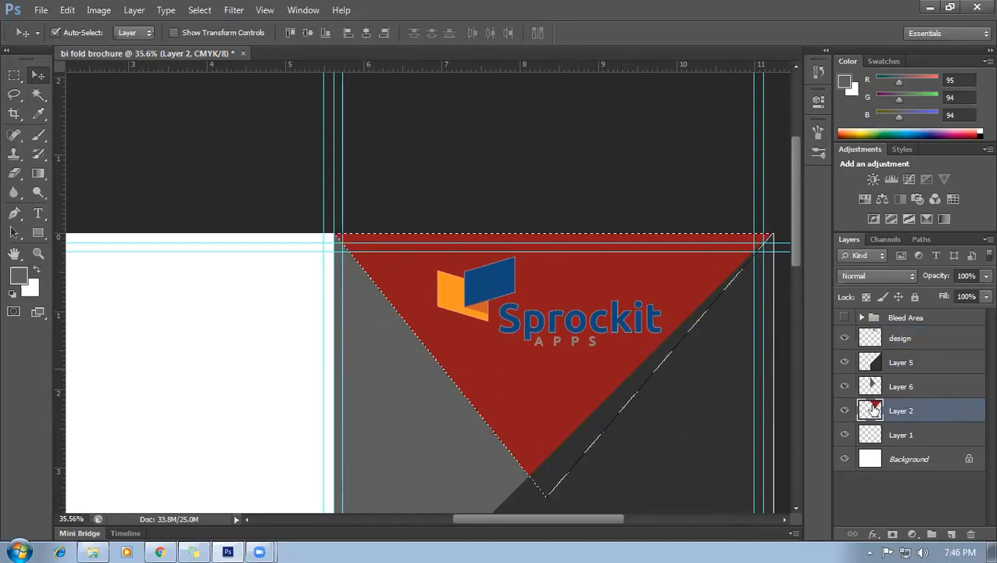
pyautogui.click(29, 290)
pyautogui.moveTo(668, 163); pyautogui.dragTo(668, 173)
pyautogui.click(981, 150)
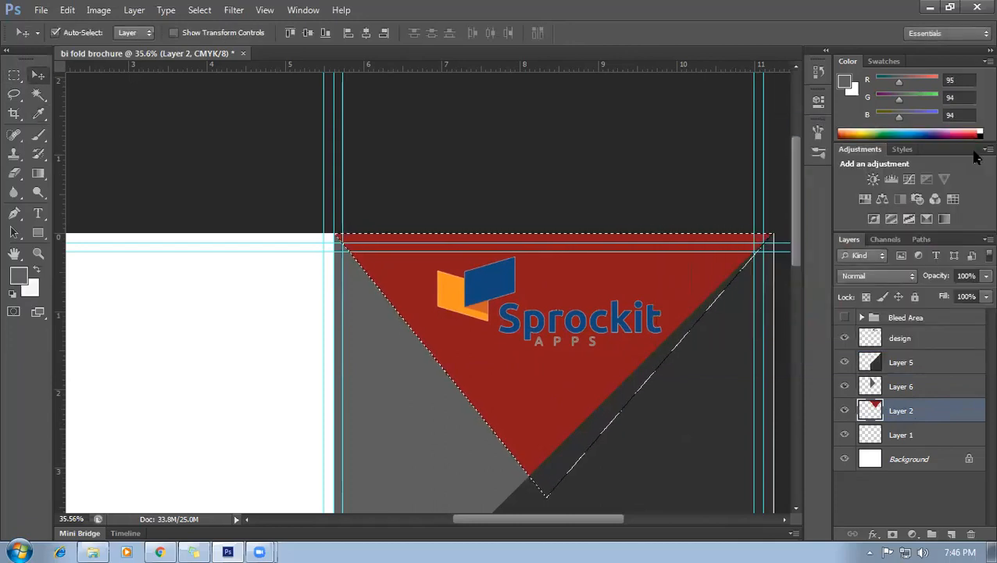
pyautogui.hotkey('ctrl', 'BackSpace')
pyautogui.hotkey('ctrl', 'd')
pyautogui.scroll(-3, 677, 349)
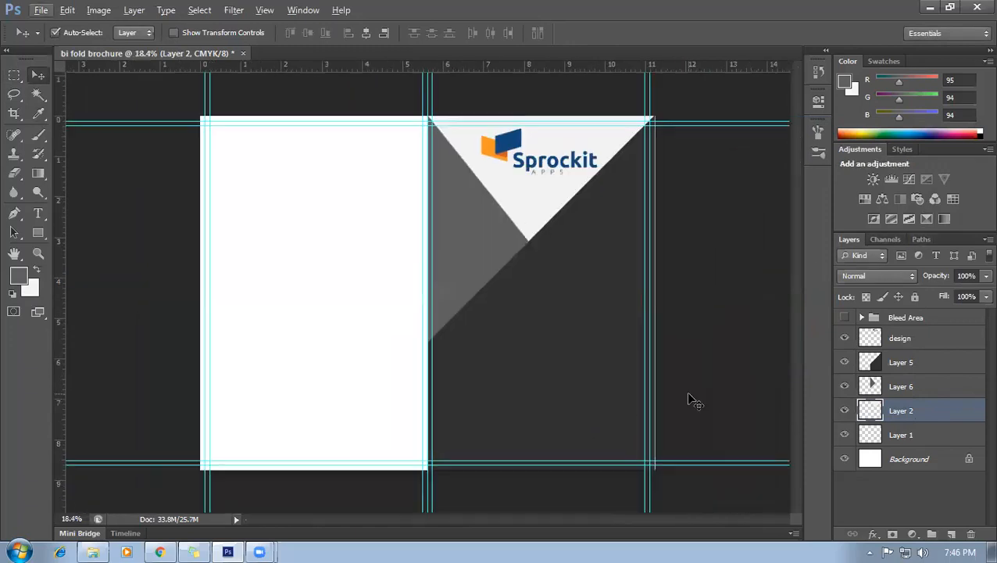
pyautogui.scroll(3, 659, 244)
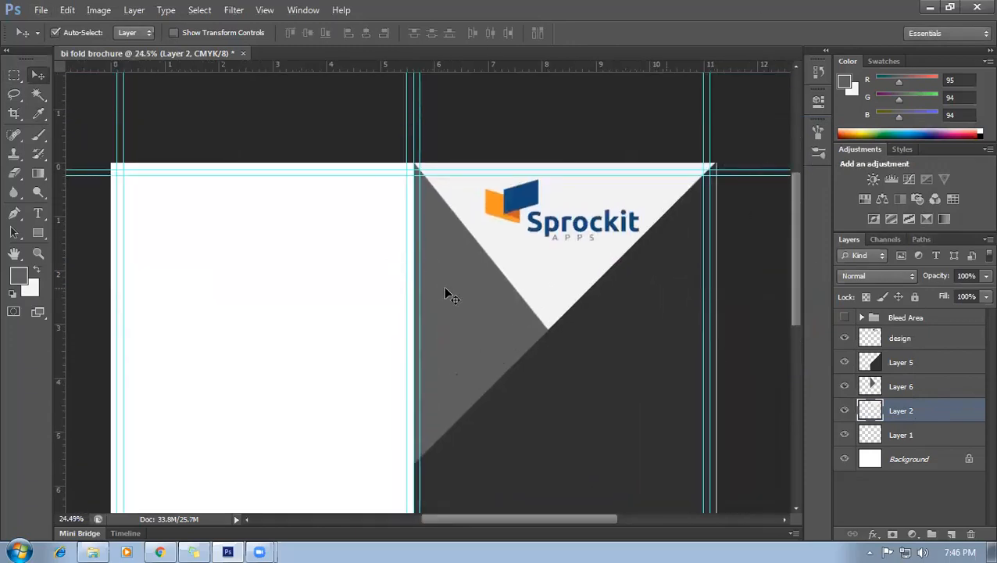
# Fill the Layer 6 grey wedge with the navy blue sampled from the logo (R18 G71 B120).
pyautogui.click(465, 310)
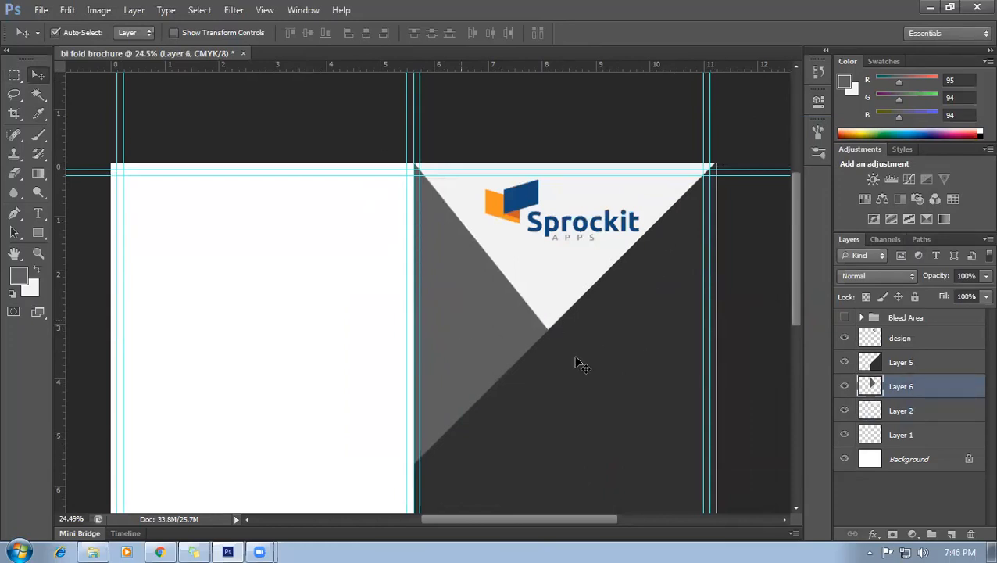
pyautogui.press('alt')
pyautogui.keyDown('ctrl'); pyautogui.click(868, 387); pyautogui.keyUp('ctrl')
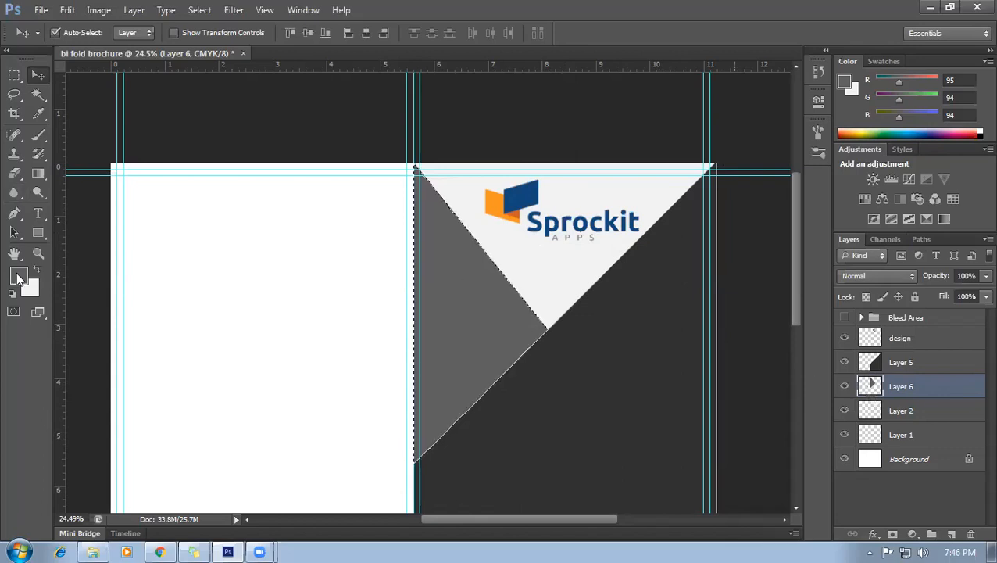
pyautogui.click(38, 113)
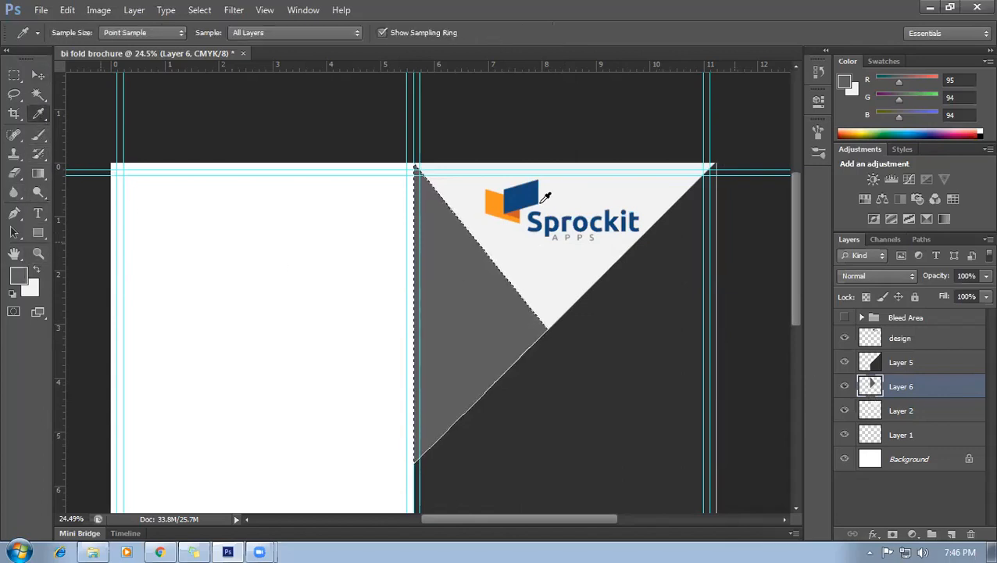
pyautogui.click(531, 186)
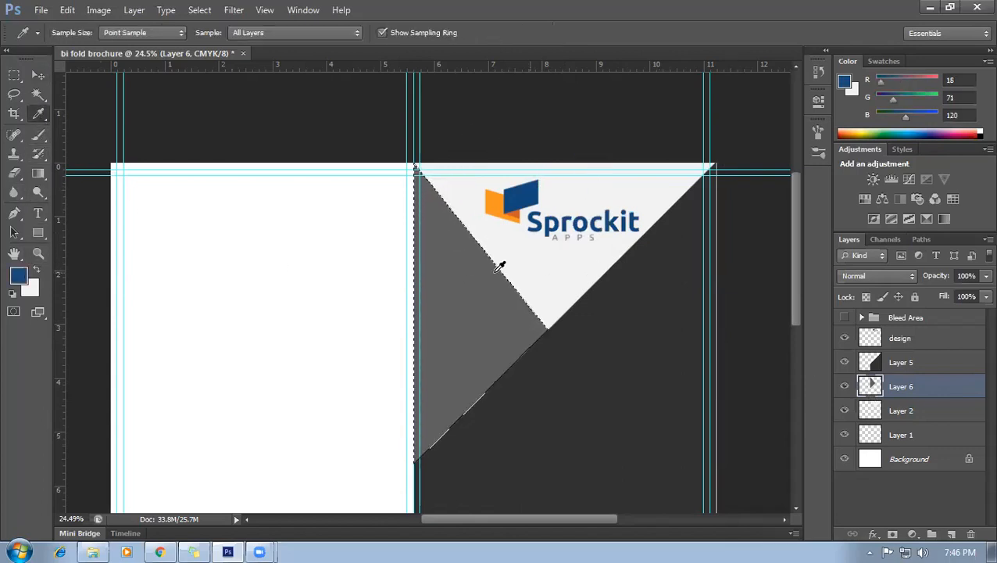
pyautogui.hotkey('alt', 'BackSpace')
pyautogui.hotkey('ctrl', 'd')
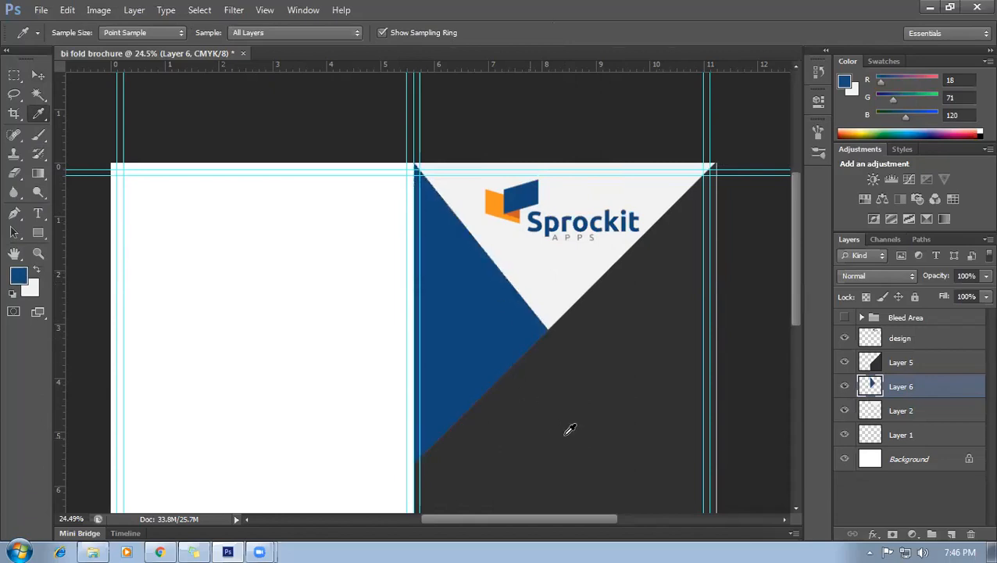
pyautogui.scroll(-2, 567, 423)
pyautogui.scroll(3, 714, 200)
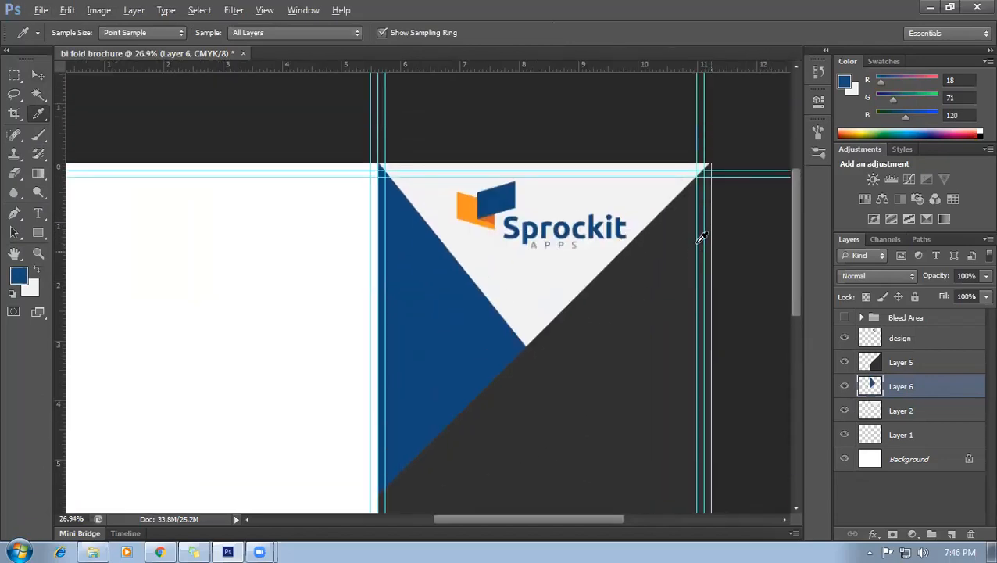
pyautogui.scroll(1, 515, 264)
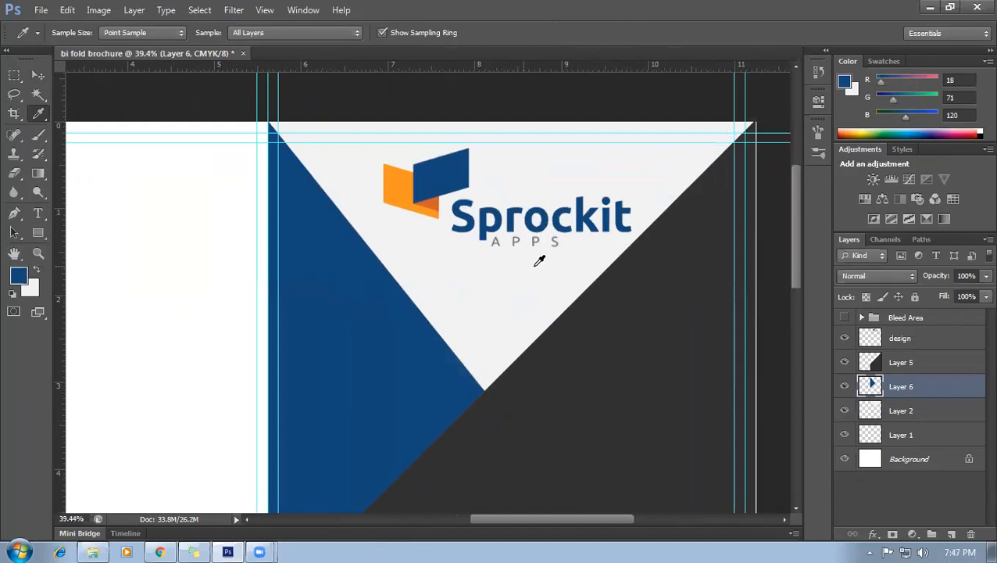
pyautogui.scroll(-2, 552, 244)
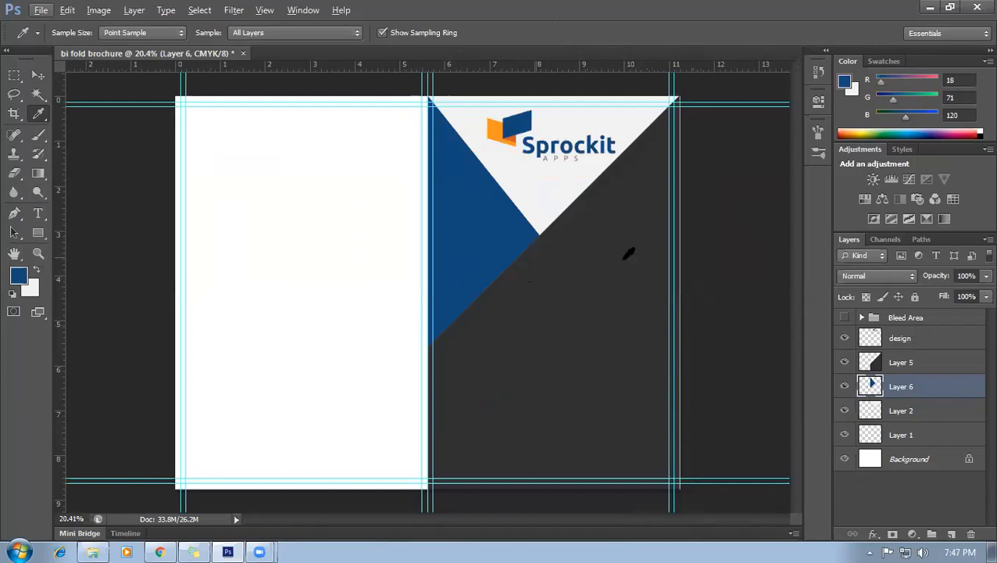
# Add a new empty Layer 7 above Layer 6.
pyautogui.click(14, 213)
pyautogui.click(952, 533)
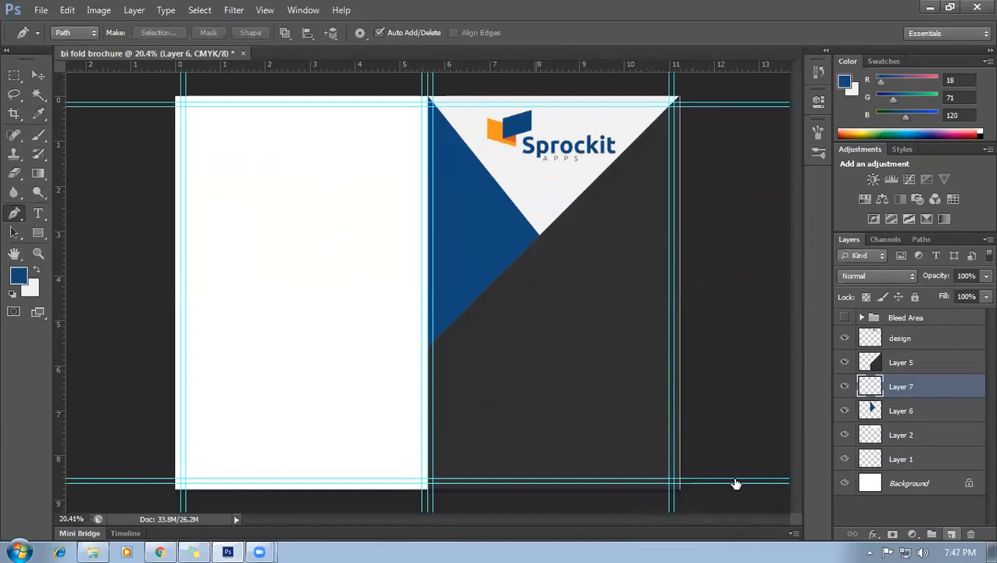
pyautogui.click(38, 75)
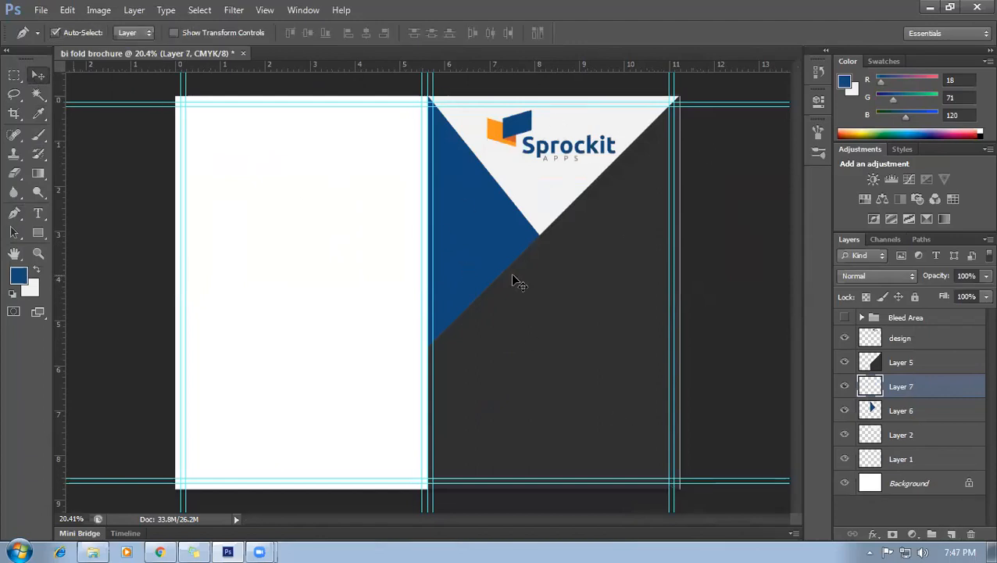
pyautogui.scroll(-1, 547, 281)
pyautogui.scroll(2, 602, 289)
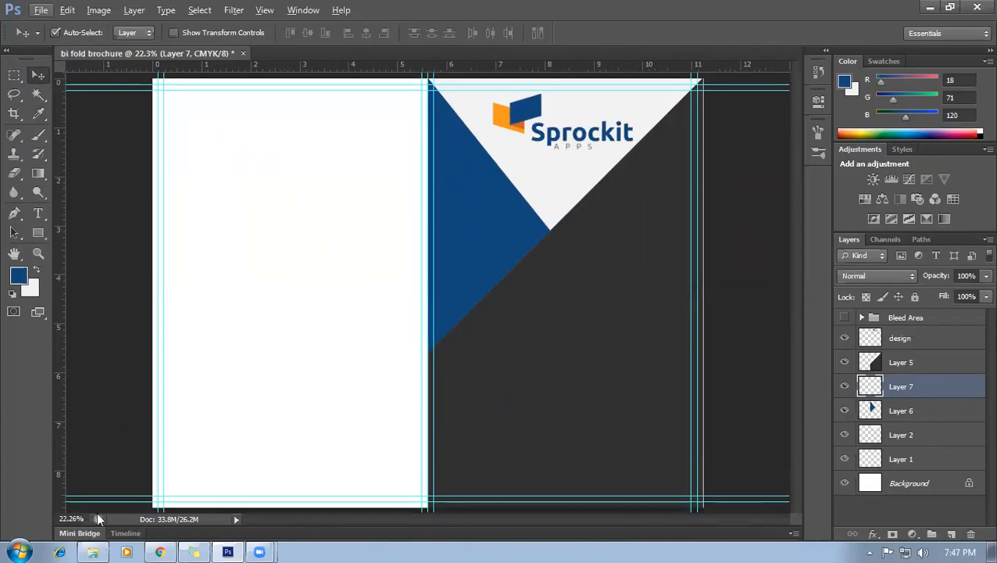
pyautogui.click(160, 551)
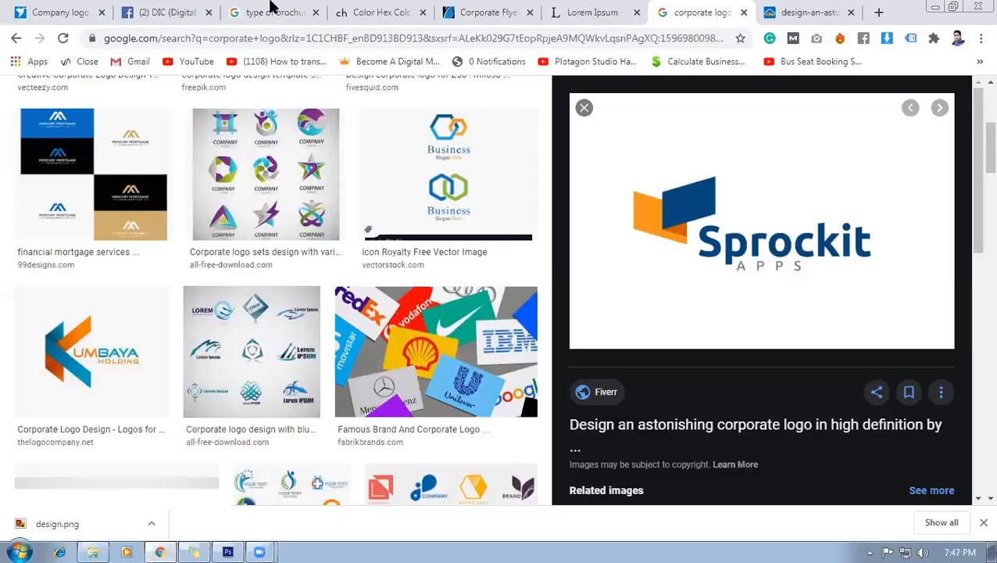
pyautogui.click(488, 12)
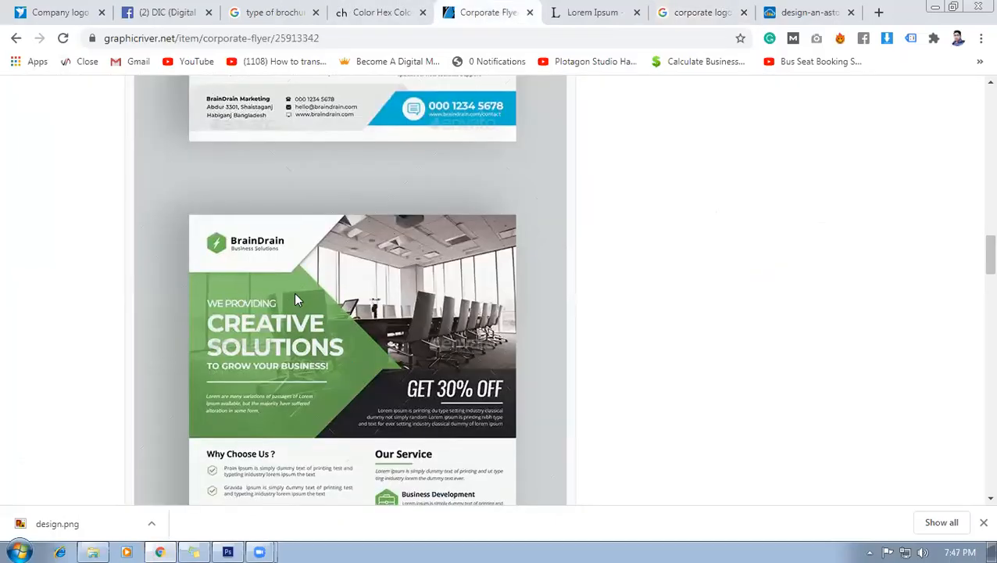
pyautogui.scroll(-2, 294, 296)
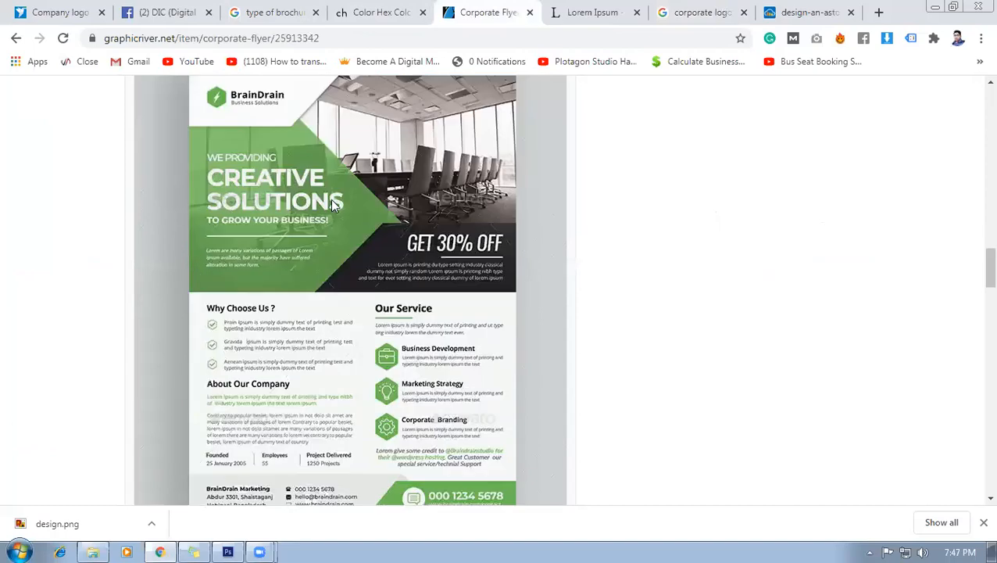
pyautogui.scroll(5, 356, 332)
pyautogui.click(691, 12)
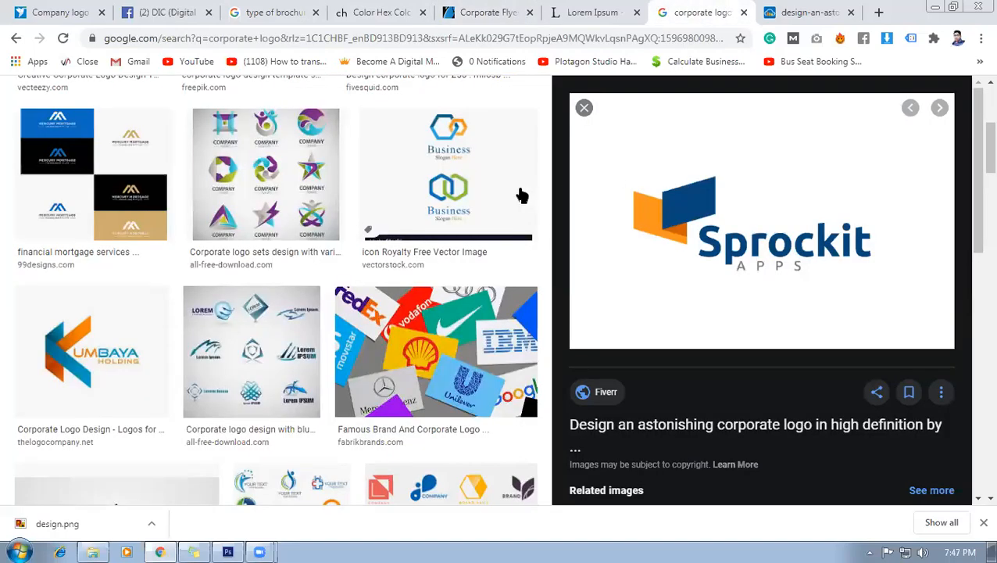
pyautogui.scroll(4, 190, 217)
pyautogui.click(218, 108)
pyautogui.hotkey('ctrl', 'a')
pyautogui.write('bi')
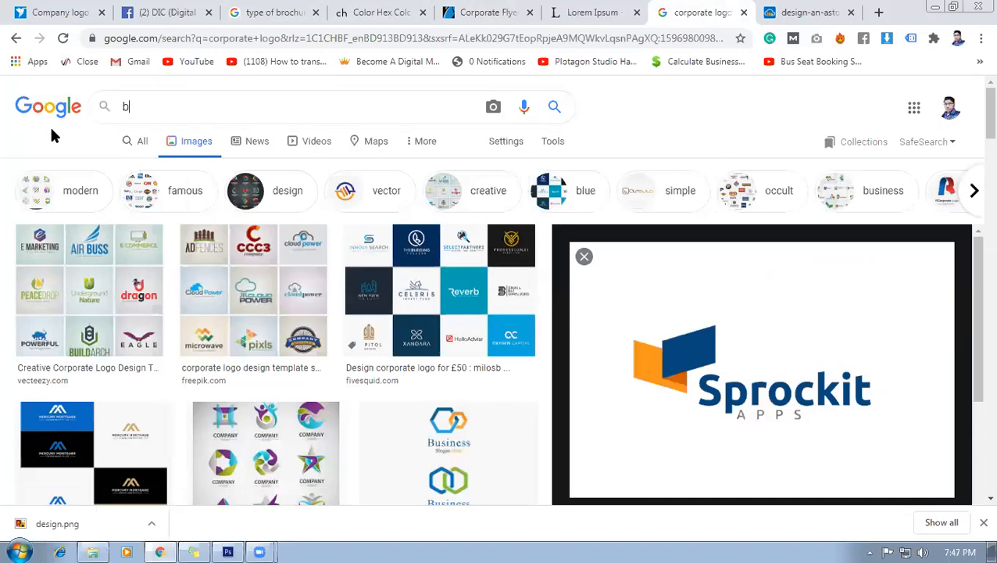
pyautogui.write(' fold')
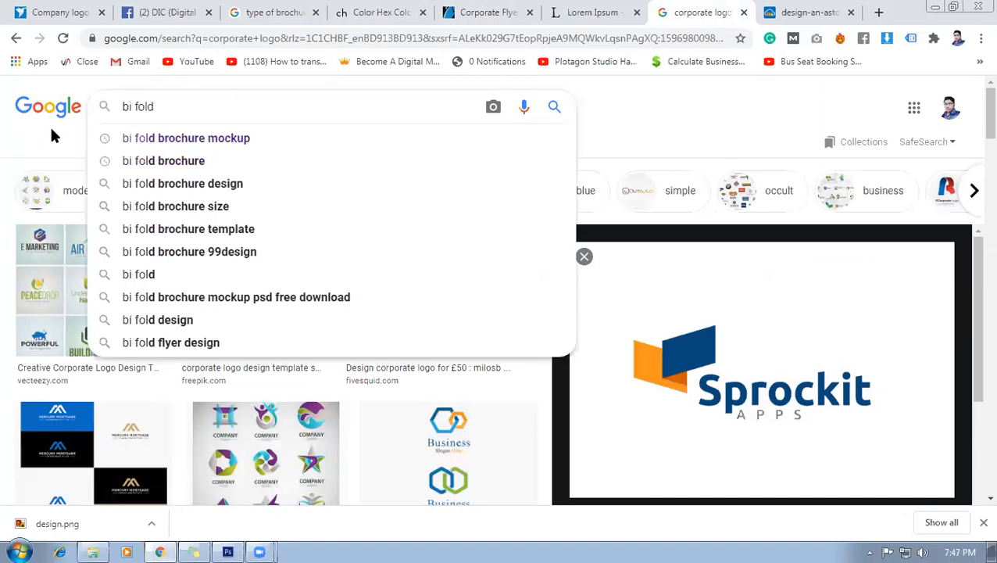
pyautogui.write(' brochure')
pyautogui.press('Return')
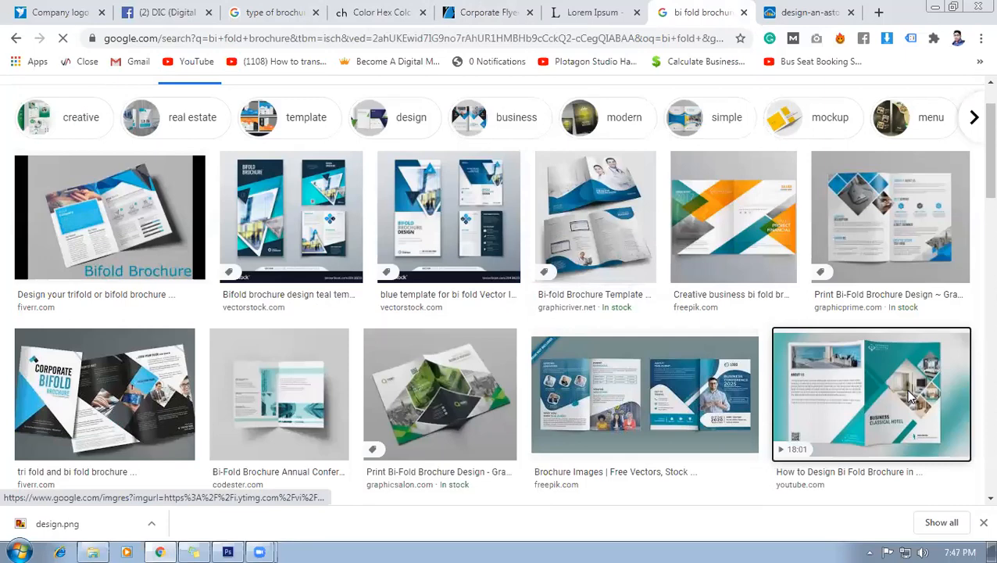
pyautogui.click(911, 397)
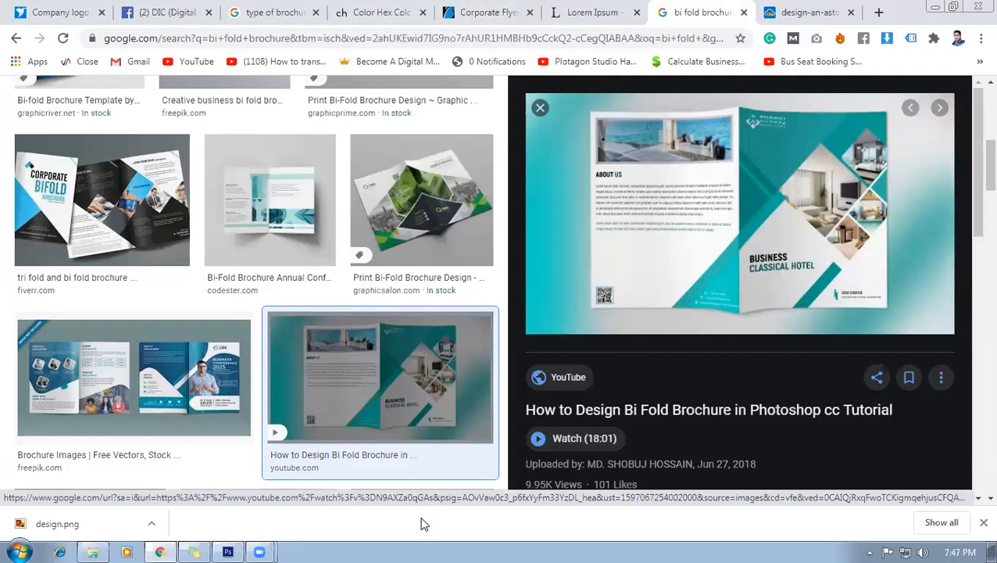
pyautogui.click(228, 552)
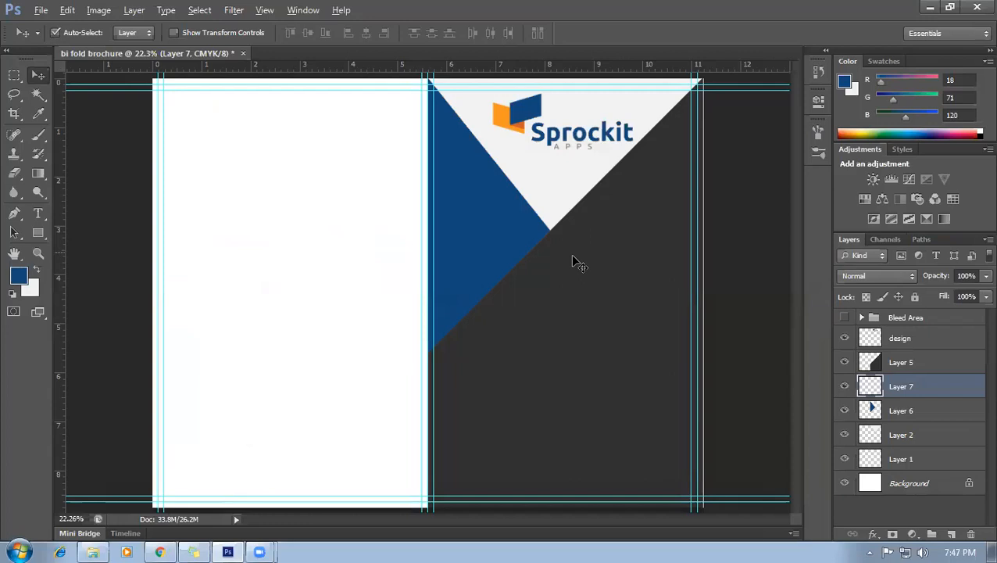
# Type the PROFESSIONAL BUSINESS APPS headline on the cover and move its layer above Layer 5.
pyautogui.hotkey('ctrl', '-')
pyautogui.press('t')
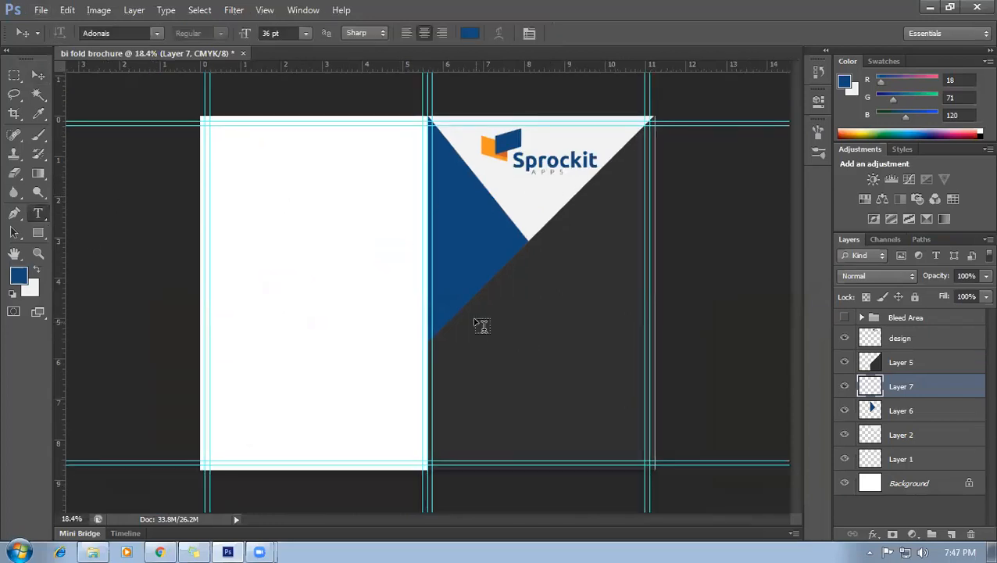
pyautogui.click(476, 313)
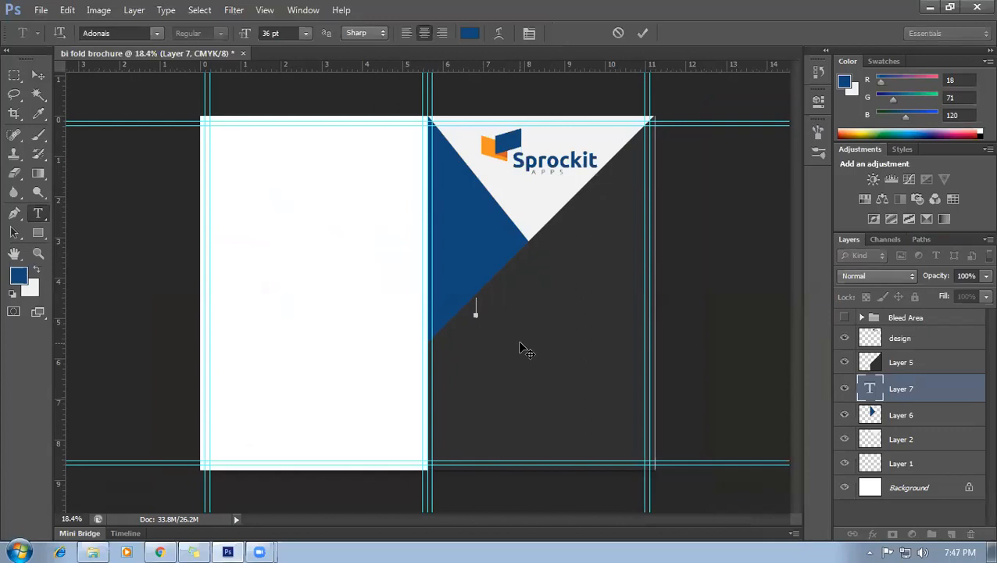
pyautogui.write('Bi Fold sional Bi Fold Br')
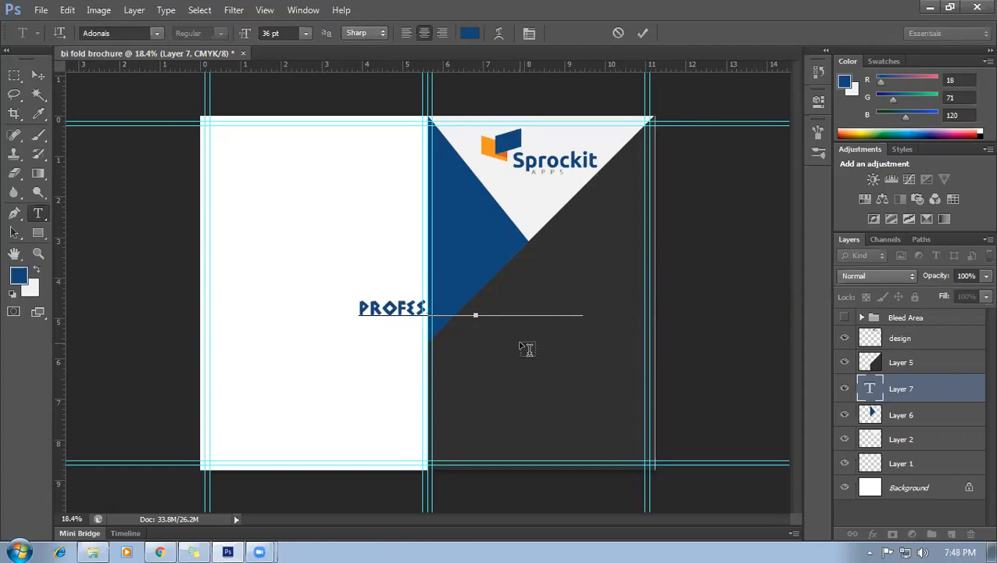
pyautogui.write('och')
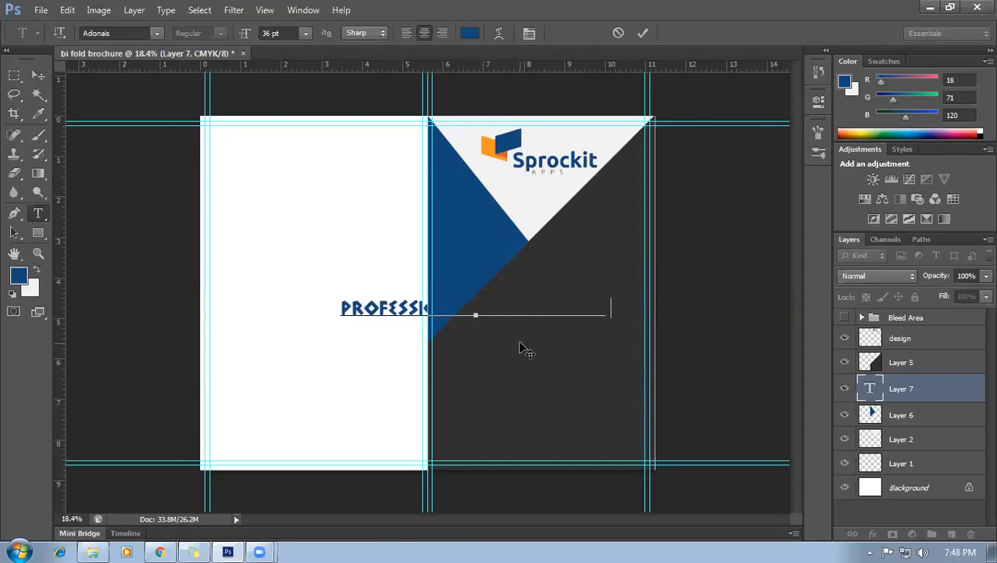
pyautogui.write('u')
pyautogui.hotkey('ctrl', 'a')
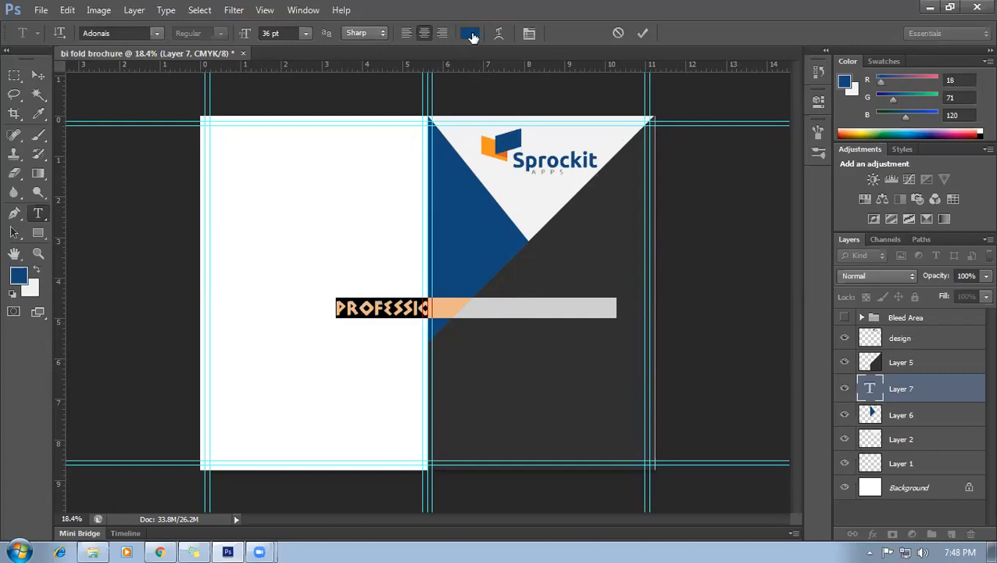
pyautogui.click(38, 75)
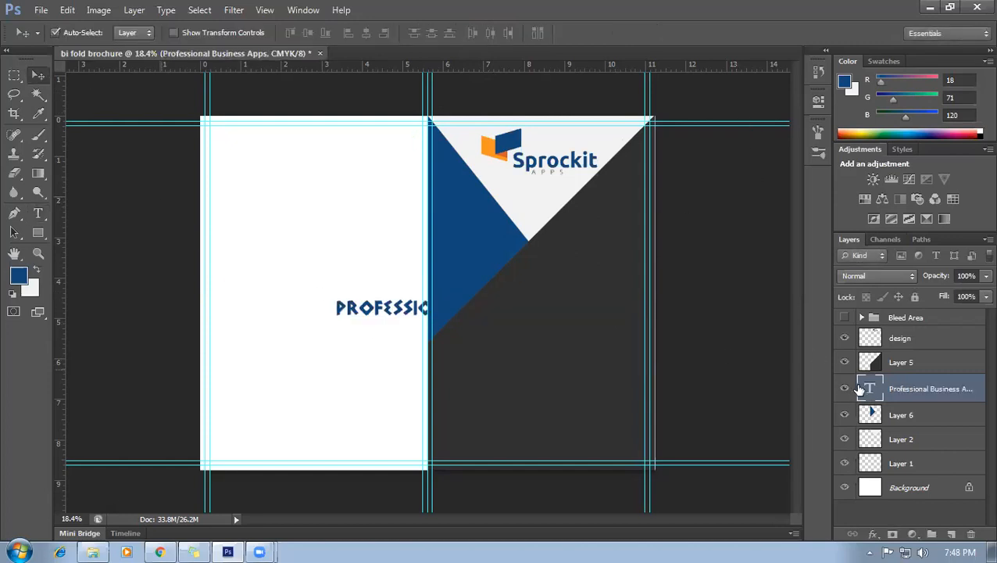
pyautogui.moveTo(872, 389); pyautogui.dragTo(871, 351)
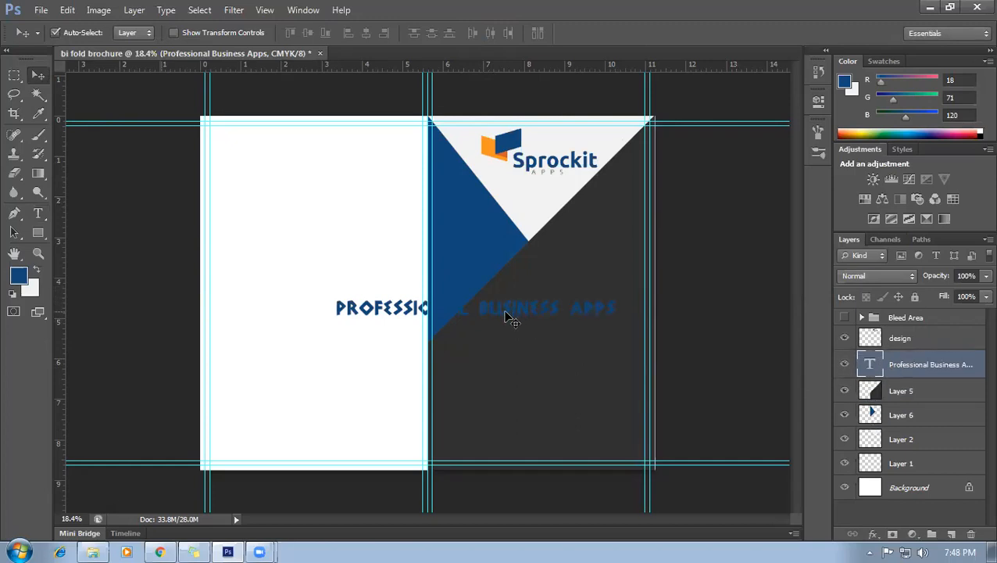
pyautogui.doubleClick(870, 364)
pyautogui.click(123, 33)
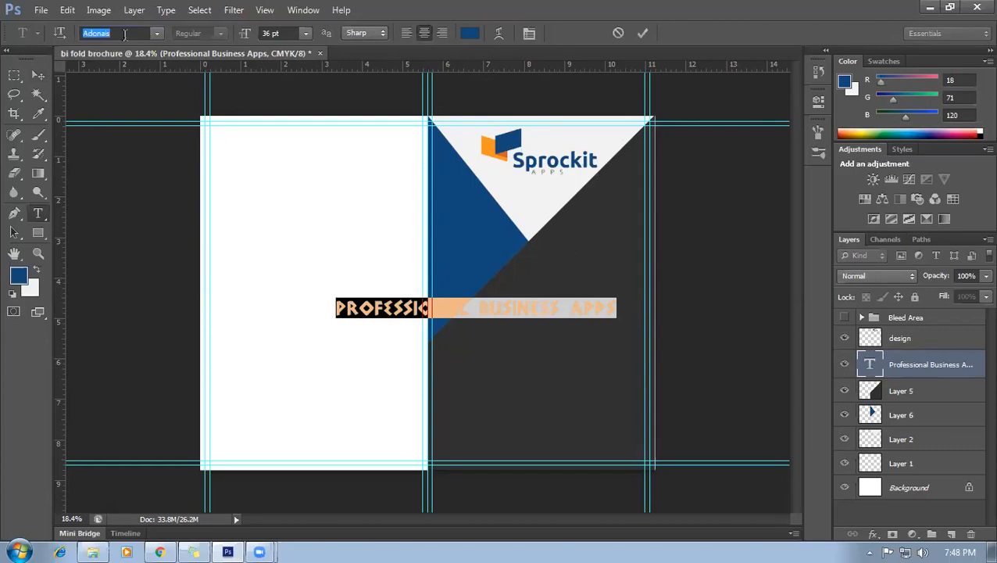
# Set the headline font to Poppins and nudge the text slightly right and down.
pyautogui.write('Poppins')
pyautogui.press('Return')
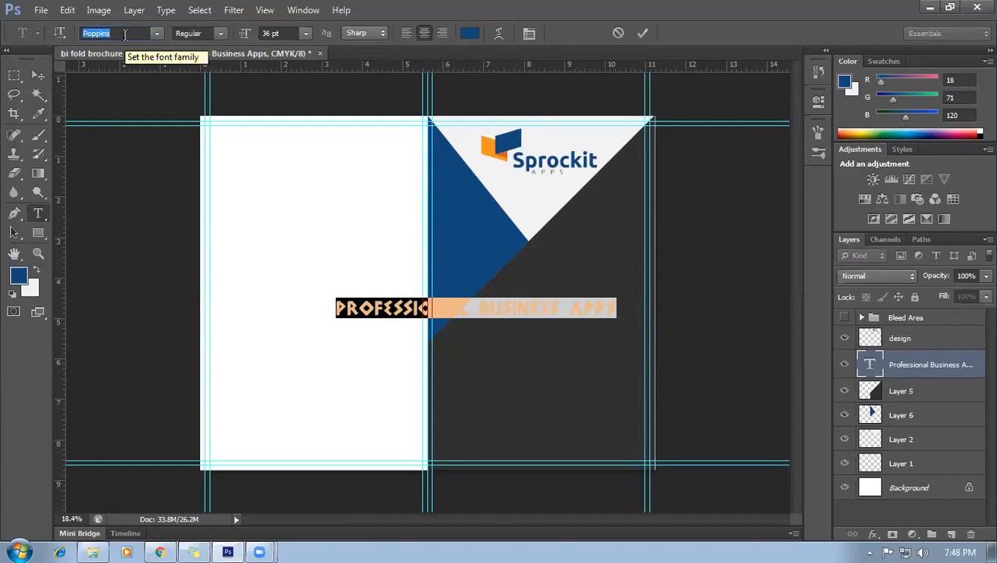
pyautogui.click(122, 31)
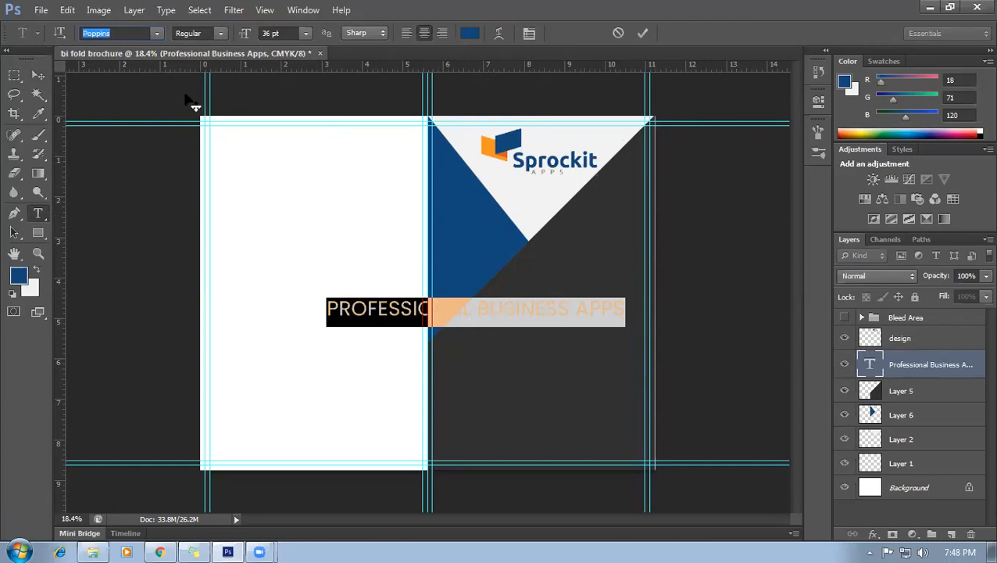
pyautogui.moveTo(574, 374)
pyautogui.mouseDown()
pyautogui.moveTo(601, 381)
pyautogui.moveTo(587, 384)
pyautogui.mouseUp()
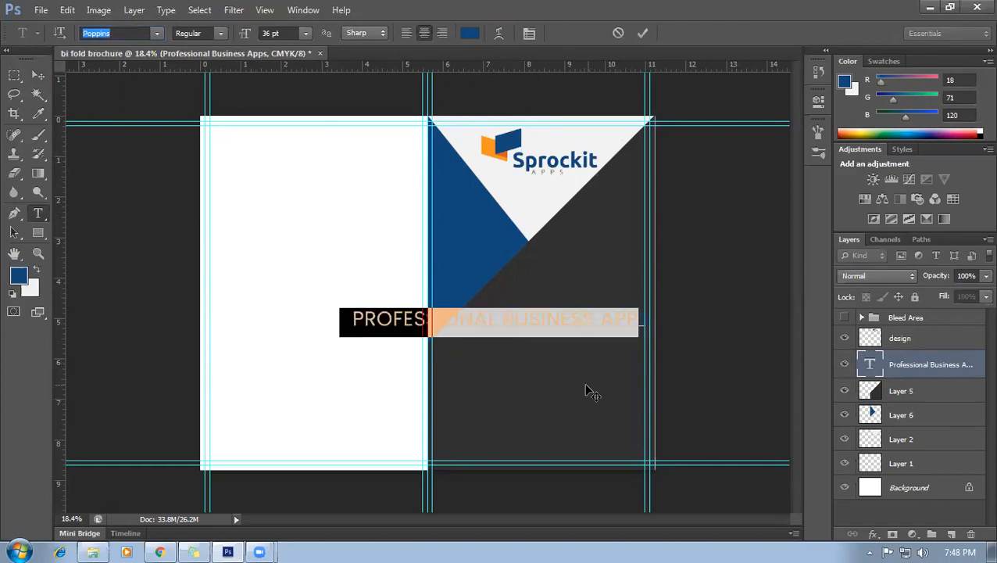
# Change the word PROFESSIONAL to Lato Bold.
pyautogui.moveTo(484, 325); pyautogui.dragTo(310, 324)
pyautogui.click(123, 29)
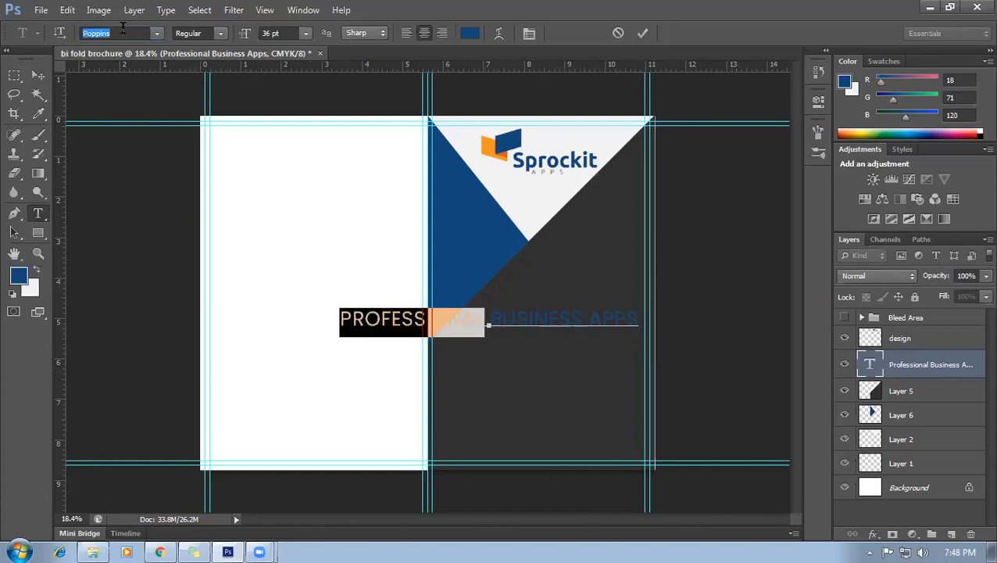
pyautogui.press('Return')
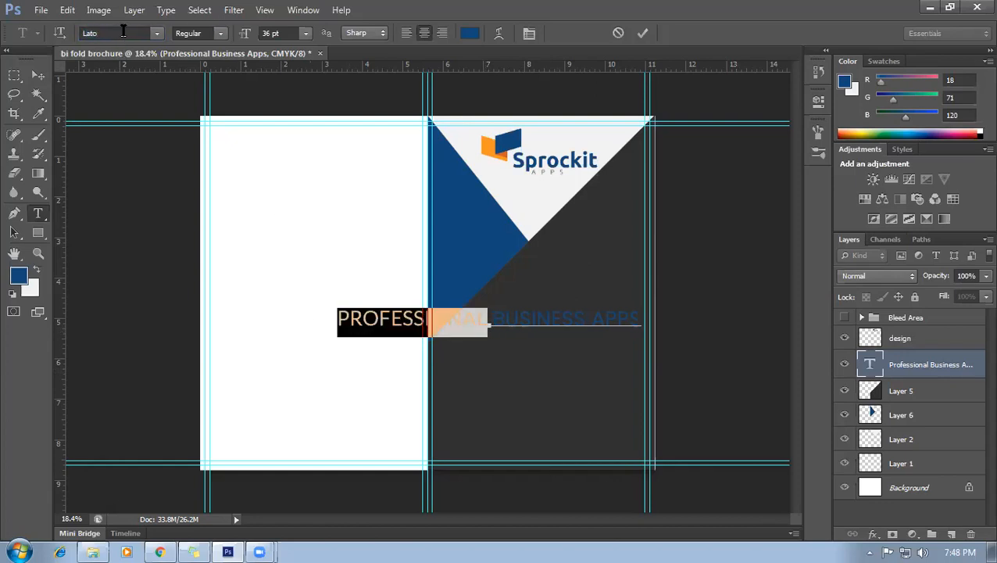
pyautogui.click(221, 34)
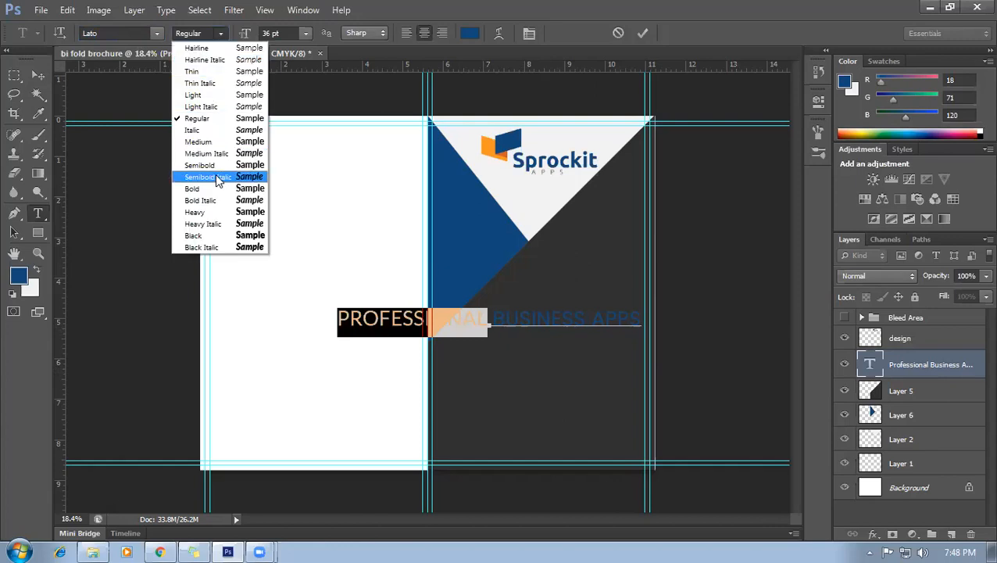
pyautogui.click(196, 188)
pyautogui.click(489, 331)
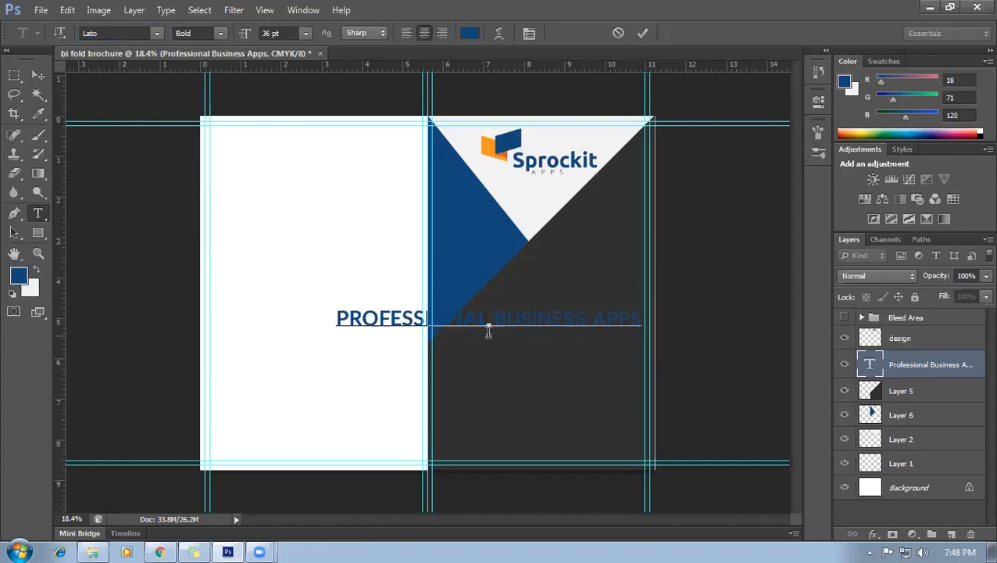
# Break the headline into 'PROFESSIONAL / BUSINESS APPS' and move it onto the dark panel.
pyautogui.press('Right')
pyautogui.press('BackSpace')
pyautogui.press('BackSpace')
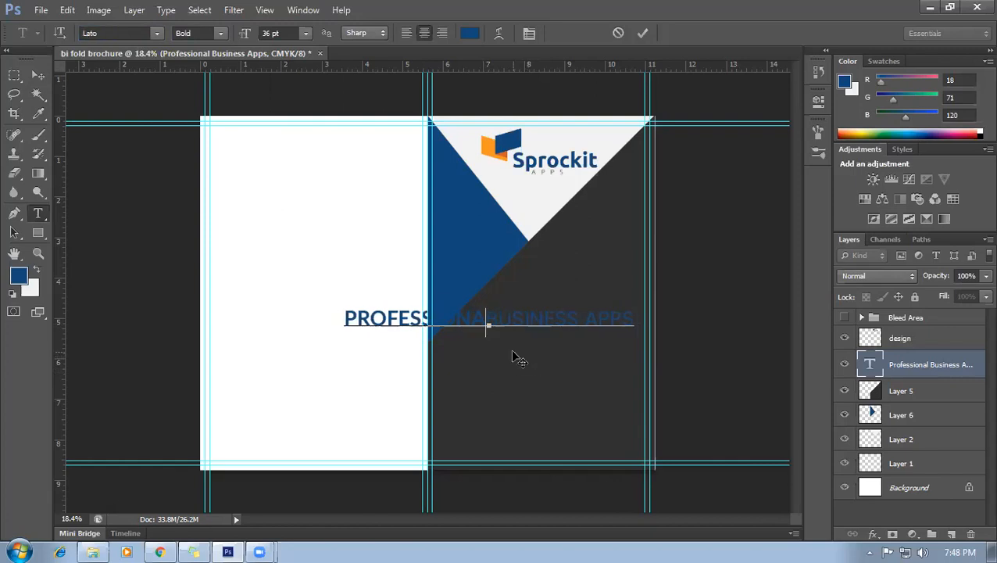
pyautogui.write('L')
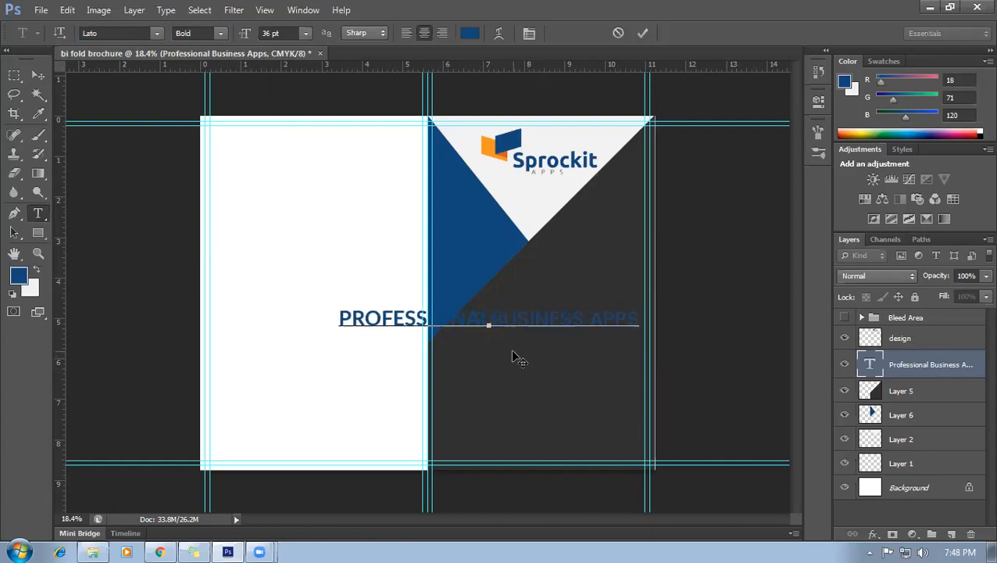
pyautogui.press('Return')
pyautogui.moveTo(643, 352); pyautogui.dragTo(658, 327)
pyautogui.hotkey('ctrl', 'a')
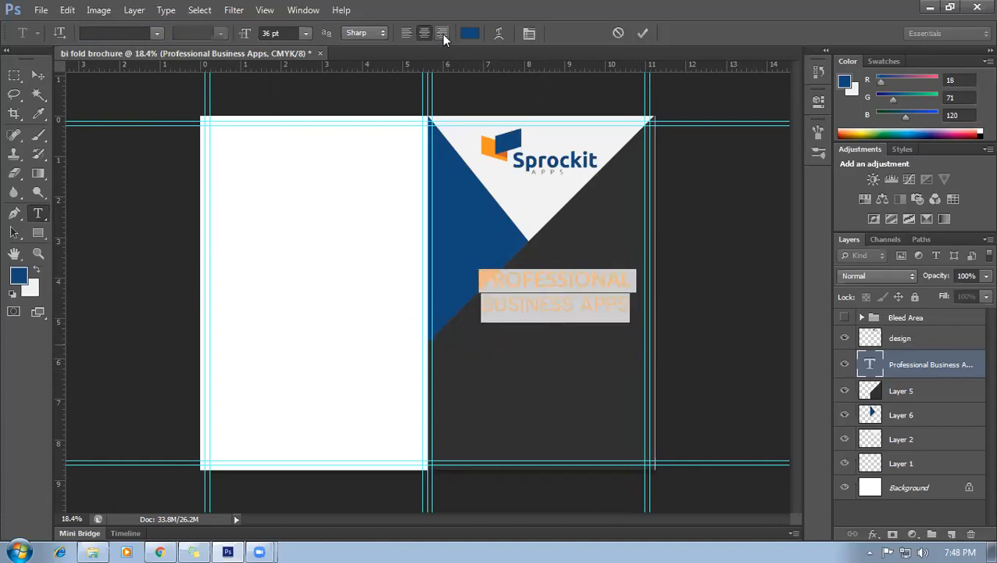
# Right-align the headline and make its text white.
pyautogui.click(441, 33)
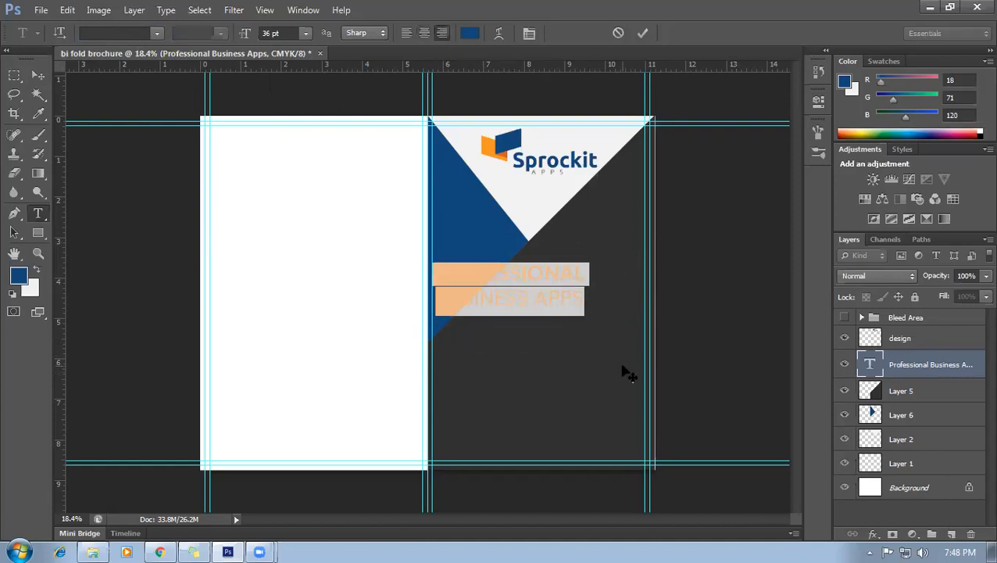
pyautogui.click(582, 274)
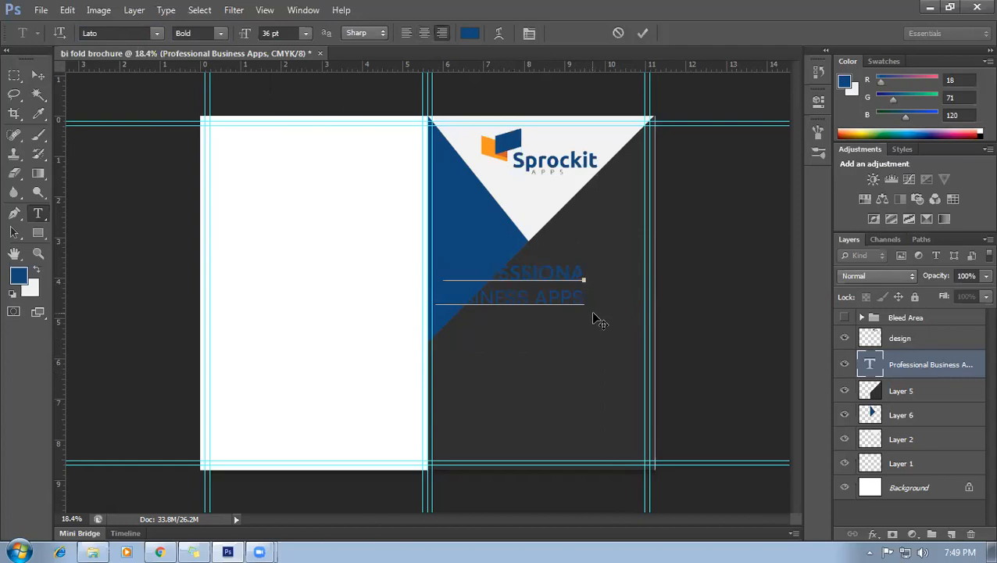
pyautogui.scroll(1, 614, 274)
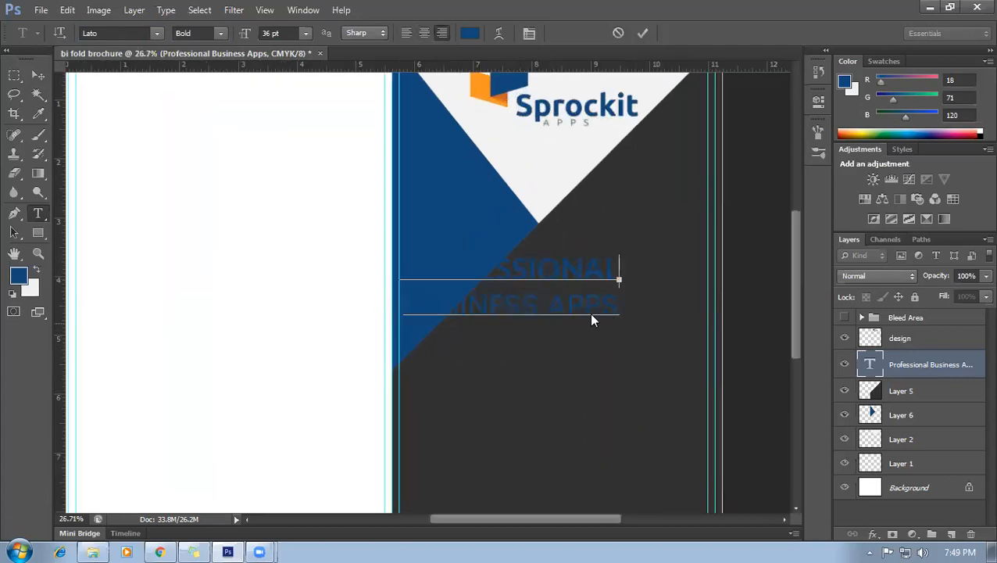
pyautogui.hotkey('ctrl', 'a')
pyautogui.click(462, 36)
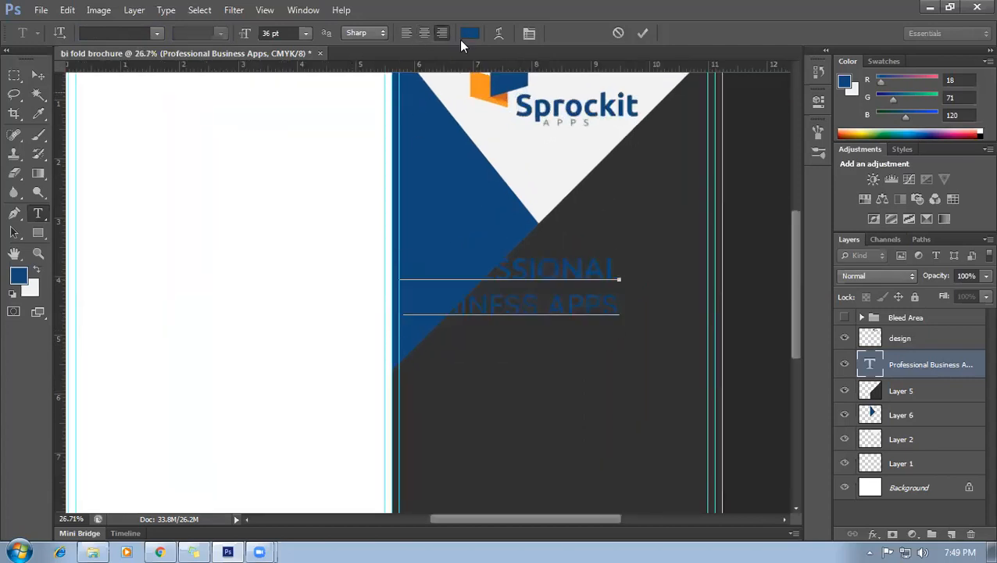
pyautogui.click(560, 129)
pyautogui.click(969, 150)
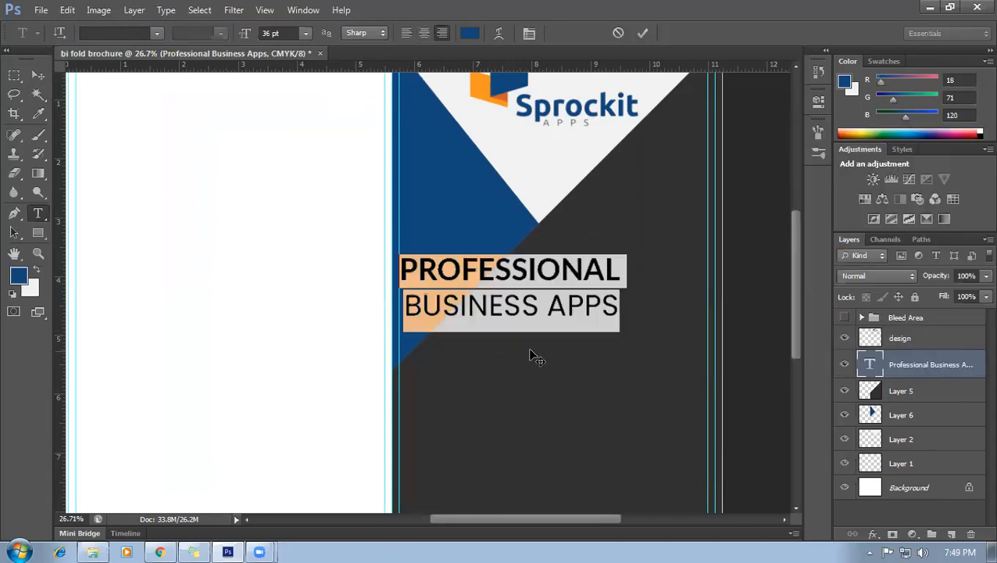
pyautogui.scroll(-1, 531, 355)
pyautogui.click(600, 303)
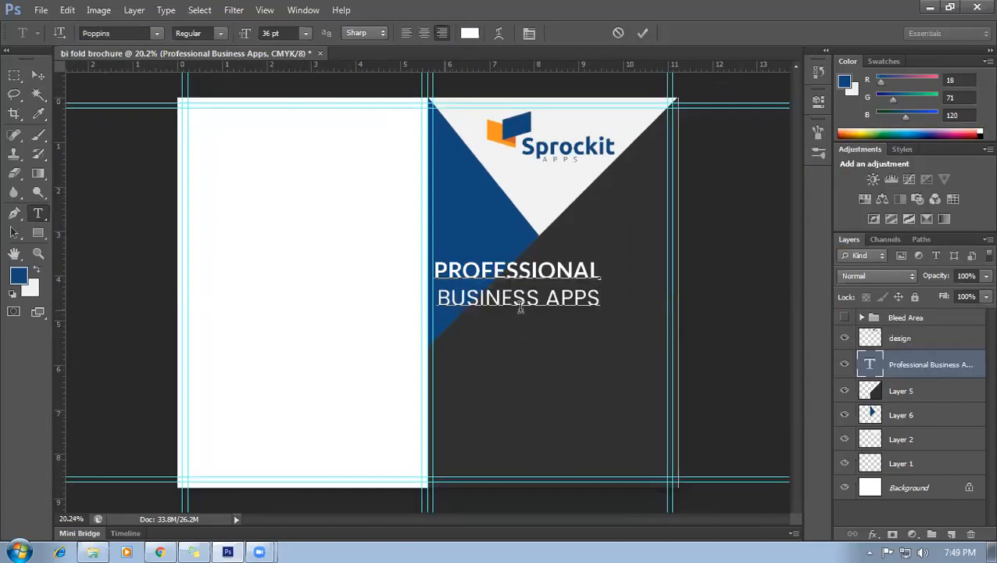
# Reposition the two-line headline block on the dark panel just below the white triangle.
pyautogui.click(595, 298)
pyautogui.click(432, 300)
pyautogui.press('BackSpace')
pyautogui.moveTo(536, 329); pyautogui.dragTo(620, 362)
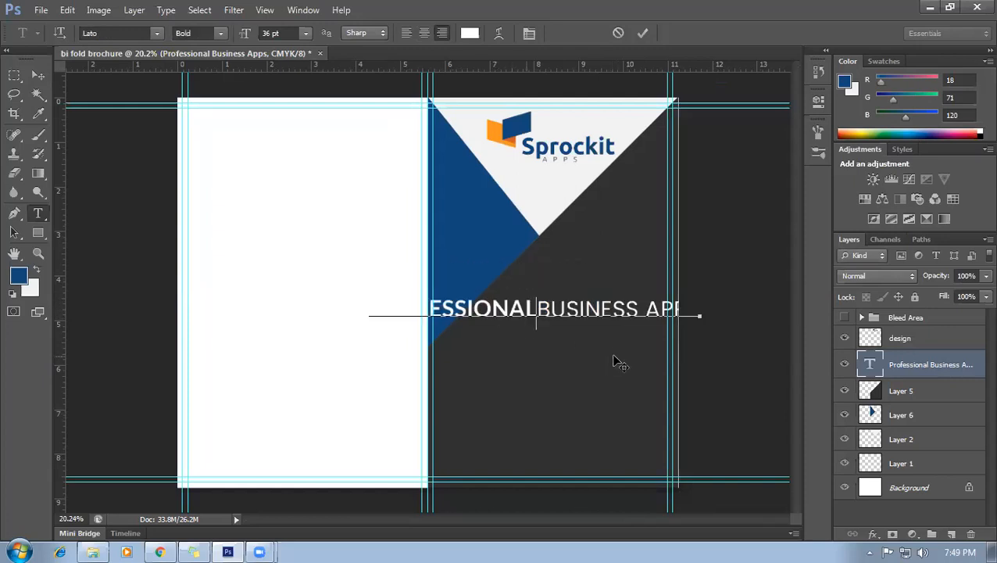
pyautogui.press('Return')
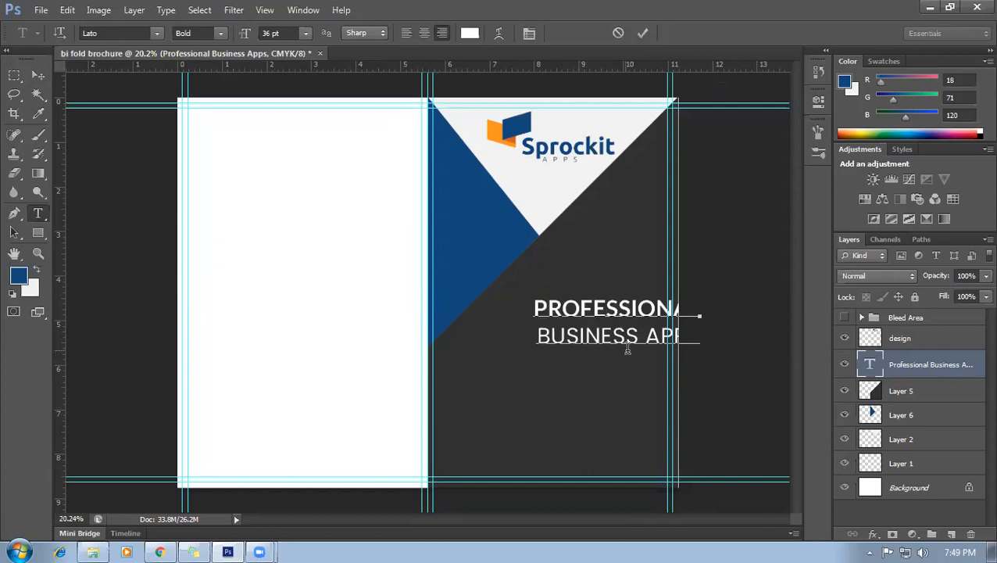
pyautogui.hotkey('ctrl', 'a')
pyautogui.moveTo(592, 318)
pyautogui.mouseDown()
pyautogui.moveTo(591, 297)
pyautogui.moveTo(595, 332)
pyautogui.mouseUp()
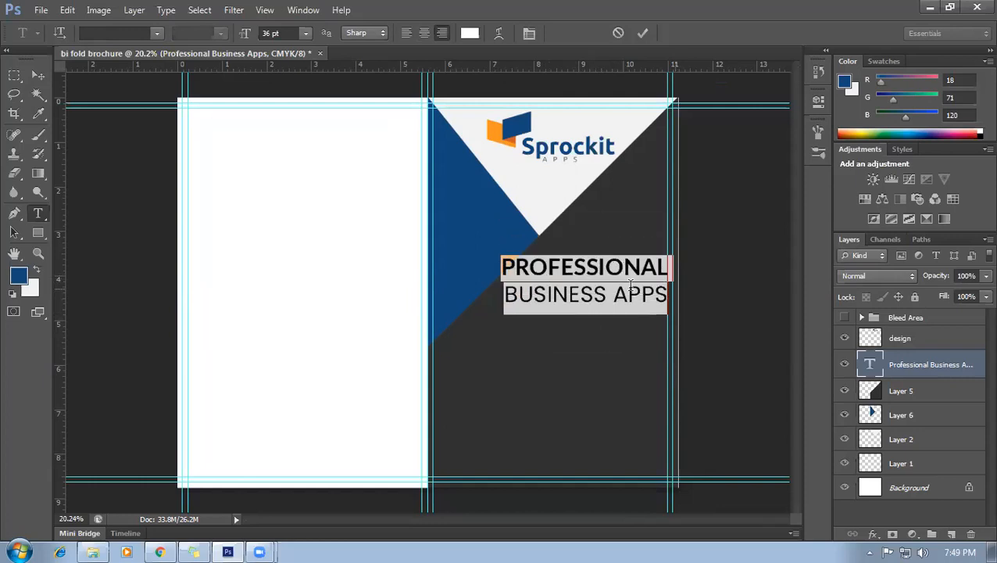
pyautogui.moveTo(635, 341); pyautogui.dragTo(633, 349)
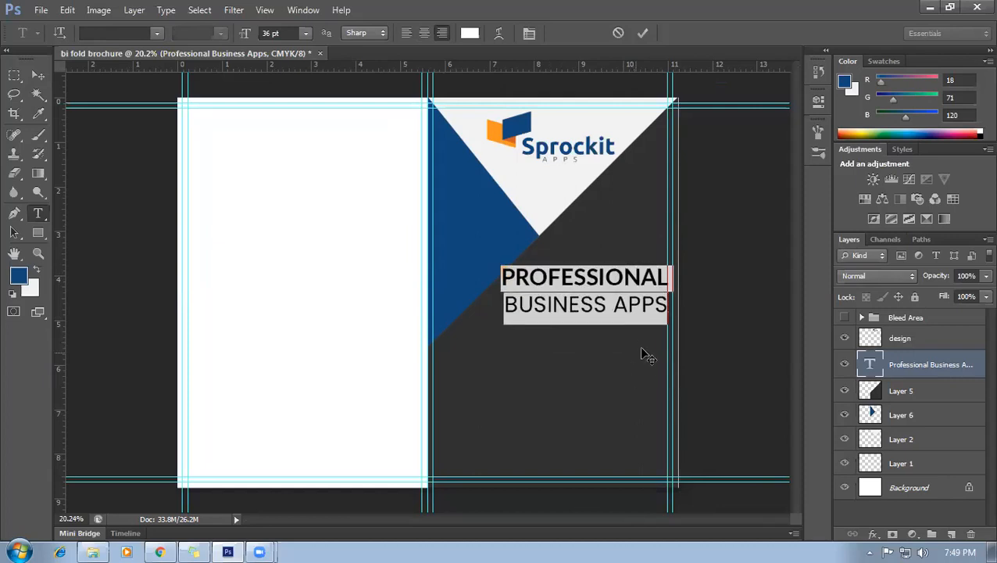
pyautogui.click(666, 311)
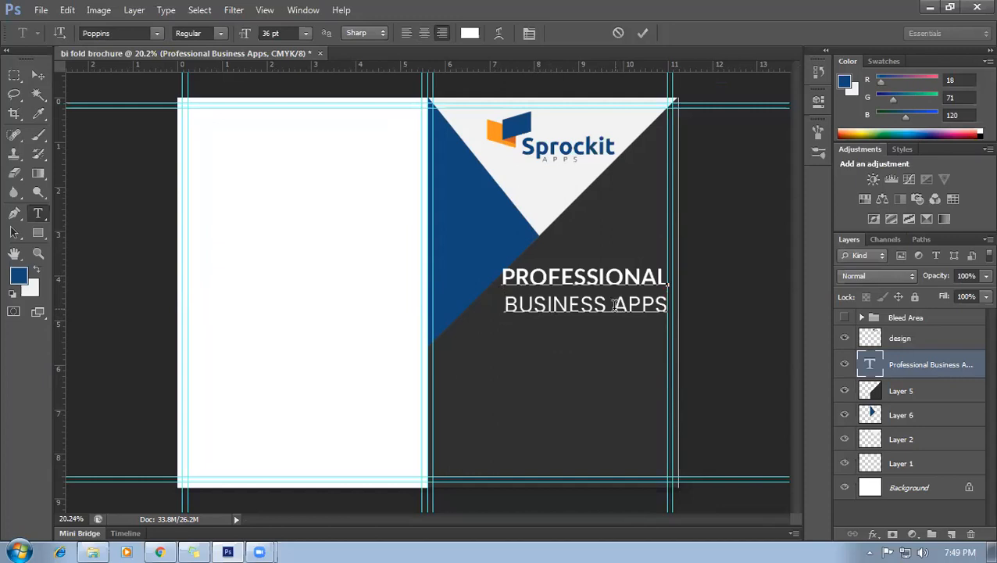
# Break APPS onto its own line and set PROFESSIONAL to 24 pt.
pyautogui.press('BackSpace')
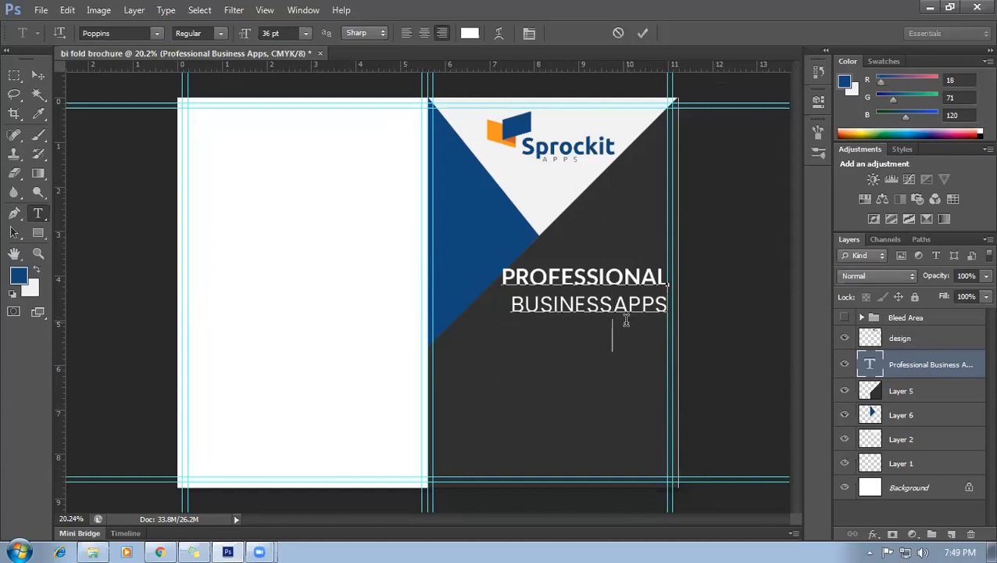
pyautogui.press('Return')
pyautogui.moveTo(667, 333); pyautogui.dragTo(490, 278)
pyautogui.click(625, 299)
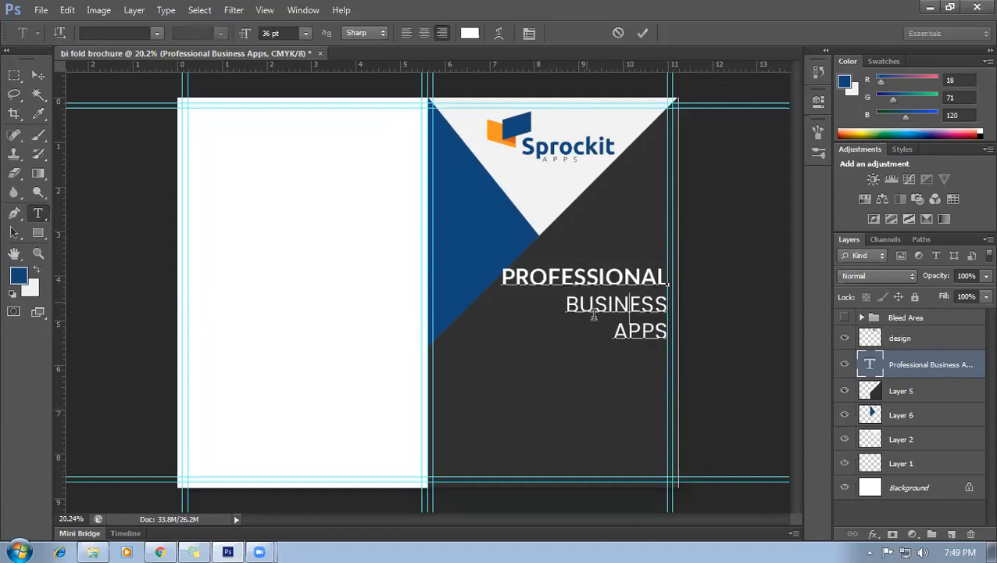
pyautogui.moveTo(563, 303); pyautogui.dragTo(667, 296)
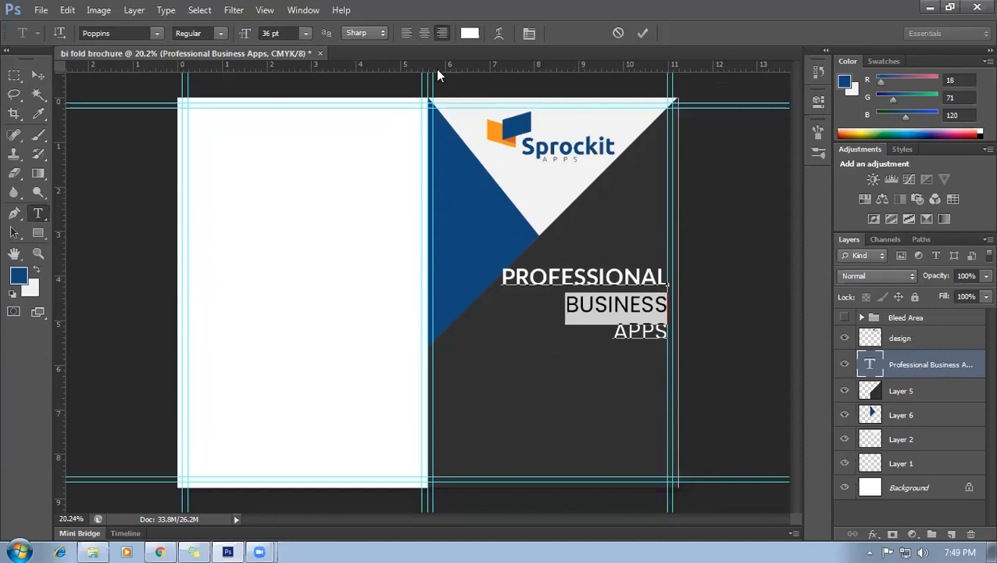
pyautogui.click(518, 283)
pyautogui.moveTo(501, 277); pyautogui.dragTo(670, 275)
pyautogui.click(282, 32)
pyautogui.write('28')
pyautogui.press('Return')
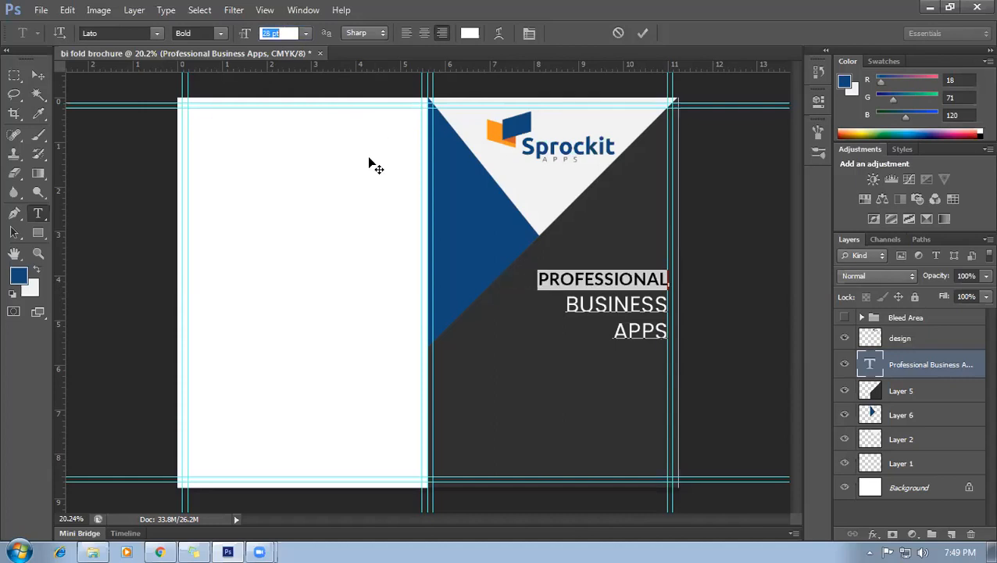
pyautogui.press('Down')
pyautogui.press('Down')
pyautogui.press('Down')
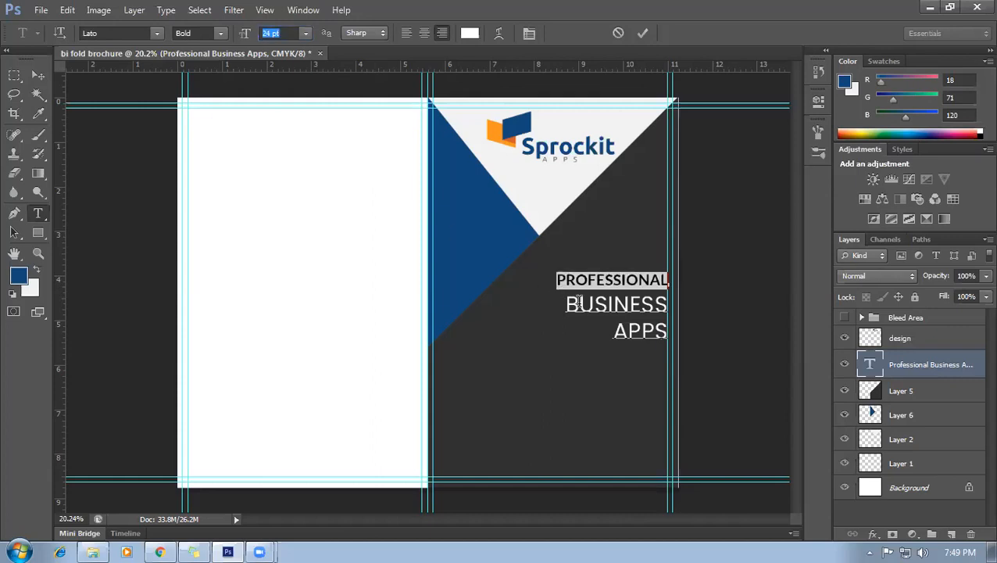
# Make BUSINESS Poppins Bold at 48 pt.
pyautogui.click(580, 305)
pyautogui.doubleClick(571, 305)
pyautogui.click(136, 33)
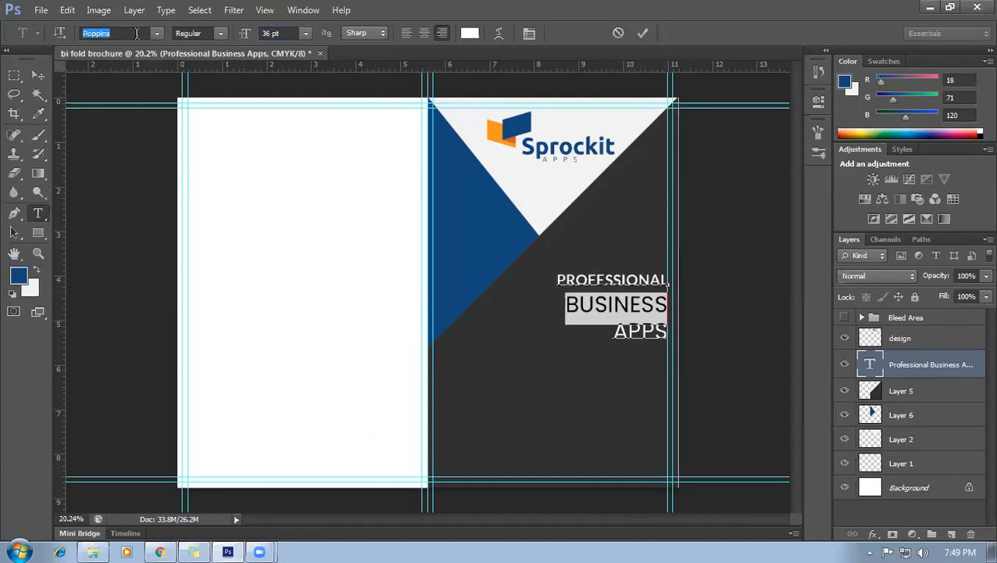
pyautogui.click(220, 34)
pyautogui.click(208, 189)
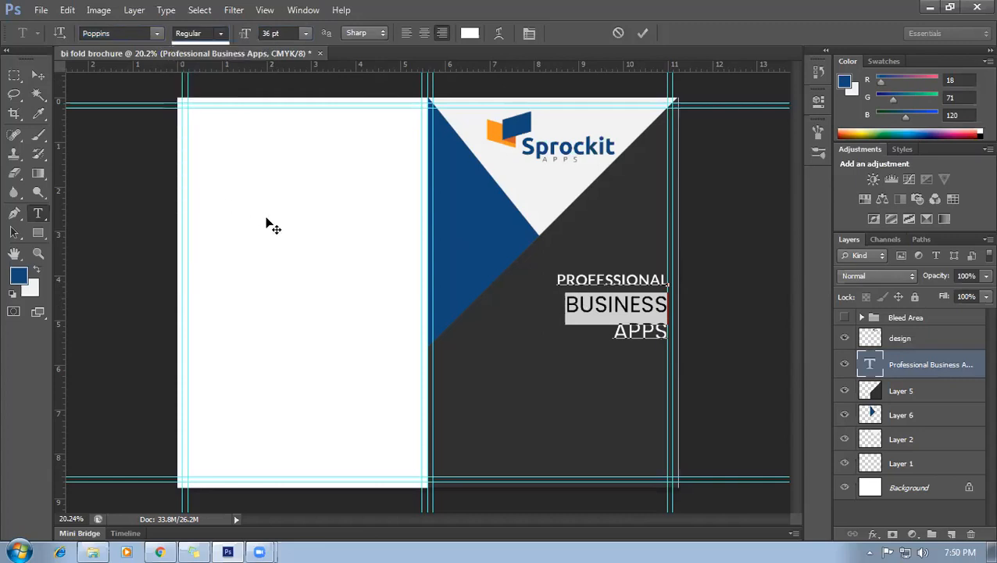
pyautogui.click(288, 34)
pyautogui.press('Up')
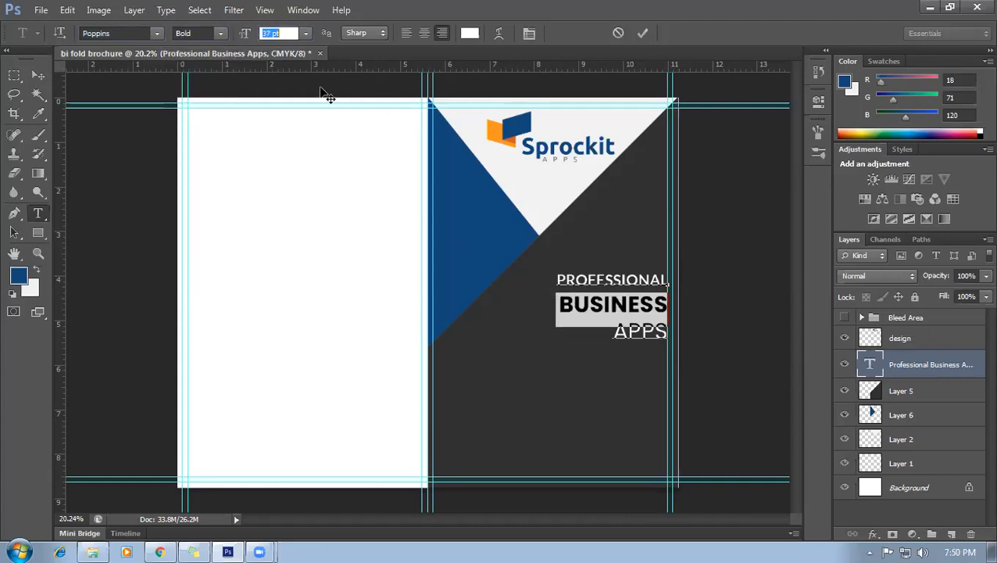
pyautogui.press('Up')
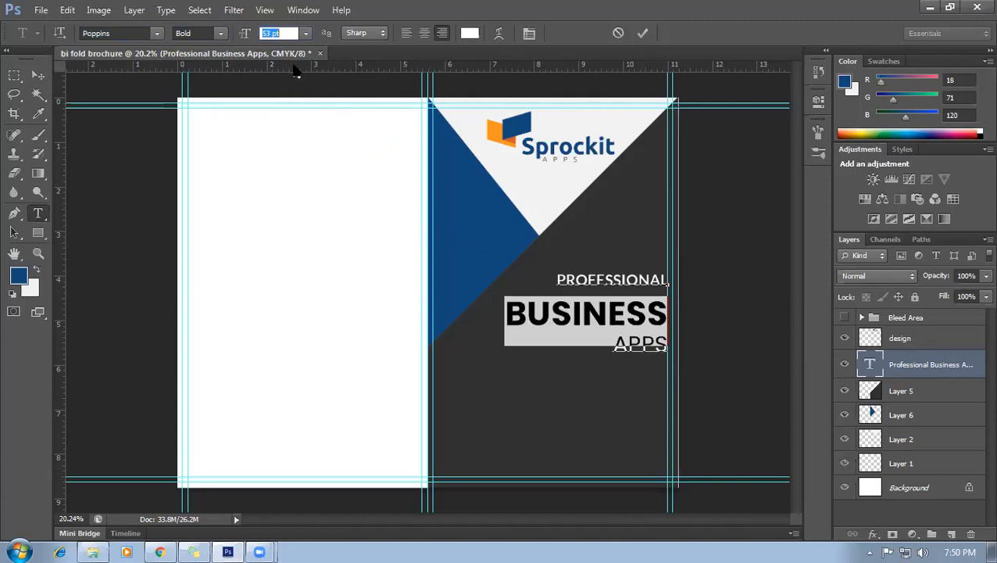
pyautogui.press('Down')
pyautogui.press('Down')
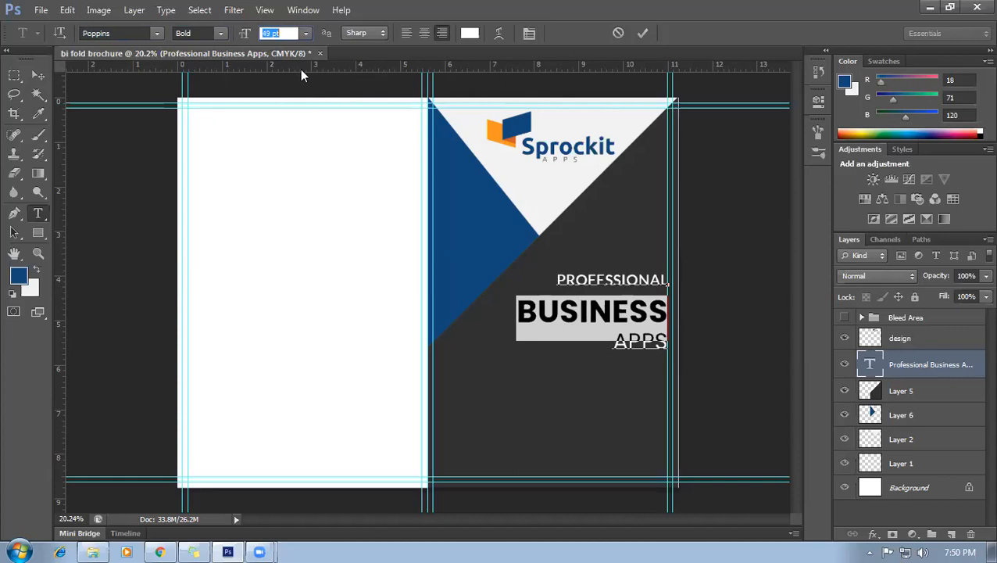
pyautogui.press('Down')
pyautogui.press('Down')
pyautogui.press('Down')
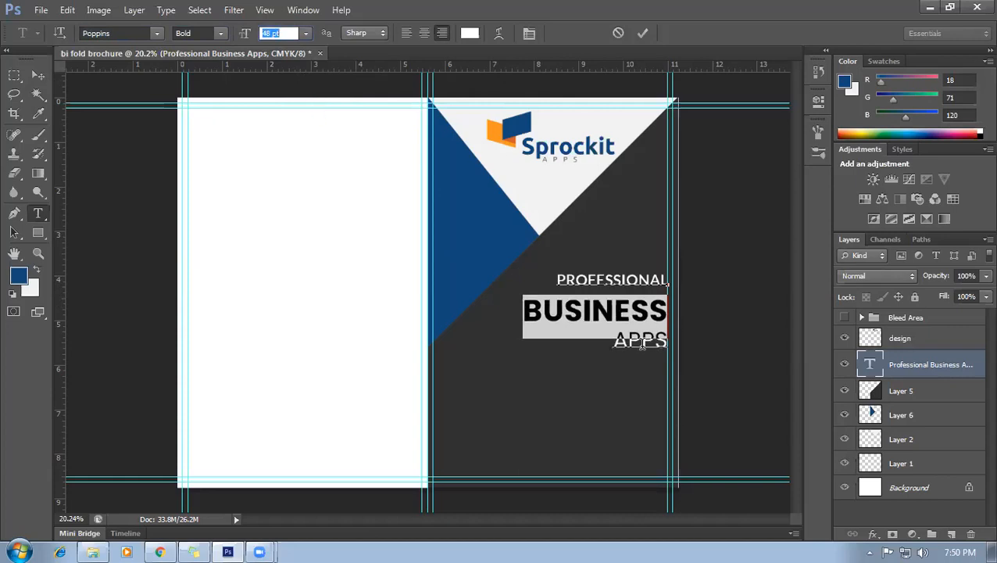
# Enlarge APPS to 48 pt.
pyautogui.moveTo(614, 341); pyautogui.dragTo(670, 340)
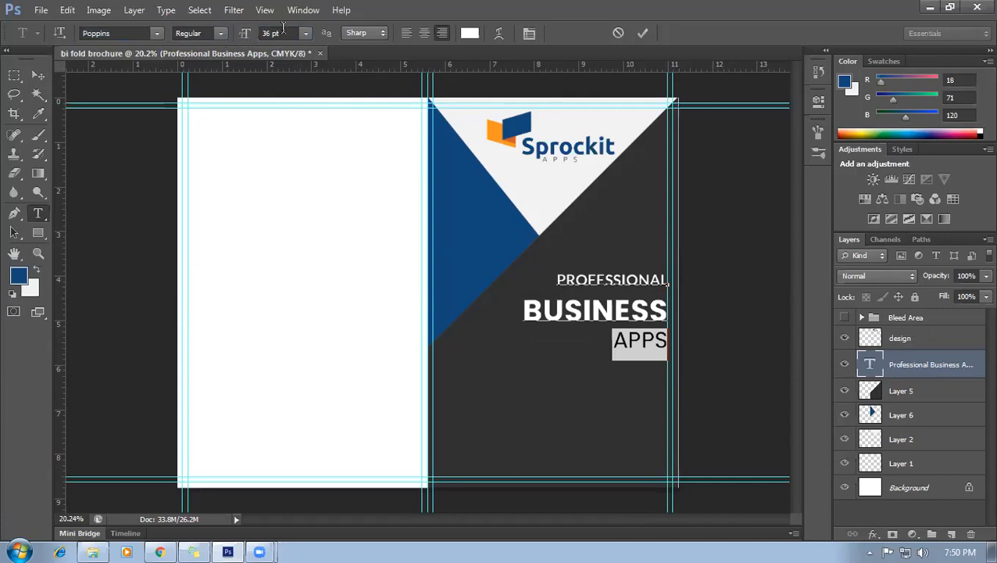
pyautogui.click(283, 32)
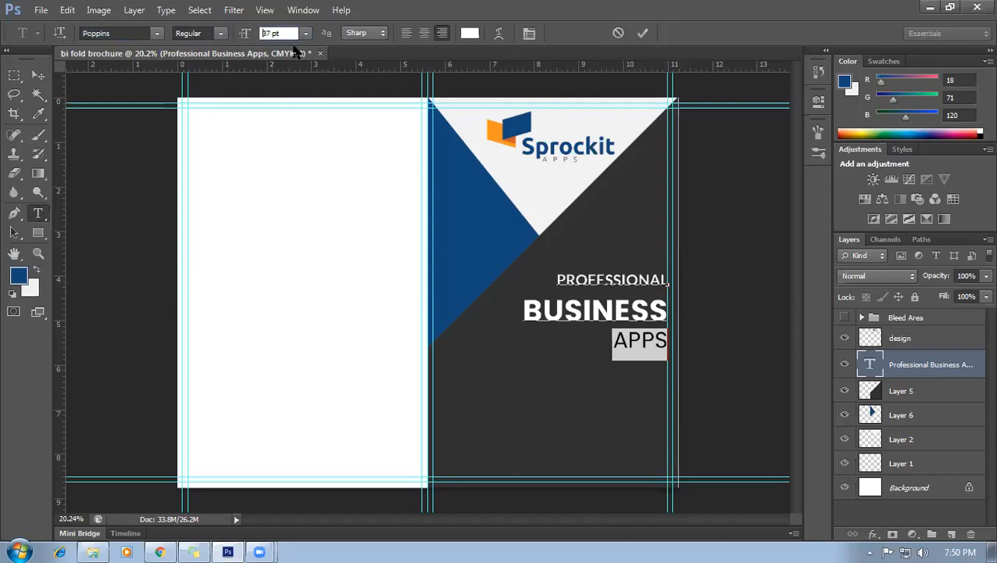
pyautogui.press('Up')
pyautogui.press('Up')
pyautogui.press('Up')
pyautogui.press('Up')
pyautogui.press('Up')
pyautogui.press('Up')
pyautogui.press('Up')
pyautogui.press('Up')
pyautogui.press('Up')
pyautogui.press('Up')
pyautogui.press('Up')
pyautogui.press('Up')
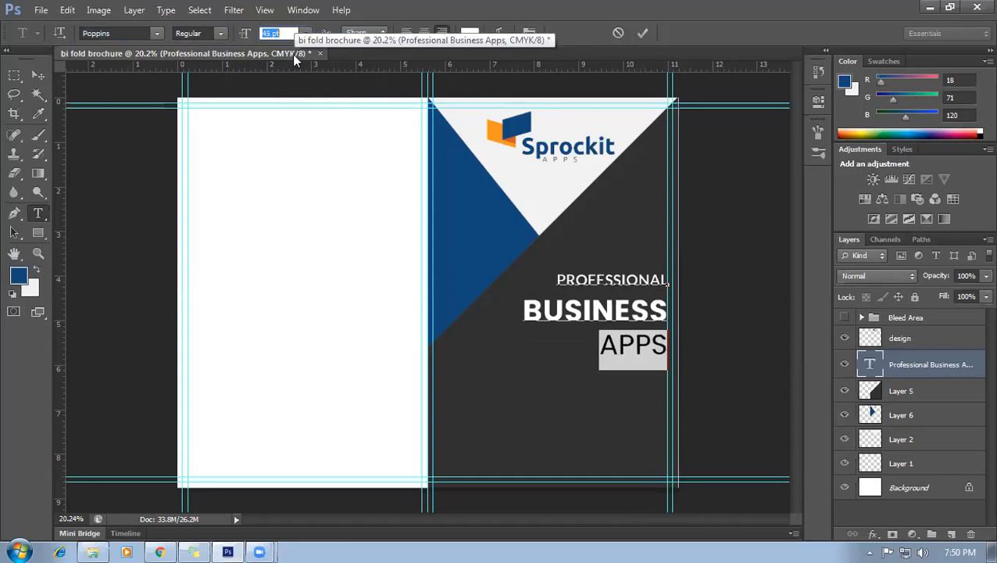
pyautogui.press('Up')
pyautogui.press('Up')
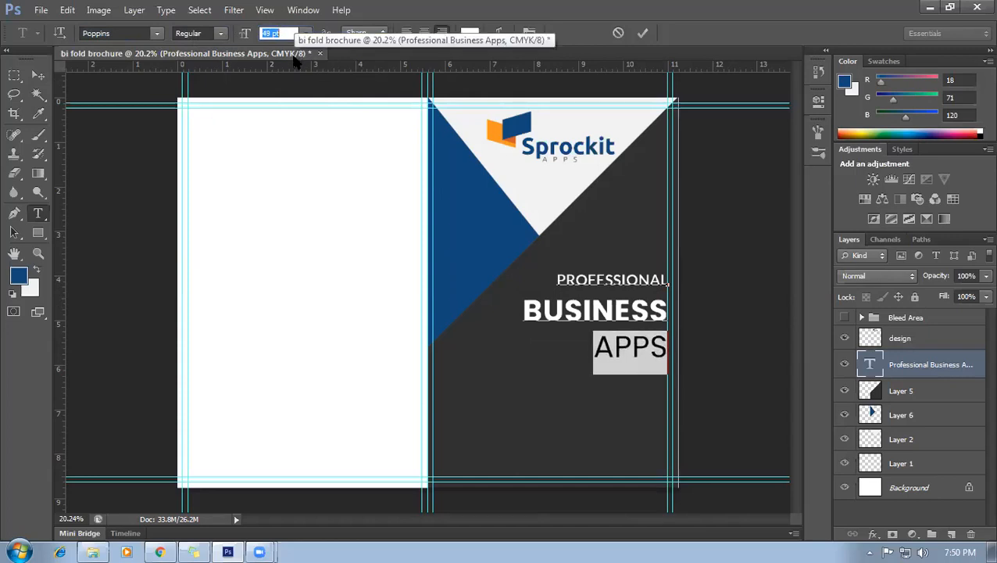
pyautogui.press('Down')
pyautogui.press('Down')
pyautogui.press('Down')
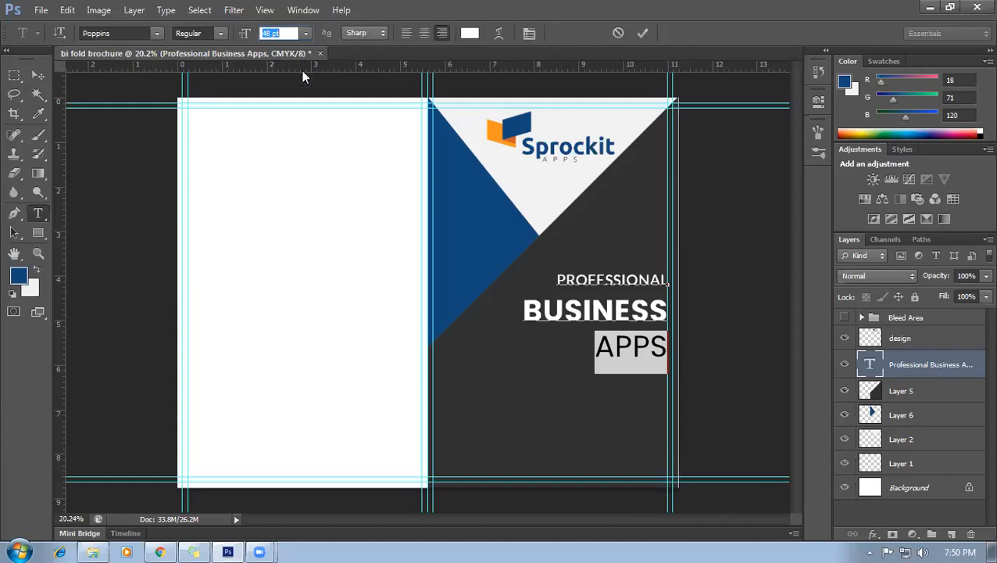
# Set APPS to Poppins Light weight and commit the headline edits.
pyautogui.moveTo(595, 349); pyautogui.dragTo(685, 342)
pyautogui.click(223, 35)
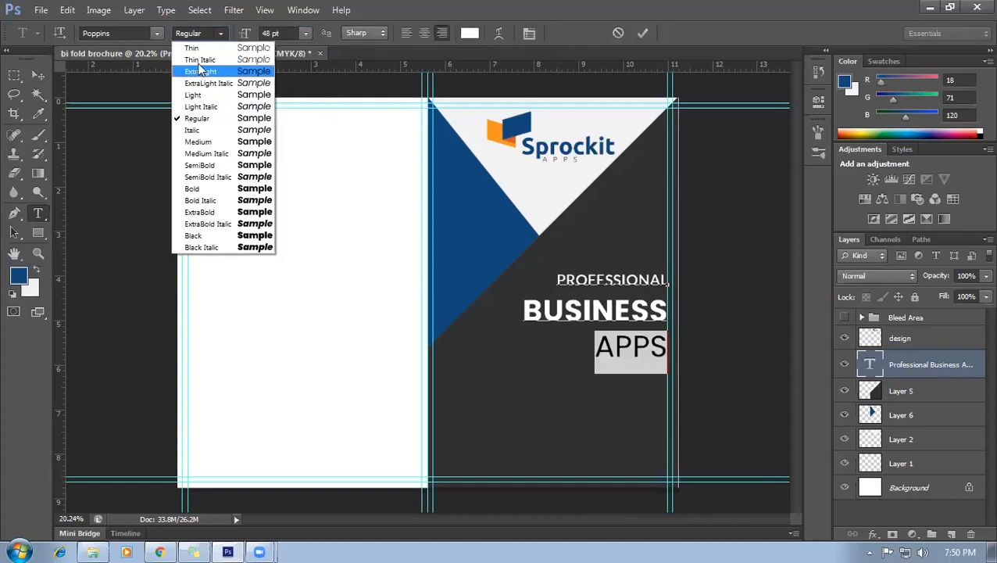
pyautogui.click(204, 50)
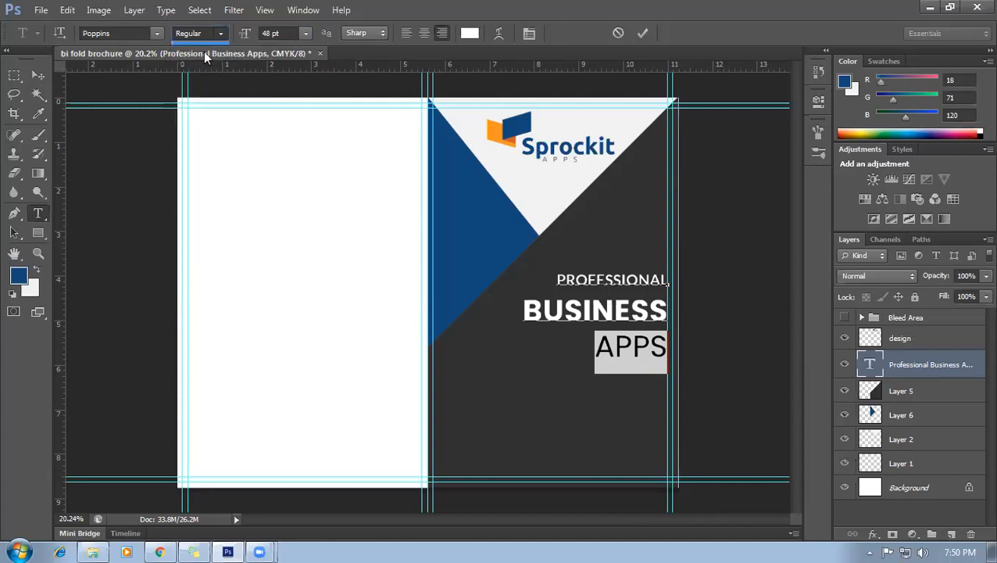
pyautogui.click(607, 346)
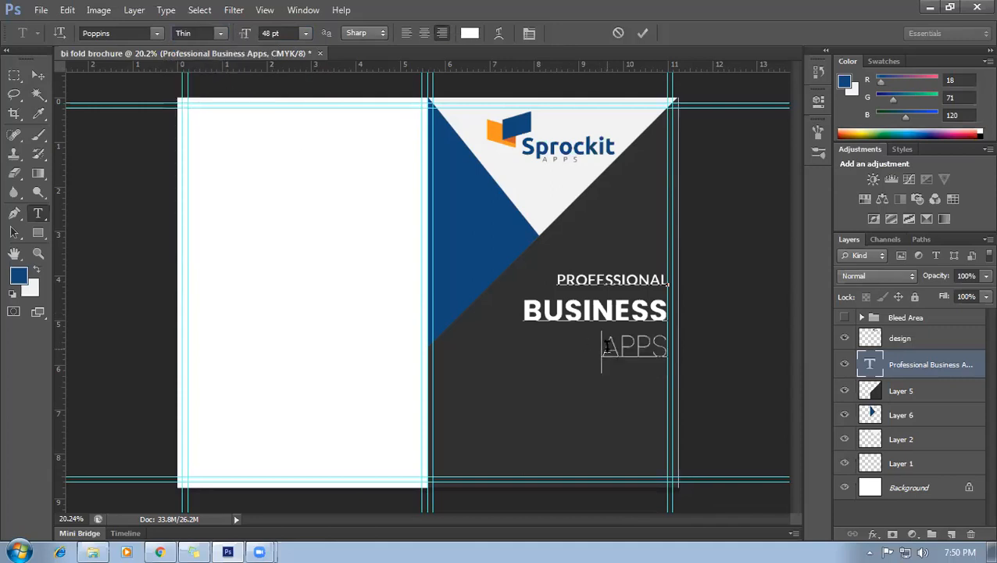
pyautogui.moveTo(603, 348); pyautogui.dragTo(668, 348)
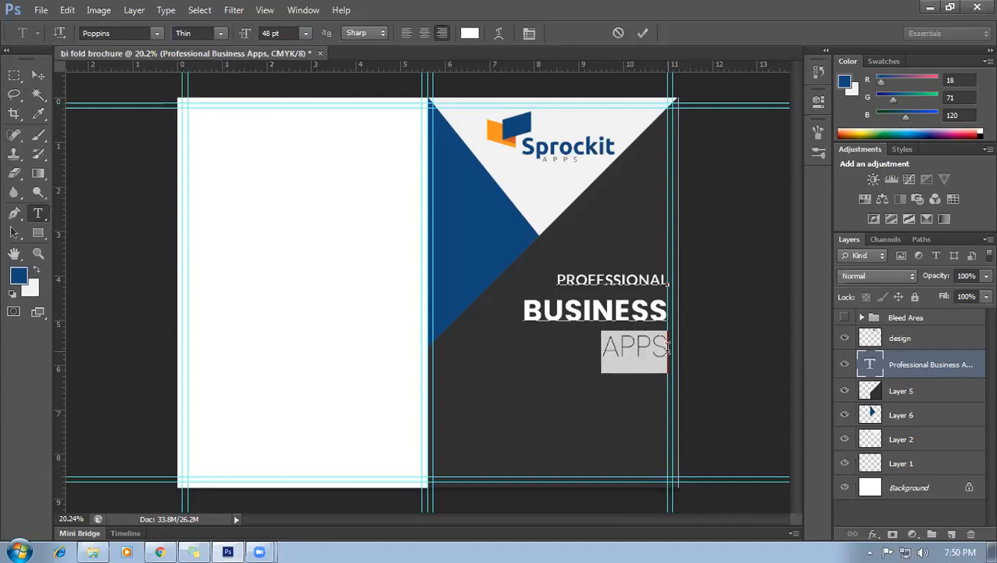
pyautogui.click(221, 33)
pyautogui.click(218, 100)
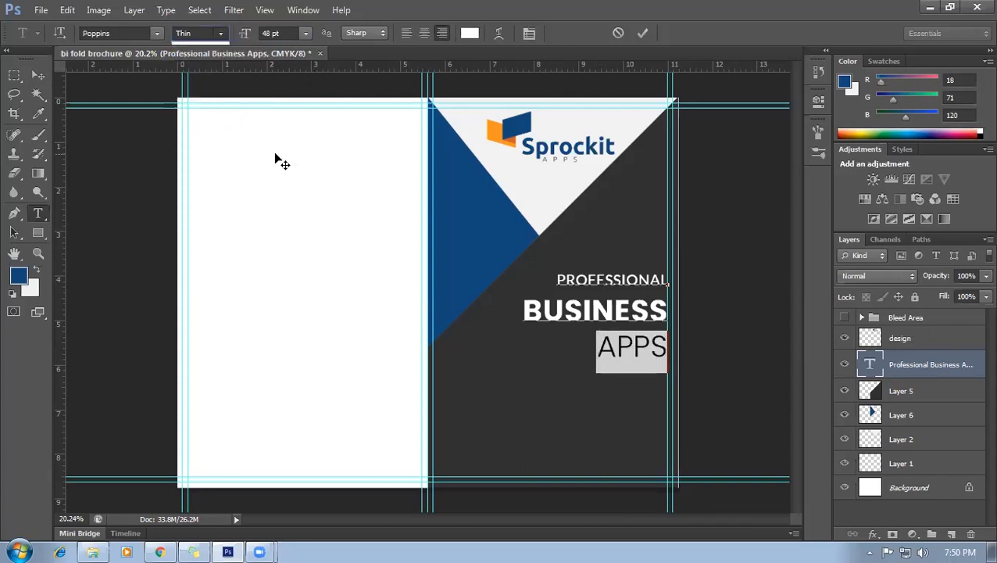
pyautogui.click(39, 75)
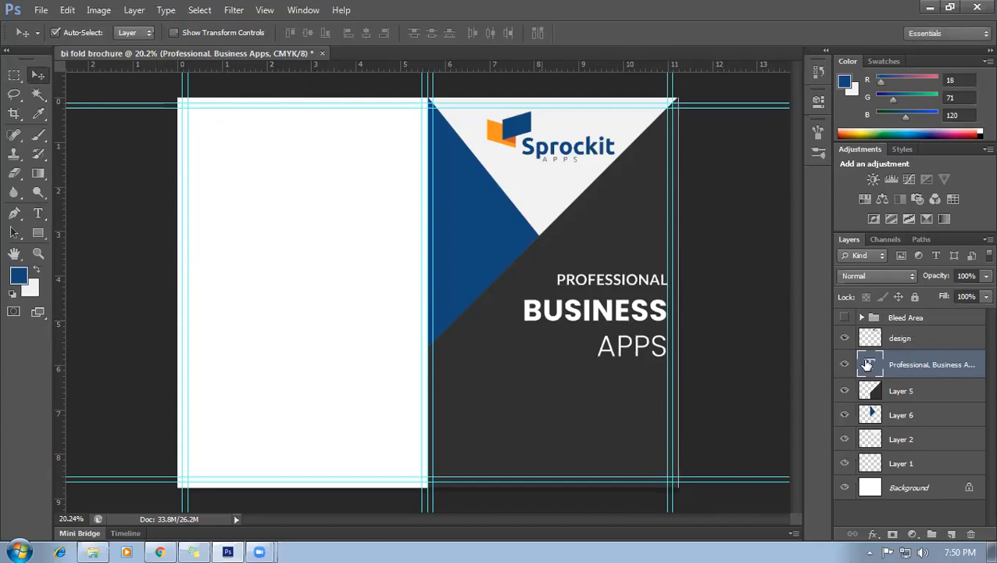
pyautogui.doubleClick(870, 364)
pyautogui.moveTo(666, 349); pyautogui.dragTo(506, 291)
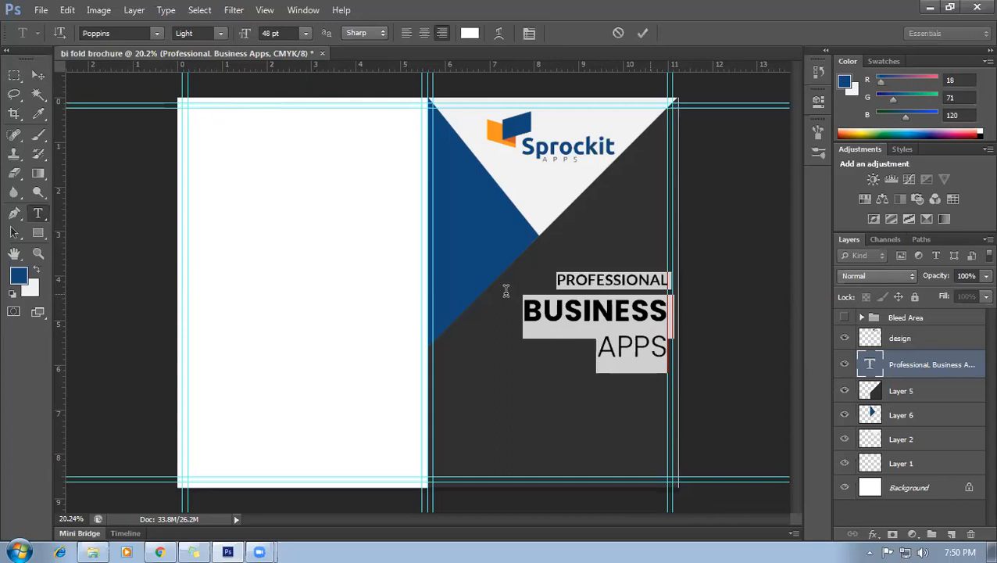
# Tighten the headline line spacing to 48.01 pt leading in the Character settings.
pyautogui.click(617, 349)
pyautogui.moveTo(663, 348); pyautogui.dragTo(522, 317)
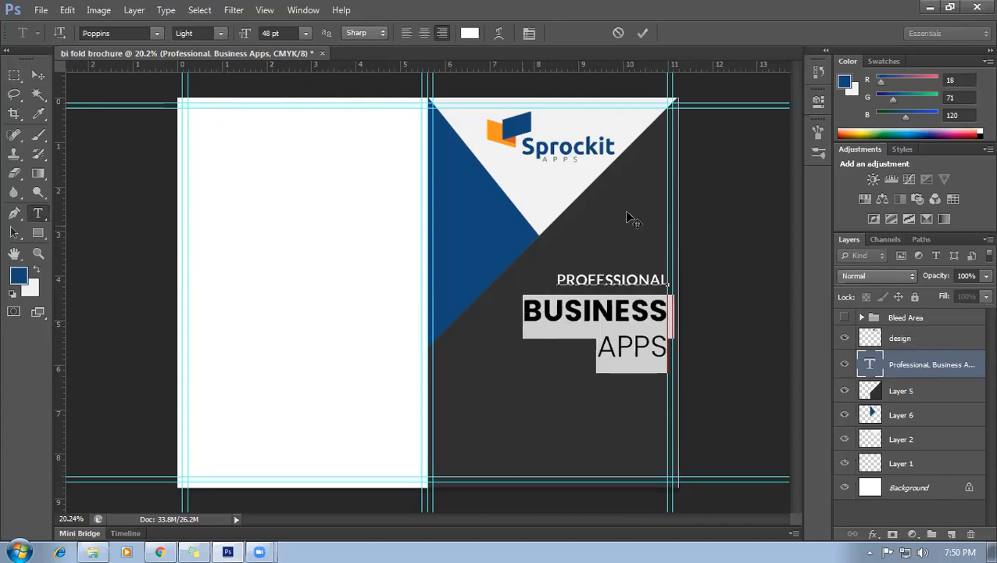
pyautogui.click(529, 34)
pyautogui.click(765, 229)
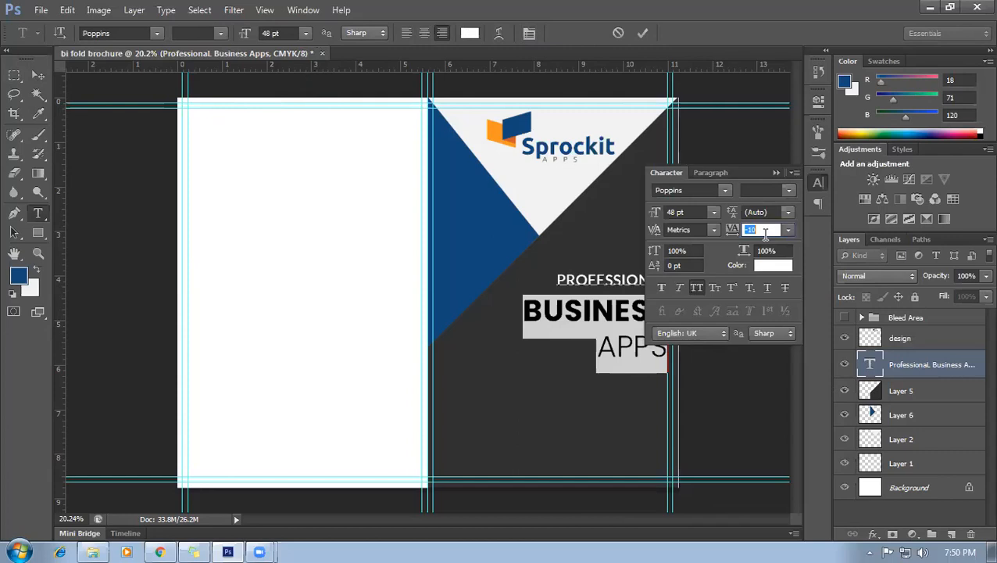
pyautogui.scroll(2, 766, 230)
pyautogui.click(775, 212)
pyautogui.write('0.01')
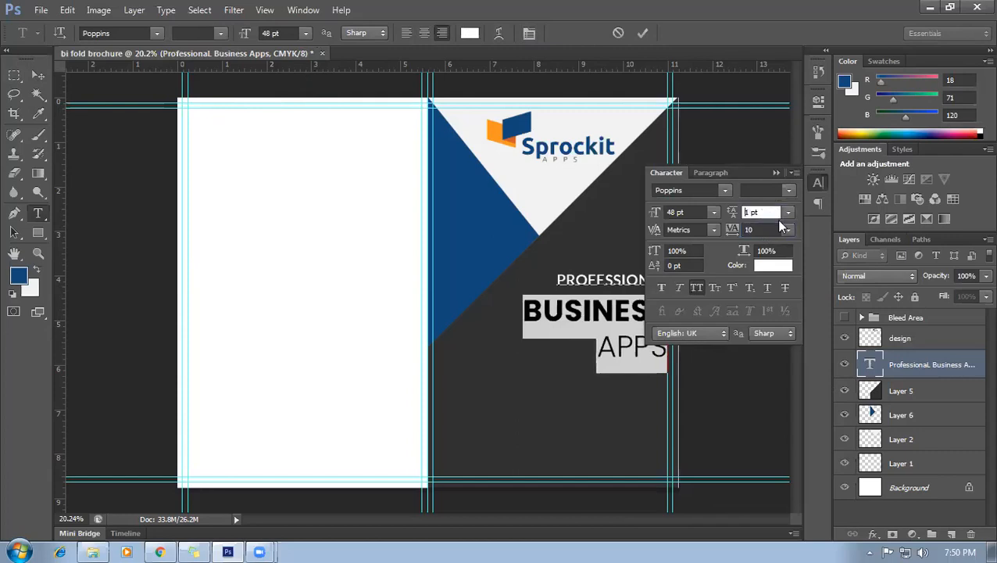
pyautogui.press('Return')
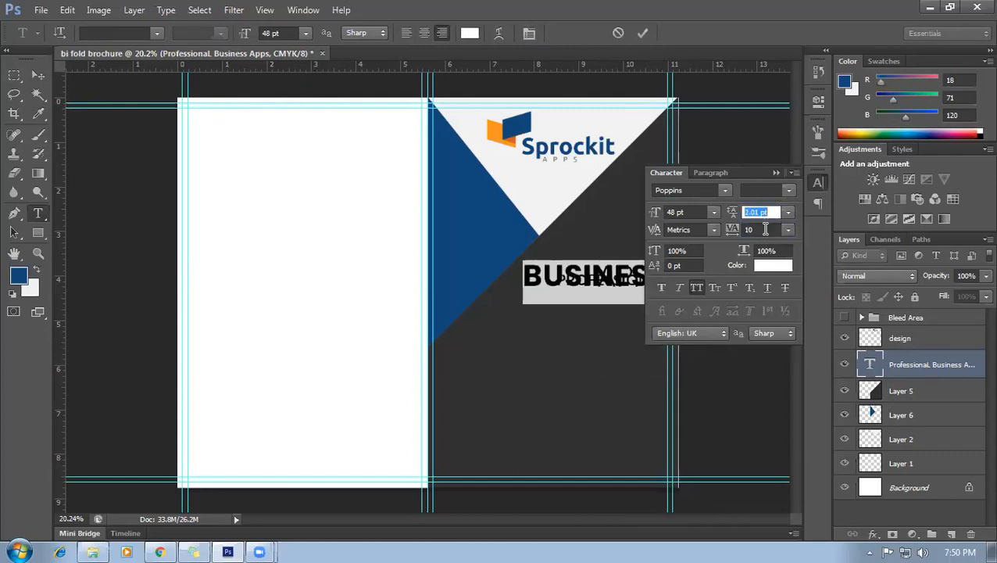
pyautogui.scroll(9, 766, 229)
pyautogui.scroll(15, 763, 181)
pyautogui.scroll(9, 766, 184)
pyautogui.scroll(1, 765, 188)
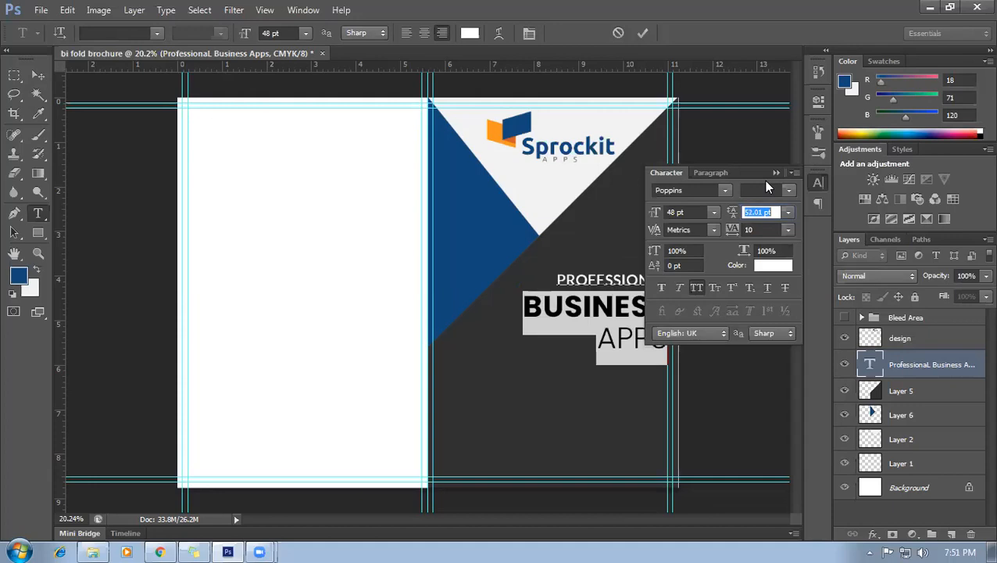
pyautogui.scroll(1, 766, 185)
pyautogui.scroll(-1, 766, 187)
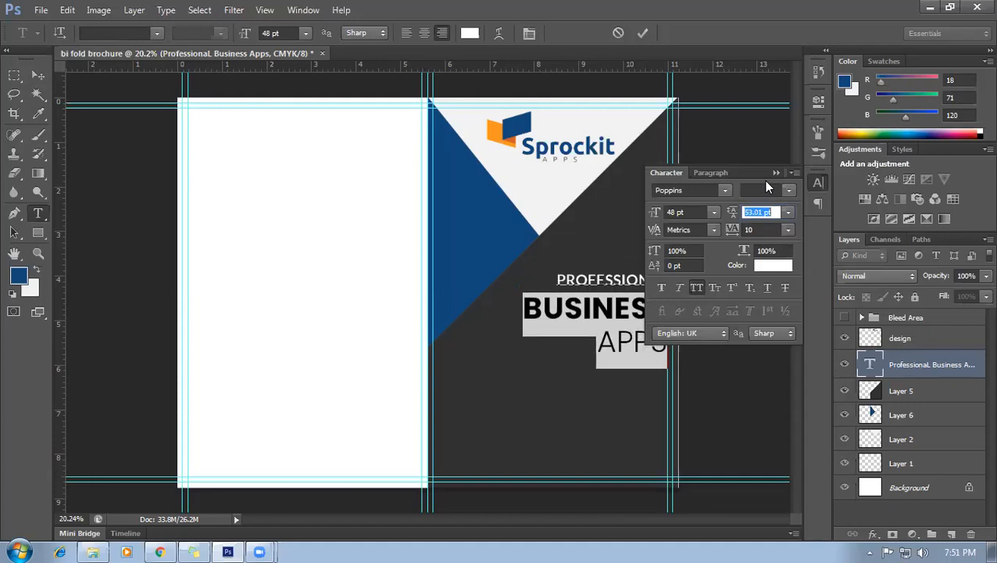
# Close the Character settings and commit the text by selecting Layer 5 with the Move tool.
pyautogui.click(606, 342)
pyautogui.doubleClick(606, 343)
pyautogui.scroll(-2, 769, 212)
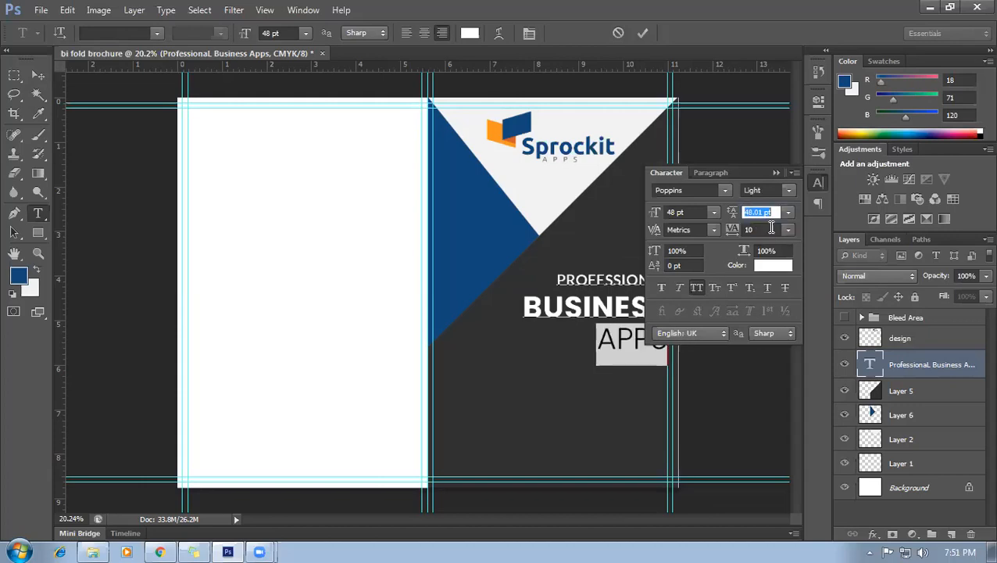
pyautogui.click(778, 175)
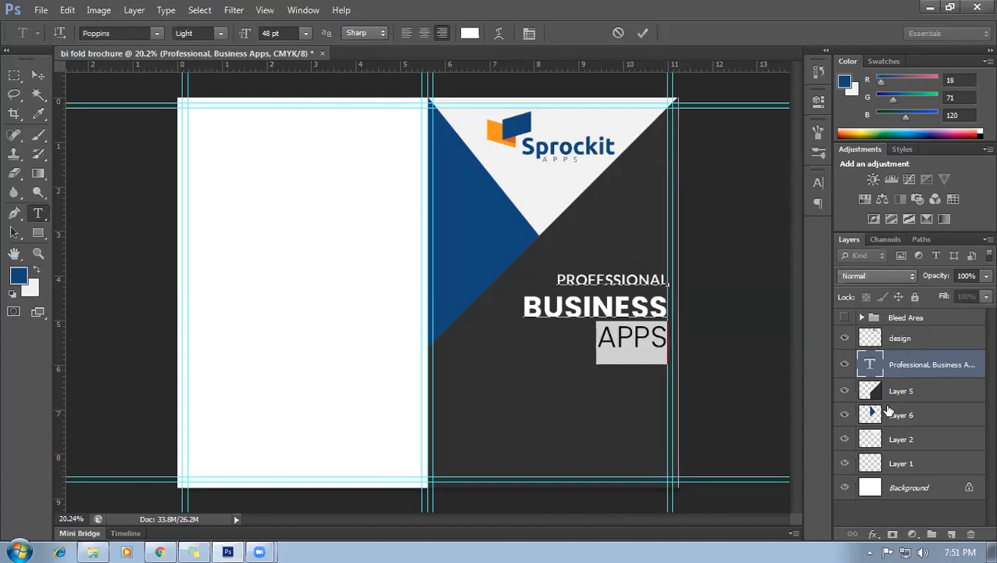
pyautogui.click(926, 389)
pyautogui.press('v')
pyautogui.scroll(-2, 635, 335)
pyautogui.scroll(-1, 617, 345)
pyautogui.scroll(2, 601, 357)
pyautogui.scroll(-4, 603, 359)
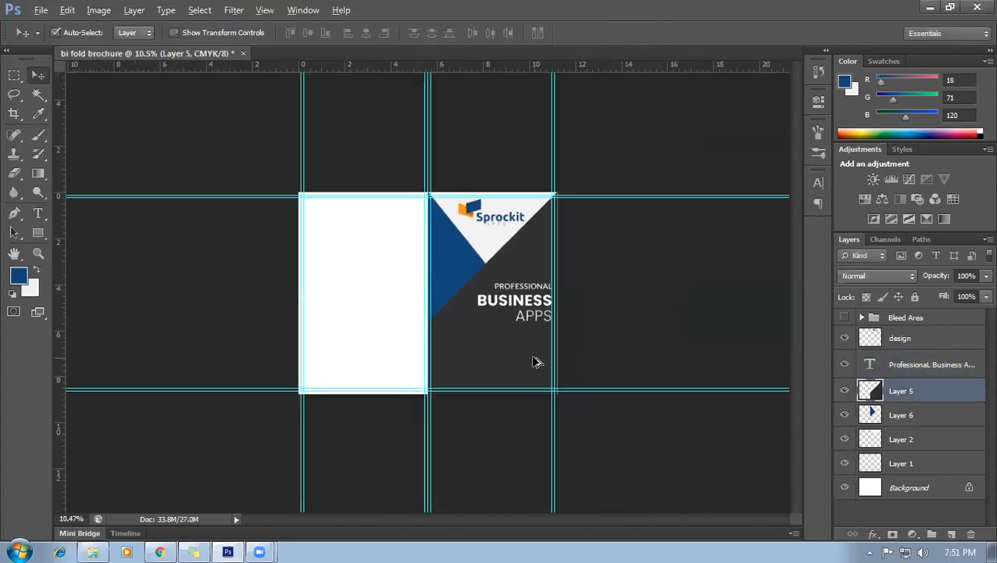
# Draw a thin rectangle bar just below APPS on a new layer.
pyautogui.scroll(1, 535, 361)
pyautogui.click(38, 232)
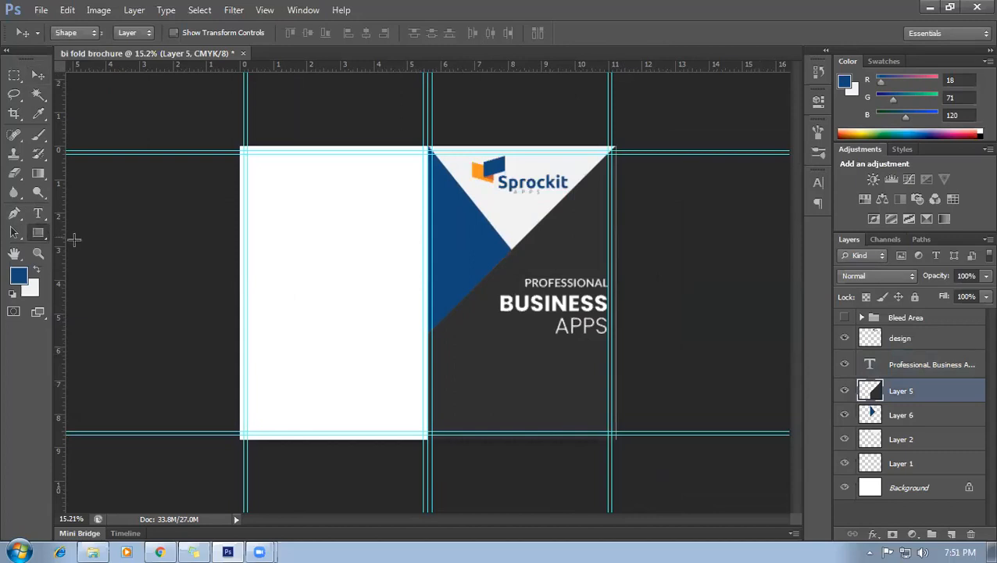
pyautogui.click(952, 535)
pyautogui.scroll(3, 704, 402)
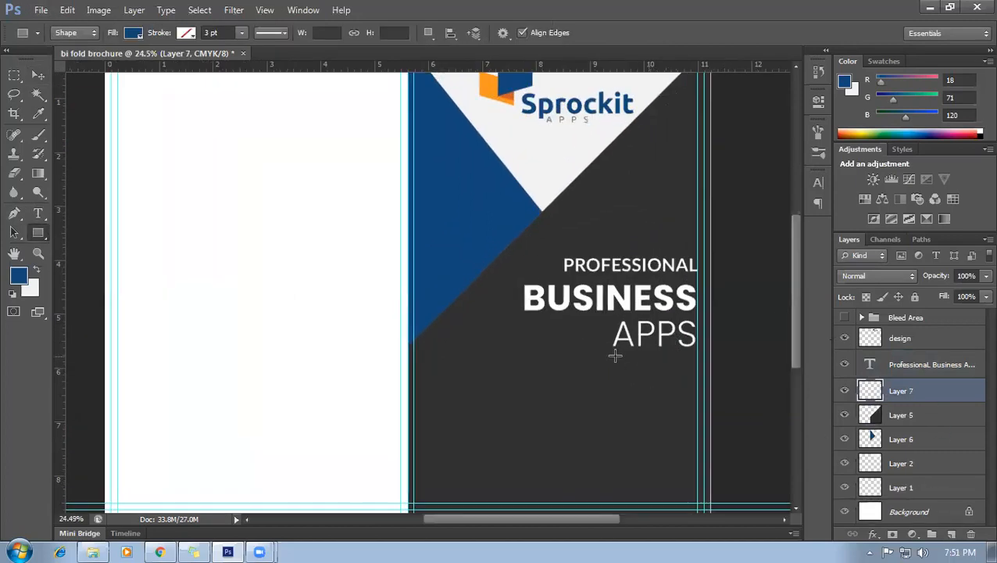
pyautogui.moveTo(613, 353); pyautogui.dragTo(695, 355)
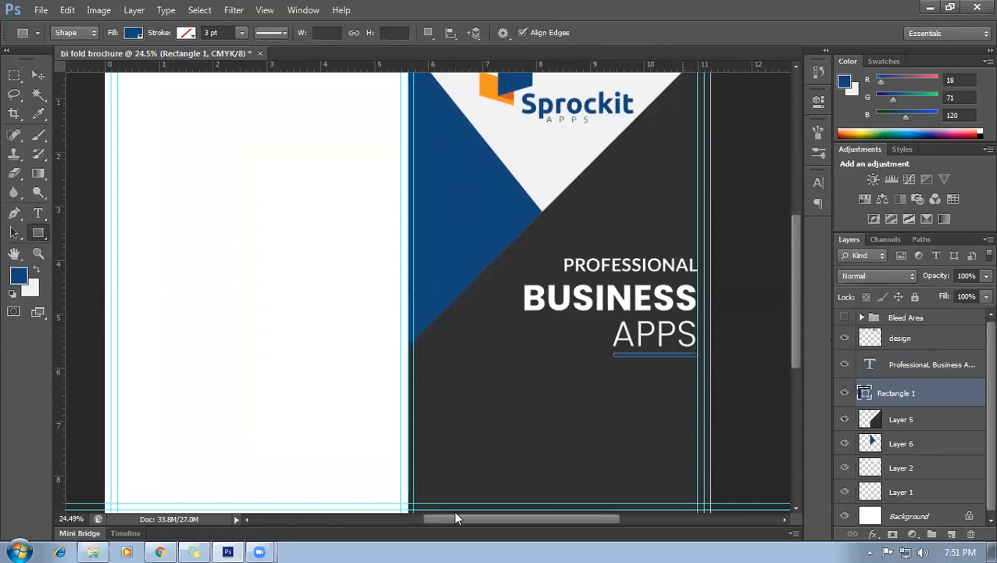
pyautogui.scroll(-2, 616, 416)
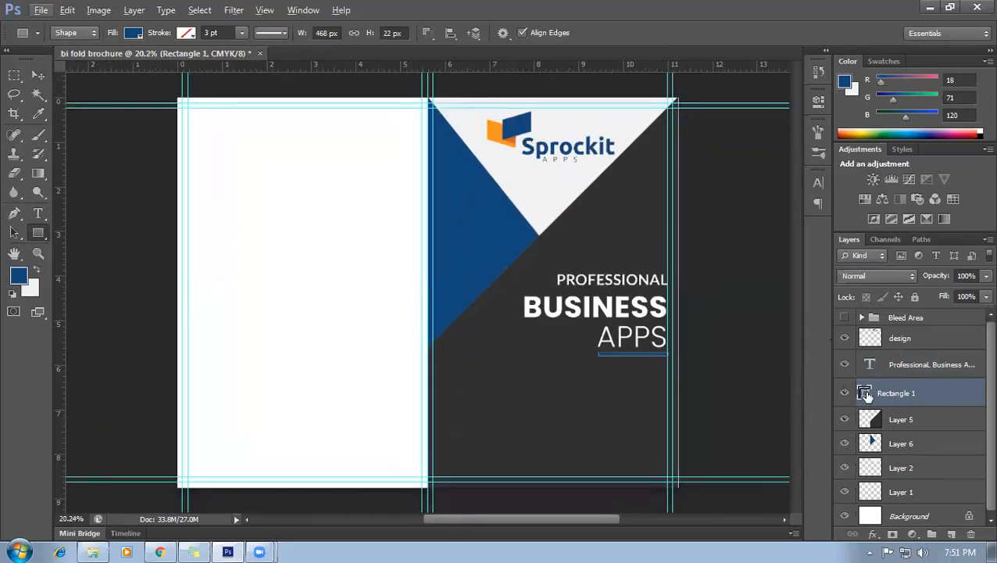
# Fill the bar with the logo's orange, #f89520.
pyautogui.doubleClick(865, 393)
pyautogui.click(494, 128)
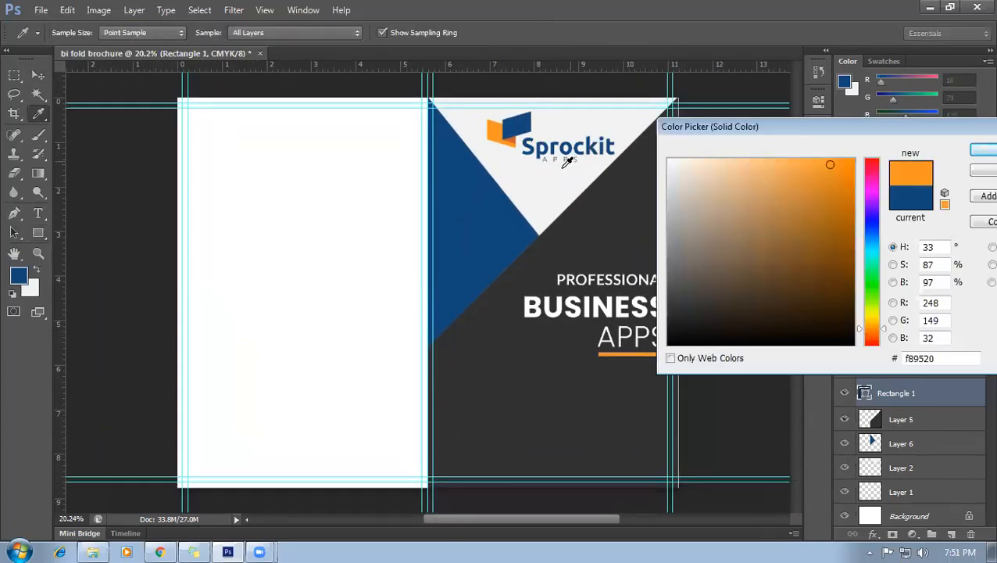
pyautogui.click(979, 153)
pyautogui.scroll(-3, 606, 379)
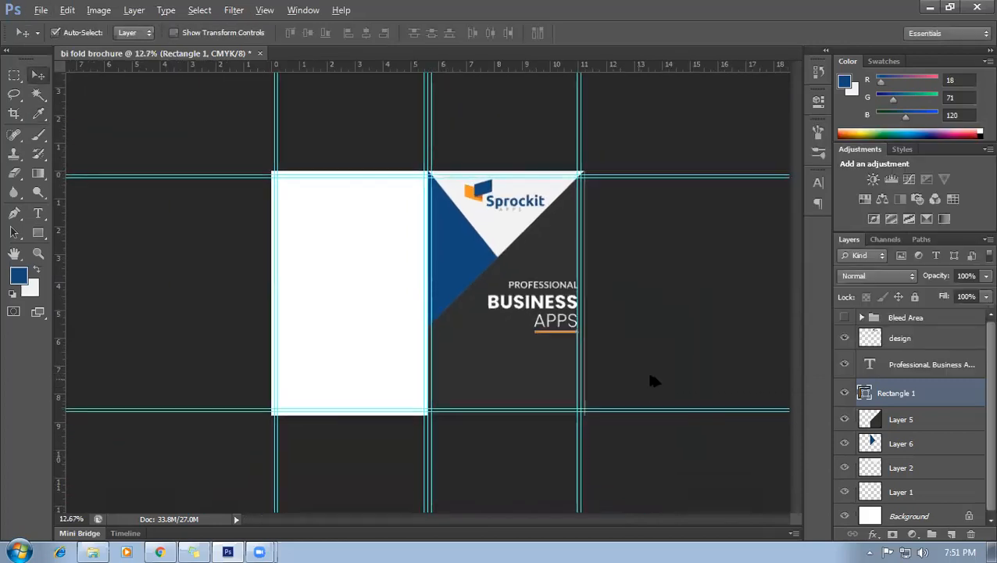
pyautogui.scroll(2, 653, 380)
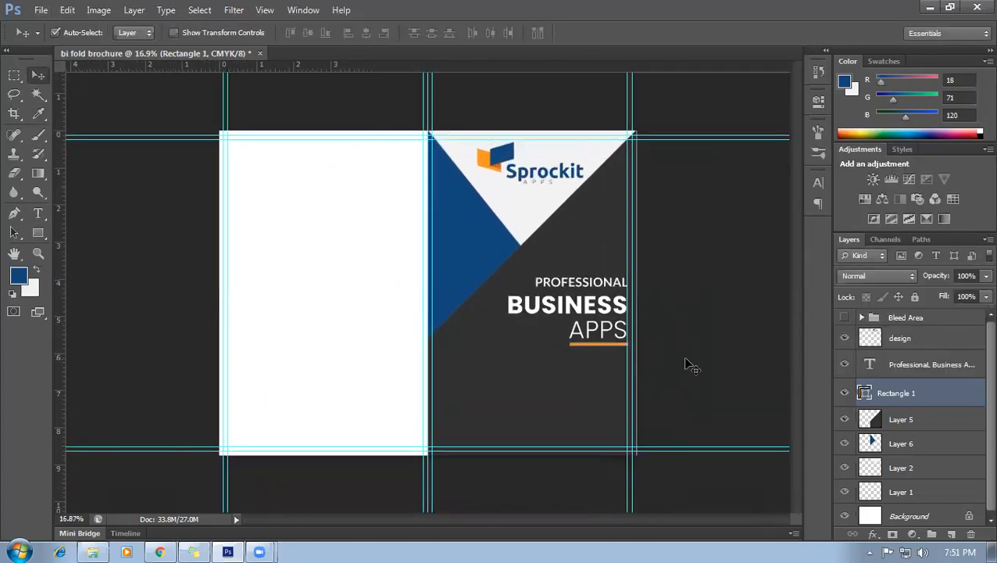
pyautogui.scroll(2, 687, 364)
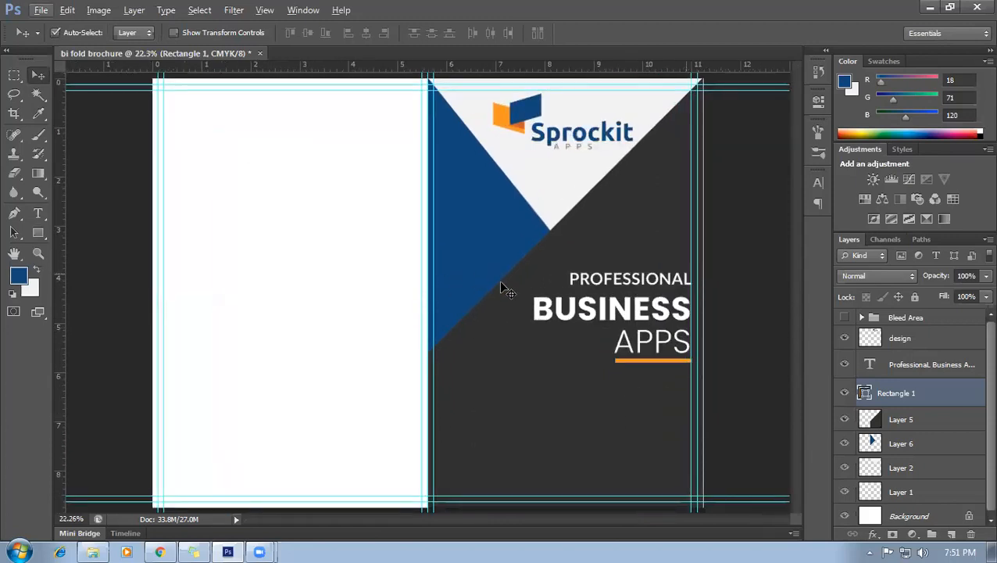
pyautogui.scroll(-2, 489, 344)
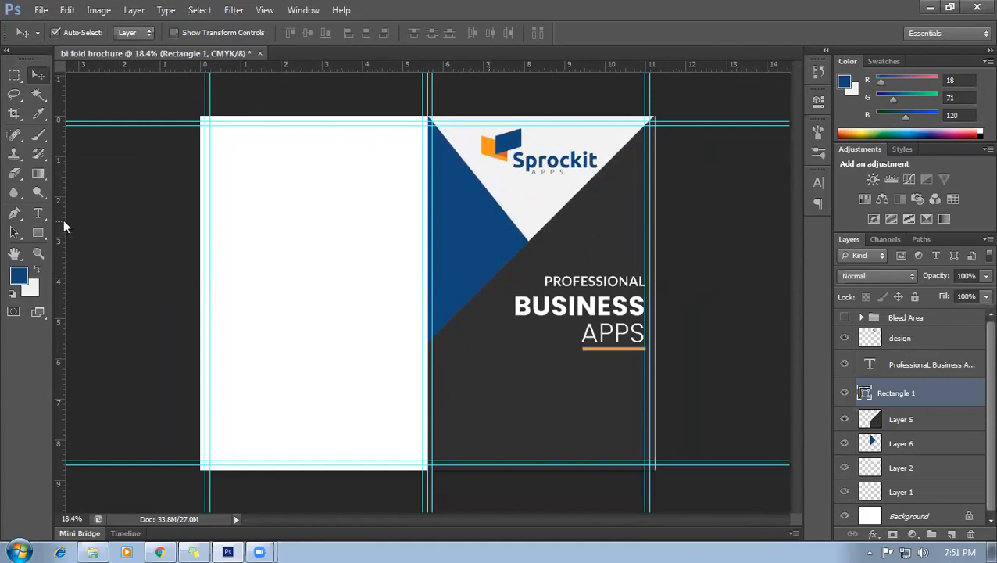
# With the Pen tool ready, add a new empty layer above the design layer.
pyautogui.click(18, 216)
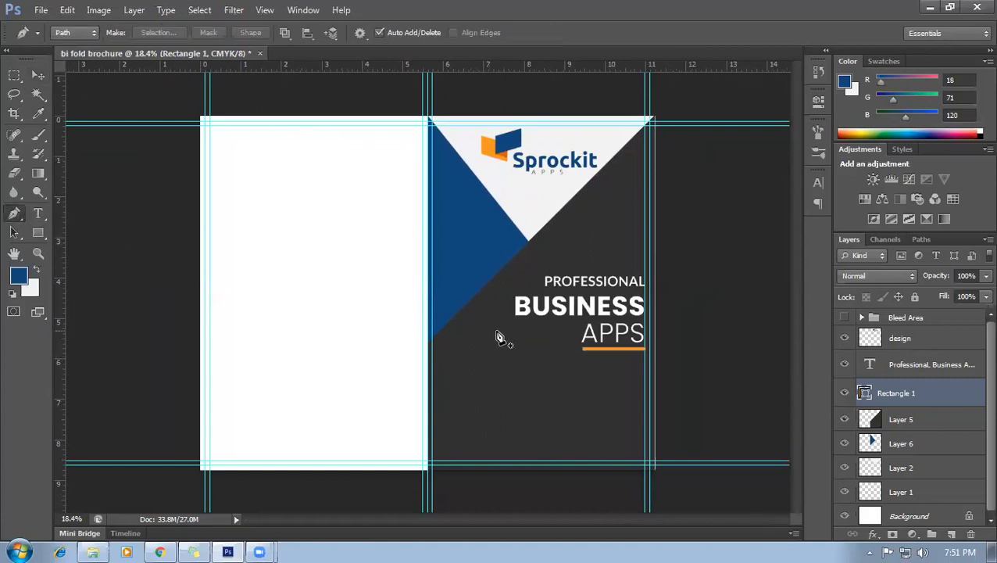
pyautogui.press('alt')
pyautogui.click(934, 344)
pyautogui.click(949, 534)
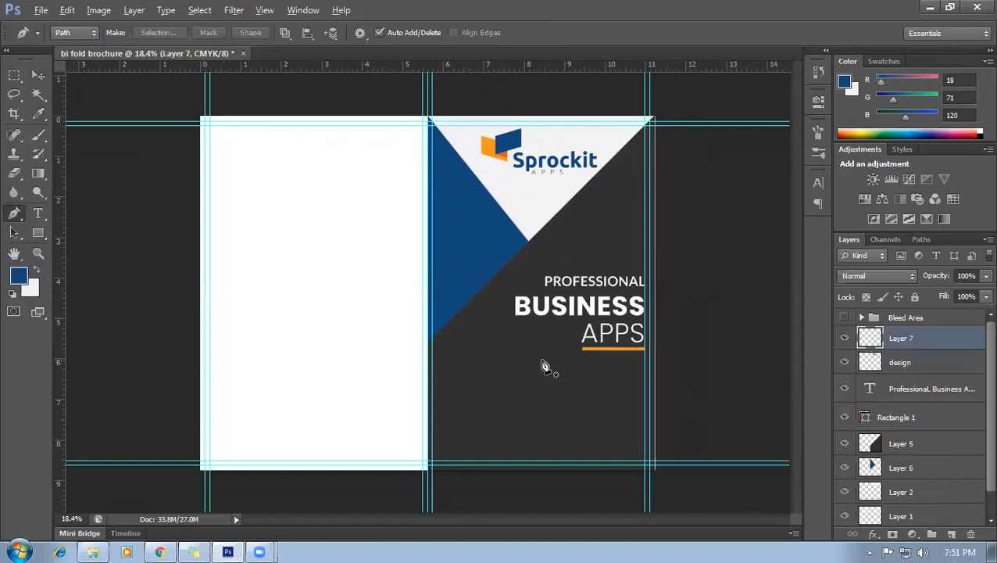
pyautogui.scroll(1, 481, 325)
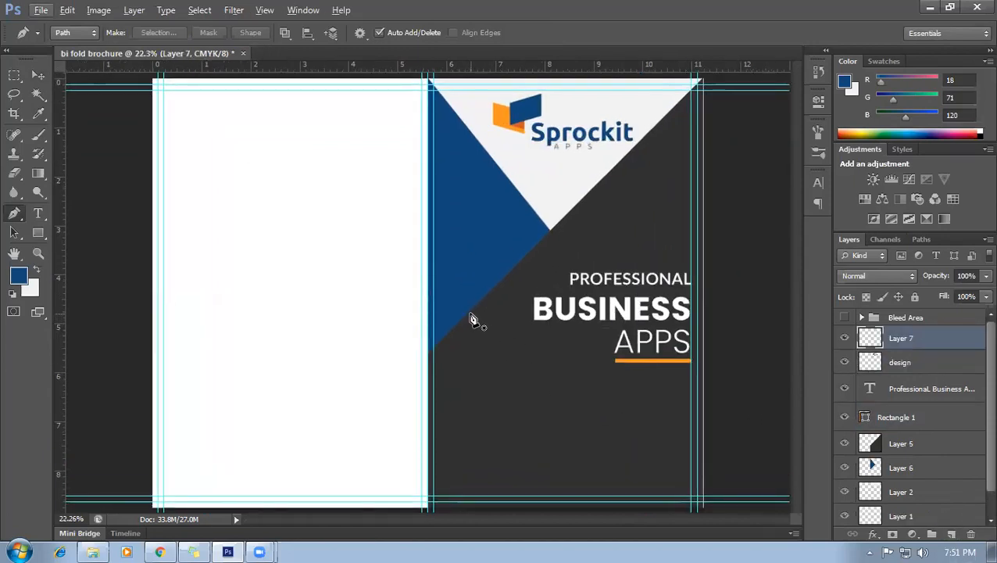
pyautogui.scroll(2, 489, 318)
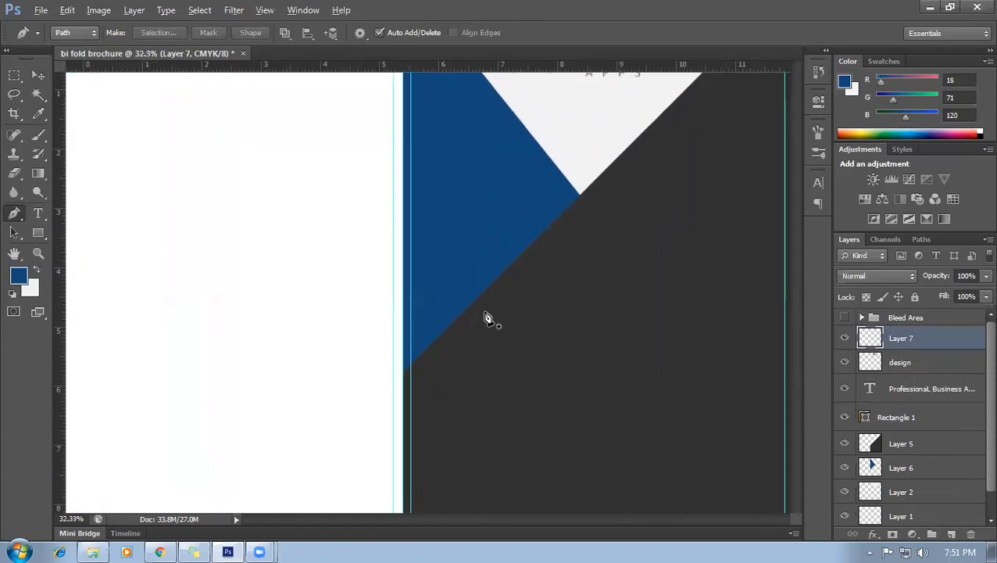
# Trace the angled lower-panel outline from the navy triangle's edge and turn it into a selection.
pyautogui.click(467, 312)
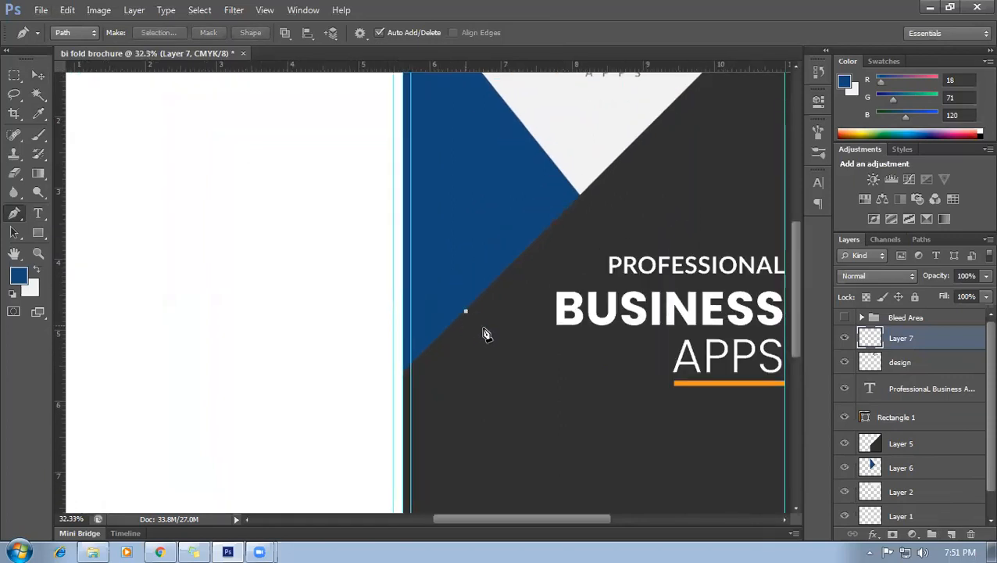
pyautogui.scroll(-2, 554, 379)
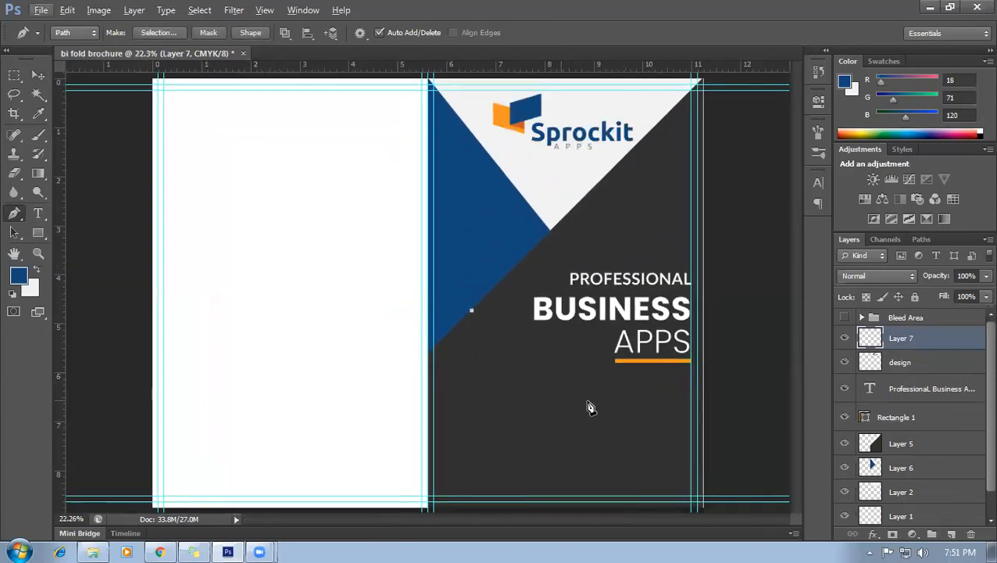
pyautogui.click(698, 452)
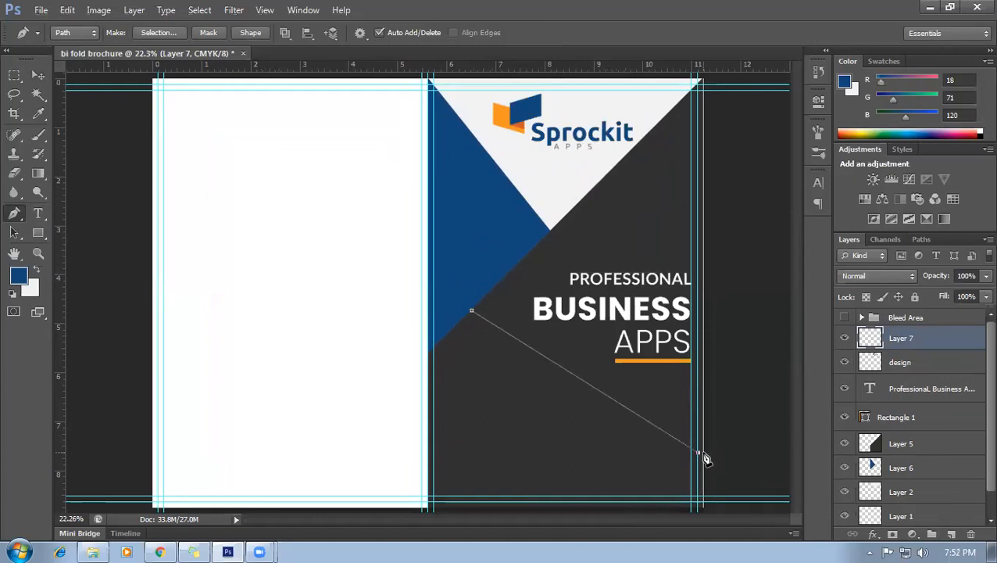
pyautogui.hotkey('ctrl', 'z')
pyautogui.scroll(2, 703, 468)
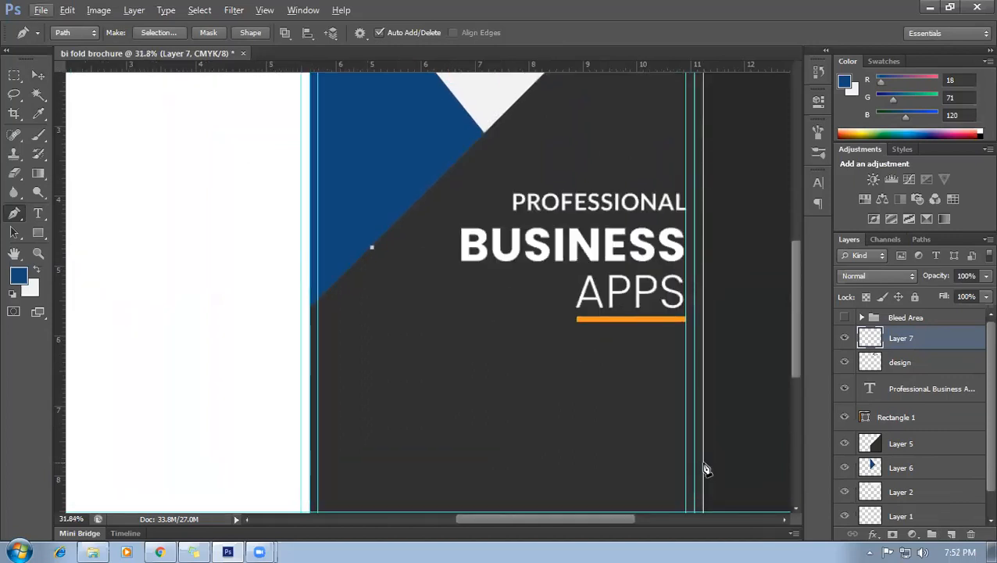
pyautogui.scroll(-2, 698, 466)
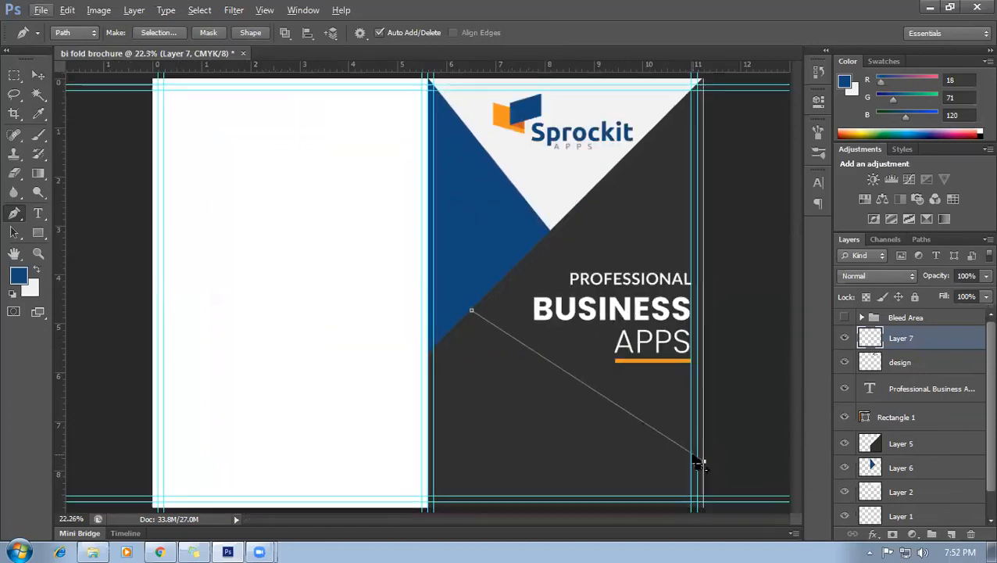
pyautogui.scroll(-1, 699, 469)
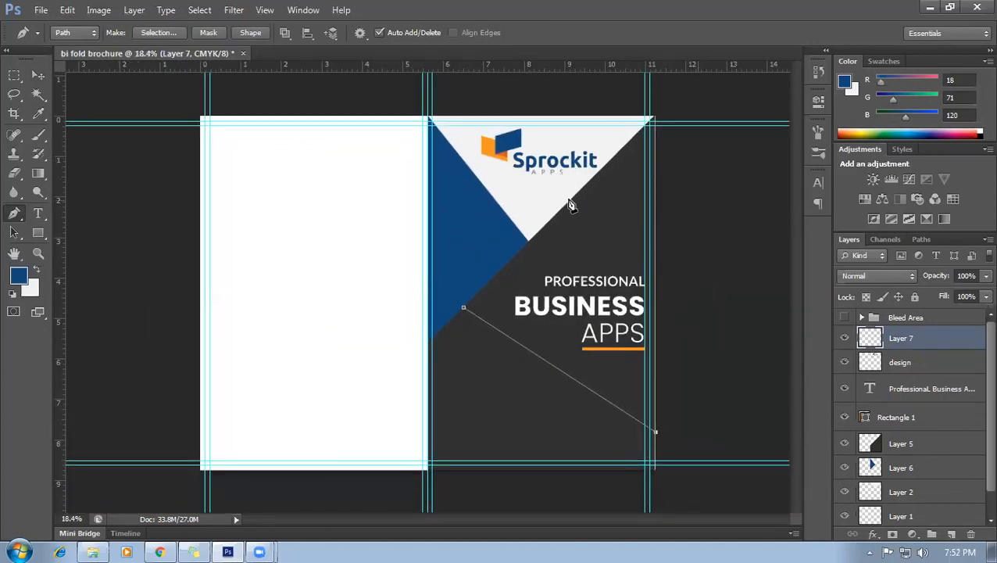
pyautogui.scroll(2, 721, 383)
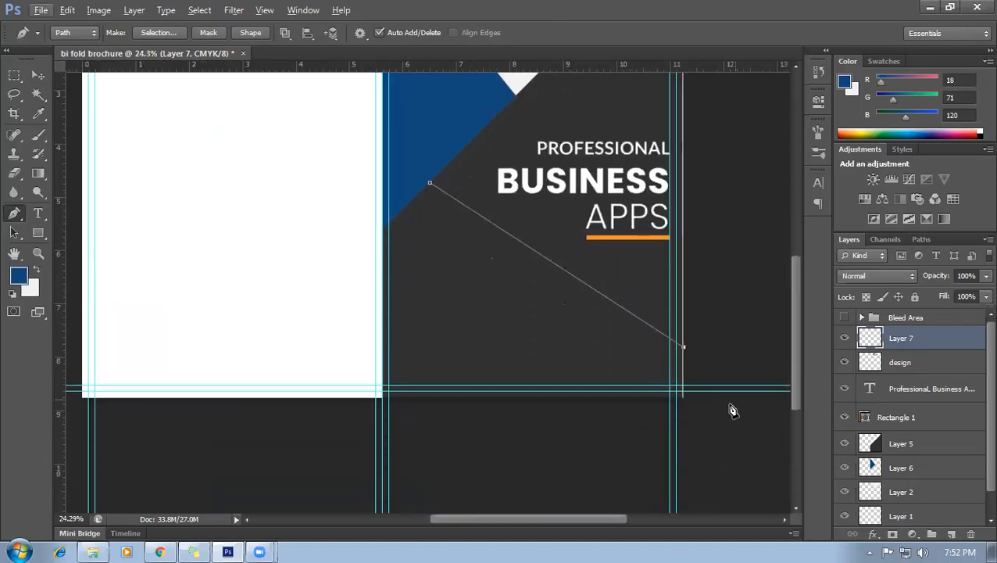
pyautogui.scroll(1, 688, 413)
pyautogui.click(681, 393)
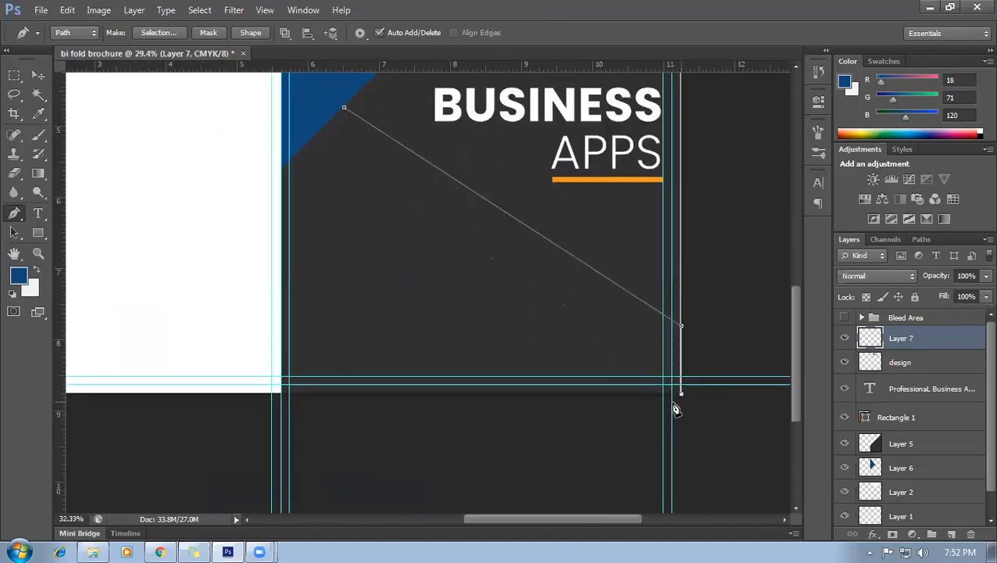
pyautogui.click(282, 395)
pyautogui.scroll(-1, 287, 418)
pyautogui.scroll(1, 286, 405)
pyautogui.scroll(1, 305, 255)
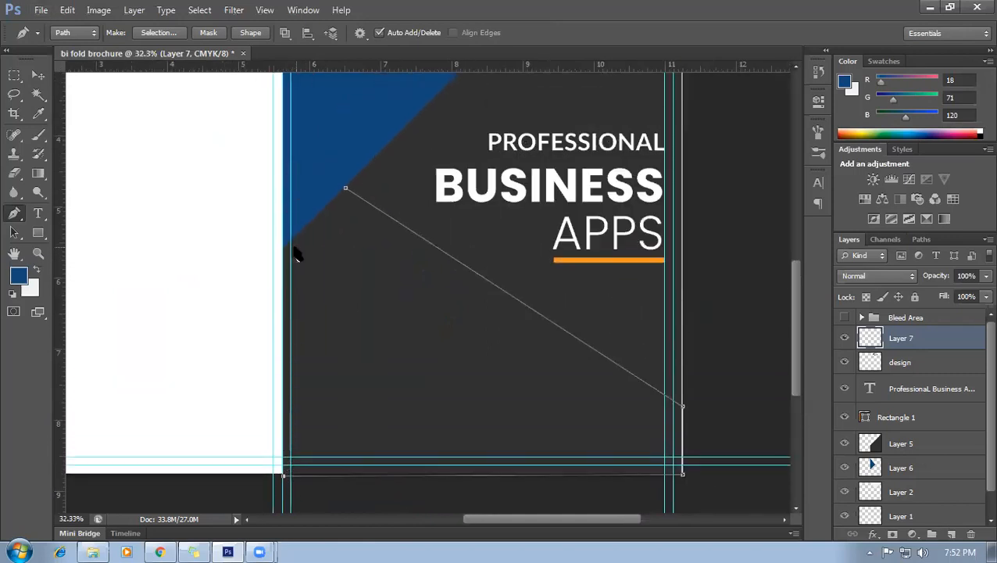
pyautogui.scroll(1, 291, 274)
pyautogui.click(283, 272)
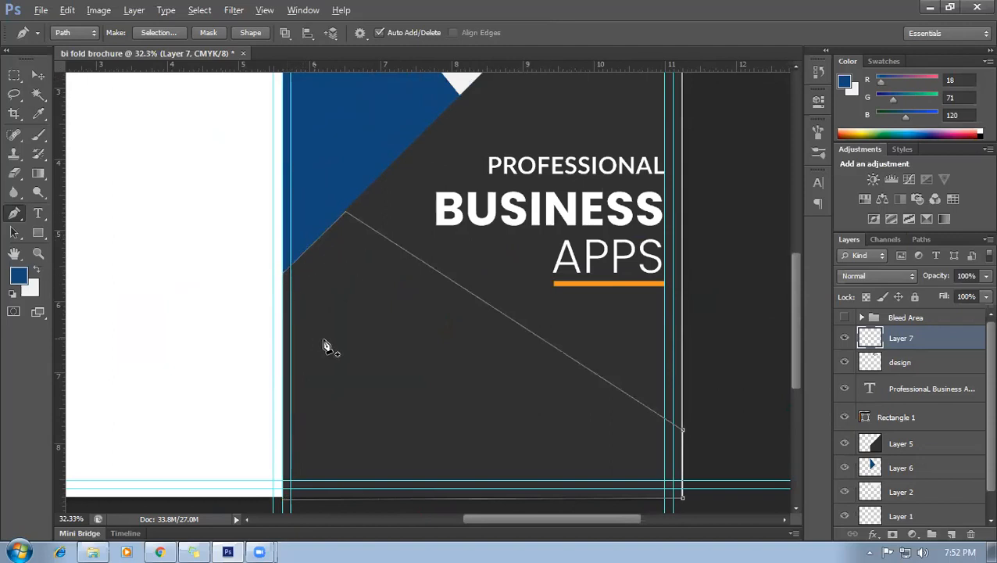
pyautogui.scroll(-2, 326, 345)
pyautogui.hotkey('ctrl', 'Return')
pyautogui.scroll(-1, 741, 378)
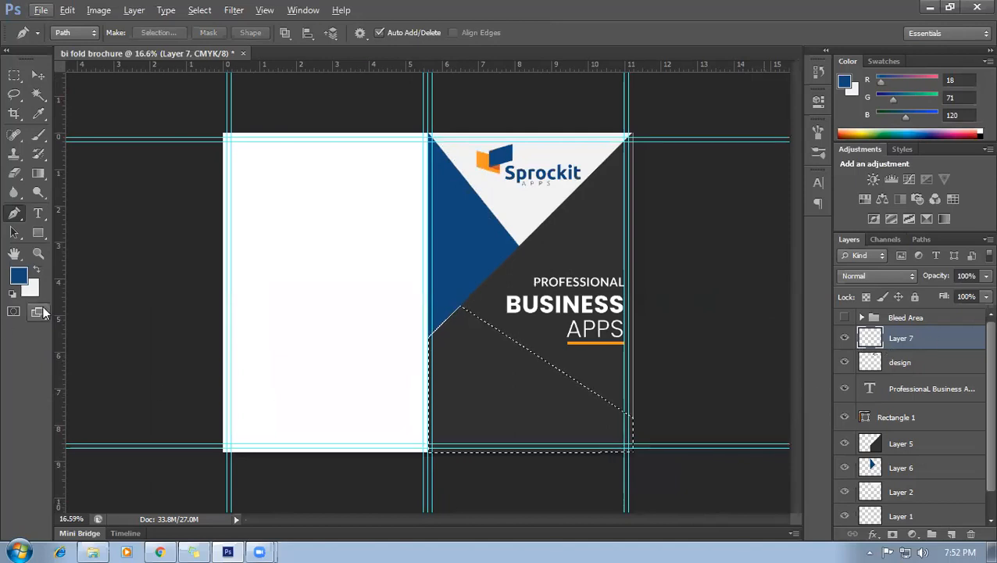
# Fill the selection with burnt orange #cf5d27 sampled from the logo.
pyautogui.click(19, 275)
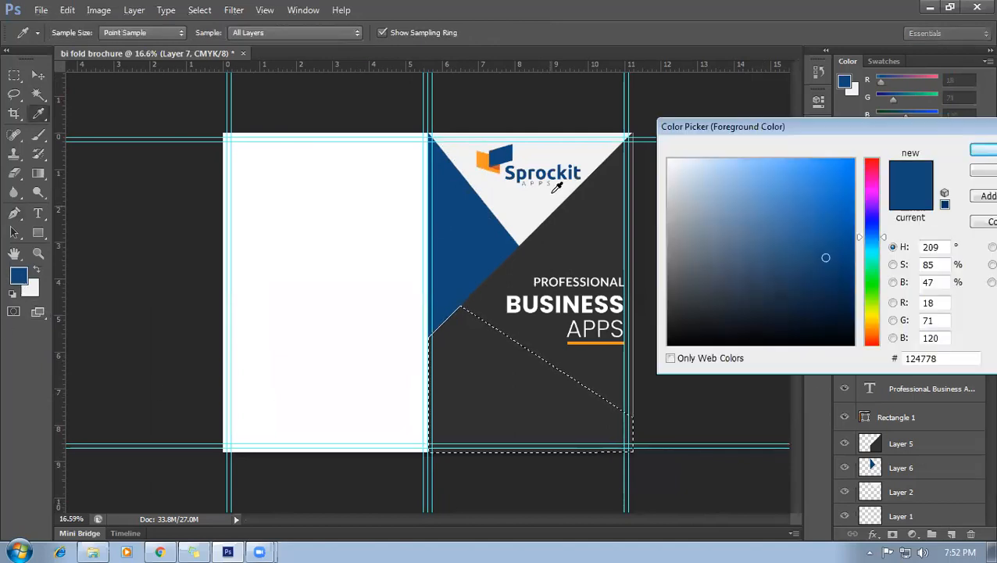
pyautogui.click(594, 340)
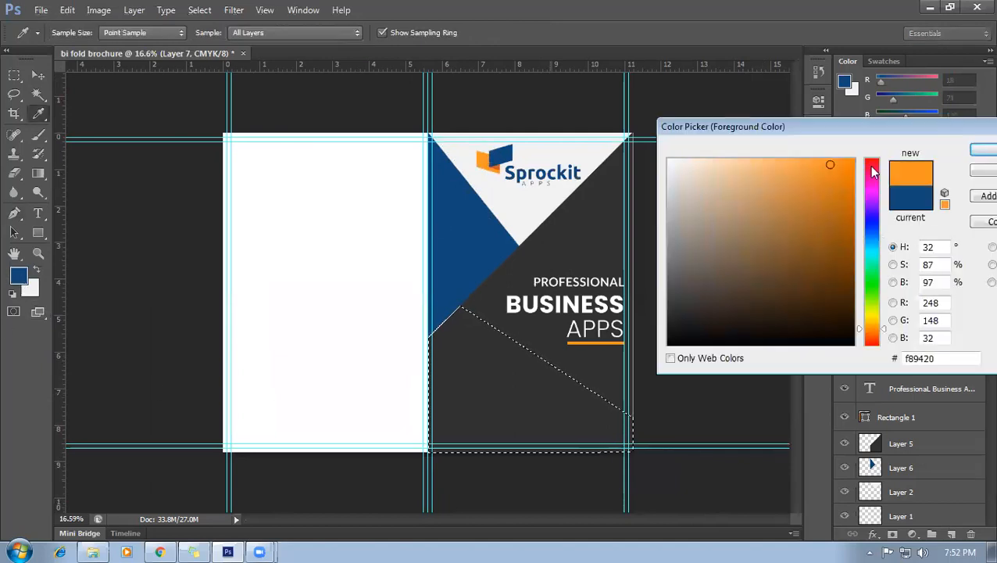
pyautogui.click(500, 161)
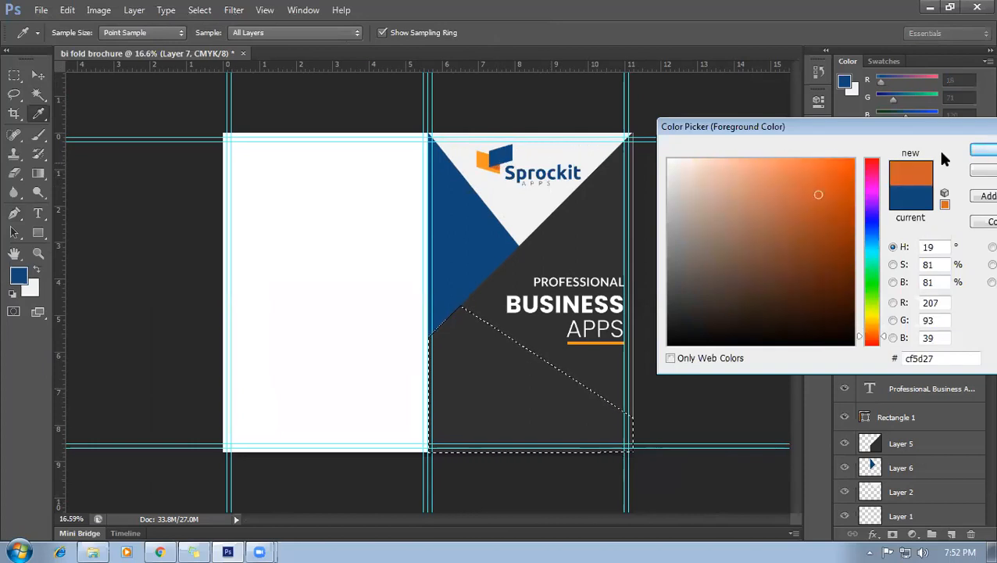
pyautogui.click(979, 150)
pyautogui.press('p')
pyautogui.hotkey('alt', 'BackSpace')
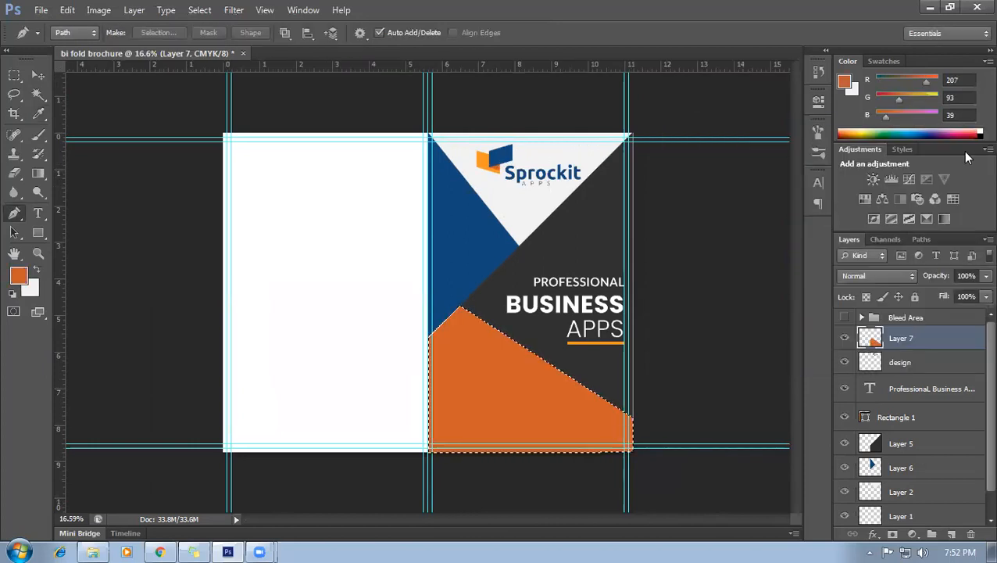
pyautogui.scroll(-2, 641, 445)
pyautogui.scroll(5, 635, 445)
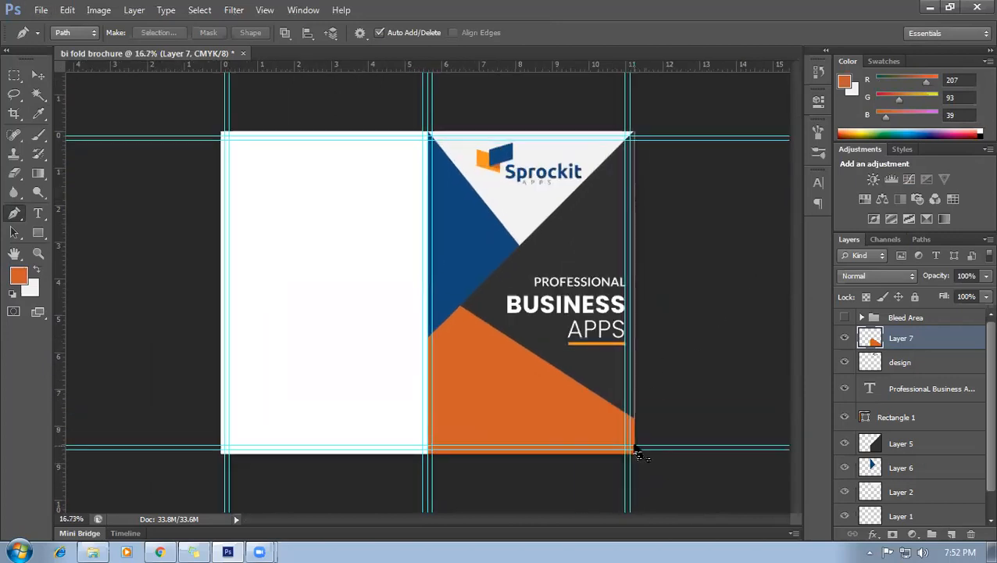
pyautogui.scroll(-2, 540, 396)
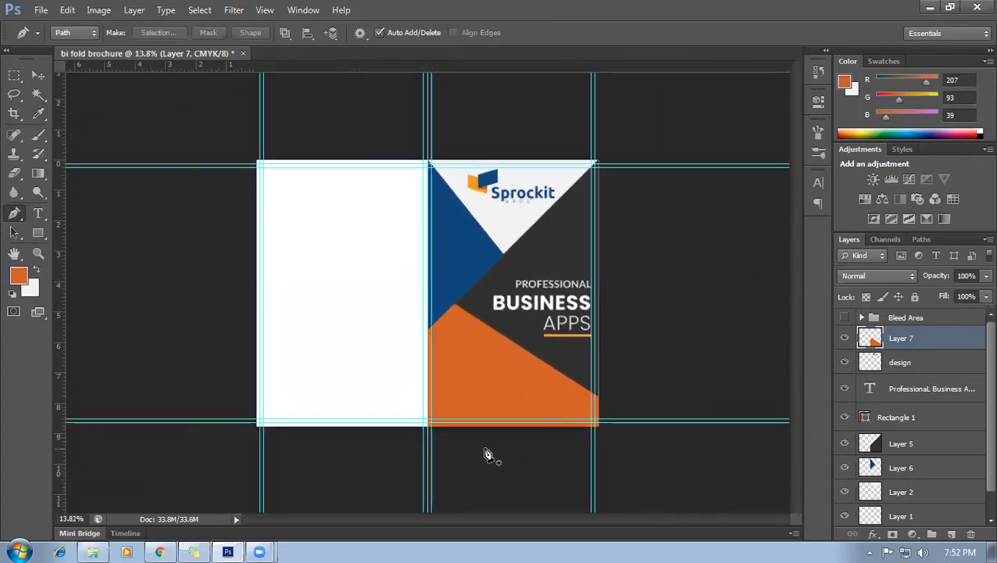
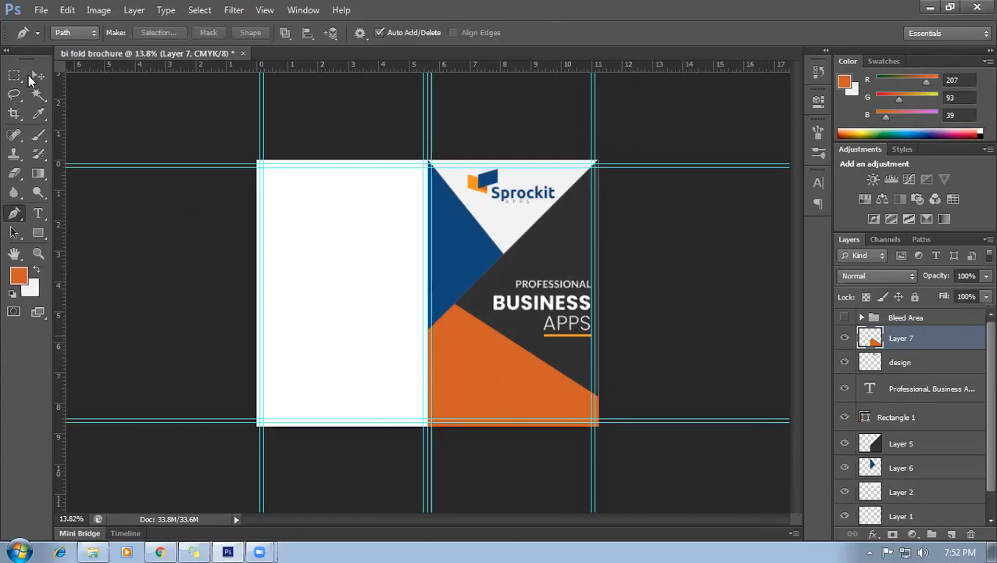
# In Chrome, replace the Google Images query with 'corporate office image' and search.
pyautogui.click(159, 552)
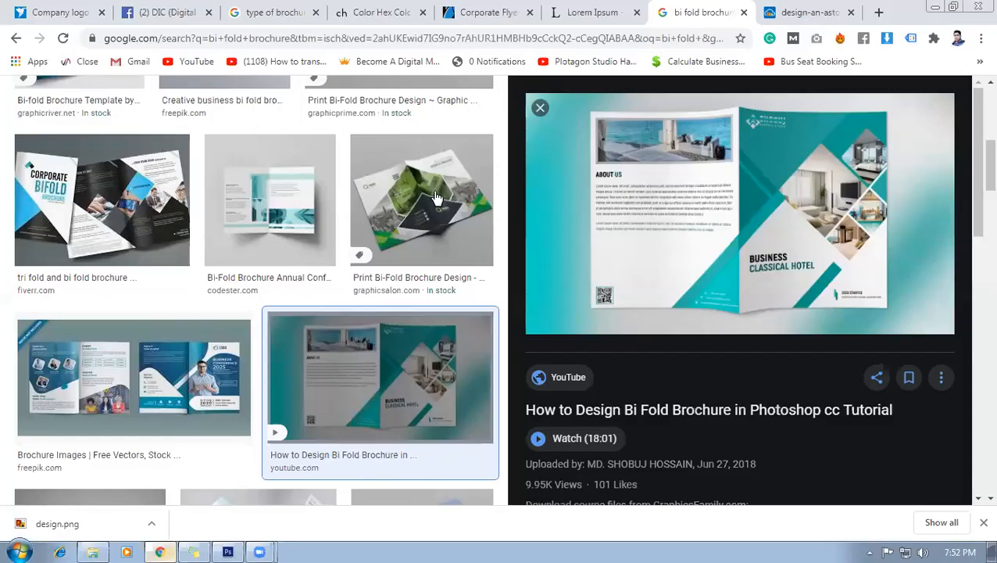
pyautogui.scroll(10, 250, 117)
pyautogui.moveTo(243, 106); pyautogui.dragTo(10, 114)
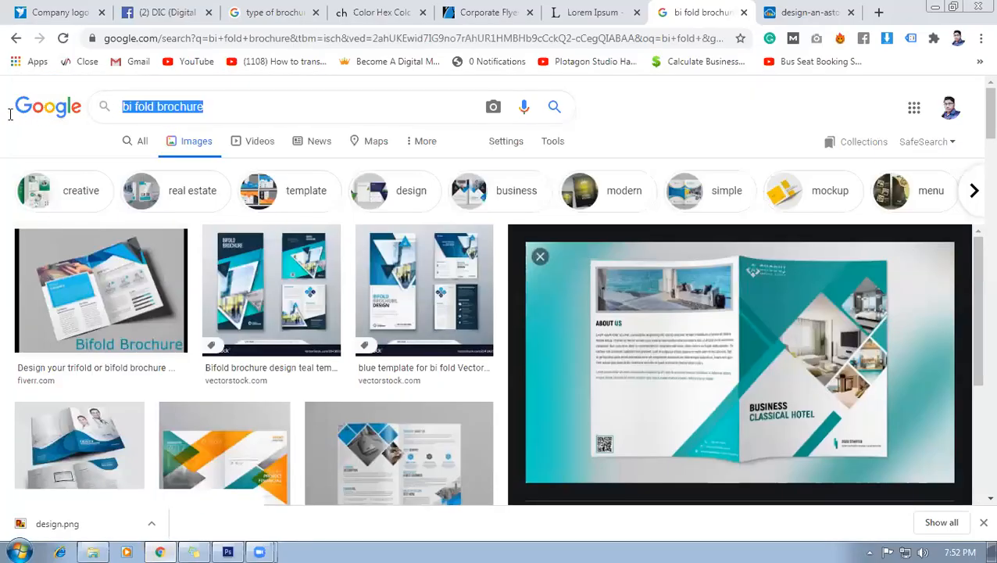
pyautogui.write('corpo')
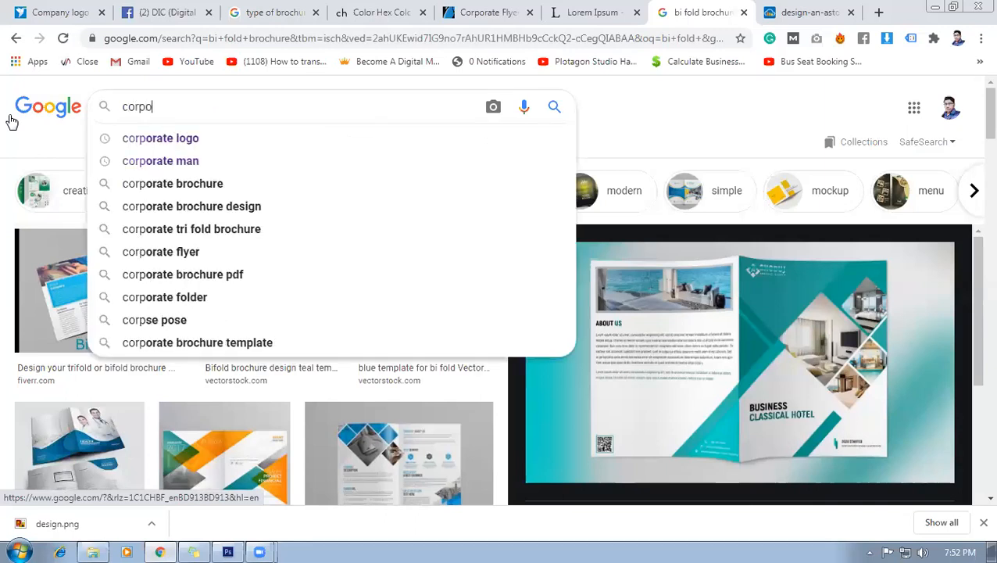
pyautogui.write('rate')
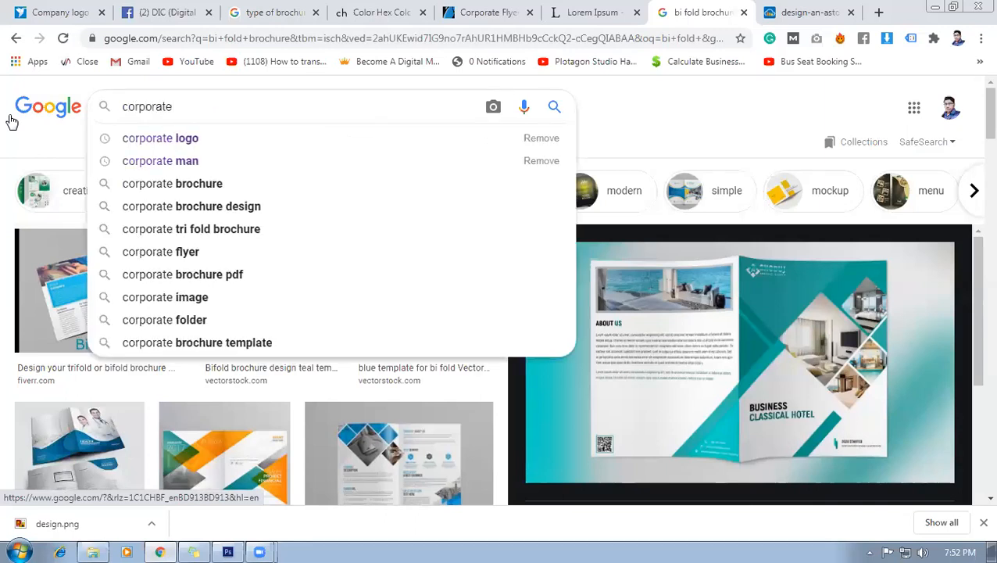
pyautogui.write(' office image')
pyautogui.press('Return')
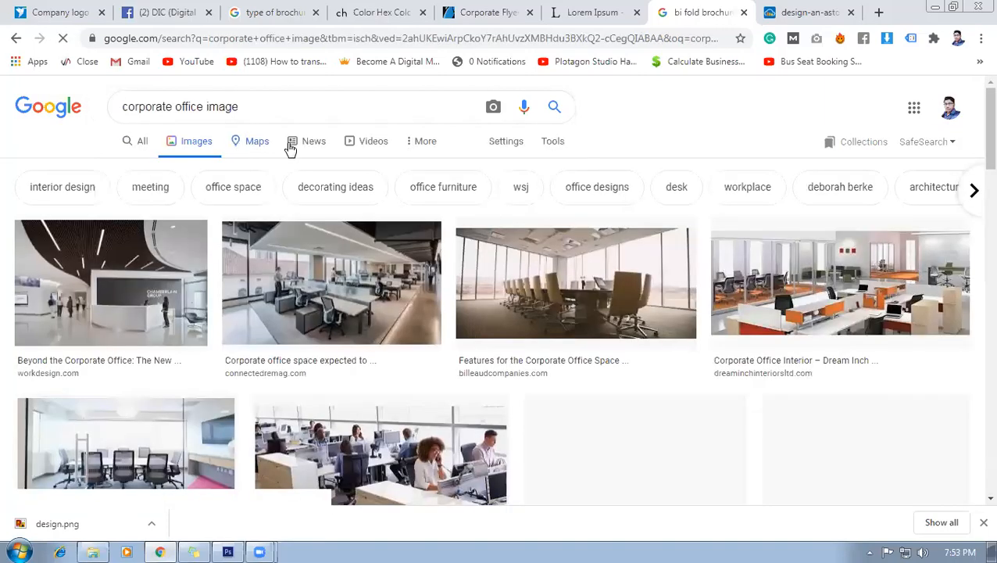
# Preview the 3 Latest Trends office photo and a related open-plan office photo.
pyautogui.scroll(-2, 262, 303)
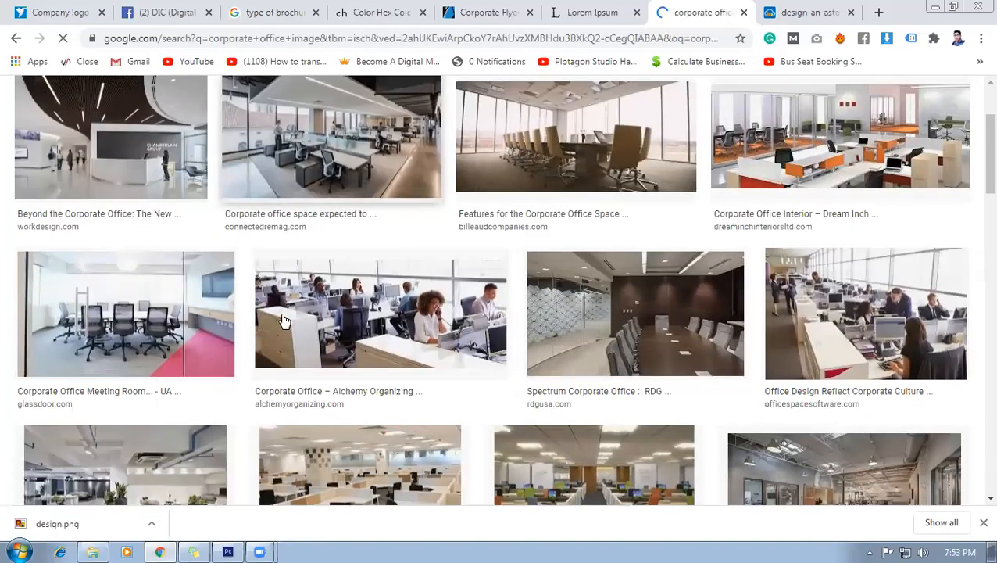
pyautogui.scroll(-1, 247, 270)
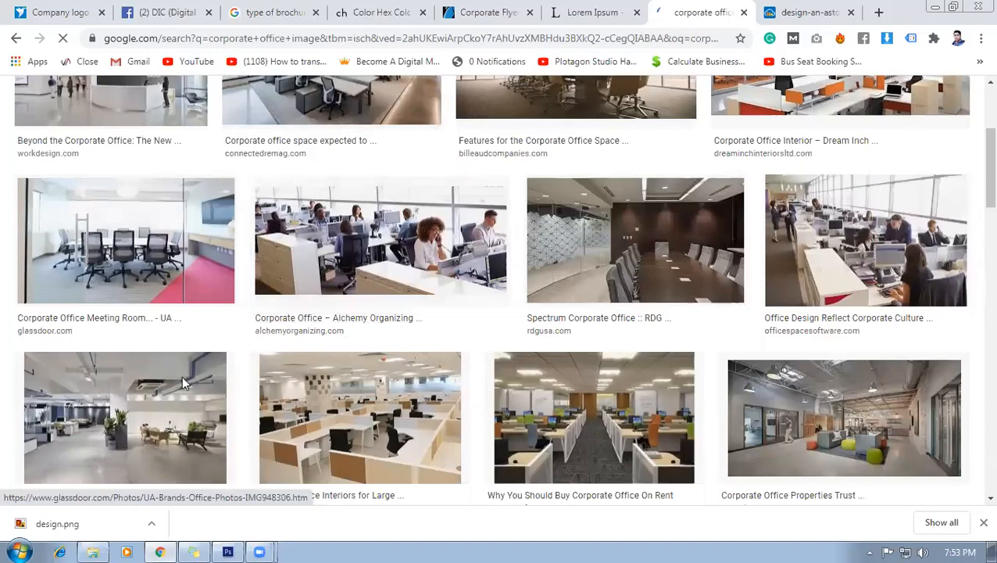
pyautogui.scroll(-1, 542, 289)
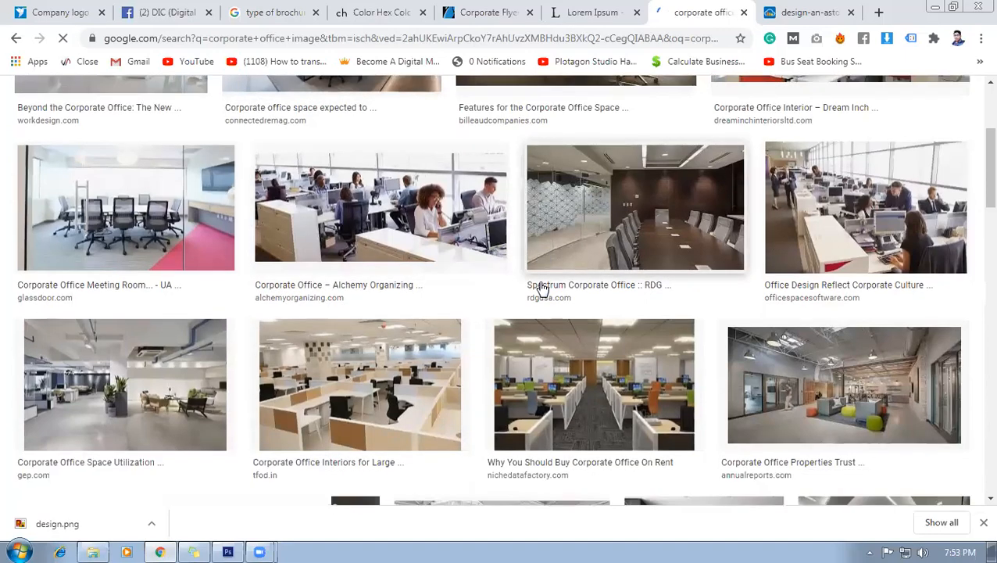
pyautogui.scroll(-3, 542, 289)
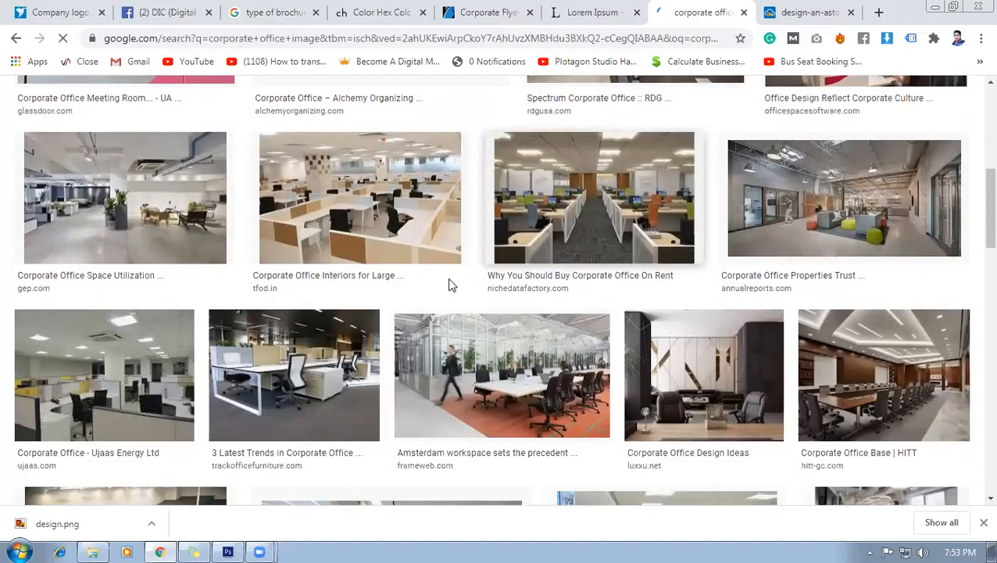
pyautogui.click(312, 386)
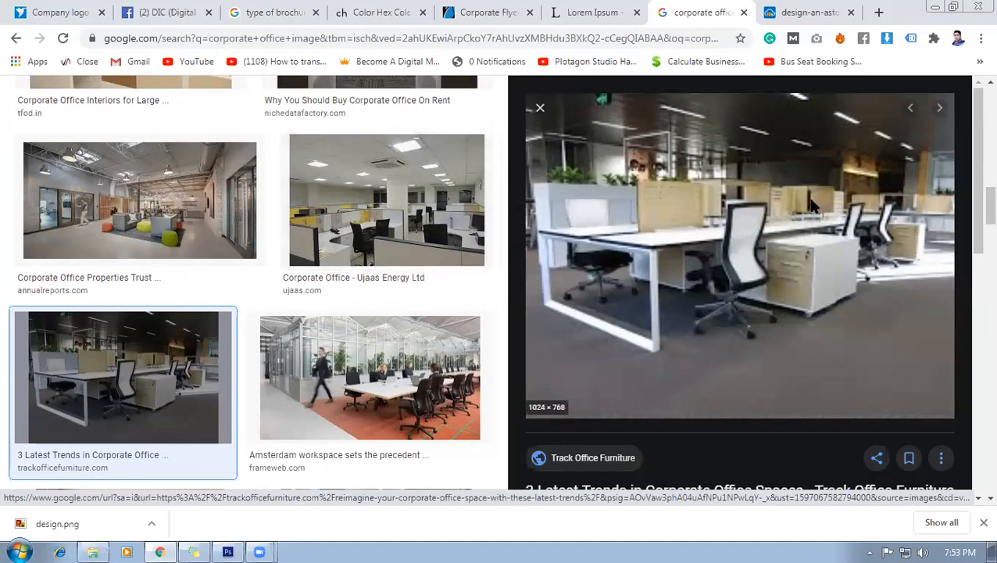
pyautogui.scroll(-2, 698, 277)
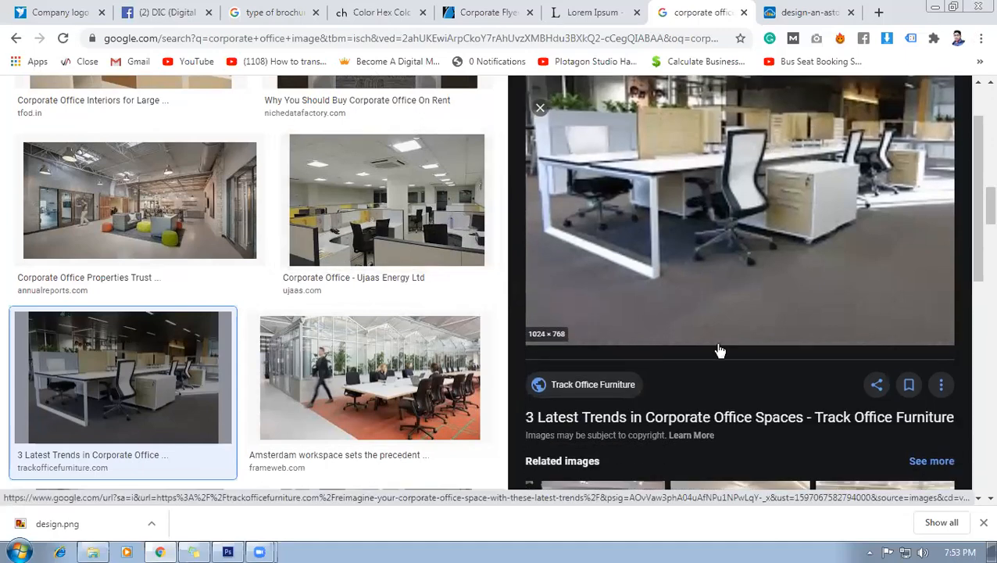
pyautogui.scroll(-3, 717, 348)
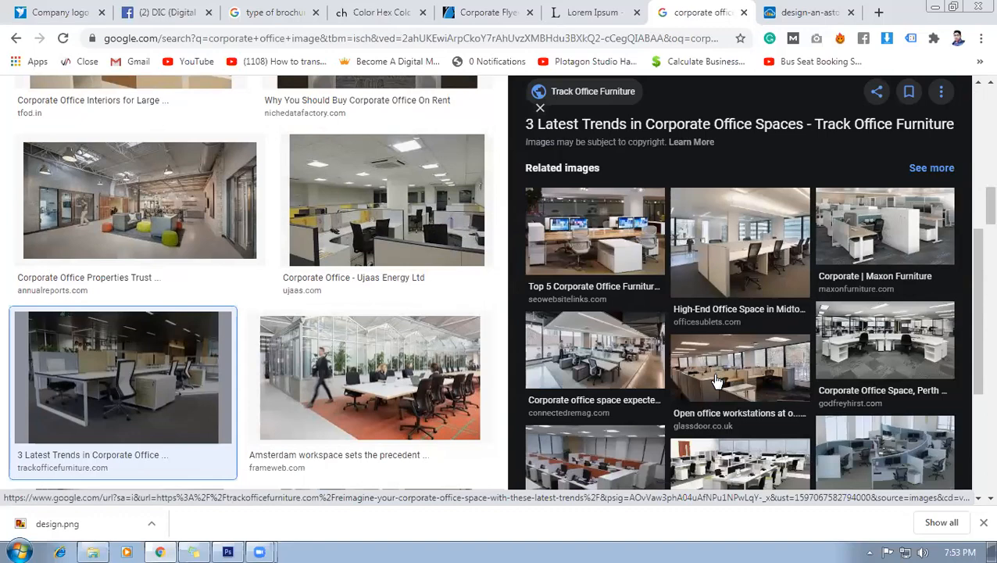
pyautogui.scroll(3, 718, 380)
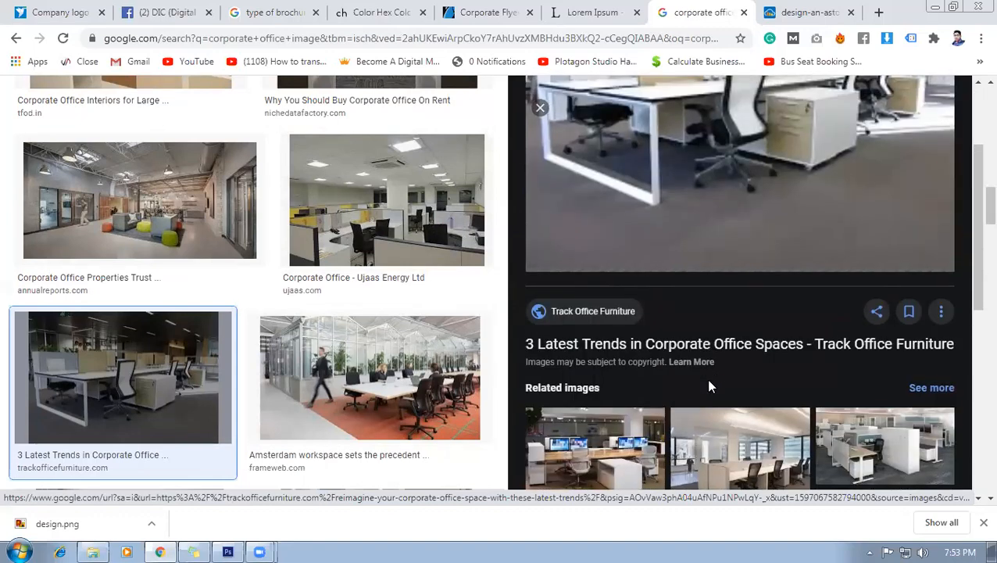
pyautogui.scroll(-4, 708, 386)
pyautogui.click(776, 424)
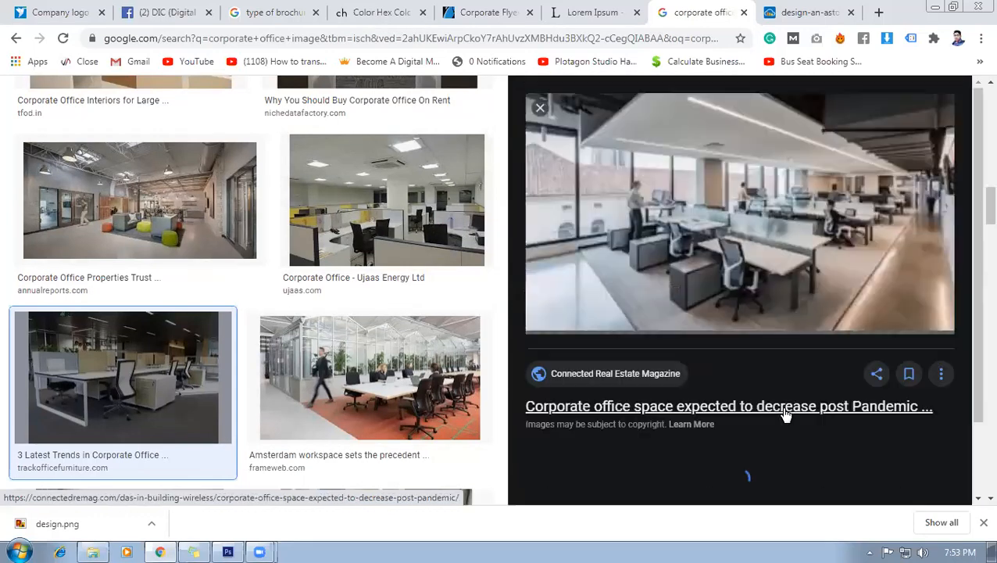
# Browse further results and preview the Ujaas Energy corporate office photo.
pyautogui.scroll(3, 783, 414)
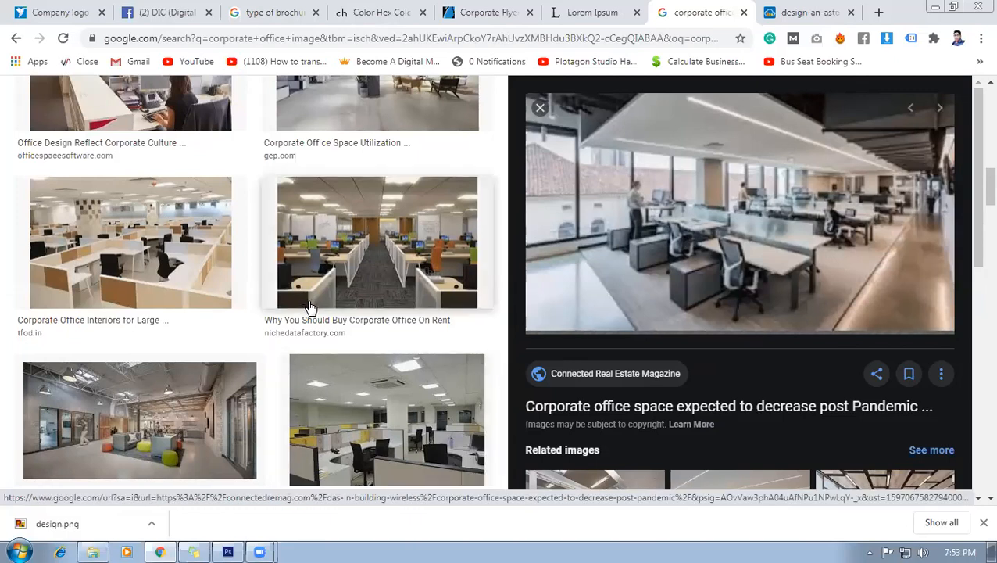
pyautogui.scroll(-1, 830, 337)
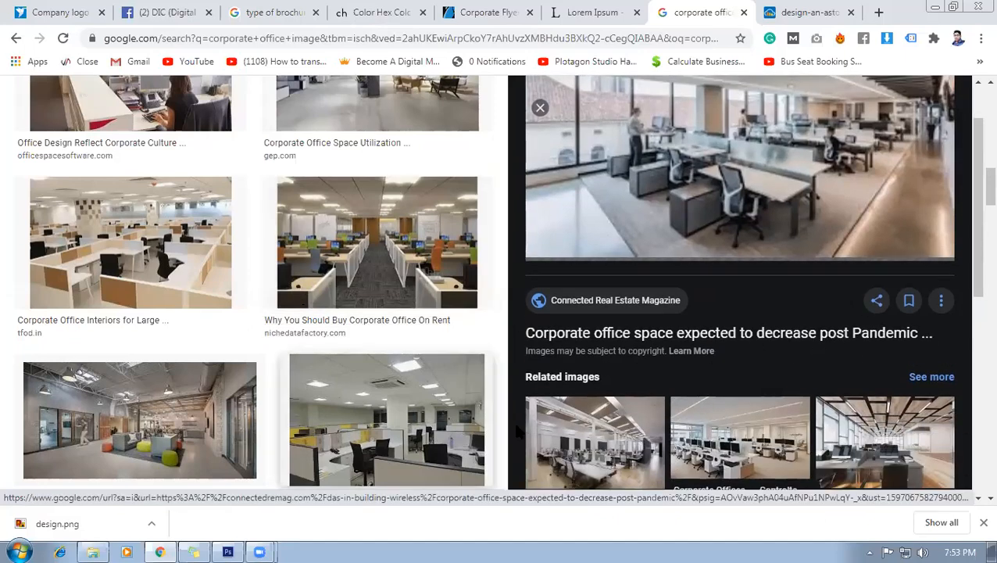
pyautogui.scroll(-2, 654, 400)
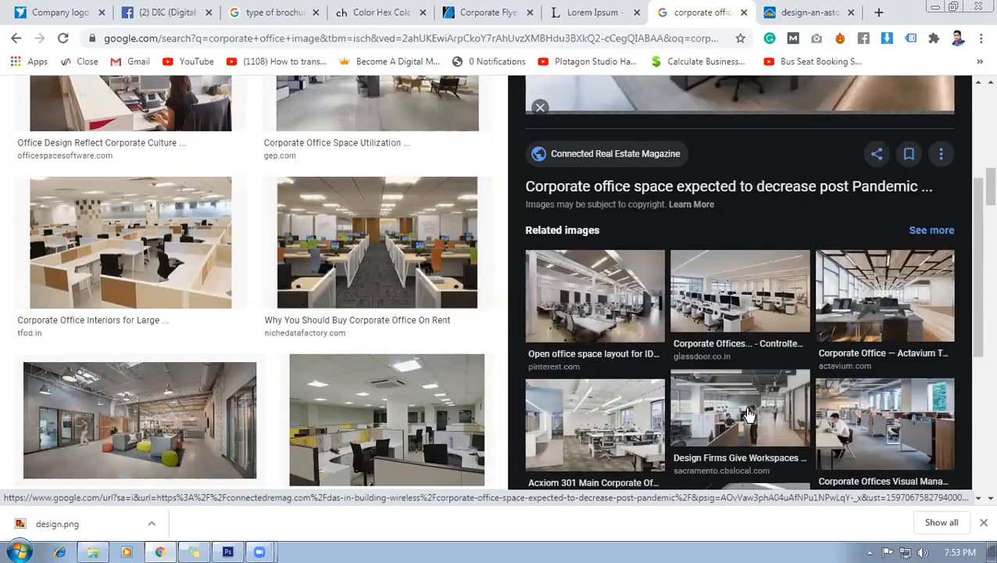
pyautogui.scroll(3, 748, 414)
pyautogui.scroll(-3, 351, 426)
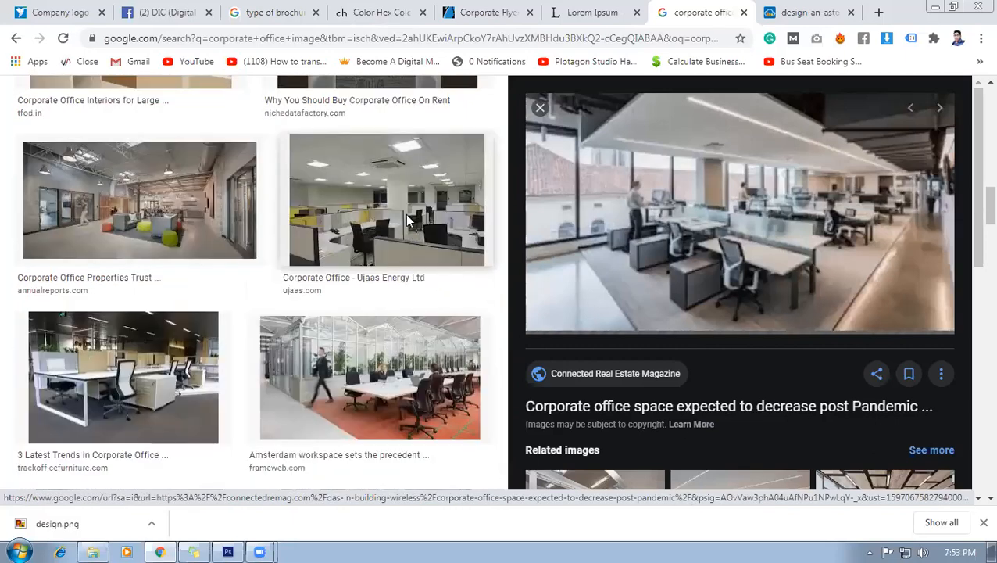
pyautogui.click(407, 221)
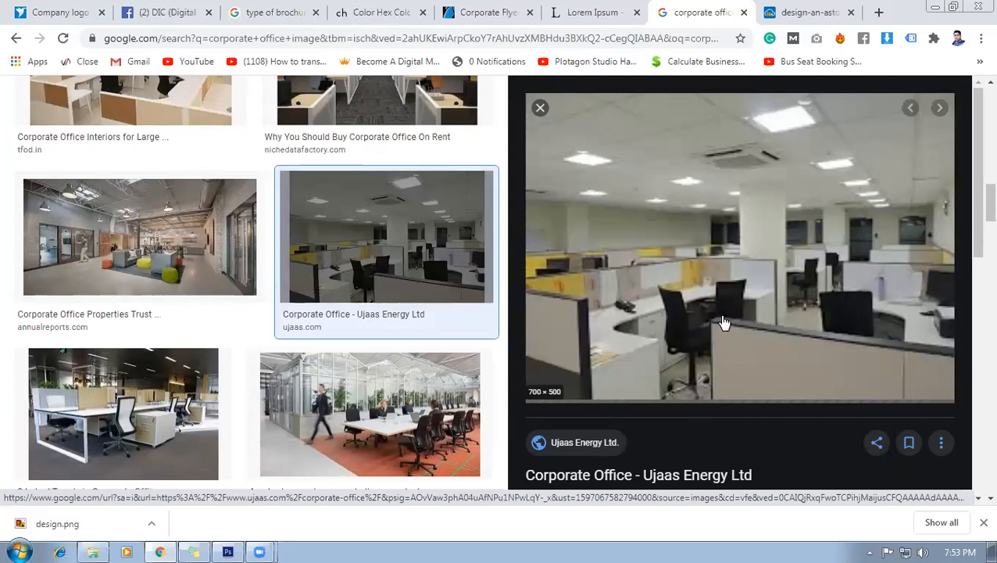
# Open the previewed office photo in a new tab, view it, then close it.
pyautogui.rightClick(685, 238)
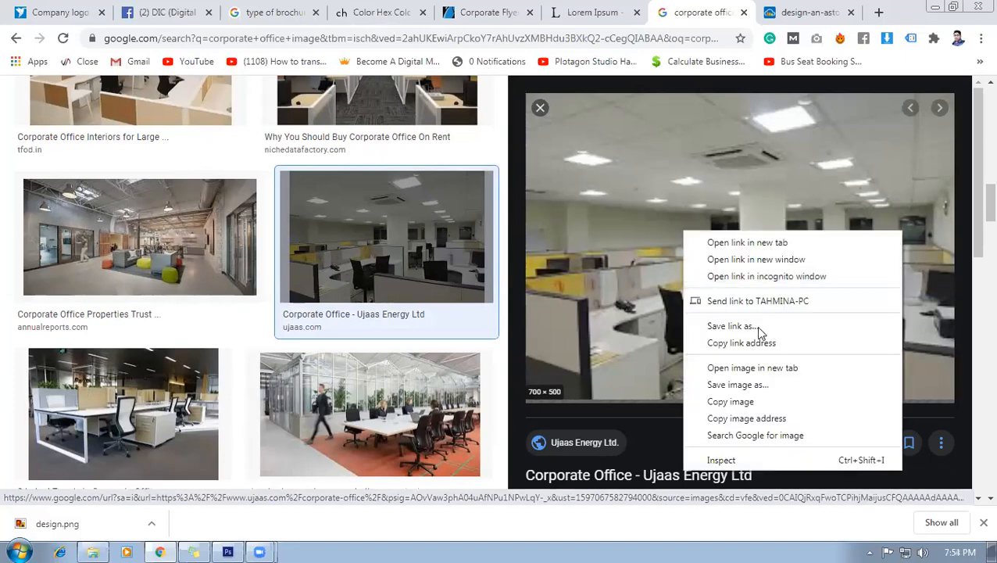
pyautogui.click(762, 368)
pyautogui.click(813, 12)
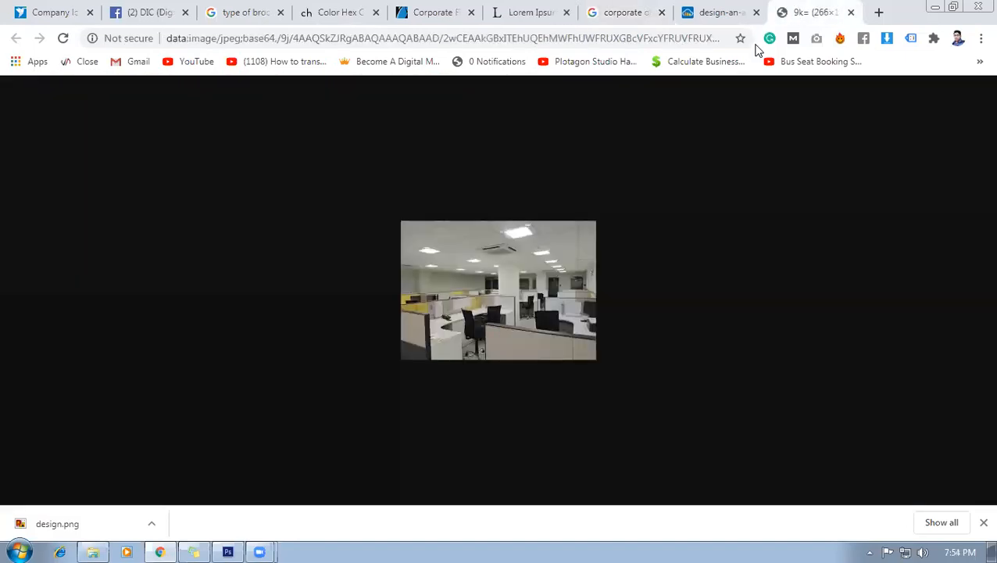
pyautogui.click(851, 12)
pyautogui.click(708, 10)
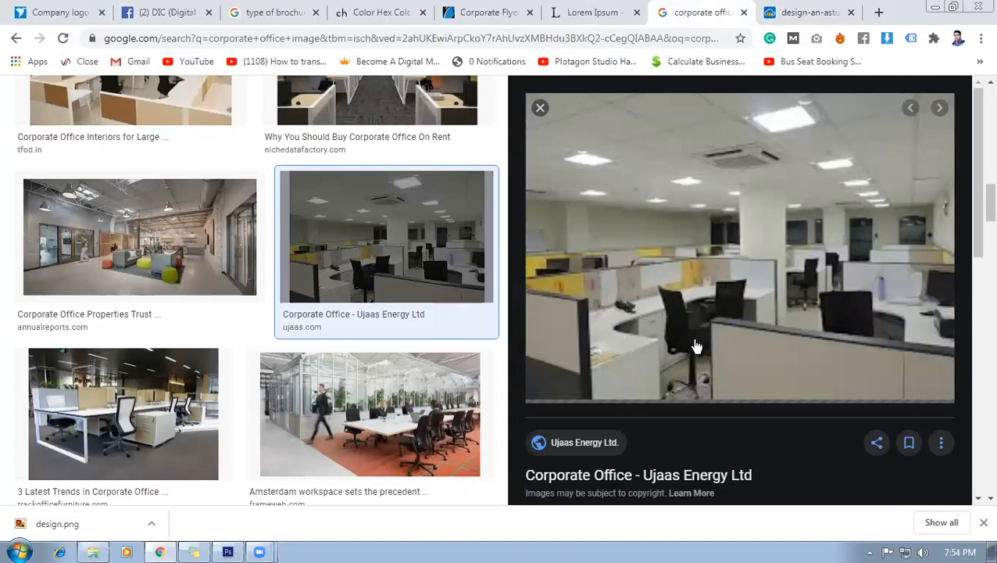
# Preview the Top 5 Corporate Office Furniture Trends desk photo and open it in a new tab.
pyautogui.scroll(-3, 178, 300)
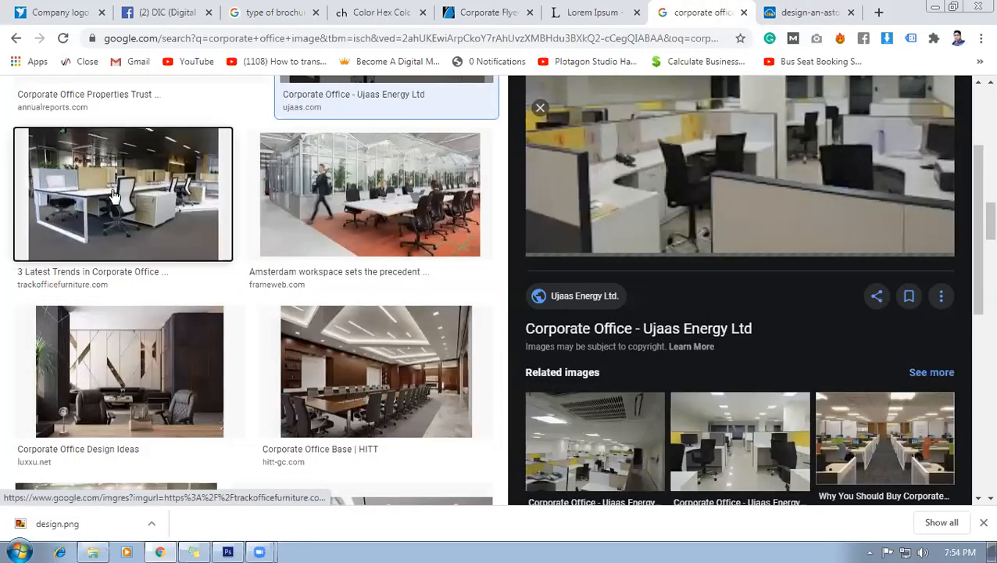
pyautogui.click(115, 200)
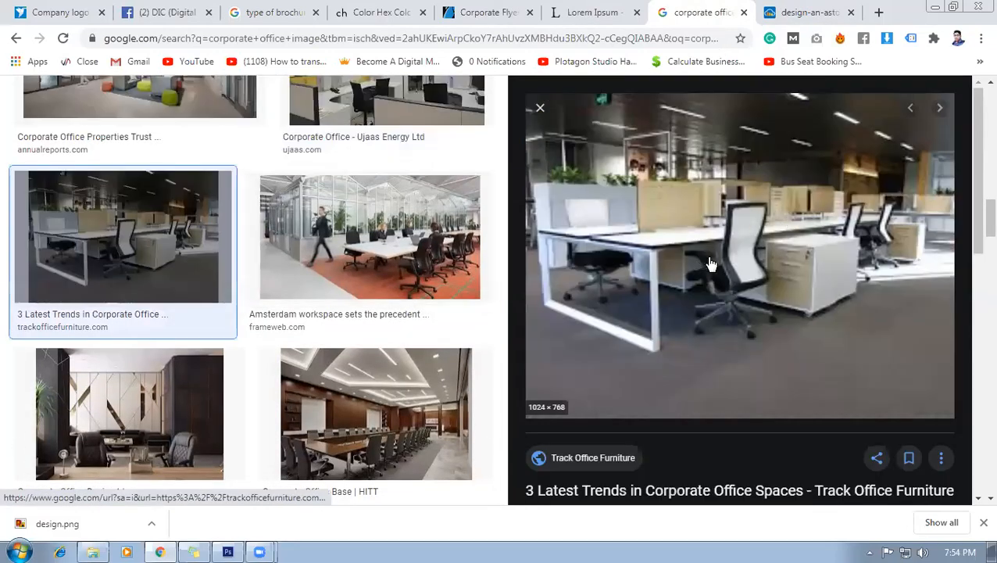
pyautogui.scroll(-2, 723, 272)
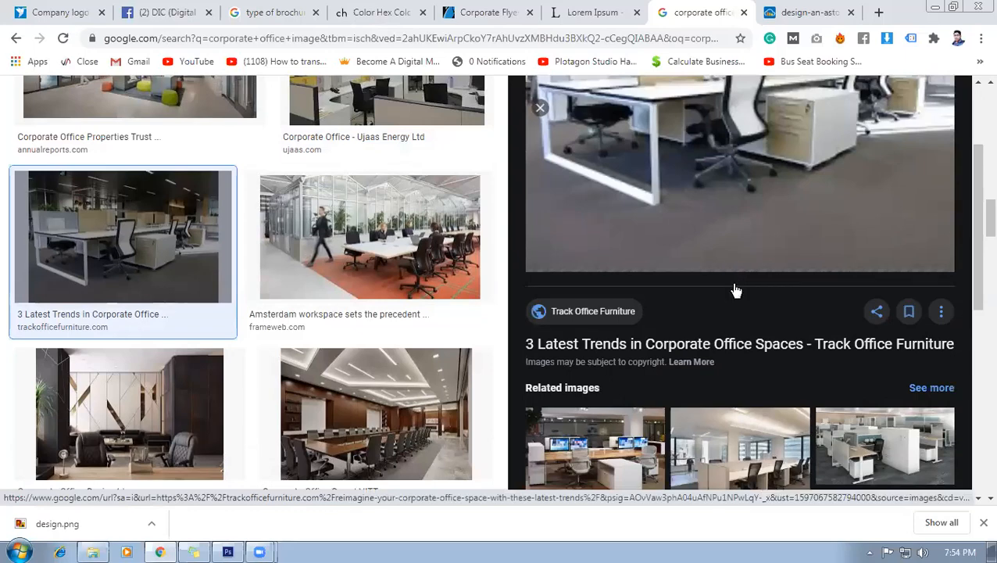
pyautogui.scroll(2, 580, 399)
pyautogui.scroll(-2, 580, 400)
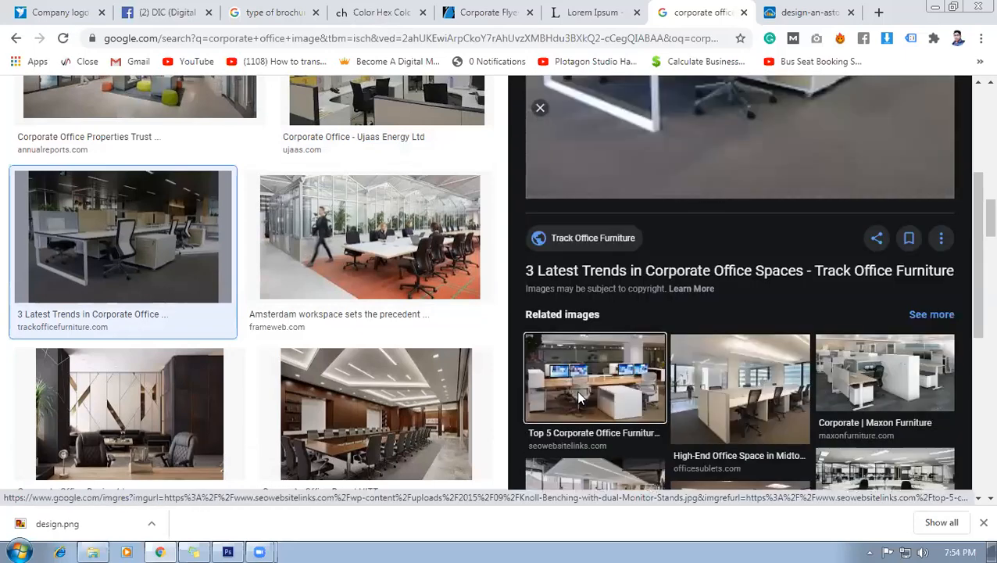
pyautogui.click(581, 400)
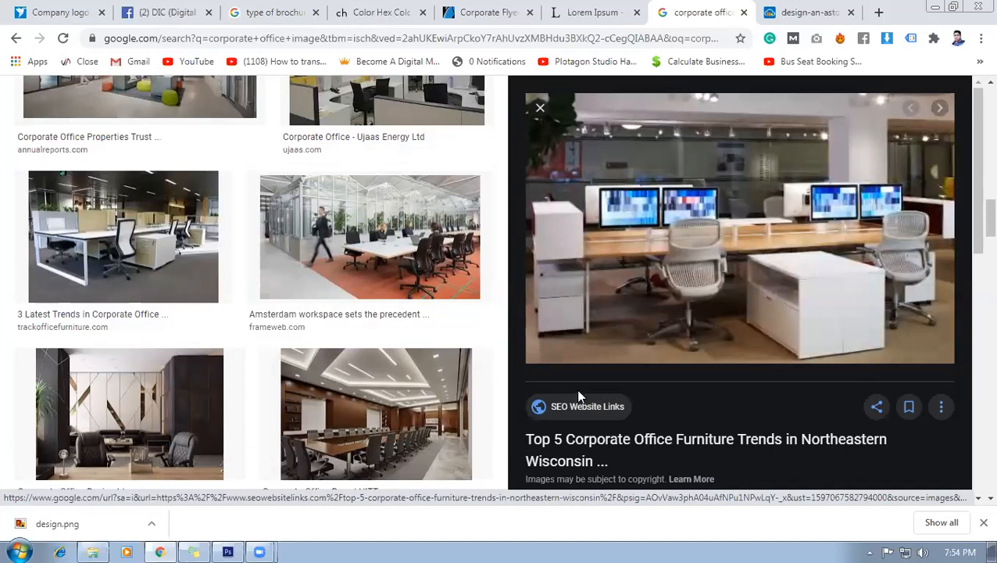
pyautogui.rightClick(702, 216)
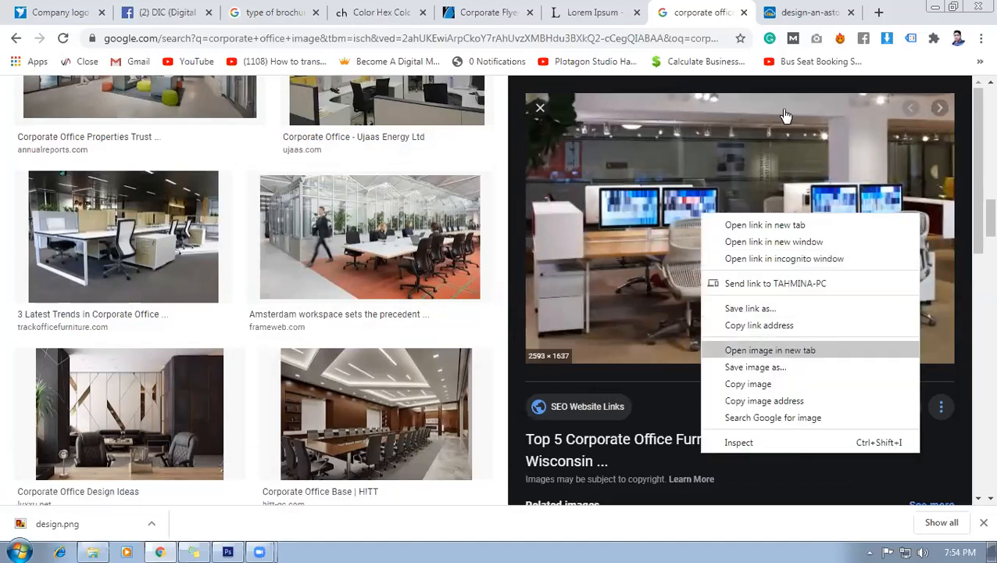
pyautogui.press('Return')
pyautogui.click(810, 9)
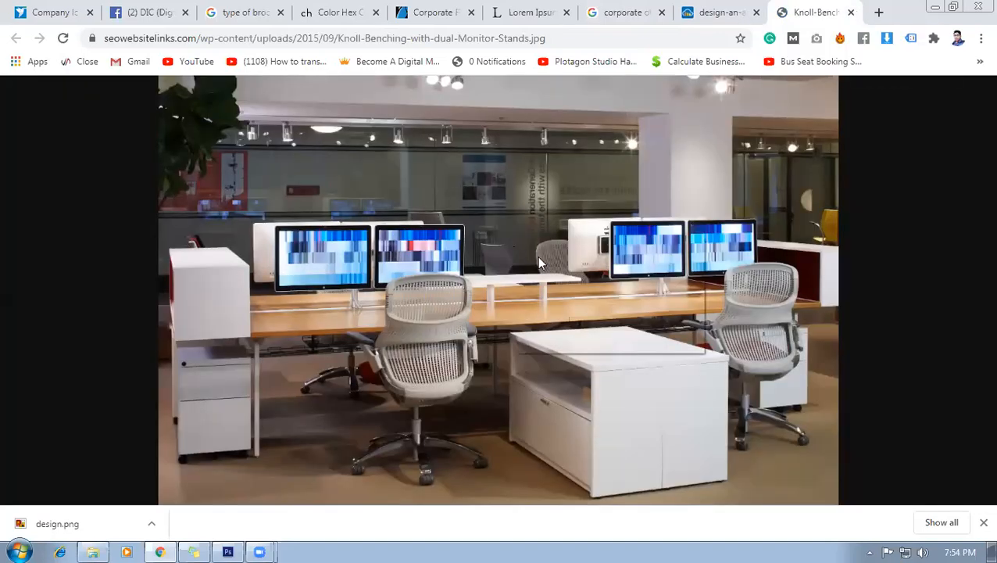
# Save the desk photo to the Desktop as Knoll-Benching.jpg.
pyautogui.rightClick(546, 260)
pyautogui.click(557, 262)
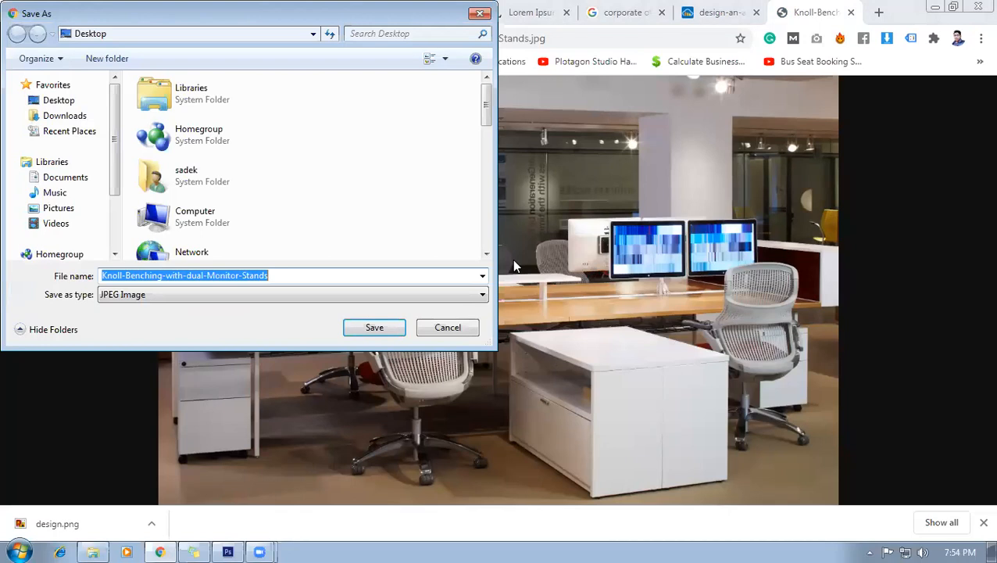
pyautogui.click(60, 102)
pyautogui.click(192, 277)
pyautogui.click(299, 274)
pyautogui.moveTo(300, 270); pyautogui.dragTo(165, 278)
pyautogui.press('BackSpace')
pyautogui.press('Return')
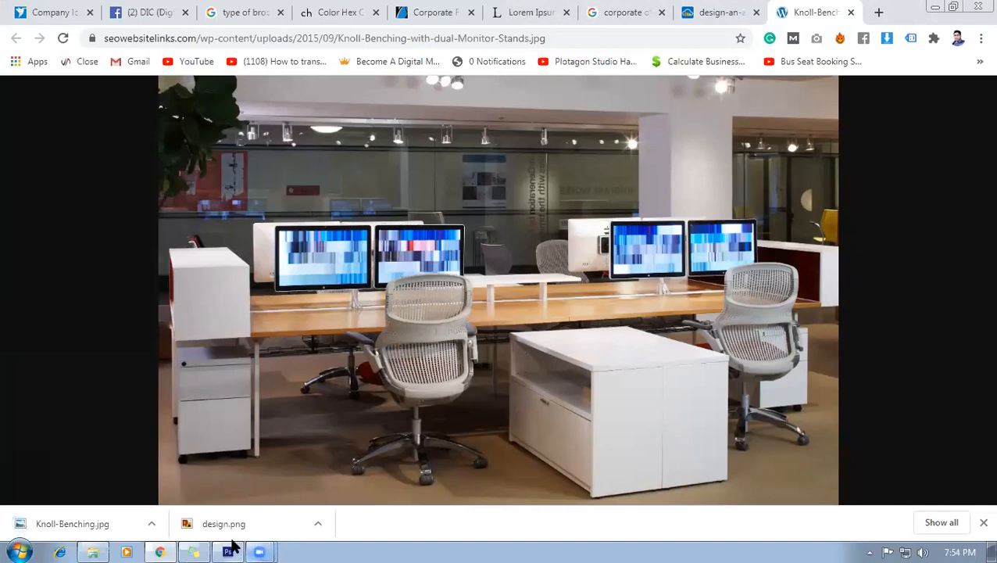
pyautogui.click(229, 550)
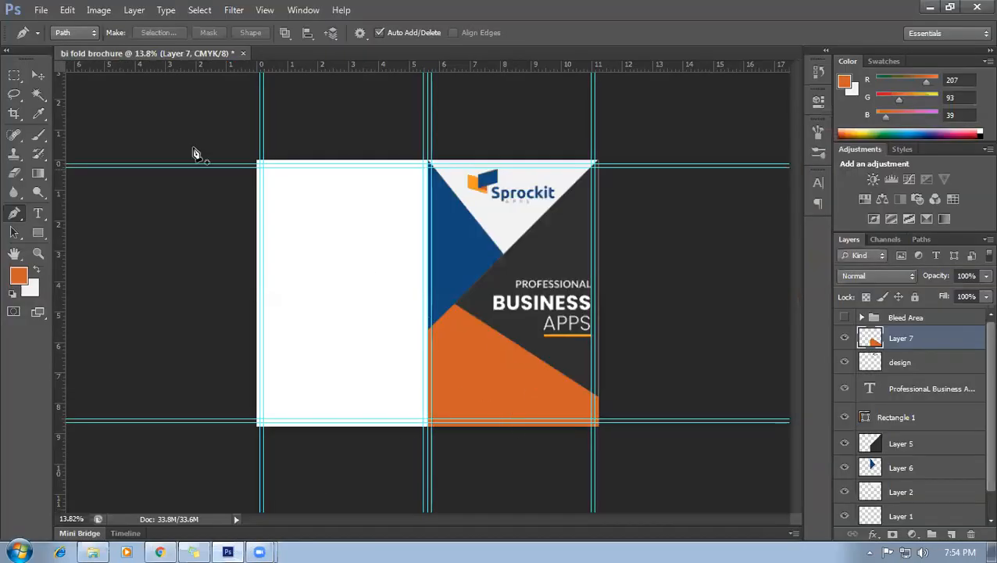
# With the Move tool active, add a new empty layer above Layer 7.
pyautogui.click(38, 77)
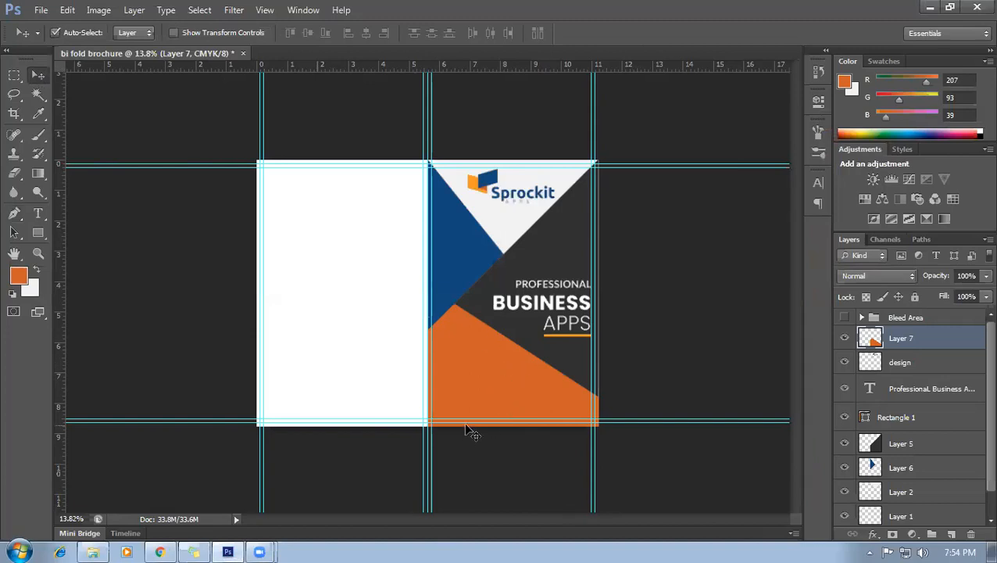
pyautogui.scroll(-1, 526, 406)
pyautogui.scroll(2, 522, 402)
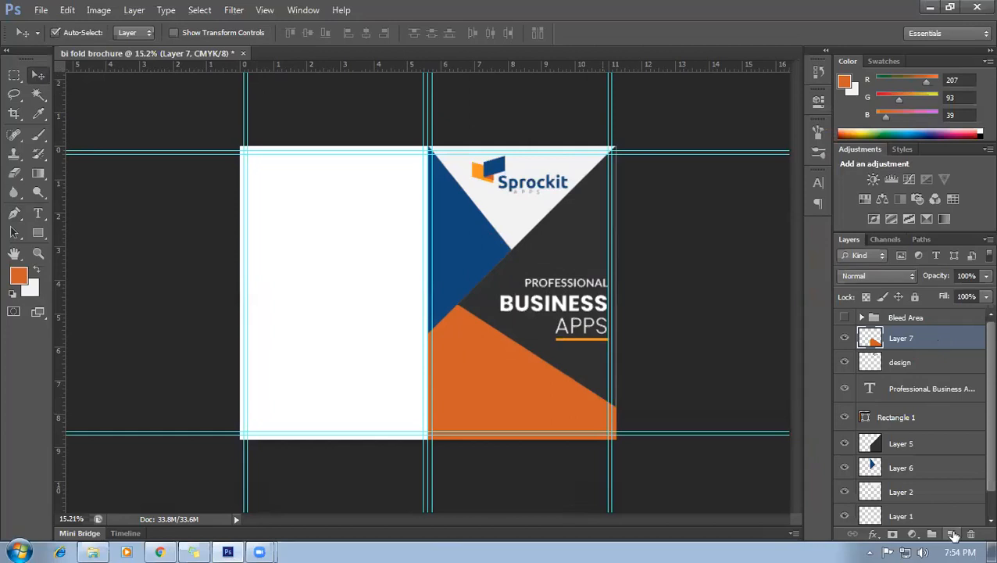
pyautogui.click(951, 534)
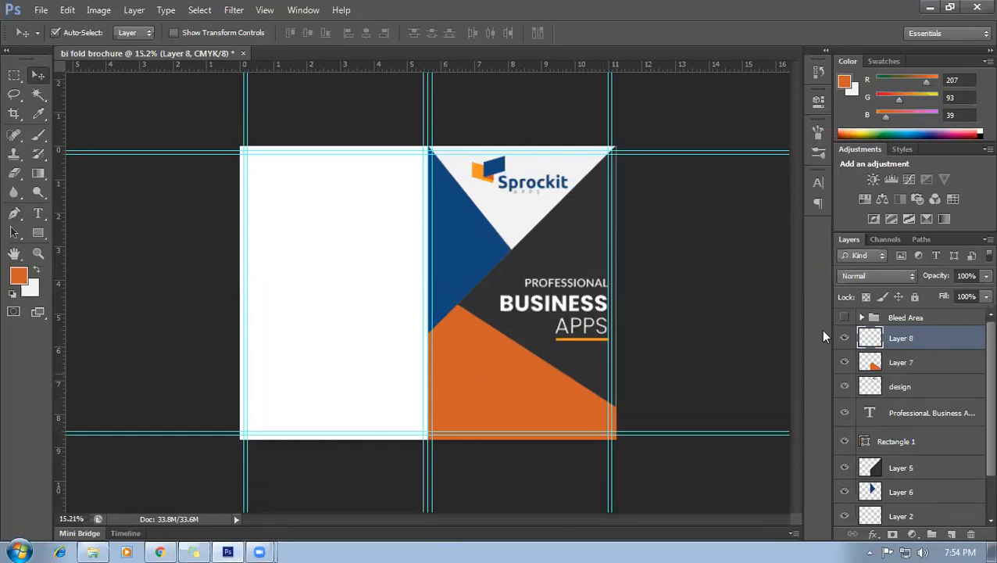
# Place Knoll-Benching.jpg, scale it to about 46% and position it over the cover's lower right.
pyautogui.click(42, 11)
pyautogui.click(66, 255)
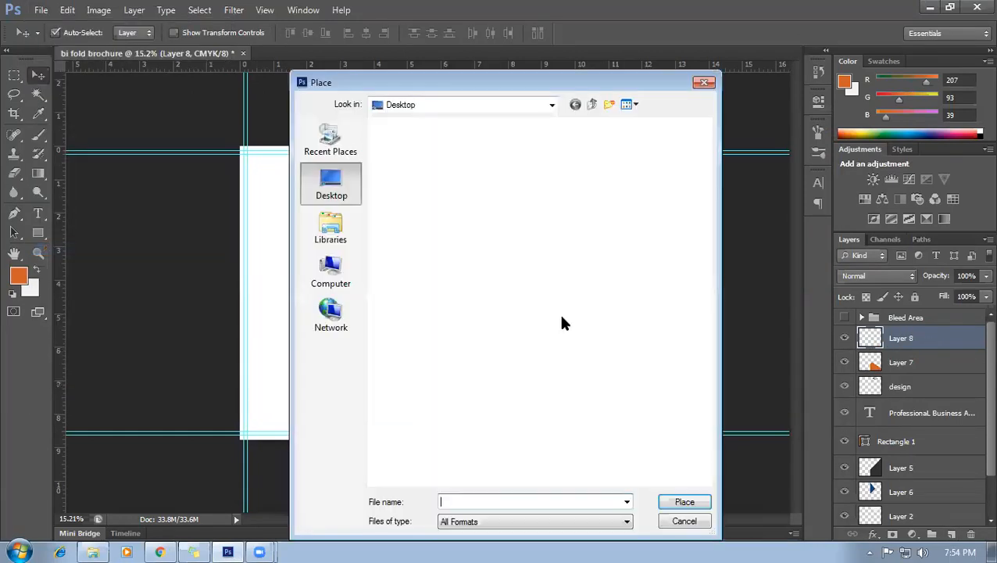
pyautogui.moveTo(700, 225); pyautogui.dragTo(695, 451)
pyautogui.click(565, 168)
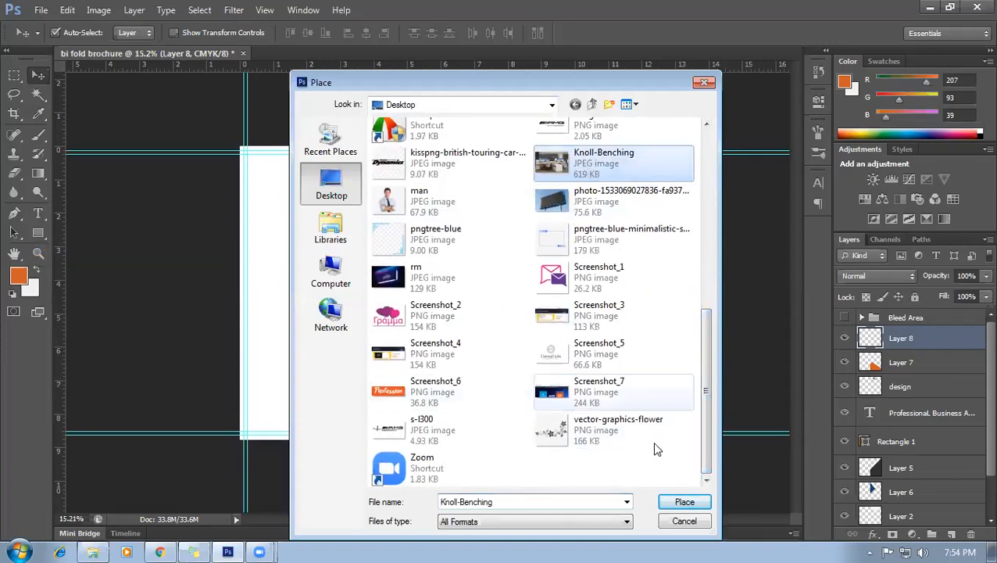
pyautogui.click(683, 502)
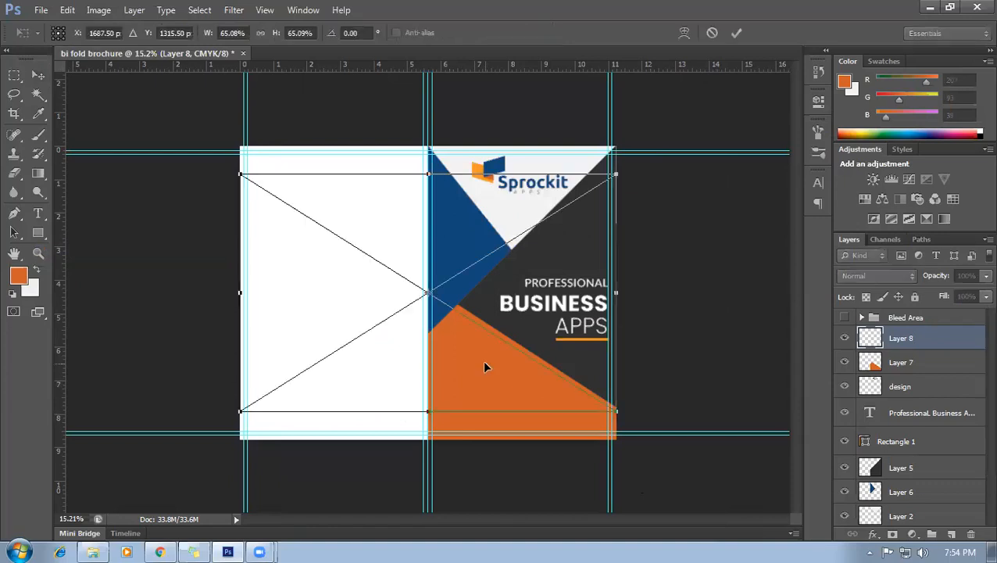
pyautogui.moveTo(597, 243); pyautogui.dragTo(583, 251)
pyautogui.moveTo(516, 284); pyautogui.dragTo(587, 383)
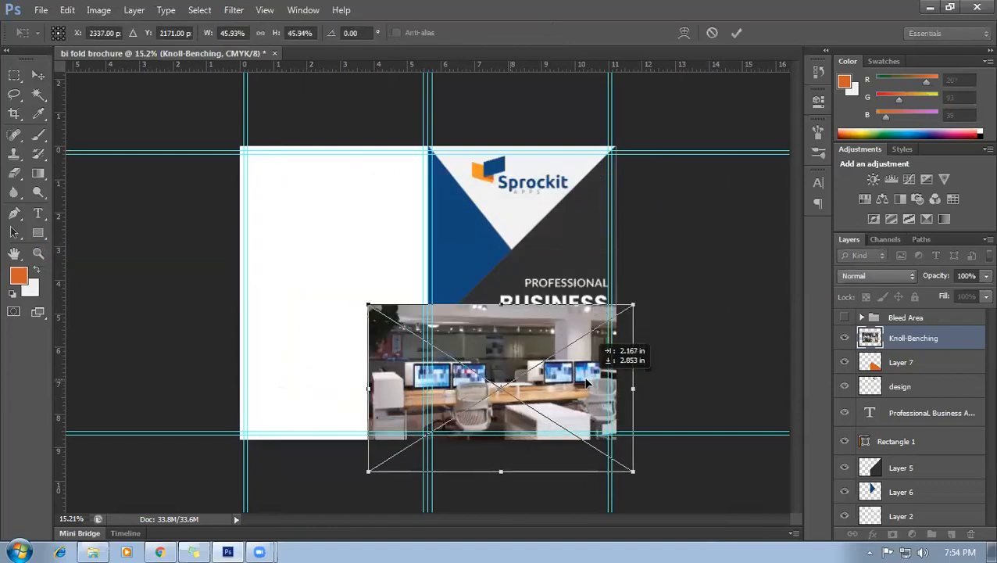
pyautogui.press('Return')
pyautogui.click(906, 367)
pyautogui.click(943, 341)
# Clip the Knoll-Benching photo layer into Layer 7's orange triangle.
pyautogui.rightClick(971, 341)
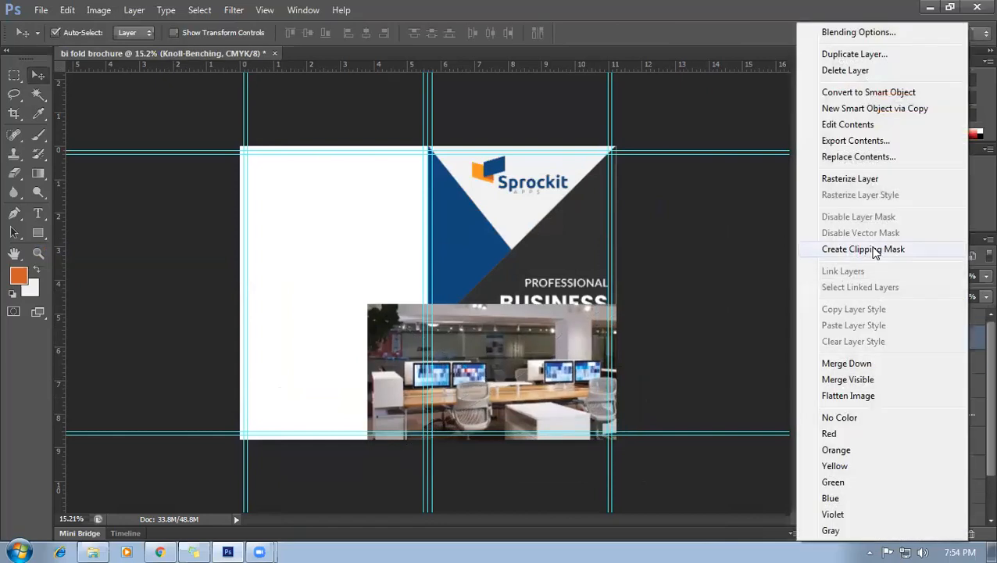
pyautogui.click(875, 251)
pyautogui.scroll(2, 501, 458)
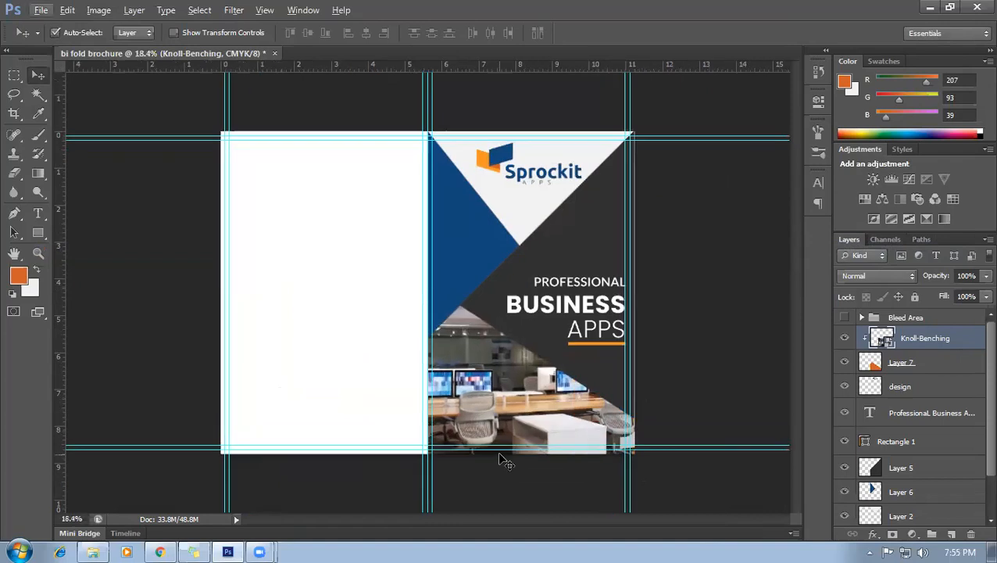
pyautogui.scroll(-1, 712, 369)
pyautogui.scroll(2, 513, 468)
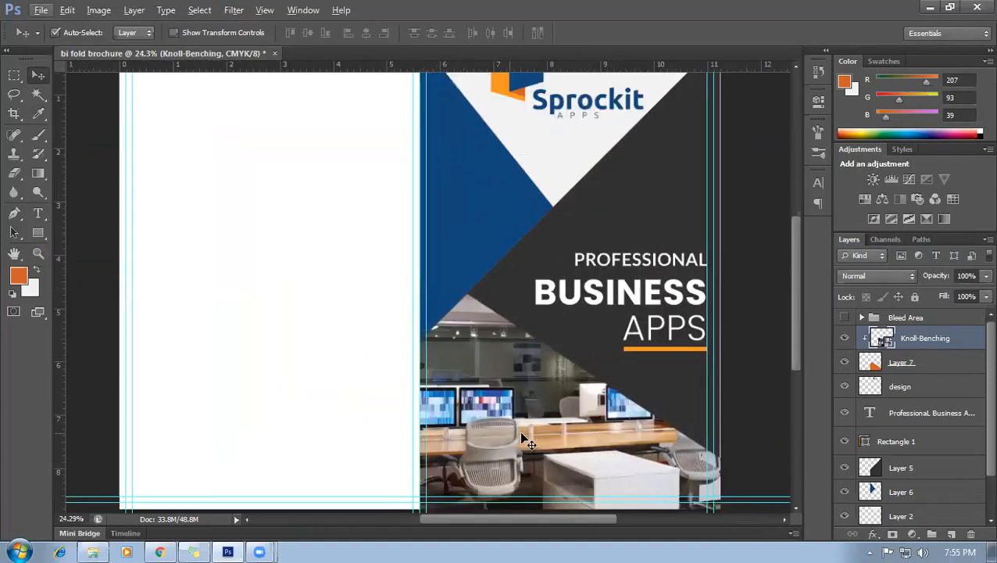
# Enlarge the clipped photo slightly and shift it up and right inside the triangle.
pyautogui.hotkey('ctrl', 't')
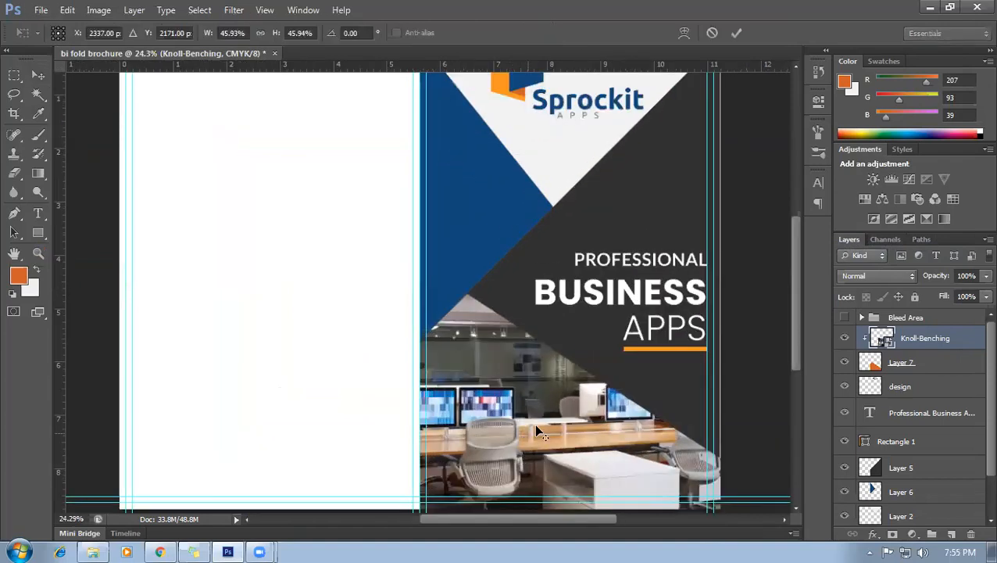
pyautogui.moveTo(744, 295)
pyautogui.mouseDown()
pyautogui.moveTo(727, 311)
pyautogui.moveTo(756, 291)
pyautogui.mouseUp()
pyautogui.moveTo(571, 430)
pyautogui.mouseDown()
pyautogui.moveTo(578, 420)
pyautogui.moveTo(568, 423)
pyautogui.mouseUp()
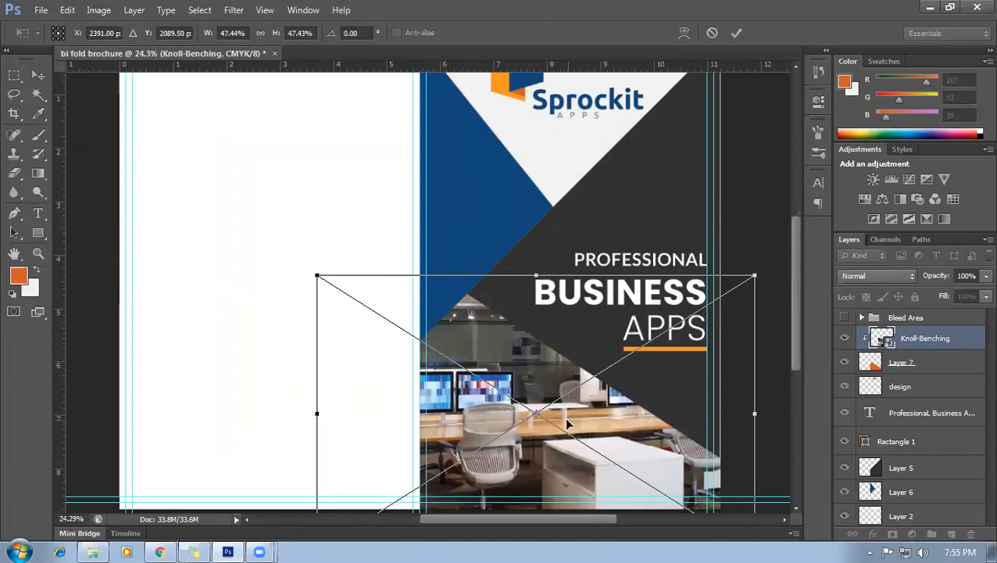
pyautogui.press('Return')
pyautogui.hotkey('ctrl', '0')
pyautogui.hotkey('ctrl', '-')
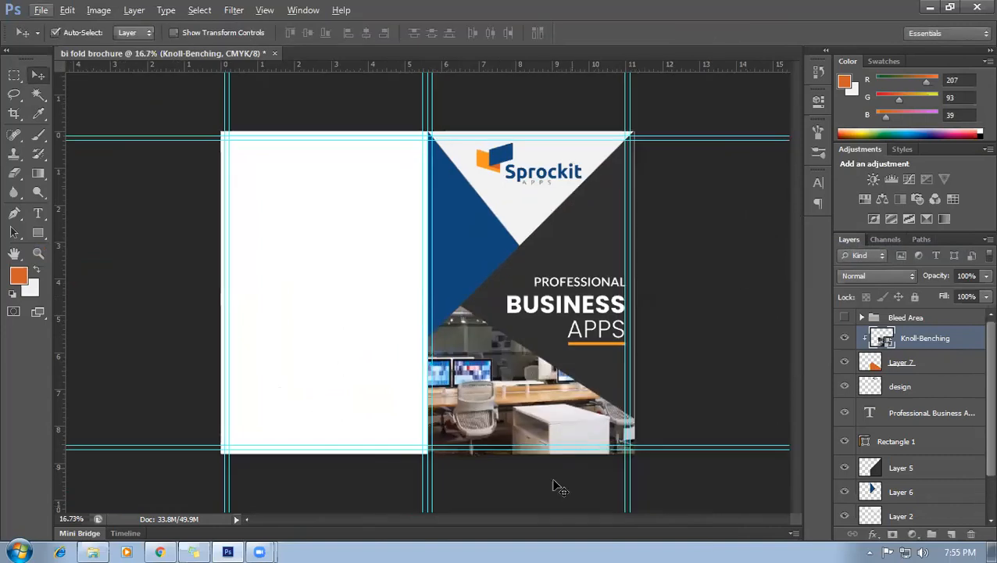
pyautogui.scroll(2, 556, 481)
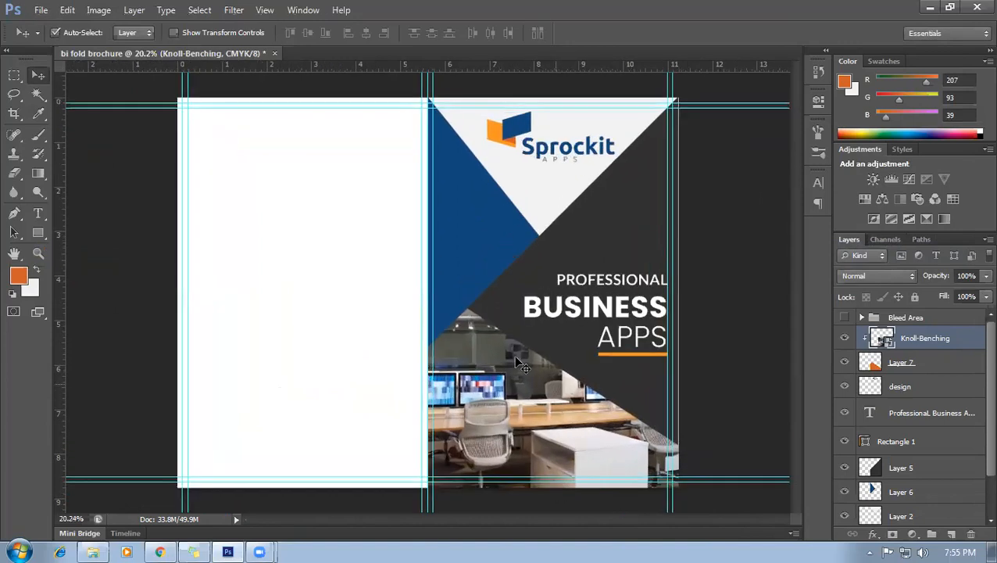
pyautogui.scroll(2, 504, 333)
pyautogui.scroll(2, 486, 274)
pyautogui.scroll(3, 452, 322)
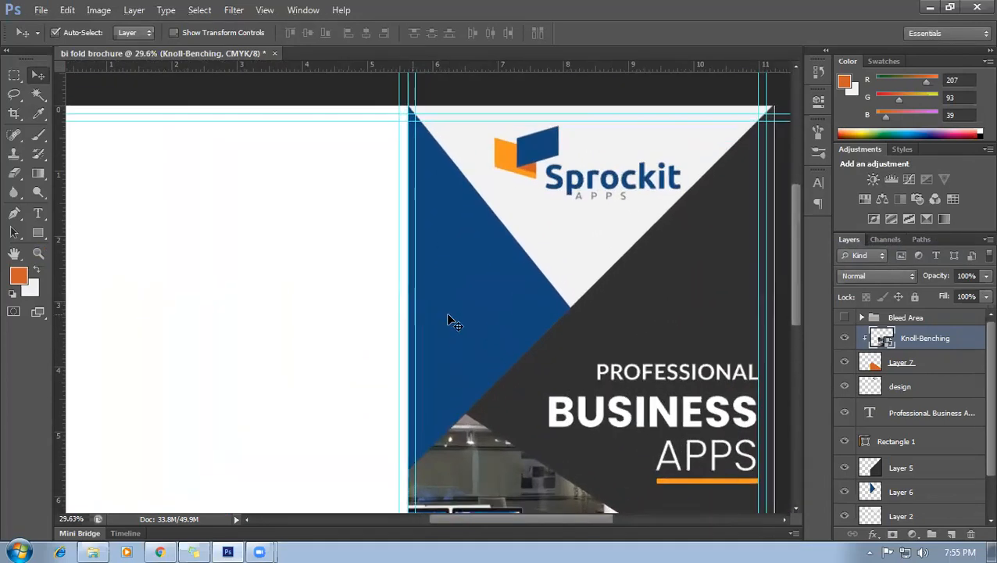
pyautogui.scroll(-2, 538, 356)
pyautogui.scroll(-2, 539, 360)
pyautogui.scroll(-1, 476, 329)
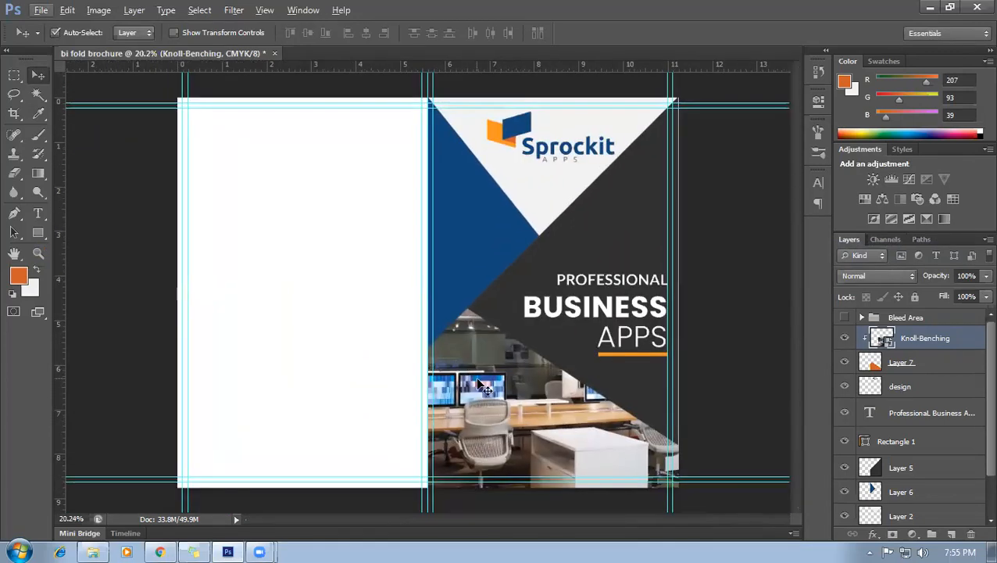
pyautogui.scroll(2, 481, 387)
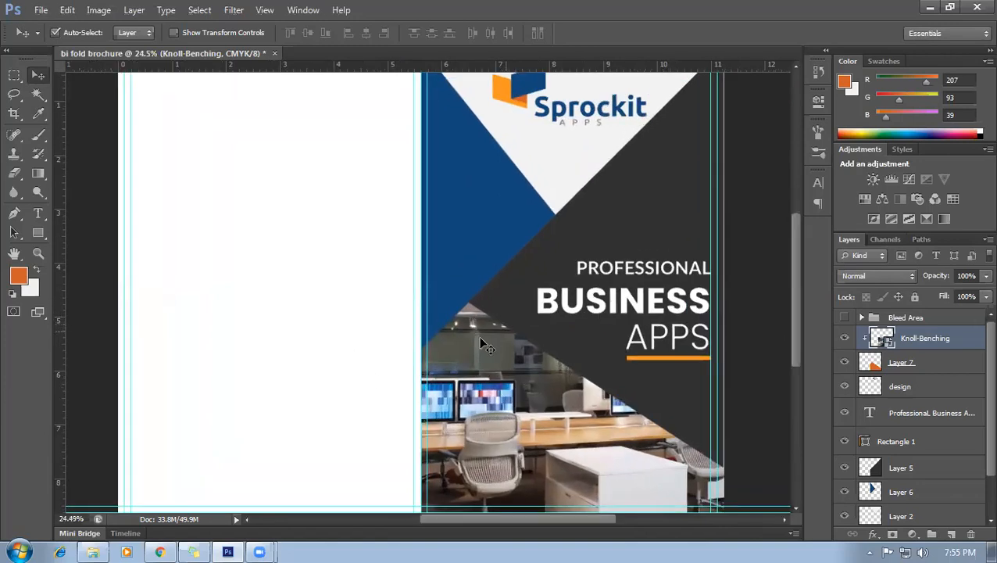
pyautogui.scroll(-1, 488, 345)
pyautogui.scroll(-1, 499, 361)
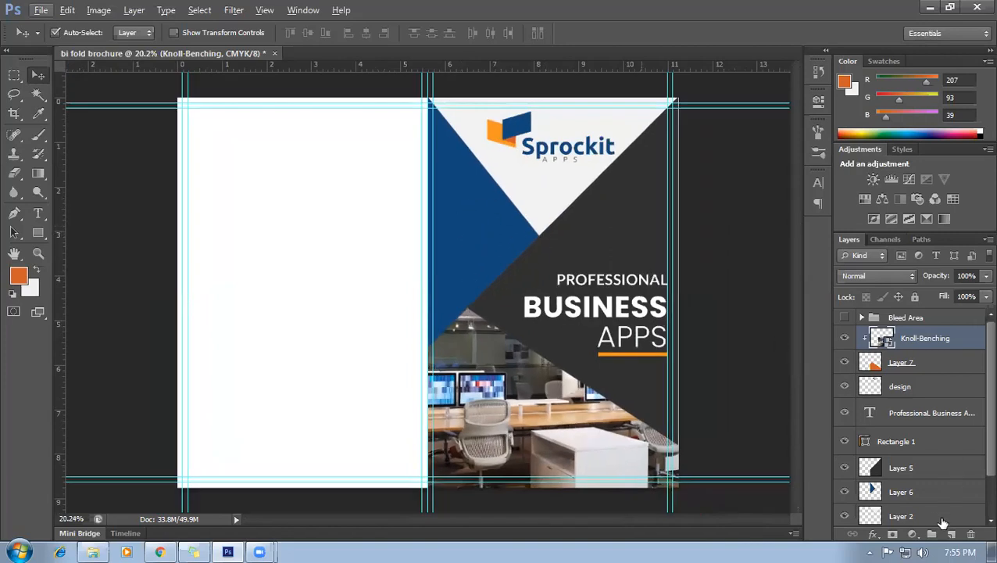
pyautogui.click(951, 535)
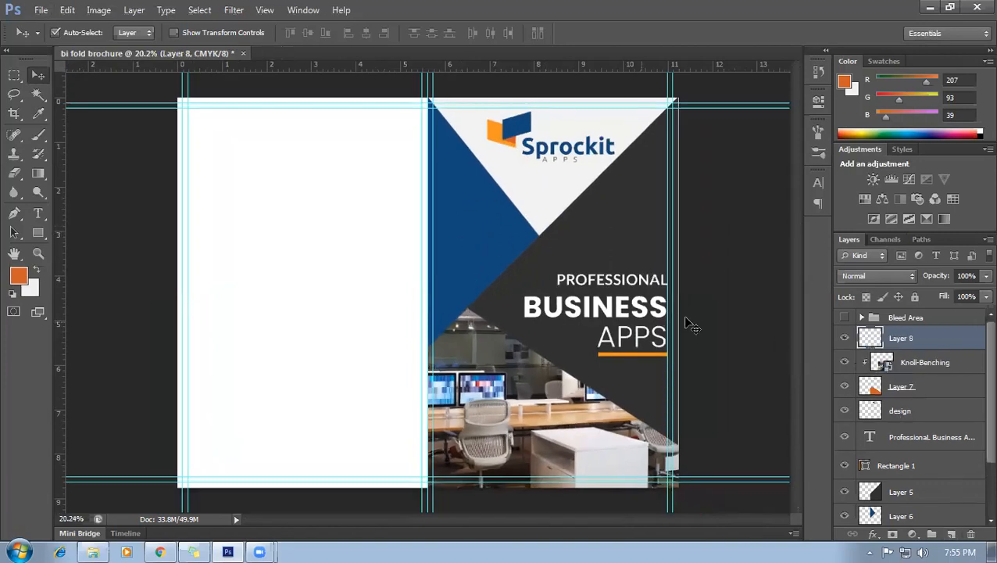
pyautogui.click(38, 213)
pyautogui.scroll(-1, 426, 295)
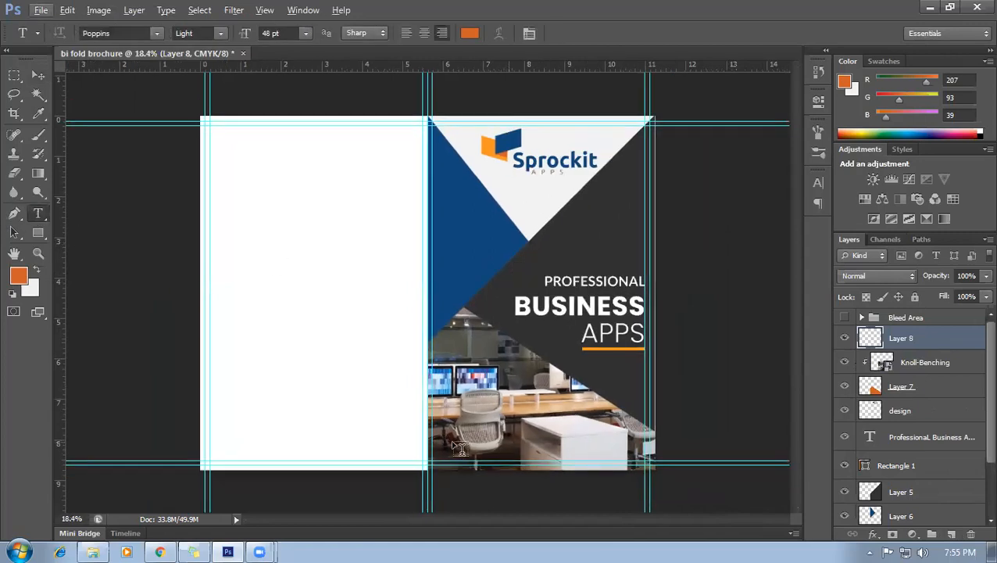
pyautogui.click(477, 455)
pyautogui.write('www.')
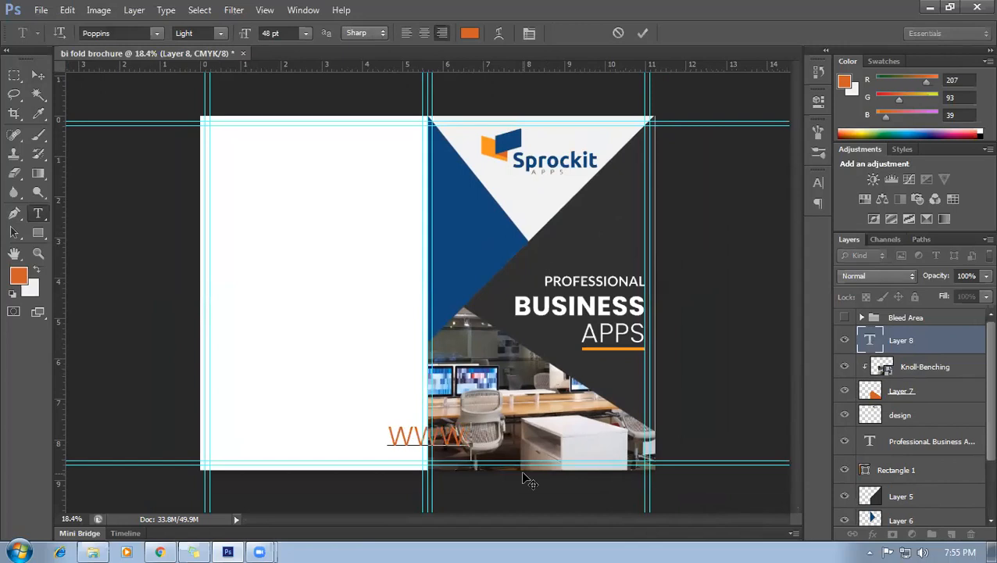
pyautogui.write('spro')
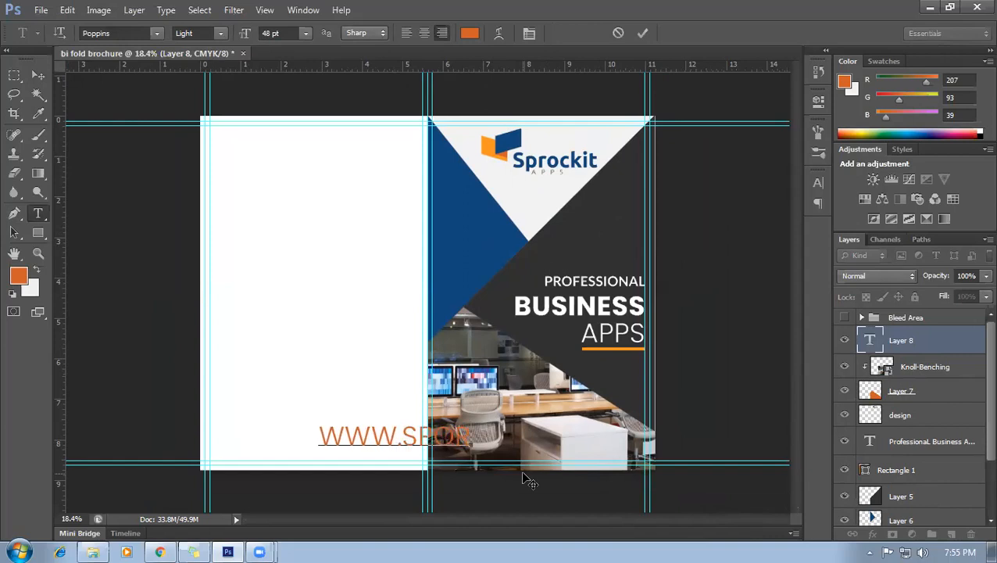
pyautogui.press('BackSpace')
pyautogui.press('BackSpace')
pyautogui.press('BackSpace')
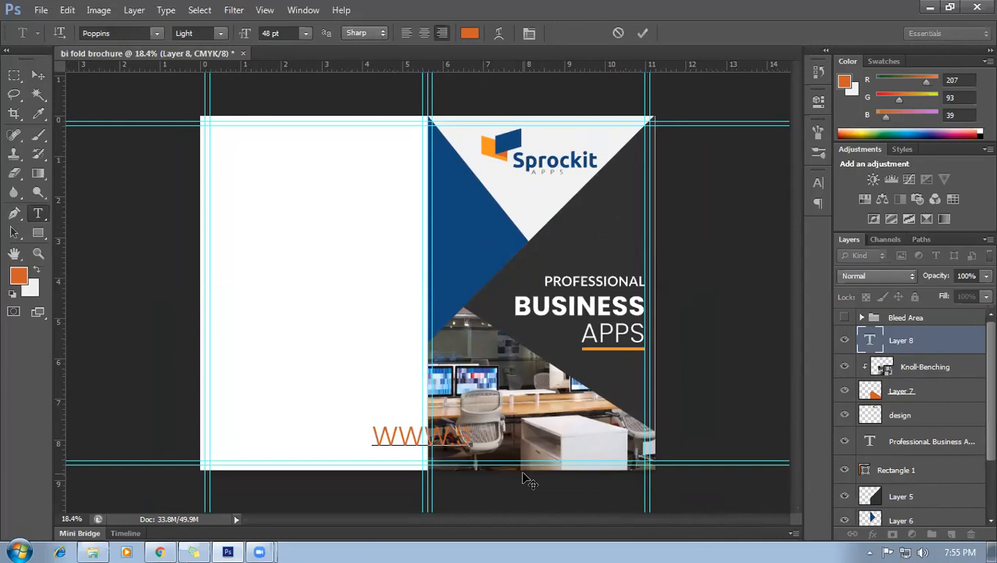
pyautogui.write('pro')
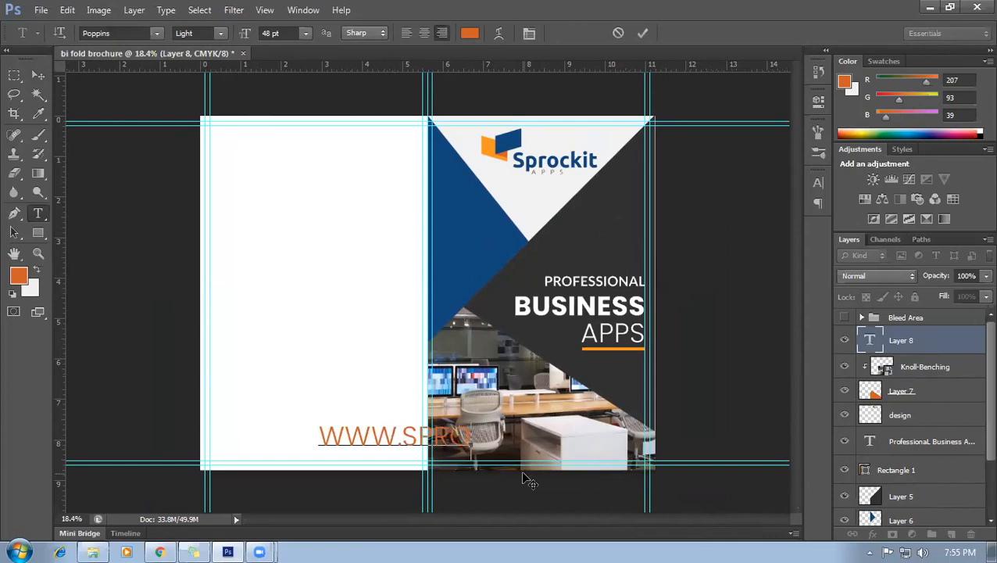
pyautogui.write('ck')
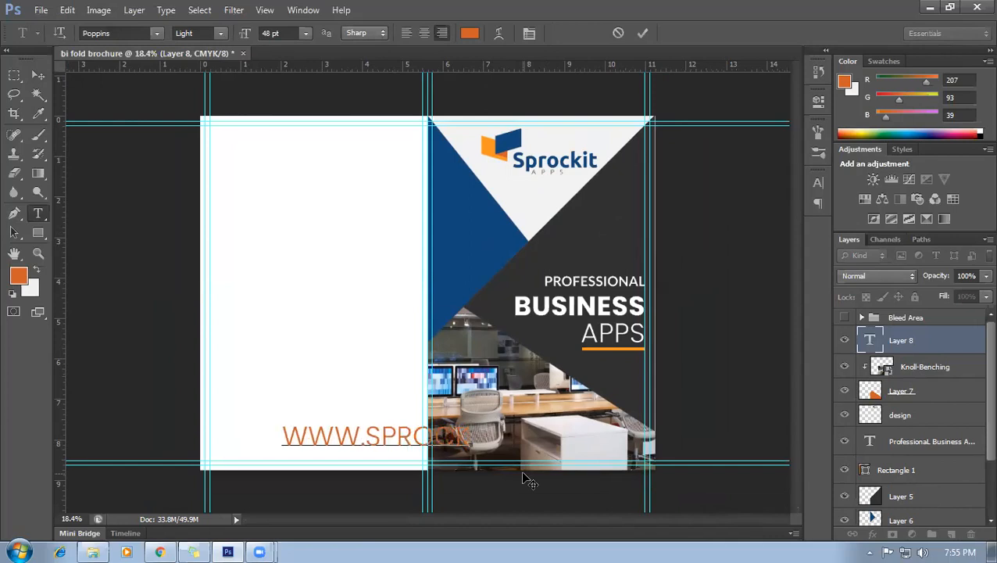
pyautogui.write('it')
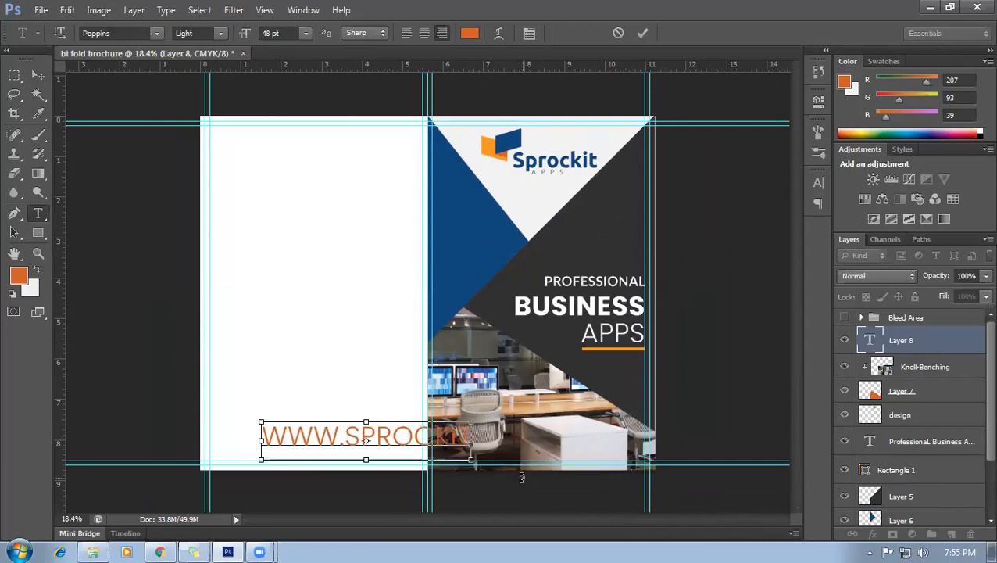
pyautogui.write('.com')
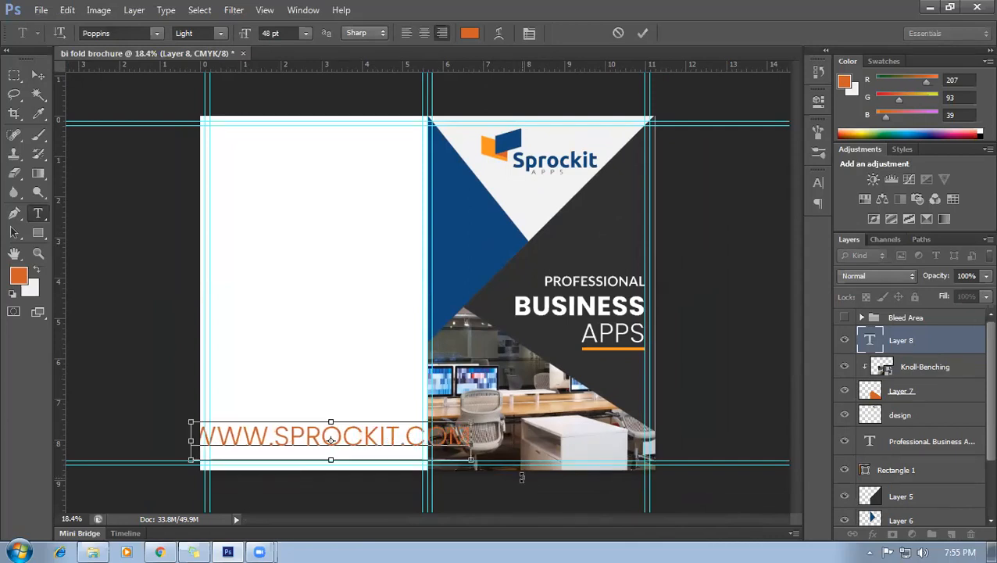
# Set the web address to 14 pt and move it to the cover's bottom edge.
pyautogui.hotkey('ctrl', 'a')
pyautogui.click(284, 31)
pyautogui.click(306, 32)
pyautogui.click(295, 169)
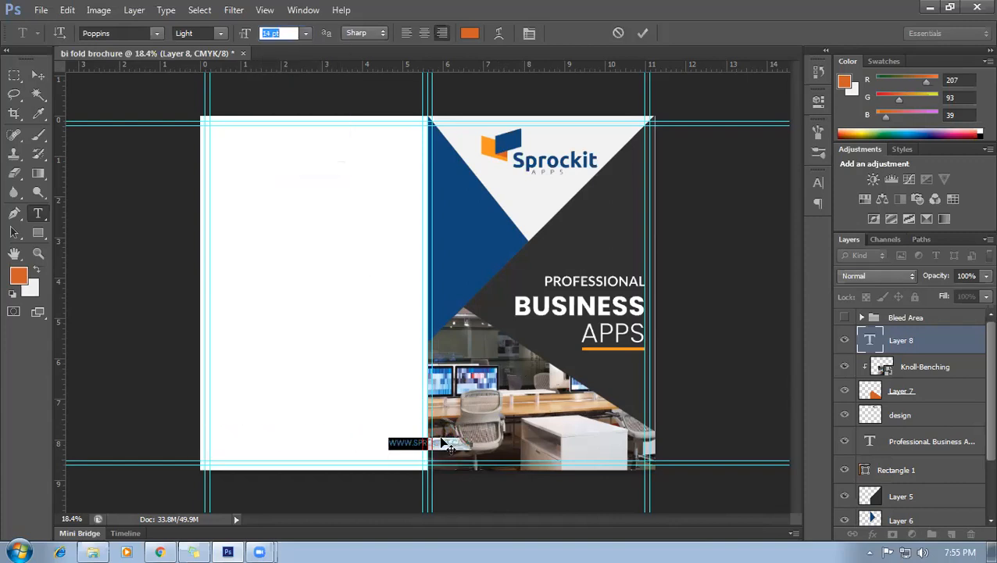
pyautogui.moveTo(477, 462); pyautogui.dragTo(588, 466)
pyautogui.click(588, 467)
# Reselect the web address line and commit the text with the Move tool.
pyautogui.scroll(2, 576, 479)
pyautogui.scroll(1, 576, 482)
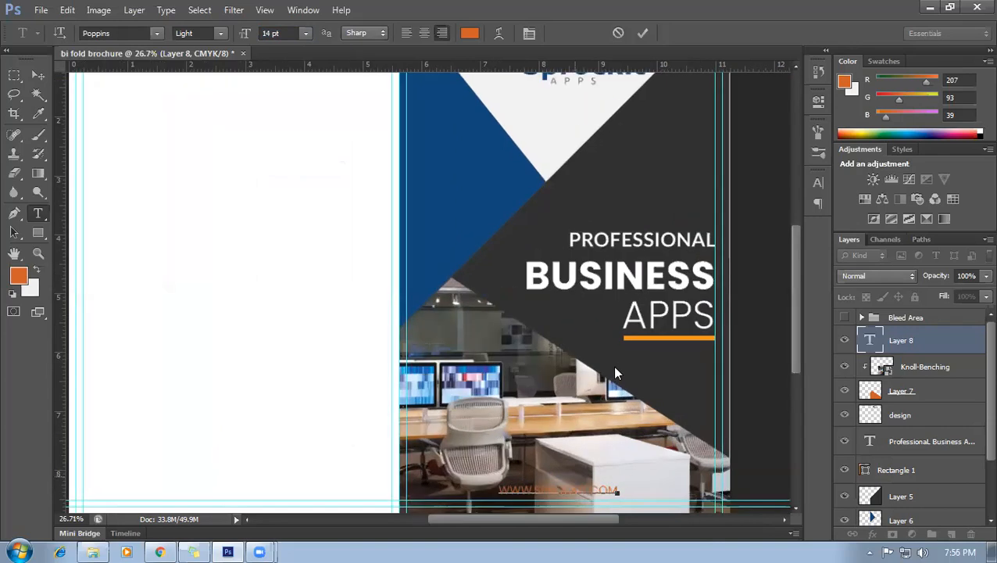
pyautogui.scroll(-2, 668, 407)
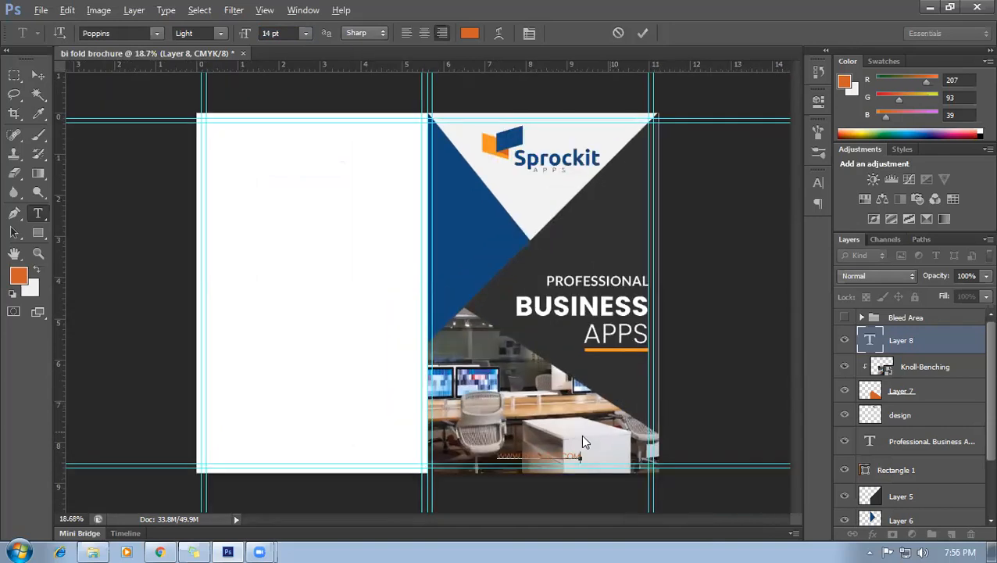
pyautogui.moveTo(581, 454); pyautogui.dragTo(454, 450)
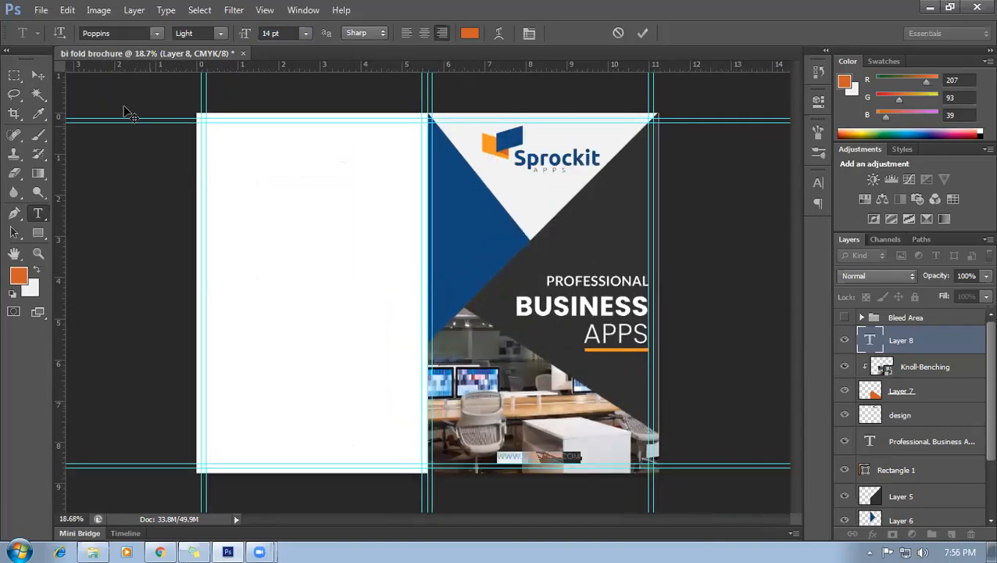
pyautogui.click(38, 75)
pyautogui.click(561, 401)
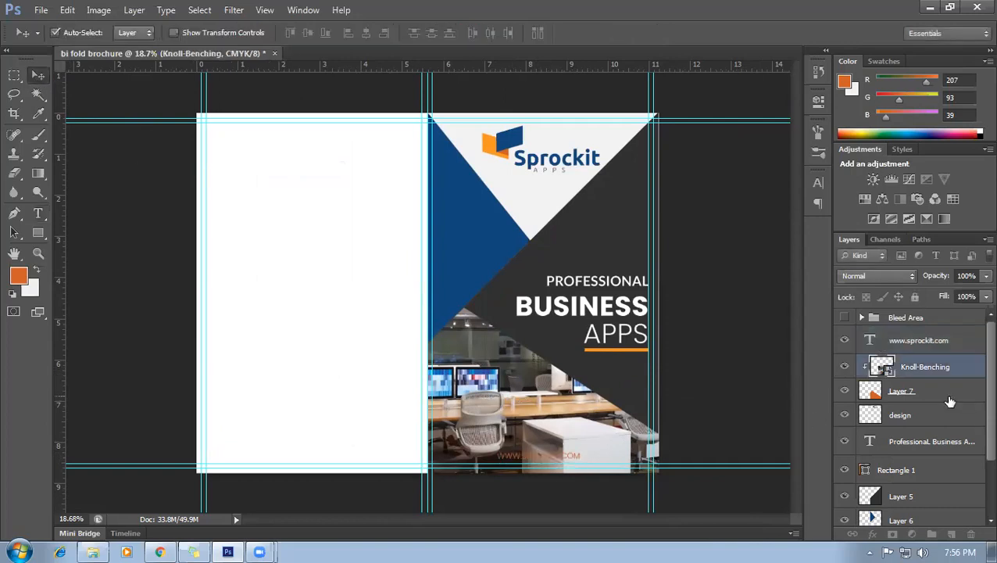
# Duplicate Layer 7 and move the original above the Knoll-Benching photo layer.
pyautogui.click(948, 396)
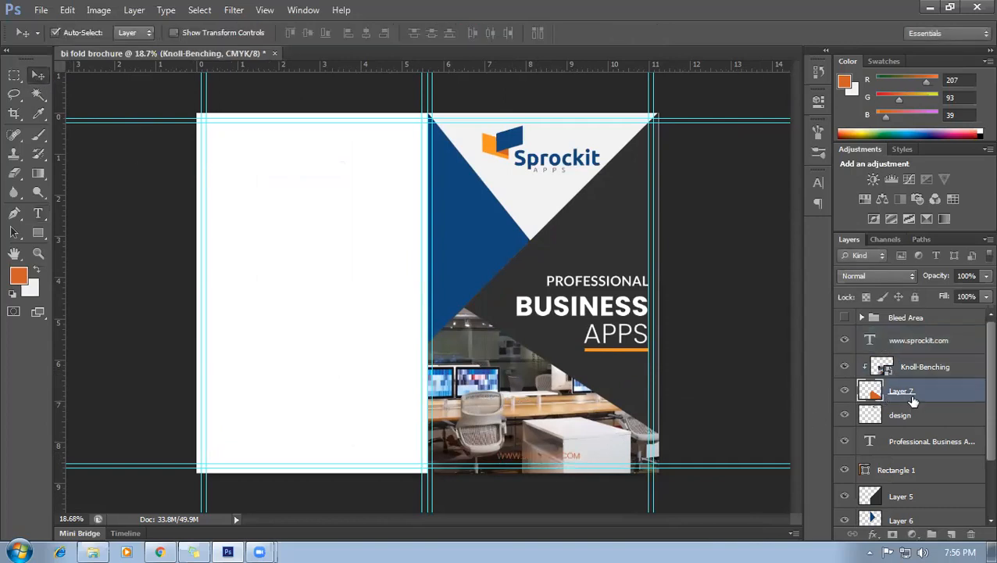
pyautogui.hotkey('ctrl', 'j')
pyautogui.click(901, 419)
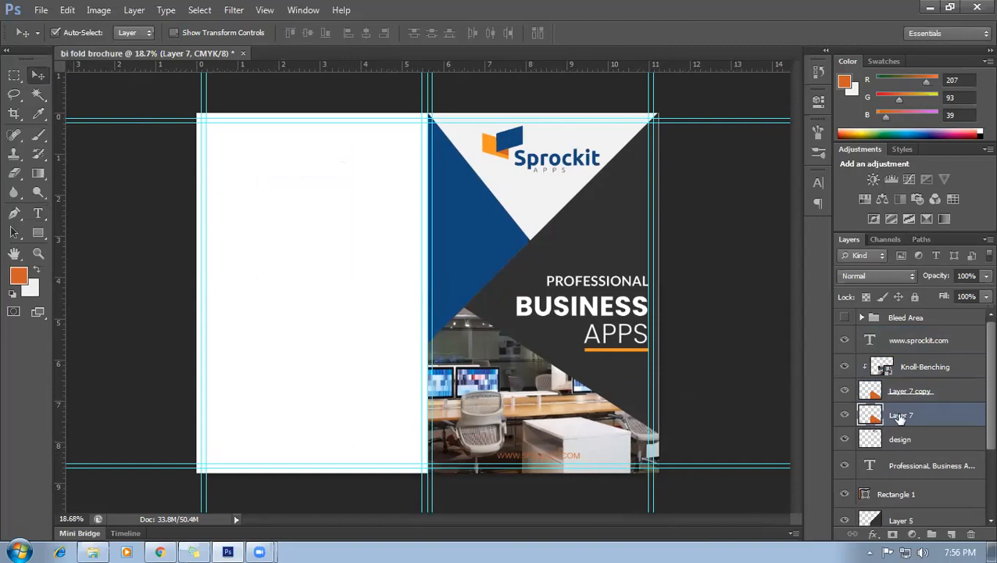
pyautogui.moveTo(910, 418); pyautogui.dragTo(919, 361)
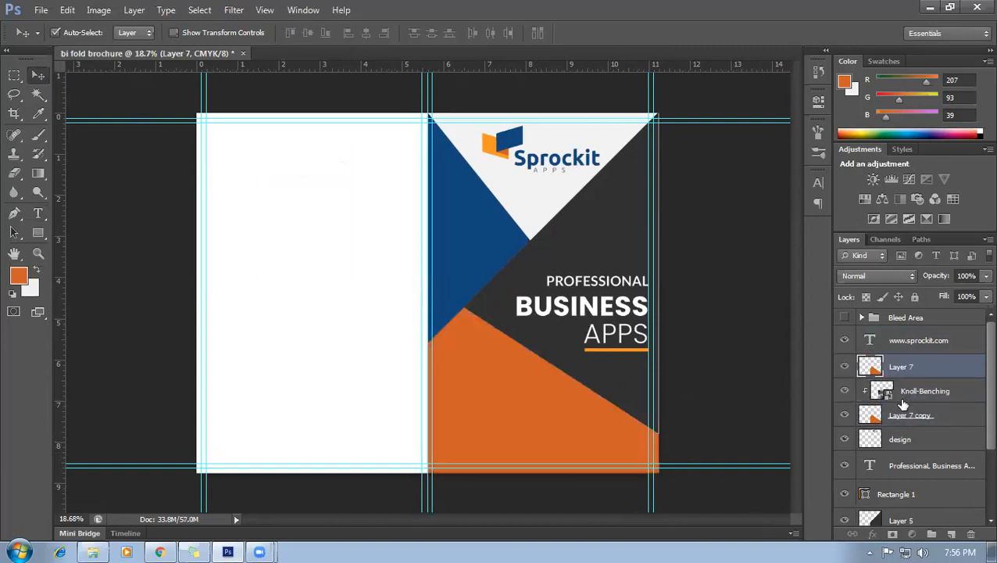
# Fill that triangle black and lower its opacity to 24% to dim the photo.
pyautogui.keyDown('ctrl'); pyautogui.click(869, 366); pyautogui.keyUp('ctrl')
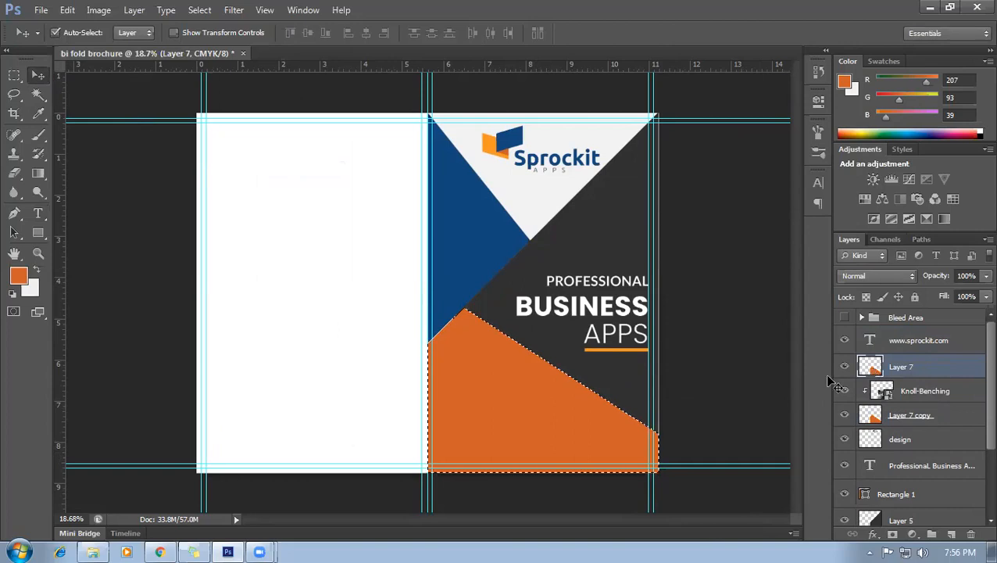
pyautogui.press('d')
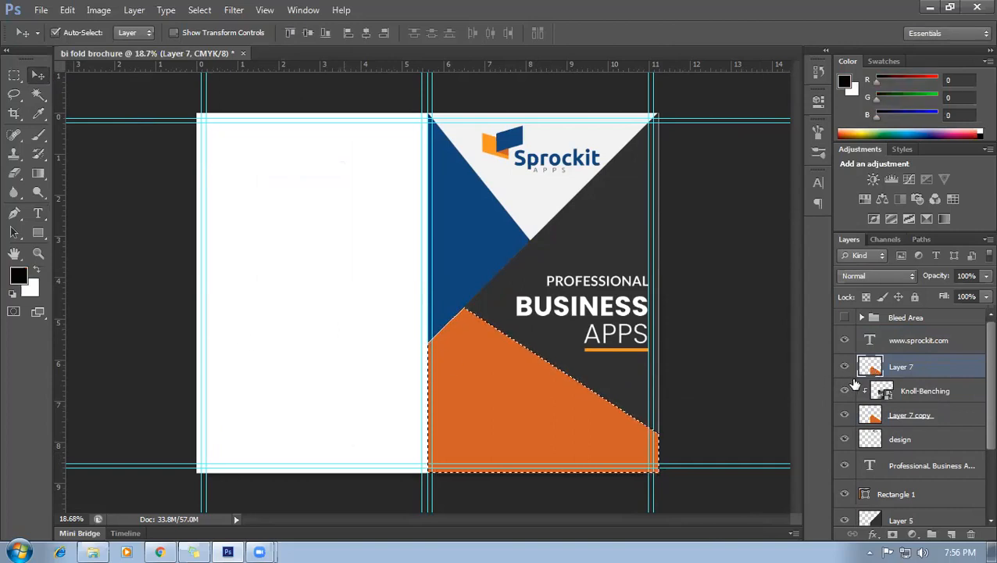
pyautogui.hotkey('alt', 'BackSpace')
pyautogui.hotkey('ctrl', 'd')
pyautogui.click(985, 276)
pyautogui.moveTo(967, 293); pyautogui.dragTo(930, 295)
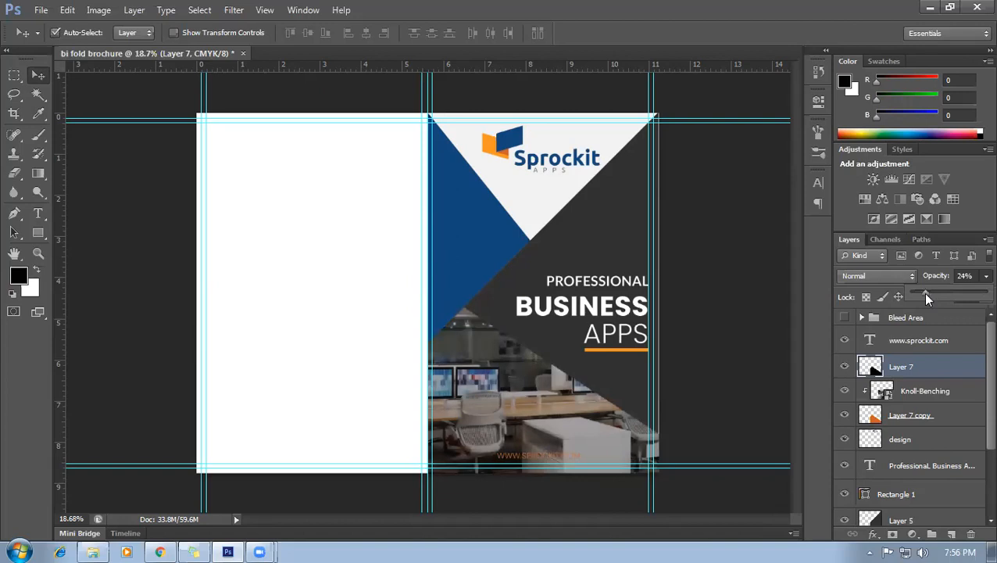
pyautogui.click(694, 397)
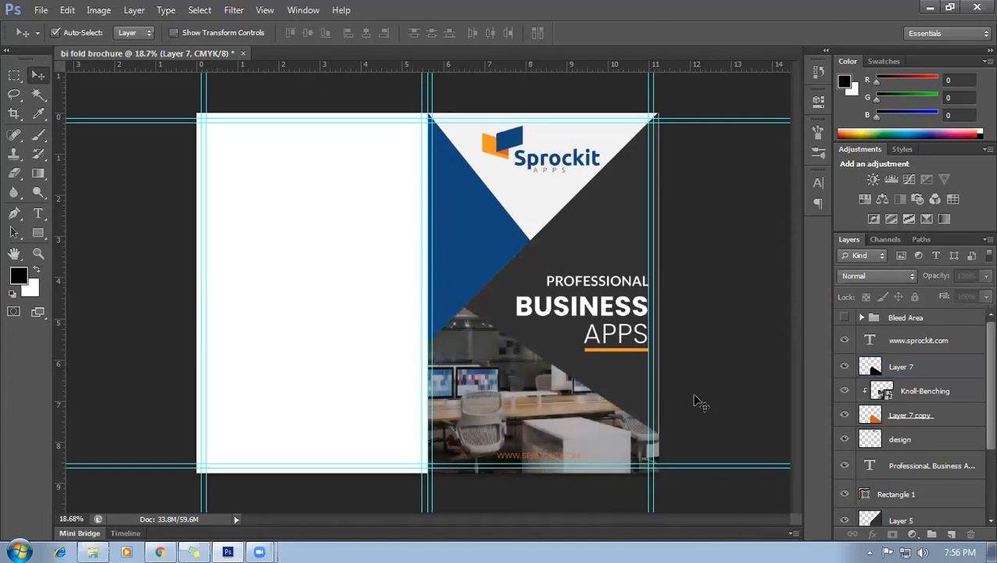
pyautogui.scroll(2, 694, 396)
pyautogui.scroll(-3, 752, 334)
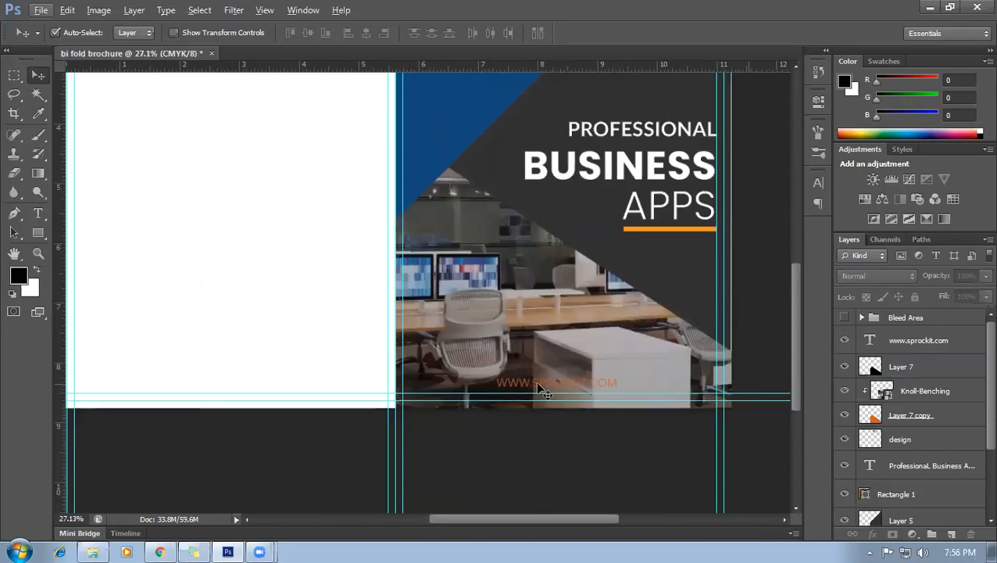
# Recolour the web address white, sampled from the BUSINESS headline, then marquee a strip across the cover's bottom.
pyautogui.click(920, 344)
pyautogui.doubleClick(872, 341)
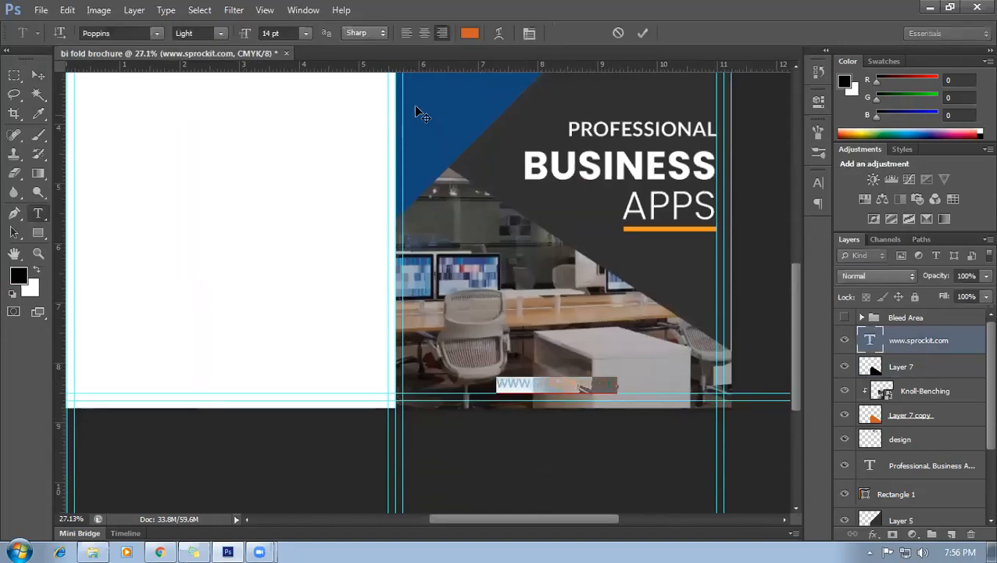
pyautogui.click(469, 33)
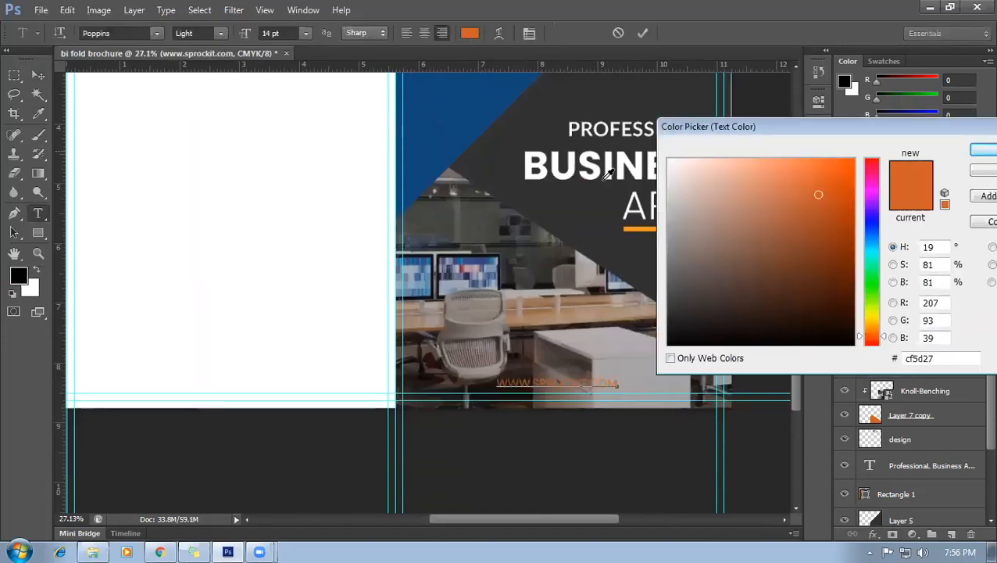
pyautogui.click(637, 227)
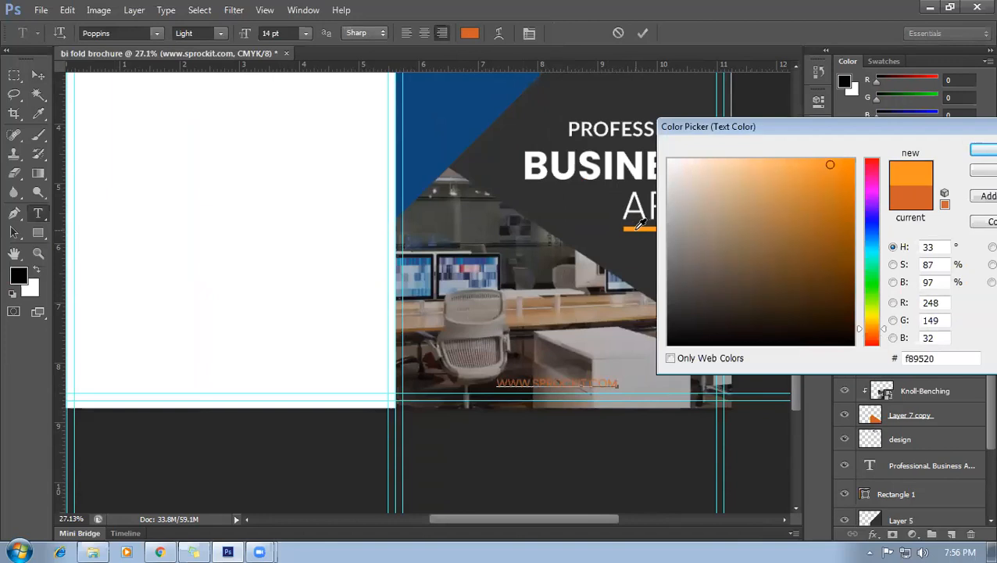
pyautogui.click(620, 154)
pyautogui.click(975, 156)
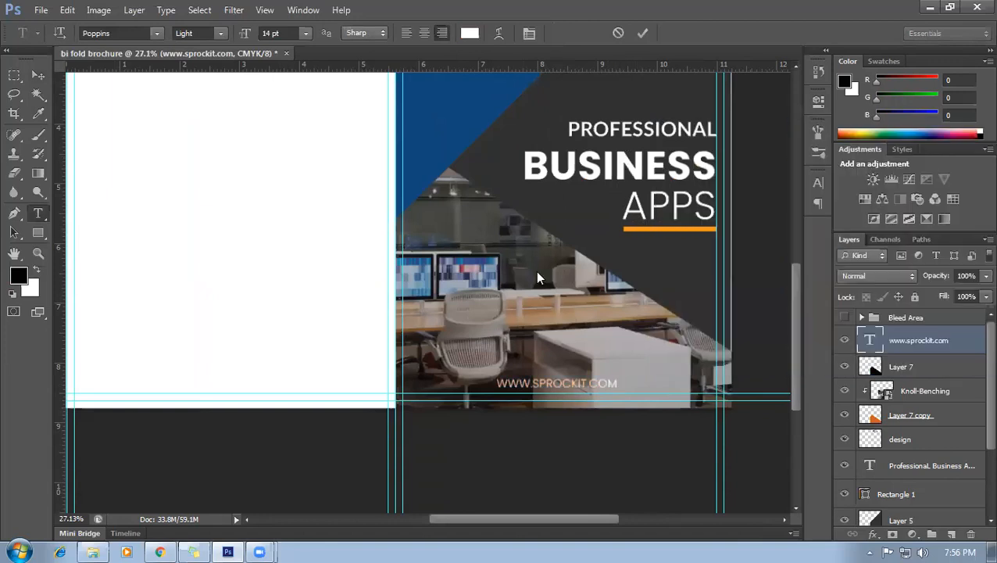
pyautogui.click(14, 75)
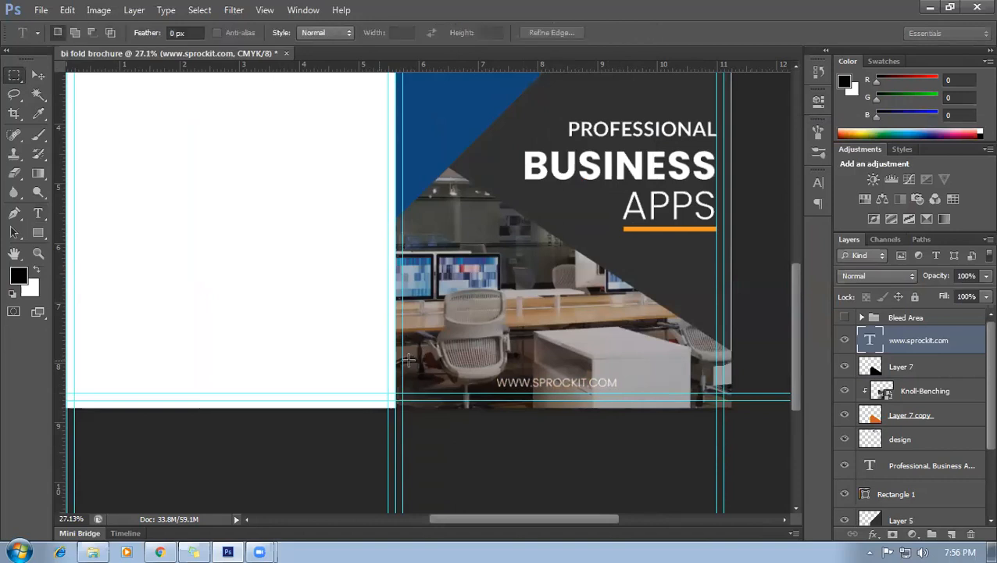
pyautogui.moveTo(403, 361); pyautogui.dragTo(720, 388)
# Align the web address to the horizontal and vertical centres of the bottom strip, then deselect.
pyautogui.press('v')
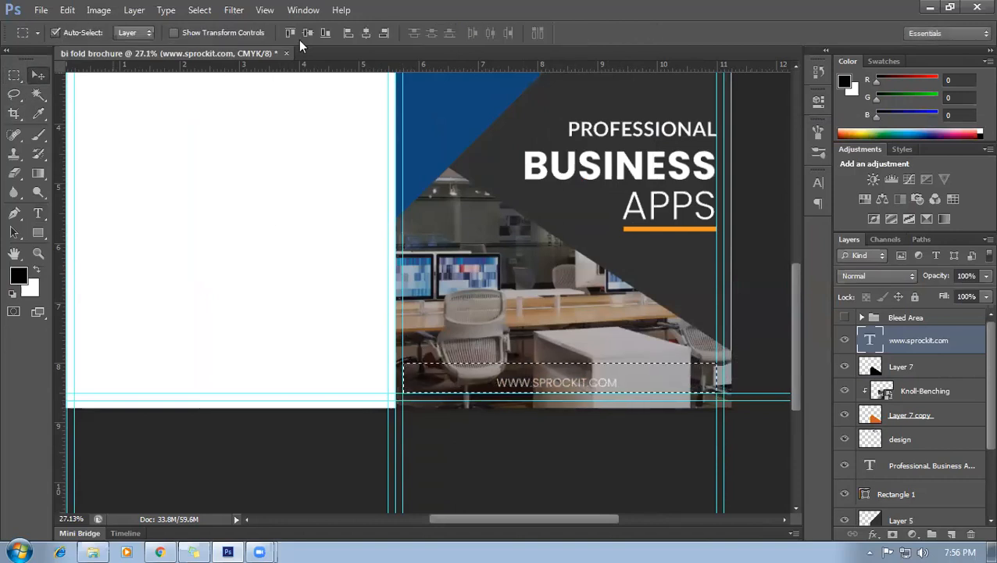
pyautogui.click(365, 34)
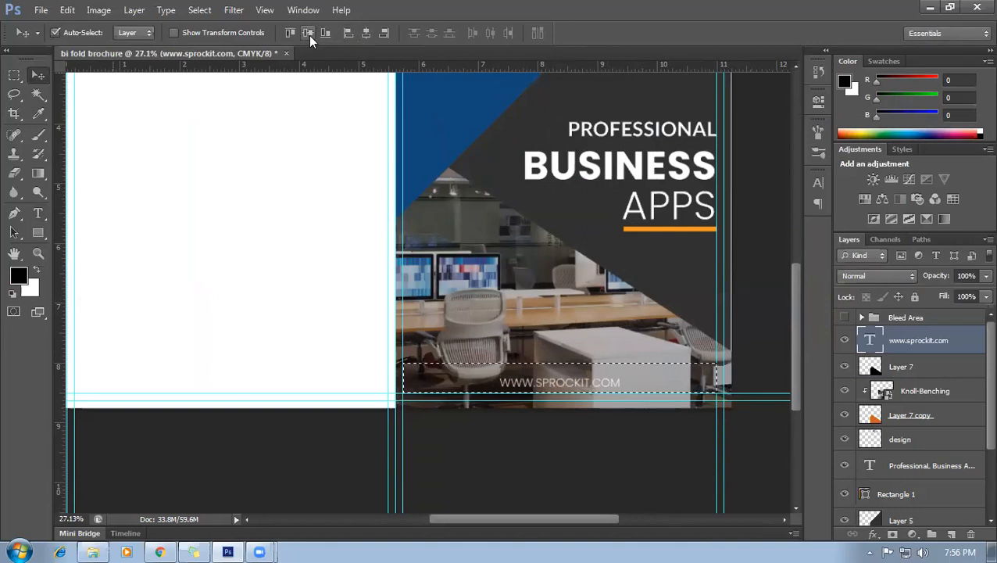
pyautogui.click(308, 35)
pyautogui.hotkey('ctrl', 'd')
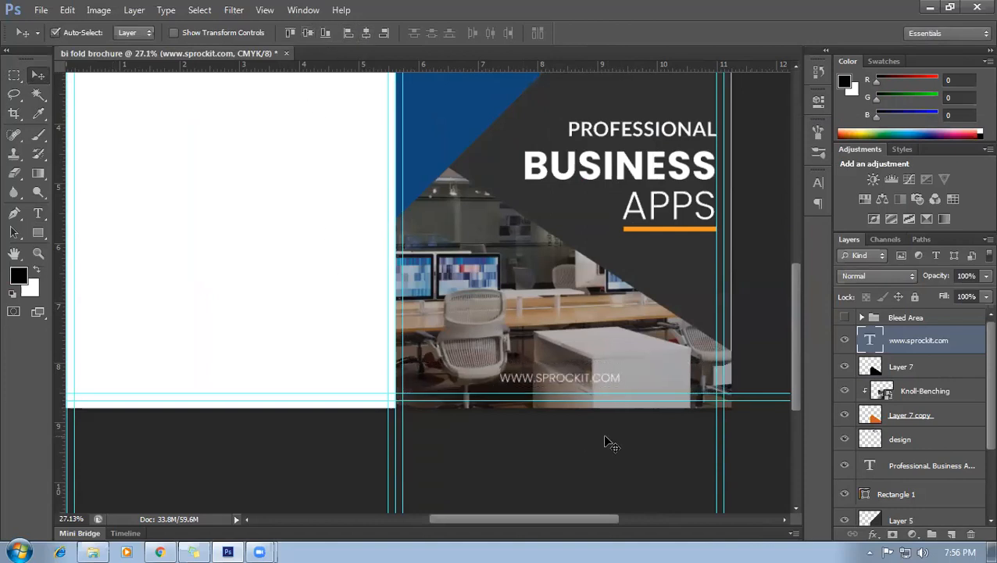
pyautogui.scroll(2, 530, 448)
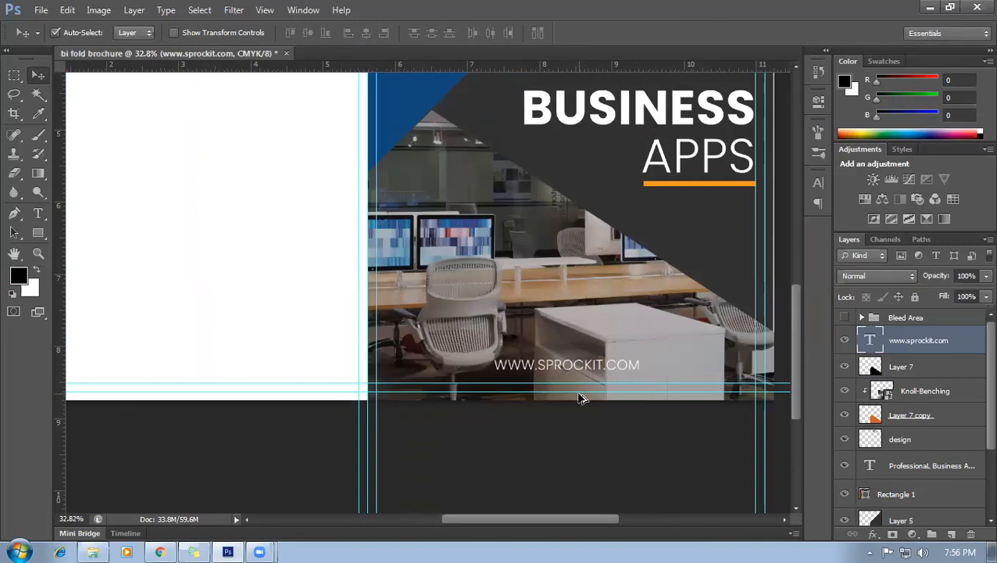
pyautogui.scroll(-4, 579, 399)
pyautogui.scroll(1, 514, 456)
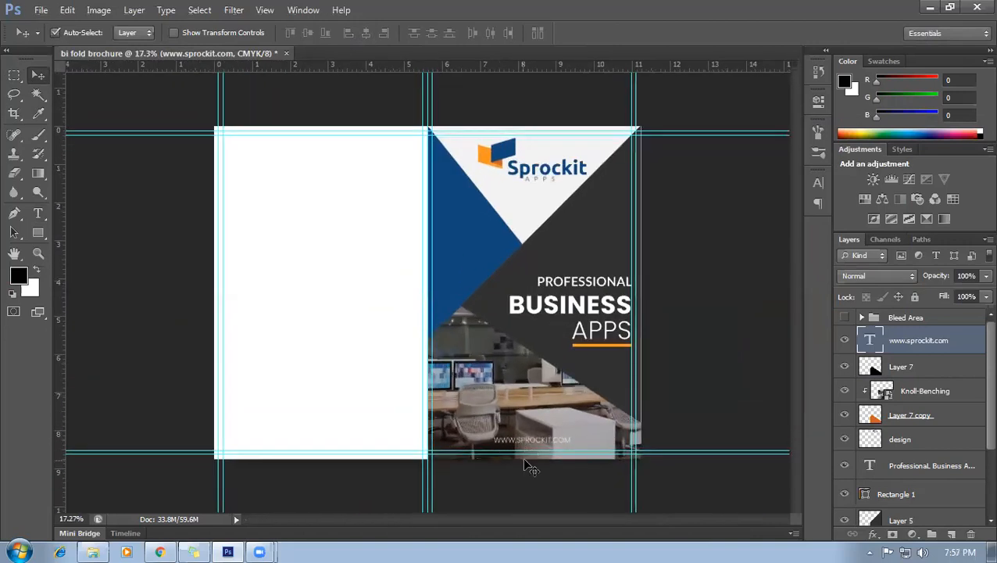
pyautogui.click(703, 398)
pyautogui.scroll(1, 508, 269)
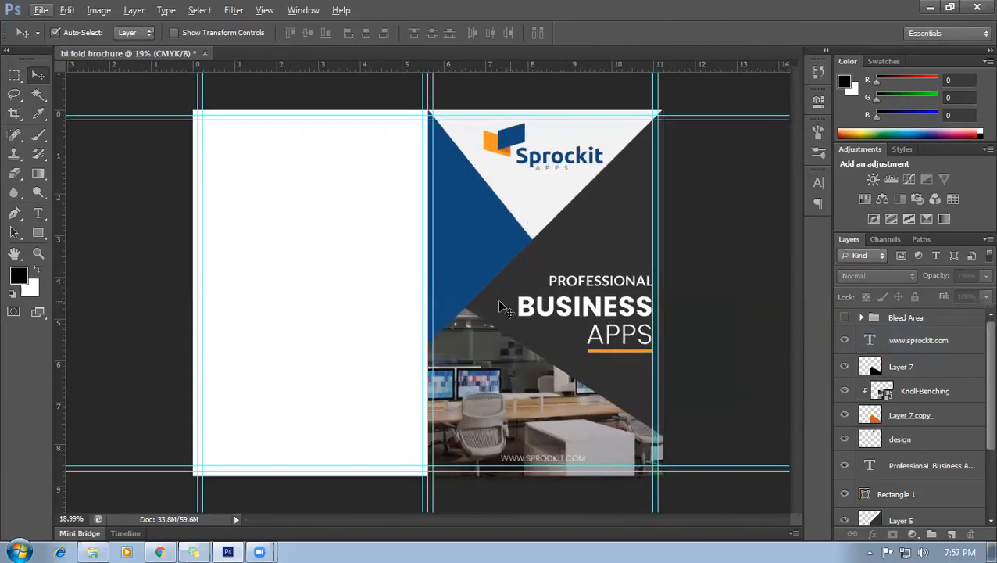
pyautogui.scroll(2, 569, 310)
# Check the graphicriver Corporate Flyer reference in Chrome, then return to the brochure.
pyautogui.click(160, 552)
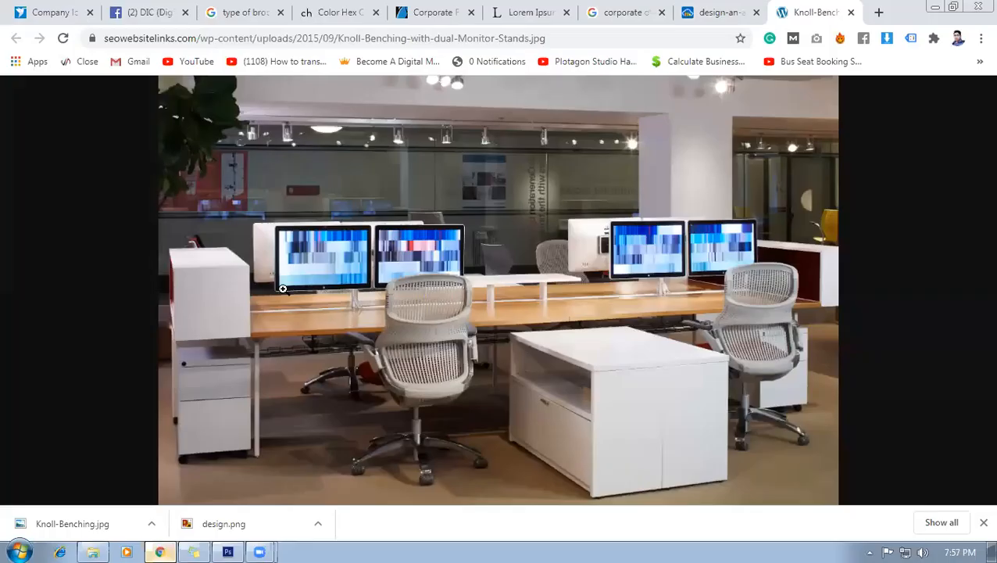
pyautogui.click(436, 12)
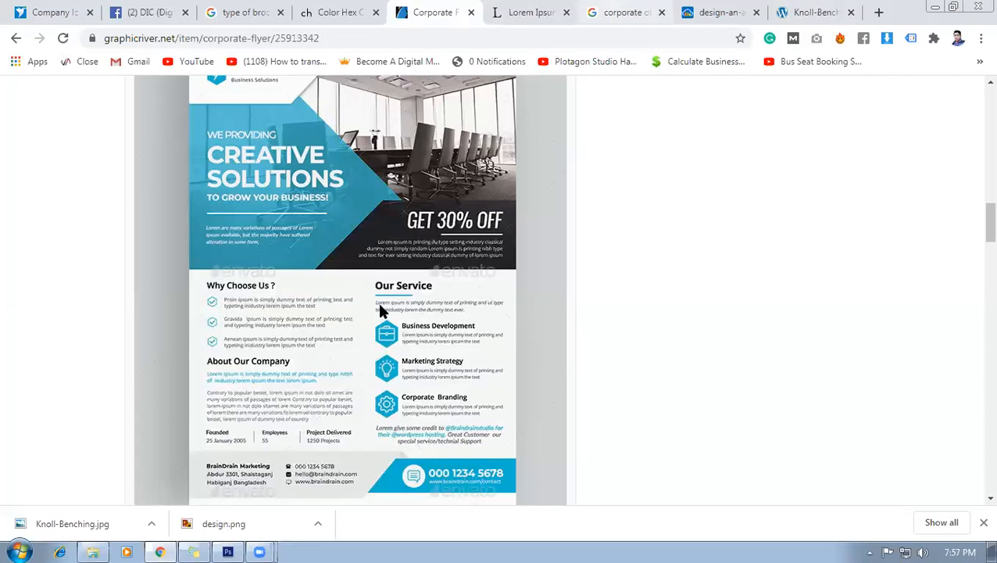
pyautogui.scroll(-5, 422, 344)
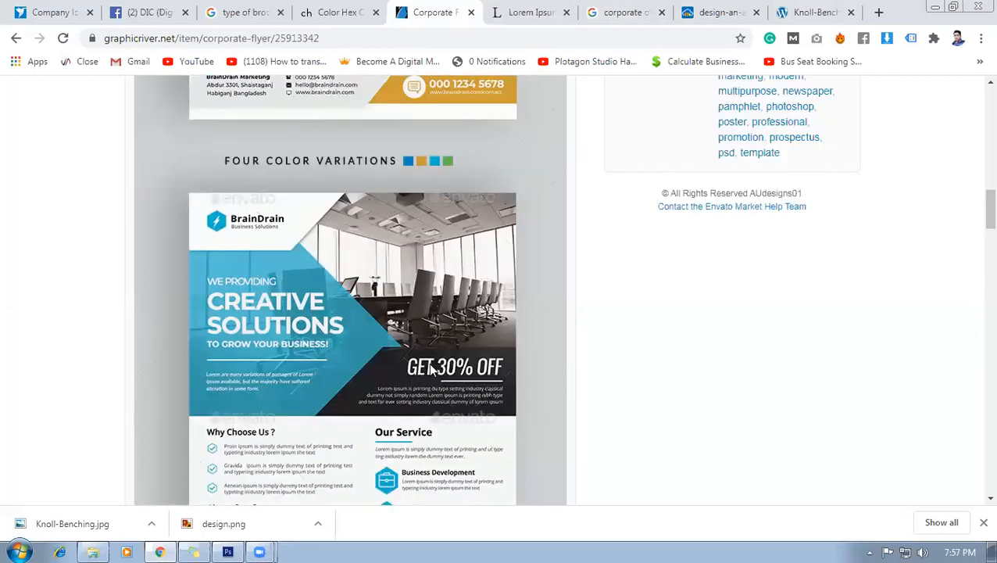
pyautogui.click(228, 552)
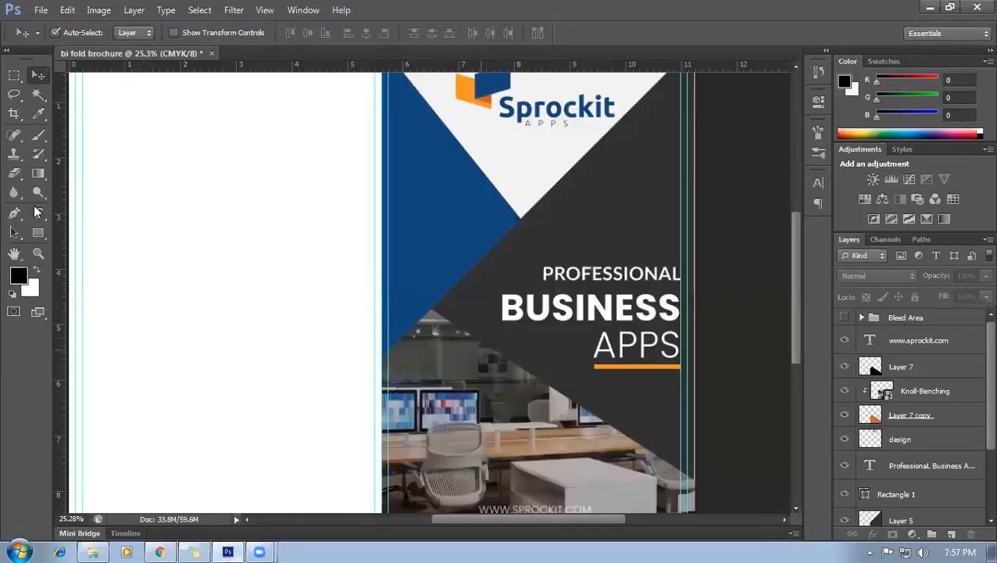
# Type WE PROVIDING on the navy triangle and shift it to the right.
pyautogui.click(38, 213)
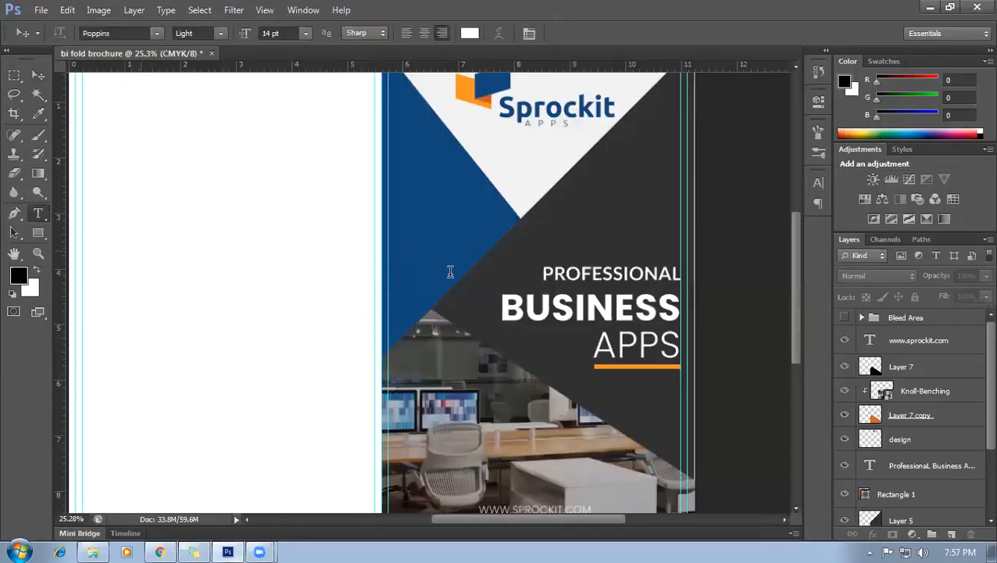
pyautogui.click(405, 249)
pyautogui.write('WE PROVID')
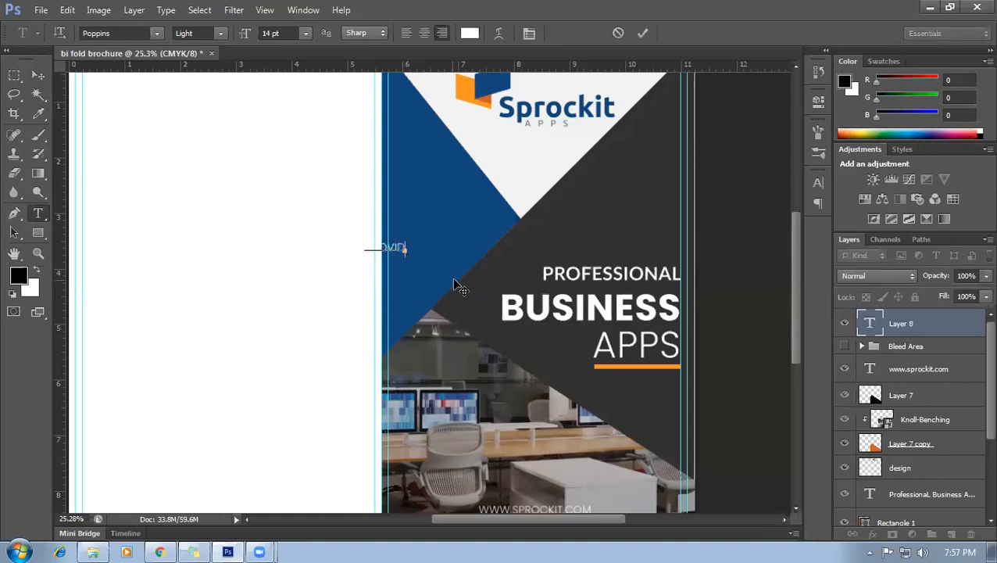
pyautogui.hotkey('ctrl', 'a')
pyautogui.moveTo(471, 284); pyautogui.dragTo(548, 274)
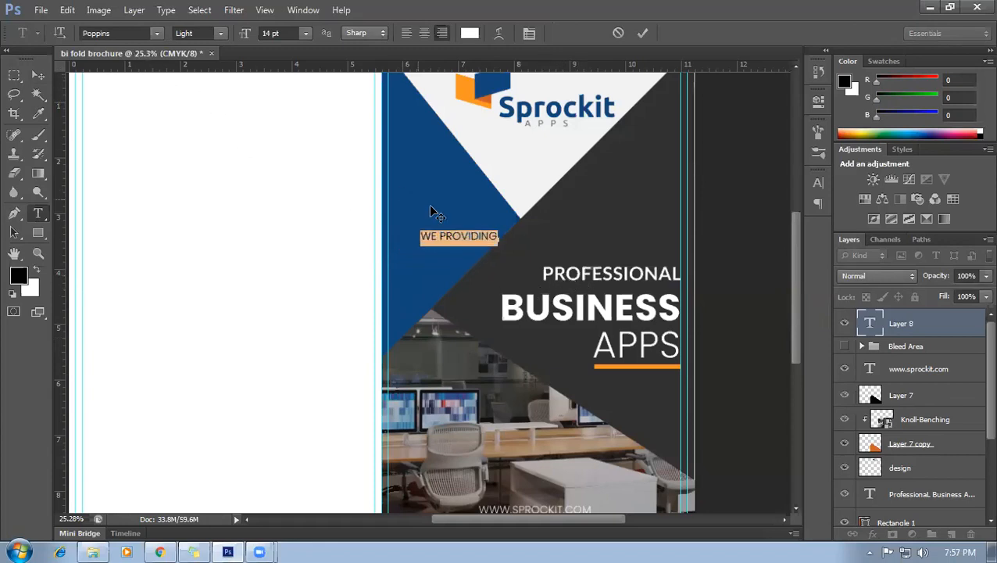
pyautogui.click(462, 236)
# Right-align the WE PROVIDING text and nudge it back left.
pyautogui.hotkey('ctrl', 'a')
pyautogui.click(442, 33)
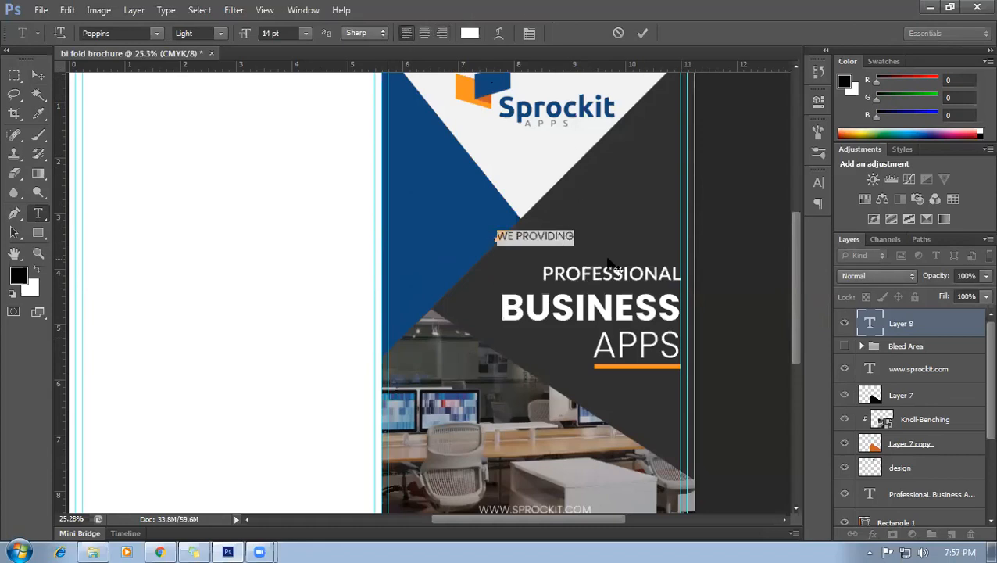
pyautogui.moveTo(529, 254); pyautogui.dragTo(509, 250)
pyautogui.click(485, 228)
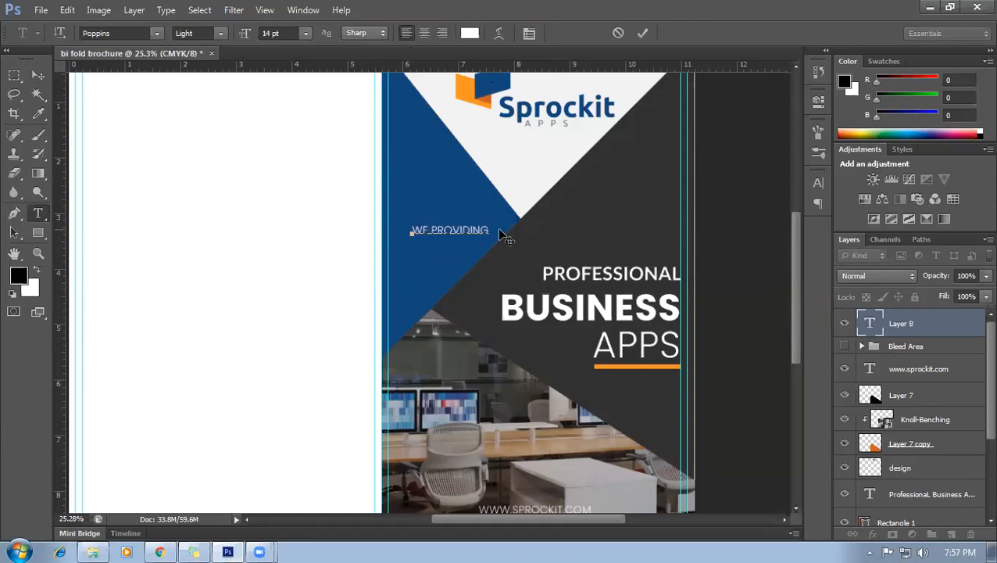
pyautogui.hotkey('ctrl', 'a')
# Set WE PROVIDING to Poppins Regular and move it up against the guide.
pyautogui.write('WE')
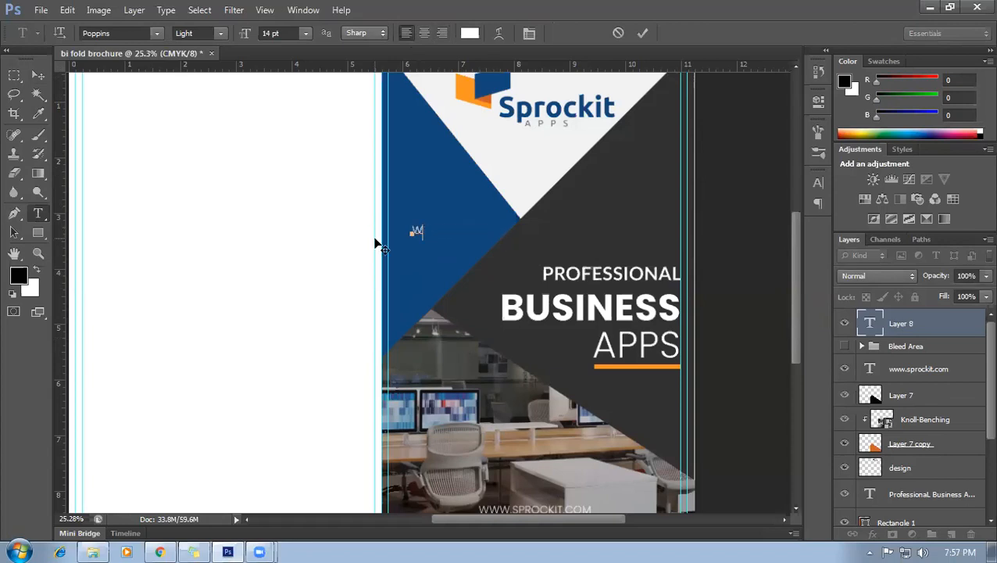
pyautogui.write('E')
pyautogui.click(221, 32)
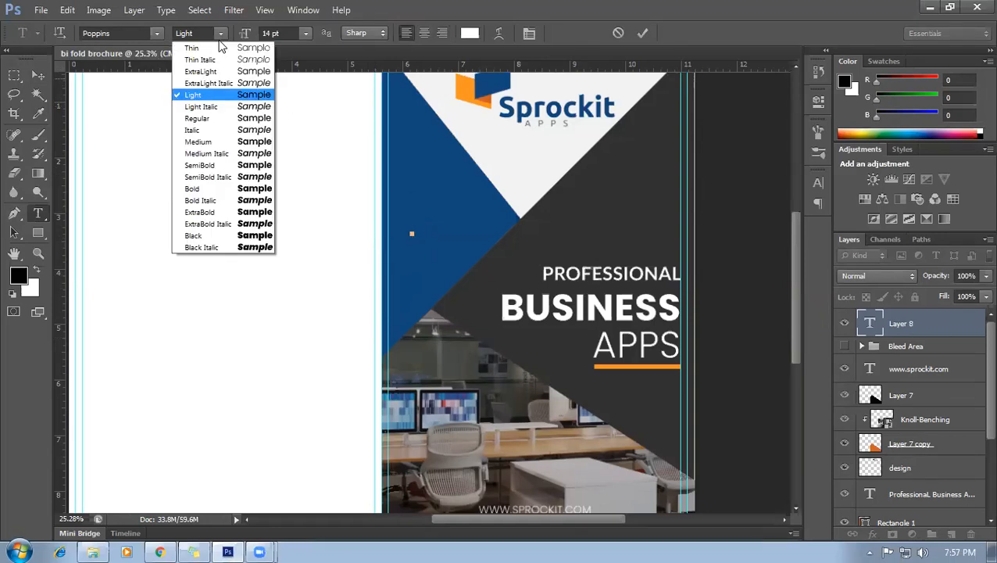
pyautogui.click(199, 118)
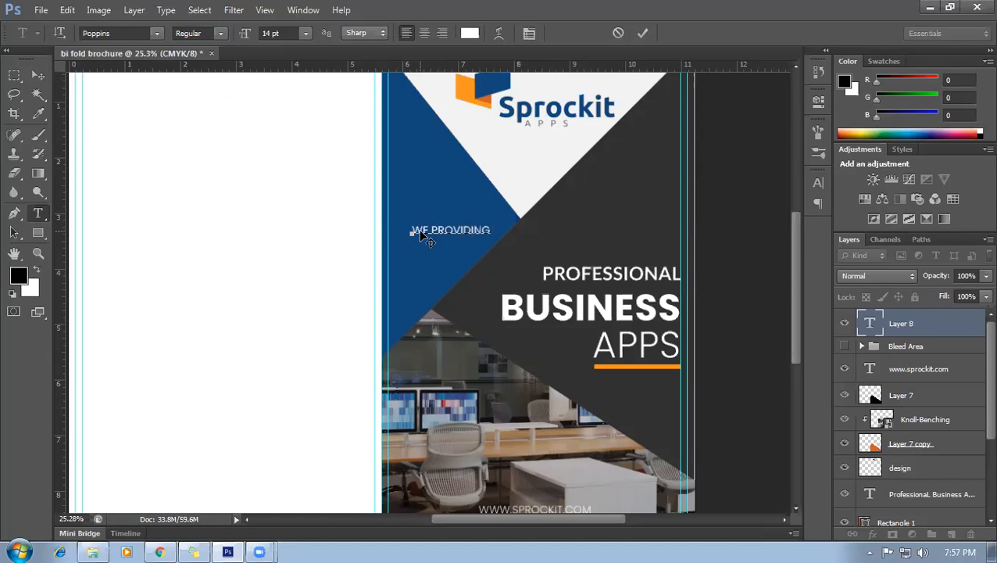
pyautogui.hotkey('ctrl', 'a')
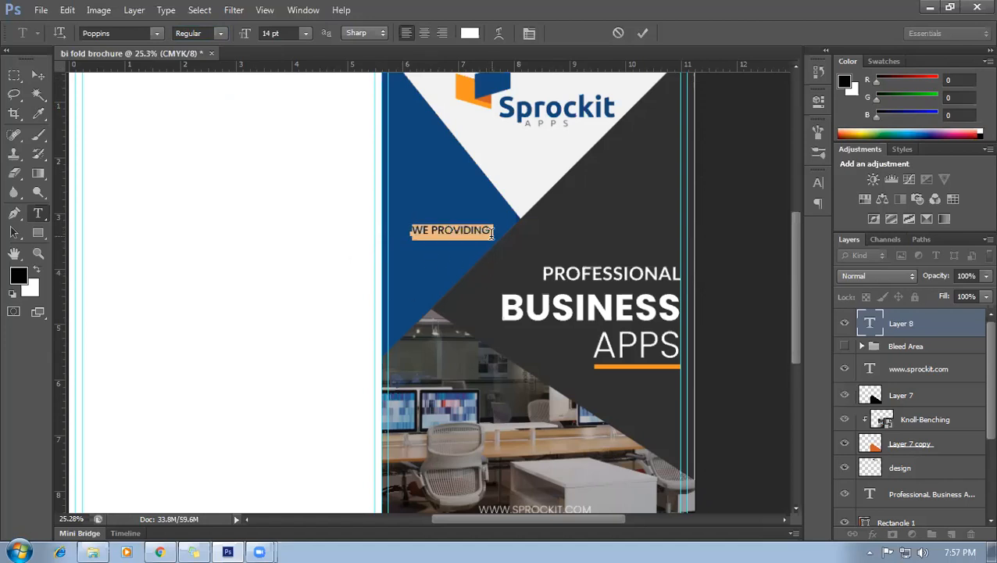
pyautogui.moveTo(507, 252); pyautogui.dragTo(486, 207)
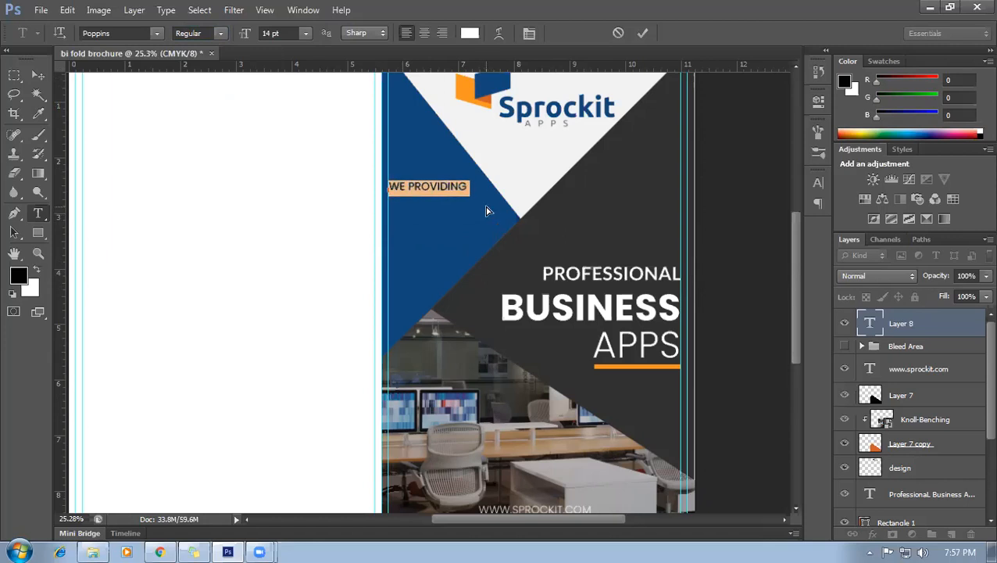
# Enlarge WE PROVIDING to 16 pt and commit the text.
pyautogui.scroll(2, 486, 211)
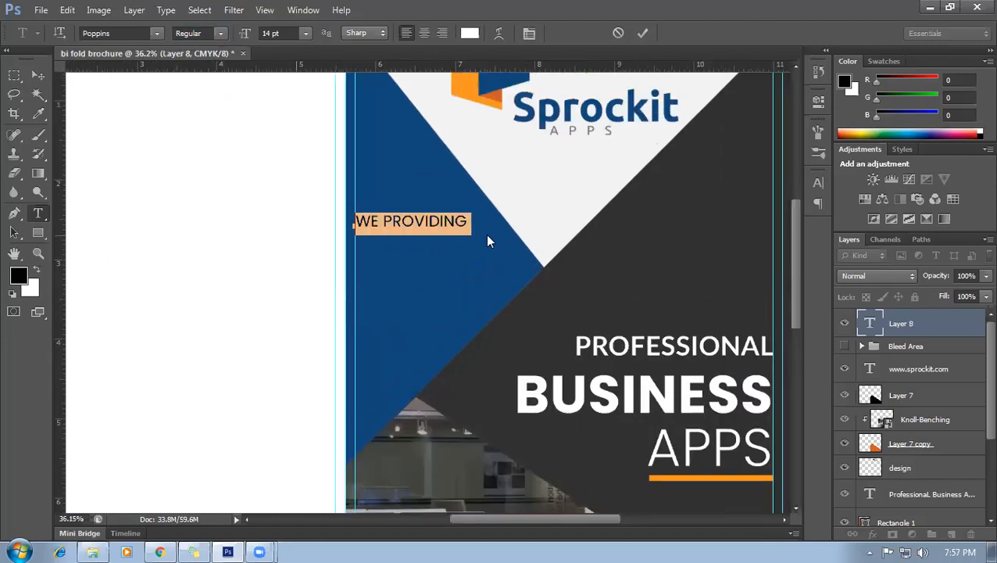
pyautogui.moveTo(470, 220); pyautogui.dragTo(343, 218)
pyautogui.click(280, 33)
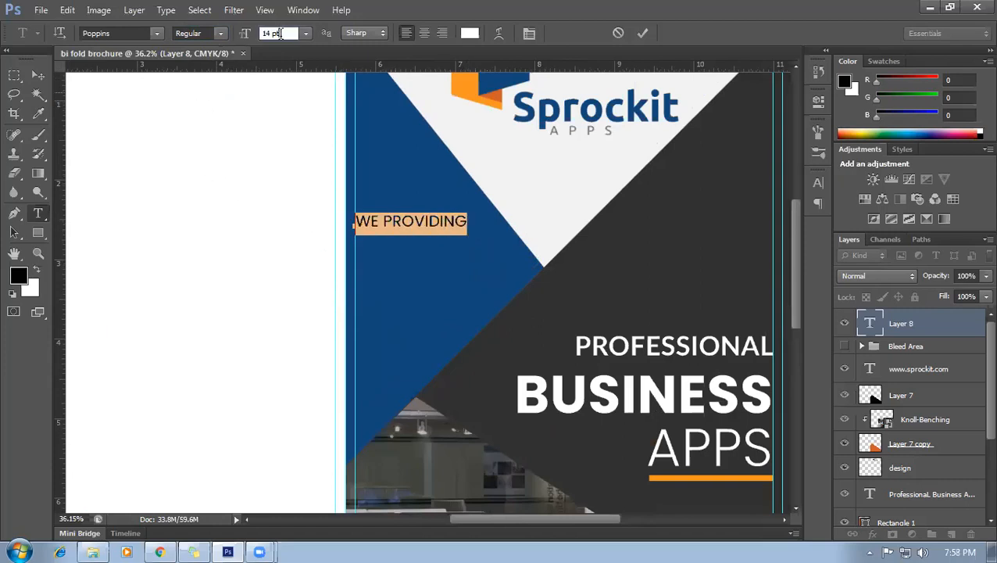
pyautogui.press('Up')
pyautogui.press('Up')
pyautogui.click(448, 218)
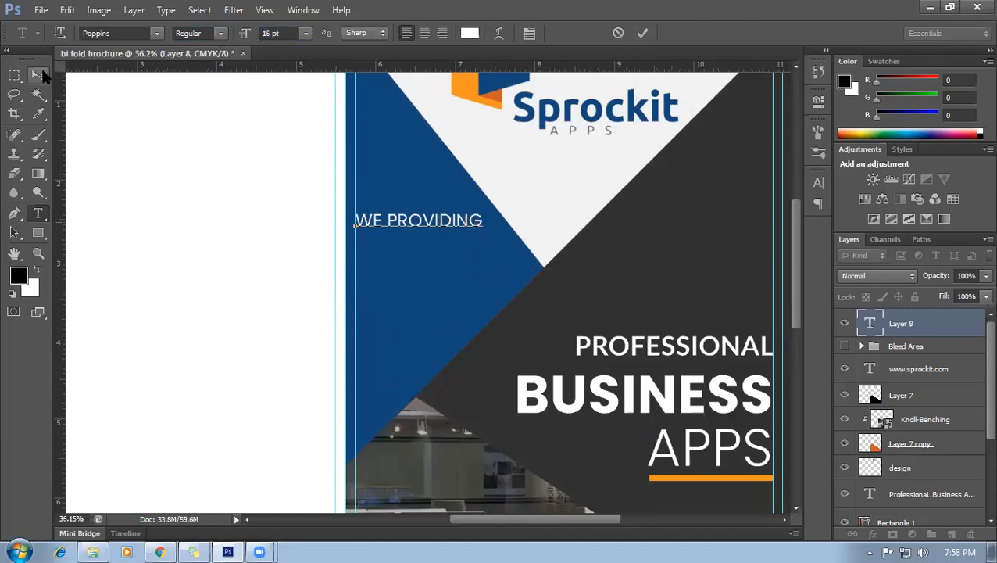
pyautogui.click(38, 74)
pyautogui.scroll(-1, 393, 278)
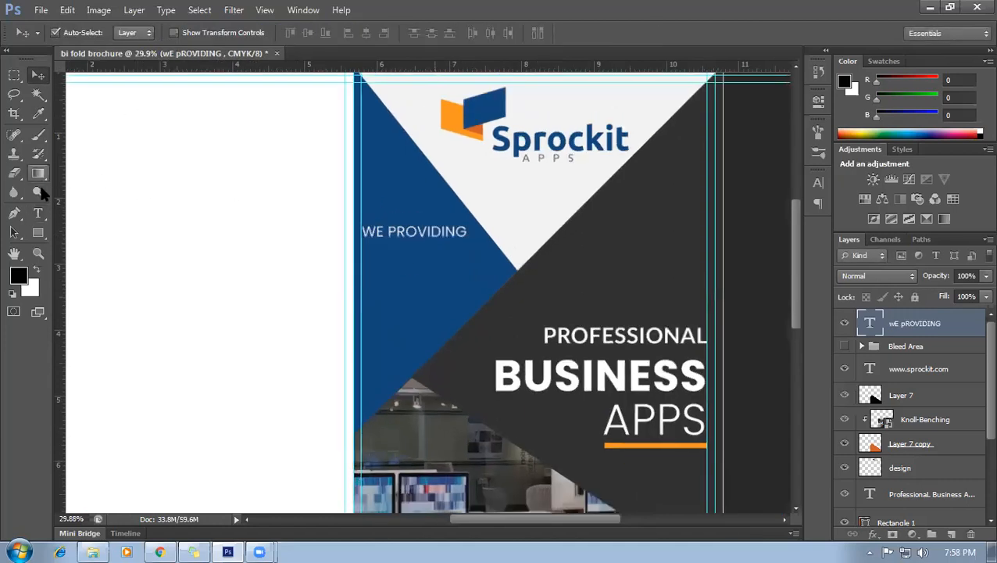
# Type CREATIVE SOLUTIONS below WE PROVIDING, with SOLUTIONS on its own second line.
pyautogui.click(38, 212)
pyautogui.click(357, 287)
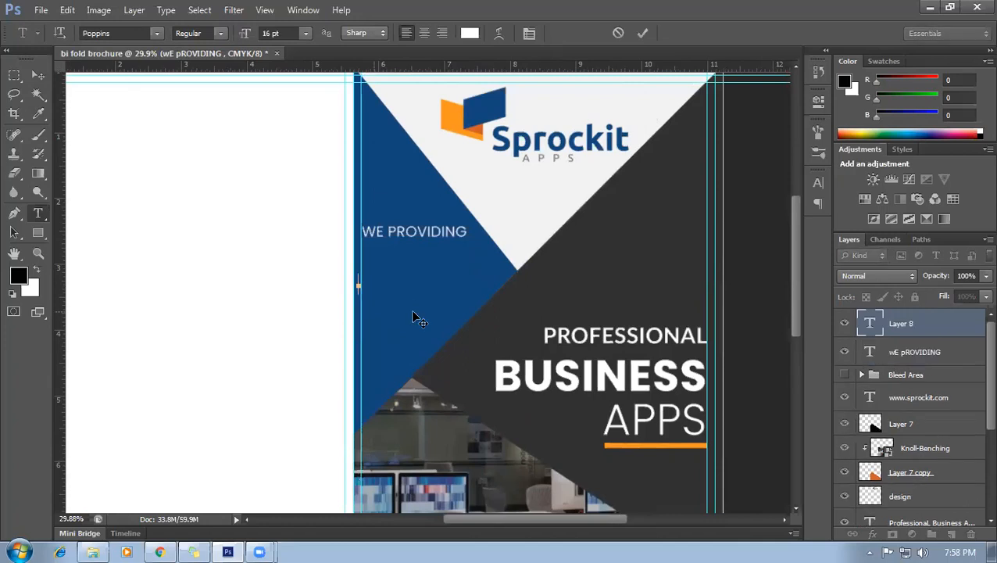
pyautogui.write('CREATI')
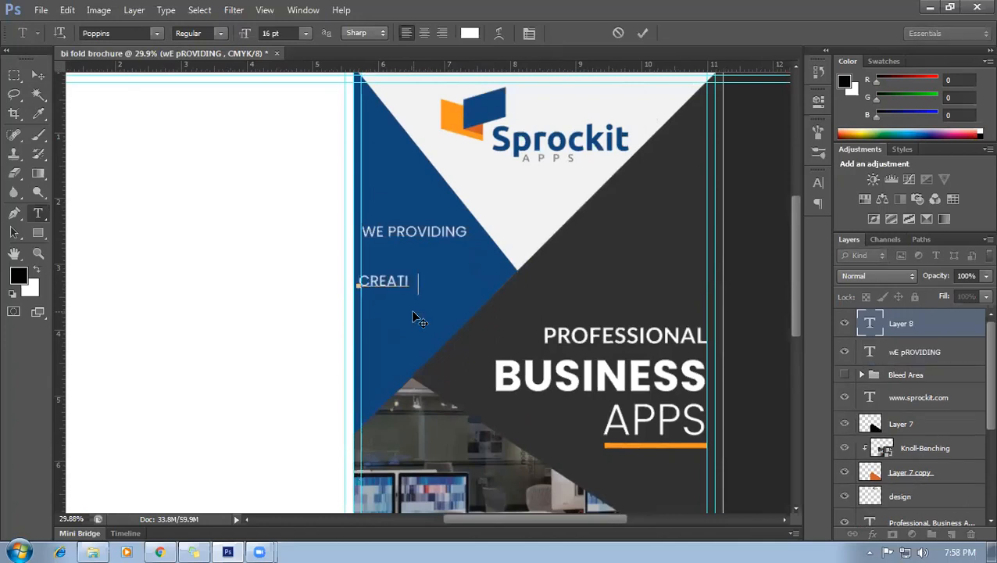
pyautogui.write('VE SOLUTION')
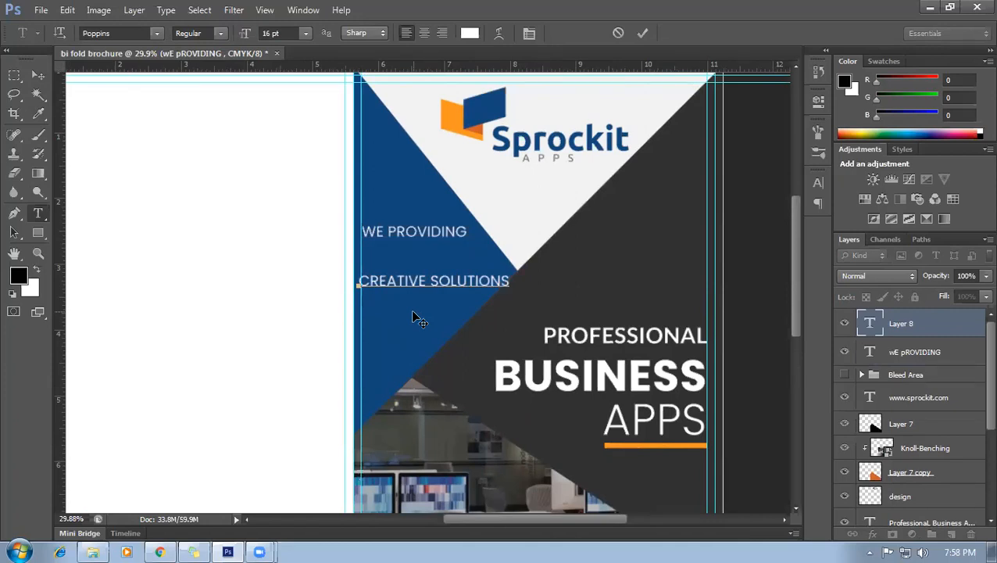
pyautogui.hotkey('ctrl', 'a')
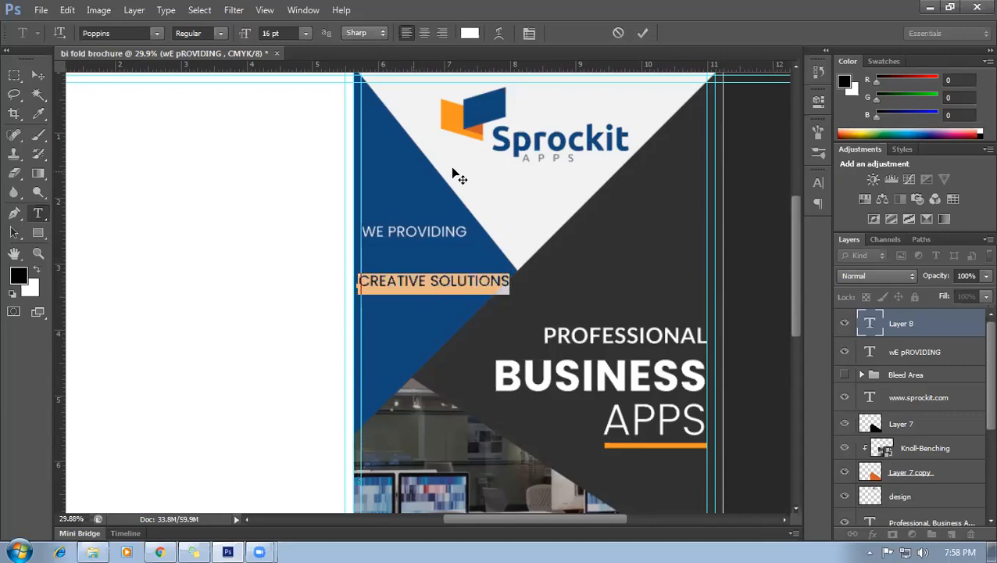
pyautogui.click(435, 284)
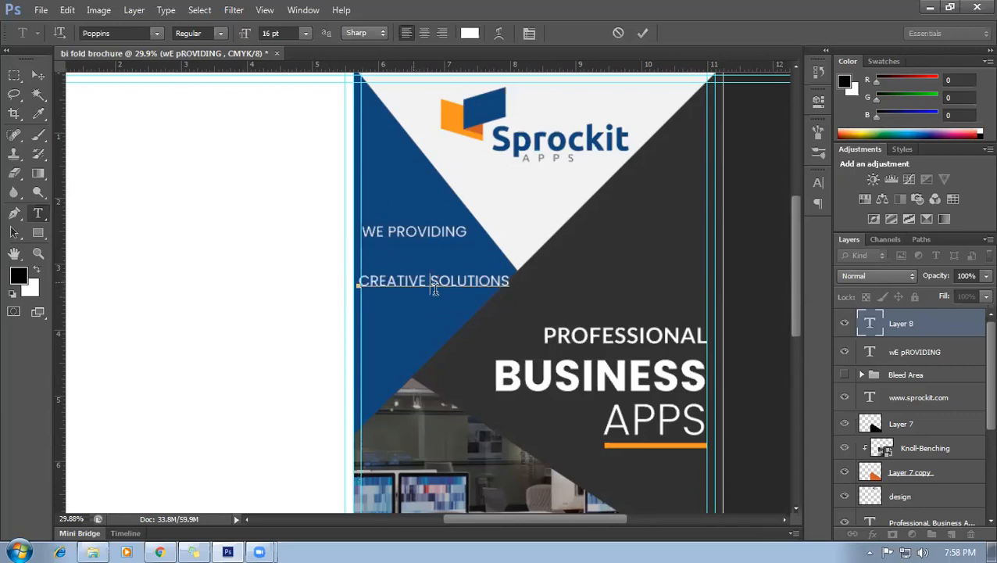
pyautogui.press('BackSpace')
pyautogui.press('Return')
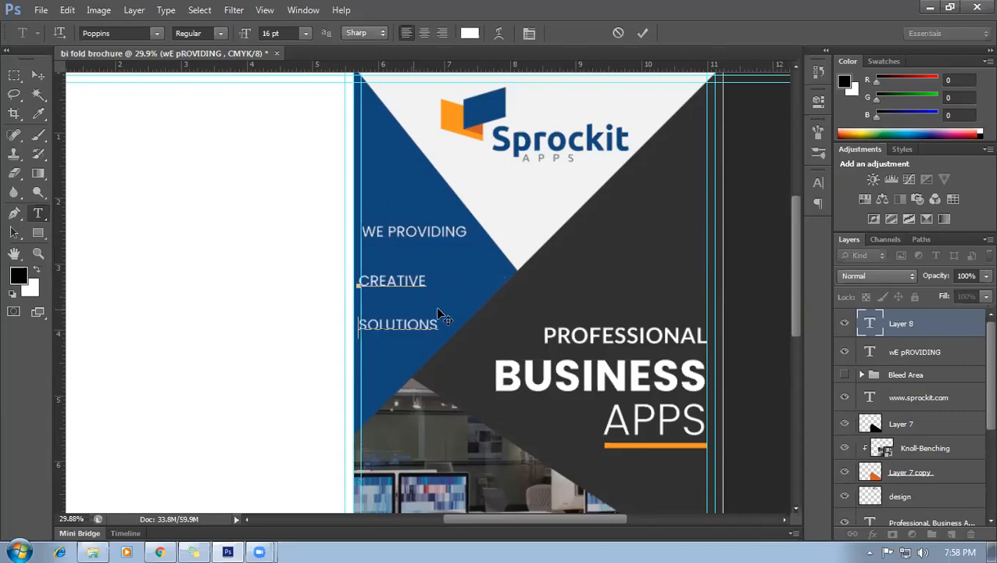
# Tighten the leading of both lines to 22.01 pt in the Character panel.
pyautogui.moveTo(442, 322); pyautogui.dragTo(308, 276)
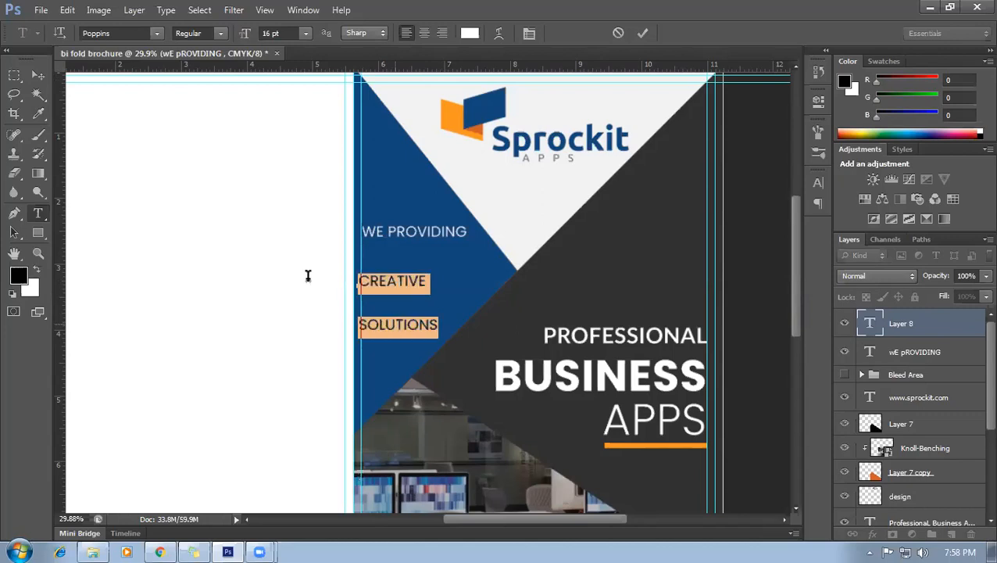
pyautogui.click(528, 35)
pyautogui.click(753, 213)
pyautogui.press('Down')
pyautogui.press('Down')
pyautogui.press('Down')
pyautogui.press('Down')
pyautogui.press('Down')
pyautogui.press('Down')
pyautogui.press('Down')
pyautogui.press('Down')
pyautogui.press('Down')
pyautogui.press('Down')
pyautogui.press('Down')
pyautogui.press('Down')
pyautogui.press('Down')
pyautogui.press('Down')
pyautogui.press('Down')
pyautogui.press('Down')
pyautogui.press('Down')
pyautogui.press('Down')
pyautogui.press('Down')
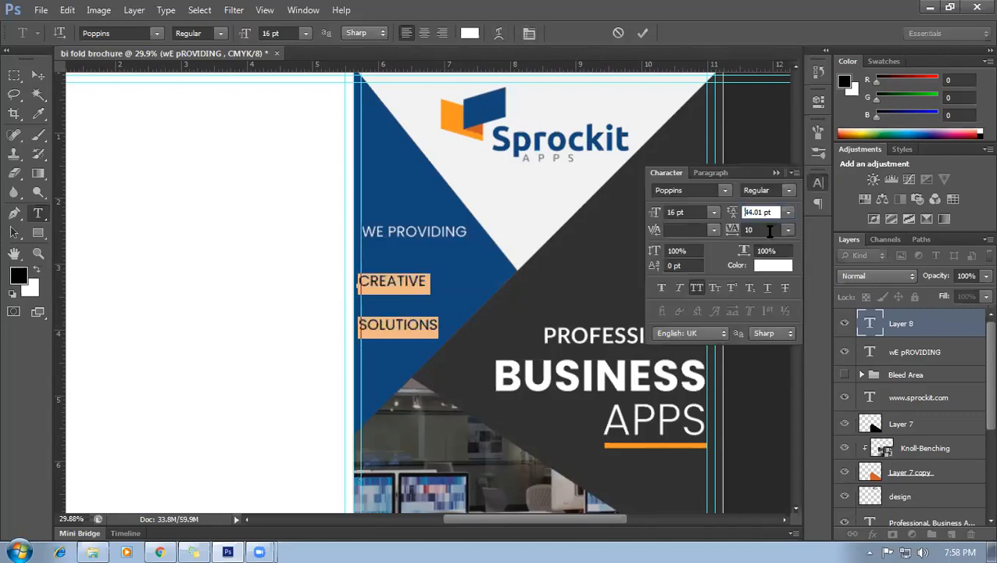
pyautogui.press('Down')
pyautogui.press('Down')
pyautogui.press('Down')
pyautogui.press('Down')
pyautogui.press('Down')
pyautogui.press('Down')
pyautogui.press('Down')
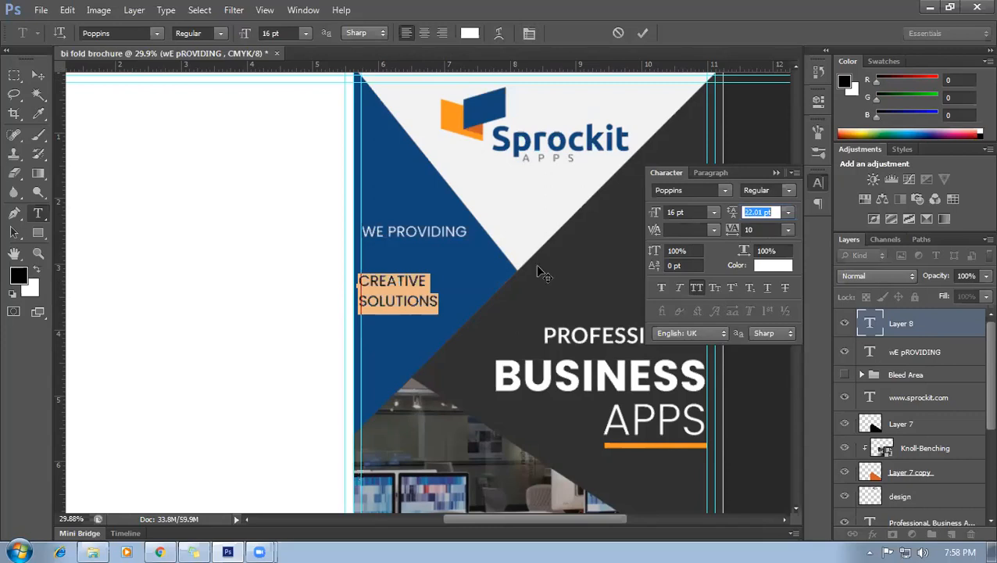
pyautogui.click(422, 281)
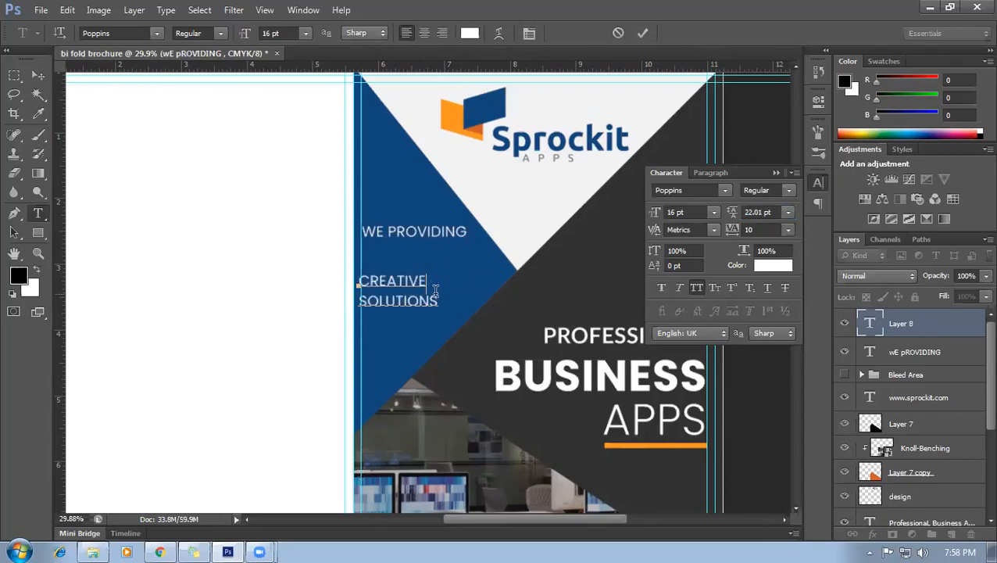
# Make CREATIVE and SOLUTIONS Poppins Bold.
pyautogui.moveTo(440, 302); pyautogui.dragTo(350, 272)
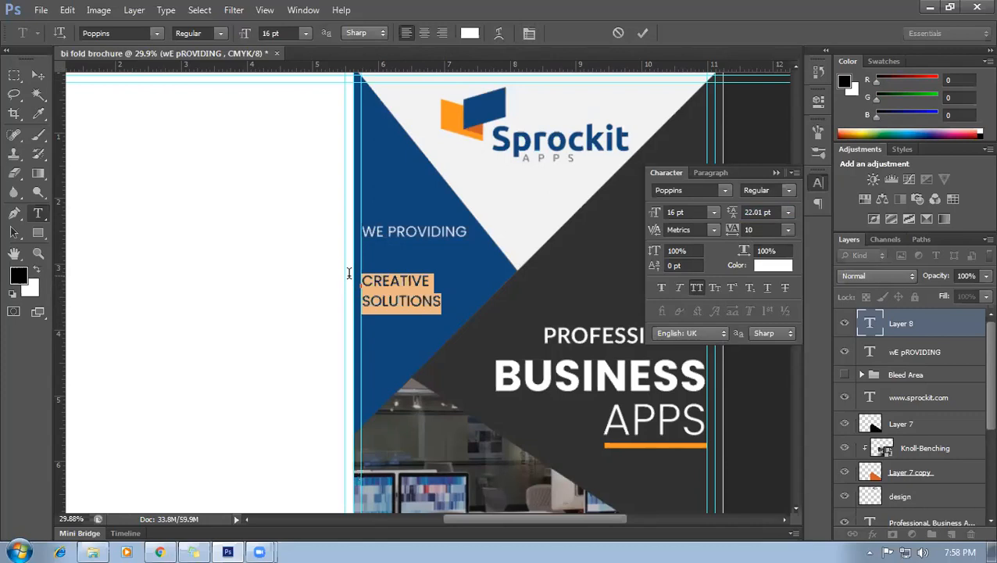
pyautogui.click(221, 33)
pyautogui.click(212, 189)
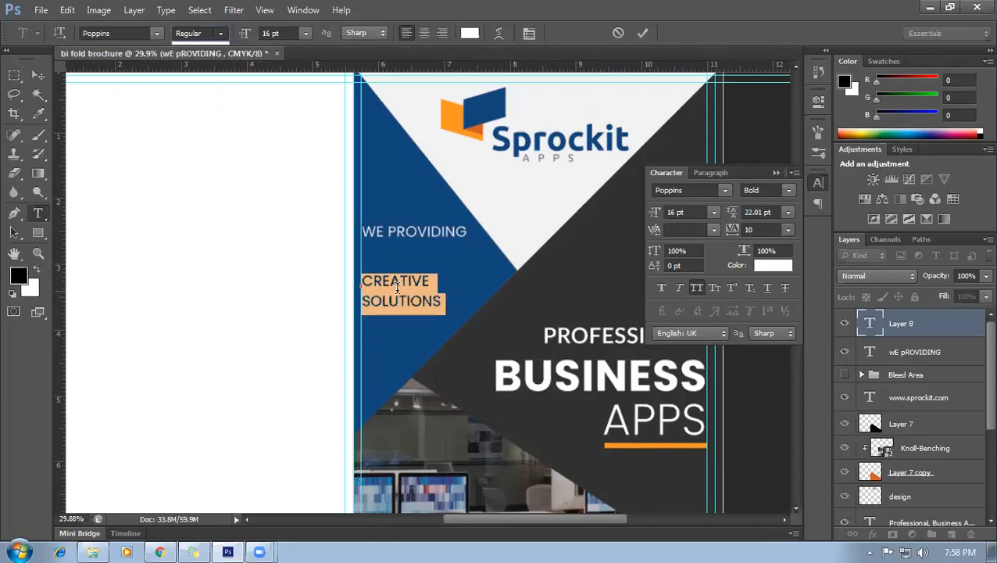
pyautogui.click(436, 283)
# Select SOLUTIONS alone and increase its font size toward 24 pt.
pyautogui.moveTo(437, 283); pyautogui.dragTo(361, 280)
pyautogui.click(437, 302)
pyautogui.moveTo(458, 306); pyautogui.dragTo(388, 303)
pyautogui.moveTo(458, 307); pyautogui.dragTo(333, 301)
pyautogui.click(688, 212)
pyautogui.press('Up')
pyautogui.press('Up')
pyautogui.press('Up')
pyautogui.press('Up')
pyautogui.press('Up')
pyautogui.press('Up')
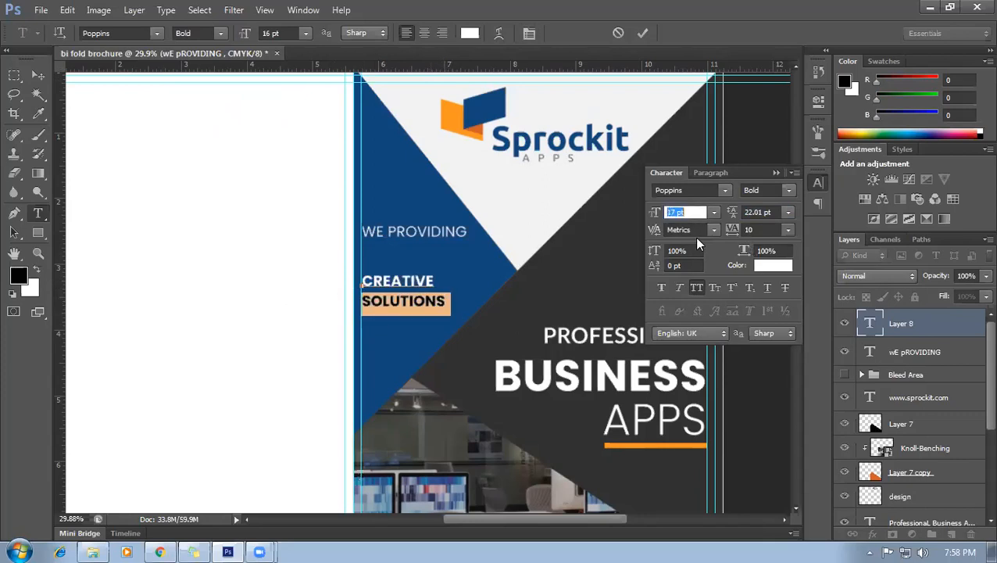
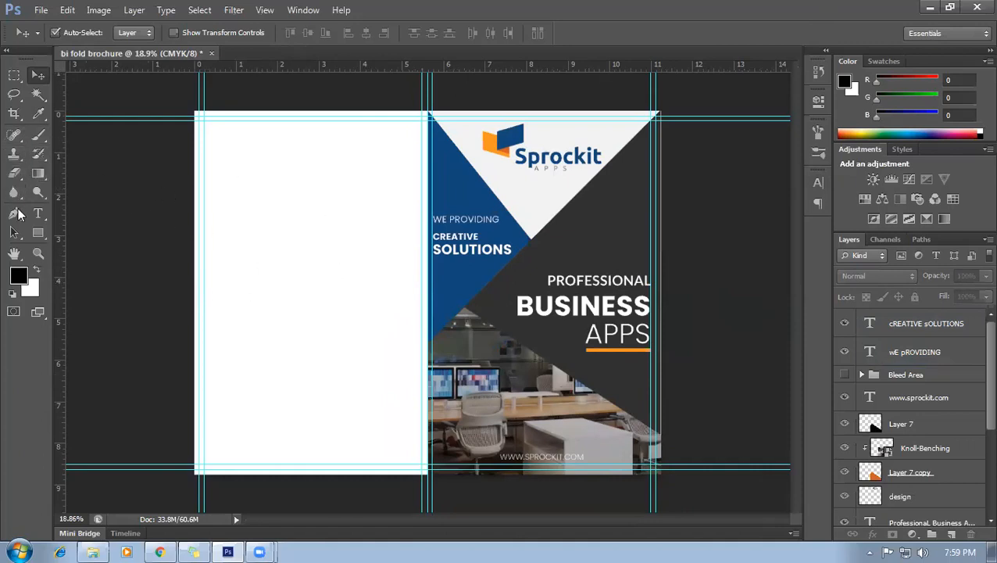
# Add a new empty Layer 8 and choose the Pen tool in Path mode.
pyautogui.click(16, 213)
pyautogui.click(951, 534)
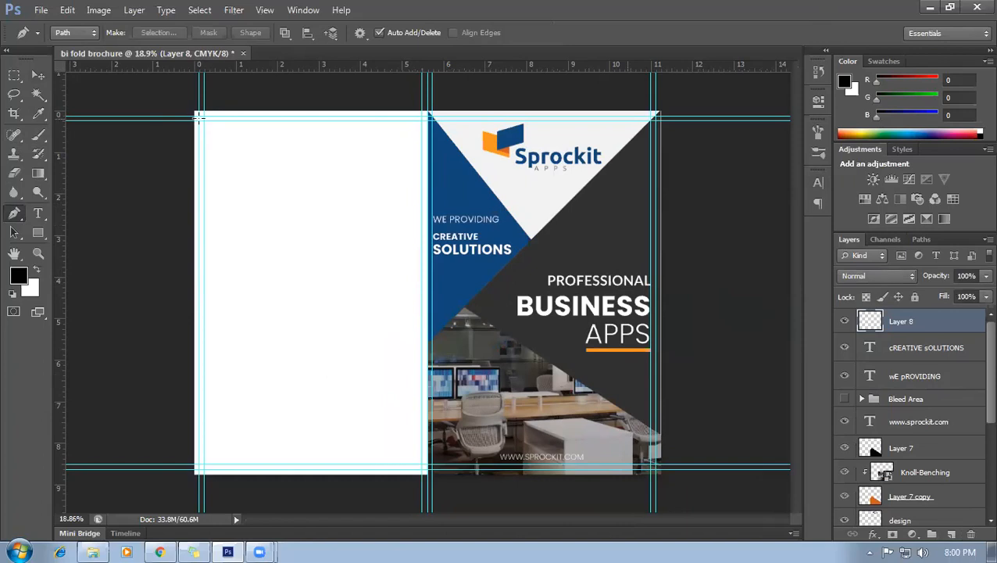
pyautogui.scroll(1, 213, 180)
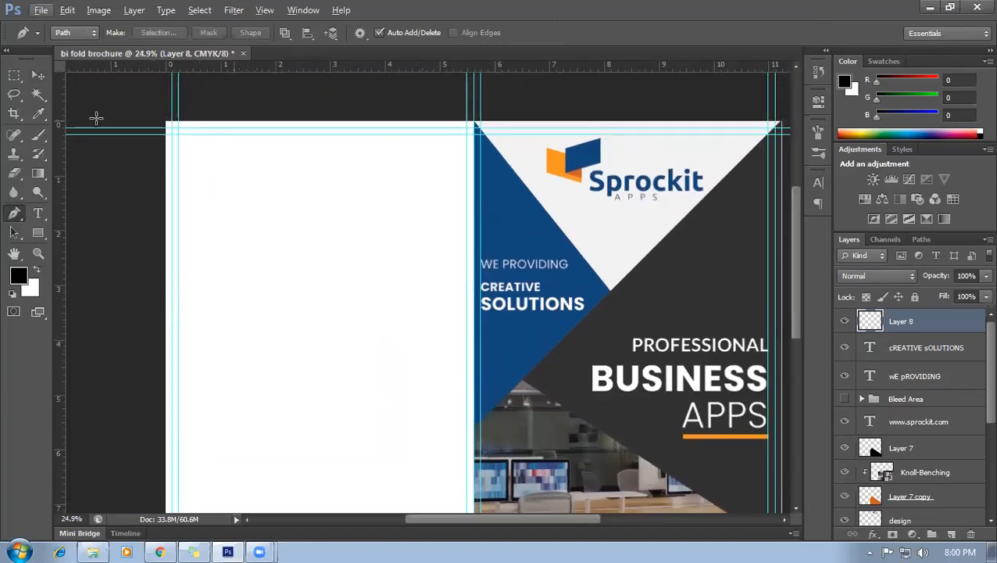
pyautogui.click(39, 78)
pyautogui.click(71, 228)
pyautogui.click(16, 215)
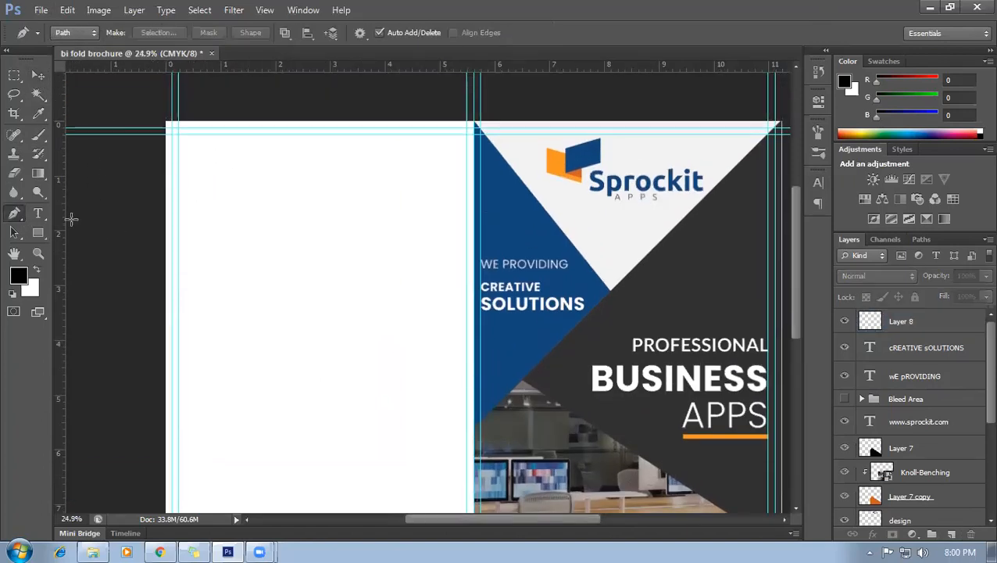
pyautogui.click(192, 185)
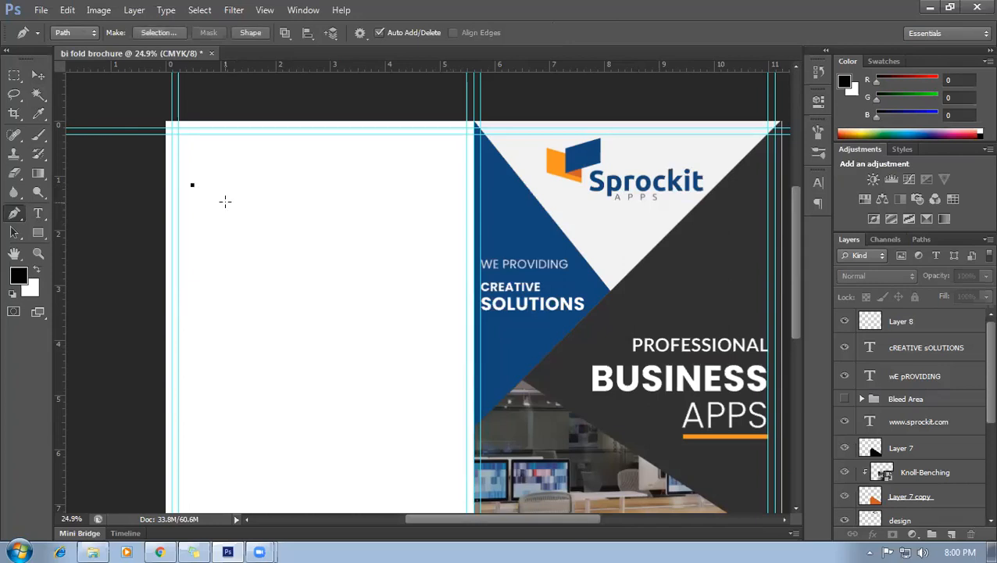
pyautogui.hotkey('ctrl', 'z')
# Place the path's first point on the left panel's upper left edge.
pyautogui.click(98, 193)
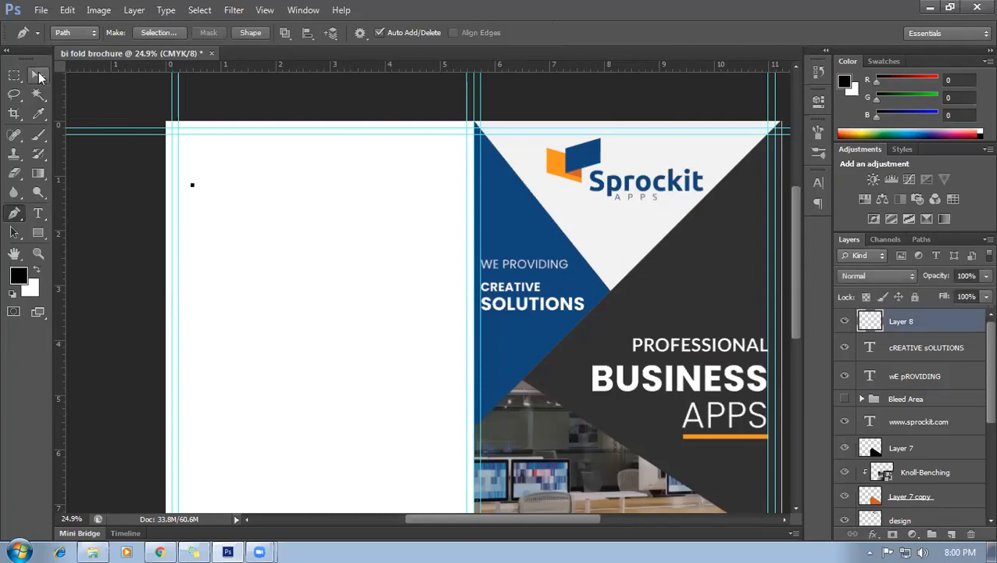
pyautogui.click(38, 71)
pyautogui.click(14, 212)
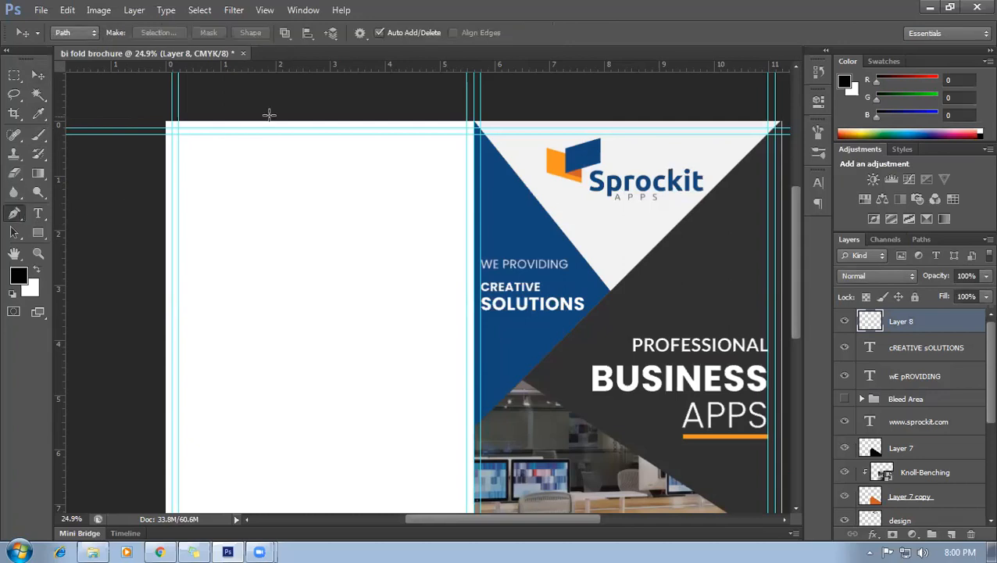
pyautogui.scroll(-3, 380, 244)
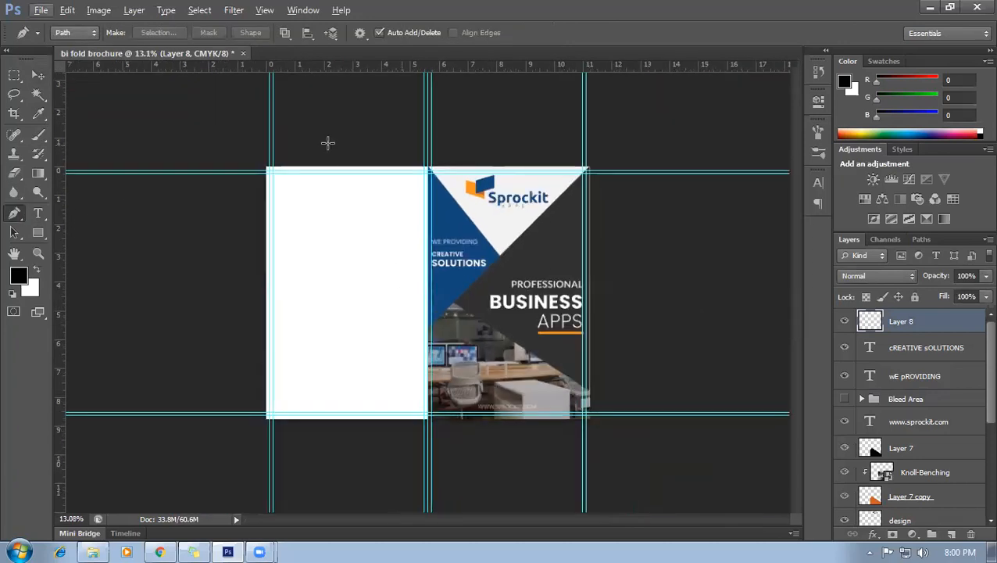
pyautogui.click(307, 125)
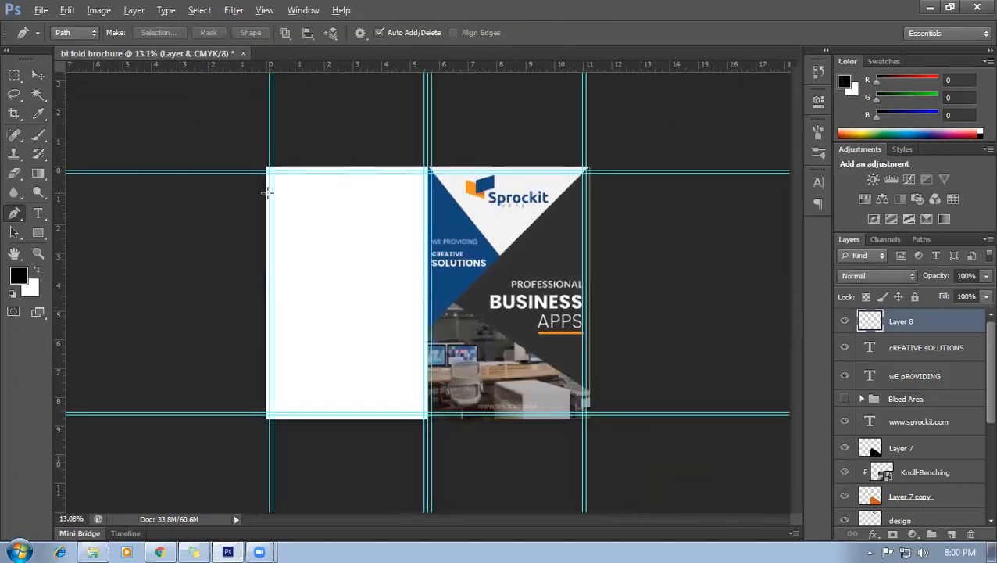
pyautogui.scroll(3, 266, 192)
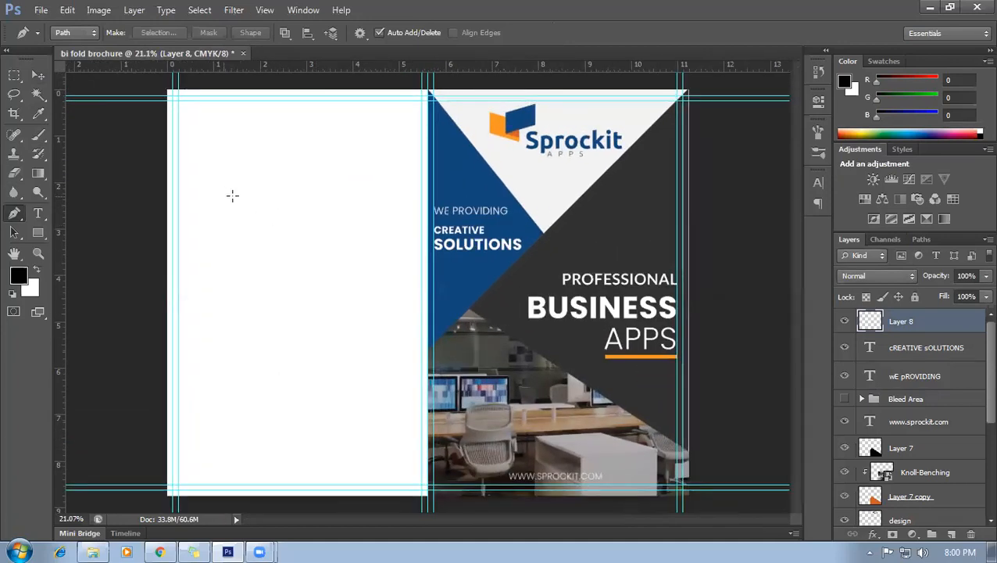
pyautogui.scroll(-1, 184, 160)
pyautogui.scroll(2, 184, 94)
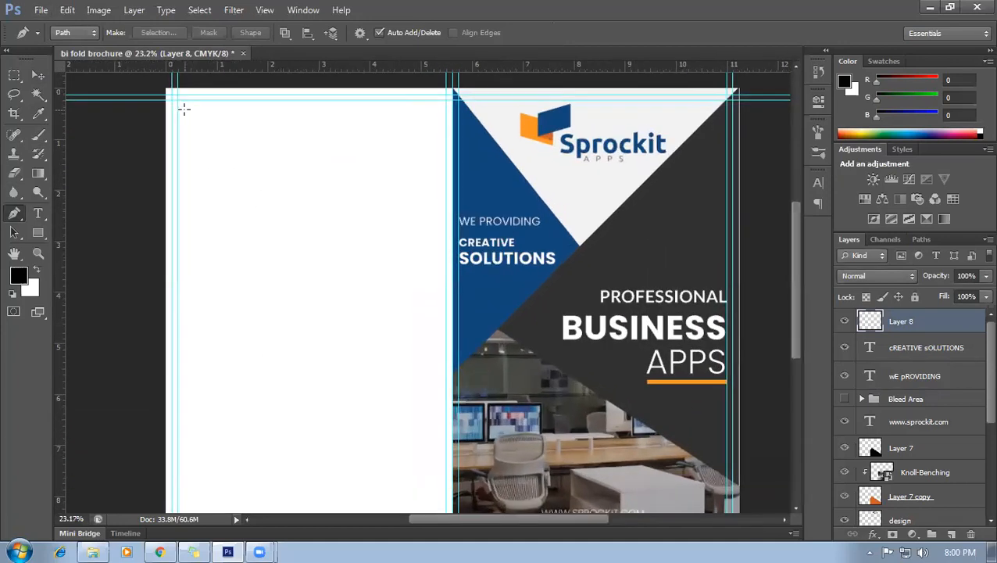
pyautogui.scroll(1, 177, 149)
pyautogui.scroll(-2, 184, 189)
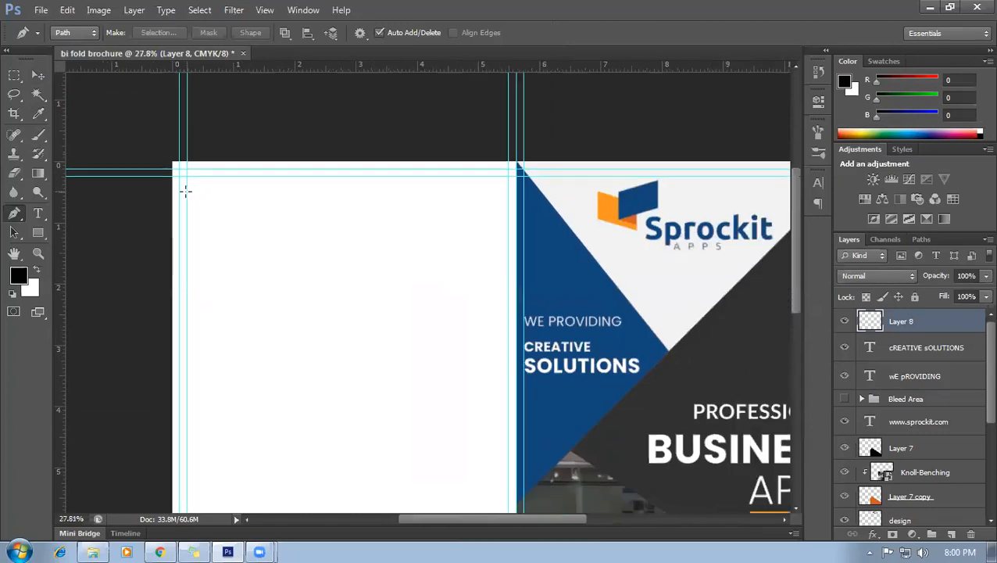
pyautogui.scroll(-1, 185, 193)
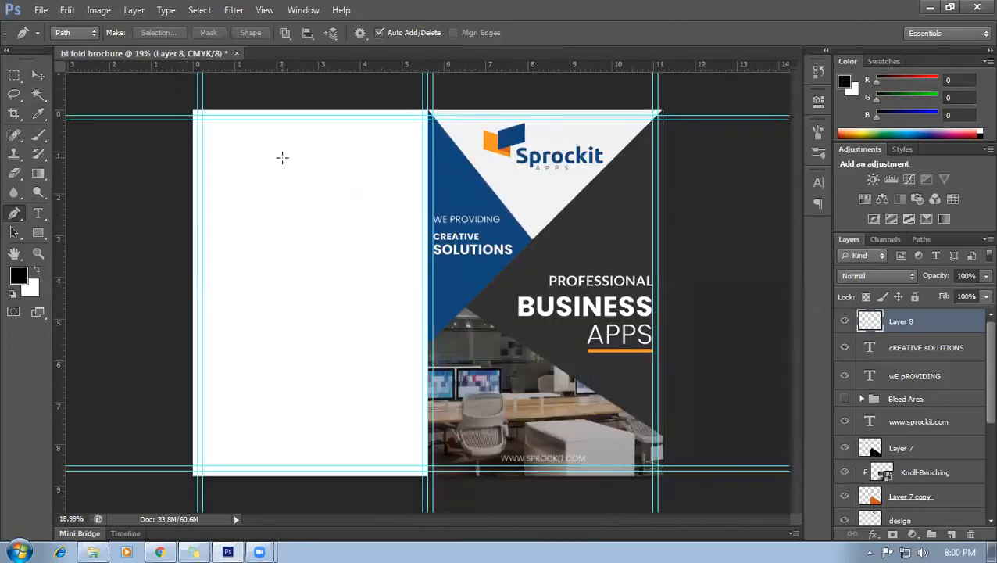
pyautogui.scroll(1, 152, 125)
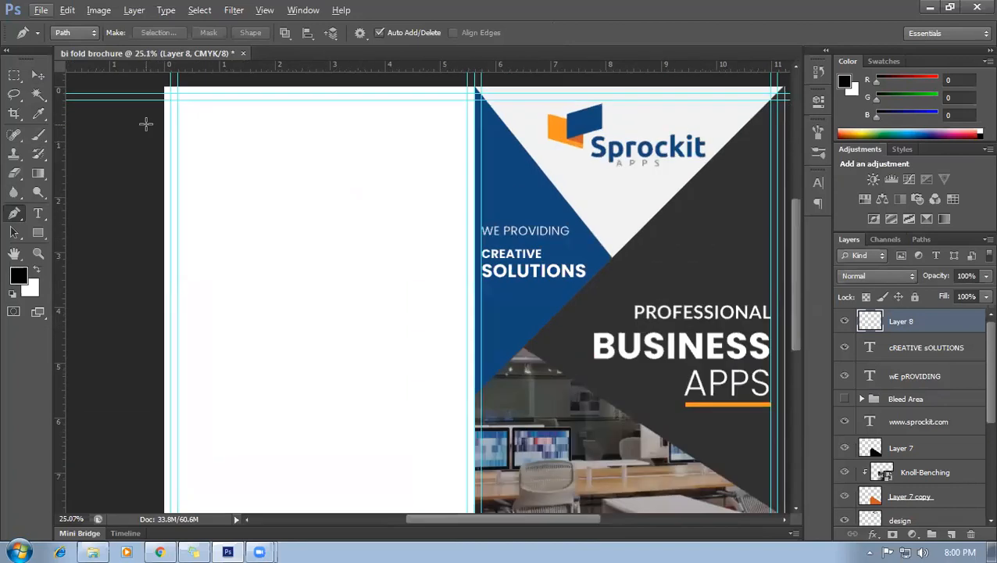
pyautogui.scroll(1, 168, 149)
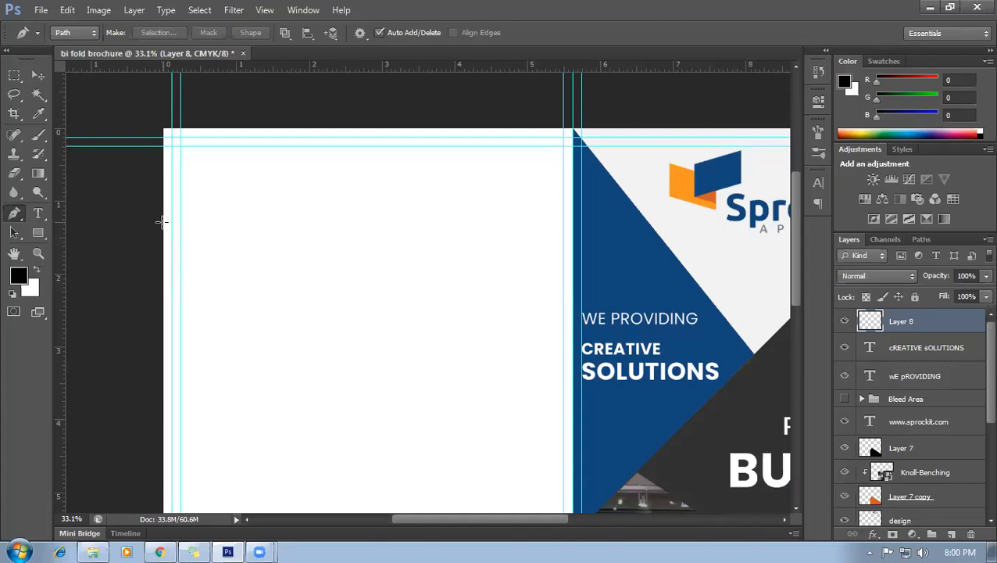
pyautogui.scroll(-4, 227, 283)
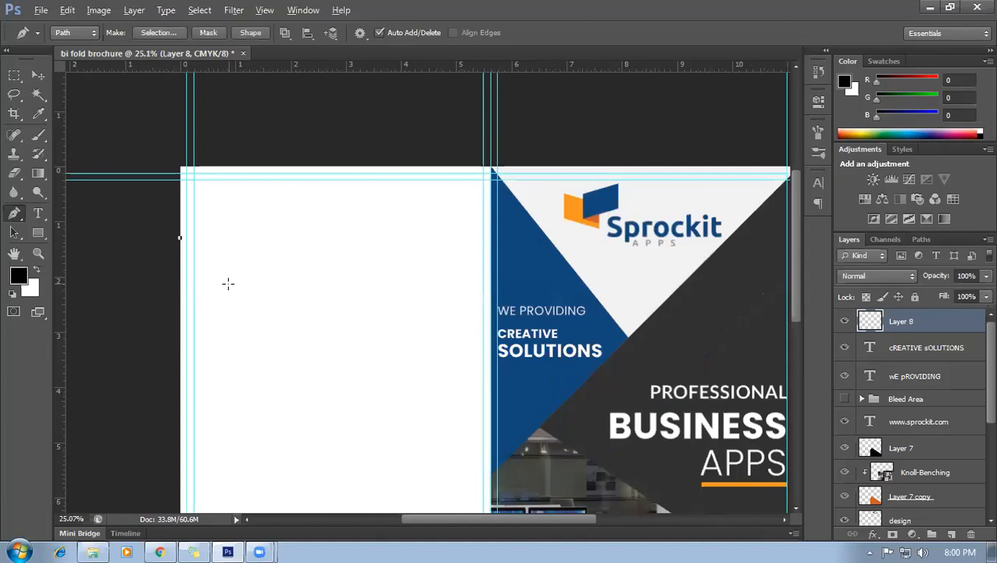
pyautogui.scroll(-3, 371, 290)
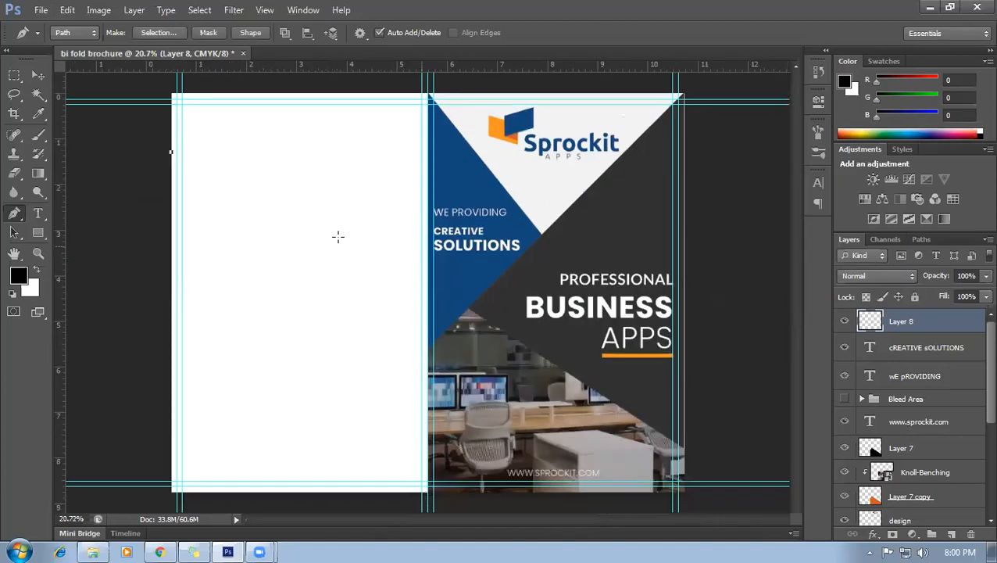
# Draw the slanted top, right and bottom edges, close the path, and load it as a selection.
pyautogui.click(327, 220)
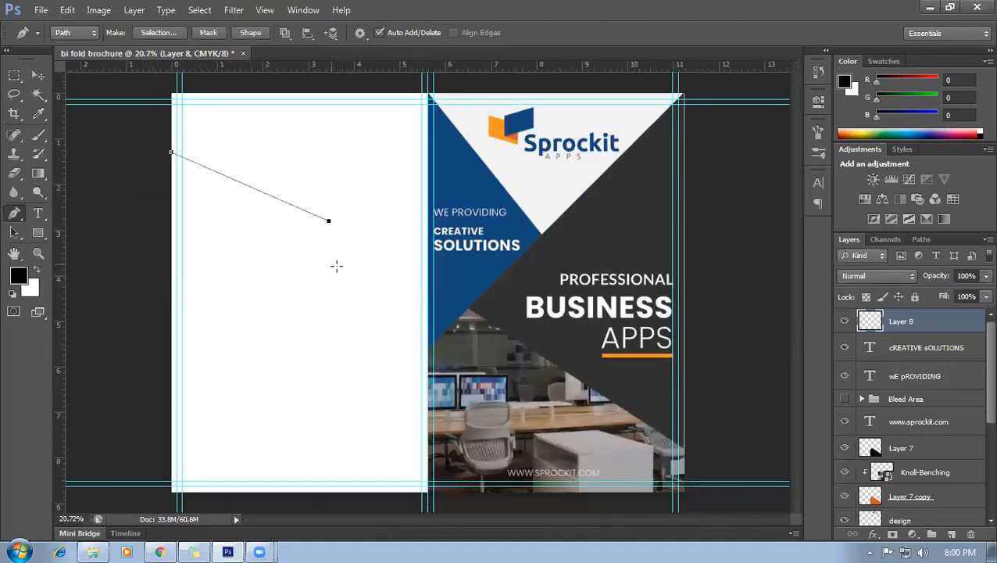
pyautogui.click(329, 377)
pyautogui.scroll(1, 171, 318)
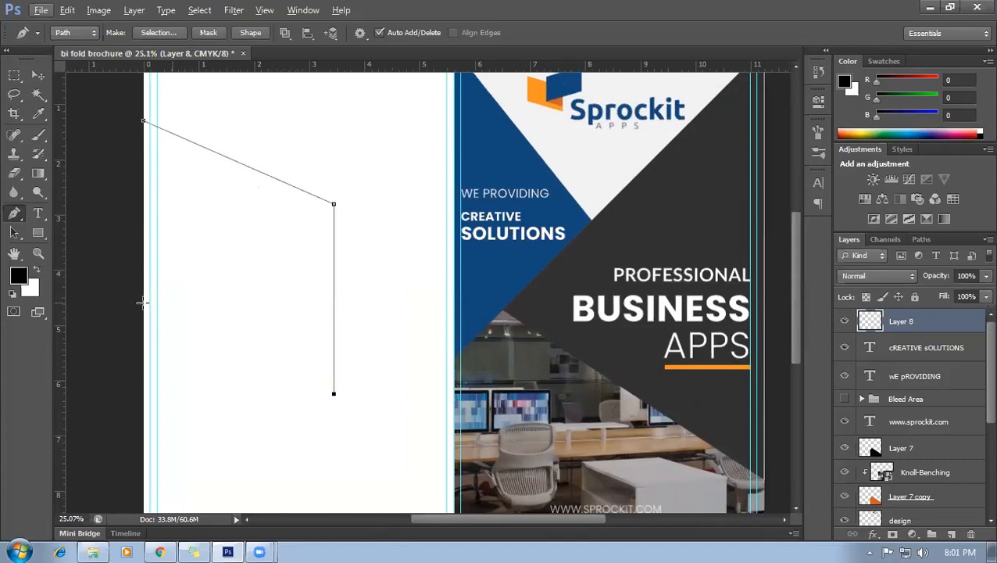
pyautogui.click(141, 315)
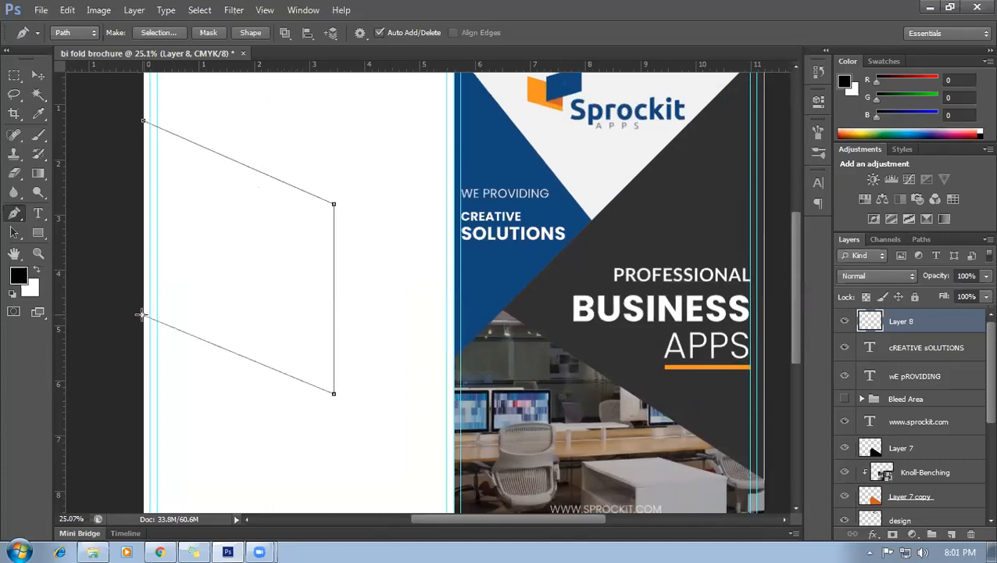
pyautogui.click(143, 123)
pyautogui.scroll(-3, 171, 285)
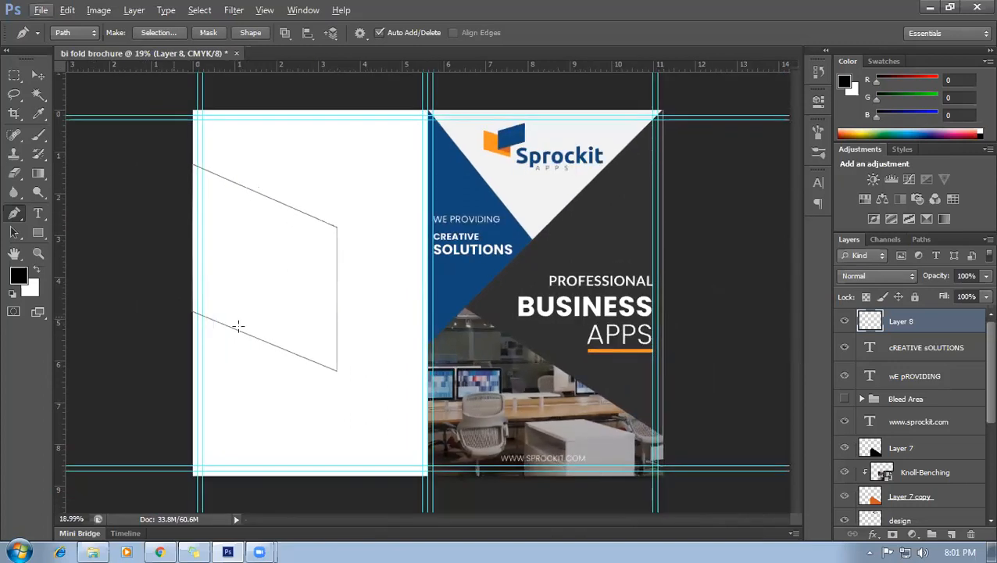
pyautogui.hotkey('ctrl', 'Return')
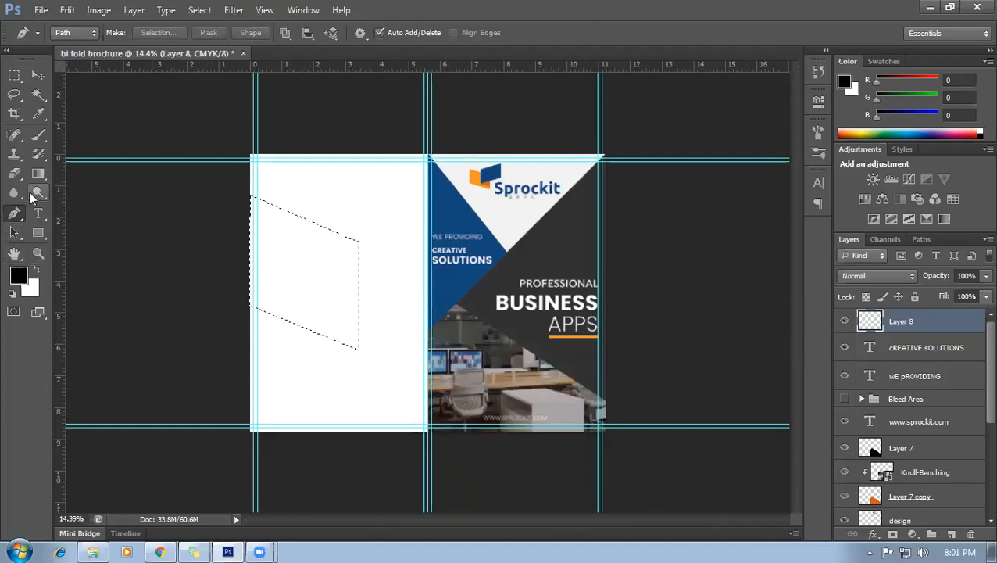
# Fill the selection with the dark grey sampled from the cover design.
pyautogui.click(38, 113)
pyautogui.click(76, 95)
pyautogui.click(39, 74)
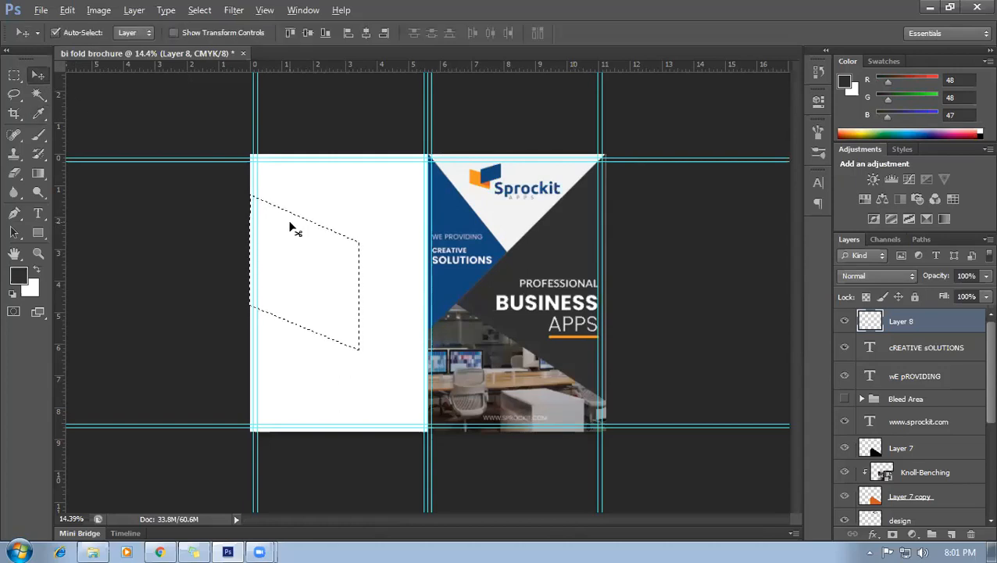
pyautogui.hotkey('alt', 'BackSpace')
pyautogui.hotkey('ctrl', 'd')
# Duplicate the dark shape slightly upward and fill the copy with the orange from under APPS.
pyautogui.scroll(2, 286, 244)
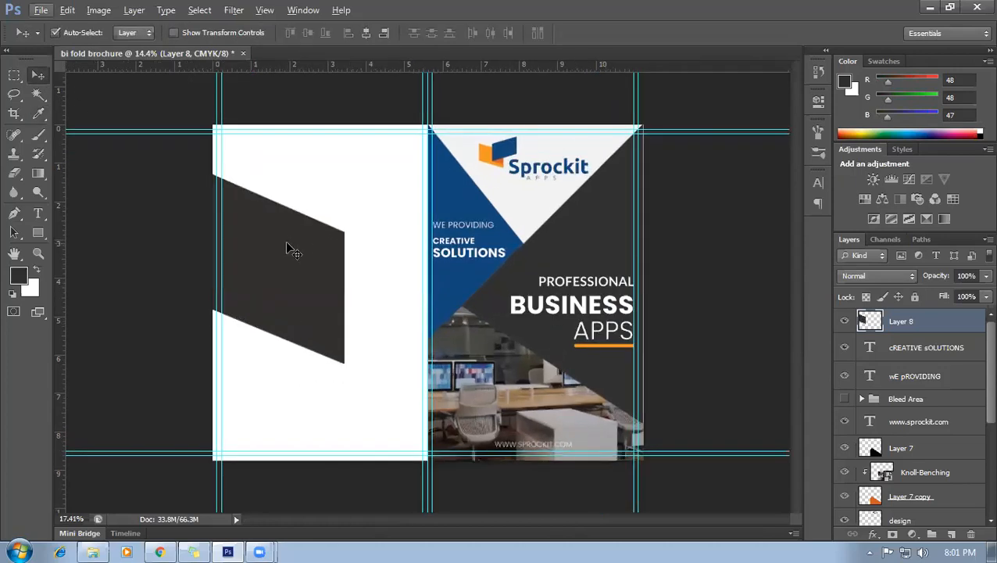
pyautogui.scroll(3, 287, 252)
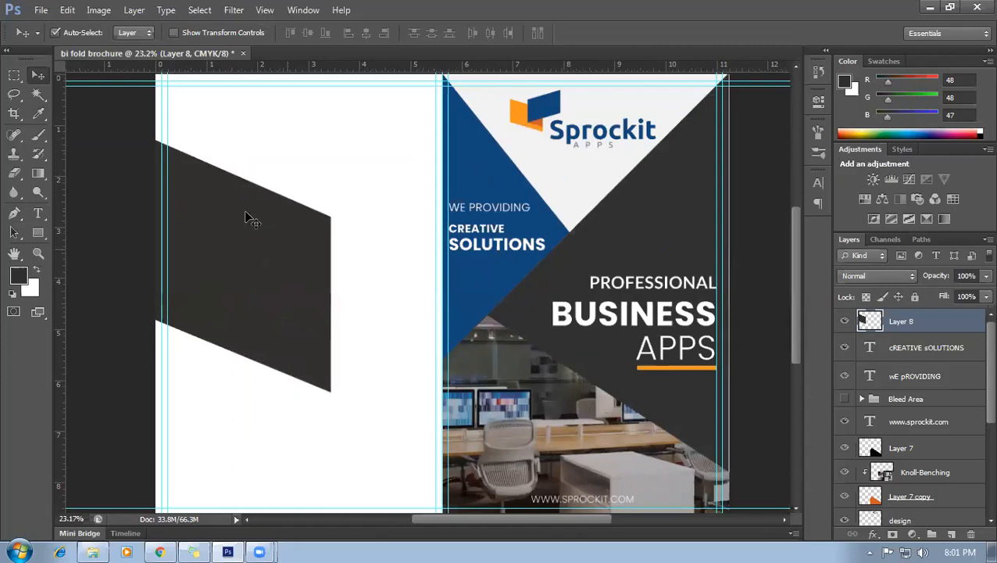
pyautogui.moveTo(246, 225); pyautogui.dragTo(247, 198)
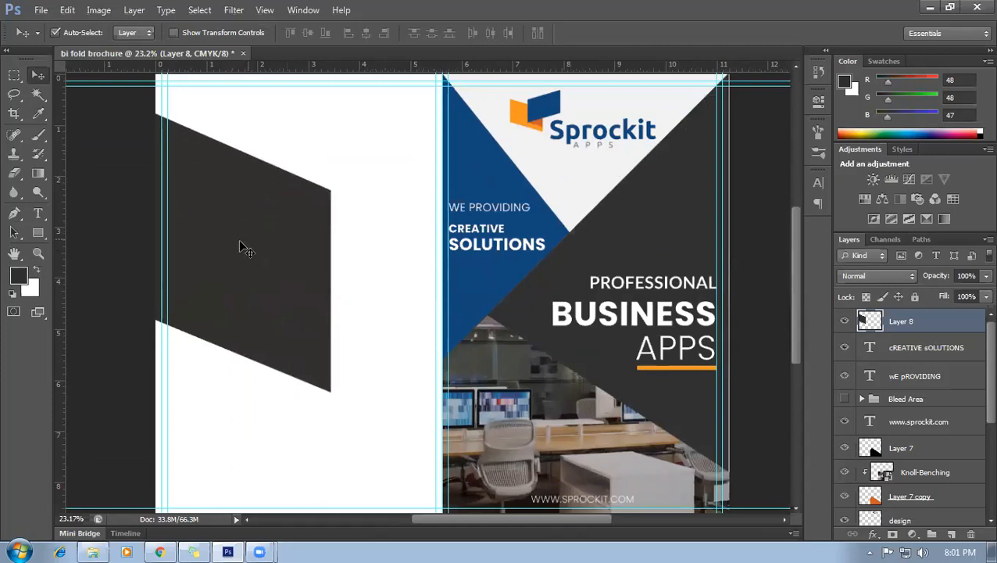
pyautogui.keyDown('ctrl'); pyautogui.click(867, 323); pyautogui.keyUp('ctrl')
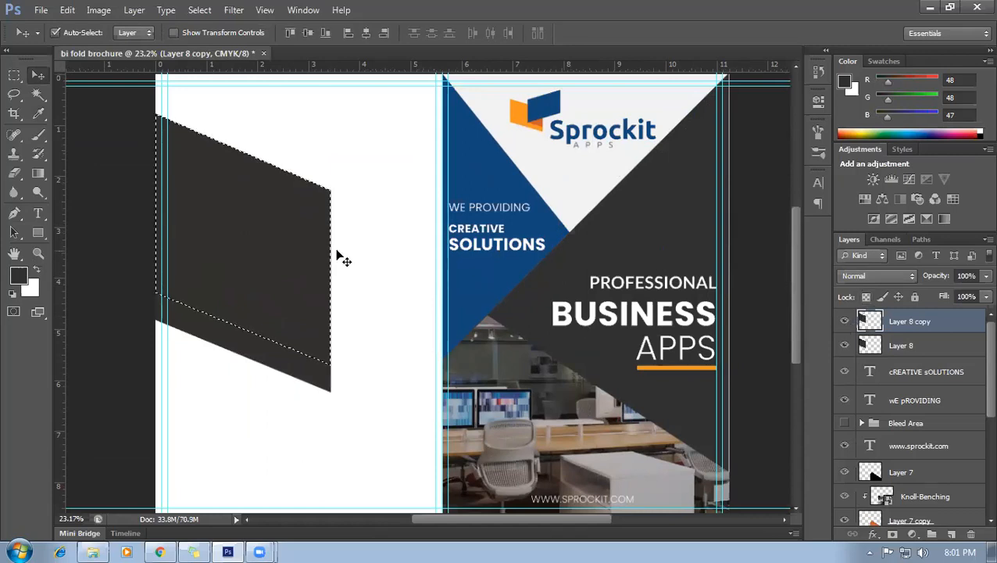
pyautogui.click(39, 113)
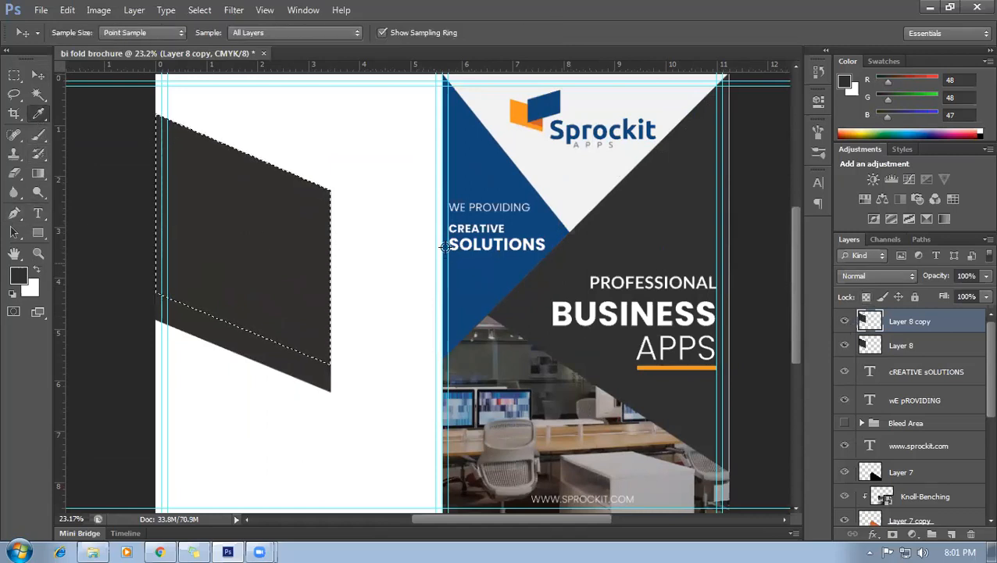
pyautogui.click(669, 365)
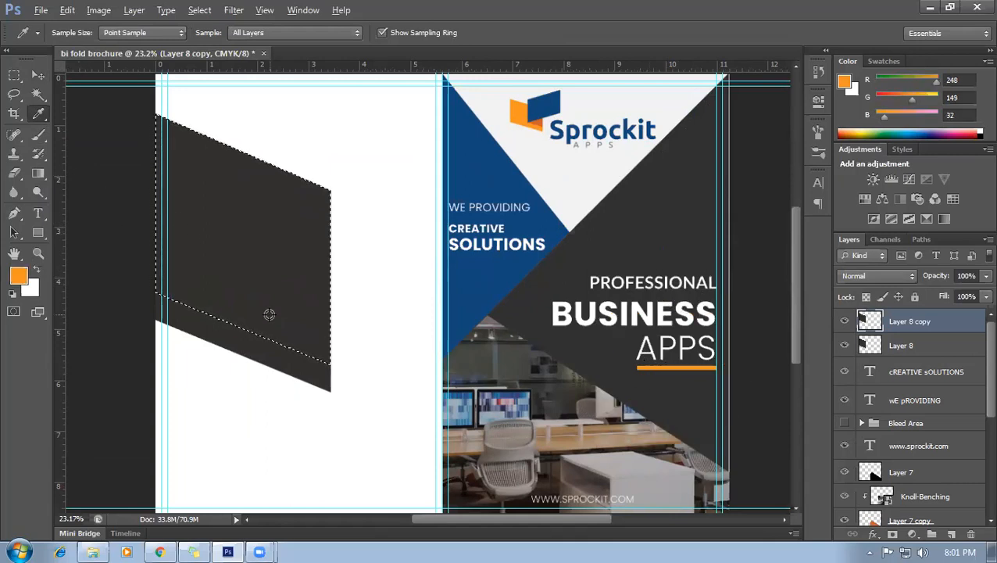
pyautogui.hotkey('alt', 'BackSpace')
pyautogui.hotkey('ctrl', 'd')
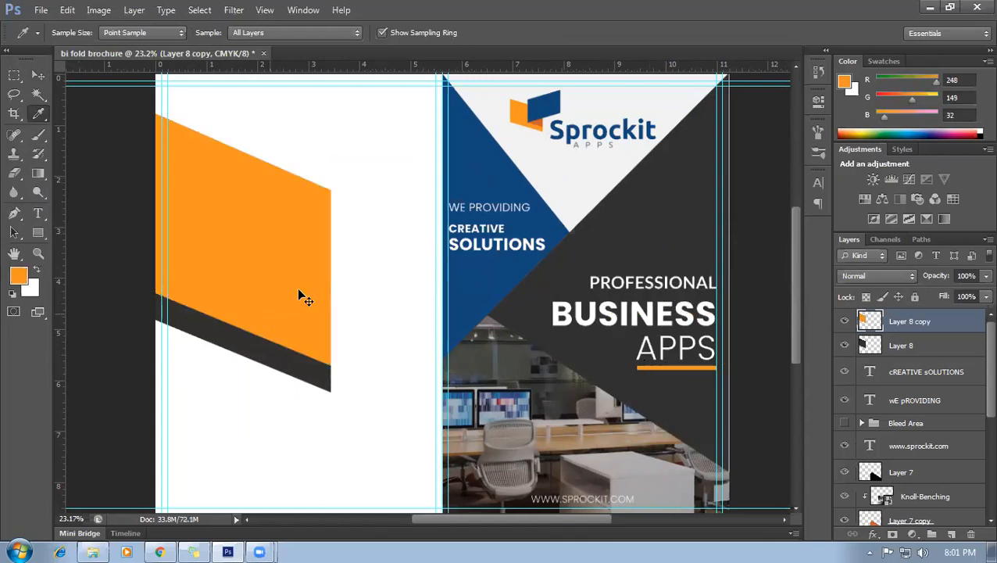
# Move Layer 8 above Layer 8 copy so the dark shape covers most of the orange.
pyautogui.click(38, 75)
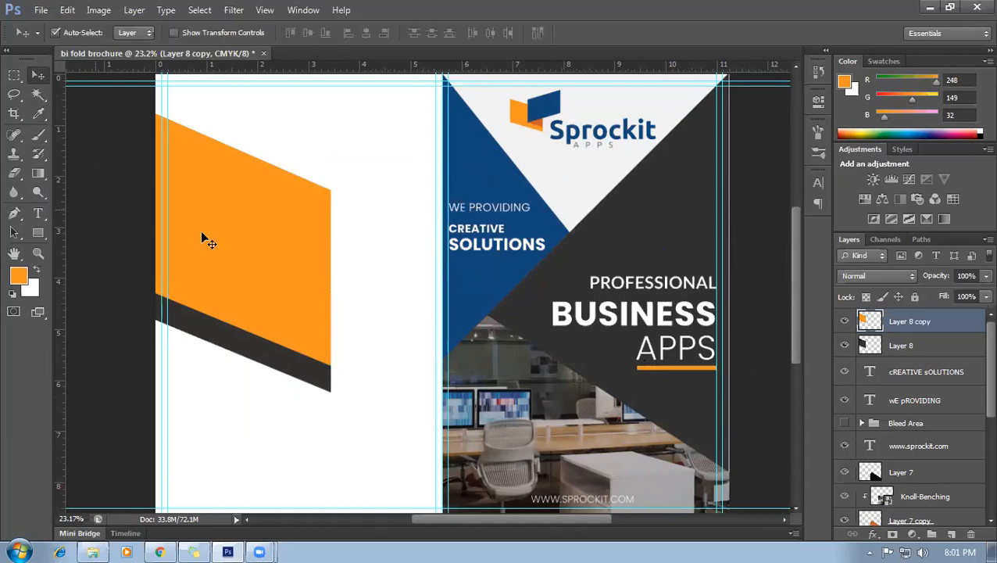
pyautogui.click(246, 339)
pyautogui.moveTo(875, 341); pyautogui.dragTo(876, 316)
pyautogui.click(380, 238)
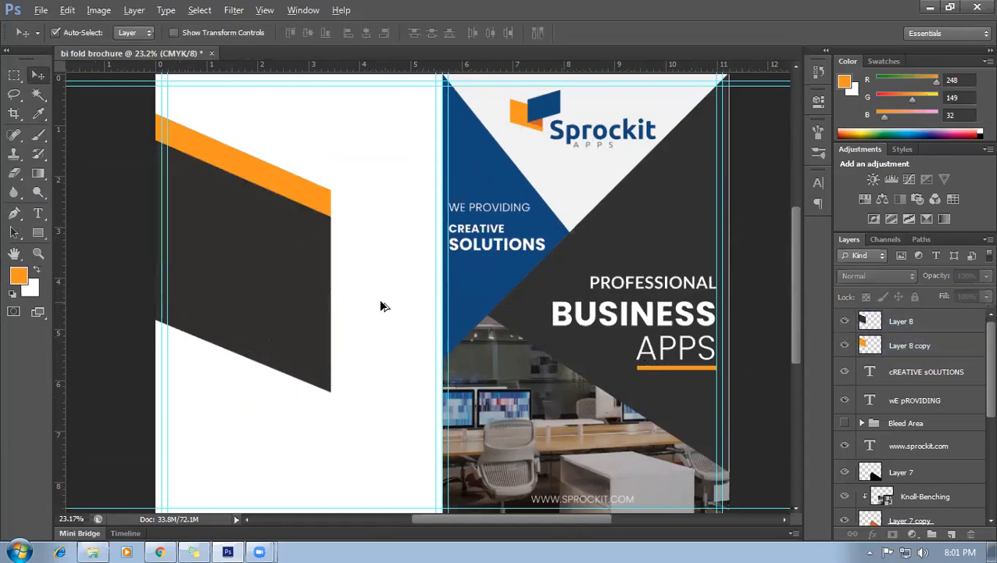
pyautogui.scroll(-2, 380, 302)
pyautogui.scroll(1, 376, 336)
pyautogui.scroll(-1, 374, 336)
pyautogui.scroll(1, 367, 349)
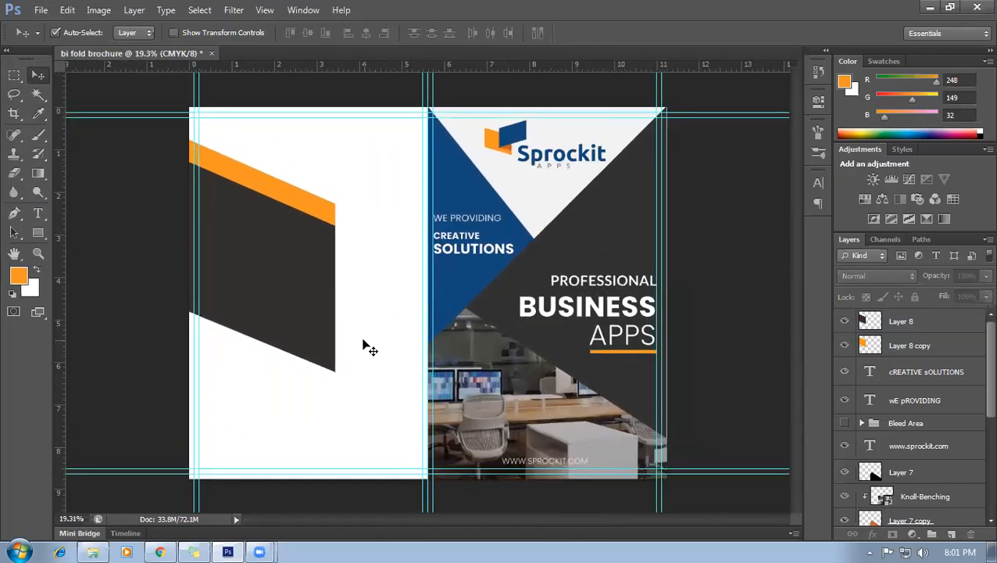
pyautogui.click(297, 290)
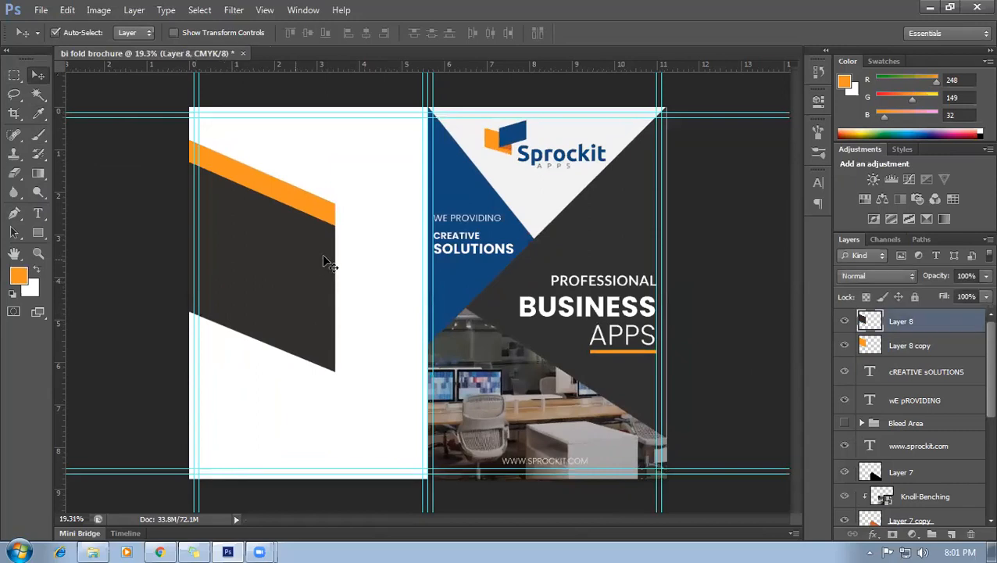
pyautogui.hotkey('ctrl', 't')
pyautogui.moveTo(337, 267); pyautogui.dragTo(387, 265)
pyautogui.hotkey('ctrl', 'z')
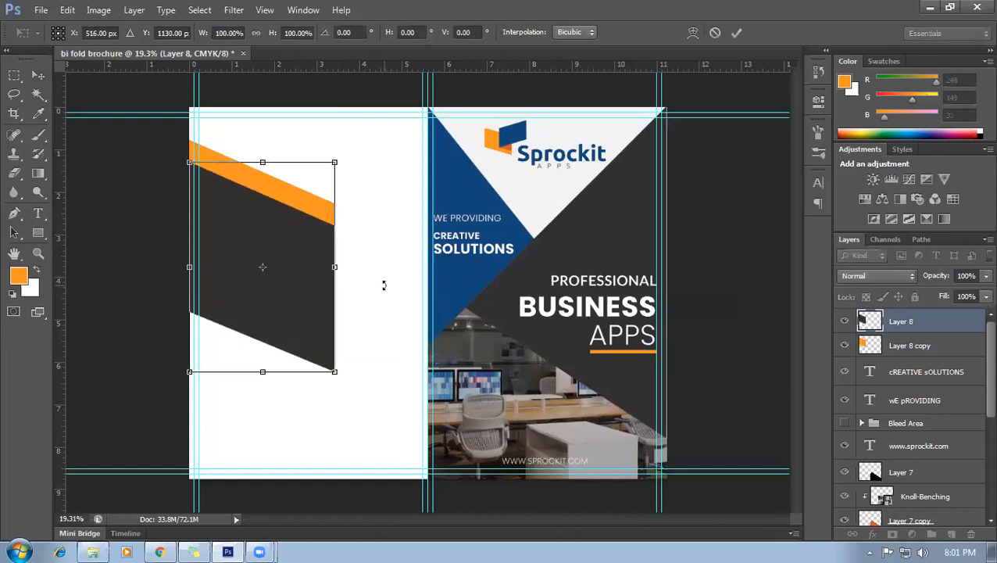
pyautogui.press('Escape')
pyautogui.keyDown('shift'); pyautogui.click(908, 346); pyautogui.keyUp('shift')
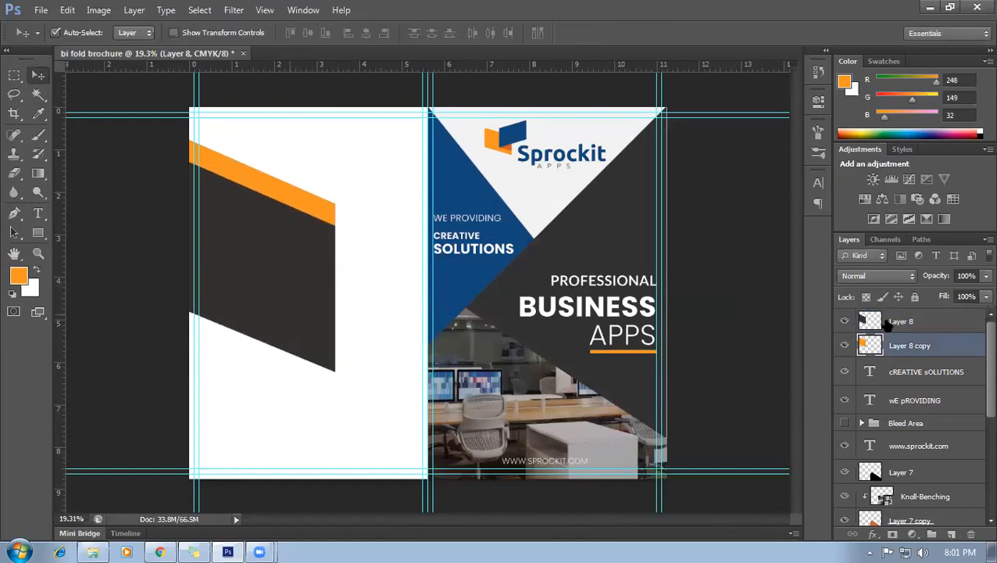
pyautogui.hotkey('ctrl', 't')
# Stretch both bands right to the fold guide and up to the page's top edge.
pyautogui.moveTo(334, 253); pyautogui.dragTo(425, 305)
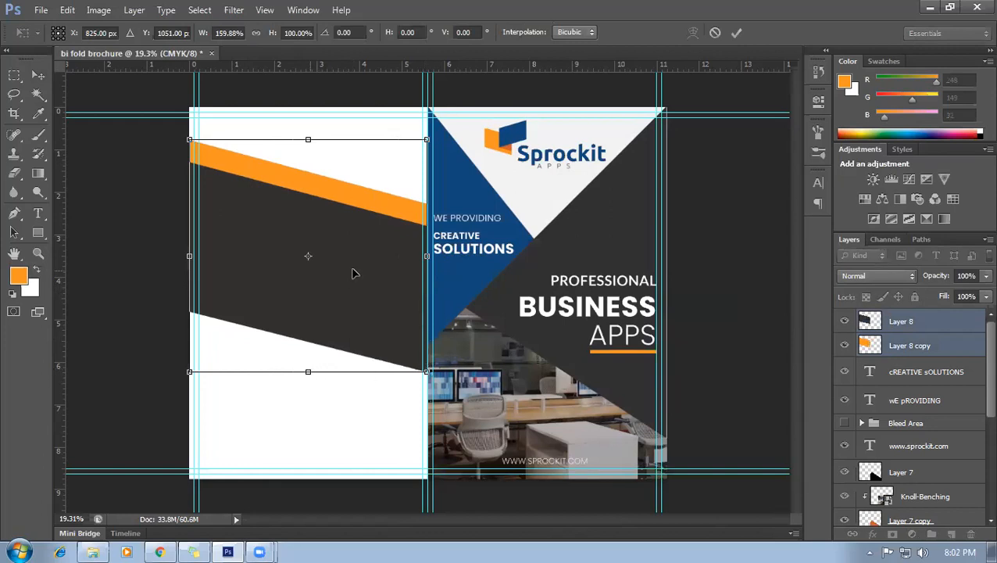
pyautogui.moveTo(356, 271); pyautogui.dragTo(358, 241)
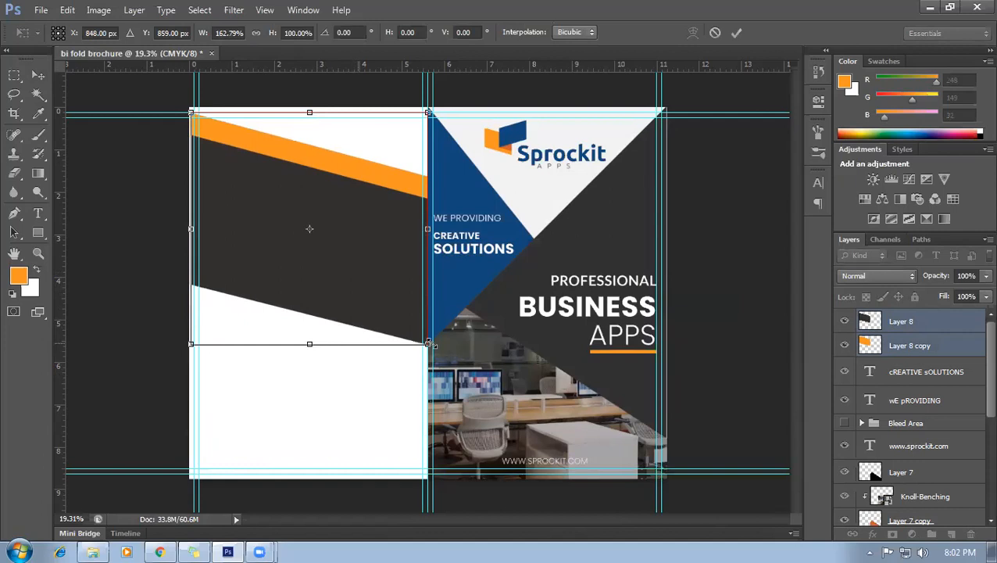
pyautogui.scroll(2, 426, 347)
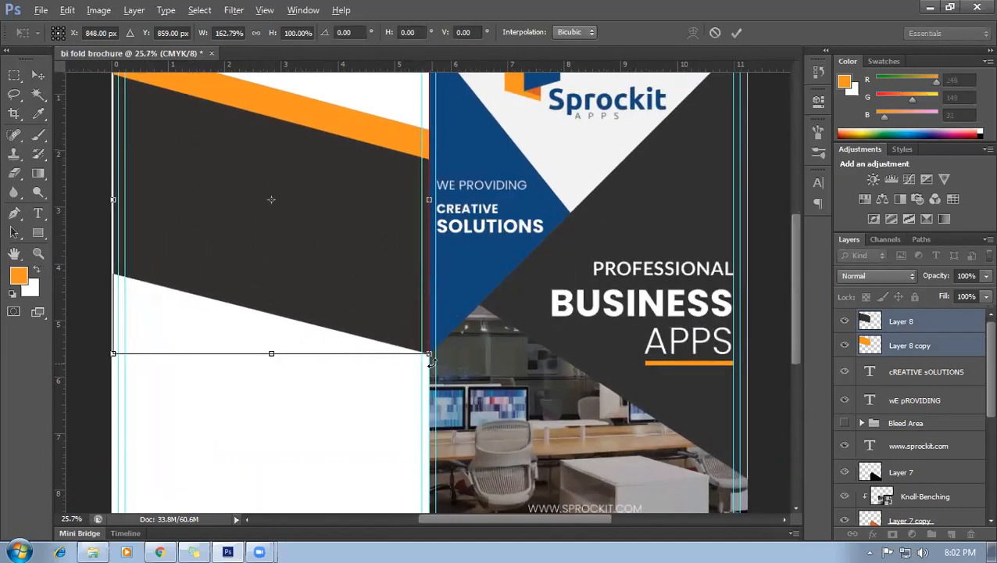
pyautogui.scroll(6, 418, 381)
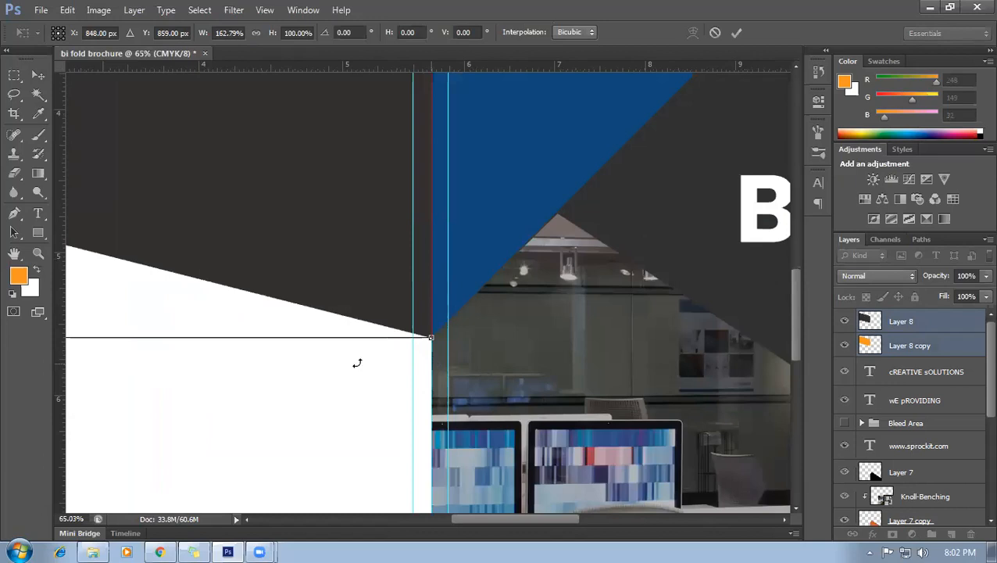
pyautogui.scroll(11, 441, 348)
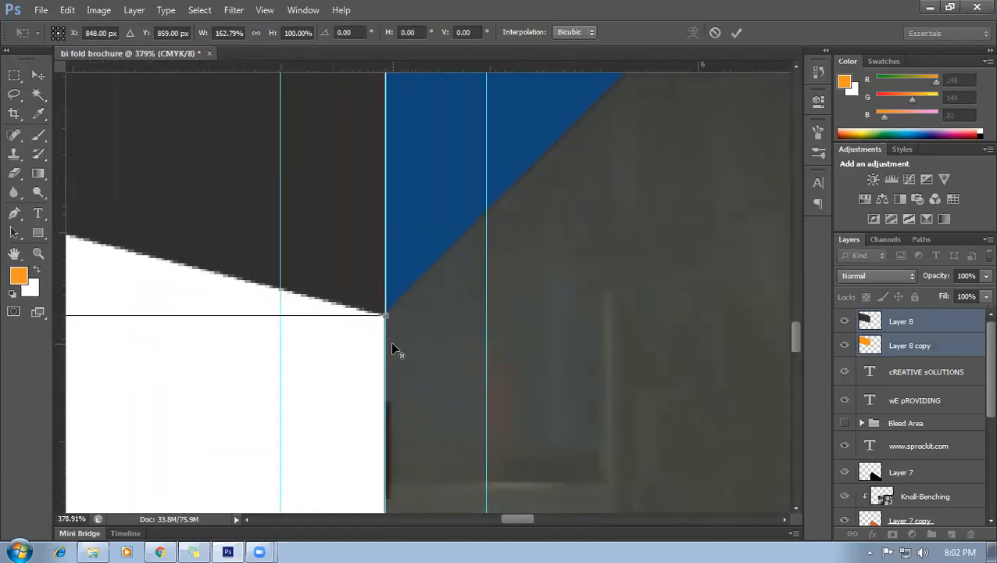
pyautogui.press('Up')
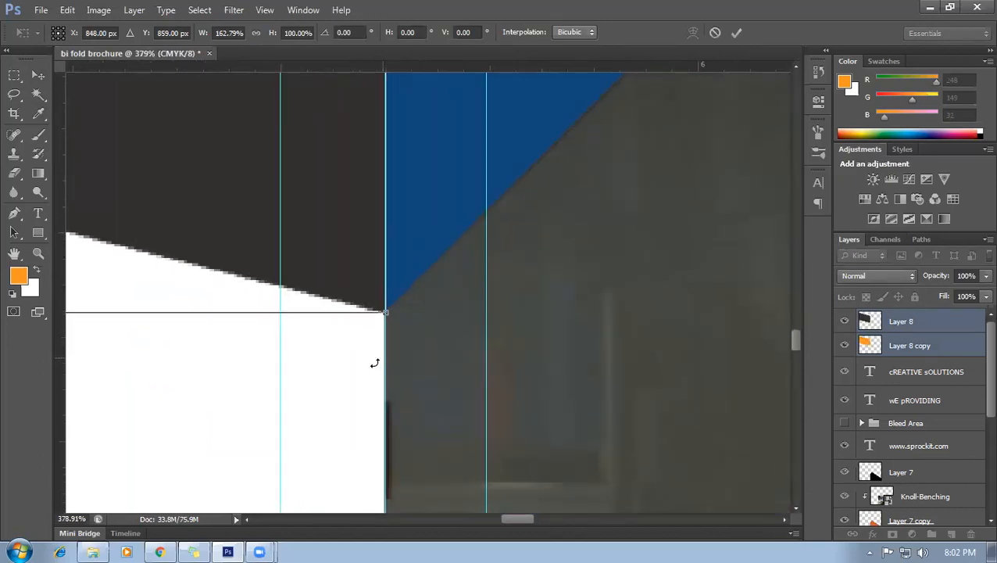
pyautogui.press('Return')
# Deselect the shape layers and switch to the GraphicRiver flyer reference in Chrome.
pyautogui.scroll(-8, 281, 369)
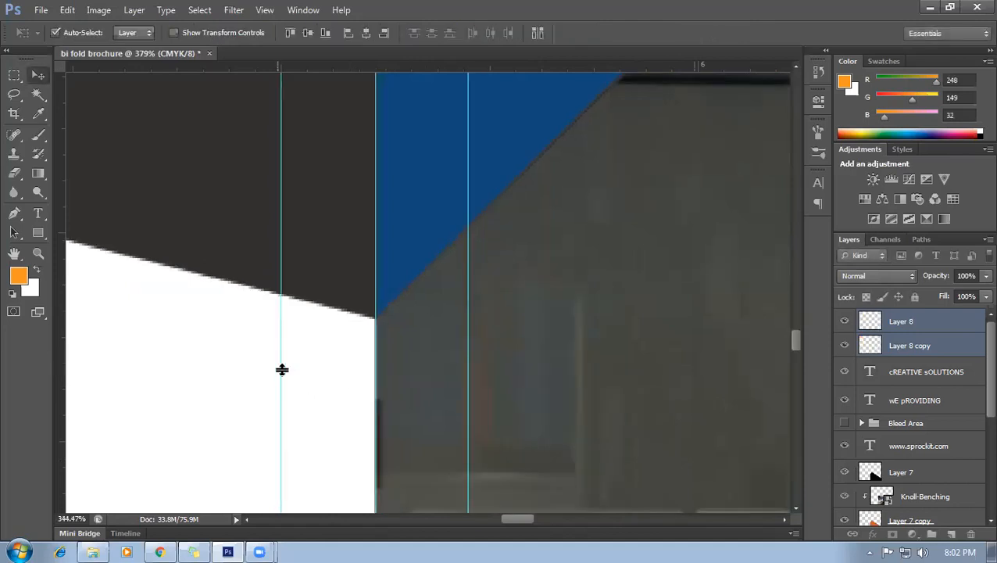
pyautogui.scroll(-5, 287, 383)
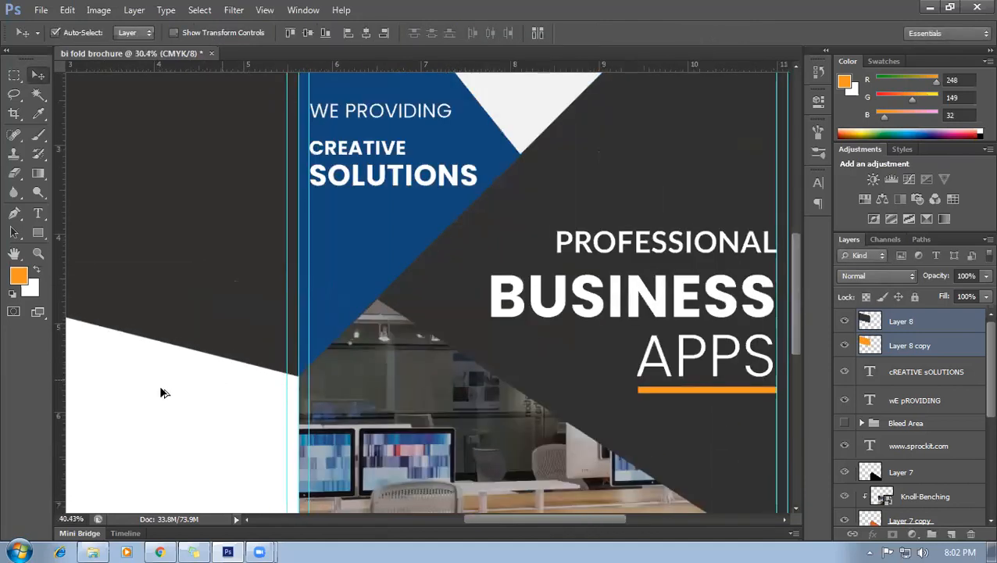
pyautogui.scroll(-1, 242, 336)
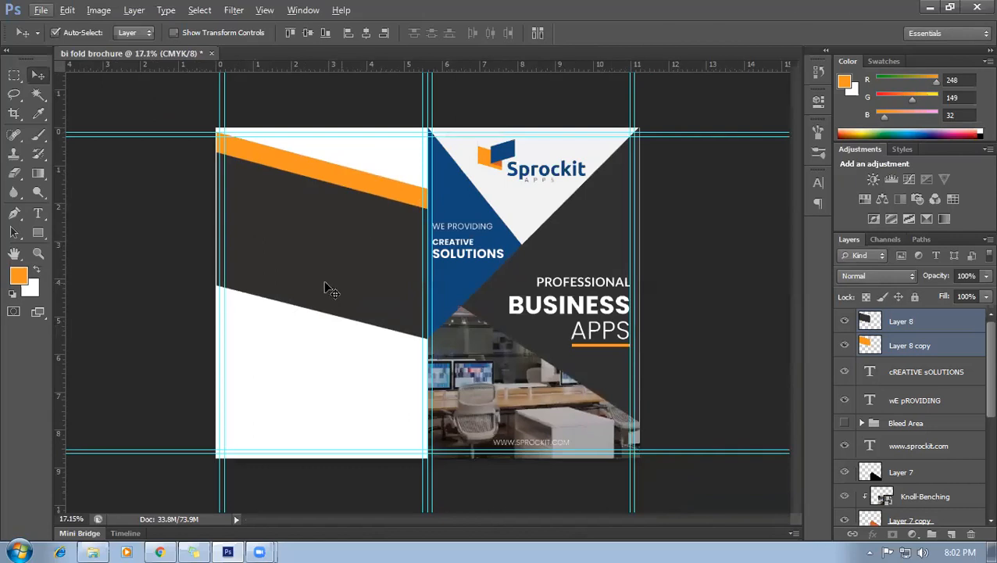
pyautogui.scroll(-1, 315, 344)
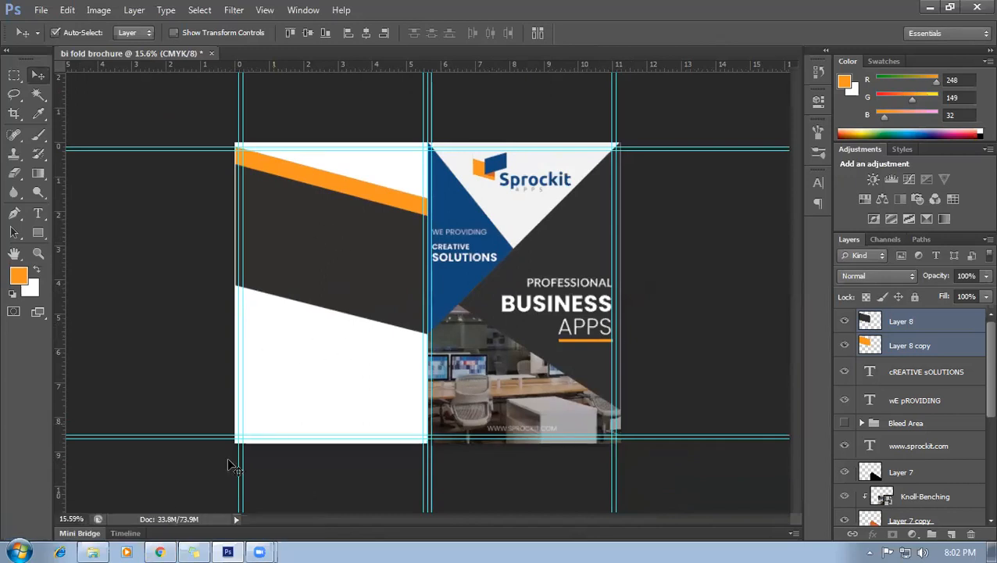
pyautogui.moveTo(163, 540)
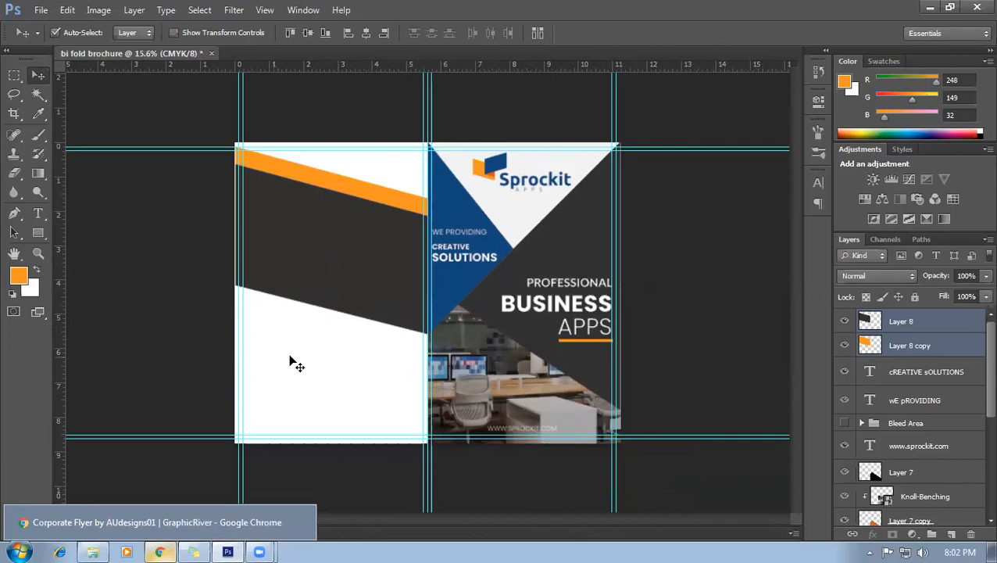
pyautogui.click(393, 167)
pyautogui.scroll(1, 388, 148)
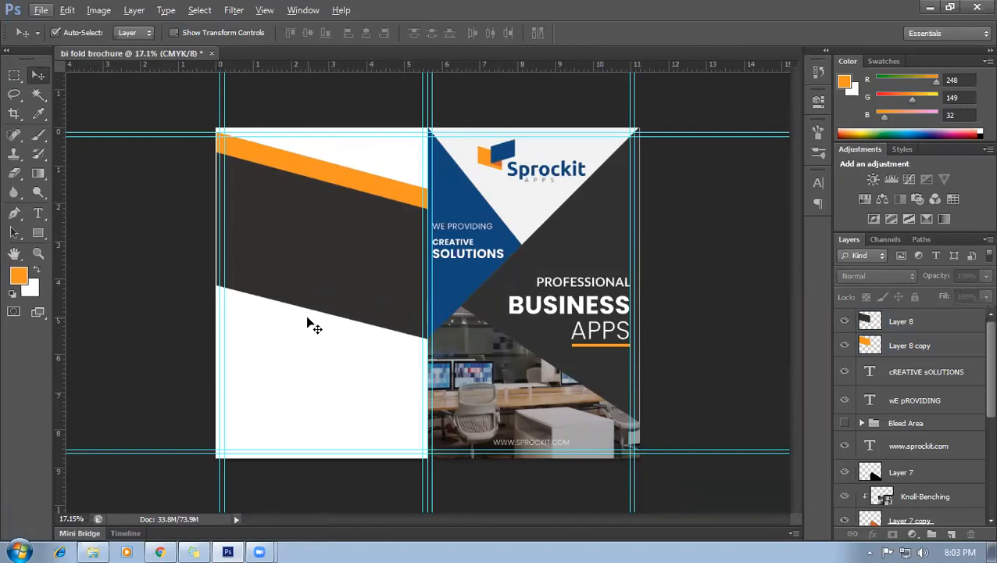
pyautogui.click(161, 551)
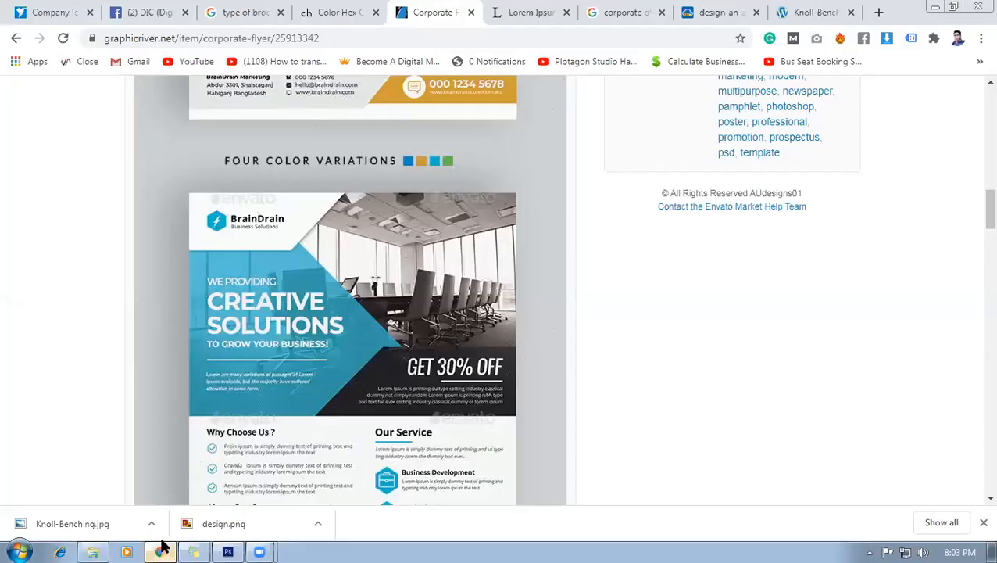
# Glance back at the brochure, then open the Google Images 'corporate office' results tab.
pyautogui.click(229, 551)
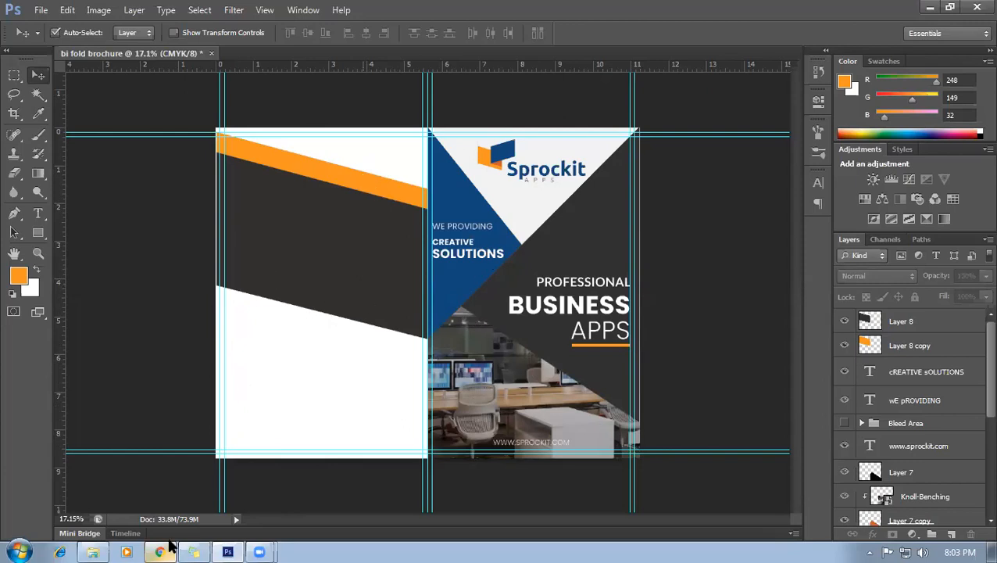
pyautogui.click(161, 550)
pyautogui.click(634, 9)
# Browse the corporate office image results and preview the Ujaas Energy open-plan office photo.
pyautogui.scroll(2, 391, 183)
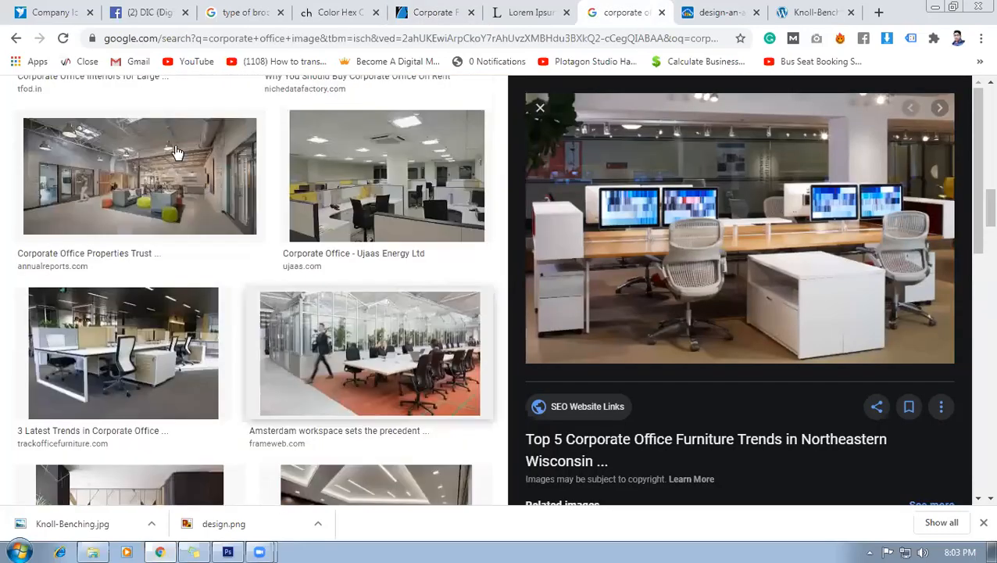
pyautogui.scroll(5, 201, 144)
pyautogui.click(278, 105)
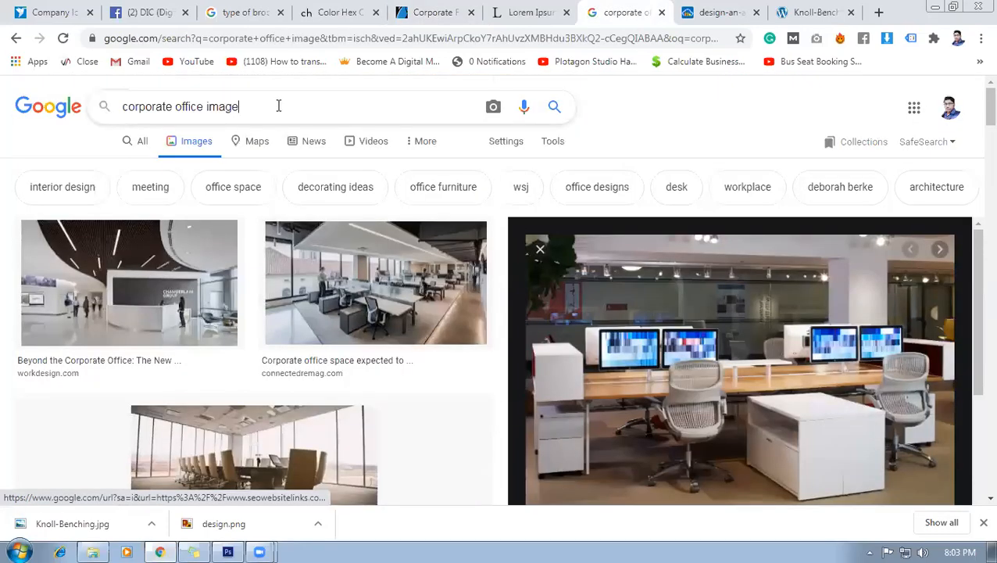
pyautogui.scroll(-3, 315, 332)
pyautogui.scroll(-5, 315, 333)
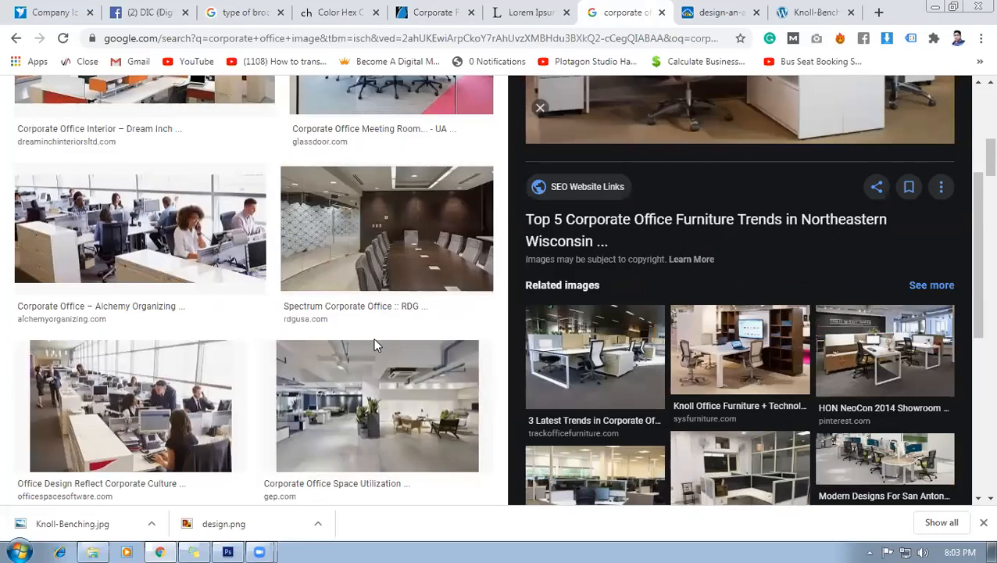
pyautogui.scroll(-1, 376, 346)
pyautogui.click(147, 347)
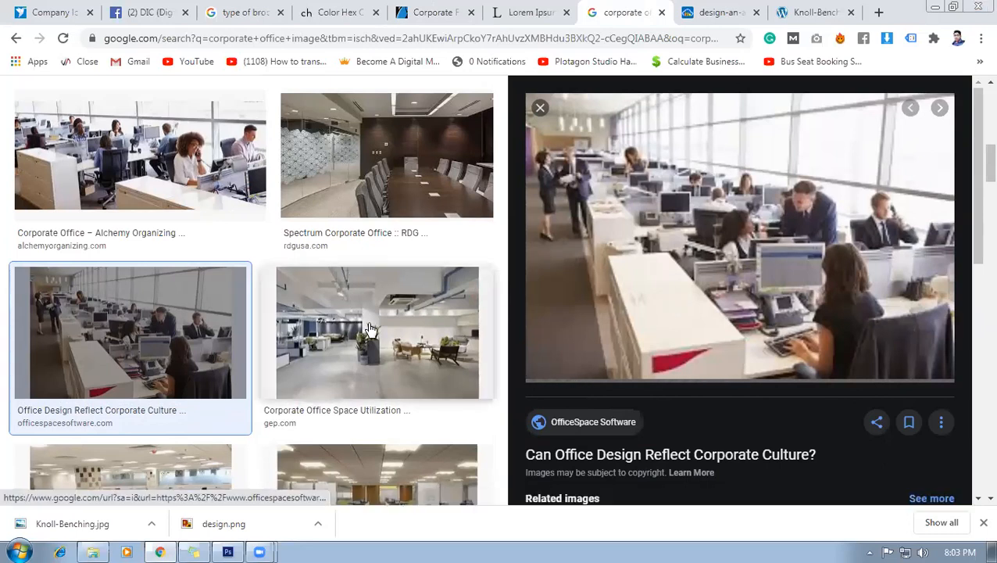
pyautogui.scroll(-2, 371, 334)
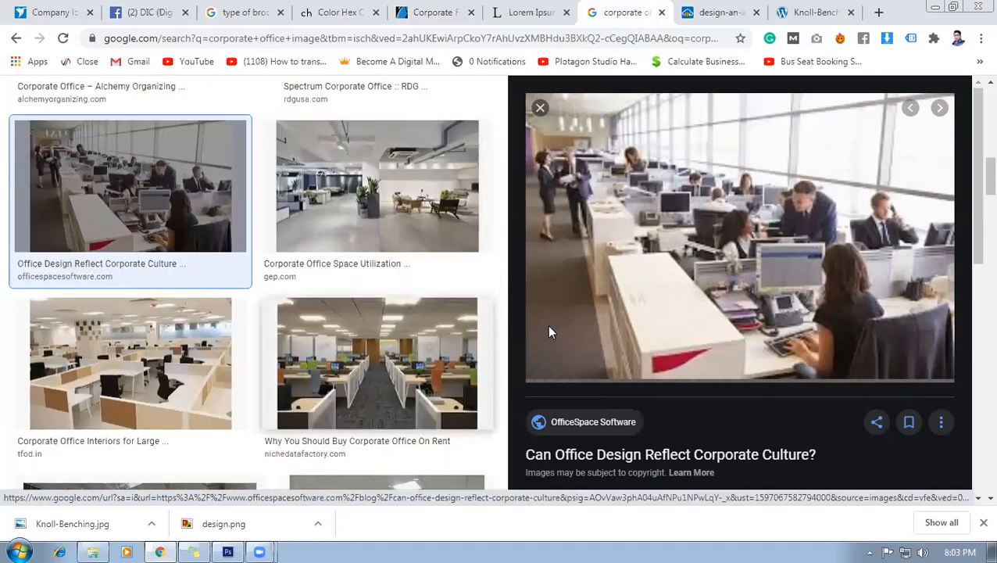
pyautogui.scroll(2, 371, 279)
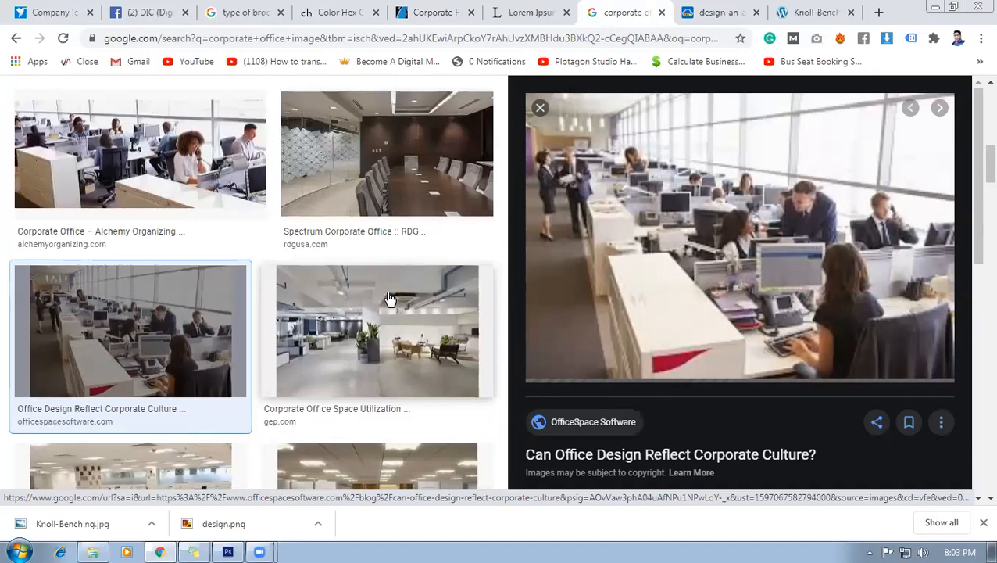
pyautogui.scroll(-2, 389, 293)
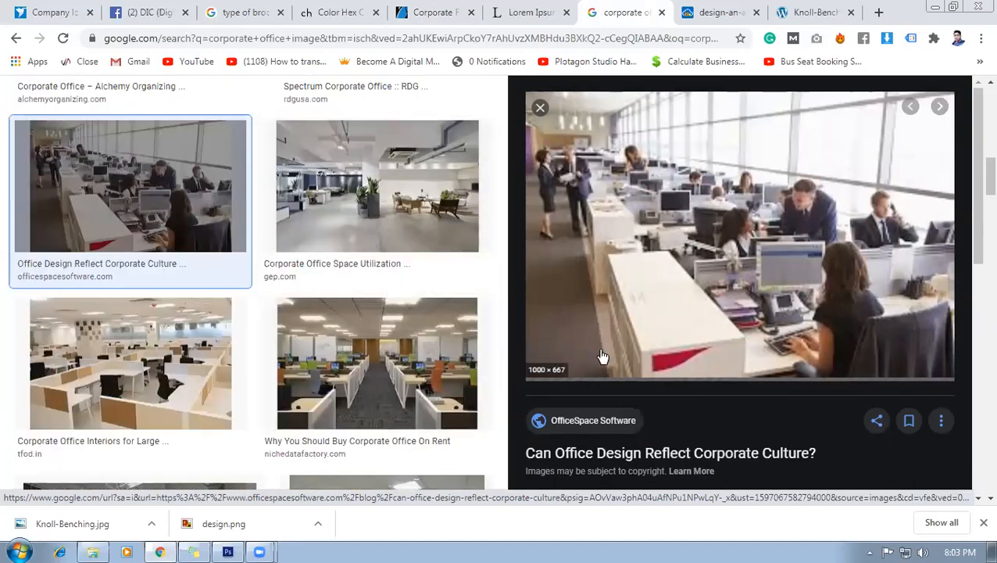
pyautogui.scroll(-2, 422, 375)
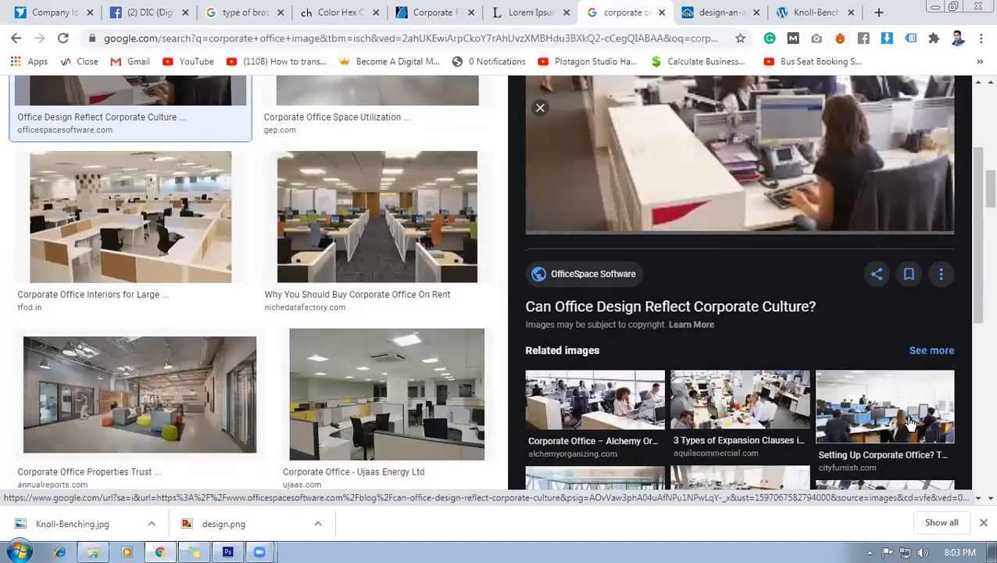
pyautogui.scroll(-1, 828, 390)
pyautogui.scroll(2, 356, 322)
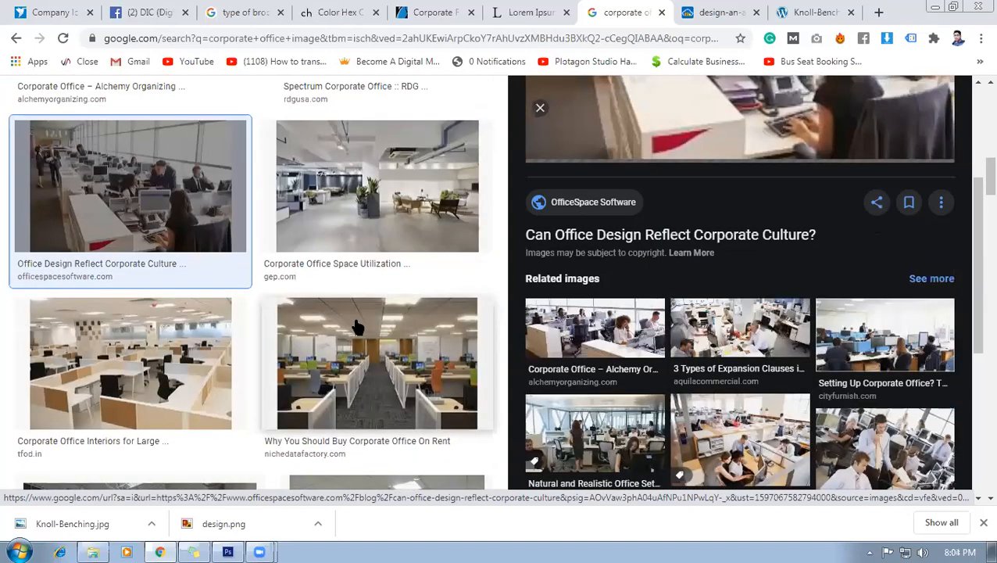
pyautogui.scroll(1, 394, 293)
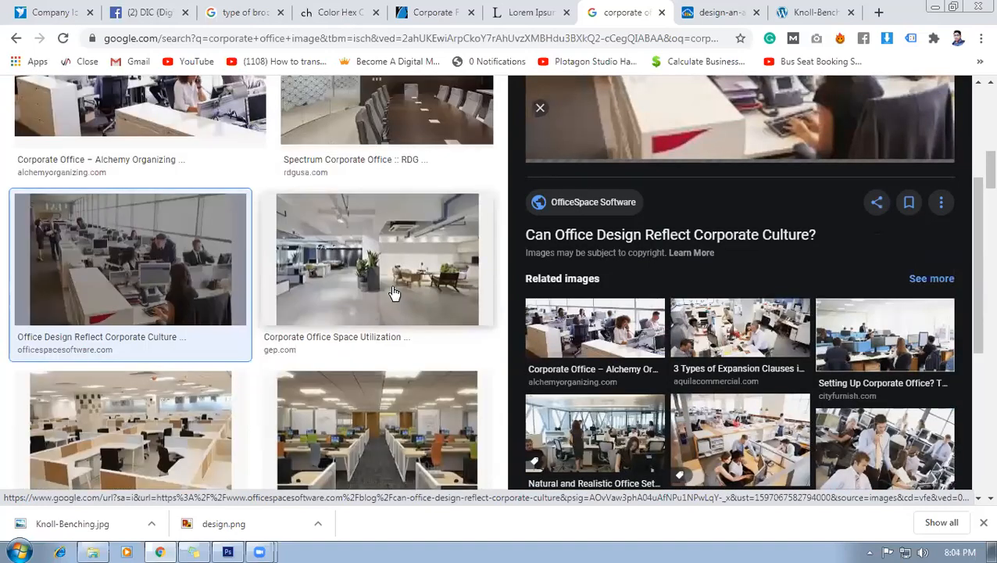
pyautogui.scroll(-1, 384, 383)
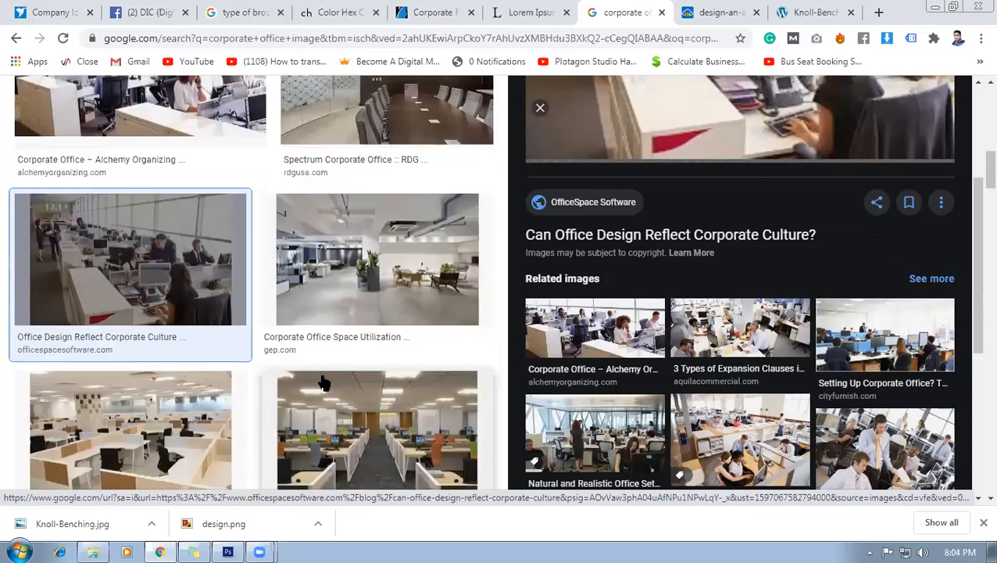
pyautogui.scroll(-1, 359, 387)
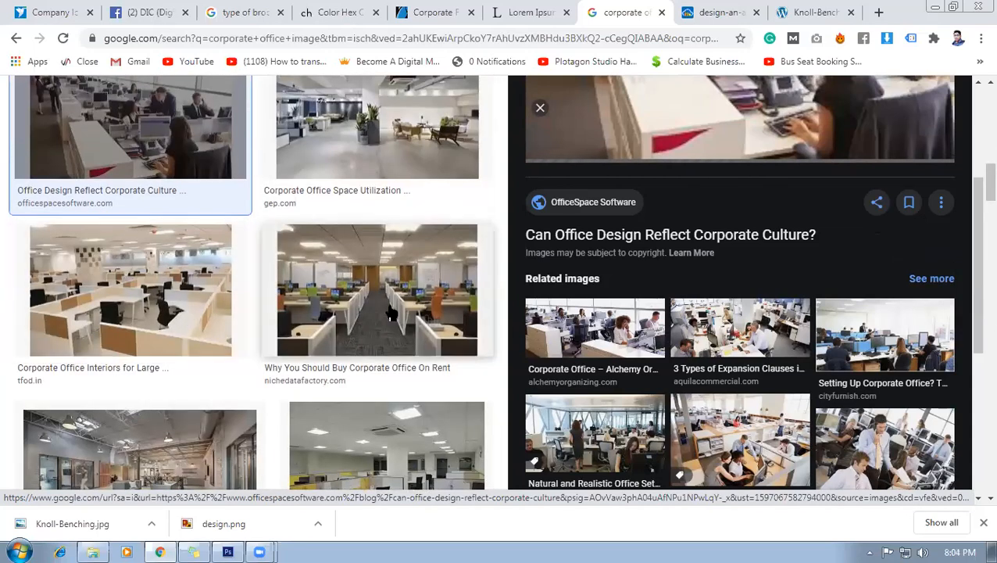
pyautogui.scroll(-2, 391, 312)
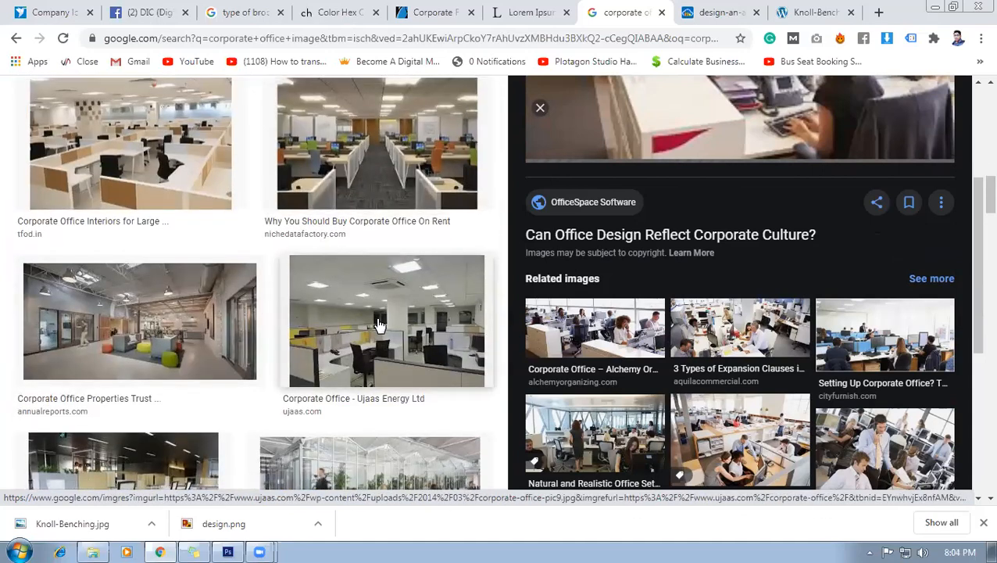
pyautogui.click(378, 324)
# Open the photo full size and save it to the Desktop as corporate-office-pic9.jpg.
pyautogui.rightClick(734, 219)
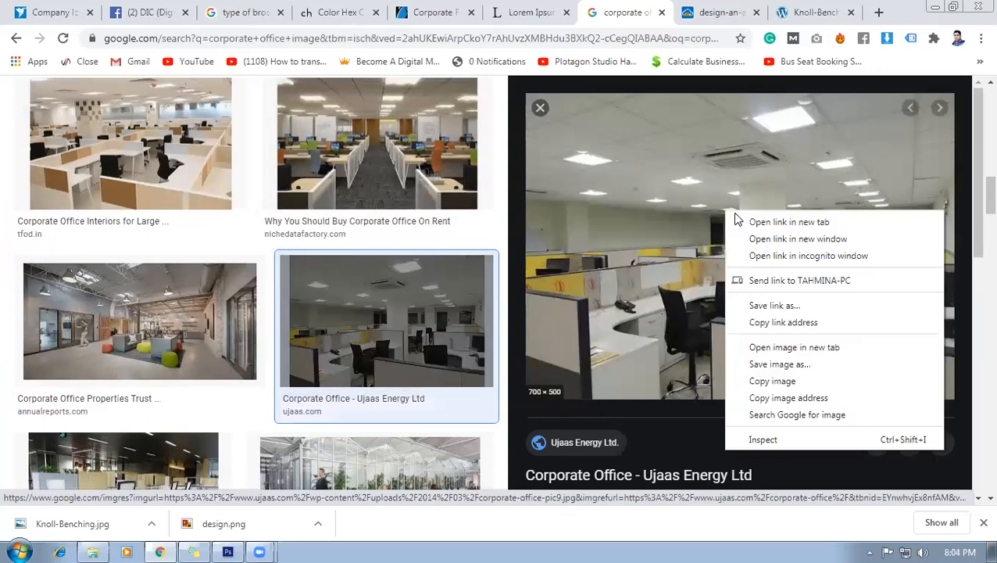
pyautogui.click(768, 347)
pyautogui.click(661, 12)
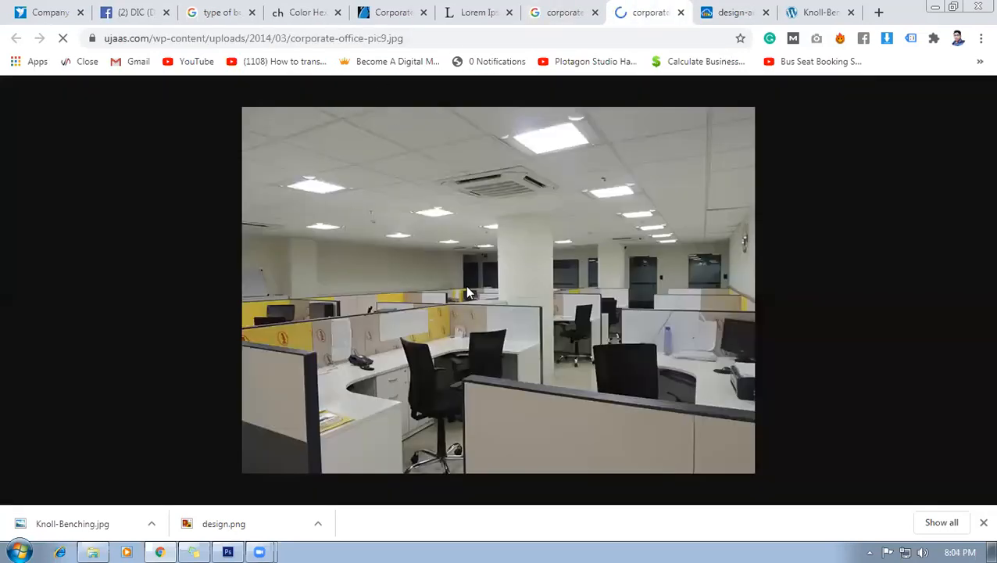
pyautogui.rightClick(466, 290)
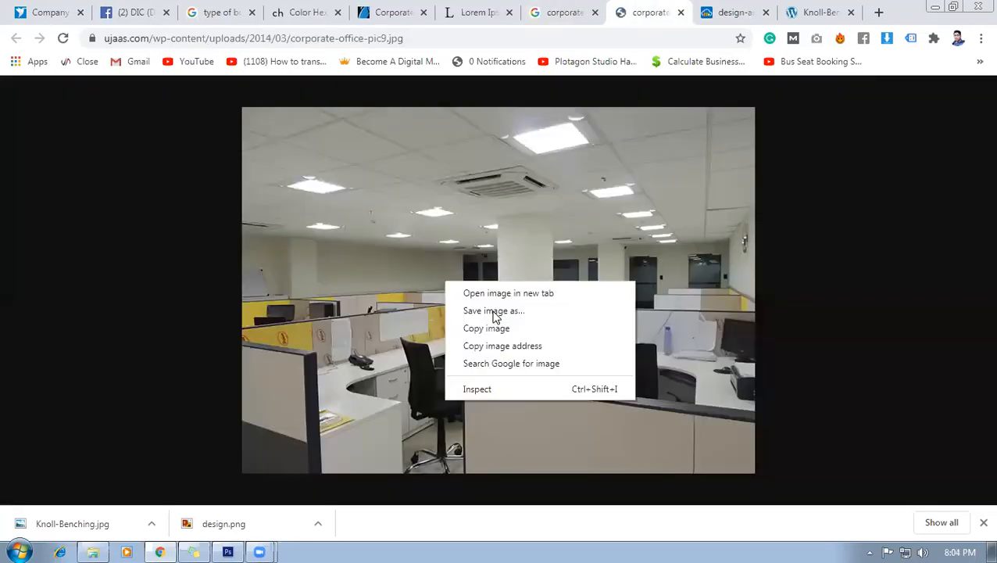
pyautogui.click(493, 310)
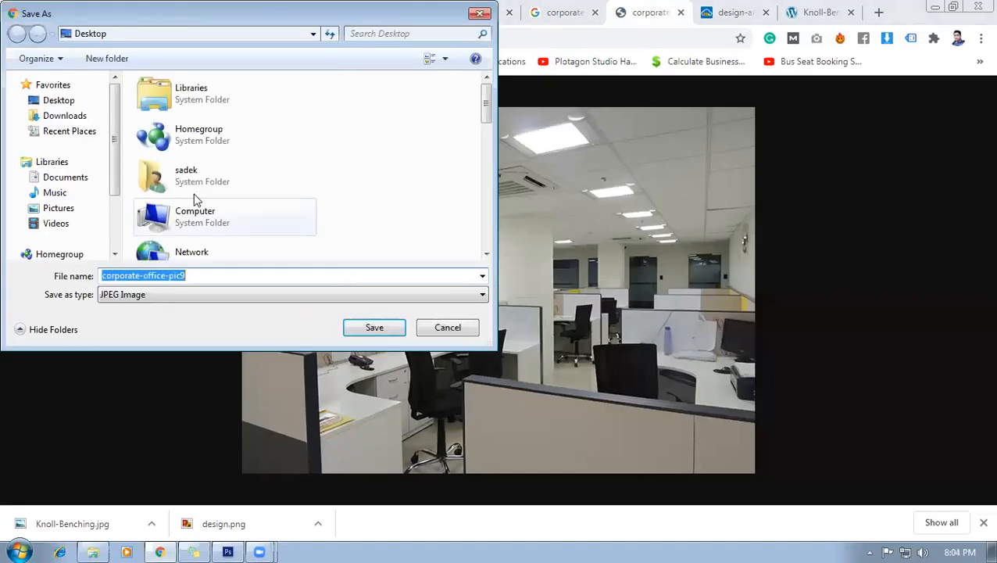
pyautogui.click(53, 101)
pyautogui.click(394, 329)
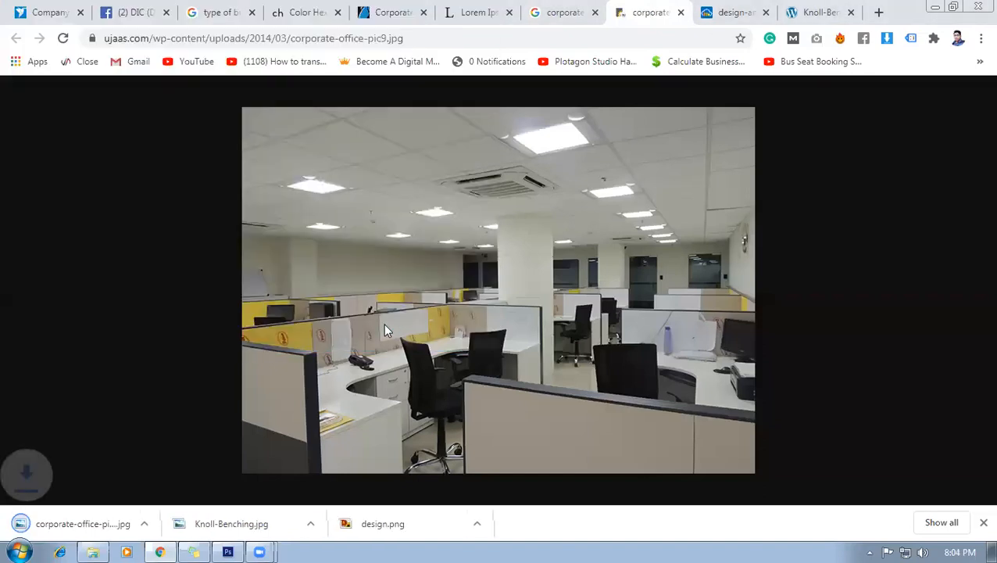
pyautogui.click(582, 22)
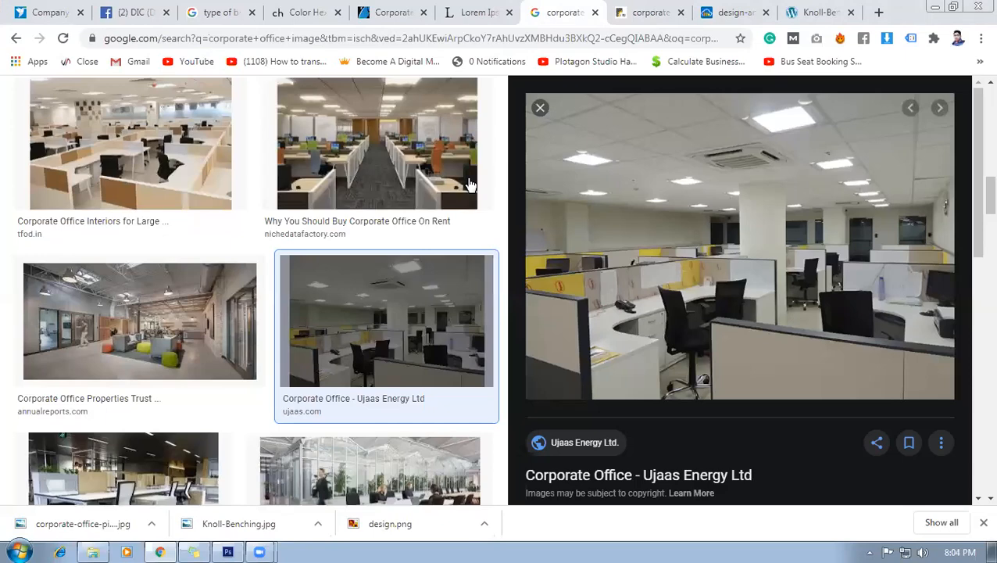
pyautogui.scroll(-3, 272, 314)
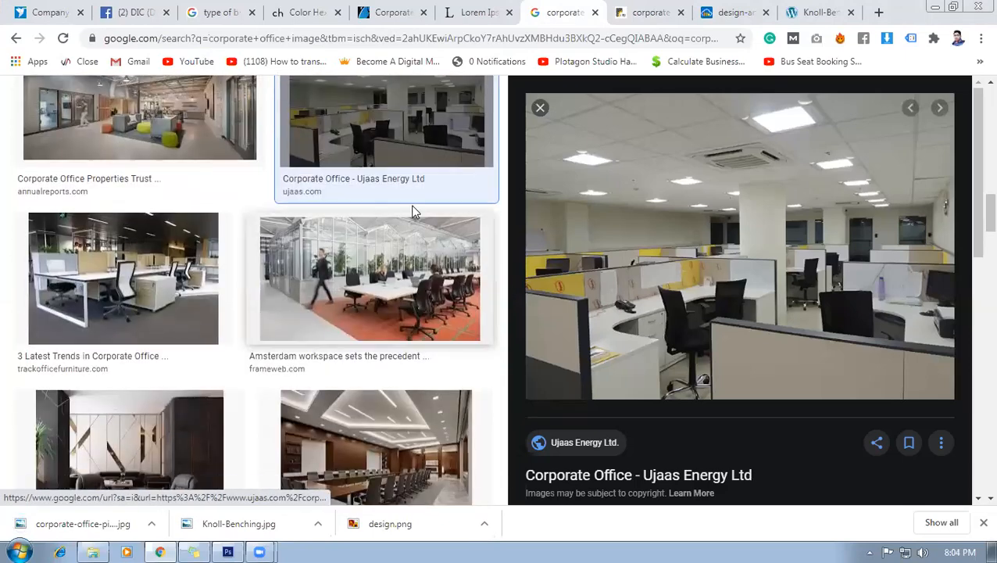
# Add a new layer above Layer 8 and place corporate-office-pic9 from the Desktop.
pyautogui.click(227, 551)
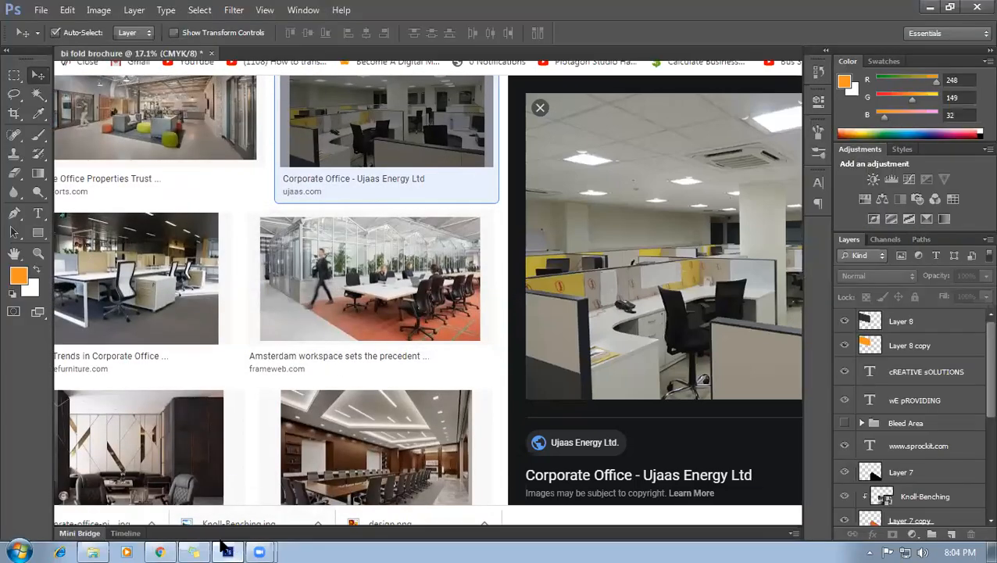
pyautogui.click(307, 279)
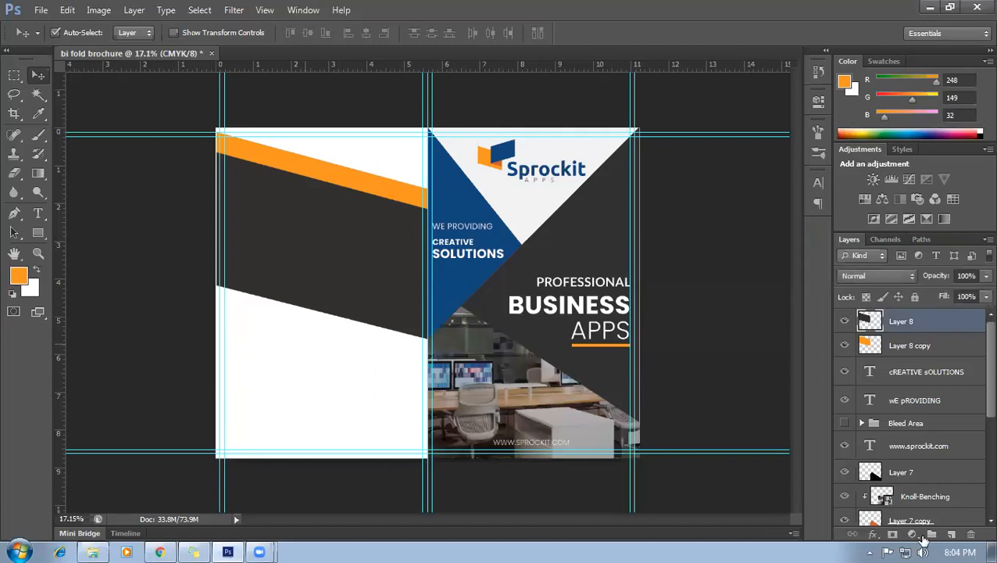
pyautogui.click(951, 535)
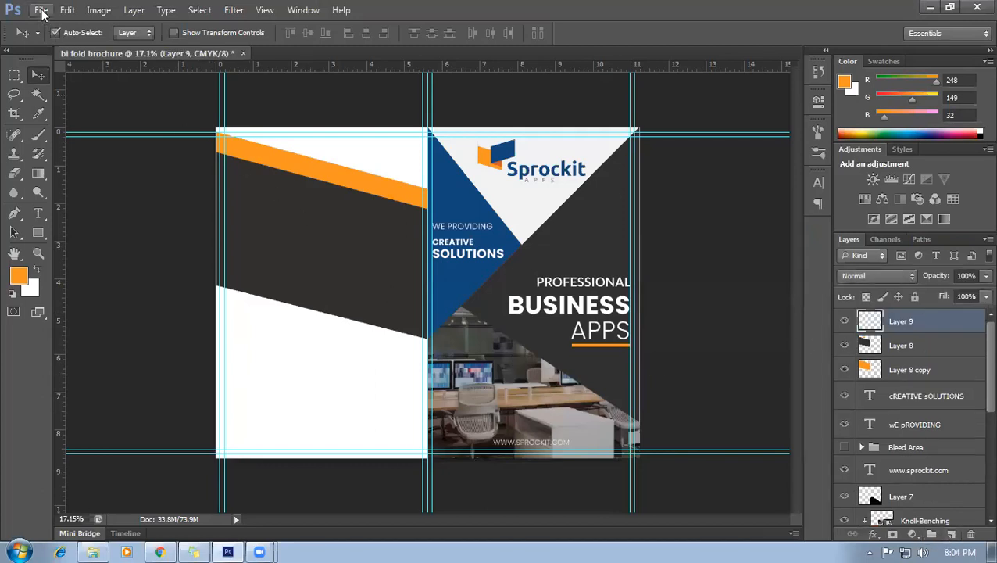
pyautogui.click(41, 10)
pyautogui.click(84, 242)
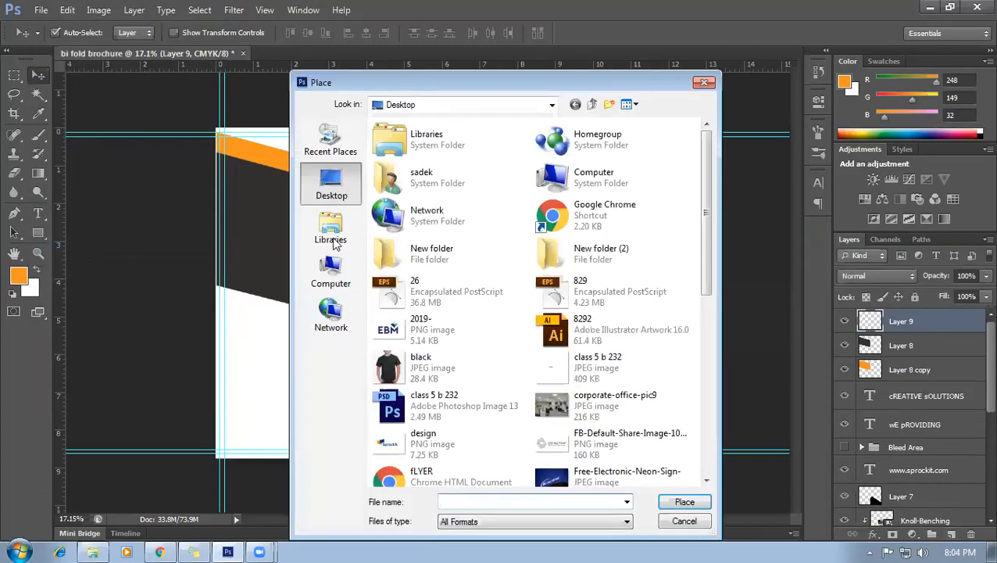
pyautogui.scroll(-1, 705, 251)
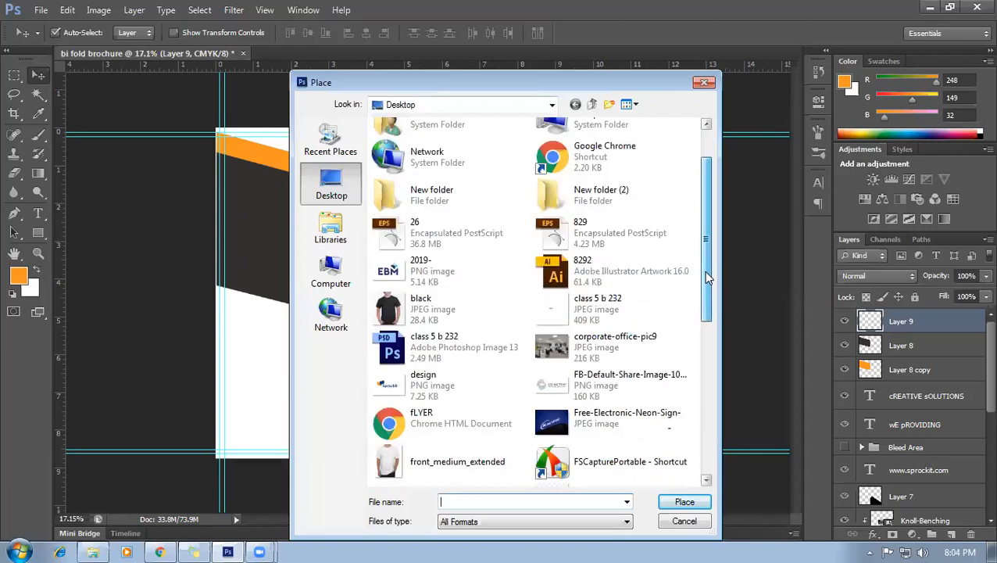
pyautogui.click(574, 351)
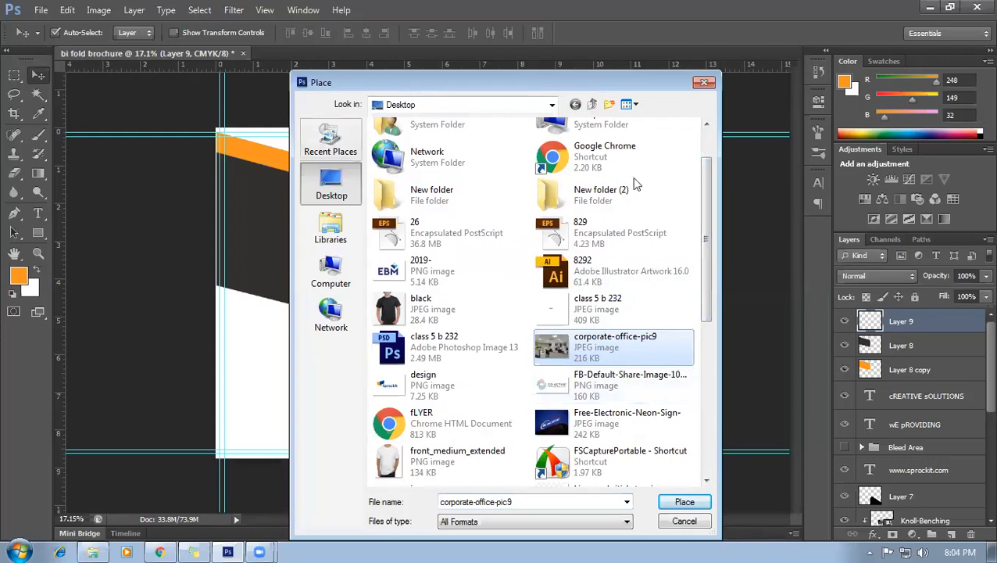
pyautogui.scroll(-1, 707, 309)
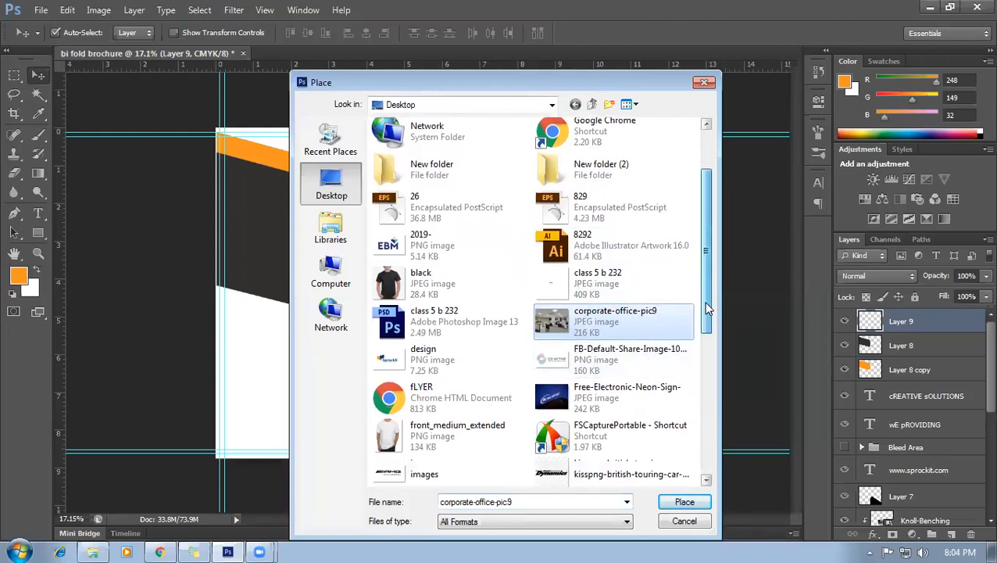
pyautogui.click(684, 501)
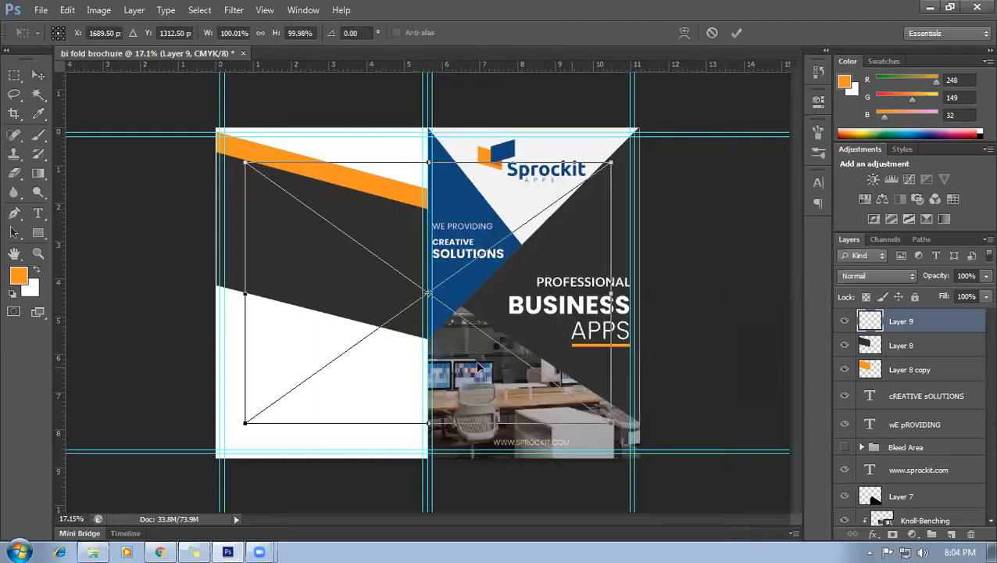
# Position the placed photo over the left panel, commit it, and clip it to Layer 8.
pyautogui.moveTo(356, 283); pyautogui.dragTo(333, 274)
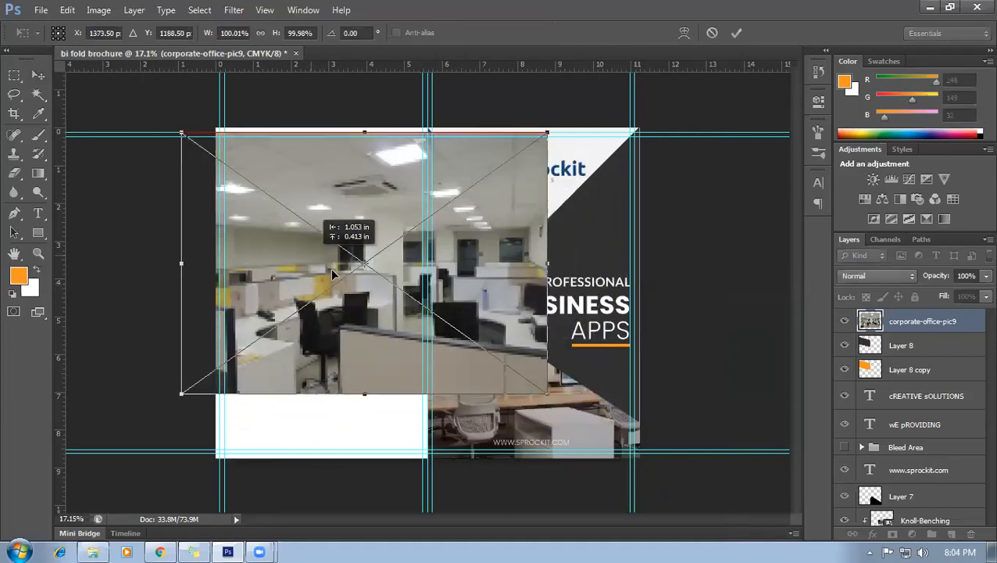
pyautogui.press('Return')
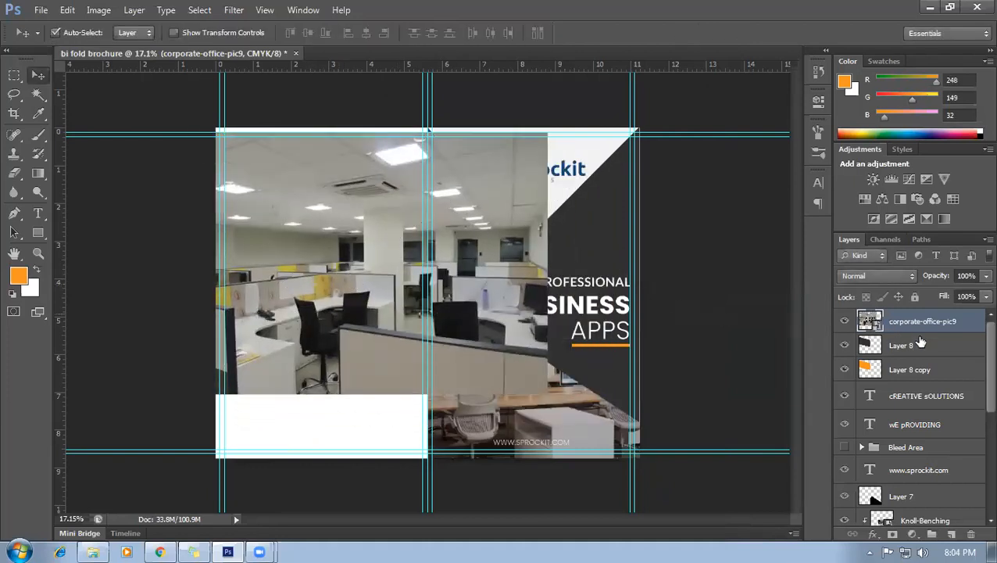
pyautogui.rightClick(959, 326)
pyautogui.click(855, 250)
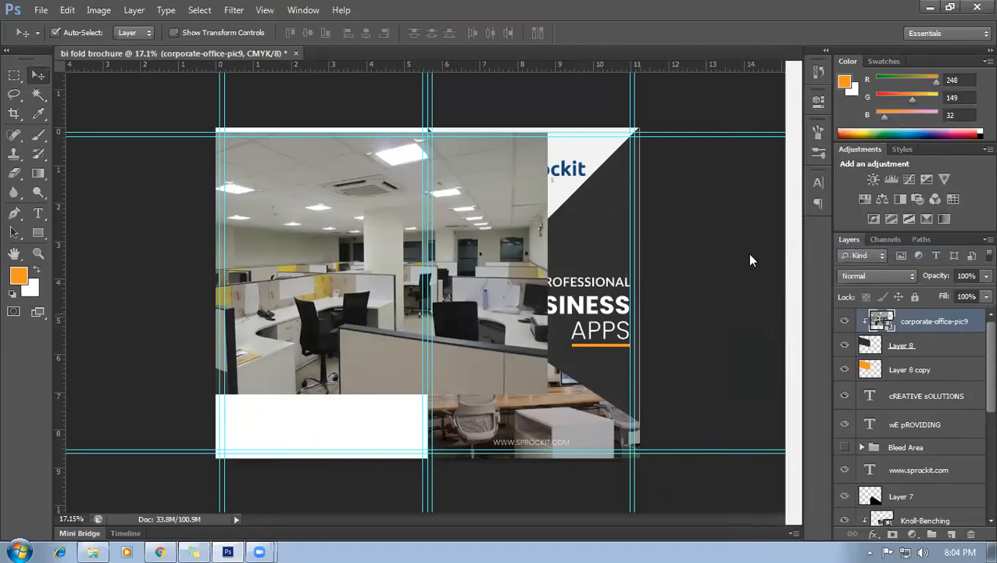
# Shift the office photo within the diagonal band until it fits beneath the orange stripe.
pyautogui.moveTo(345, 284); pyautogui.dragTo(310, 296)
pyautogui.click(702, 303)
pyautogui.scroll(2, 310, 347)
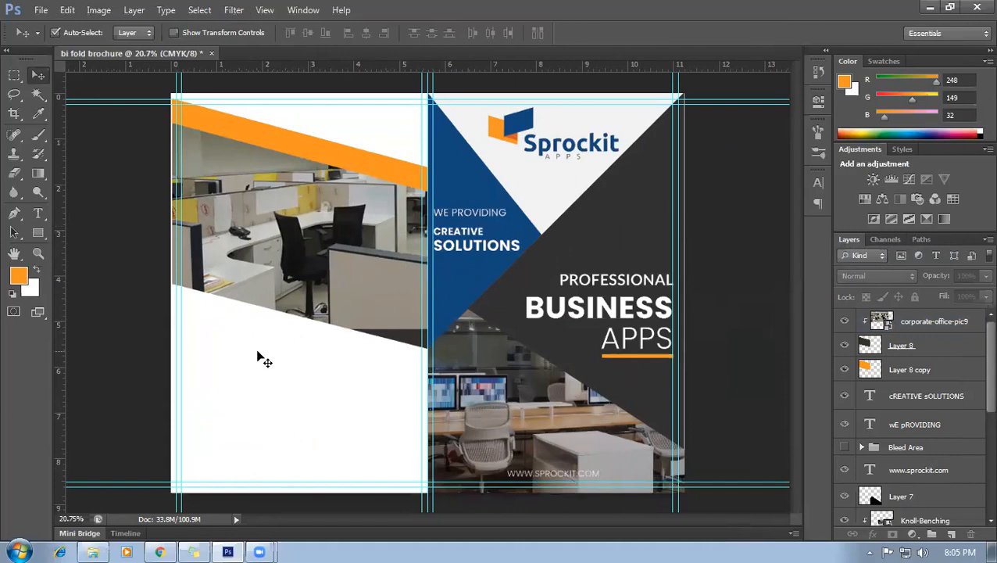
pyautogui.moveTo(330, 247); pyautogui.dragTo(285, 245)
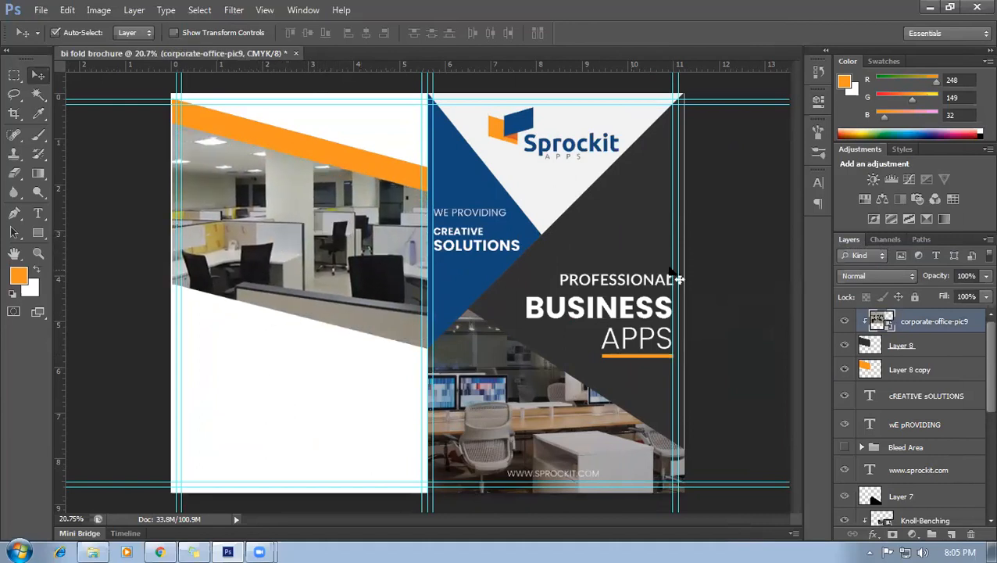
pyautogui.click(708, 263)
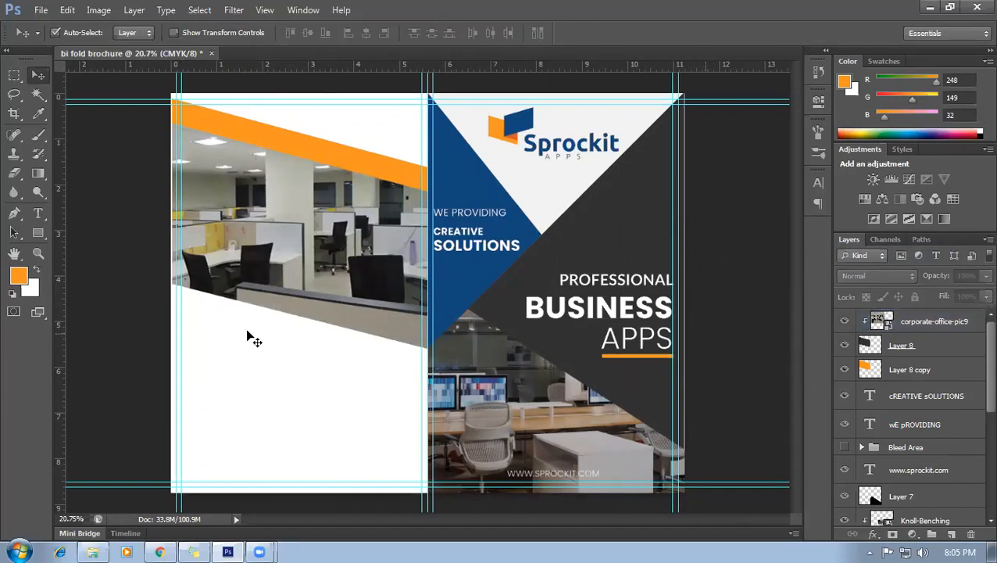
pyautogui.scroll(-1, 257, 314)
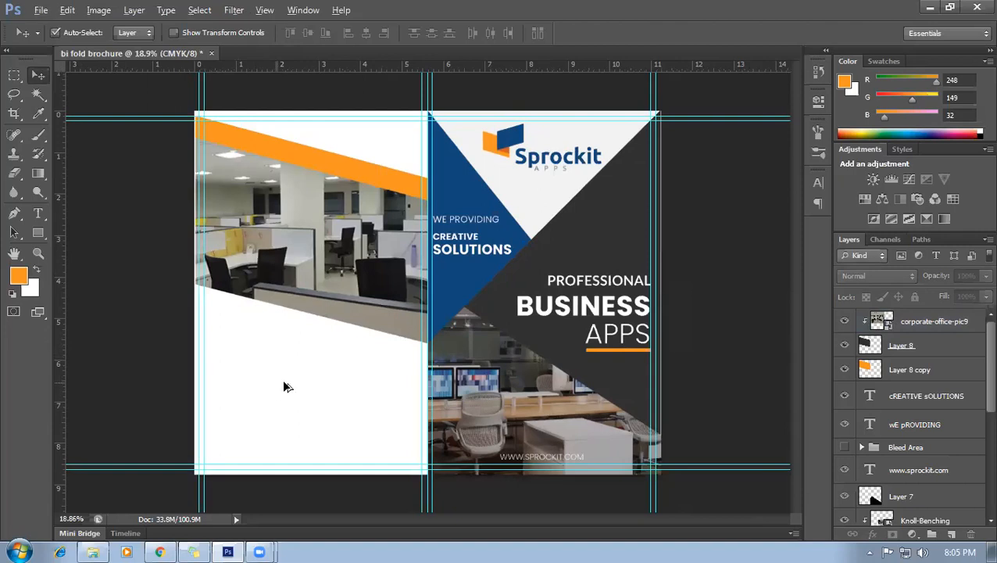
pyautogui.scroll(-3, 283, 385)
pyautogui.click(14, 213)
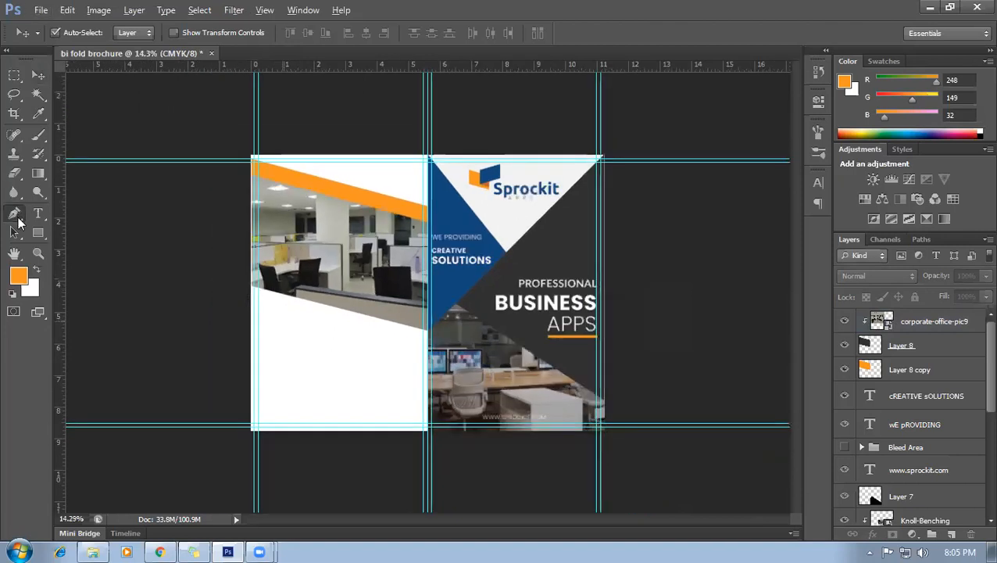
# Add a new layer and extend the Pen path to the left panel's bottom-left corner.
pyautogui.click(951, 534)
pyautogui.scroll(1, 329, 332)
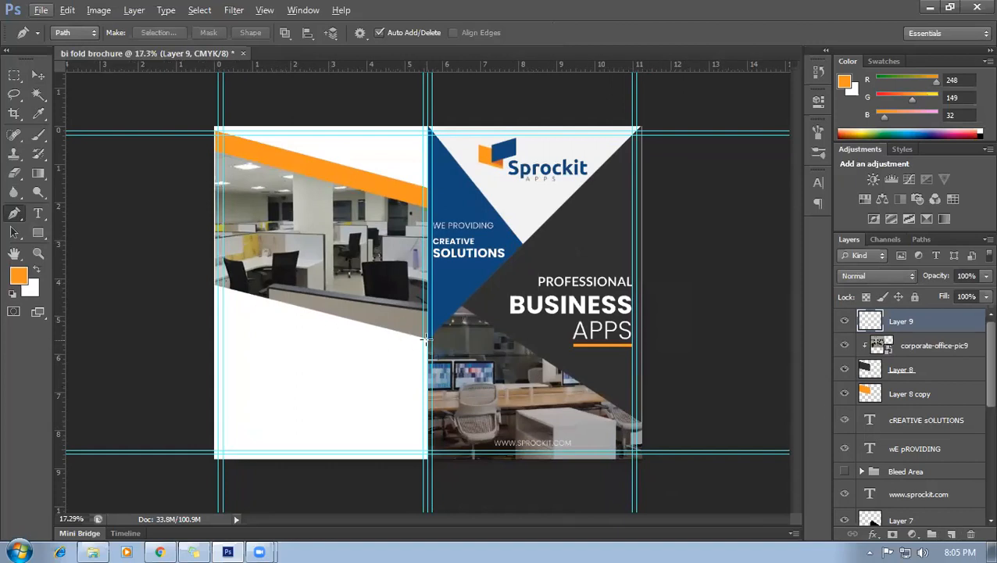
pyautogui.scroll(1, 422, 345)
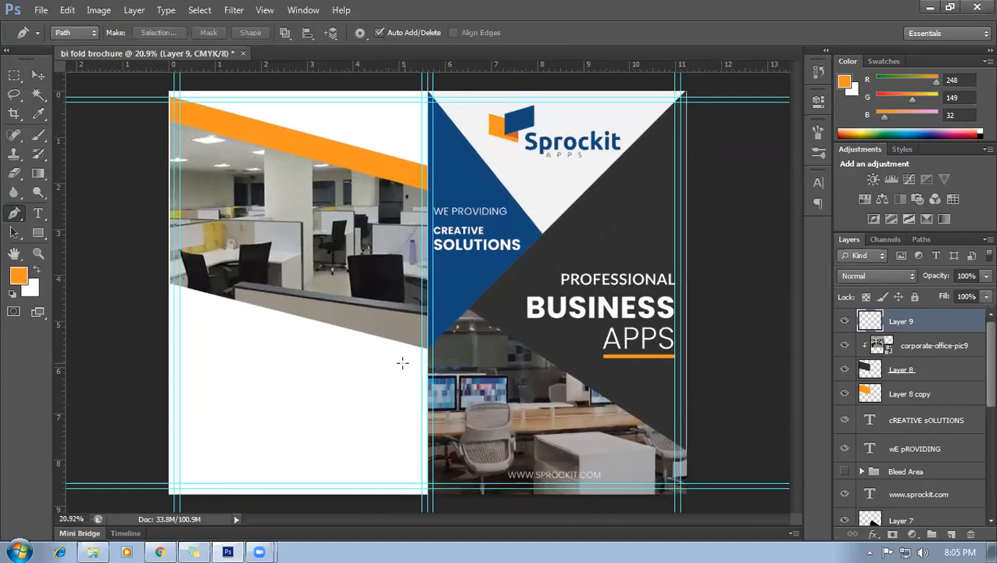
pyautogui.scroll(-1, 419, 347)
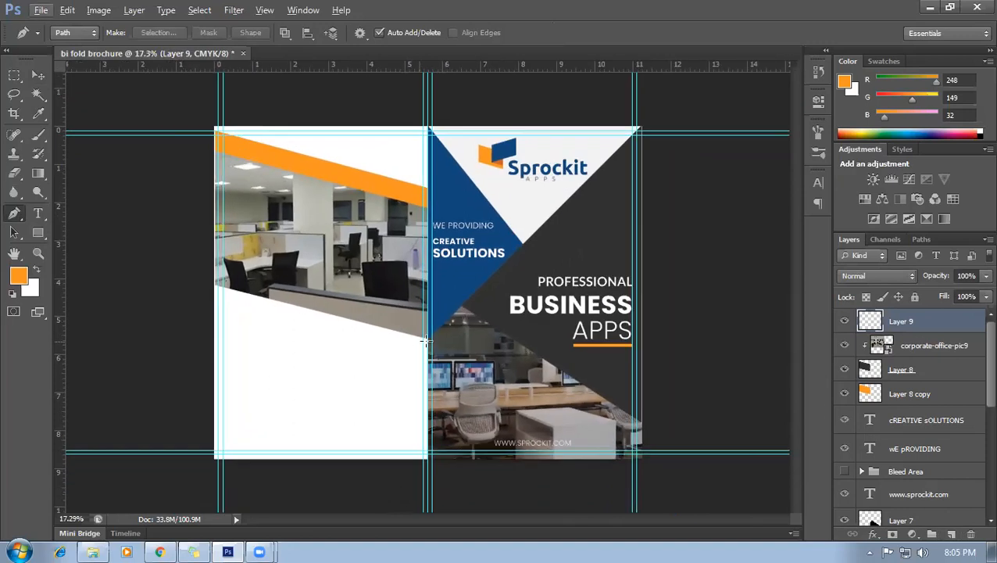
pyautogui.scroll(3, 427, 338)
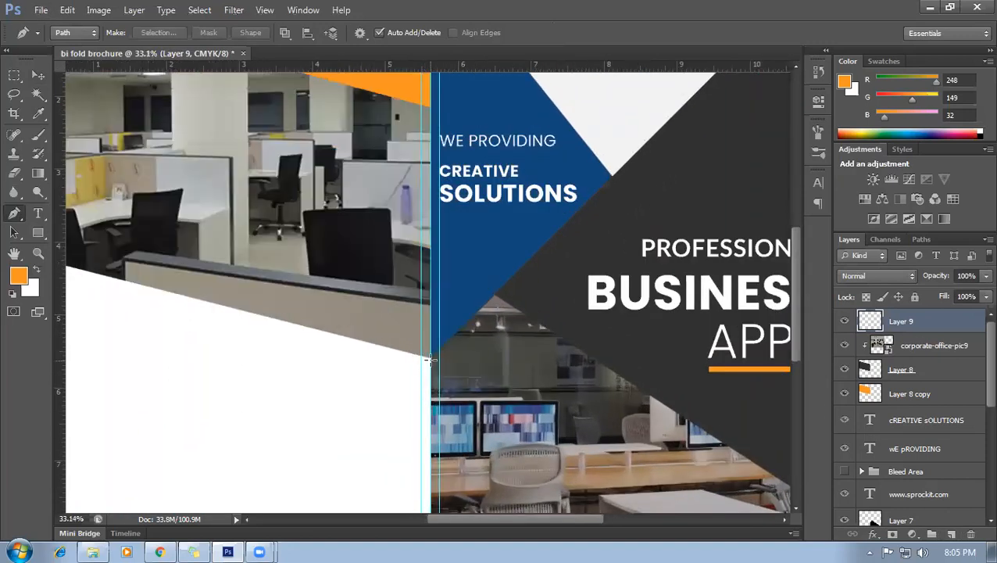
pyautogui.scroll(-3, 422, 415)
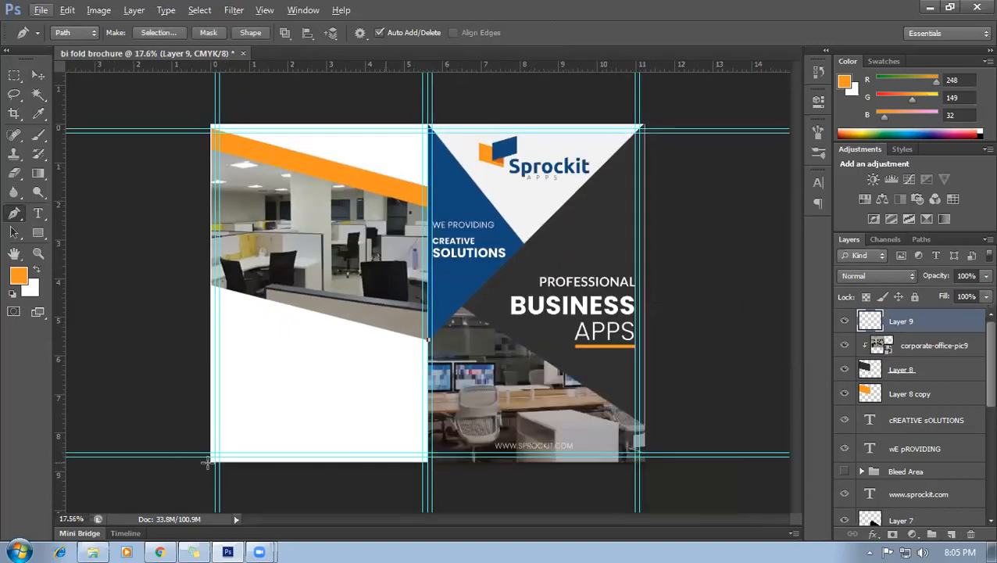
pyautogui.click(215, 457)
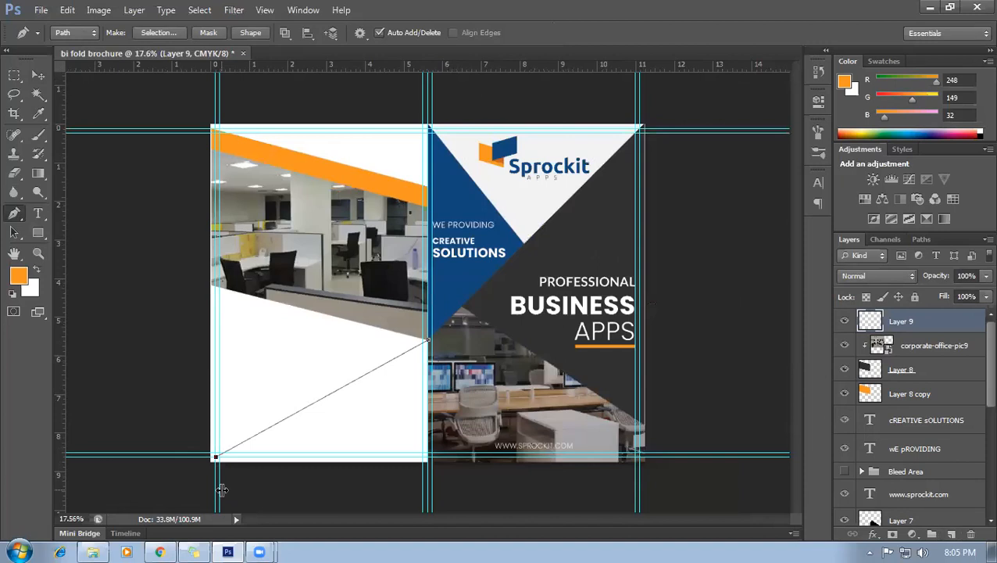
pyautogui.scroll(3, 234, 438)
pyautogui.scroll(-3, 179, 437)
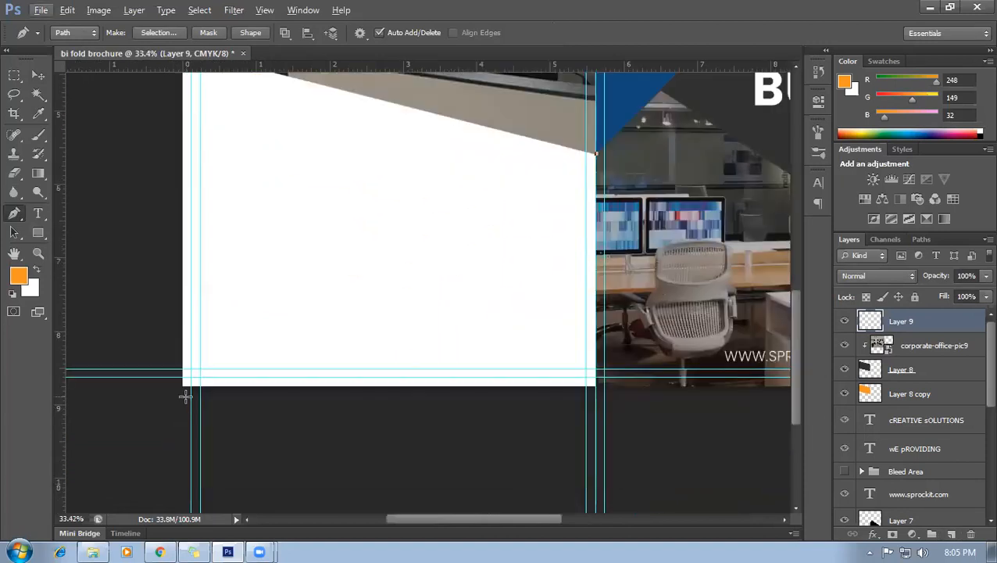
pyautogui.click(183, 385)
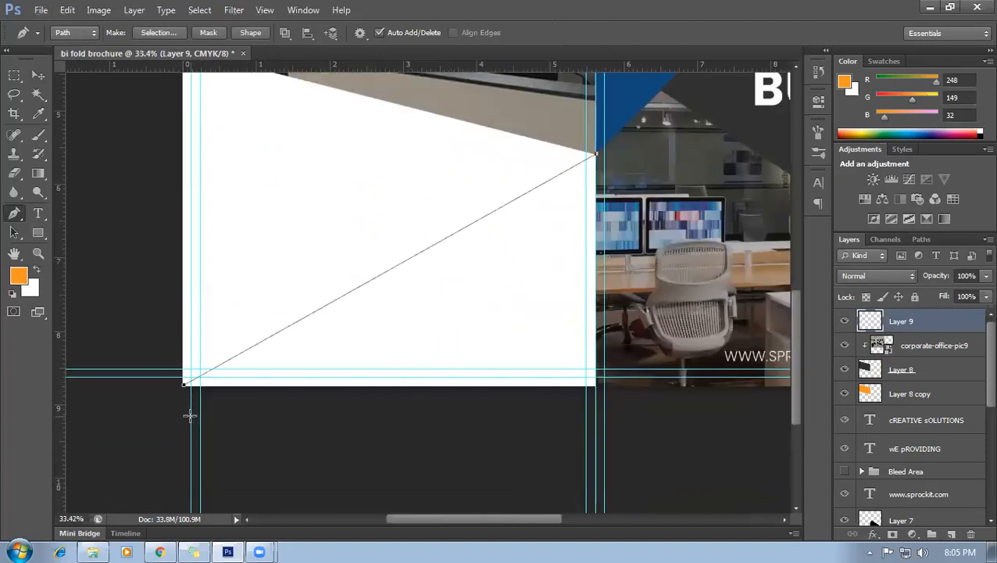
pyautogui.scroll(-2, 185, 391)
pyautogui.scroll(-3, 196, 438)
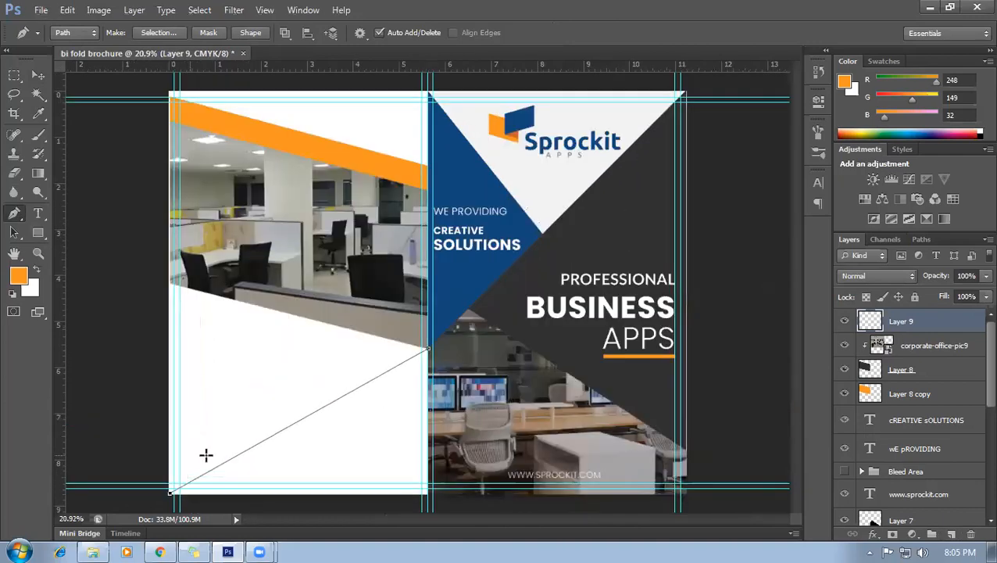
pyautogui.scroll(3, 213, 301)
pyautogui.scroll(2, 205, 283)
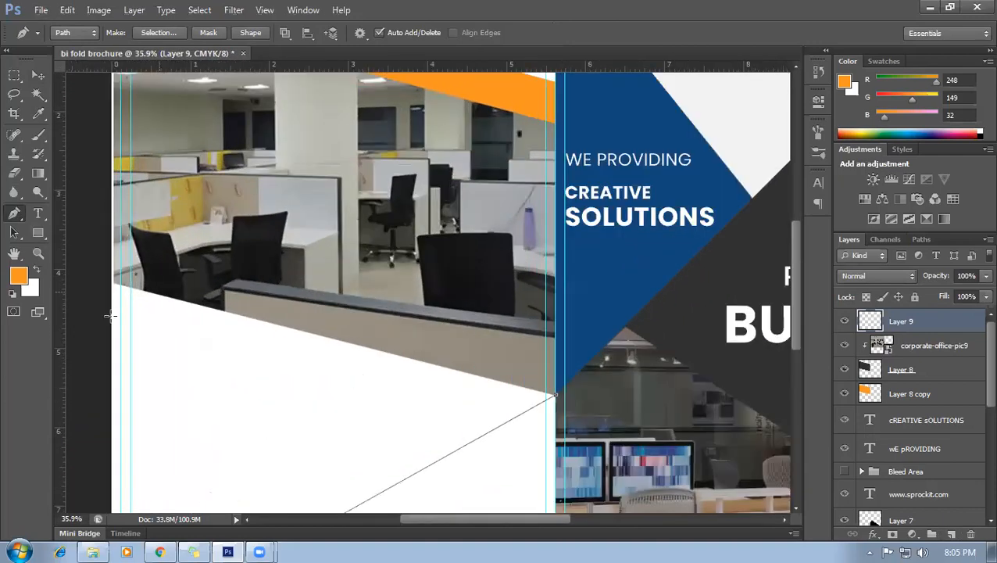
pyautogui.scroll(2, 114, 290)
pyautogui.scroll(2, 112, 290)
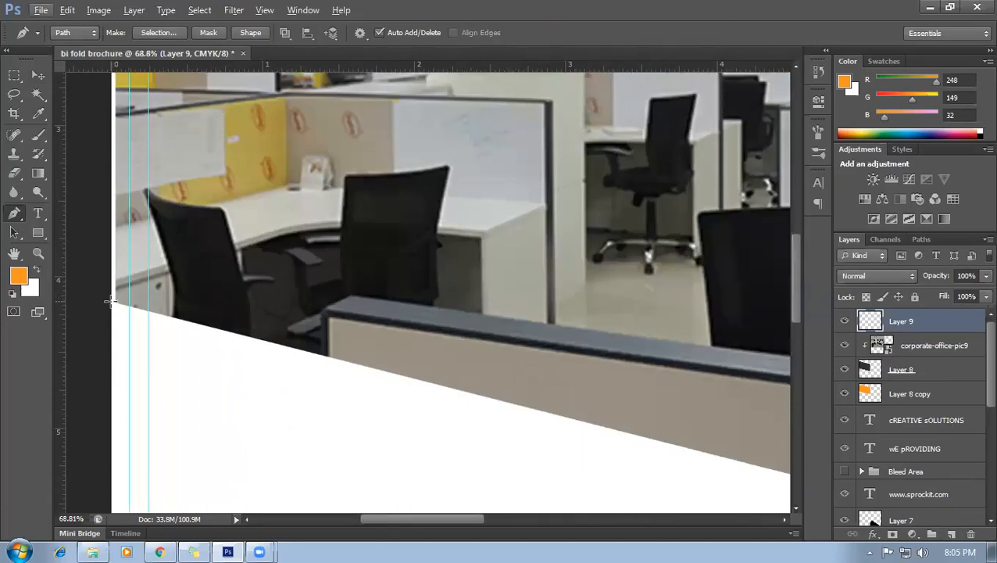
pyautogui.scroll(-2, 232, 374)
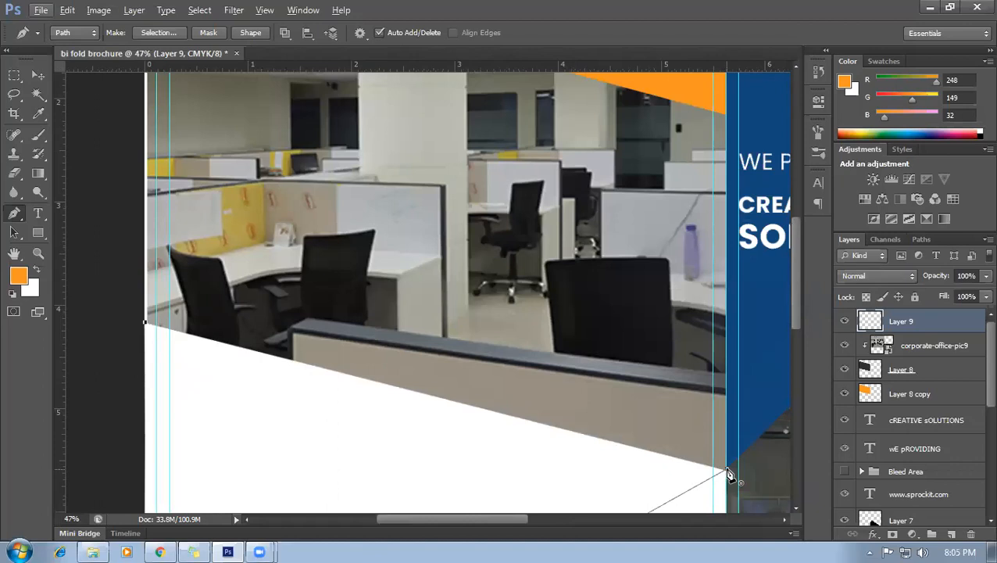
pyautogui.scroll(-5, 403, 453)
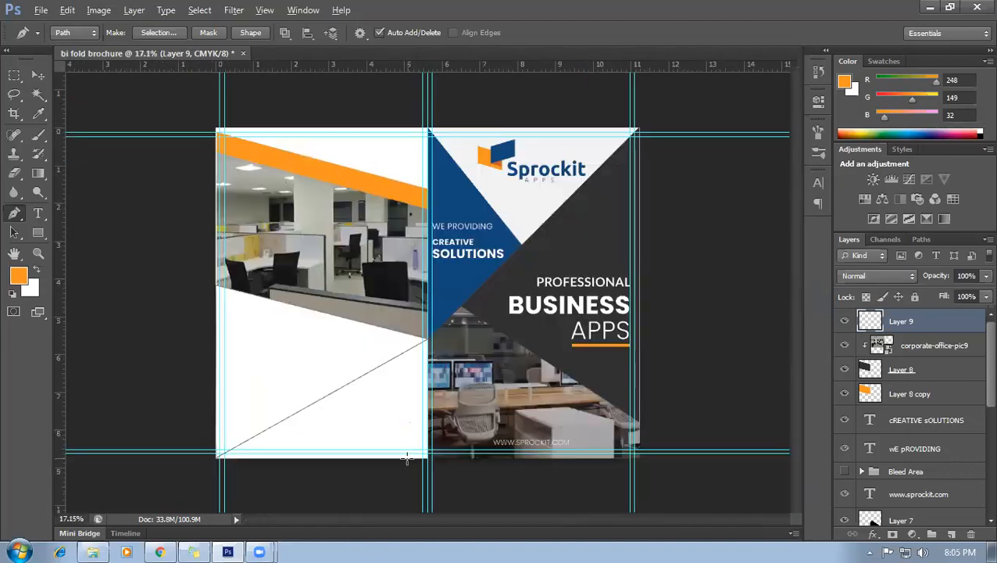
# Load the path as a selection and fill it with the cover's sampled dark grey.
pyautogui.hotkey('ctrl', 'Return')
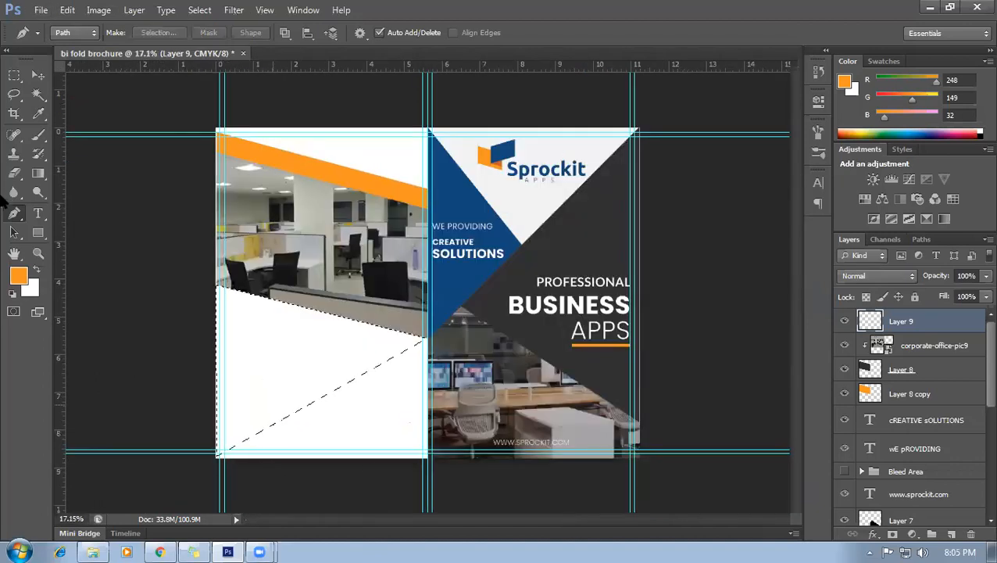
pyautogui.click(39, 113)
pyautogui.click(598, 233)
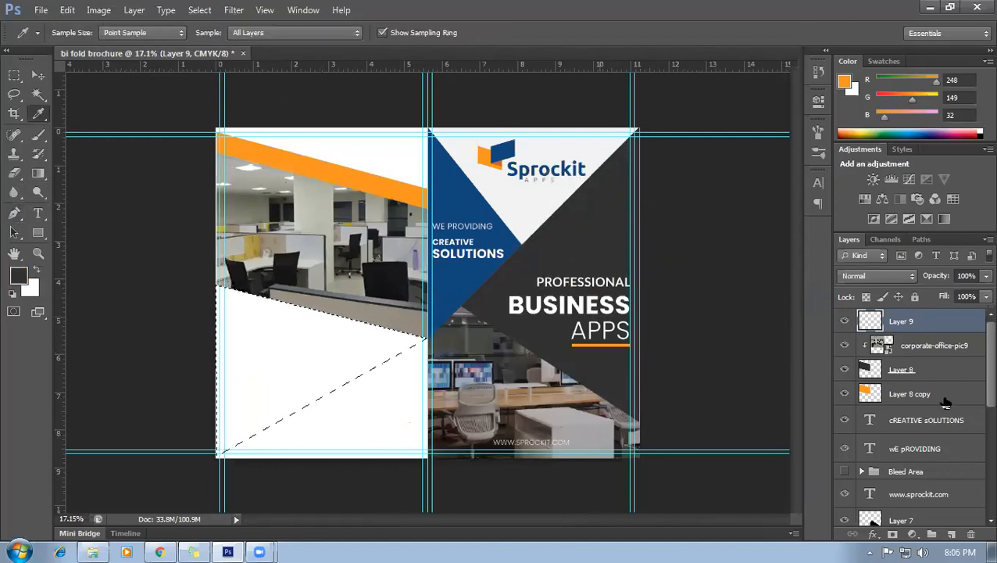
pyautogui.hotkey('alt', 'BackSpace')
pyautogui.hotkey('ctrl', 'd')
pyautogui.scroll(-2, 551, 364)
pyautogui.scroll(2, 551, 322)
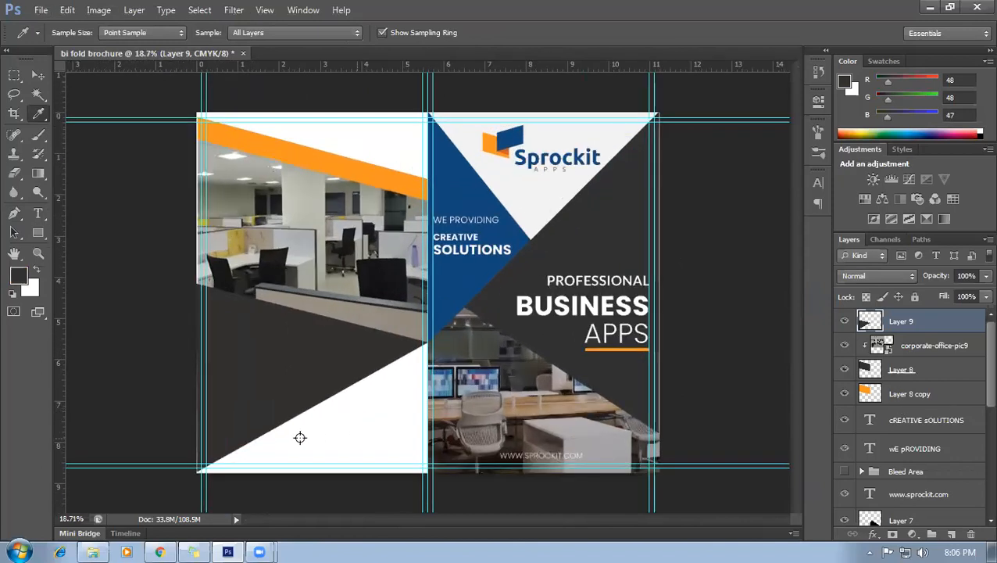
pyautogui.scroll(-2, 295, 427)
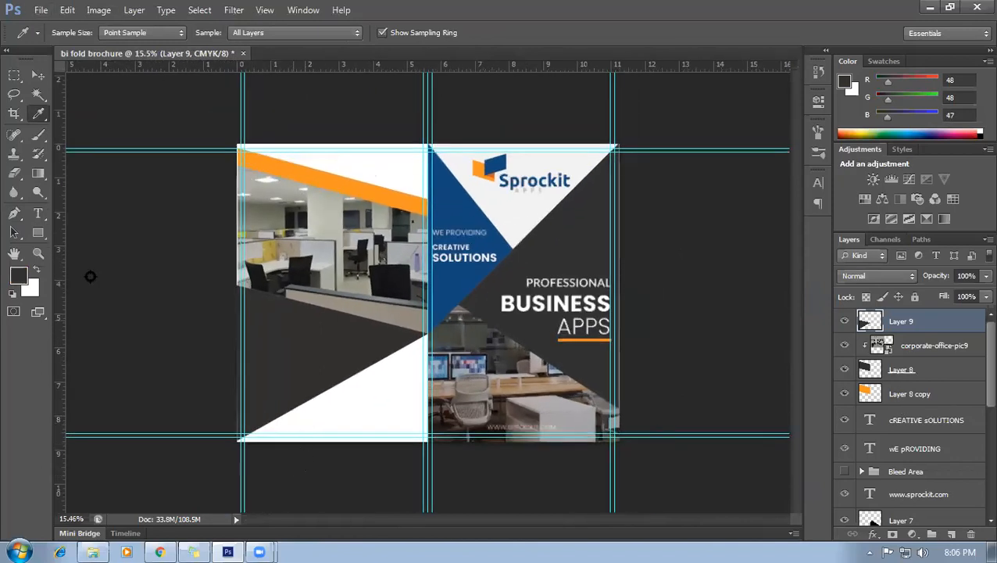
# Add a new empty layer and nudge the dark triangle slightly to the right.
pyautogui.click(14, 213)
pyautogui.click(951, 534)
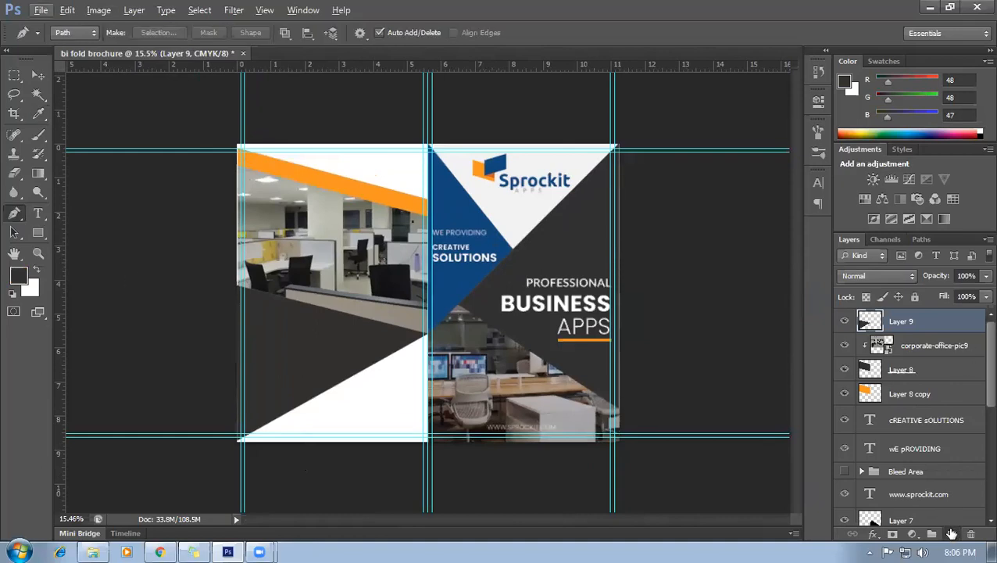
pyautogui.scroll(1, 426, 305)
pyautogui.scroll(-2, 379, 415)
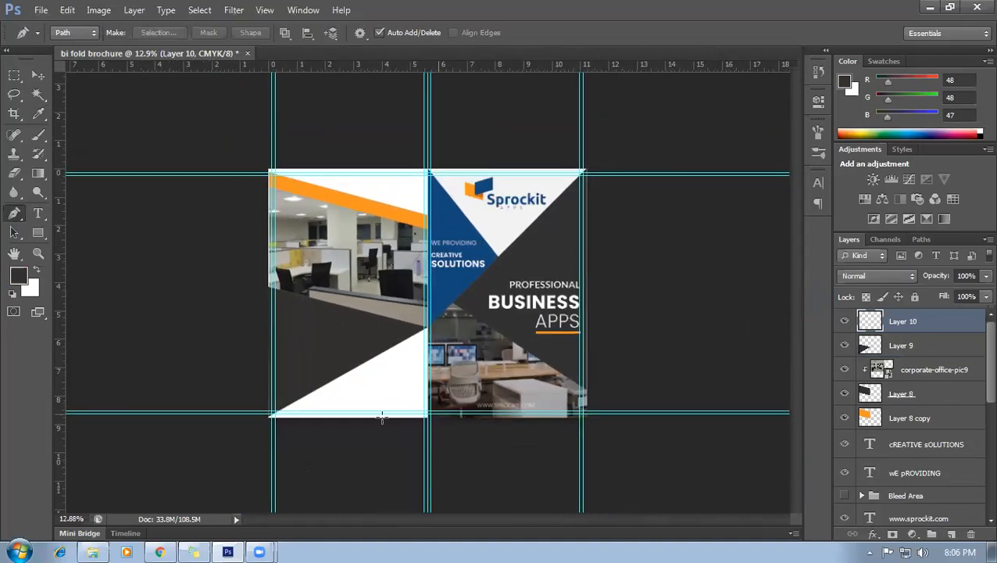
pyautogui.scroll(3, 378, 414)
pyautogui.scroll(3, 436, 372)
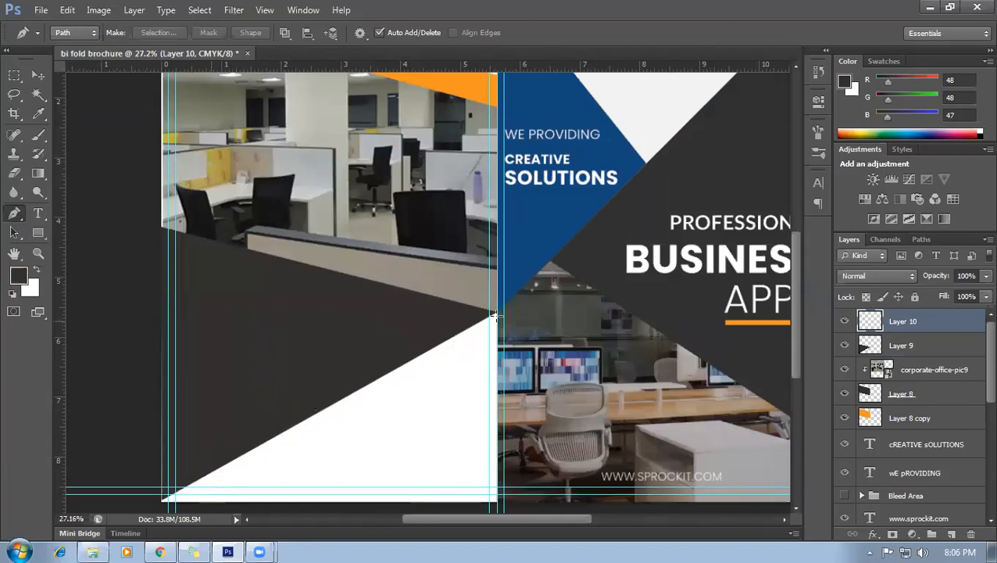
pyautogui.scroll(5, 494, 316)
pyautogui.scroll(3, 500, 311)
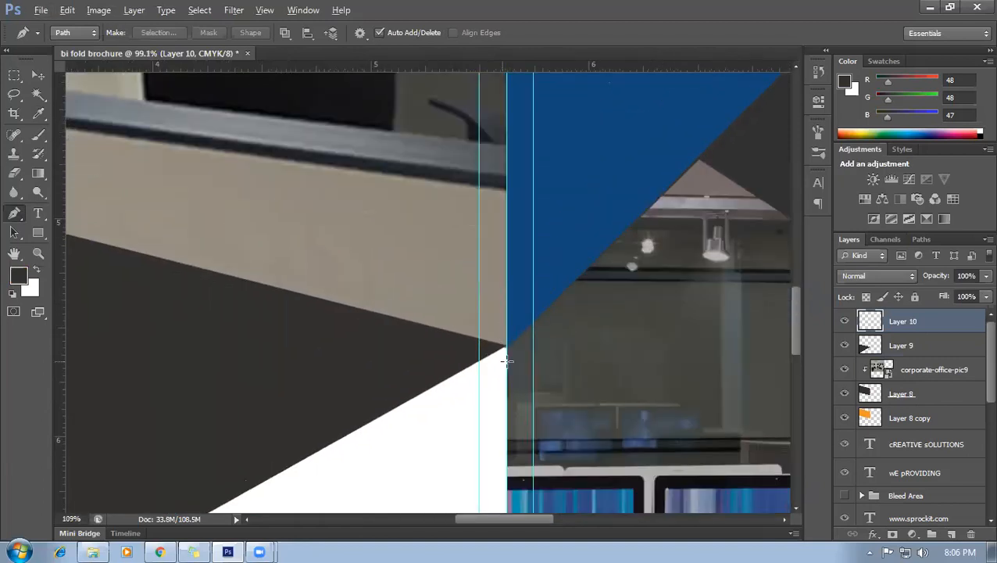
pyautogui.scroll(3, 507, 361)
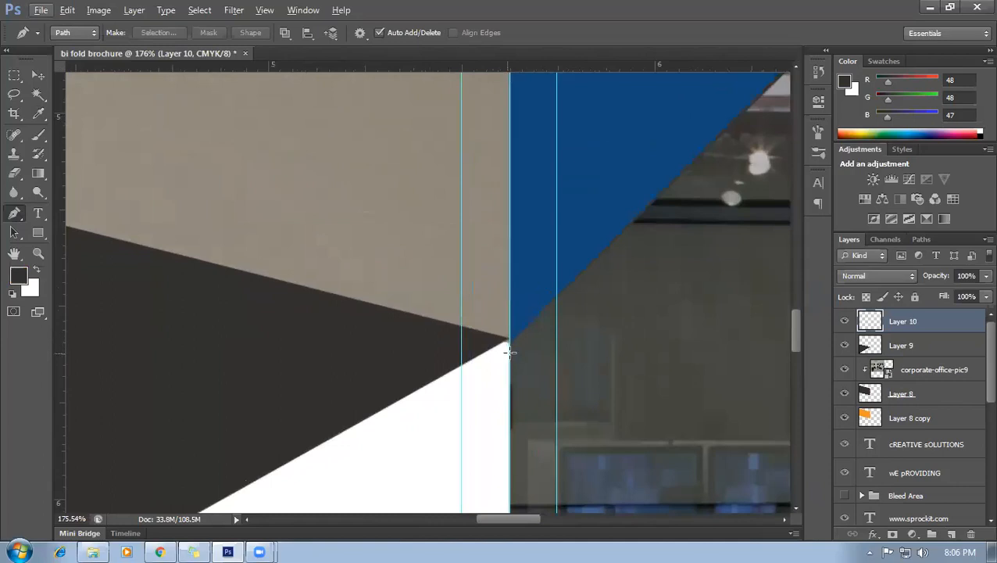
pyautogui.click(38, 75)
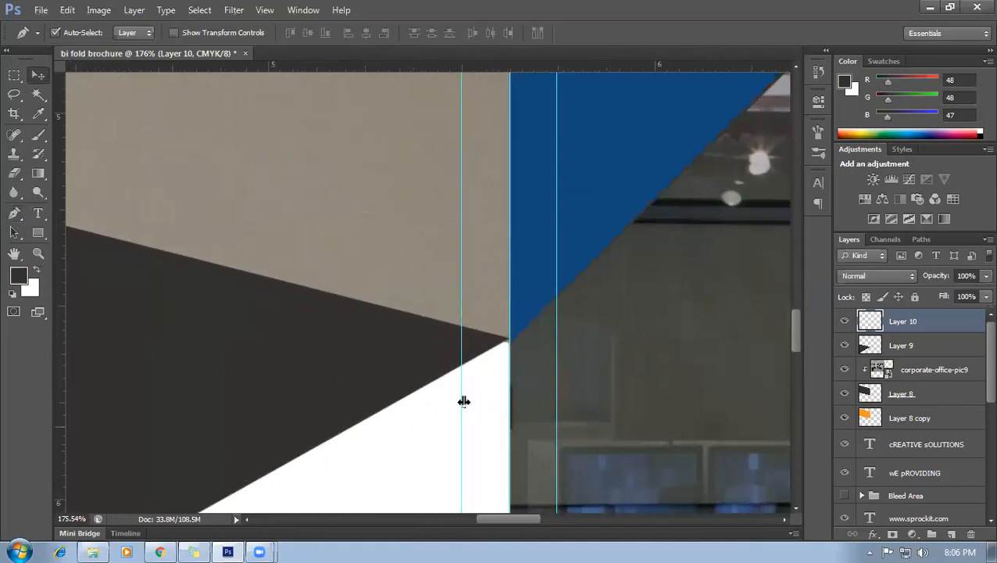
pyautogui.click(427, 381)
pyautogui.moveTo(424, 382); pyautogui.dragTo(463, 383)
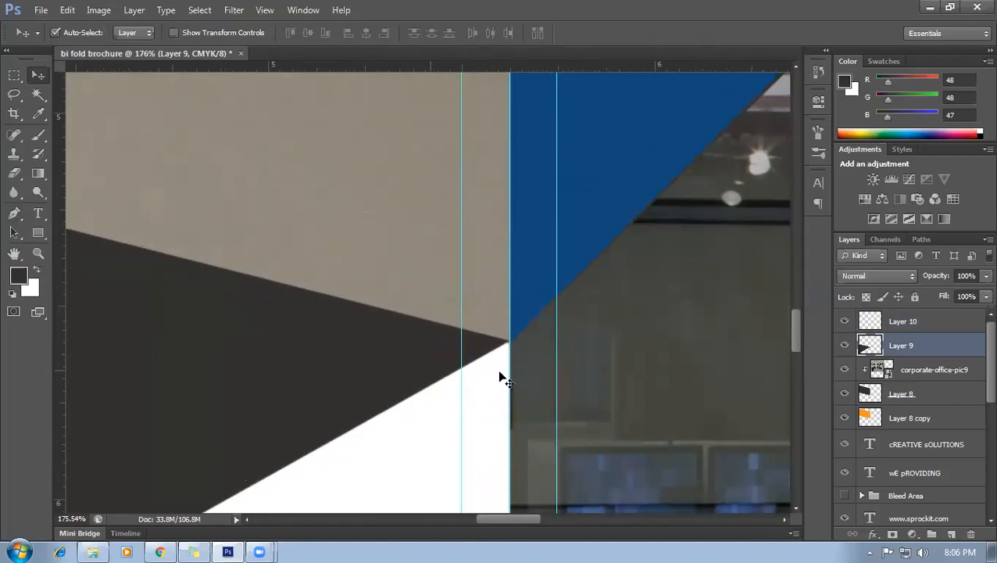
# On Layer 10, trace the white bottom triangle with the Pen tool and convert it to a selection.
pyautogui.click(14, 213)
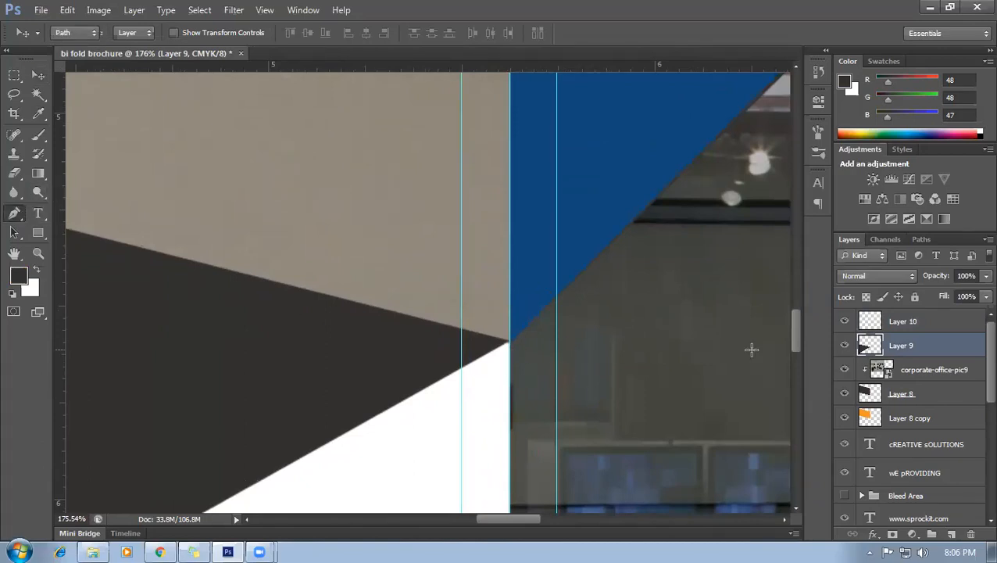
pyautogui.click(896, 327)
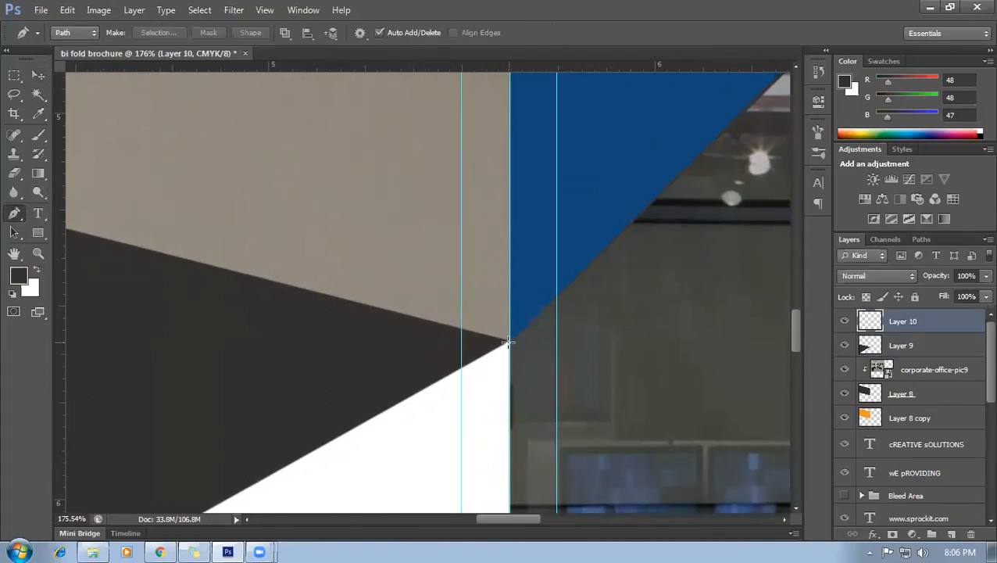
pyautogui.scroll(3, 493, 398)
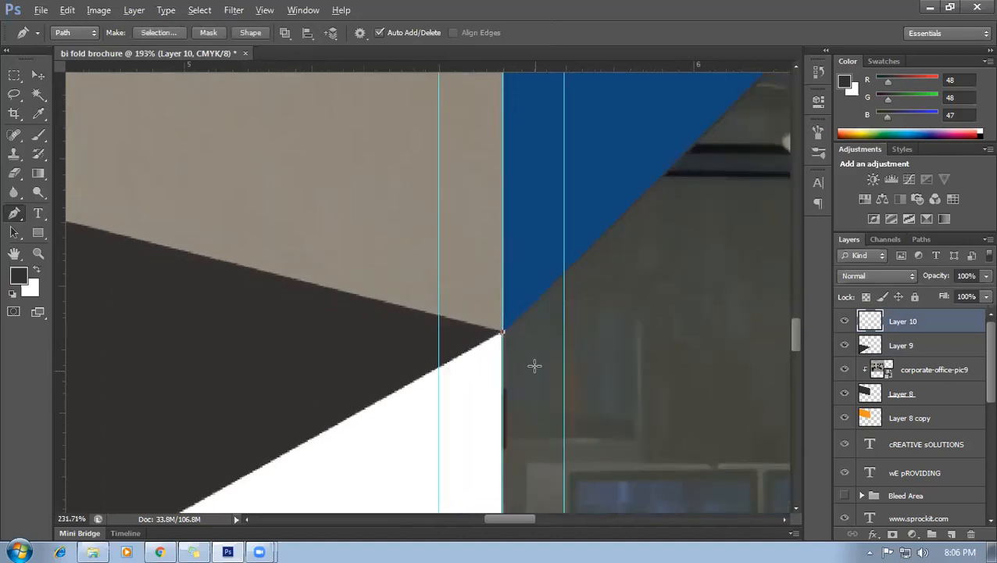
pyautogui.scroll(-2, 499, 369)
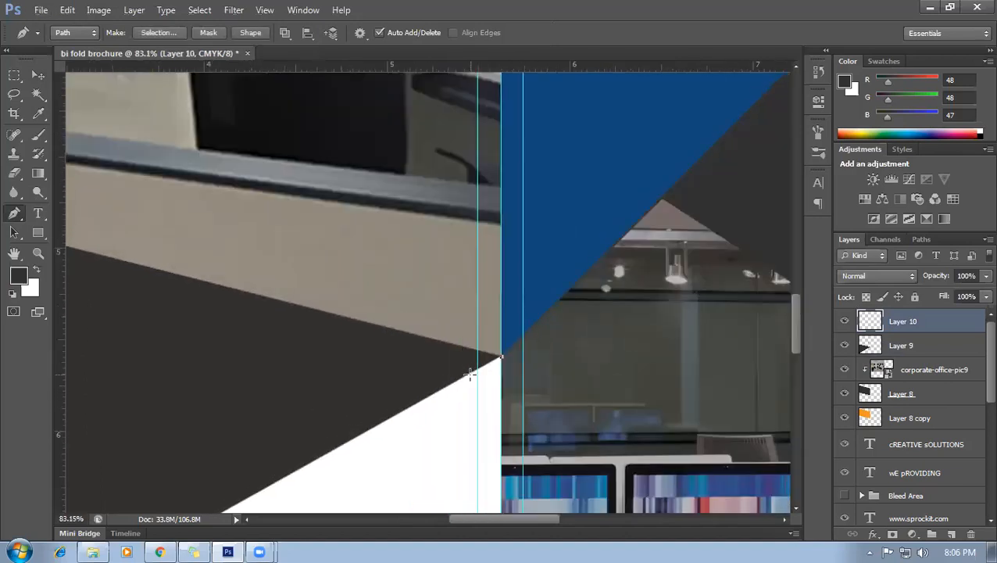
pyautogui.scroll(-2, 406, 340)
pyautogui.moveTo(364, 322); pyautogui.dragTo(453, 137)
pyautogui.moveTo(317, 213); pyautogui.dragTo(448, 118)
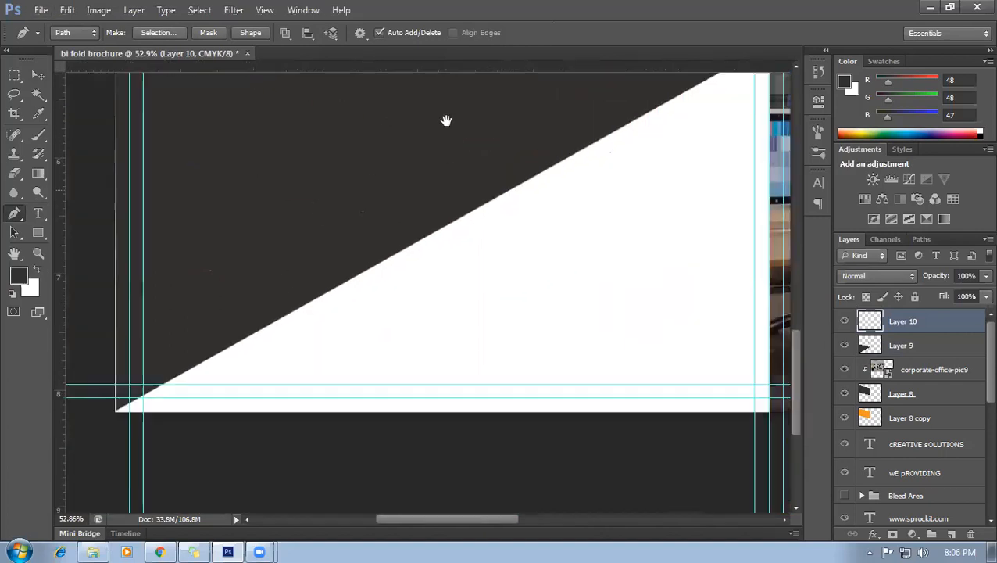
pyautogui.scroll(3, 121, 398)
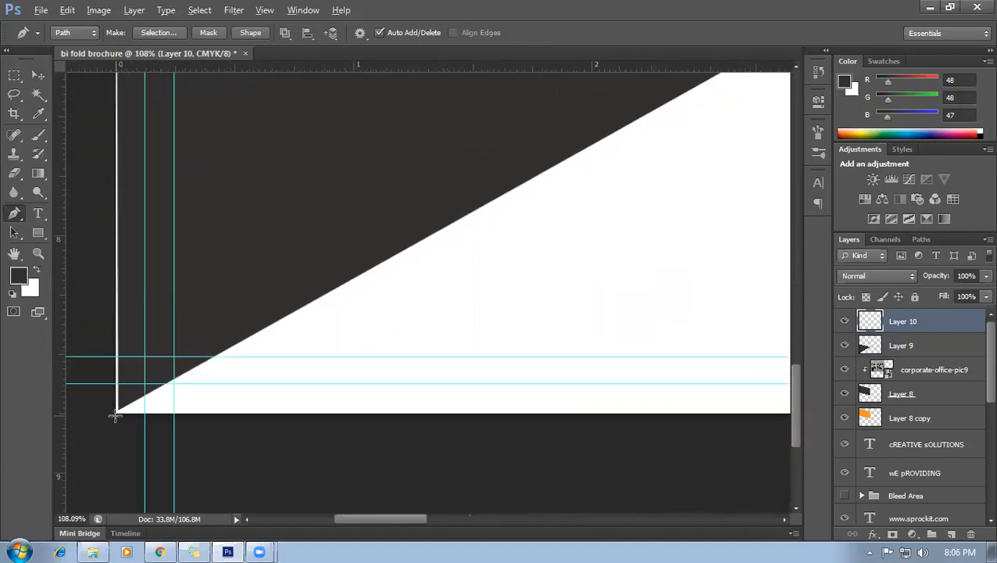
pyautogui.click(114, 409)
pyautogui.scroll(-2, 309, 425)
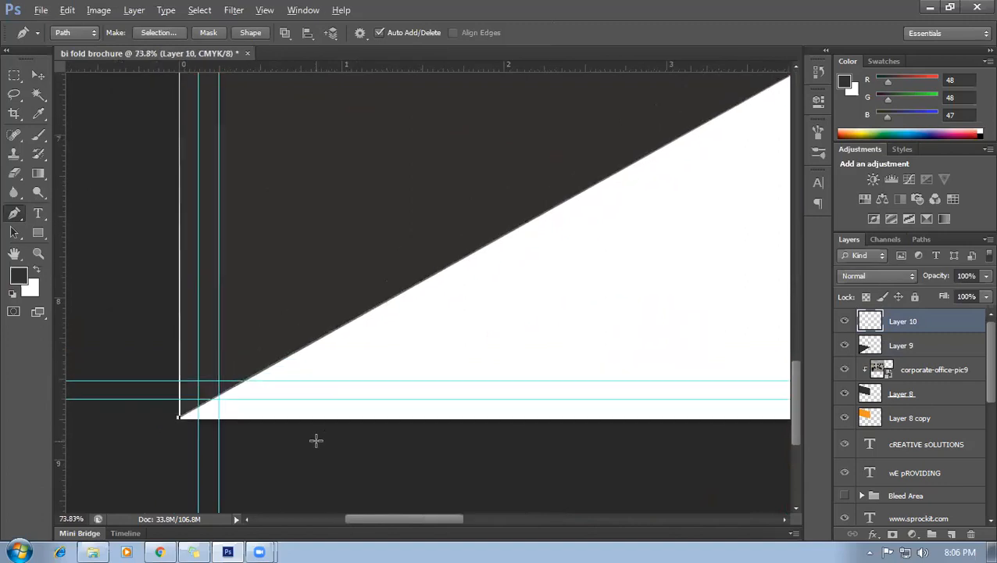
pyautogui.moveTo(614, 273); pyautogui.dragTo(329, 266)
pyautogui.scroll(-1, 728, 430)
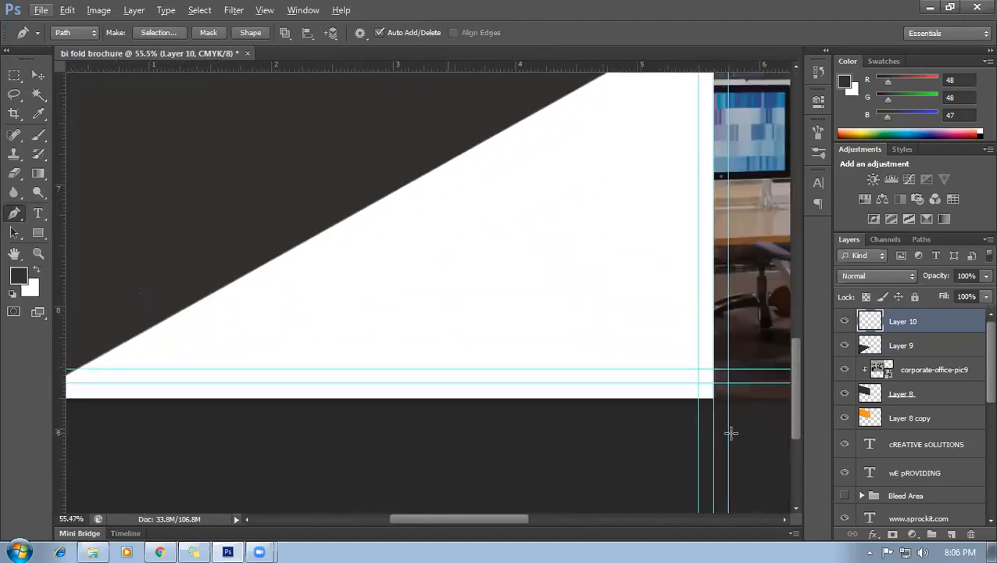
pyautogui.scroll(3, 729, 414)
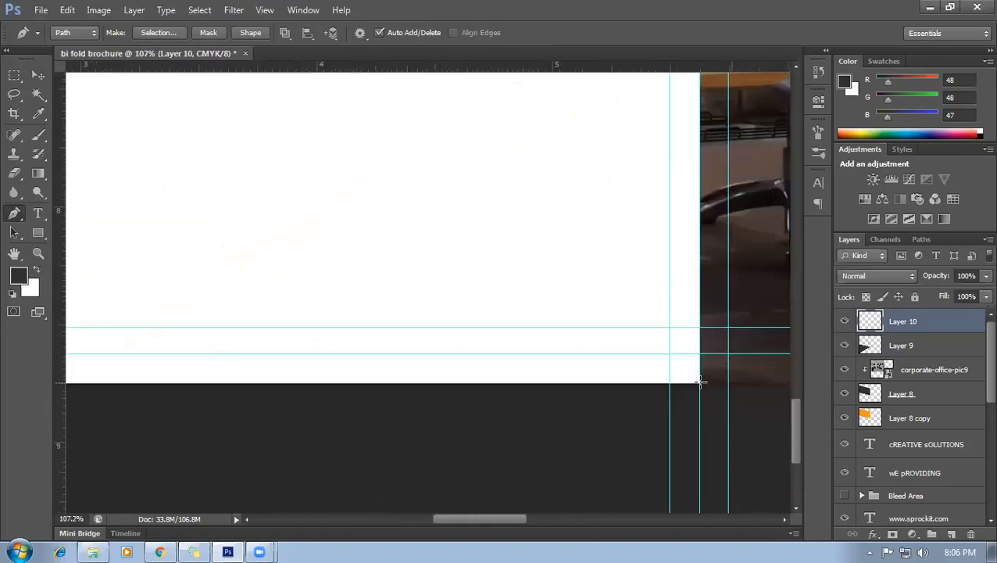
pyautogui.click(699, 380)
pyautogui.press('alt')
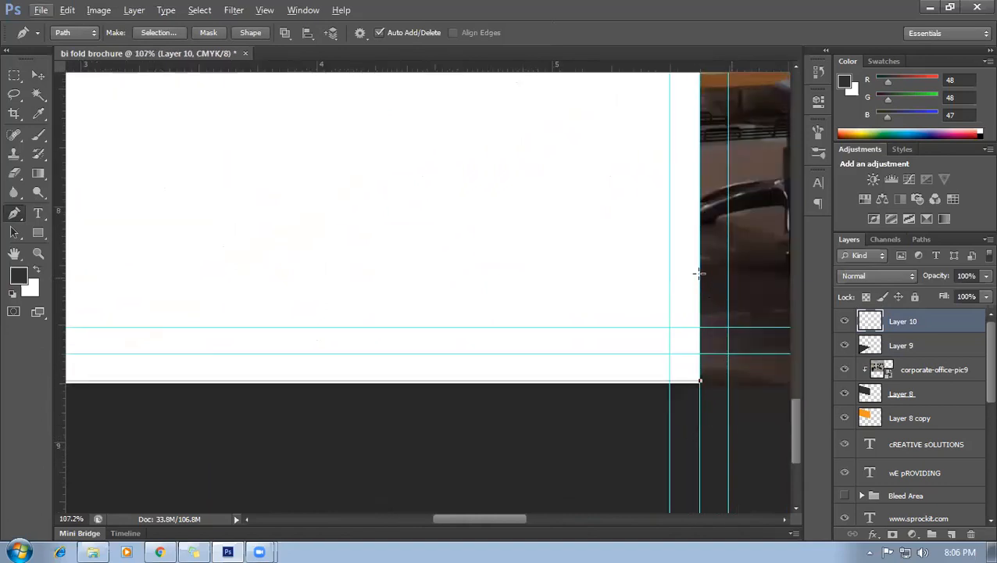
pyautogui.moveTo(661, 168); pyautogui.dragTo(612, 509)
pyautogui.moveTo(646, 236); pyautogui.dragTo(606, 458)
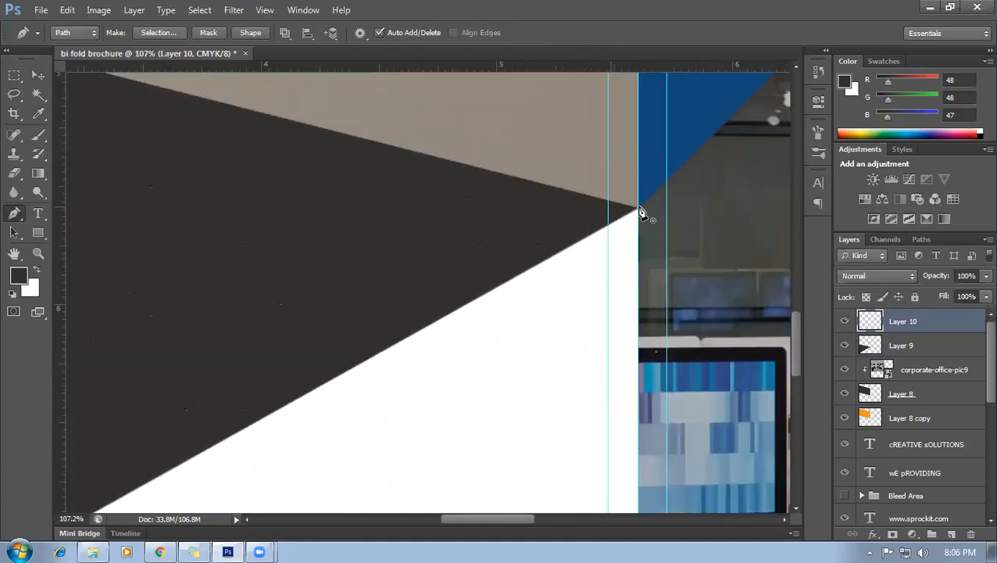
pyautogui.scroll(-8, 623, 263)
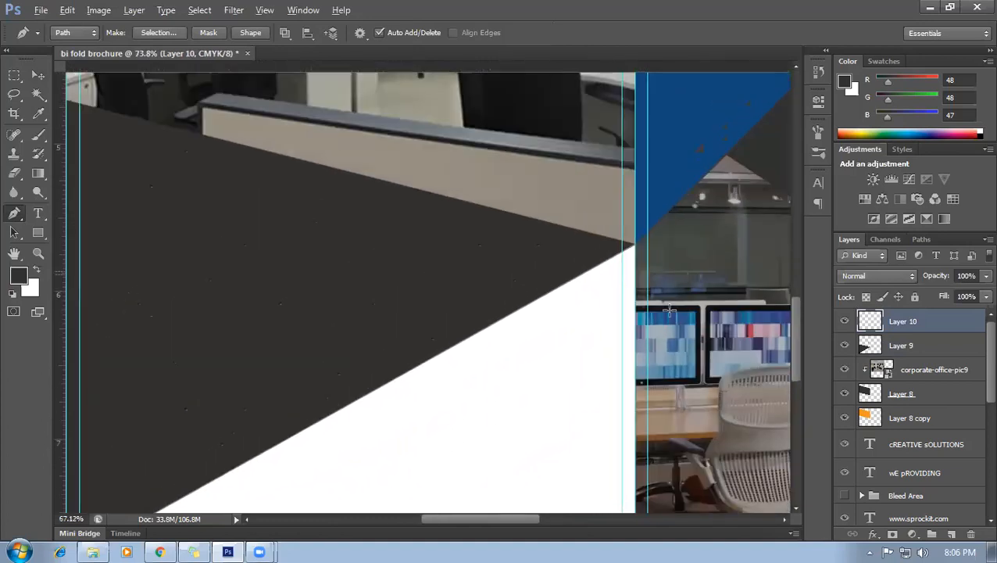
pyautogui.hotkey('ctrl', 'Return')
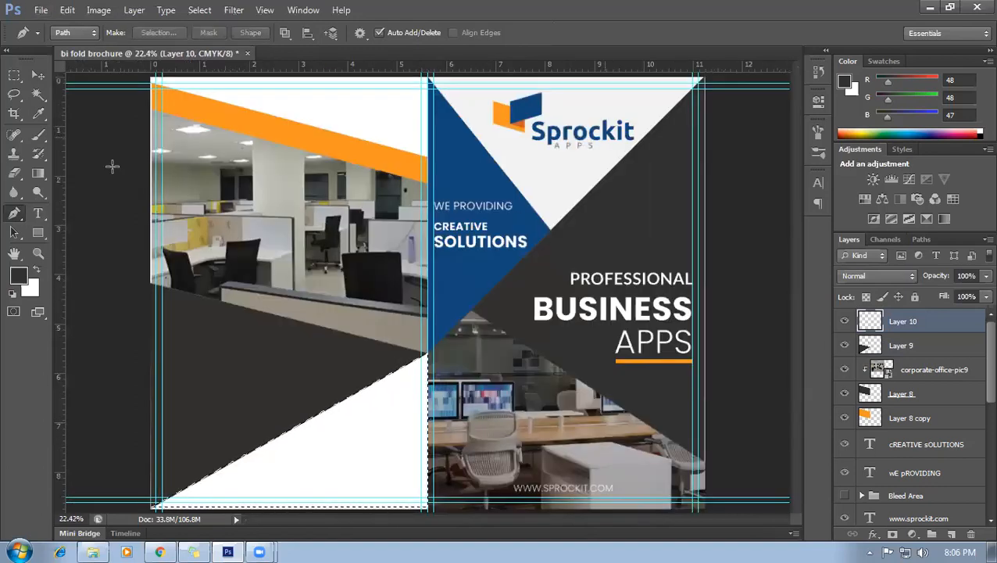
# Fill the selection with the cover's blue (R17 G71 B121), then deselect.
pyautogui.click(38, 113)
pyautogui.click(466, 168)
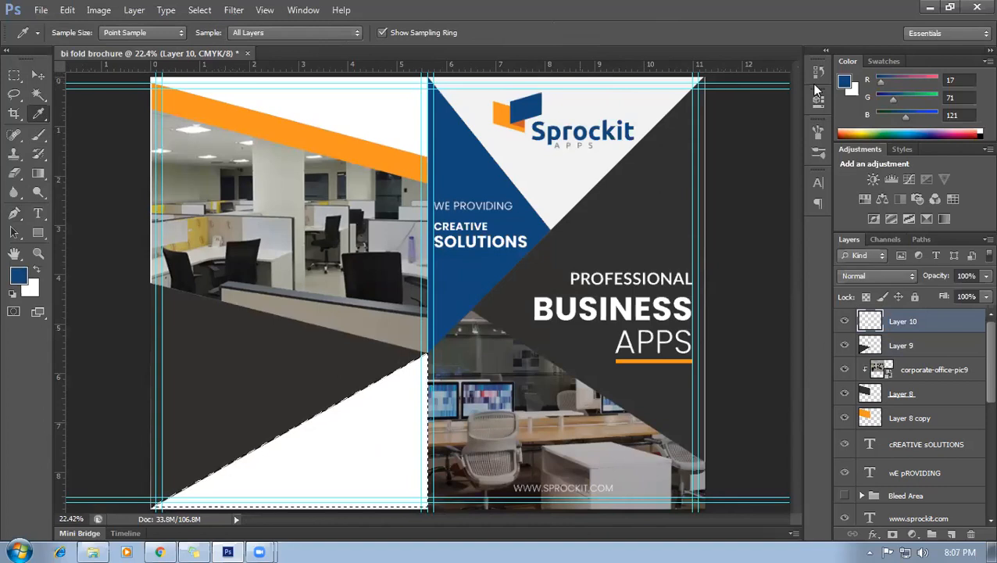
pyautogui.hotkey('alt', 'BackSpace')
pyautogui.hotkey('ctrl', 'd')
pyautogui.scroll(-2, 576, 308)
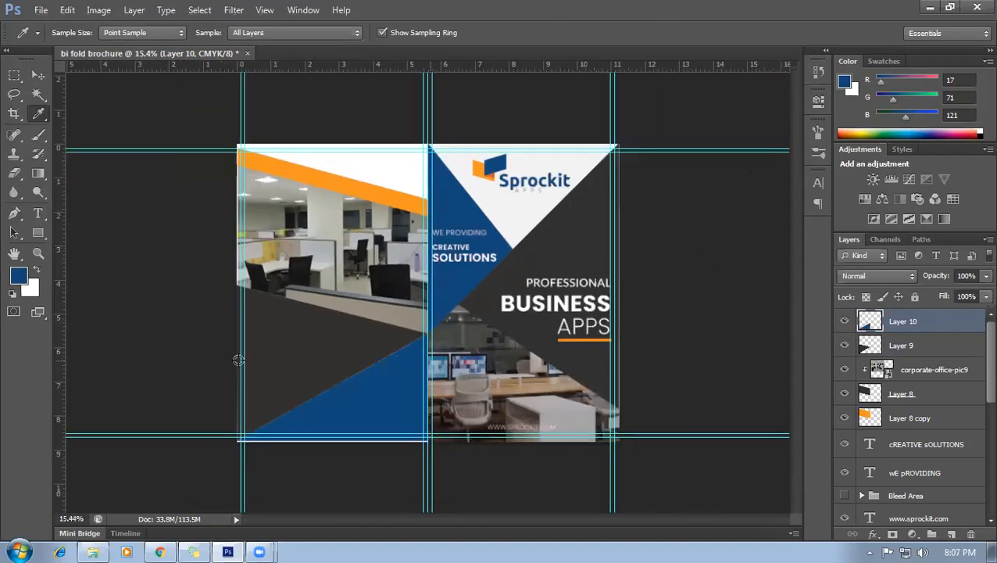
pyautogui.scroll(1, 238, 360)
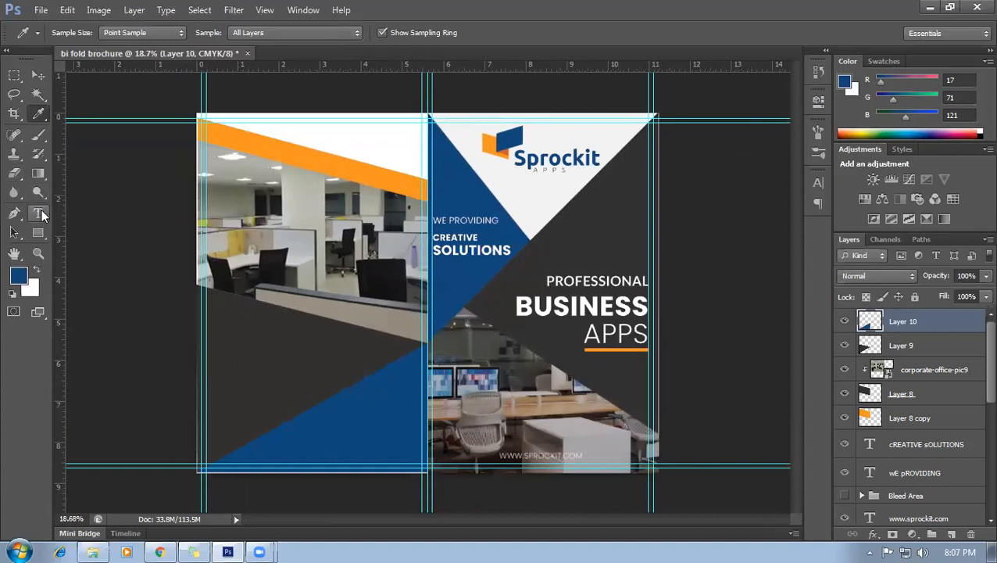
# Type ABOUT US below the office photo and colour it light grey f2f2f2.
pyautogui.click(40, 213)
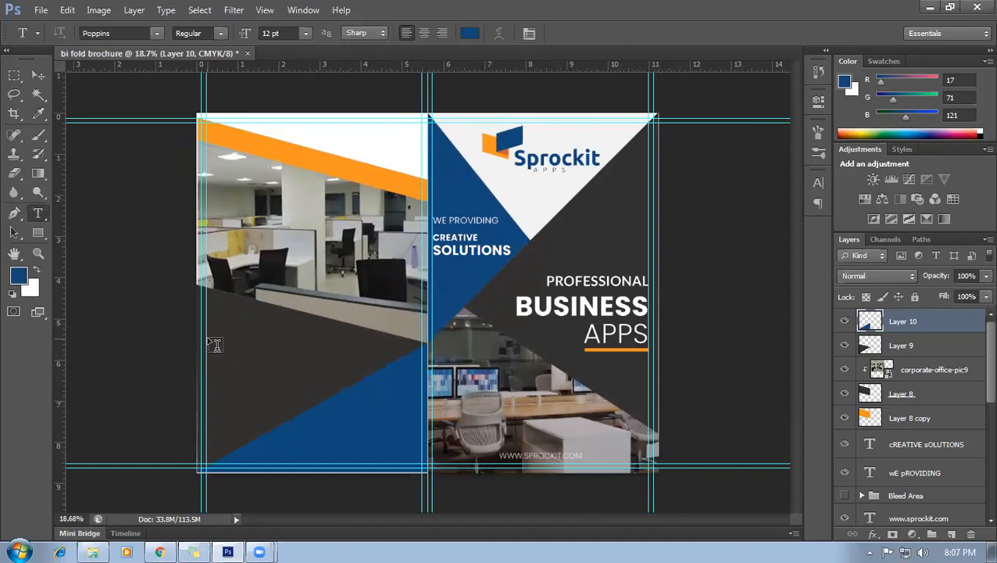
pyautogui.click(207, 338)
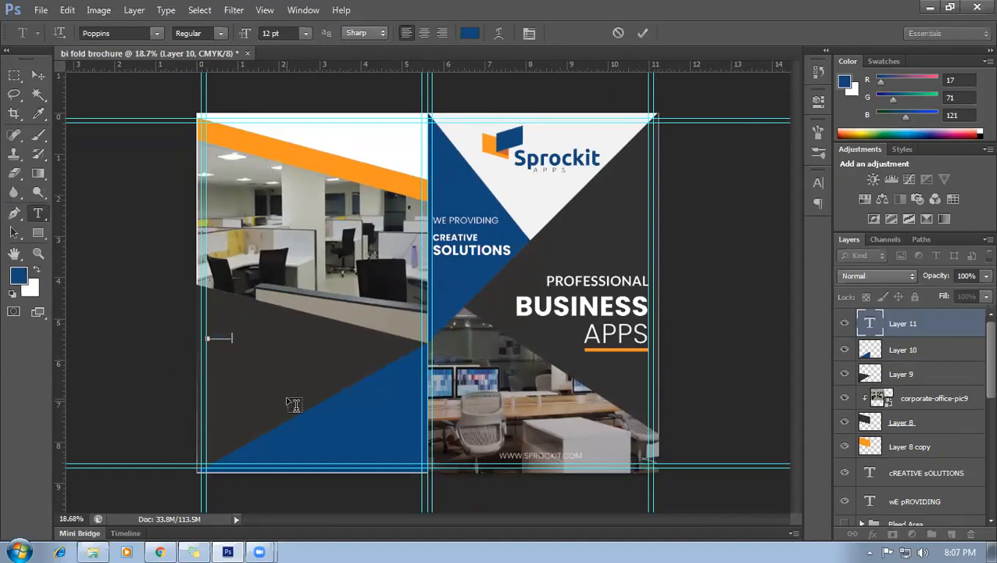
pyautogui.hotkey('ctrl', 'a')
pyautogui.click(473, 33)
pyautogui.click(669, 169)
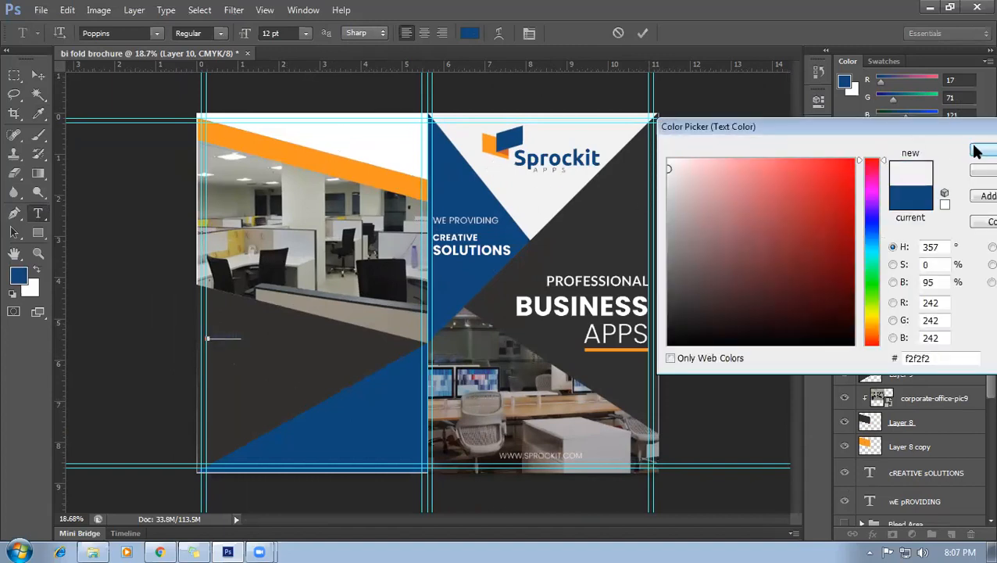
pyautogui.click(977, 150)
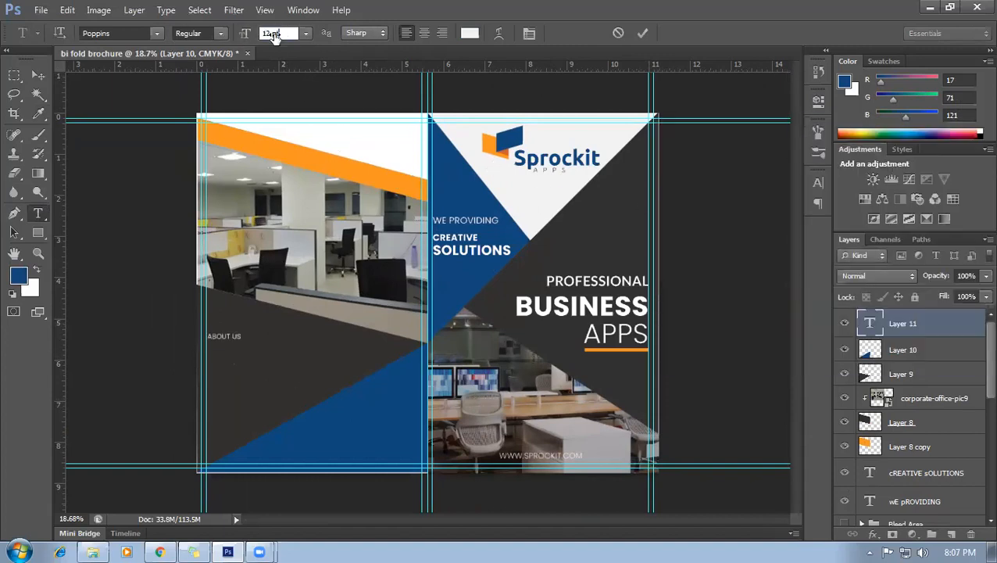
# Make the heading Poppins Bold at about 20 pt and commit it.
pyautogui.click(222, 33)
pyautogui.click(233, 190)
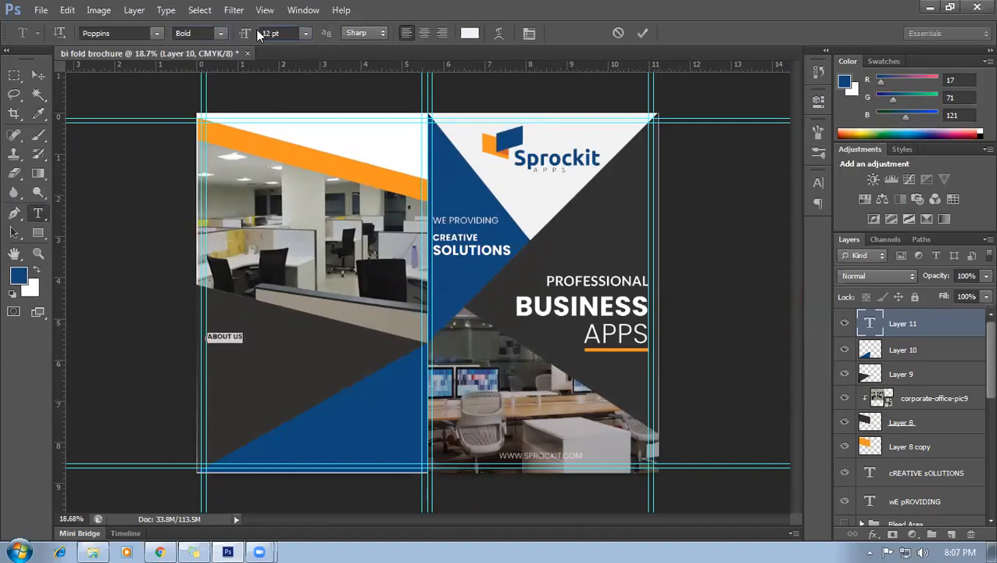
pyautogui.click(287, 33)
pyautogui.press('Up')
pyautogui.press('Up')
pyautogui.press('Up')
pyautogui.press('Up')
pyautogui.press('Up')
pyautogui.press('Up')
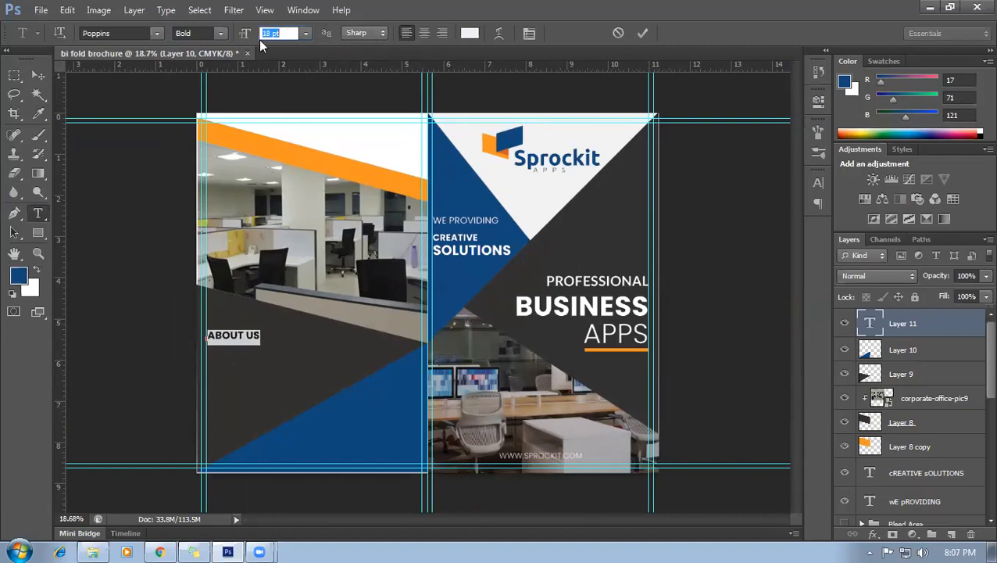
pyautogui.press('Up')
pyautogui.press('Up')
pyautogui.press('Down')
pyautogui.press('Down')
pyautogui.click(37, 75)
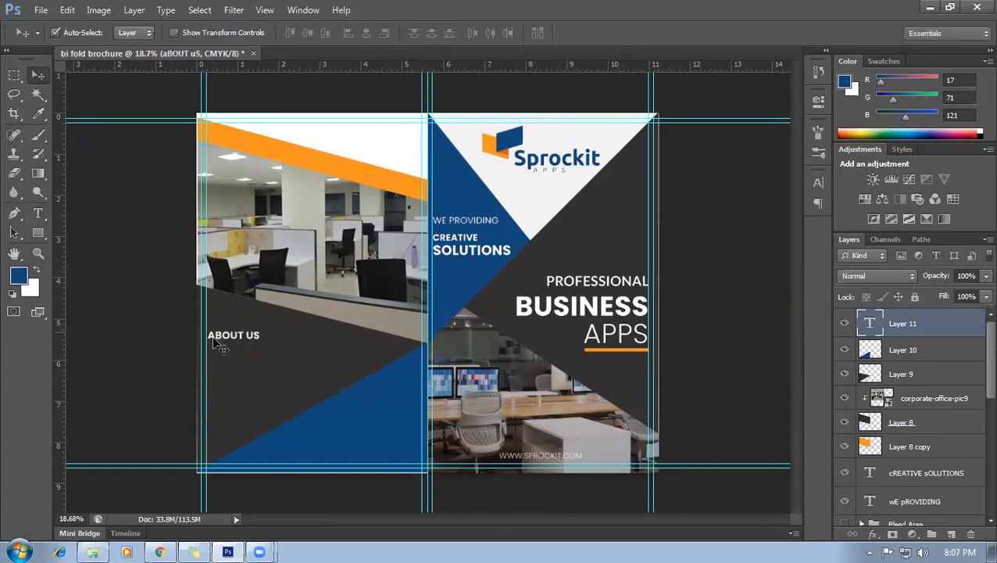
# Move the ABOUT US heading slightly higher on the dark area.
pyautogui.moveTo(233, 341); pyautogui.dragTo(234, 332)
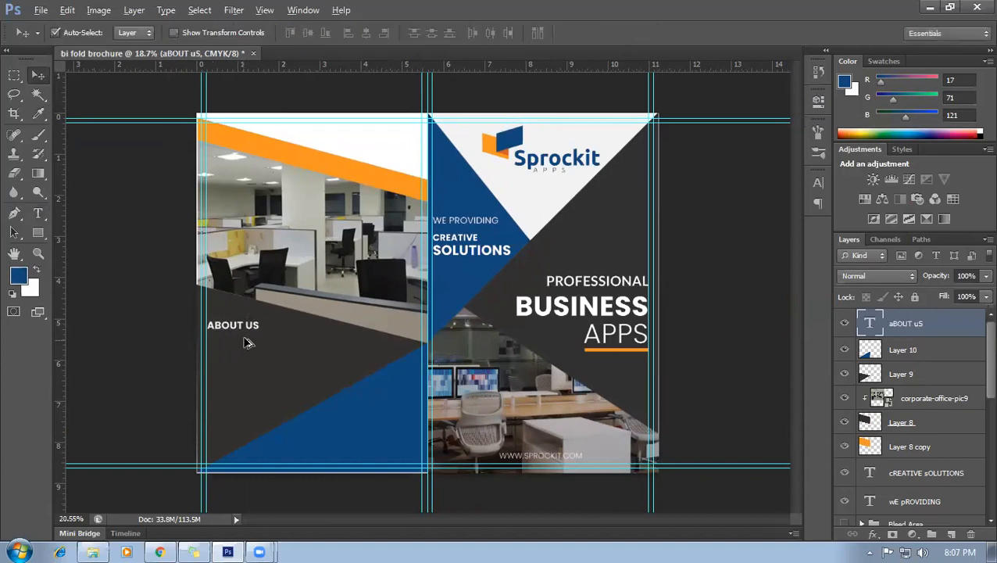
pyautogui.keyDown('alt'); pyautogui.scroll(2, 234, 349); pyautogui.keyUp('alt')
pyautogui.keyDown('alt'); pyautogui.scroll(1, 172, 344); pyautogui.keyUp('alt')
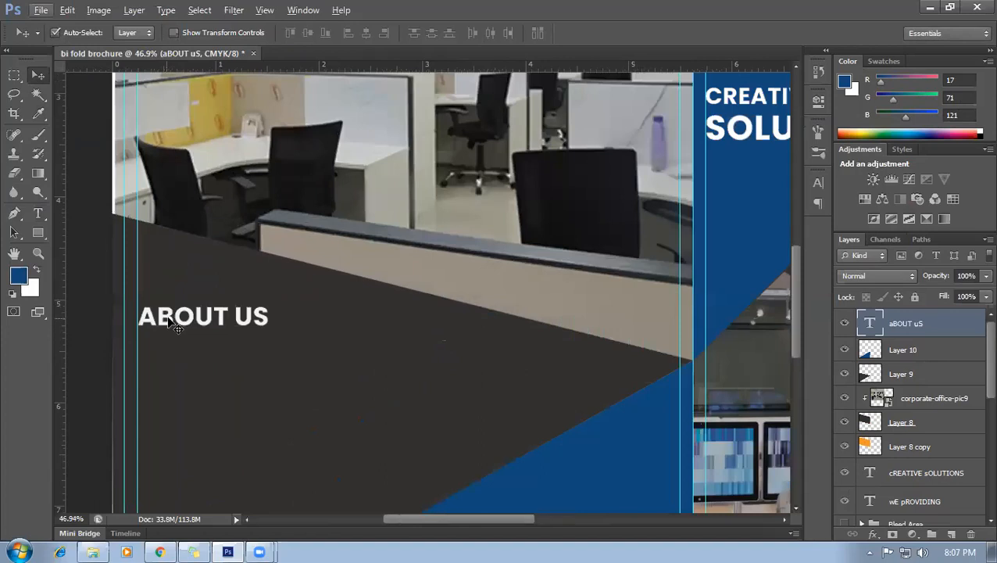
pyautogui.moveTo(169, 319); pyautogui.dragTo(168, 310)
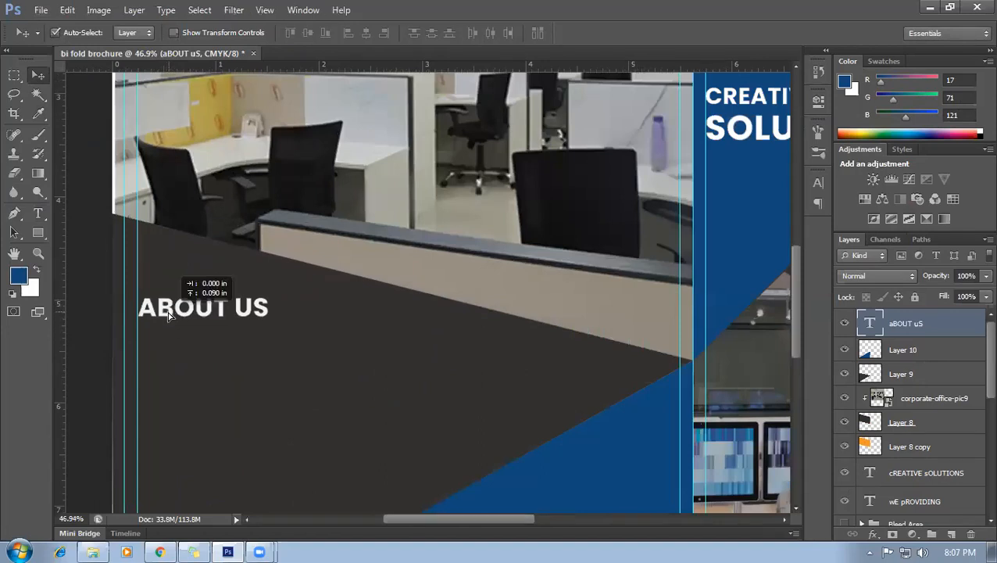
pyautogui.click(38, 232)
# Draw a thin rectangle bar directly under the ABOUT US heading.
pyautogui.scroll(5, 134, 351)
pyautogui.keyDown('alt'); pyautogui.scroll(-4, 396, 282); pyautogui.keyUp('alt')
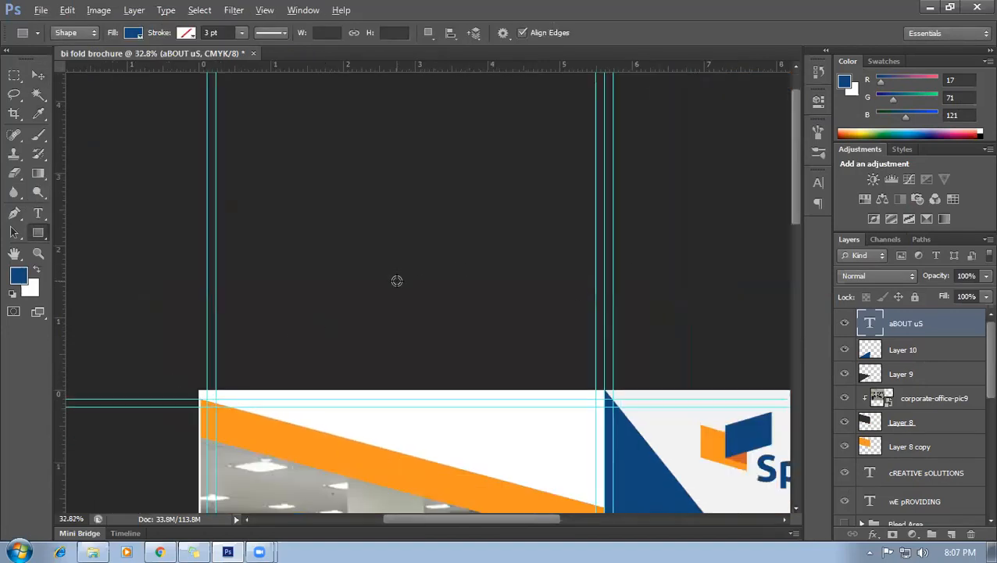
pyautogui.scroll(-3, 586, 254)
pyautogui.moveTo(797, 241); pyautogui.dragTo(796, 342)
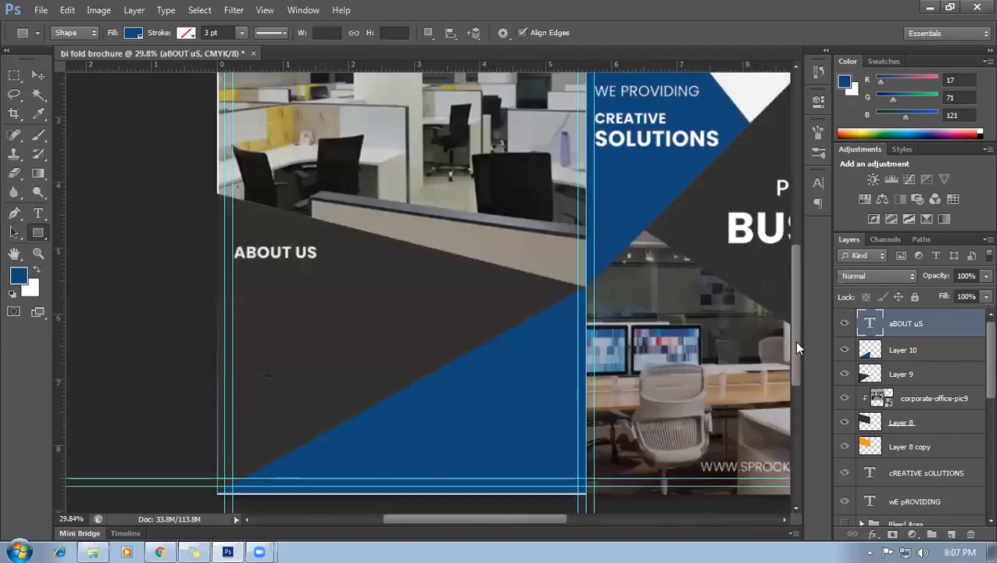
pyautogui.keyDown('alt'); pyautogui.scroll(2, 255, 274); pyautogui.keyUp('alt')
pyautogui.moveTo(226, 263); pyautogui.dragTo(334, 265)
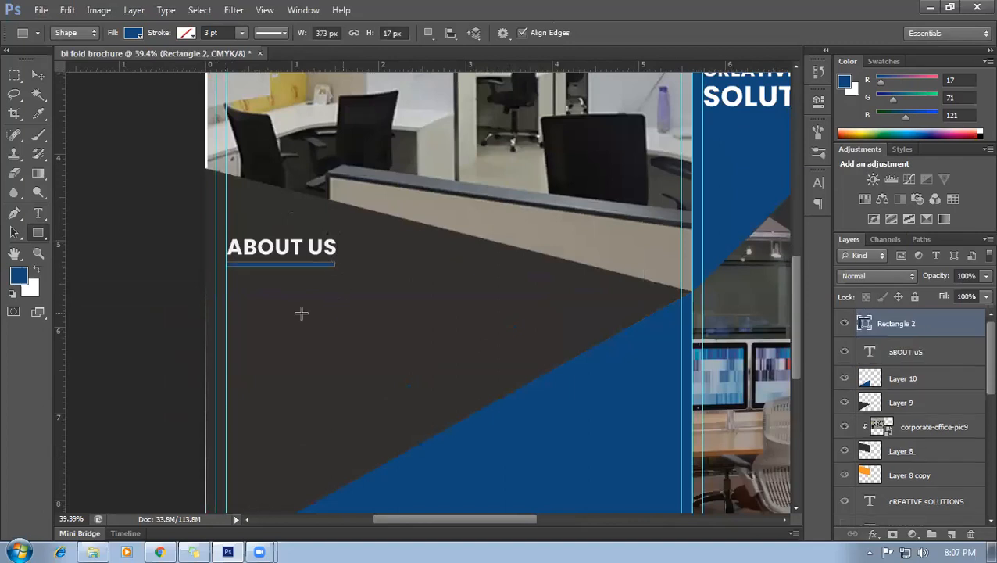
# Fill the bar with orange sampled from the top stripe, then deselect it.
pyautogui.doubleClick(866, 326)
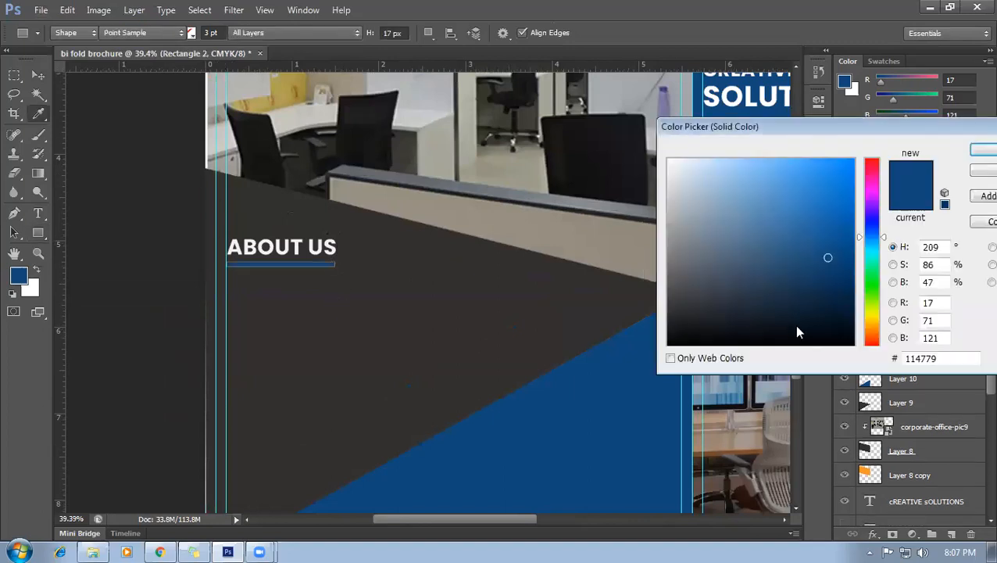
pyautogui.click(972, 173)
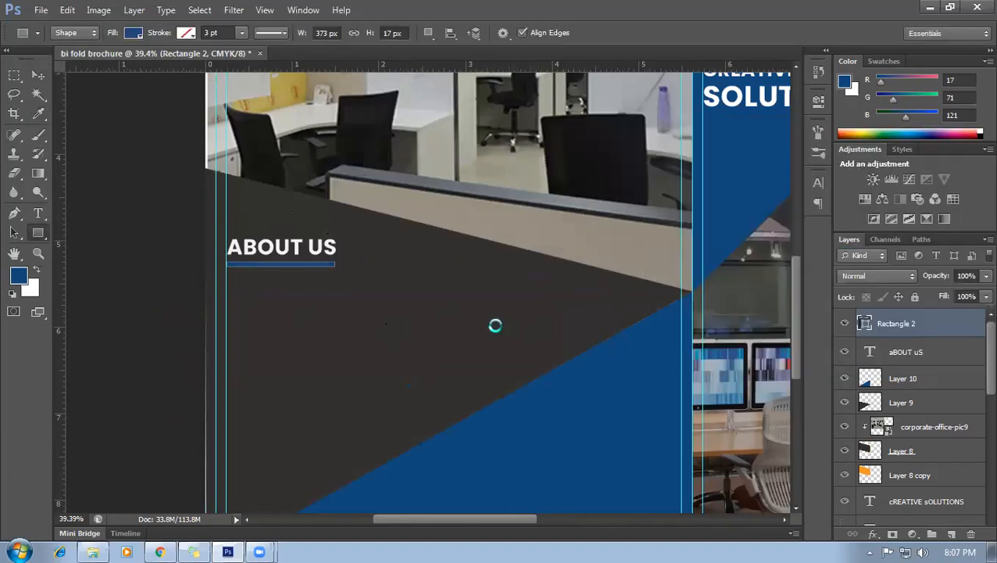
pyautogui.scroll(-3, 499, 323)
pyautogui.scroll(-1, 514, 326)
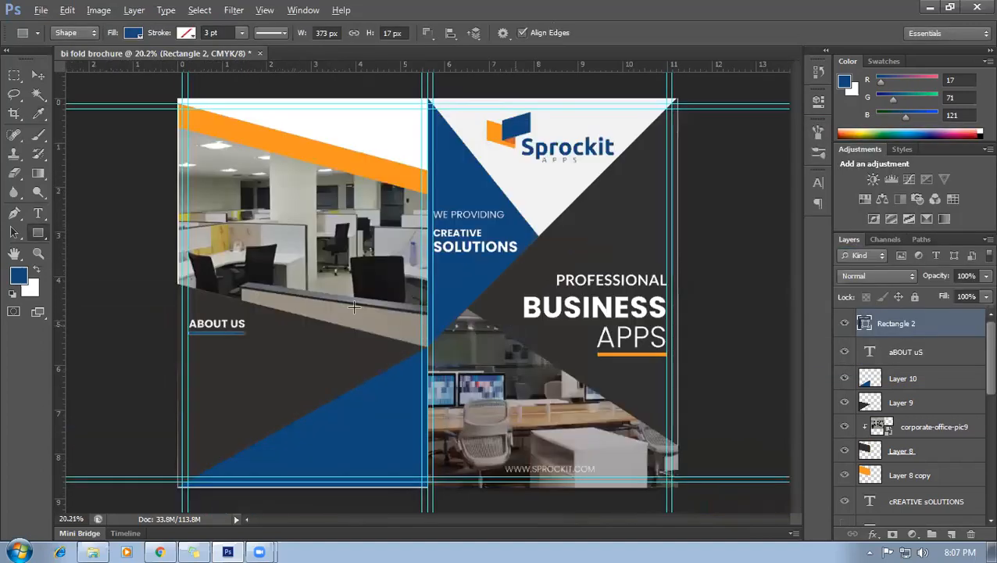
pyautogui.doubleClick(864, 325)
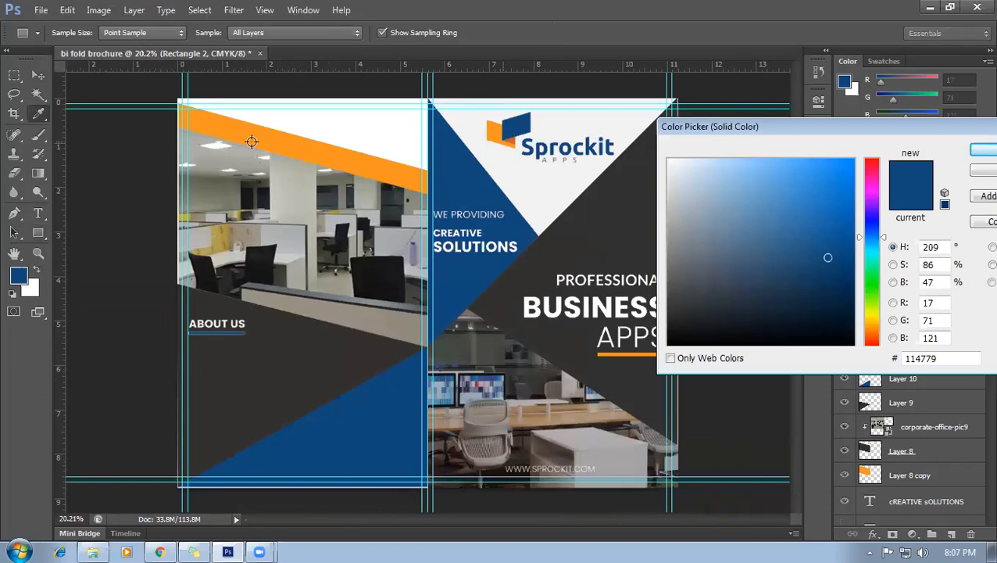
pyautogui.click(266, 139)
pyautogui.click(981, 151)
pyautogui.press('v')
pyautogui.click(98, 257)
pyautogui.scroll(1, 269, 372)
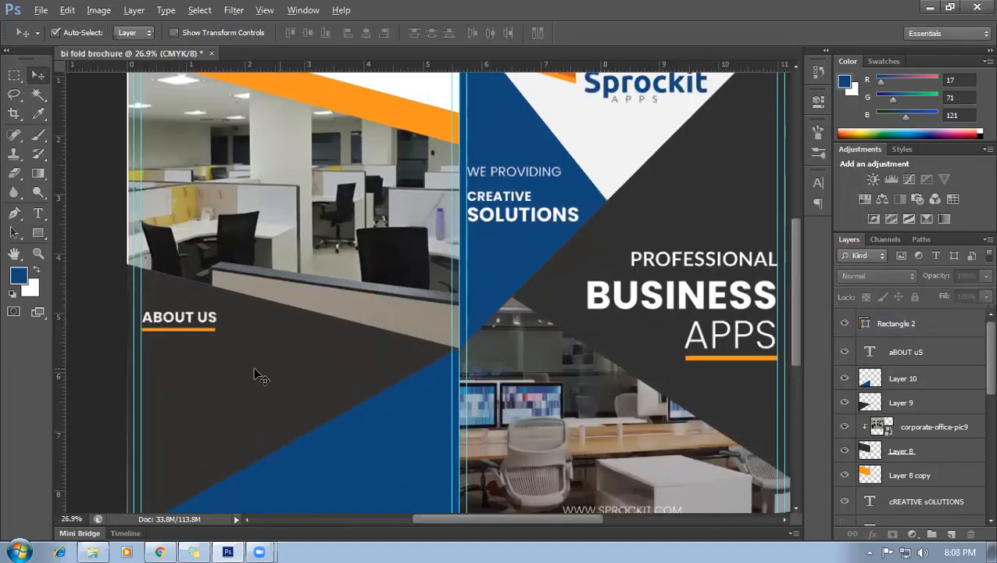
pyautogui.scroll(-1, 187, 368)
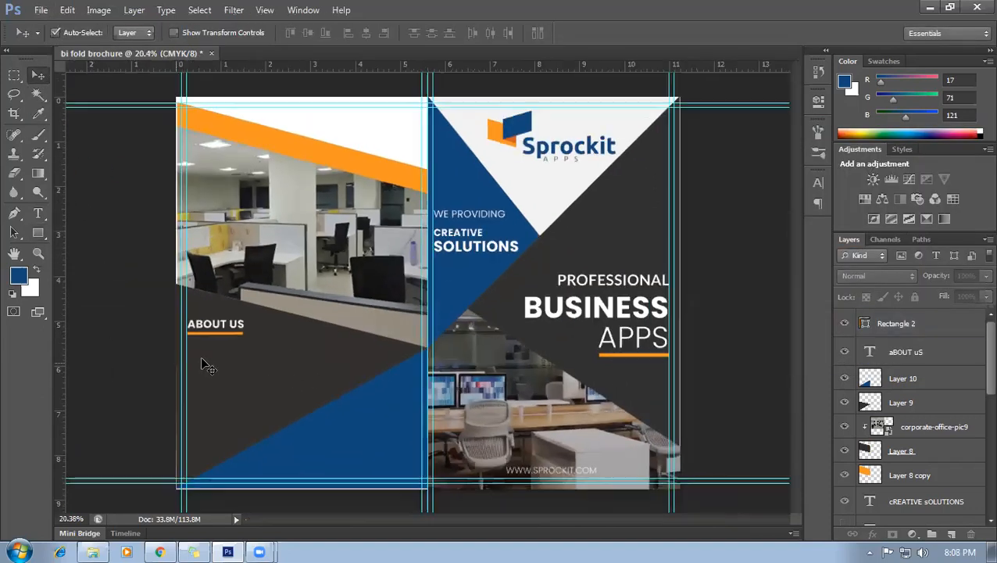
pyautogui.click(159, 552)
# Copy the first lipsum.com Lorem Ipsum paragraph up to 'scrambled' and return to Photoshop.
pyautogui.click(480, 11)
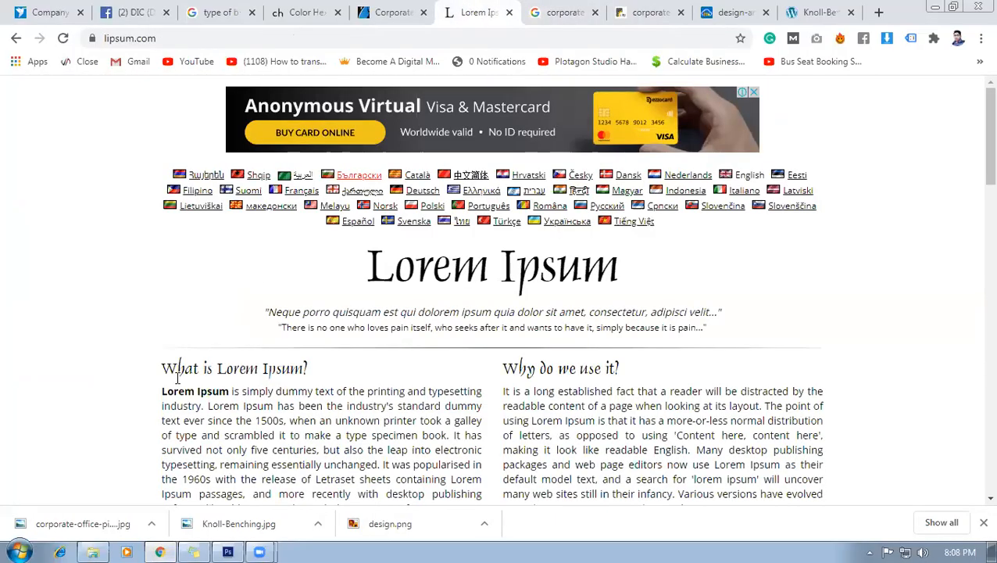
pyautogui.moveTo(162, 391); pyautogui.dragTo(273, 435)
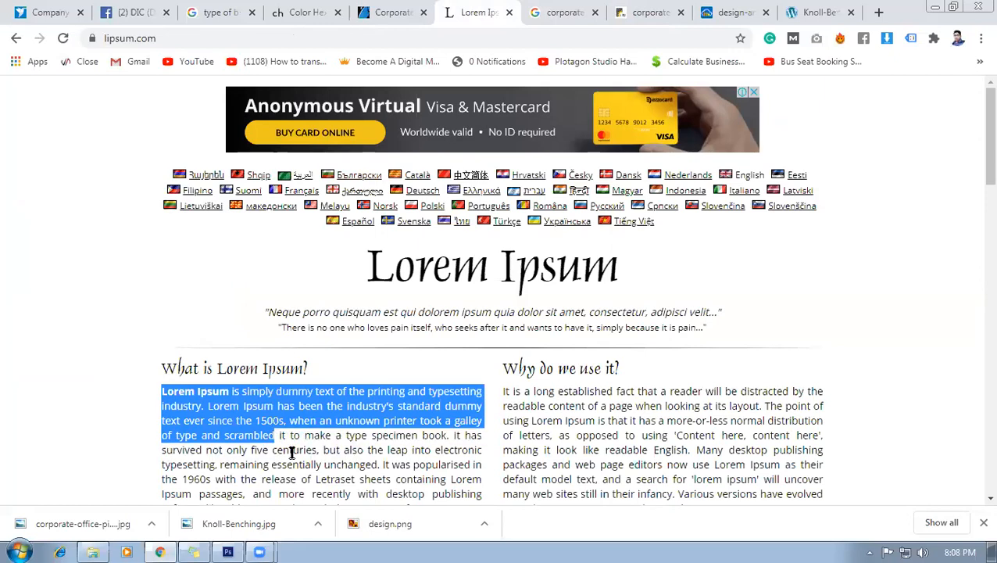
pyautogui.click(227, 552)
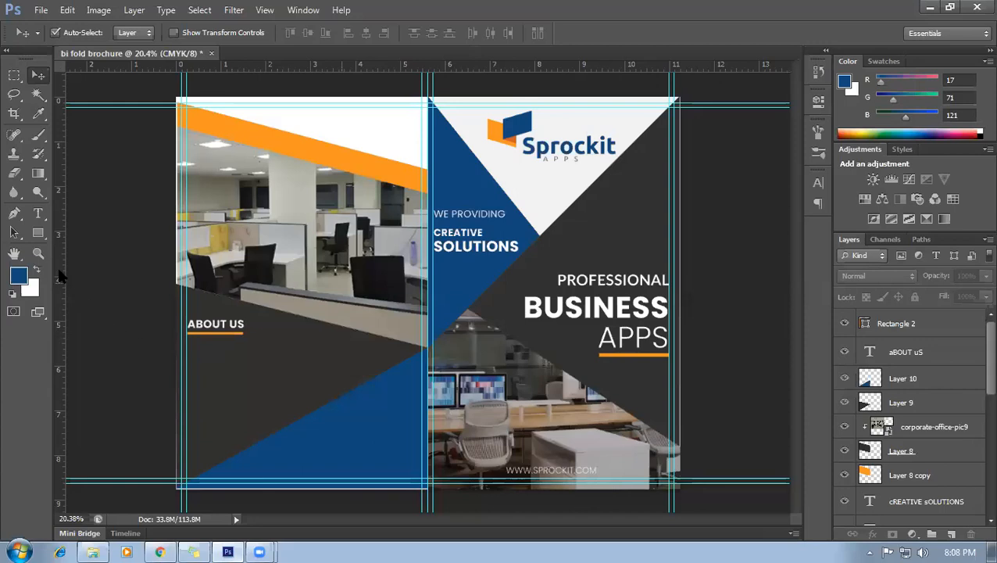
pyautogui.click(38, 214)
# Paste the Lorem Ipsum text into a paragraph box below ABOUT US.
pyautogui.scroll(3, 187, 363)
pyautogui.scroll(-2, 259, 302)
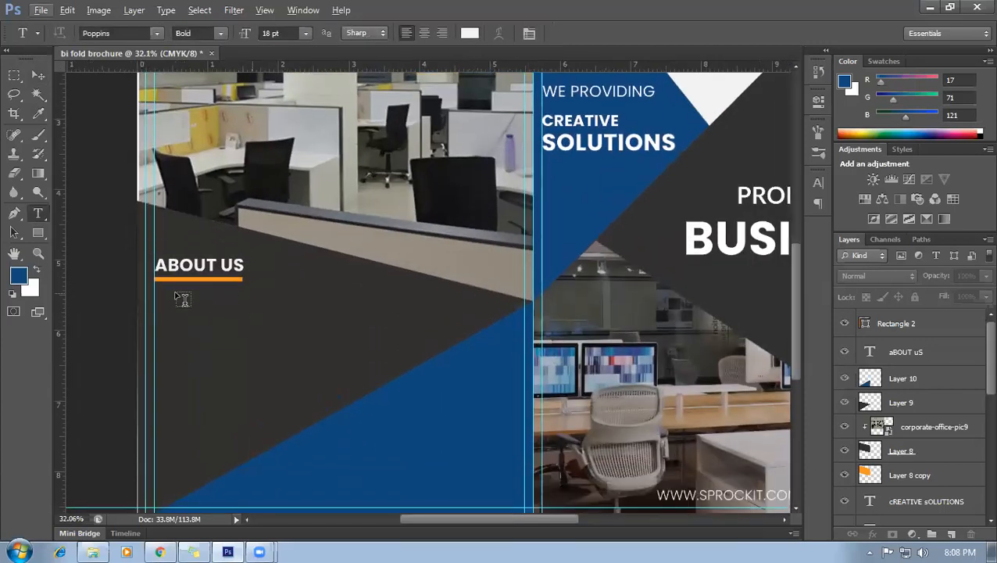
pyautogui.moveTo(155, 292); pyautogui.dragTo(387, 374)
pyautogui.write('LOREM IPSUM IS SIMPLY DUMMY TEXT OF THE')
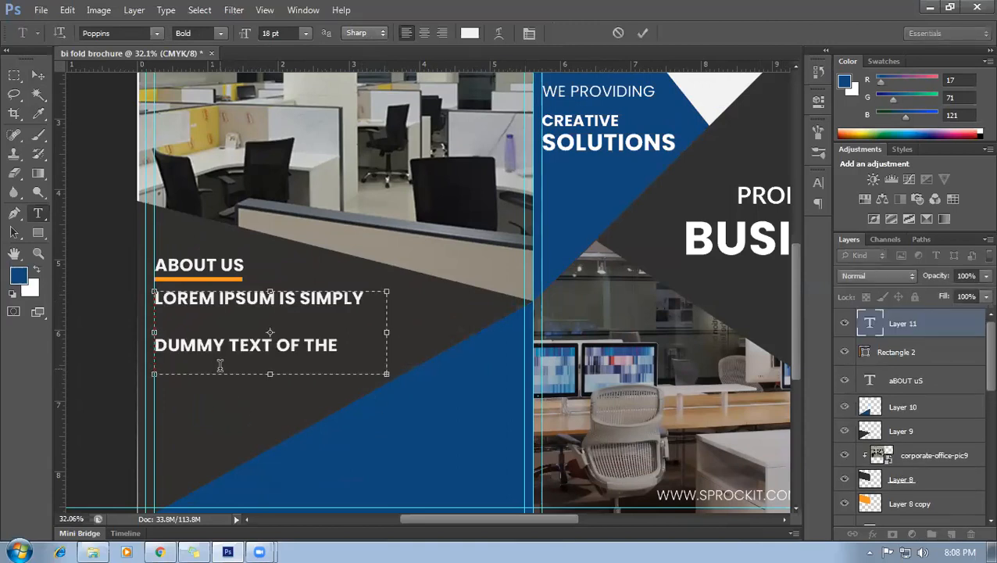
# Set the paragraph to 8 pt with 17.01 pt leading and commit it.
pyautogui.hotkey('ctrl', 'a')
pyautogui.click(305, 34)
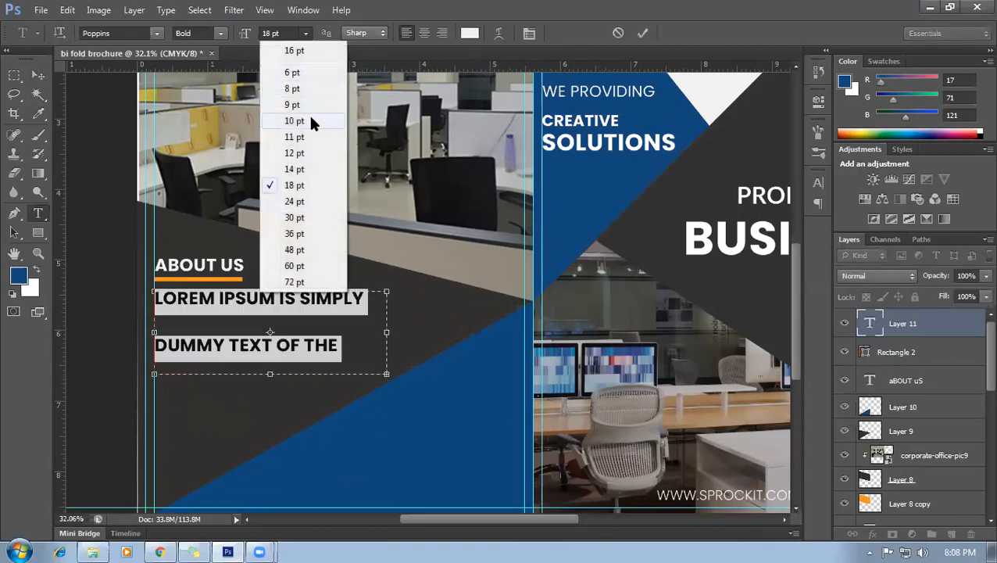
pyautogui.click(309, 89)
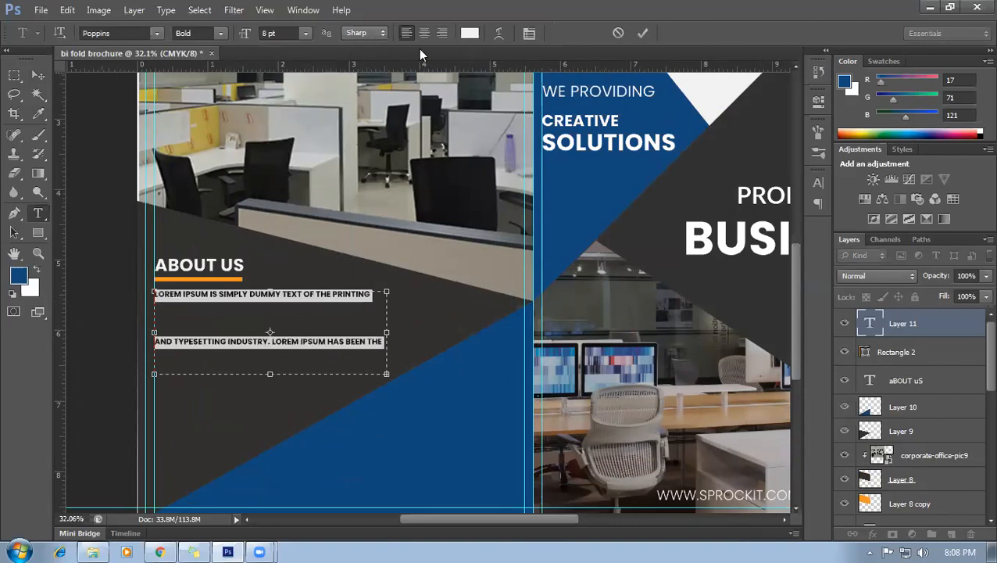
pyautogui.click(529, 33)
pyautogui.press('Down')
pyautogui.press('Down')
pyautogui.press('Down')
pyautogui.press('Down')
pyautogui.press('Down')
pyautogui.press('Down')
pyautogui.press('Down')
pyautogui.press('Down')
pyautogui.press('Down')
pyautogui.press('Down')
pyautogui.press('Down')
pyautogui.press('Down')
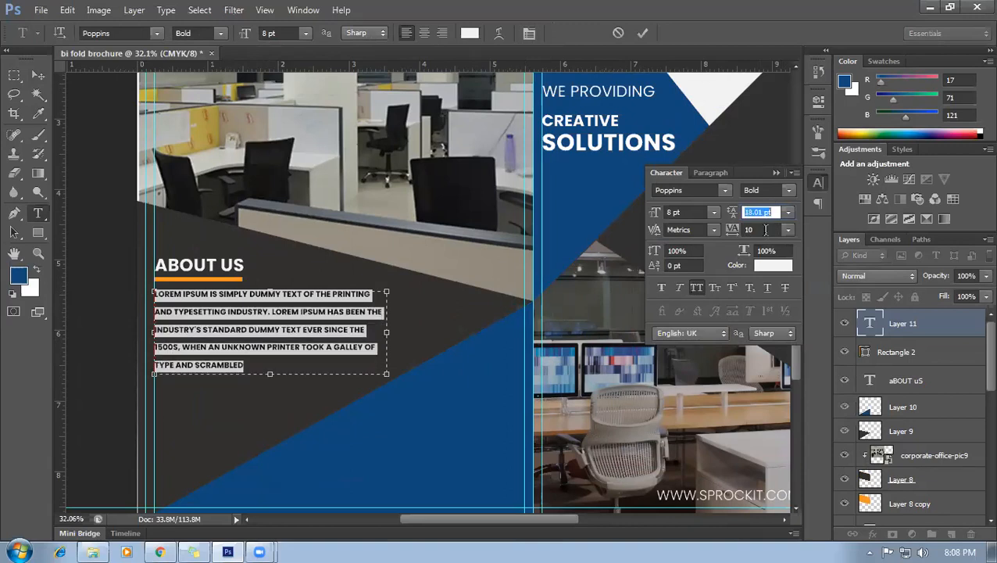
pyautogui.press('Down')
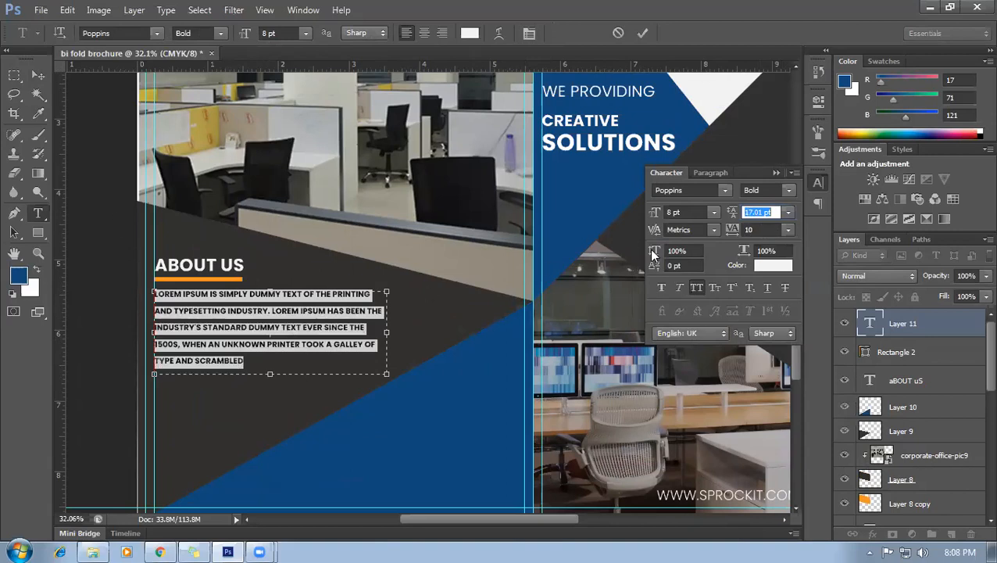
pyautogui.click(37, 75)
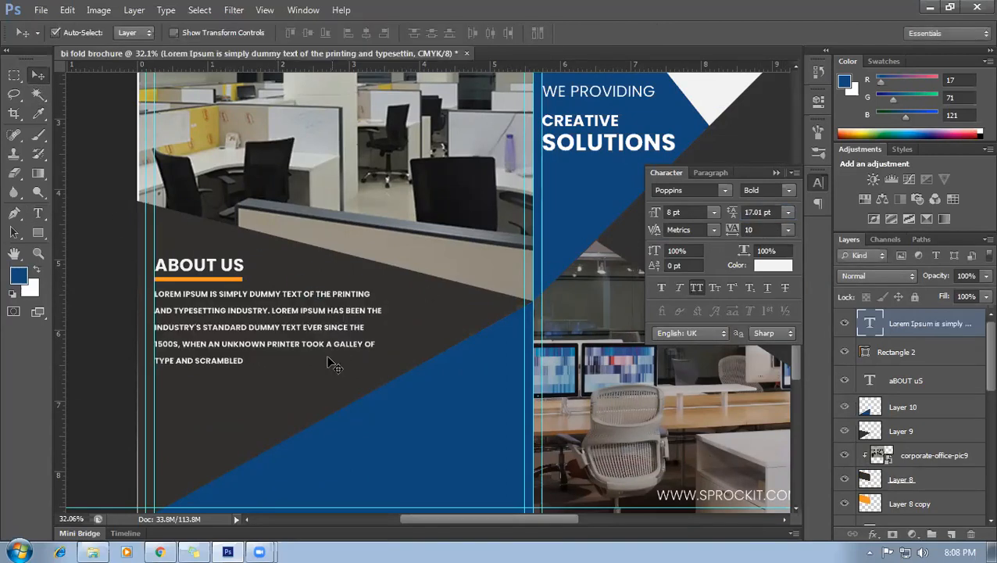
pyautogui.click(777, 172)
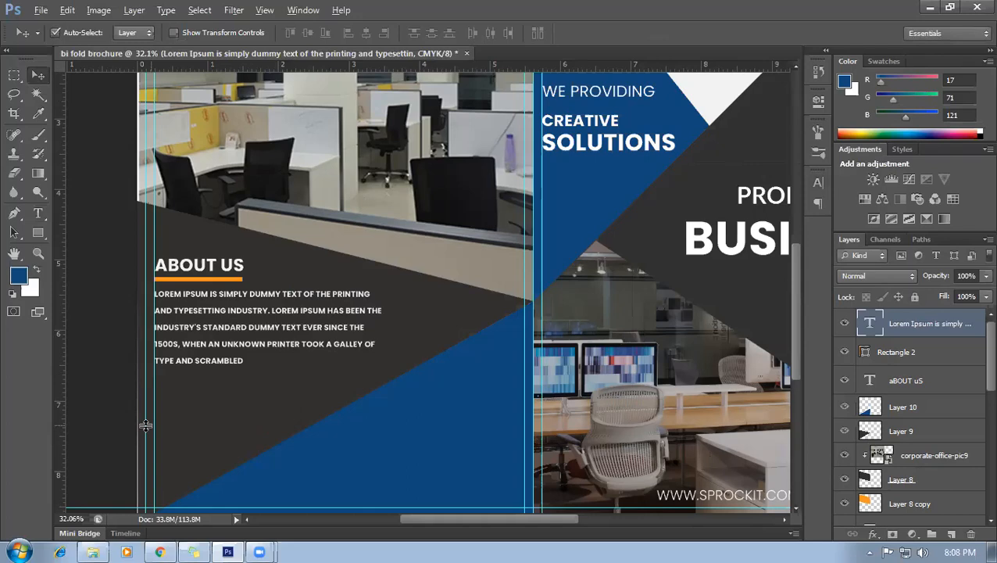
# Select the ABOUT US heading layer with the Move tool.
pyautogui.scroll(-1, 144, 422)
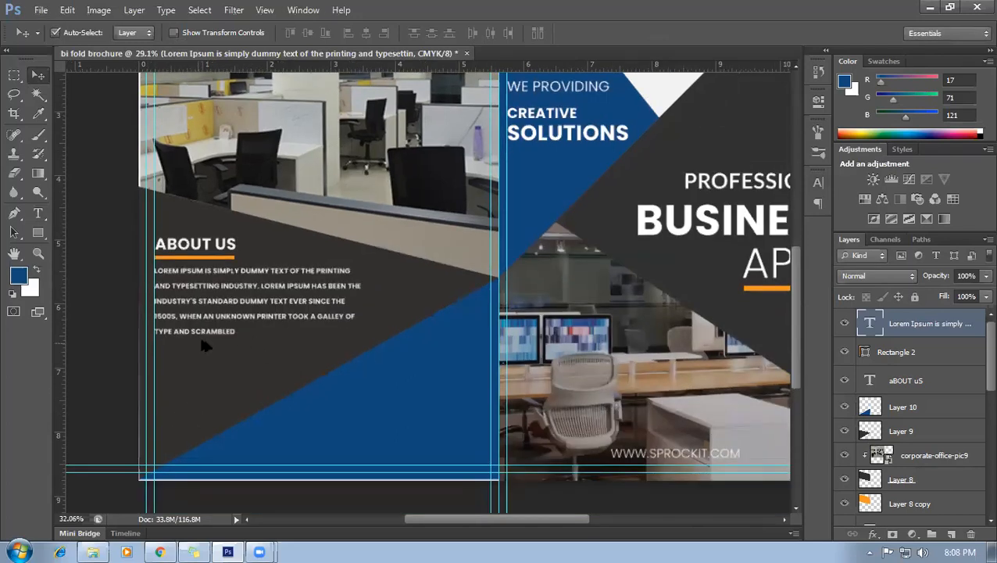
pyautogui.scroll(1, 192, 372)
pyautogui.scroll(-2, 211, 383)
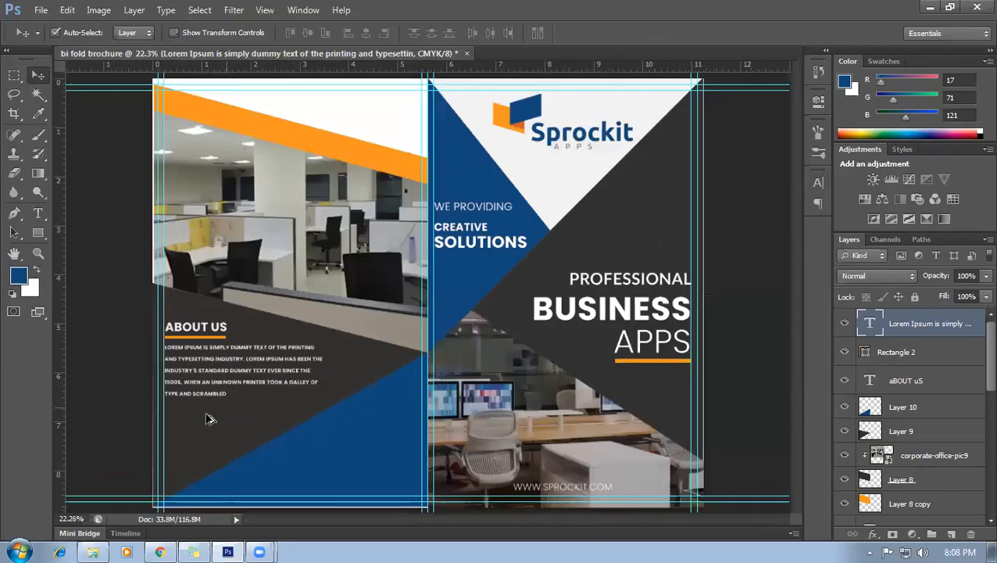
pyautogui.scroll(2, 207, 415)
pyautogui.scroll(-2, 319, 437)
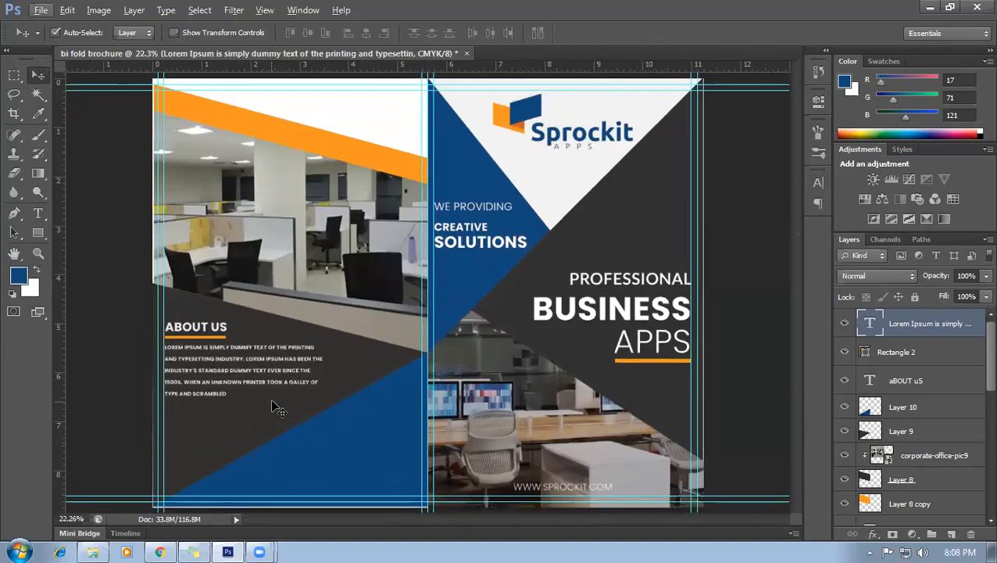
pyautogui.scroll(2, 368, 372)
pyautogui.scroll(-2, 309, 372)
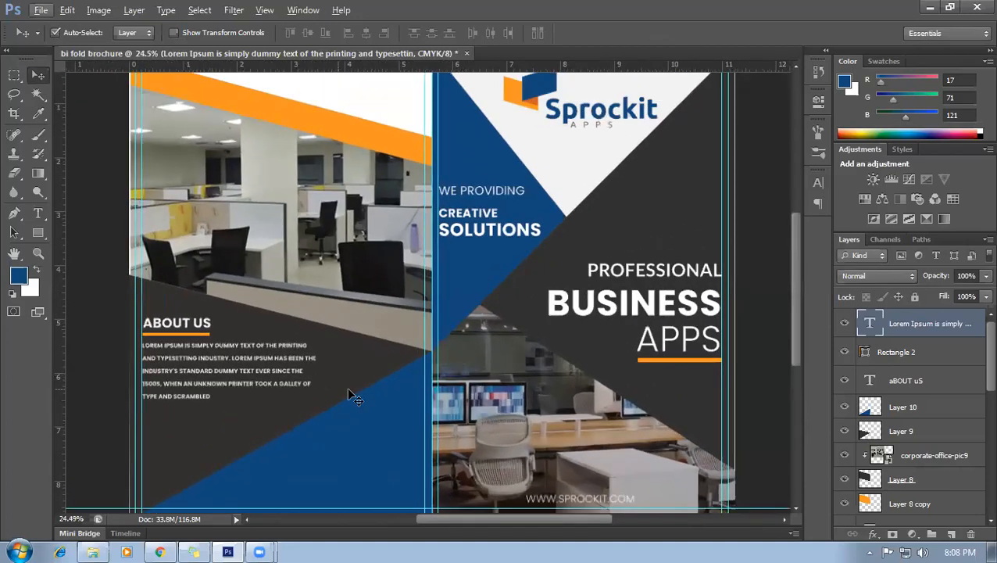
pyautogui.scroll(2, 348, 371)
pyautogui.scroll(-1, 362, 376)
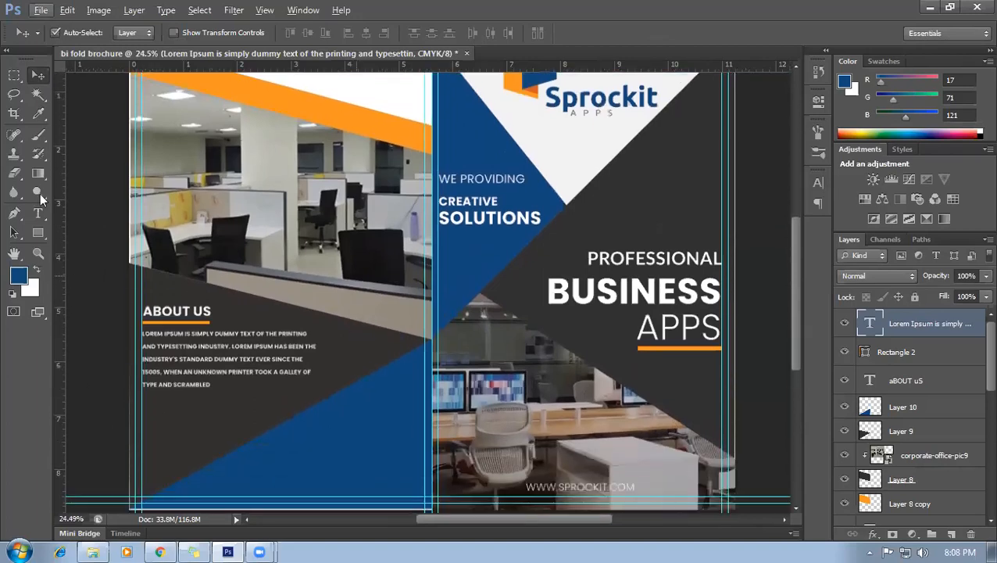
pyautogui.click(38, 213)
pyautogui.scroll(-2, 229, 401)
pyautogui.scroll(2, 229, 401)
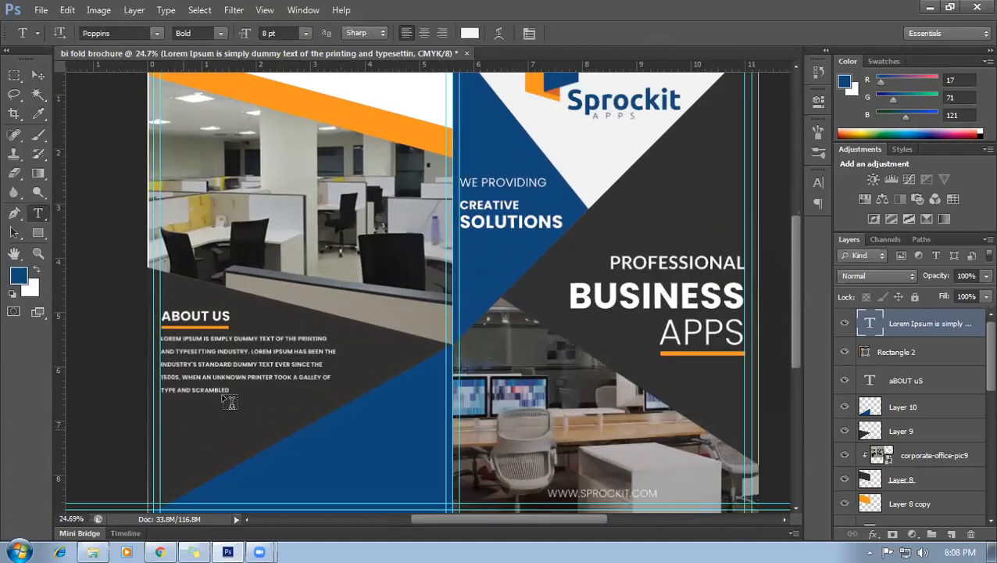
pyautogui.scroll(4, 229, 401)
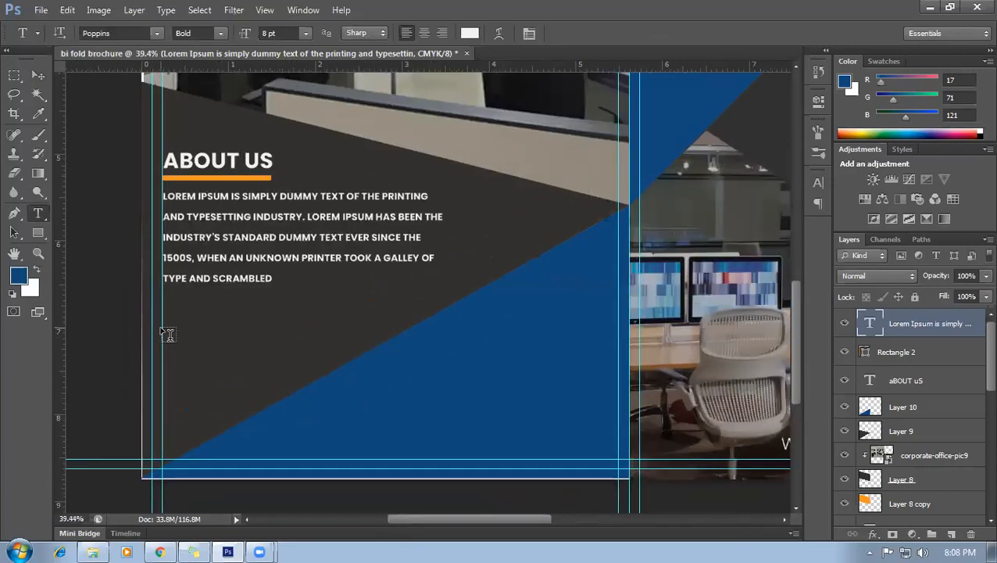
pyautogui.click(39, 76)
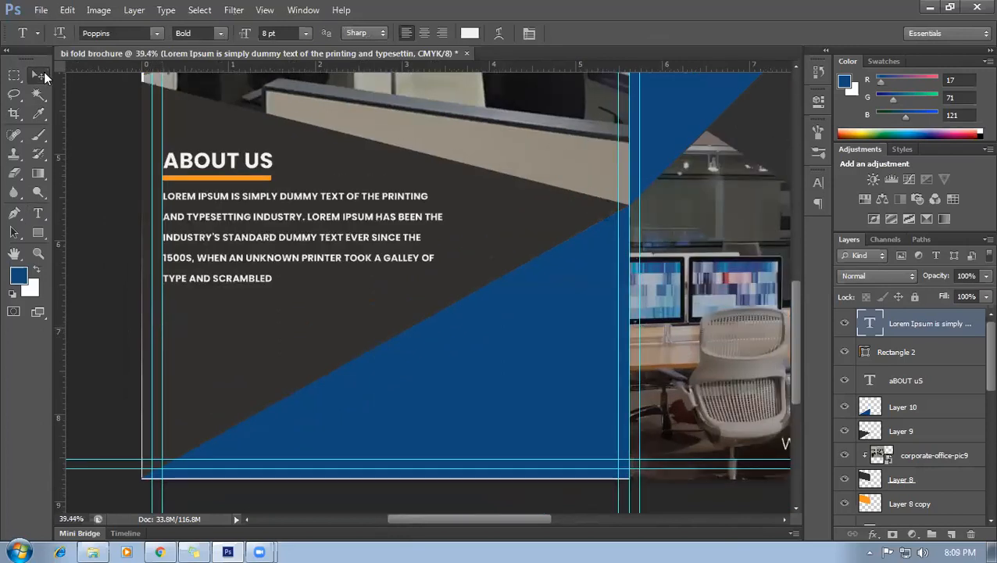
pyautogui.click(203, 164)
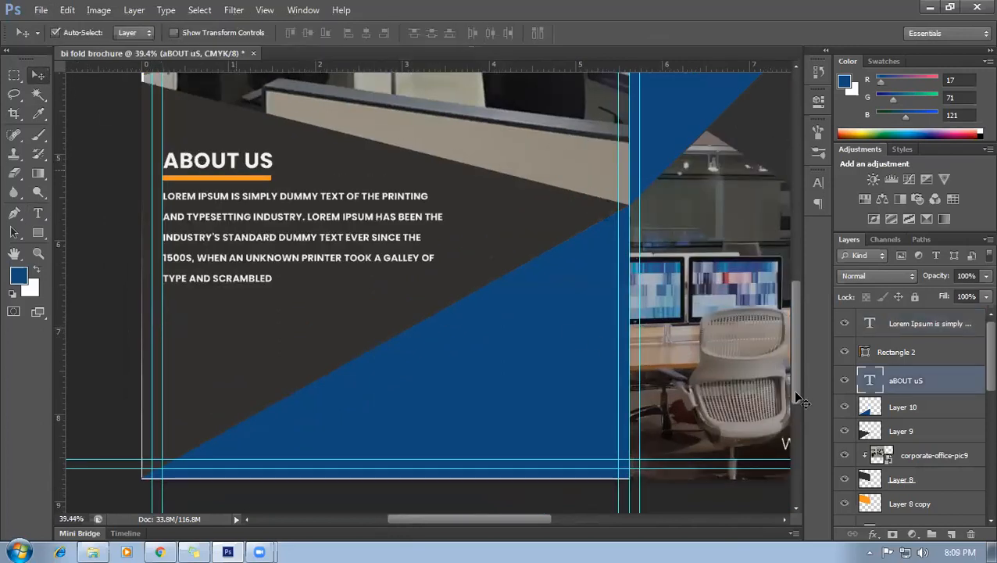
# Duplicate the ABOUT US heading and bar downward, retitling the copy 'WHY CHOOSE US?'.
pyautogui.keyDown('shift'); pyautogui.click(904, 353); pyautogui.keyUp('shift')
pyautogui.moveTo(216, 169); pyautogui.dragTo(222, 332)
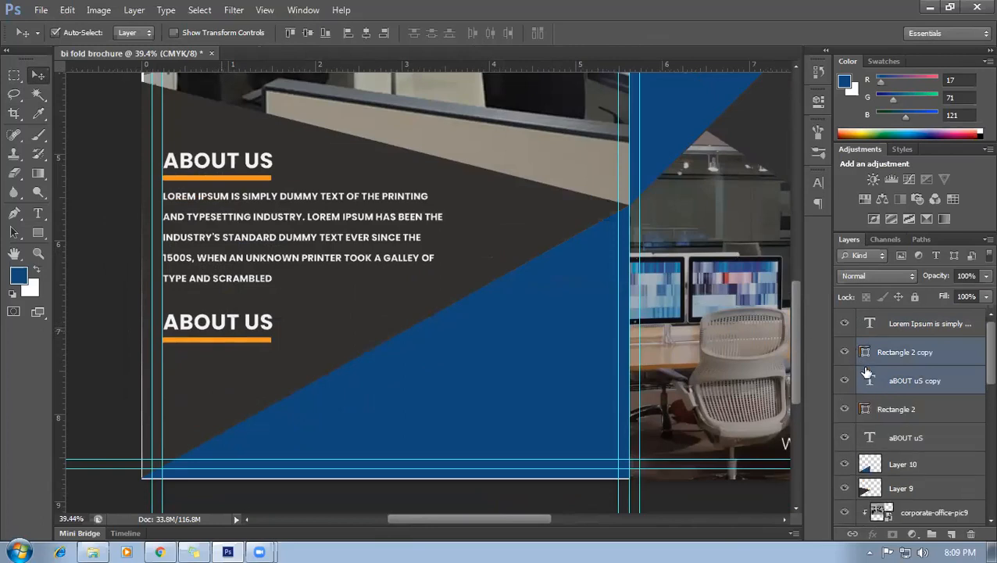
pyautogui.click(871, 381)
pyautogui.doubleClick(871, 380)
pyautogui.click(245, 323)
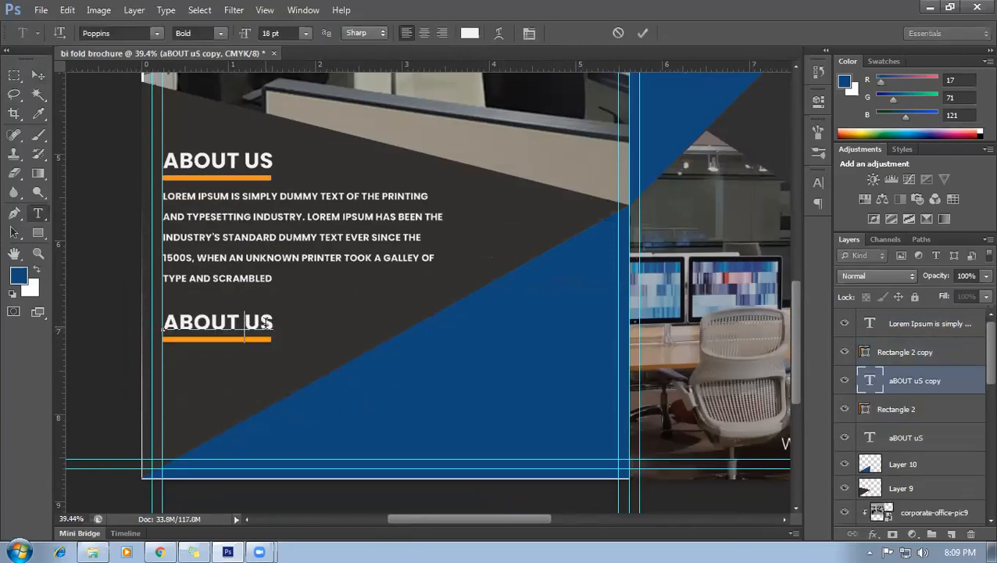
pyautogui.moveTo(273, 322); pyautogui.dragTo(154, 319)
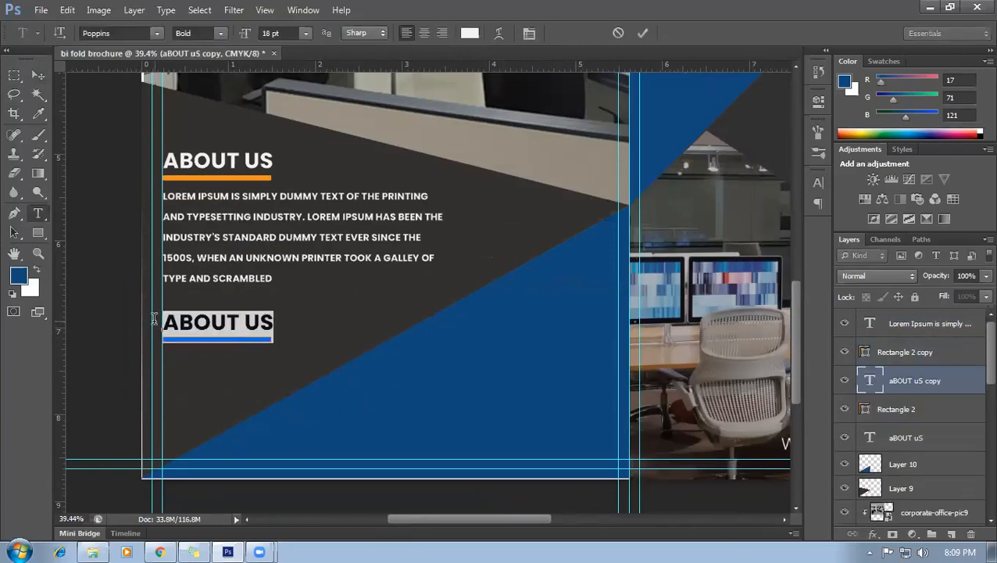
pyautogui.moveTo(239, 322); pyautogui.dragTo(164, 320)
pyautogui.write('WHY')
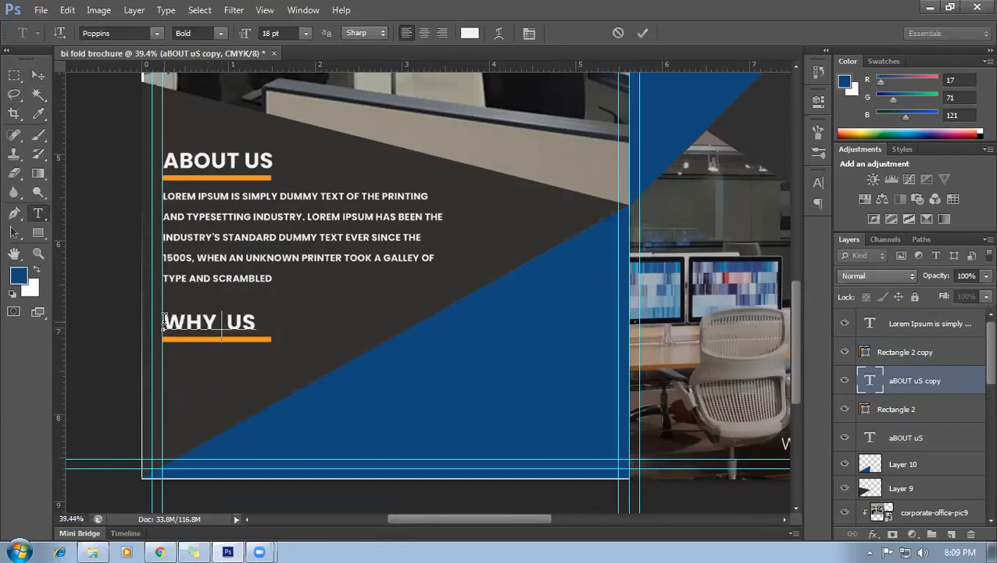
pyautogui.write(' CHOOSE US')
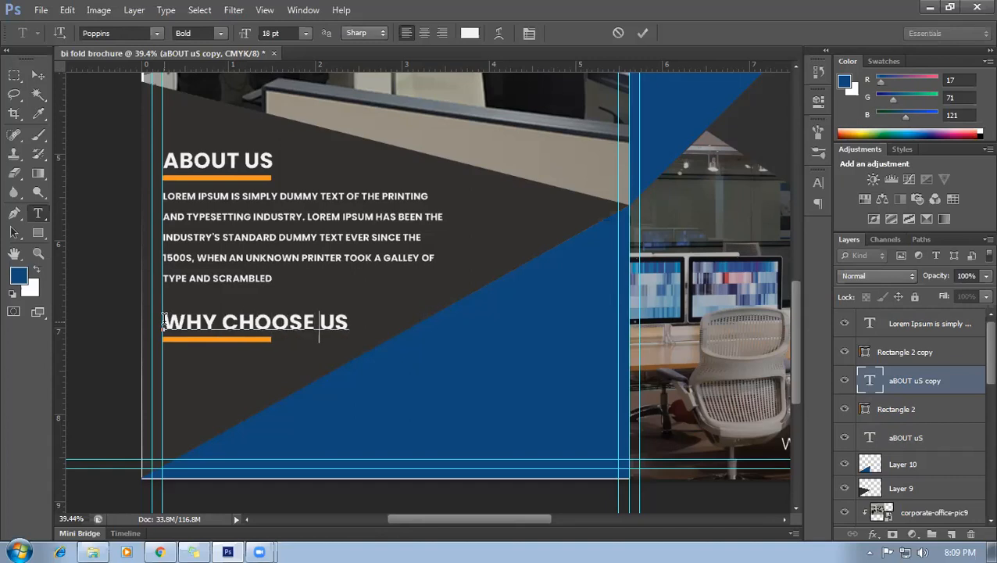
pyautogui.write('?')
pyautogui.click(38, 75)
# Stretch the copied orange bar to about 172% width and fit the brochure in view.
pyautogui.click(210, 344)
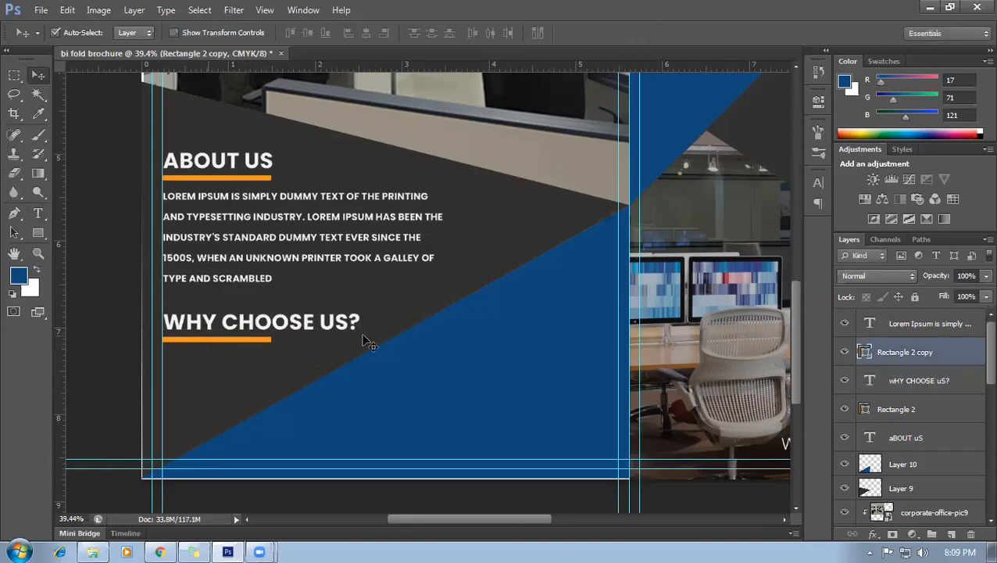
pyautogui.hotkey('ctrl', 't')
pyautogui.moveTo(275, 340); pyautogui.dragTo(361, 339)
pyautogui.press('Return')
pyautogui.hotkey('ctrl', '0')
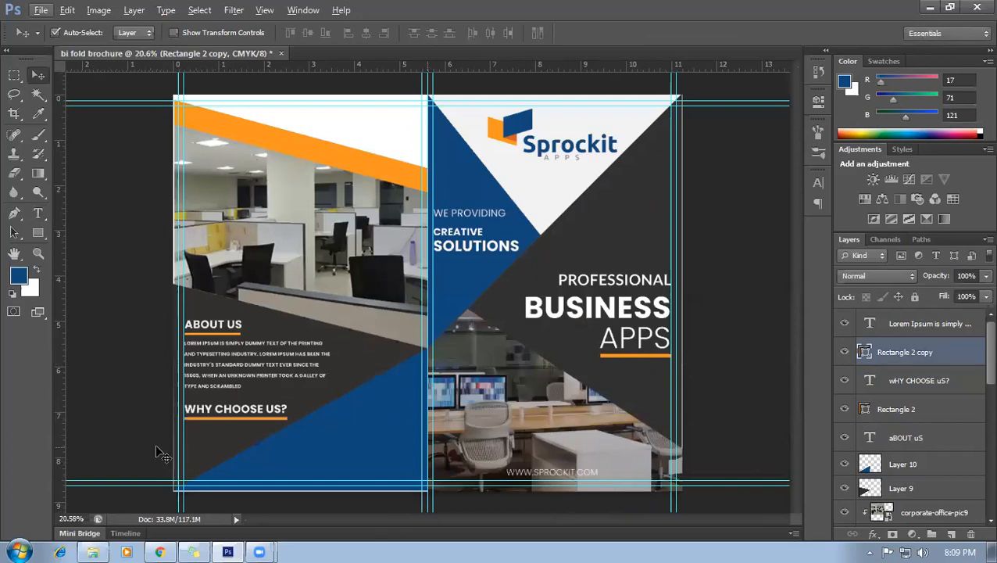
pyautogui.scroll(2, 238, 434)
pyautogui.scroll(-3, 225, 408)
pyautogui.hotkey('ctrl', '0')
pyautogui.scroll(3, 232, 390)
pyautogui.scroll(-2, 344, 332)
pyautogui.scroll(-2, 293, 344)
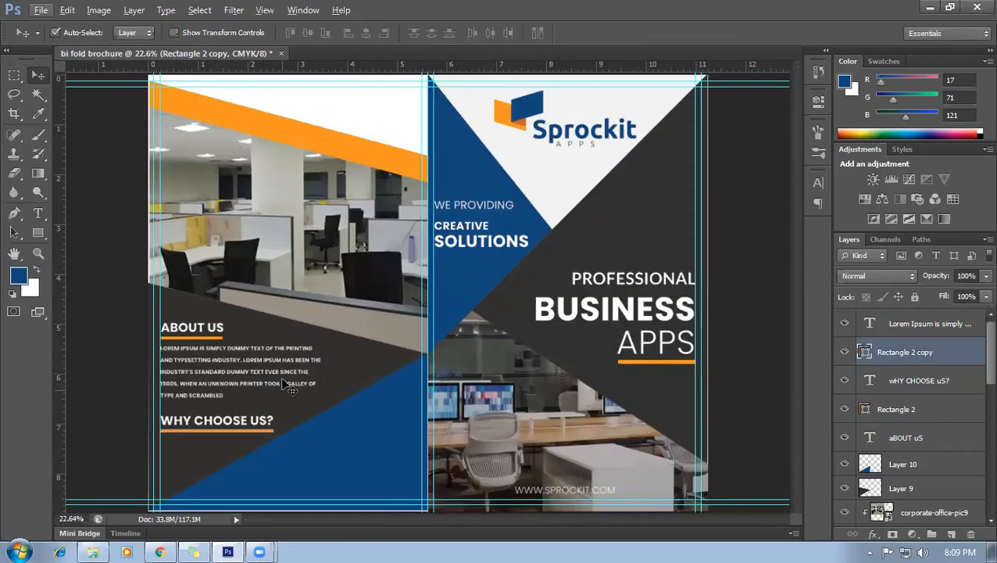
pyautogui.scroll(-1, 252, 334)
pyautogui.scroll(2, 380, 262)
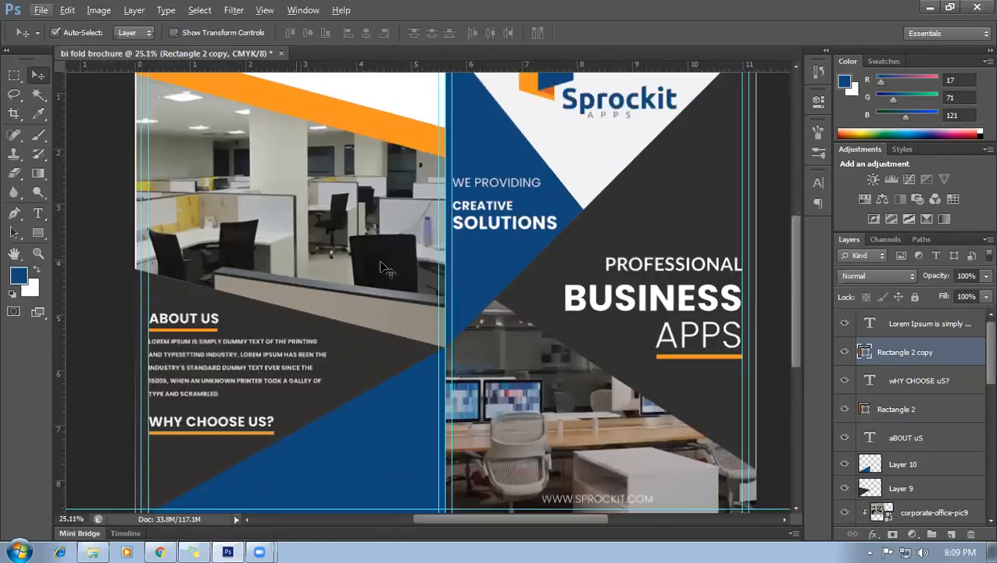
pyautogui.scroll(-1, 380, 265)
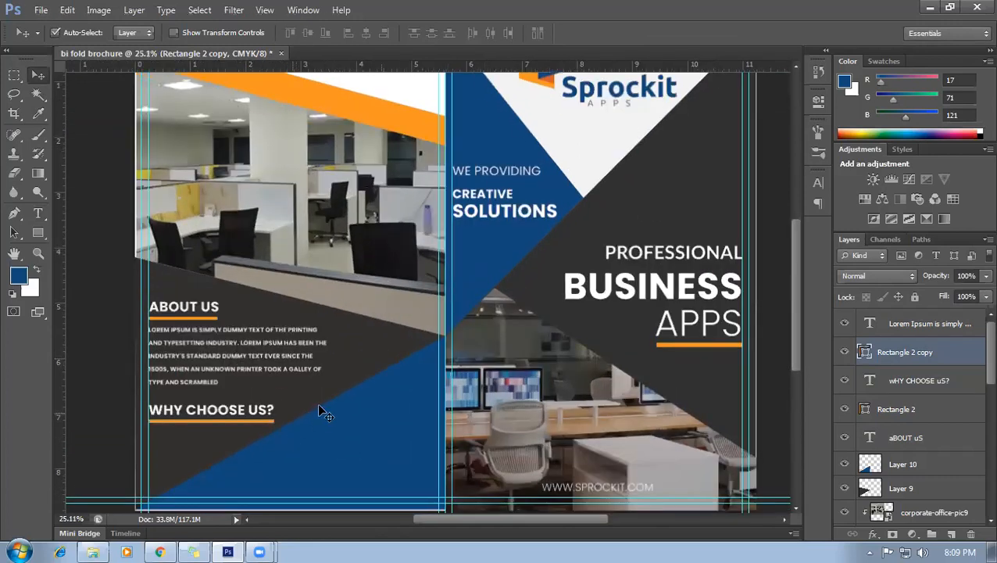
pyautogui.scroll(-5, 323, 412)
# Place a copy of the About Us paragraph below WHY CHOOSE US?, adding an empty line and enlarging its box.
pyautogui.moveTo(268, 235); pyautogui.dragTo(267, 341)
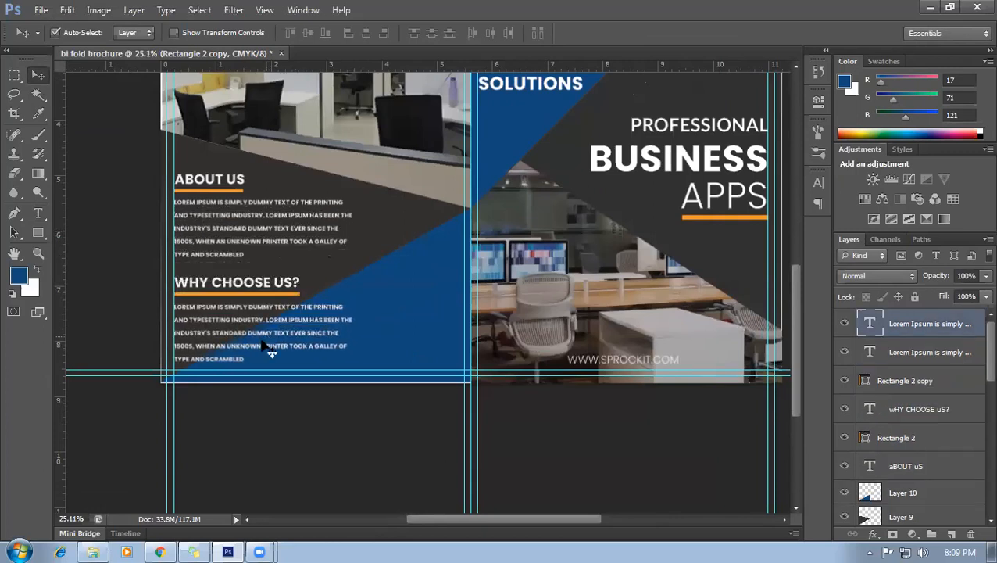
pyautogui.doubleClick(868, 324)
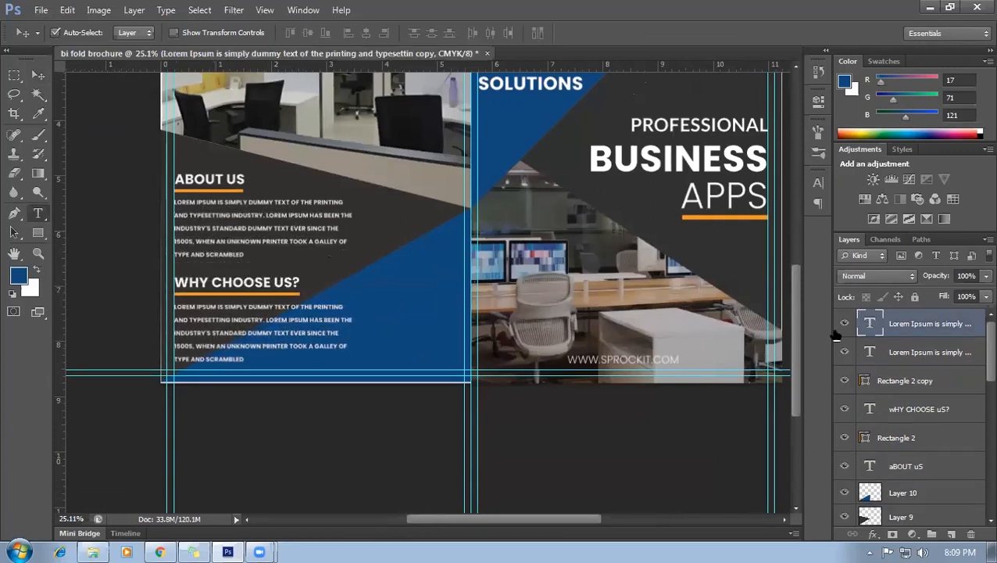
pyautogui.click(266, 363)
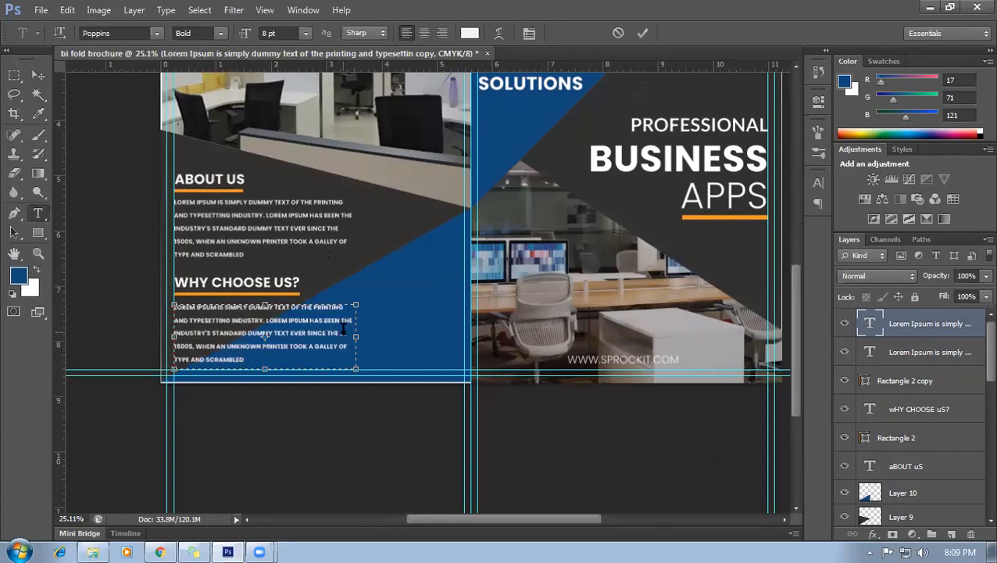
pyautogui.press('Return')
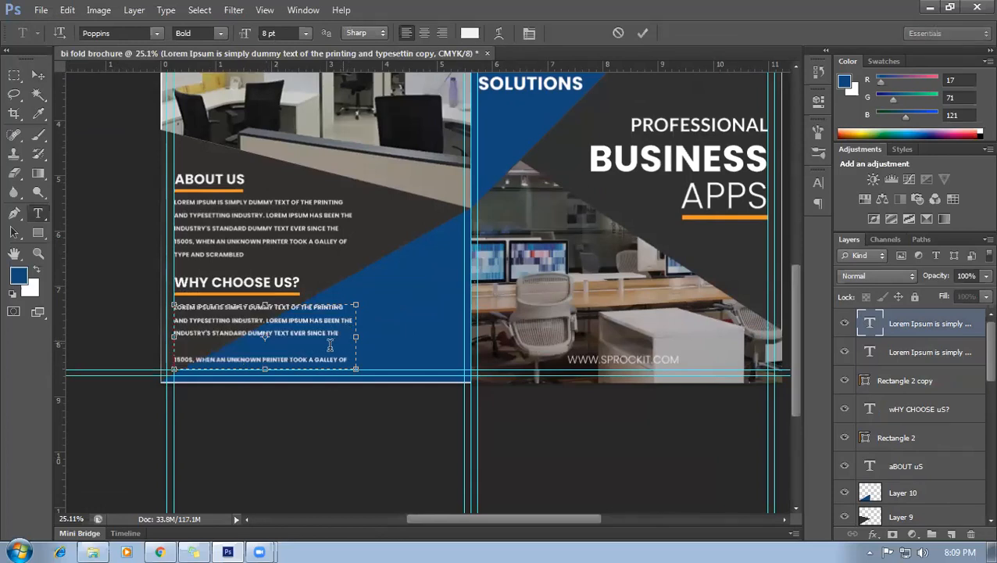
pyautogui.moveTo(264, 371); pyautogui.dragTo(265, 385)
pyautogui.scroll(1, 219, 410)
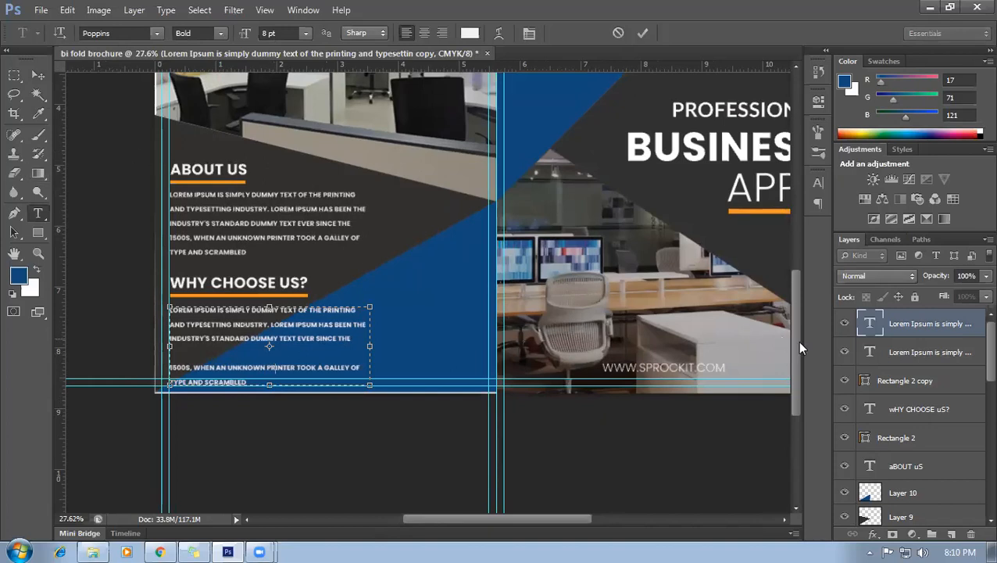
pyautogui.click(871, 352)
pyautogui.press('v')
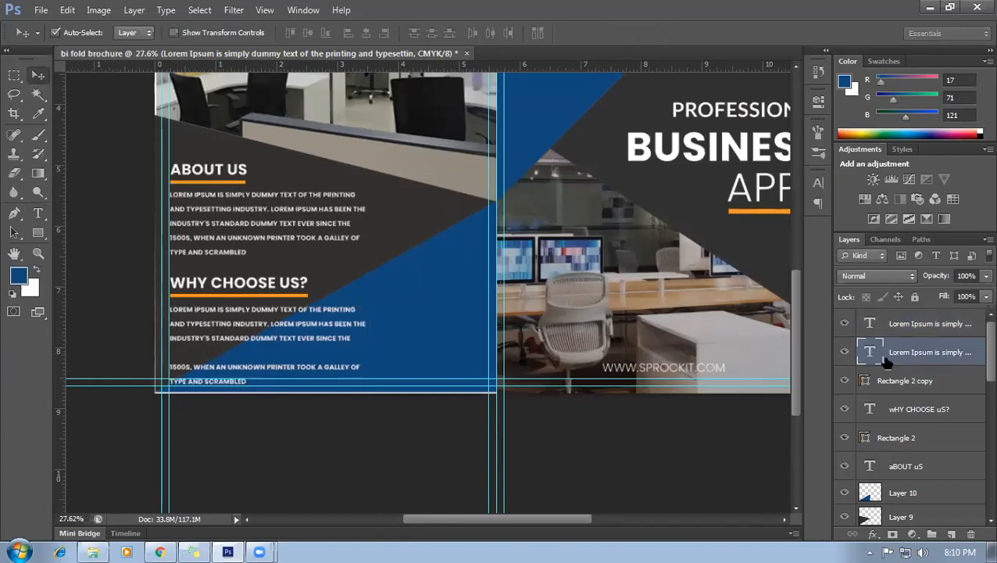
# Duplicate the paragraph, delete its 'INDUSTRY'S STANDARD DUMMY TEXT EVER SINCE THE' line and add a blank line.
pyautogui.hotkey('ctrl', 'j')
pyautogui.scroll(2, 256, 383)
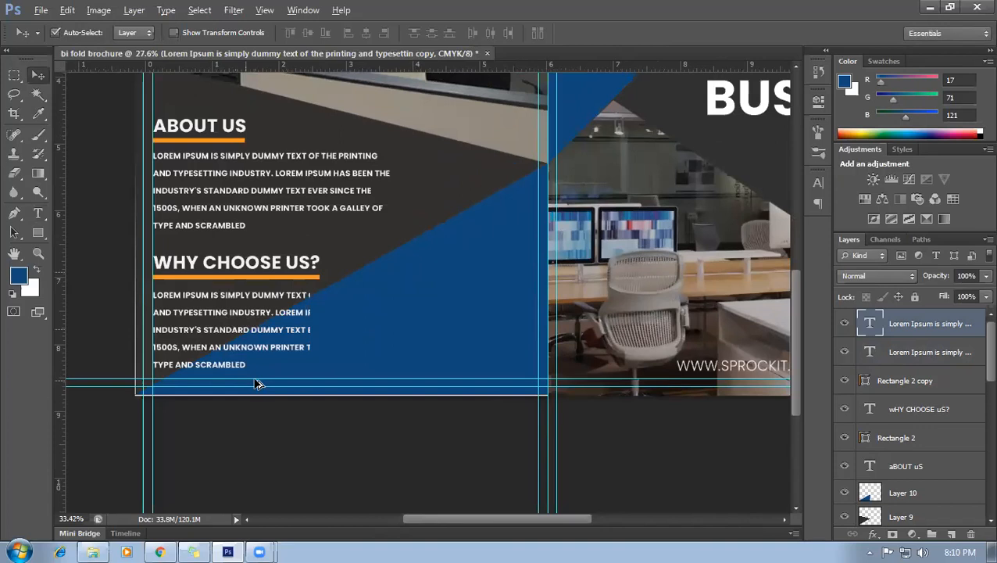
pyautogui.scroll(1, 244, 375)
pyautogui.press('t')
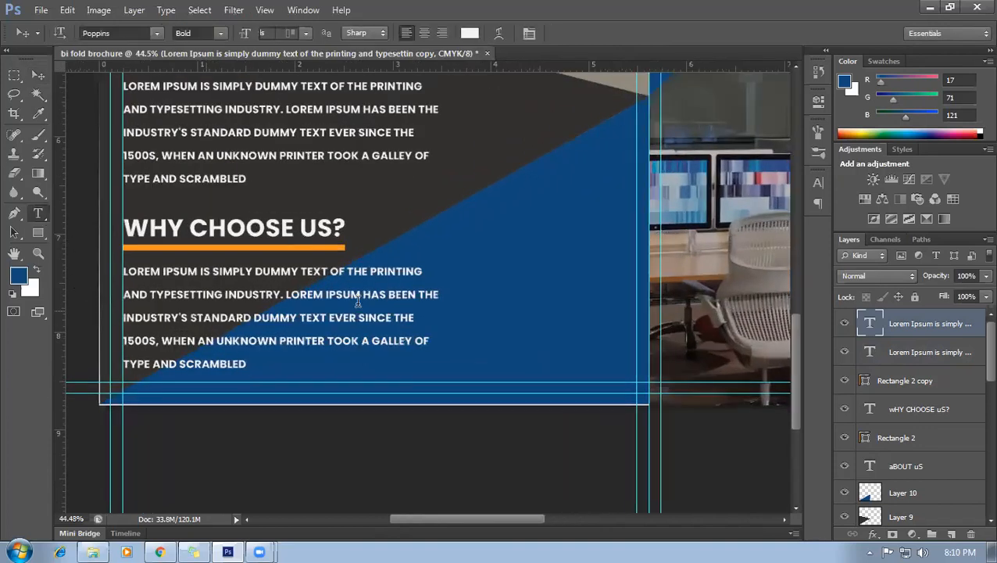
pyautogui.click(417, 284)
pyautogui.moveTo(426, 316); pyautogui.dragTo(93, 320)
pyautogui.press('BackSpace')
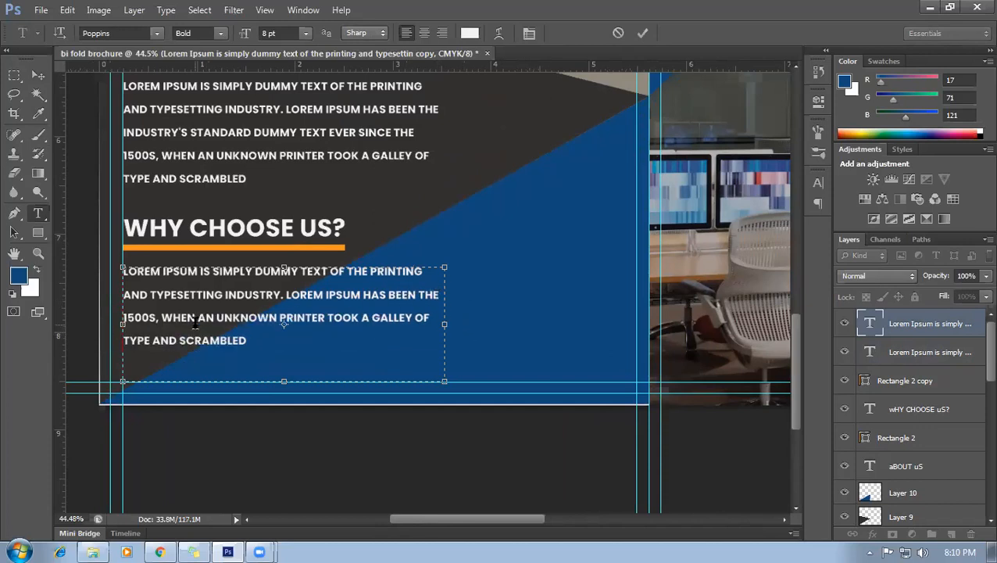
pyautogui.press('Return')
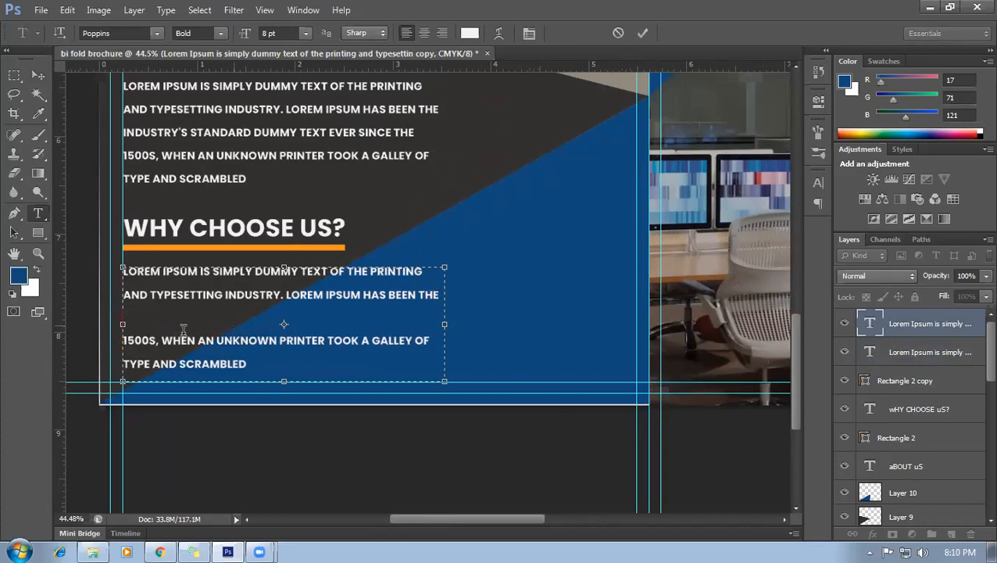
# Commit the edit, lower the WHY CHOOSE US? body text about 10 pixels, and zoom to check the layout.
pyautogui.click(38, 75)
pyautogui.scroll(-1, 284, 383)
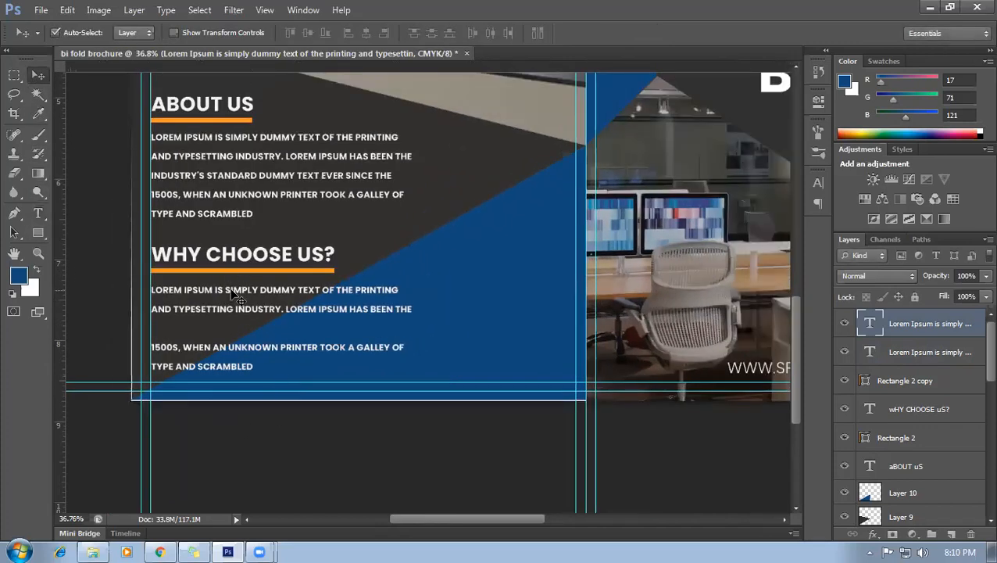
pyautogui.moveTo(232, 294); pyautogui.dragTo(232, 302)
pyautogui.scroll(1, 198, 346)
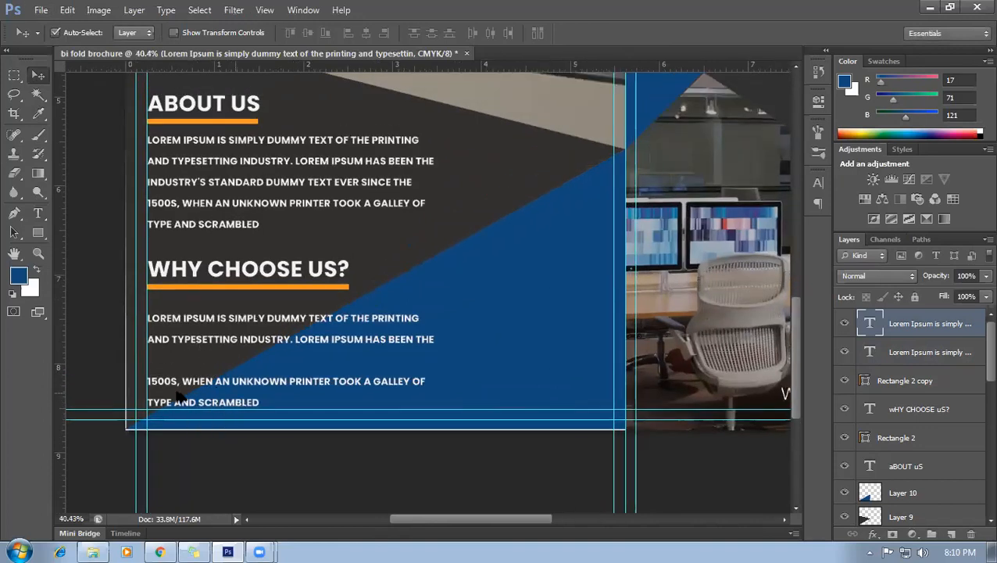
pyautogui.scroll(-6, 196, 356)
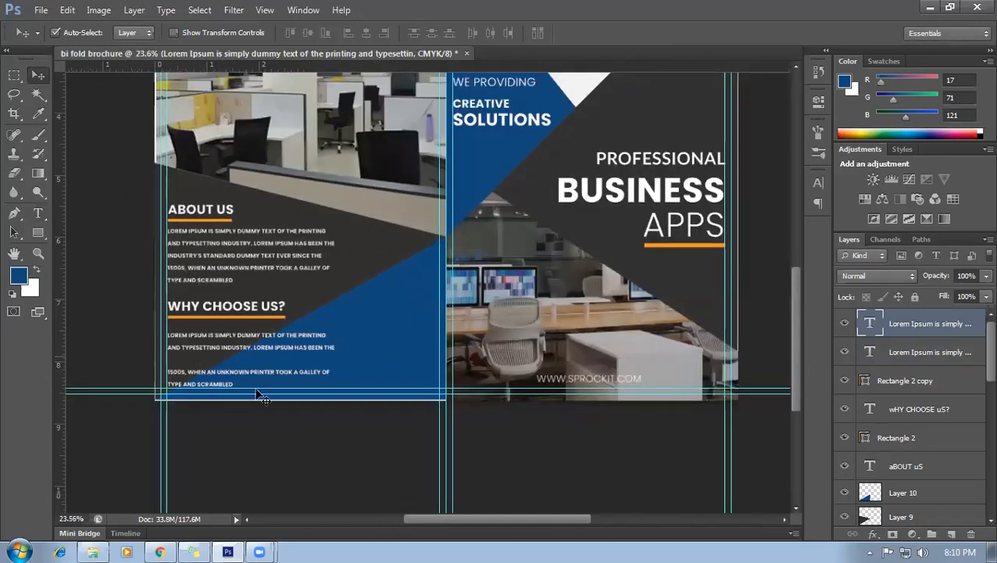
pyautogui.scroll(1, 325, 457)
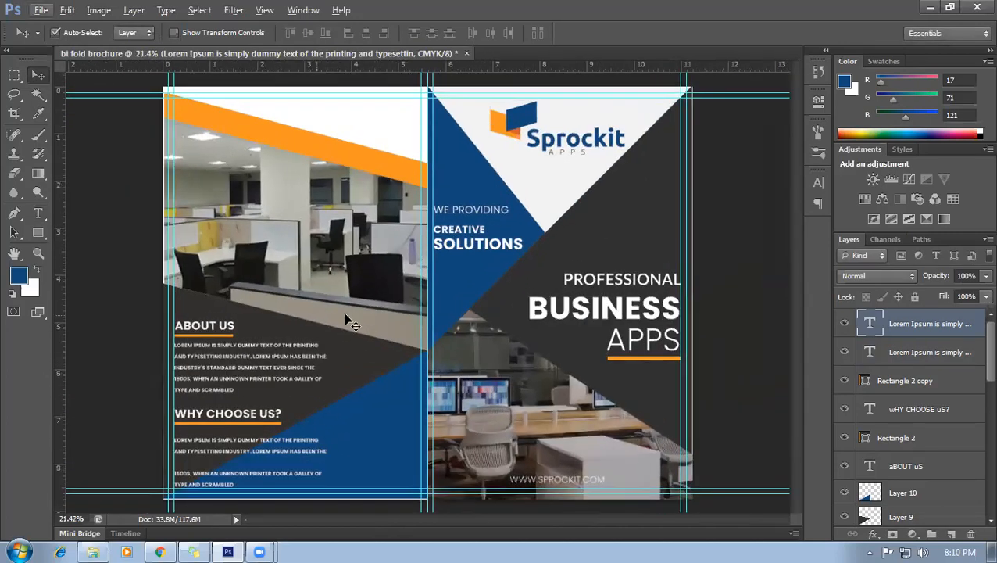
pyautogui.scroll(3, 405, 355)
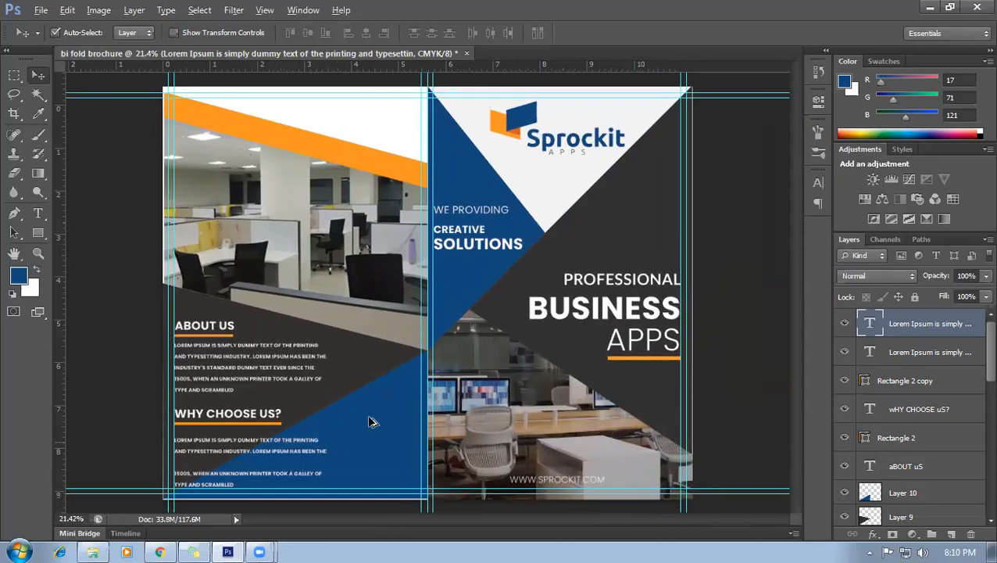
pyautogui.scroll(-3, 404, 356)
pyautogui.scroll(2, 383, 434)
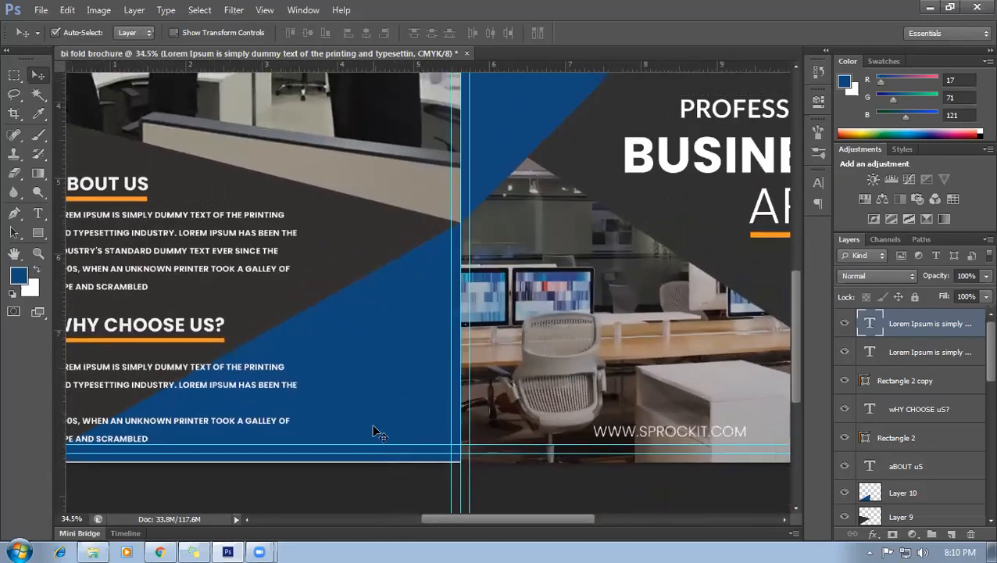
pyautogui.scroll(-3, 266, 278)
pyautogui.scroll(4, 349, 383)
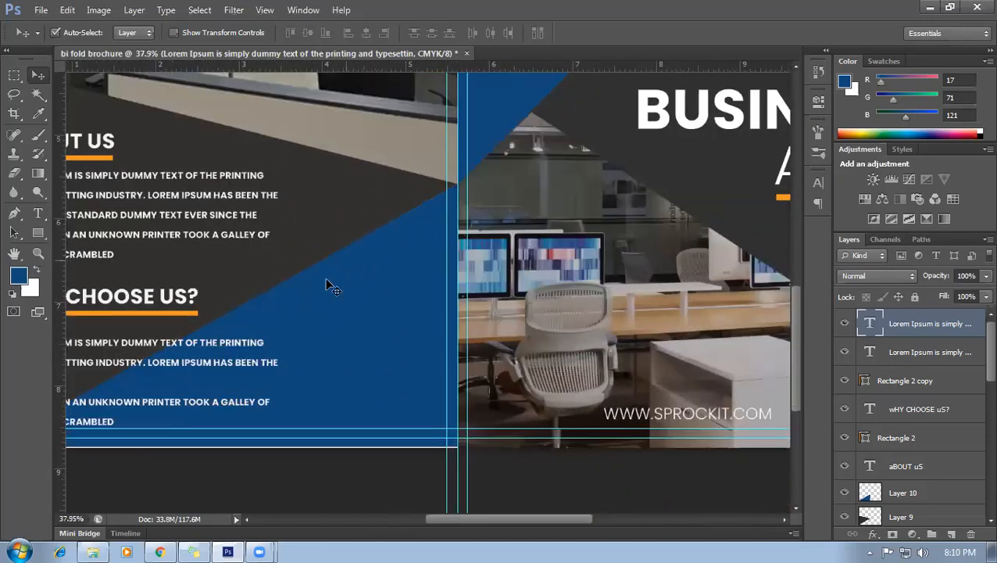
pyautogui.scroll(-1, 329, 283)
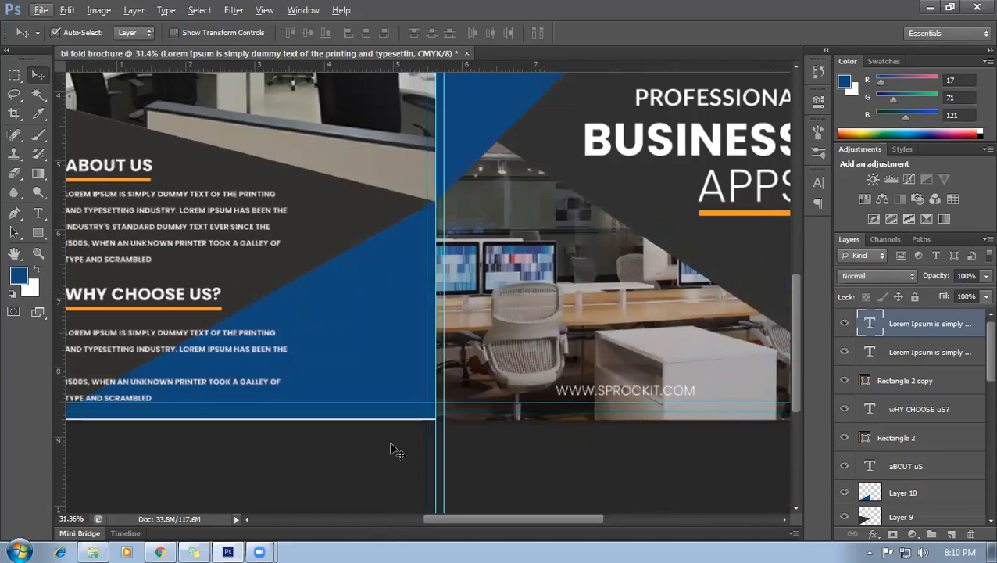
pyautogui.scroll(-1, 335, 362)
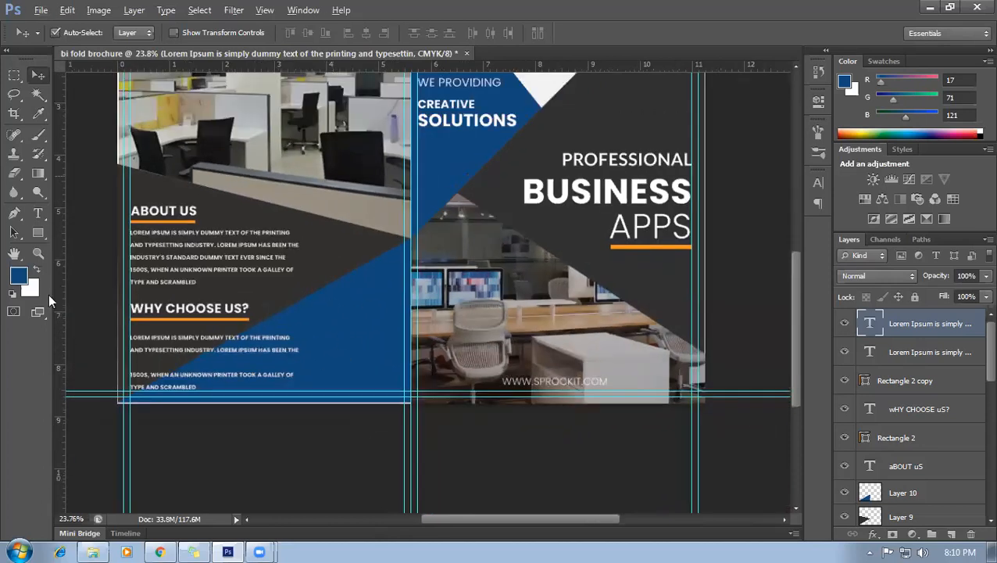
pyautogui.scroll(-1, 258, 391)
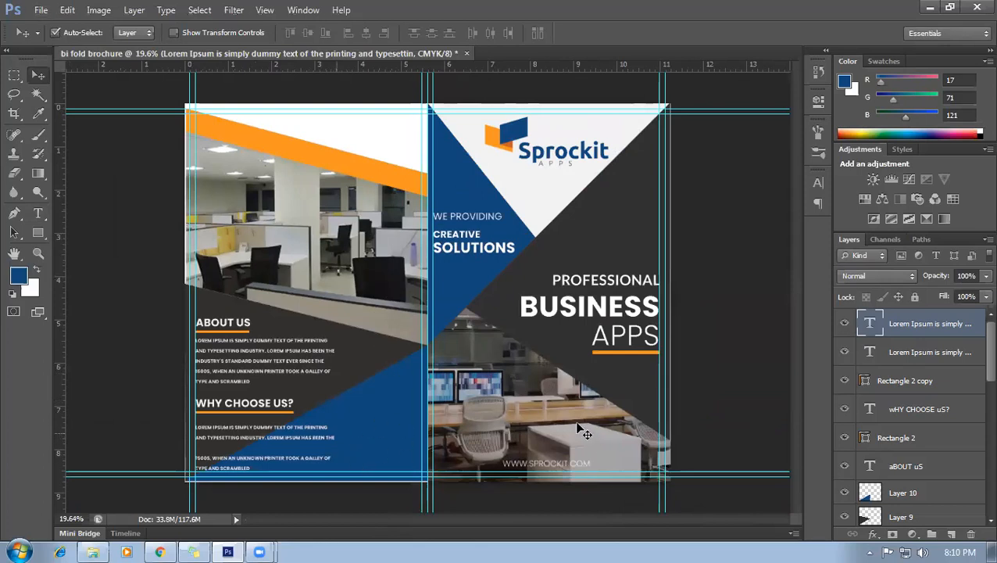
pyautogui.scroll(3, 270, 468)
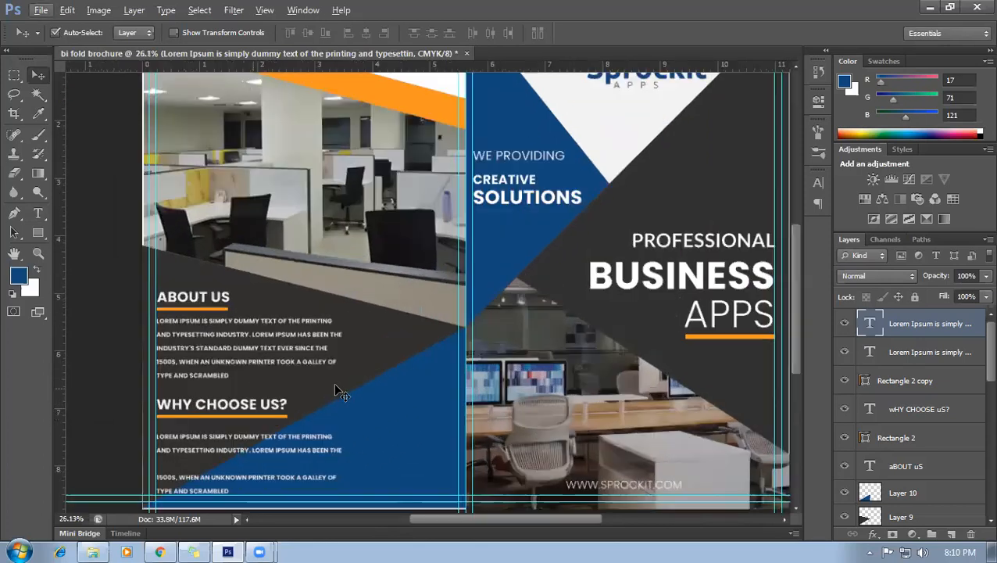
pyautogui.scroll(3, 394, 367)
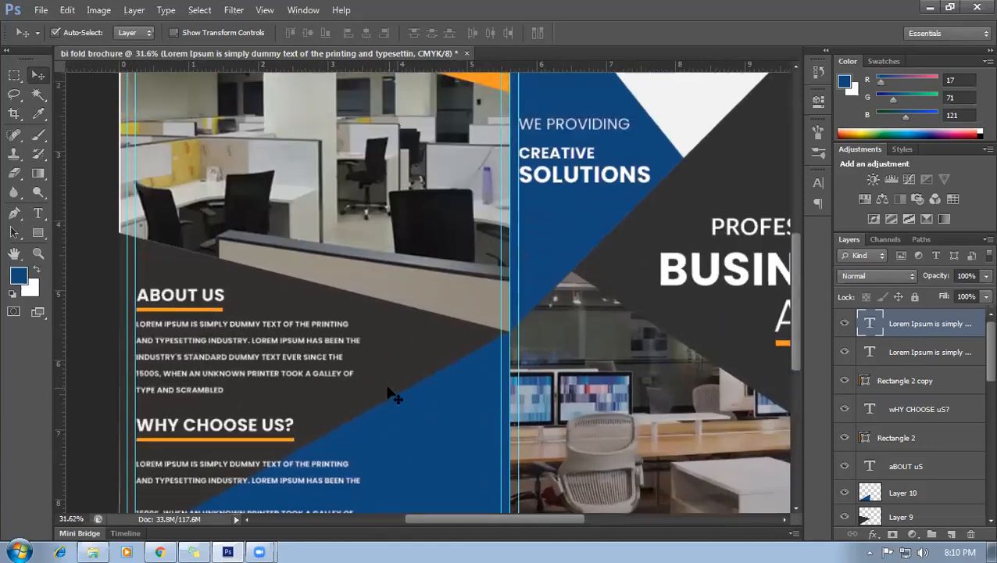
pyautogui.scroll(1, 373, 383)
pyautogui.scroll(-2, 374, 389)
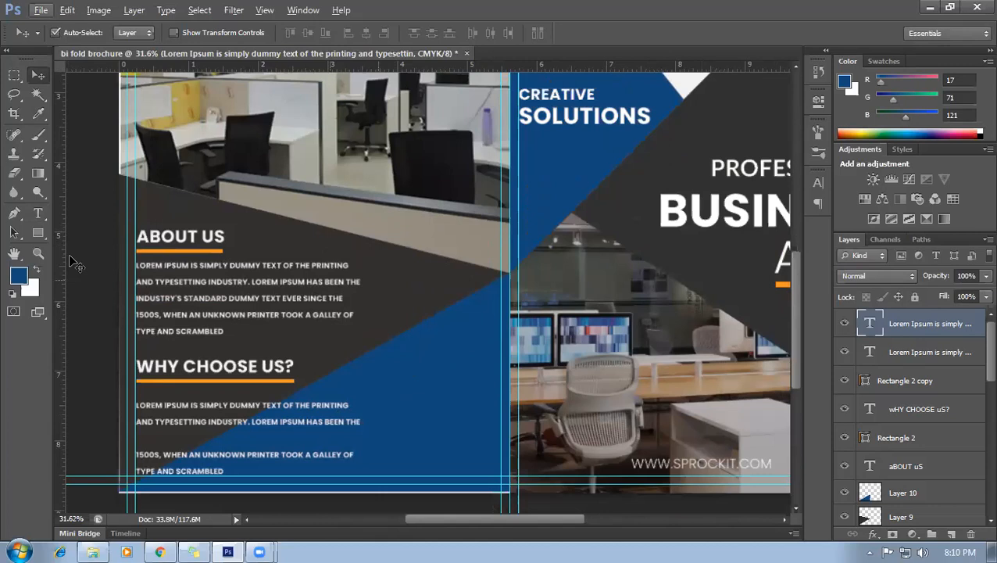
# Copy the ABOUT US heading to the bottom triangle and reword it to CONTACT.
pyautogui.press('t')
pyautogui.press('v')
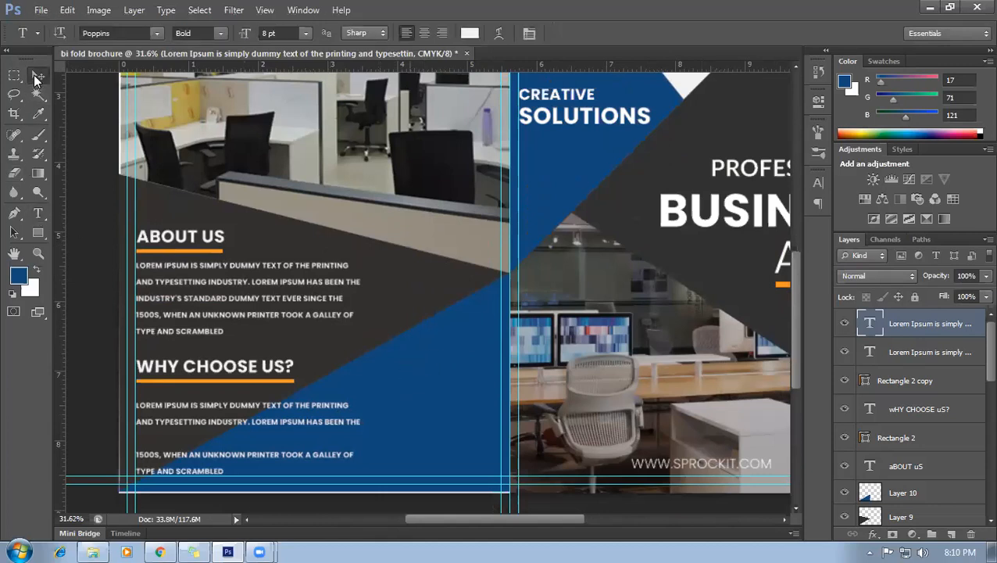
pyautogui.moveTo(192, 238); pyautogui.dragTo(461, 346)
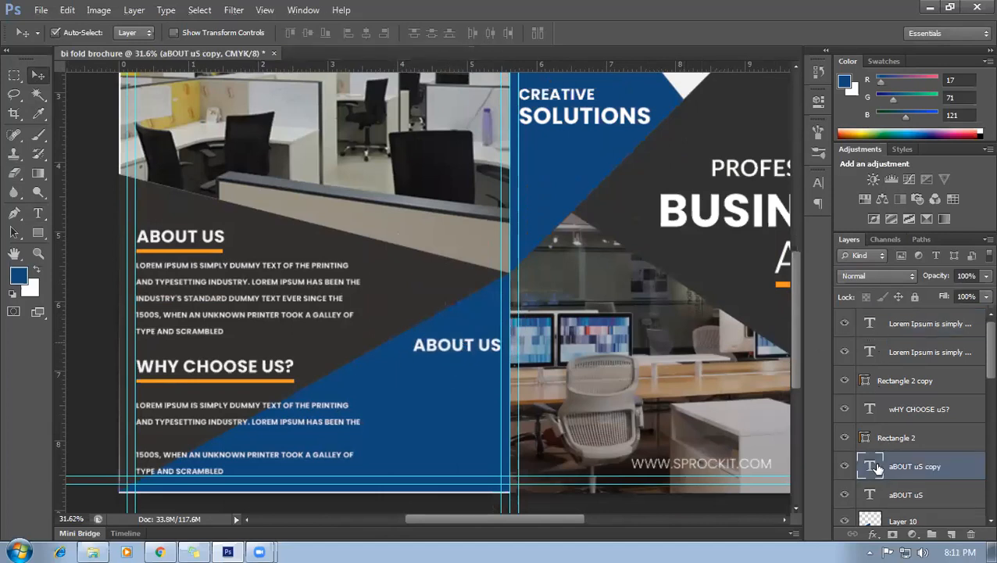
pyautogui.doubleClick(494, 353)
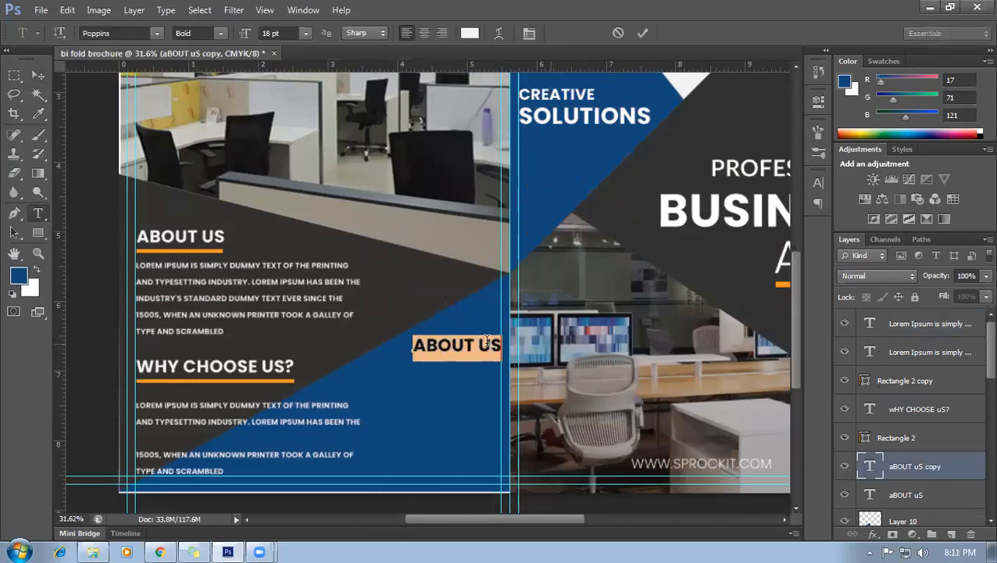
pyautogui.write('CONTACT')
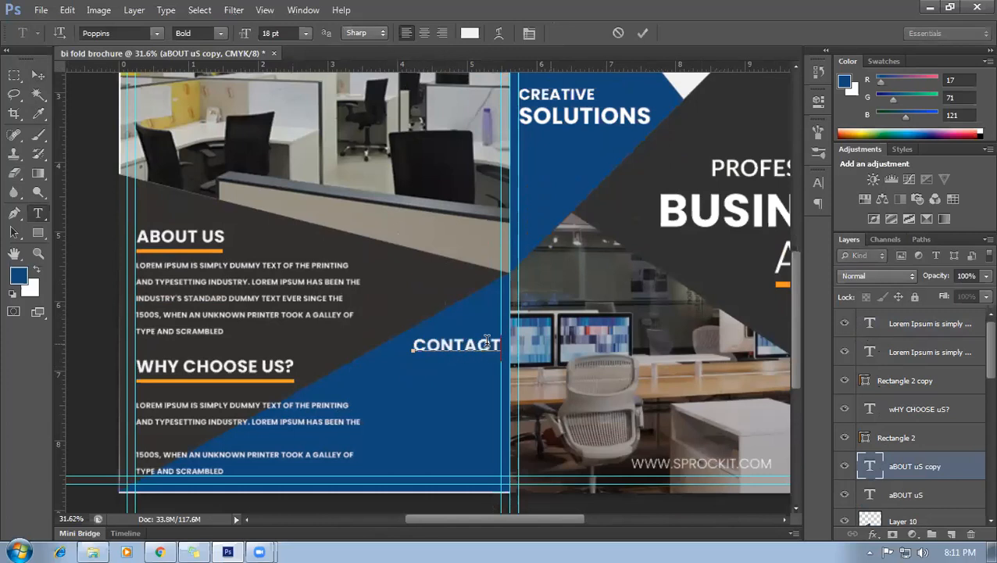
pyautogui.click(37, 75)
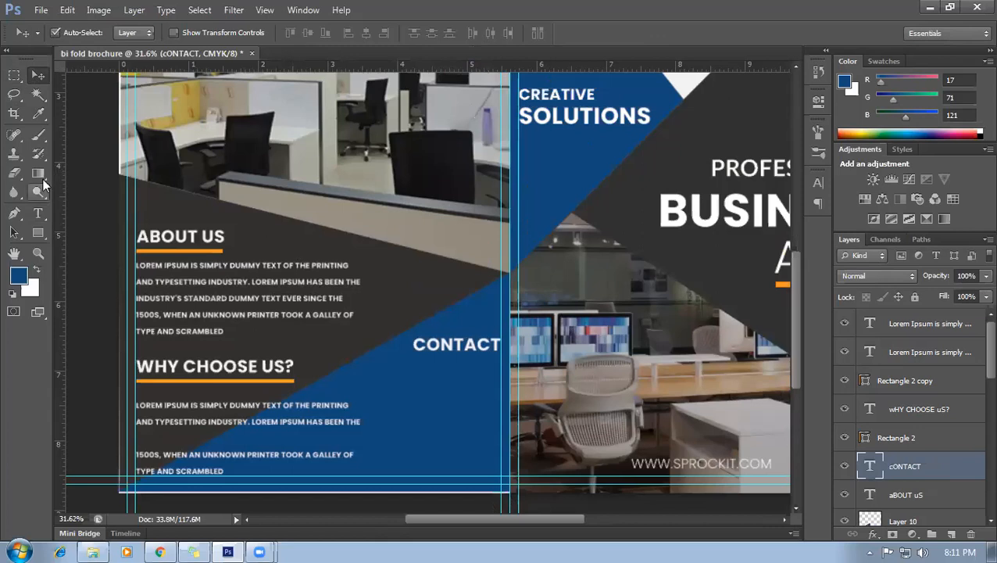
# Copy the orange ABOUT US underline beneath CONTACT and nudge it up into place.
pyautogui.click(180, 252)
pyautogui.moveTo(179, 252); pyautogui.dragTo(459, 367)
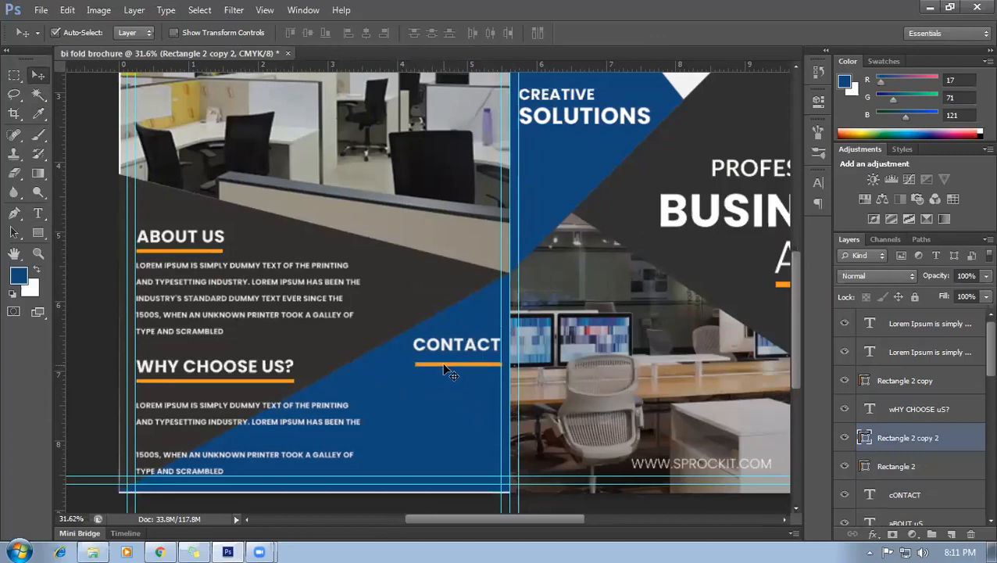
pyautogui.press('Up')
pyautogui.press('Up')
pyautogui.press('Up')
pyautogui.press('Up')
pyautogui.press('Up')
pyautogui.press('Up')
pyautogui.press('Up')
pyautogui.press('Up')
pyautogui.press('Left')
pyautogui.press('Left')
pyautogui.press('Left')
pyautogui.press('Up')
pyautogui.press('Up')
pyautogui.press('Up')
pyautogui.press('Up')
pyautogui.press('Up')
pyautogui.press('Up')
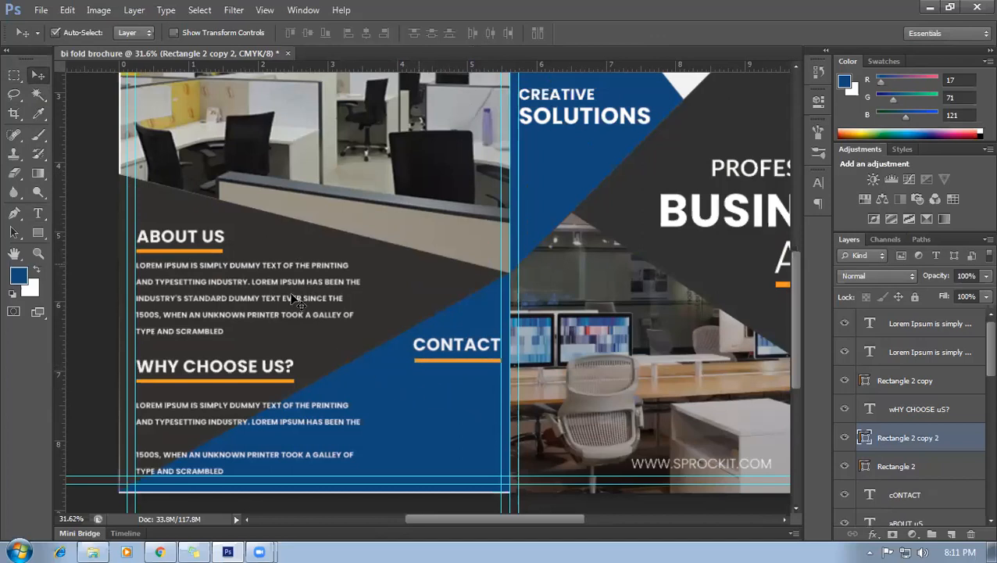
pyautogui.scroll(-2, 349, 356)
pyautogui.scroll(1, 404, 446)
pyautogui.scroll(1, 405, 445)
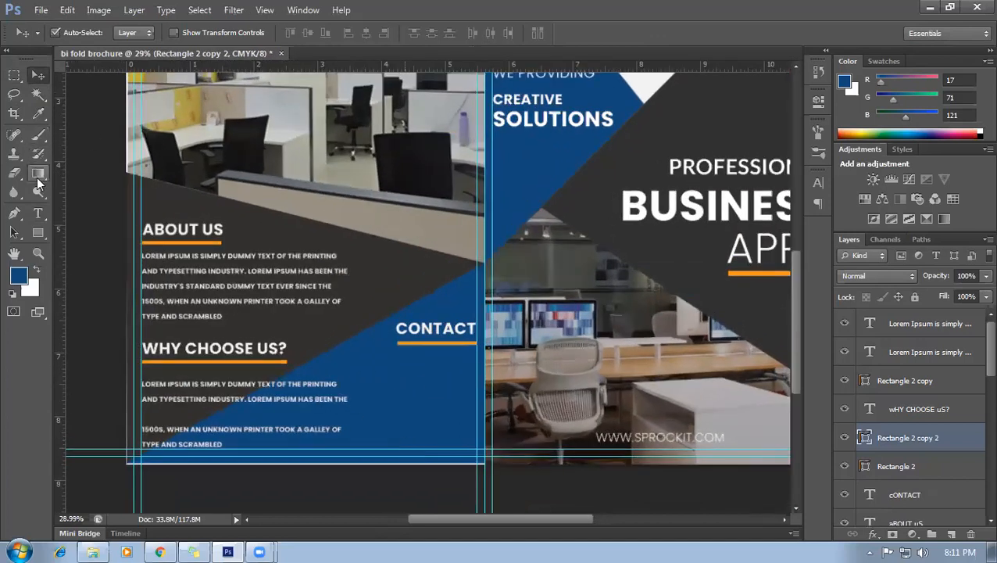
# Add a right-aligned 8 pt line under CONTACT reading 'MOBILE:' followed by the phone number.
pyautogui.click(37, 213)
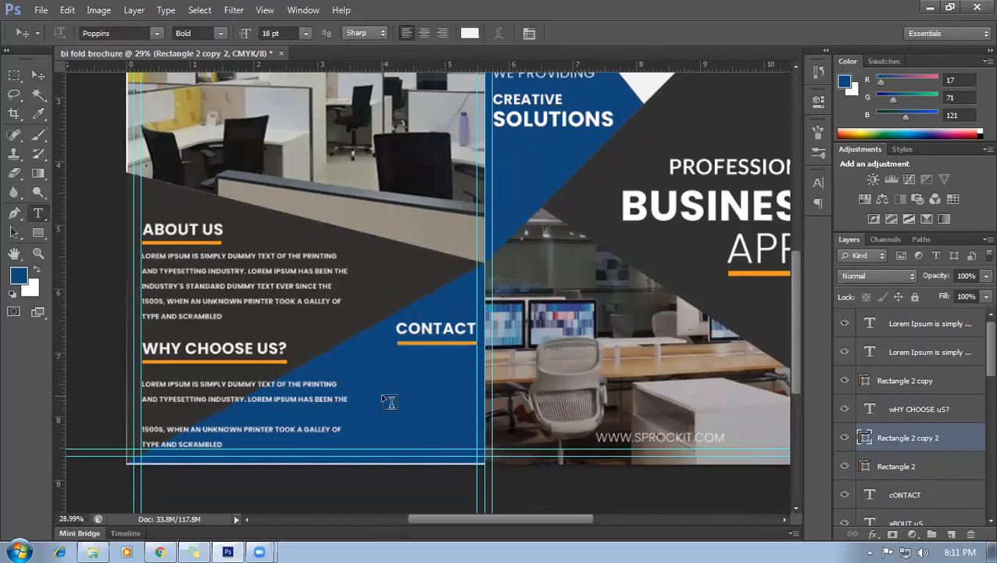
pyautogui.click(476, 368)
pyautogui.click(443, 36)
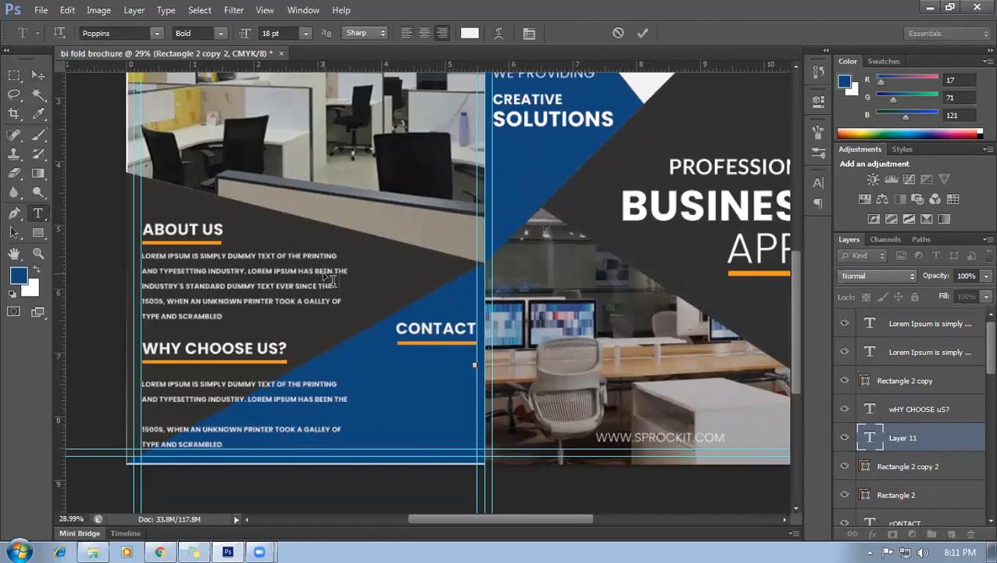
pyautogui.write('MOBIL')
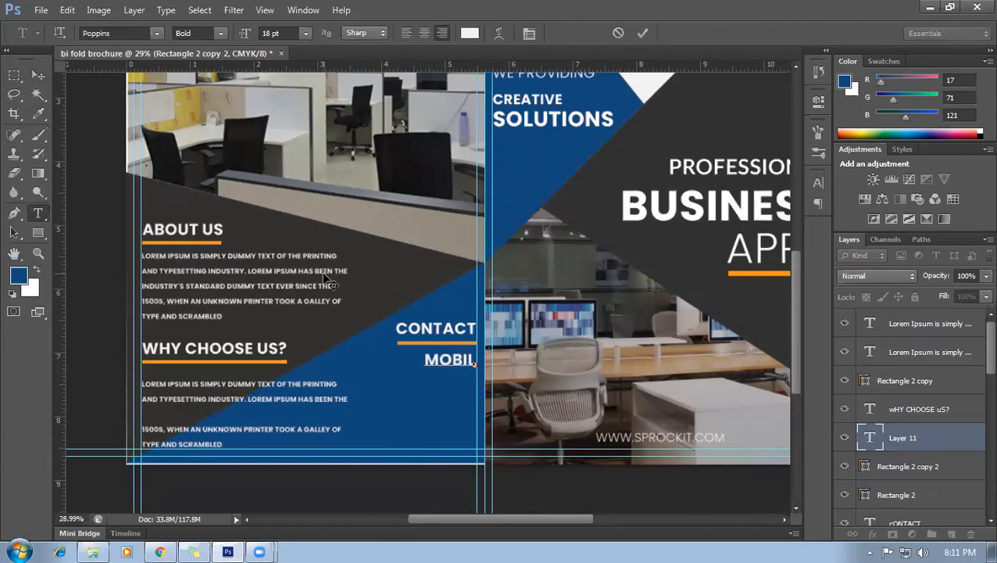
pyautogui.write('E:')
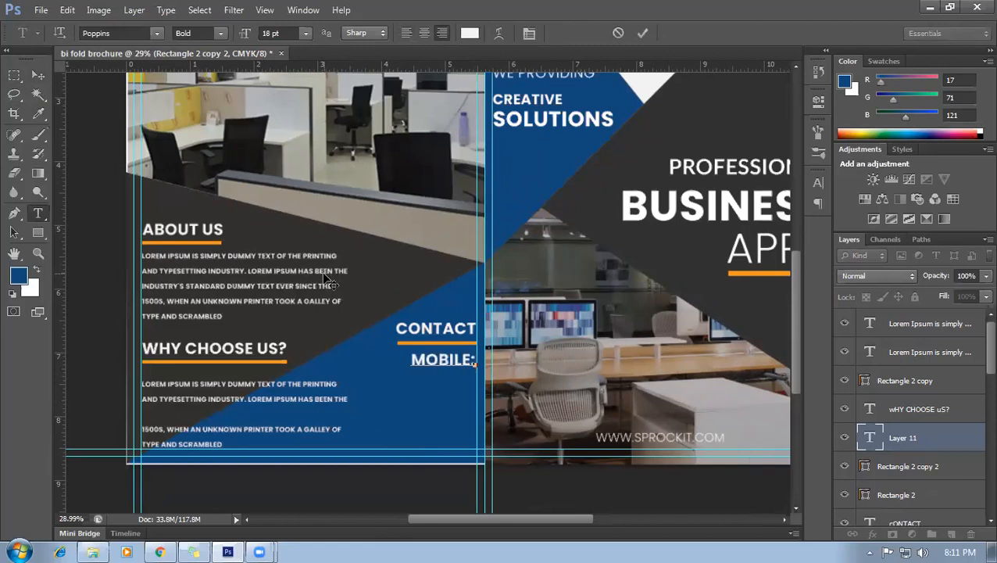
pyautogui.hotkey('ctrl', 'a')
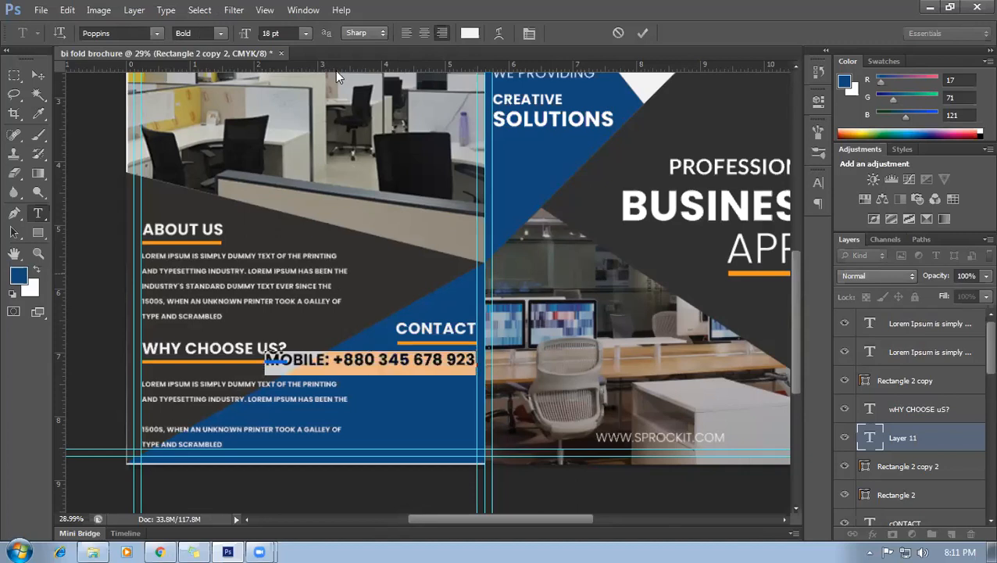
pyautogui.click(307, 32)
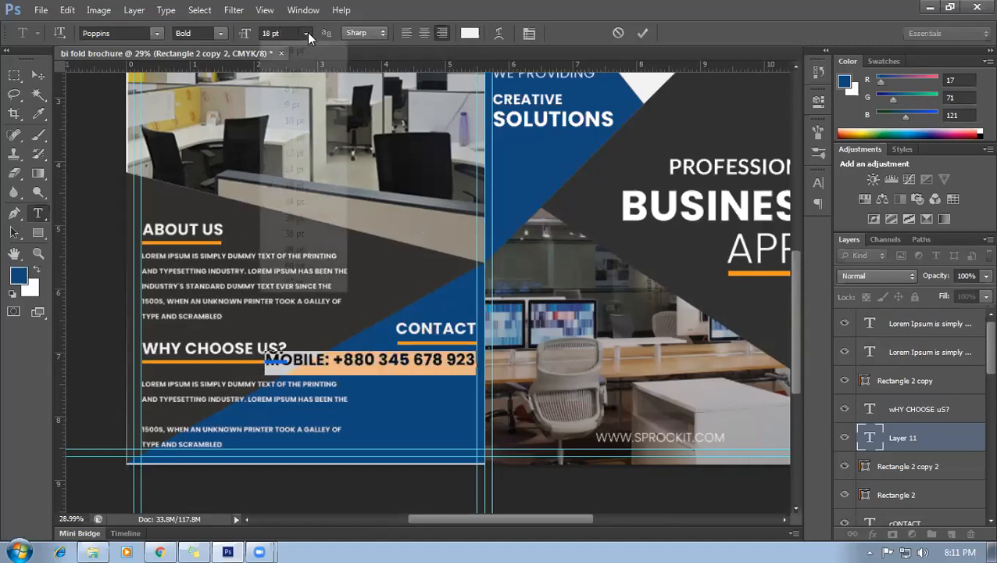
pyautogui.click(310, 86)
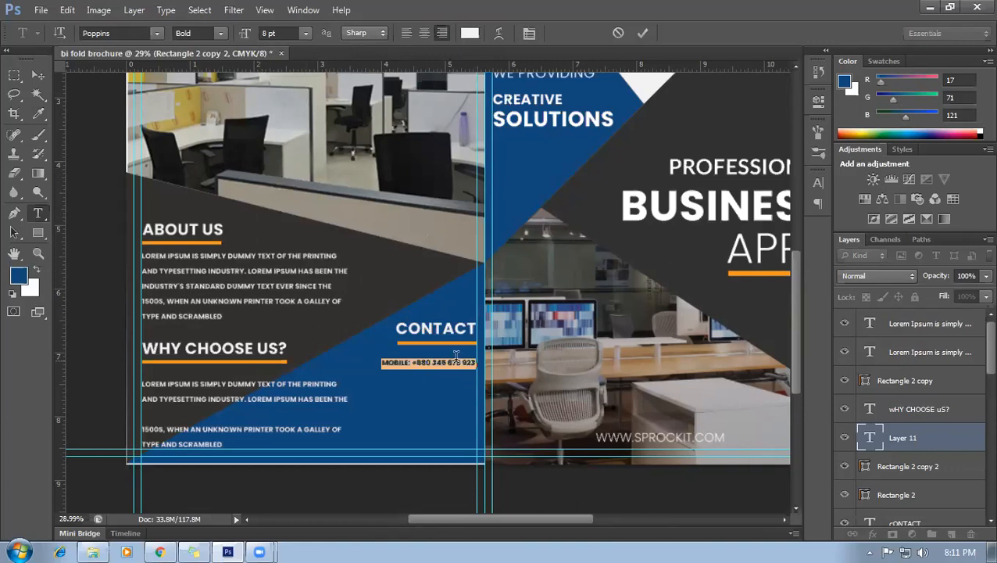
# Set the phone number part to Regular weight and commit the mobile line.
pyautogui.click(416, 362)
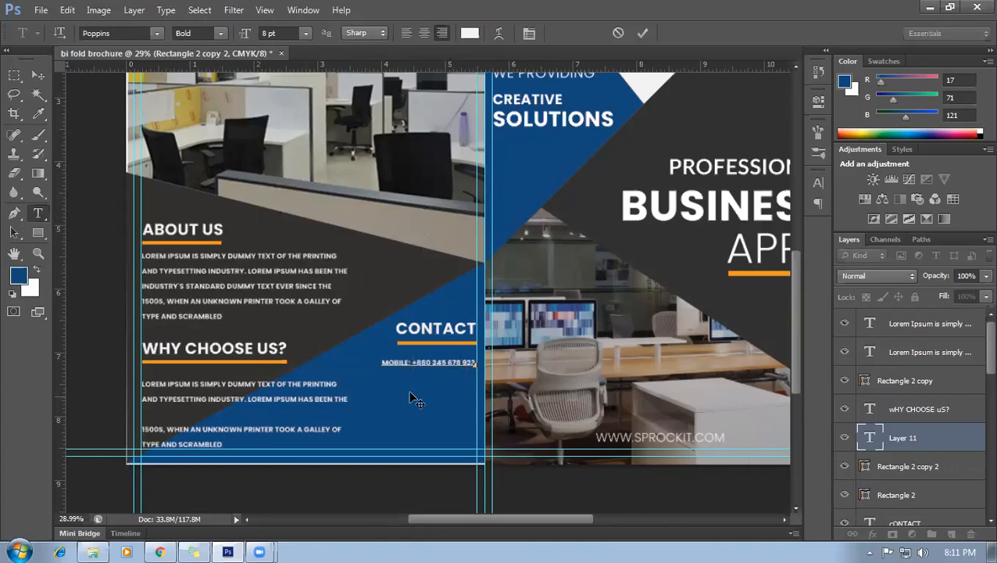
pyautogui.scroll(1, 409, 400)
pyautogui.scroll(1, 415, 381)
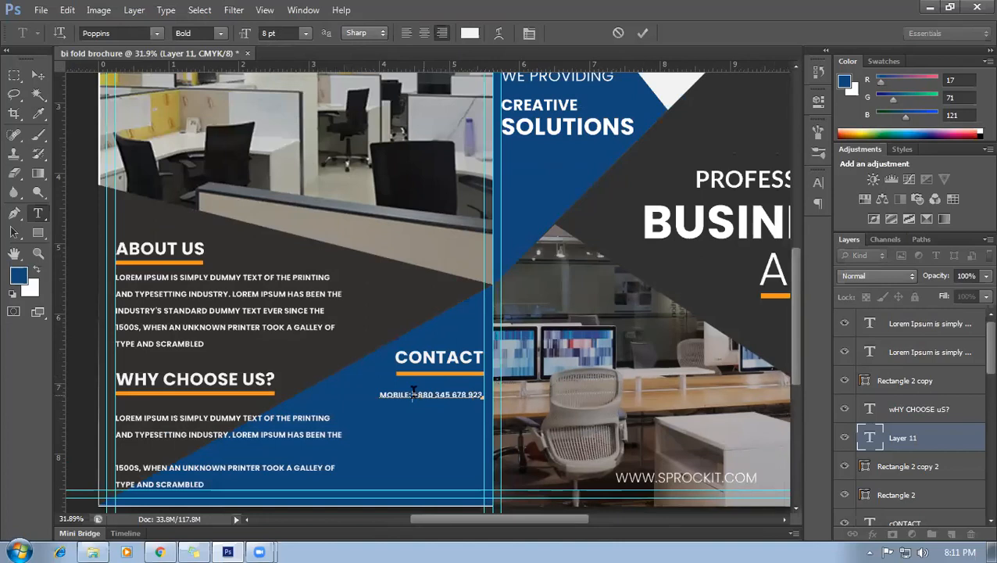
pyautogui.moveTo(413, 394); pyautogui.dragTo(478, 390)
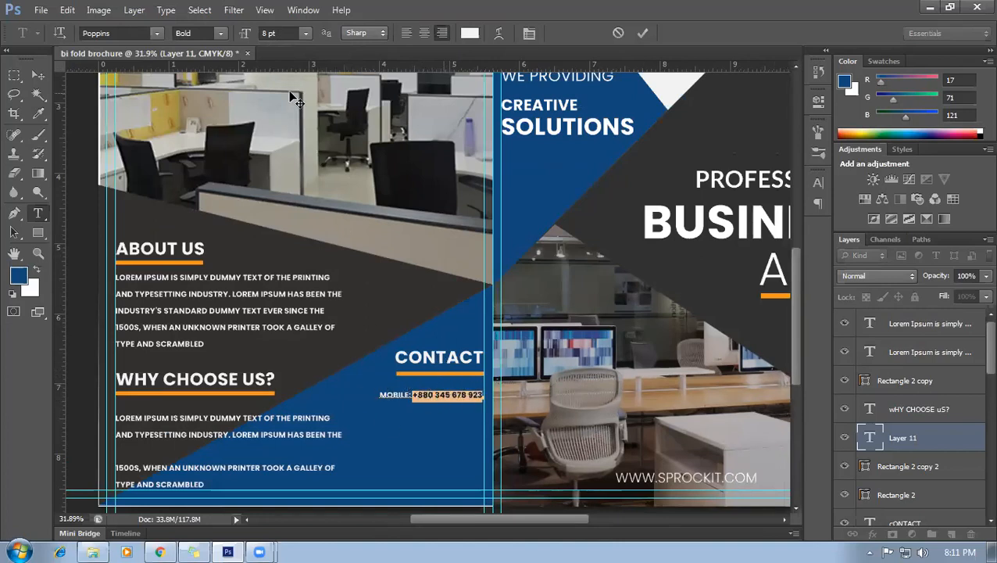
pyautogui.click(222, 33)
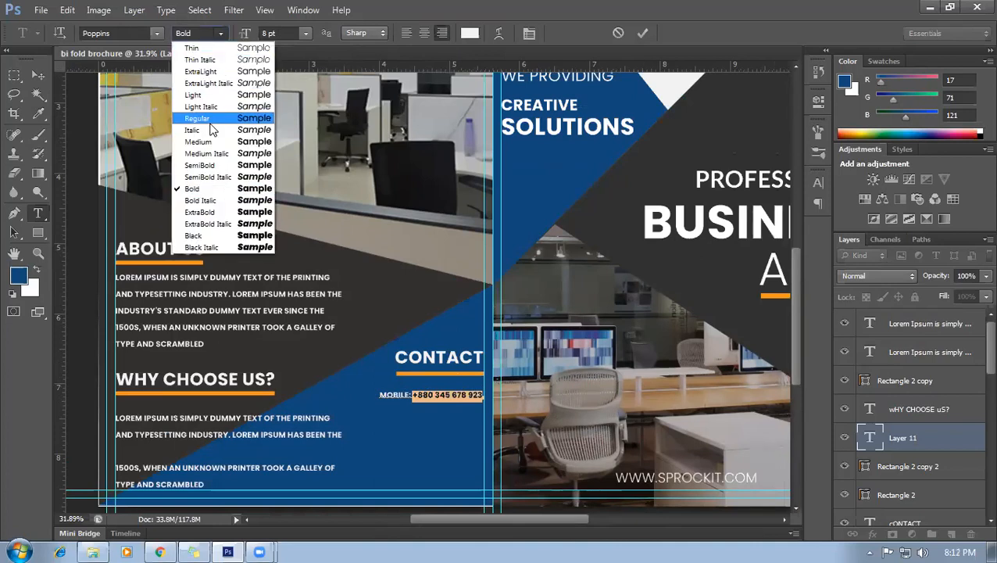
pyautogui.click(233, 181)
pyautogui.click(39, 76)
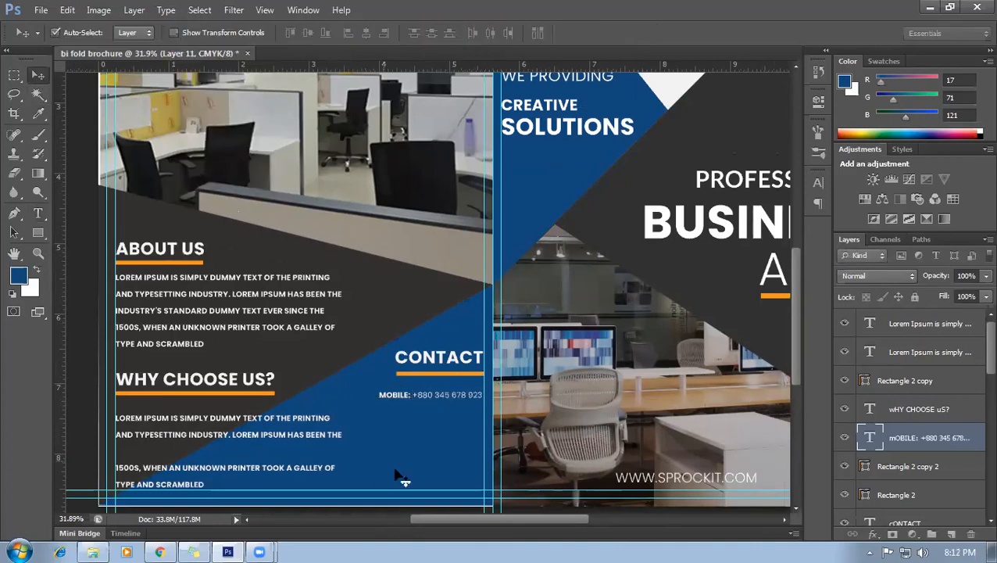
pyautogui.click(434, 443)
pyautogui.moveTo(404, 406)
pyautogui.mouseDown()
pyautogui.moveTo(409, 415)
pyautogui.moveTo(393, 400)
pyautogui.moveTo(393, 423)
pyautogui.mouseUp()
# Undo the accidental shape move and open the copied mobile line for editing.
pyautogui.hotkey('ctrl', 'z')
pyautogui.scroll(2, 414, 419)
pyautogui.click(393, 397)
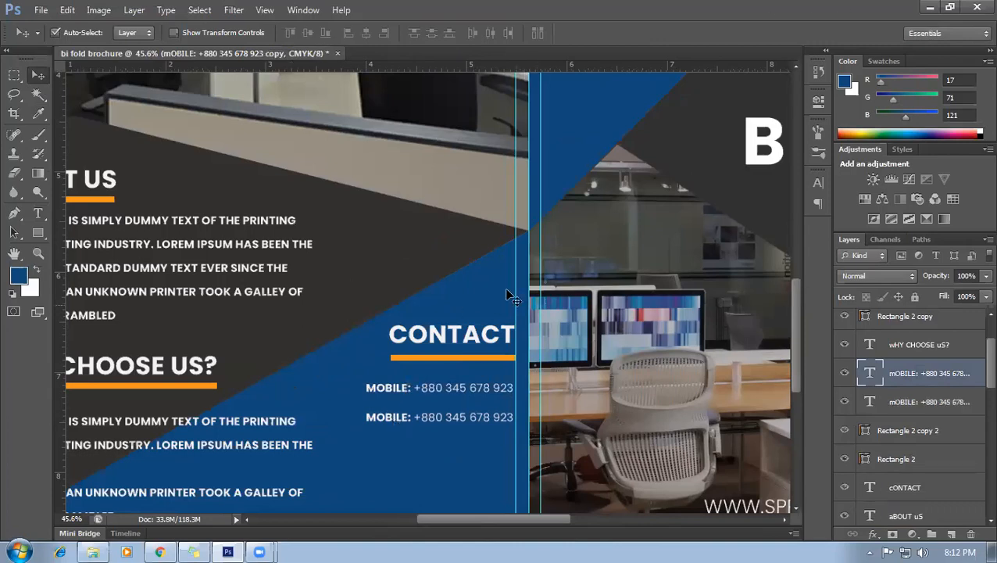
pyautogui.scroll(-1, 414, 436)
pyautogui.doubleClick(863, 373)
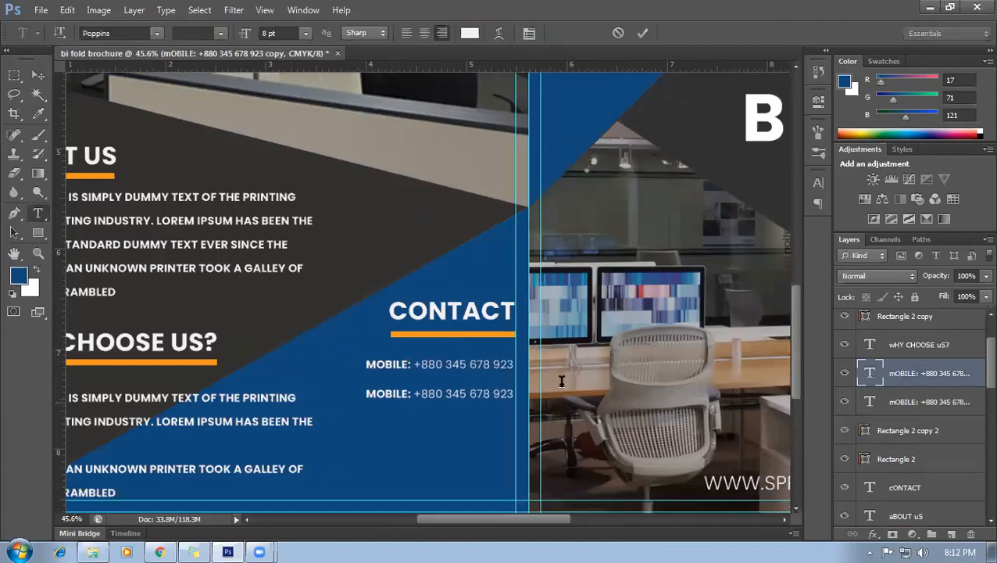
pyautogui.click(404, 394)
# Retype the copied line as 'EMAIL:' followed by a placeholder email address.
pyautogui.click(410, 395)
pyautogui.moveTo(408, 394); pyautogui.dragTo(364, 394)
pyautogui.write('EMAIL:')
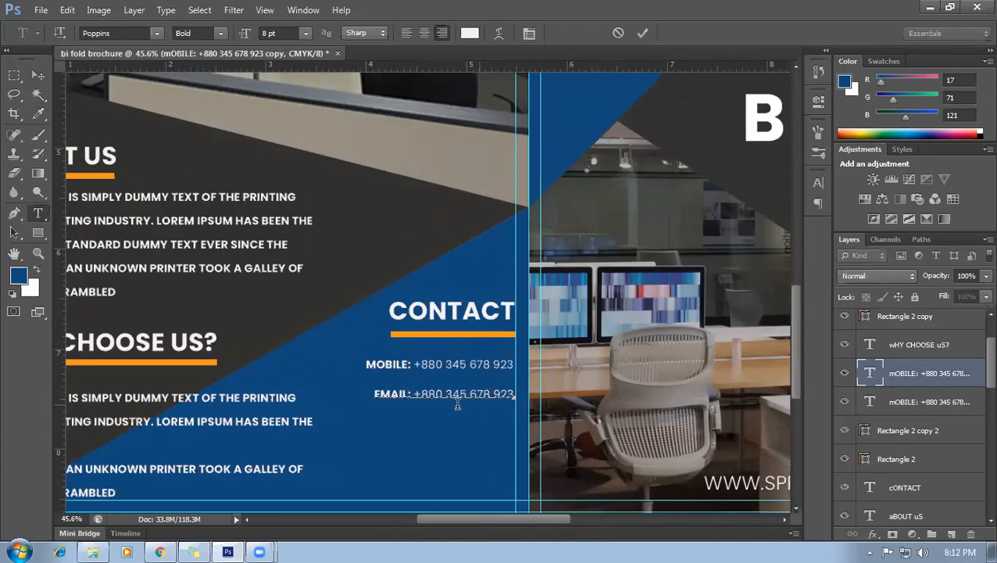
pyautogui.moveTo(419, 390); pyautogui.dragTo(507, 392)
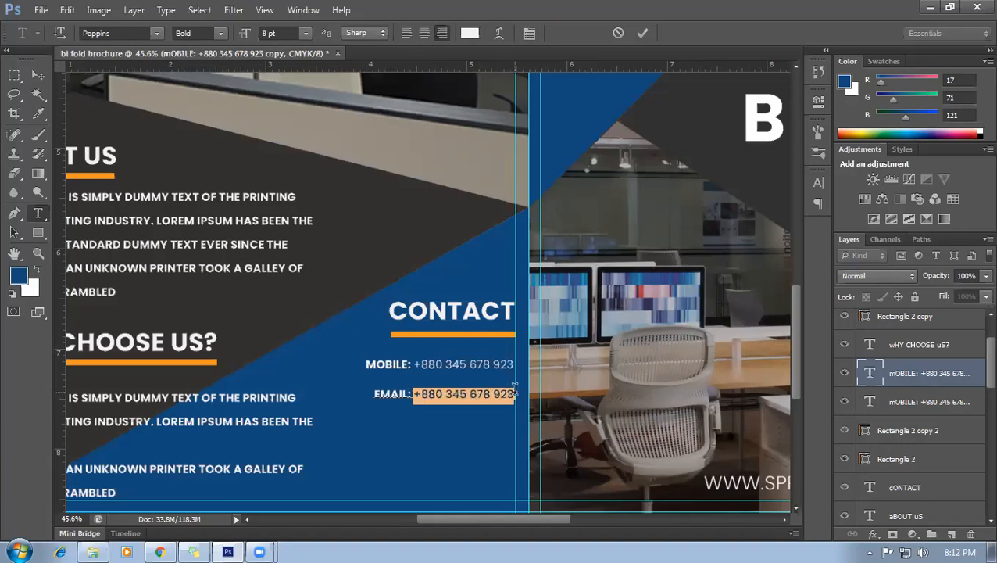
pyautogui.press('BackSpace')
pyautogui.write('YOURMAIL@GMAIL.COM')
pyautogui.click(909, 401)
pyautogui.press('v')
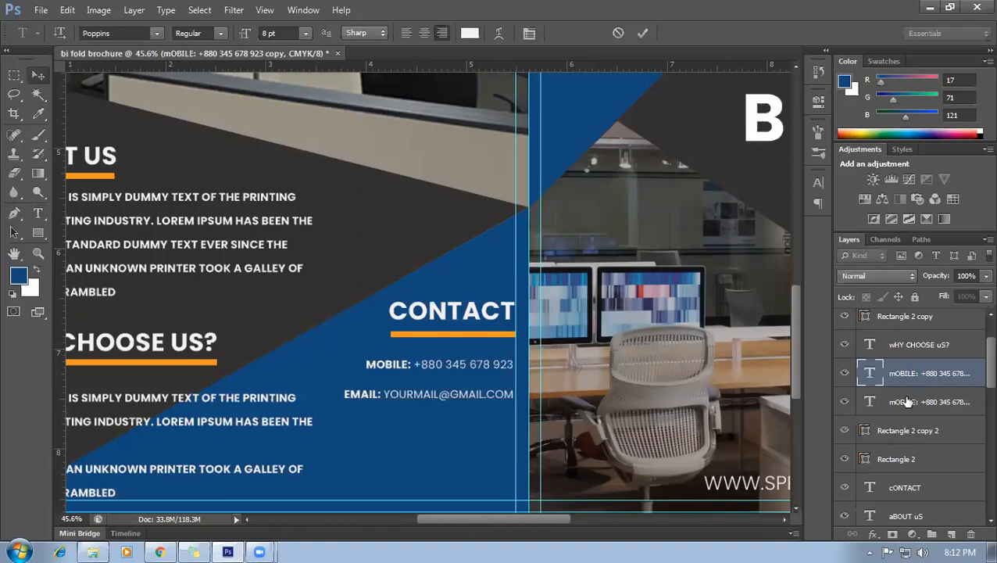
# Duplicate the email line just below it and select its EMAIL label for rewording.
pyautogui.moveTo(361, 398); pyautogui.dragTo(363, 420)
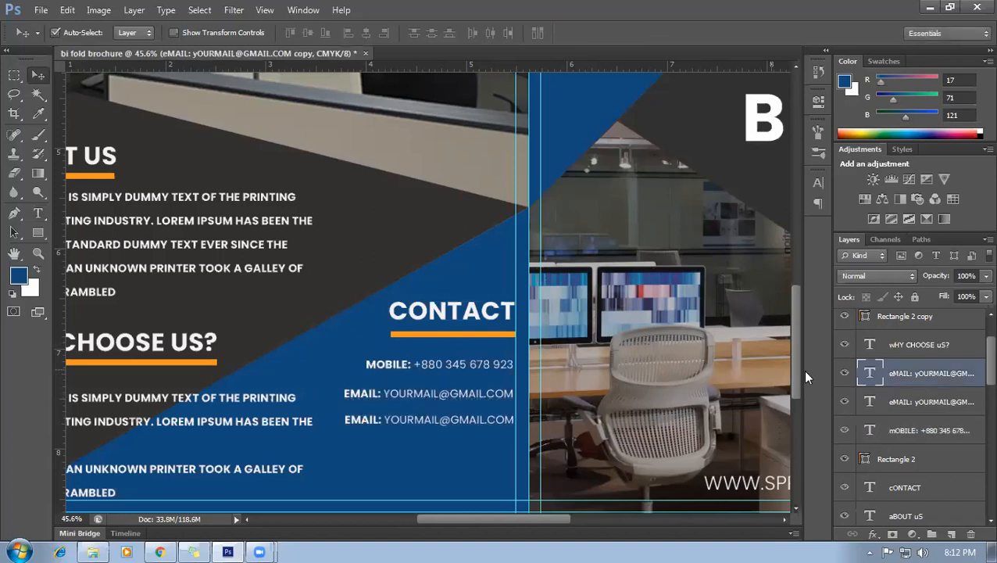
pyautogui.doubleClick(869, 373)
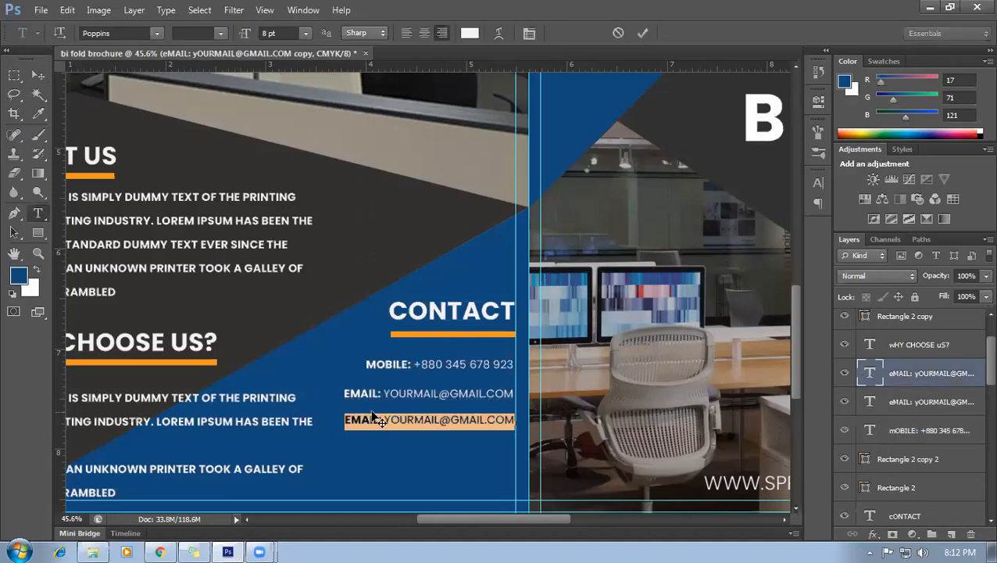
pyautogui.moveTo(378, 420); pyautogui.dragTo(345, 419)
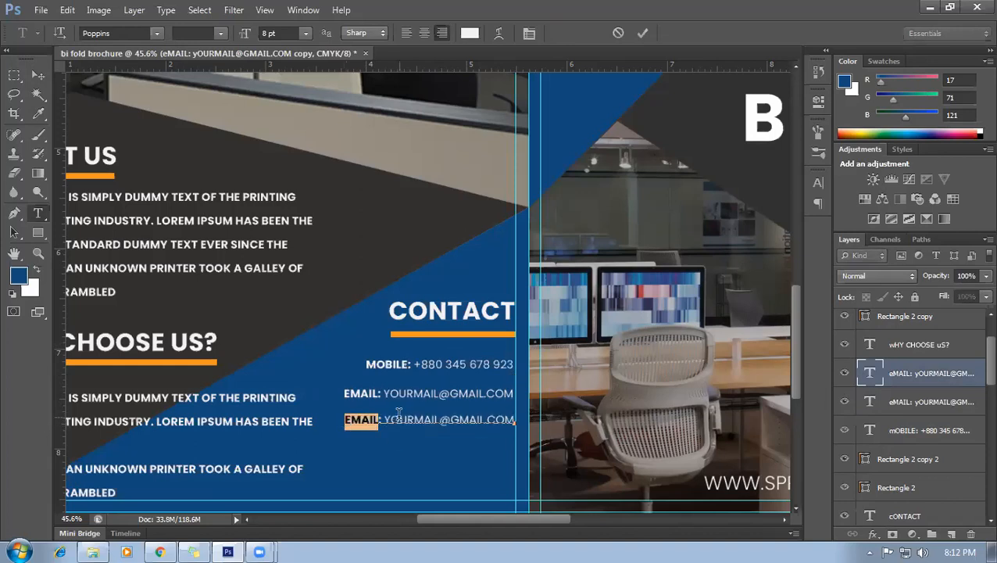
# Replace EMAIL with ADRESS, break the line, and set the leading to 14.01 pt.
pyautogui.click(384, 420)
pyautogui.moveTo(379, 420); pyautogui.dragTo(340, 422)
pyautogui.write('AD')
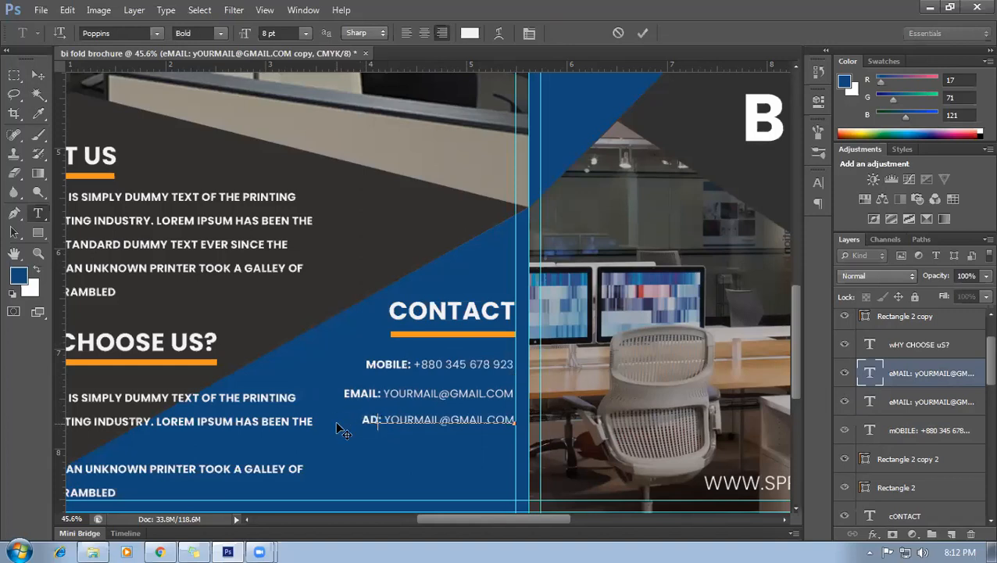
pyautogui.write('RESS')
pyautogui.press('Return')
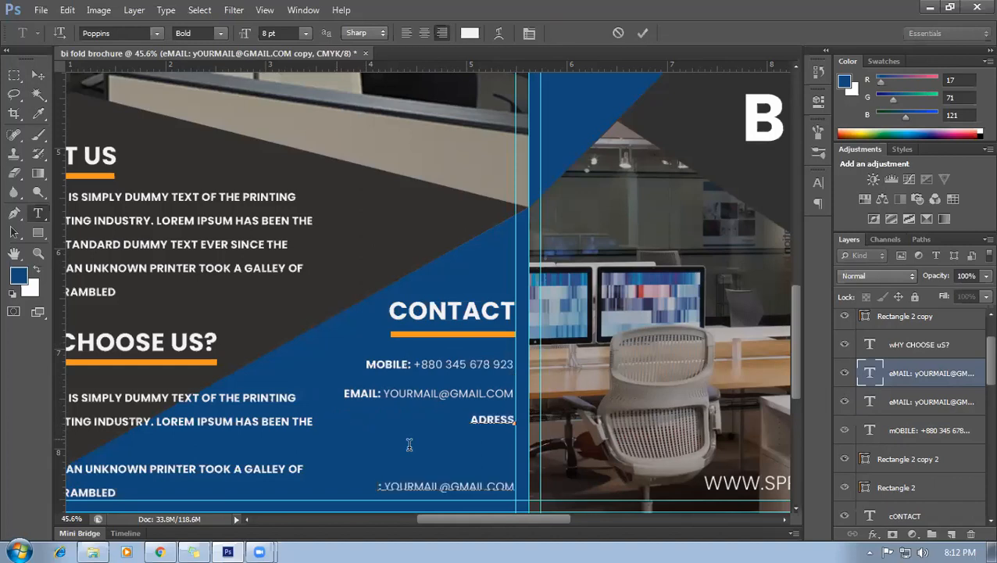
pyautogui.moveTo(407, 444); pyautogui.dragTo(469, 509)
pyautogui.click(529, 34)
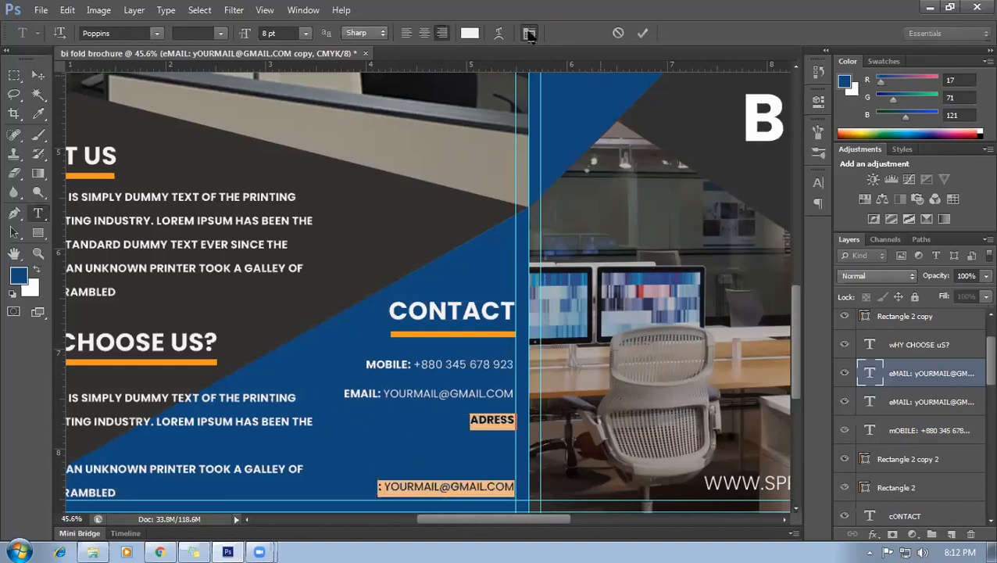
pyautogui.scroll(-2, 771, 212)
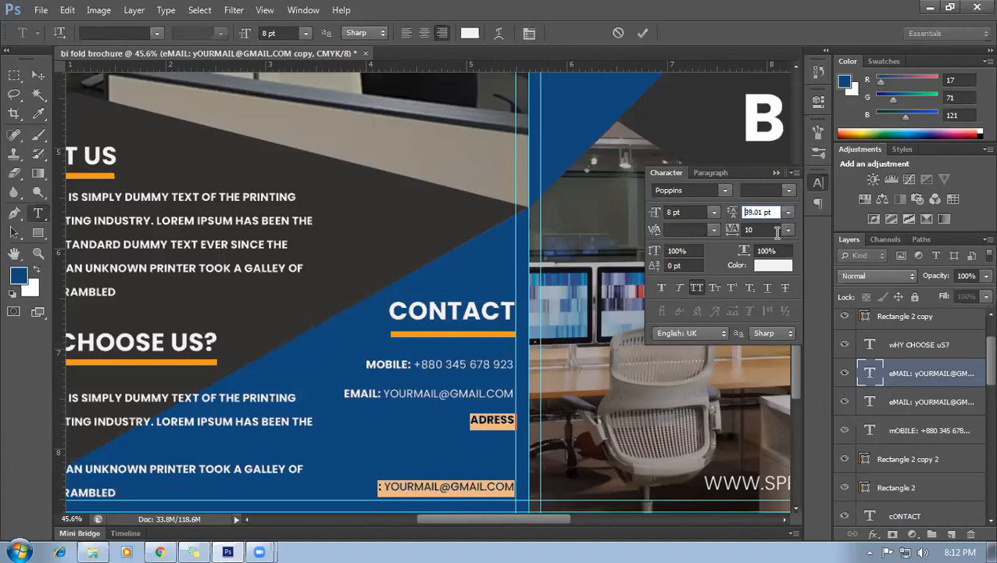
pyautogui.scroll(-10, 769, 247)
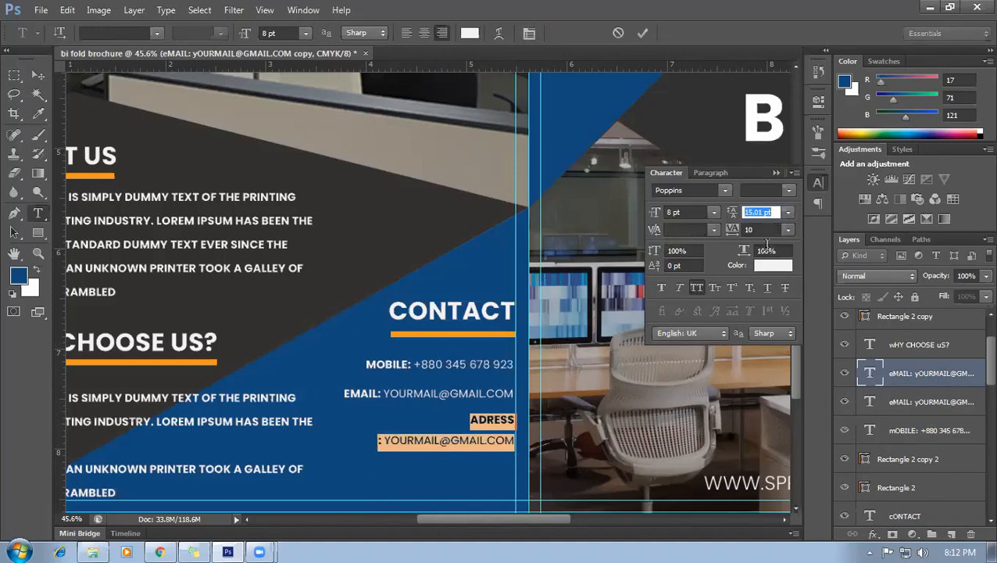
pyautogui.press('Return')
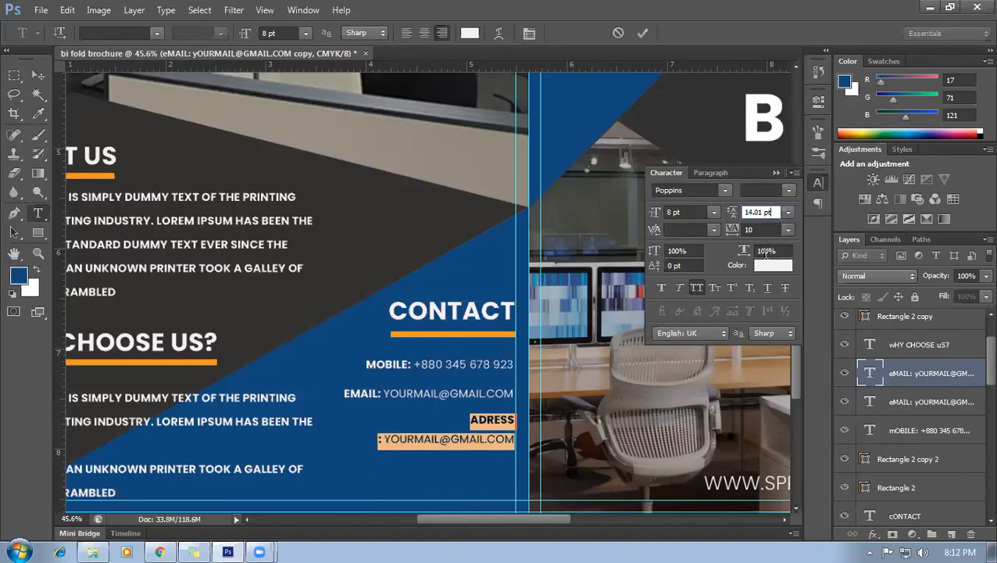
# Type the address UNITED STATES OF AMERICA, with CALIFORNIA USA 1233 on a second line.
pyautogui.click(508, 422)
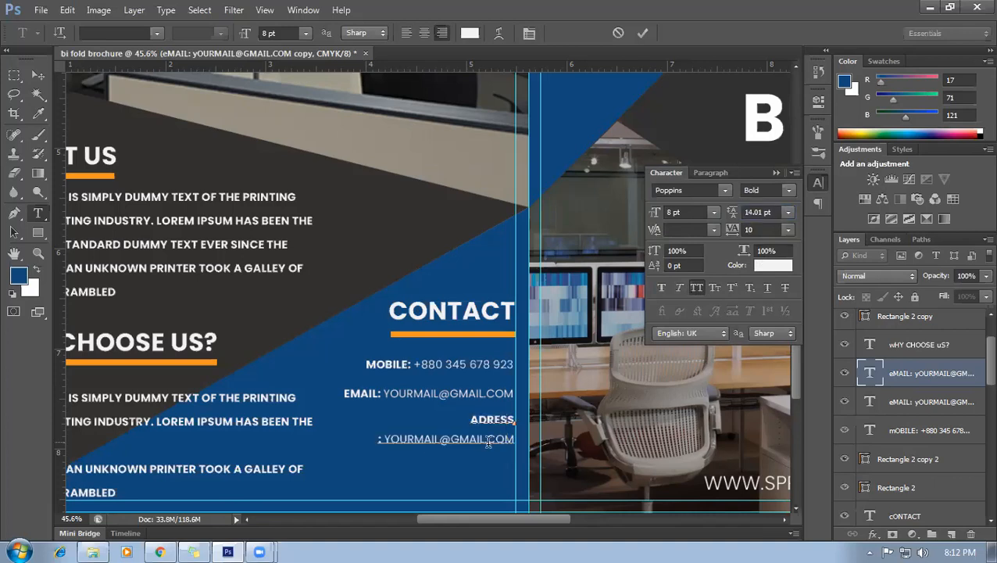
pyautogui.moveTo(382, 440); pyautogui.dragTo(535, 438)
pyautogui.click(545, 447)
pyautogui.write('UNITED')
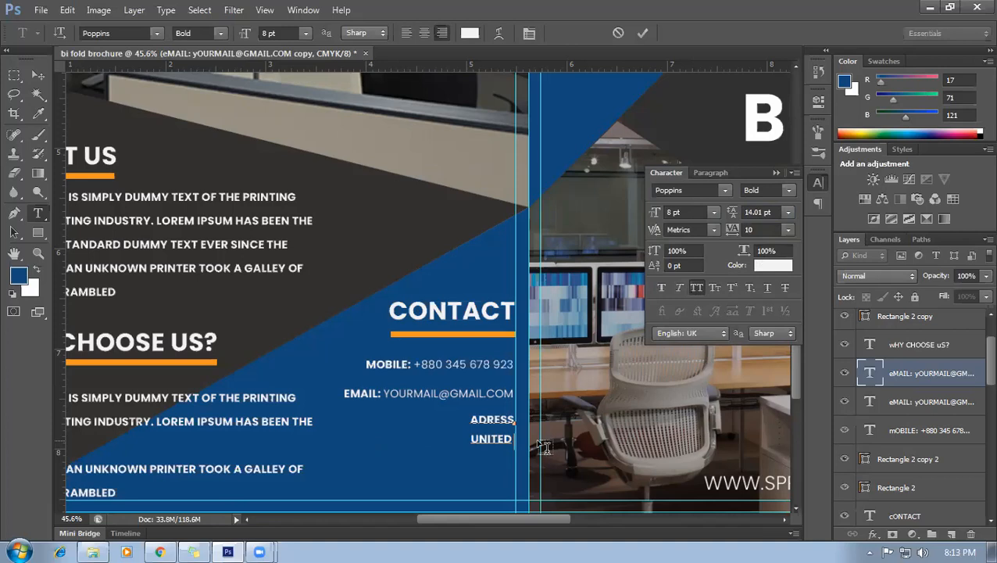
pyautogui.write(' STATES OF AM')
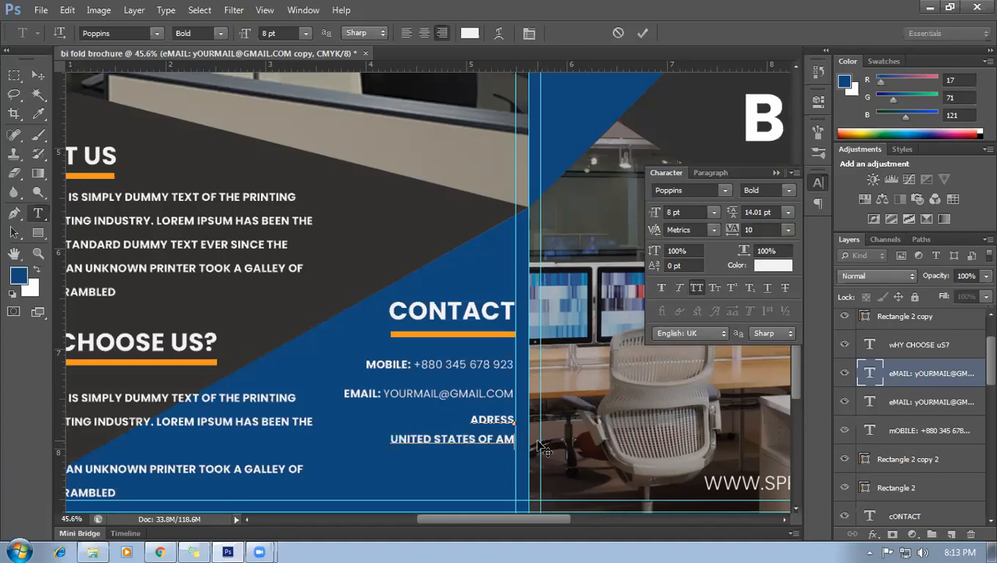
pyautogui.write('ERICA, CALIFO')
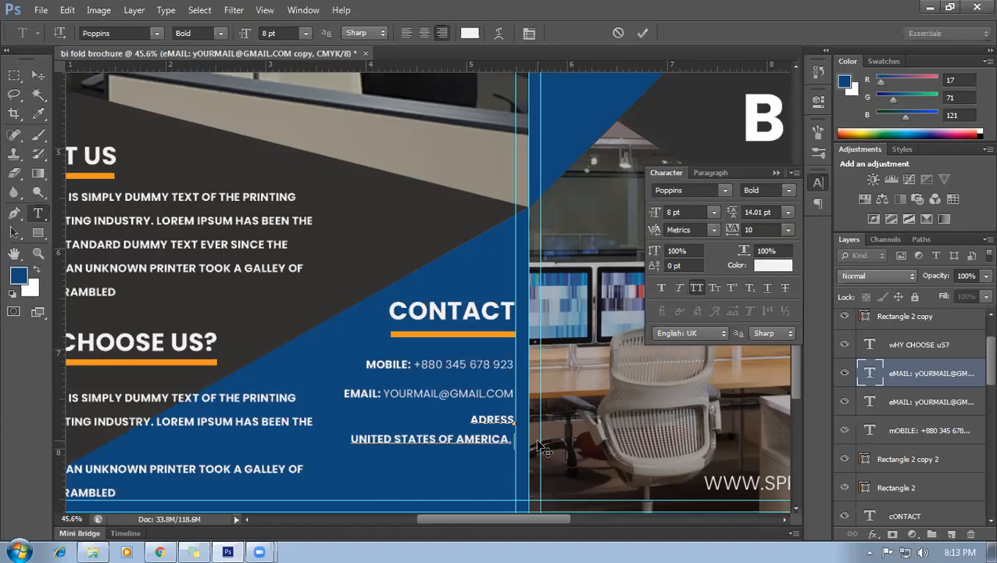
pyautogui.write('RN')
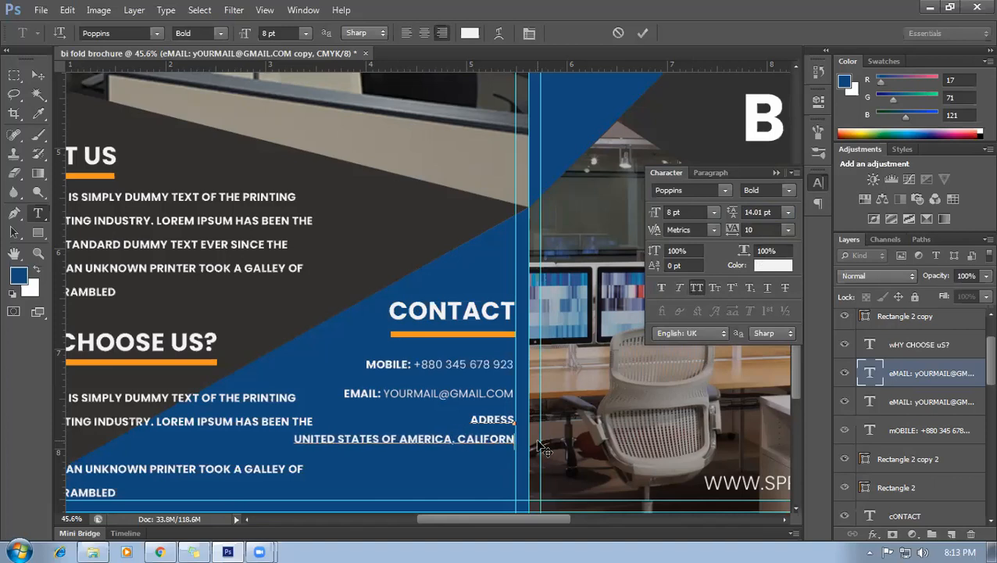
pyautogui.write('IA USA')
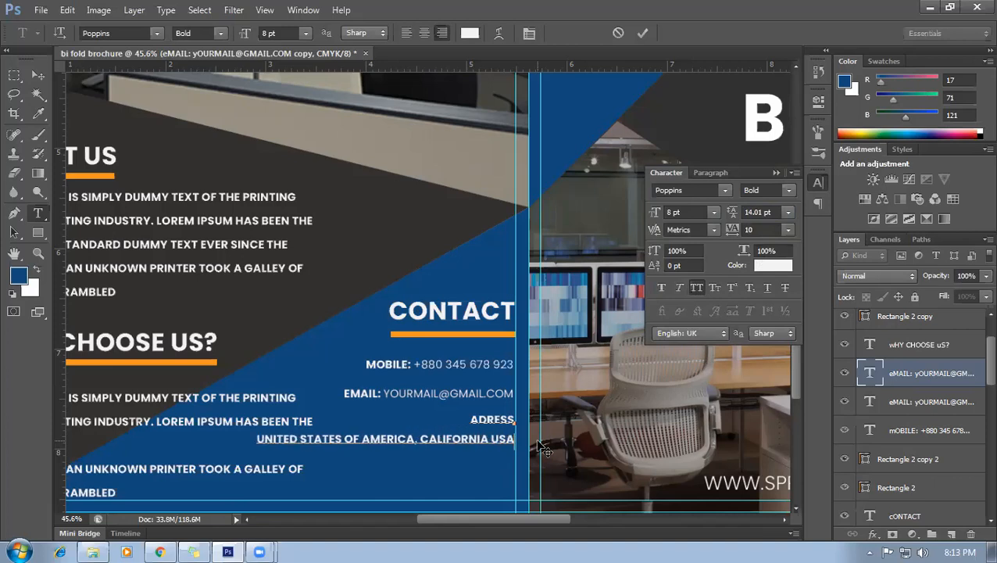
pyautogui.write('1233')
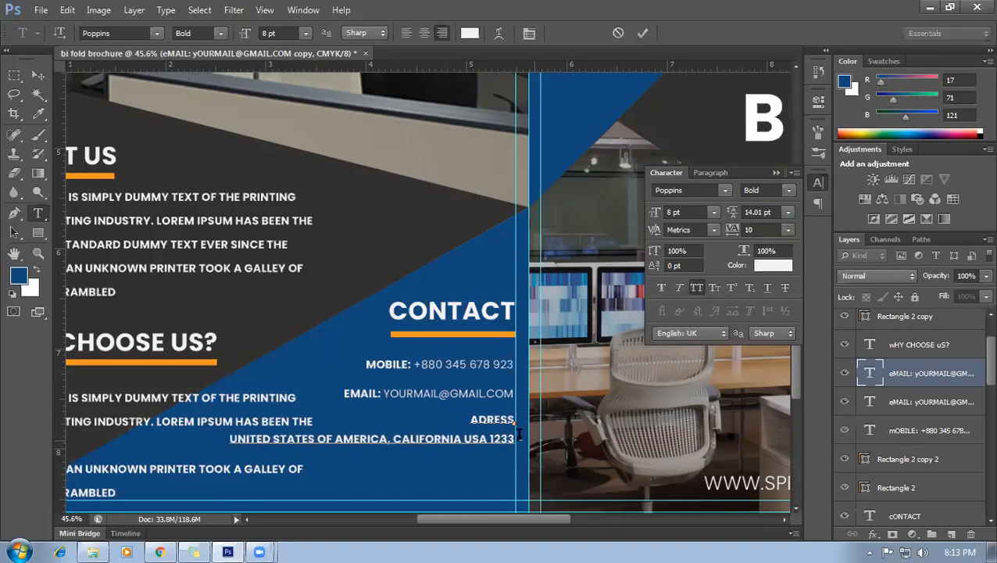
pyautogui.press('Return')
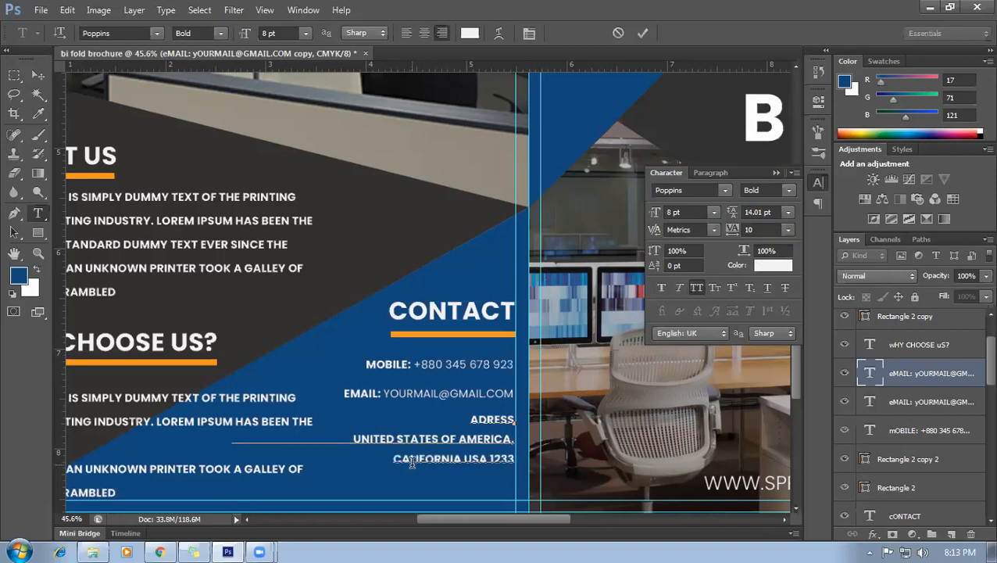
# Set the two address lines below ADRESS to Poppins Regular weight.
pyautogui.hotkey('ctrl', 'a')
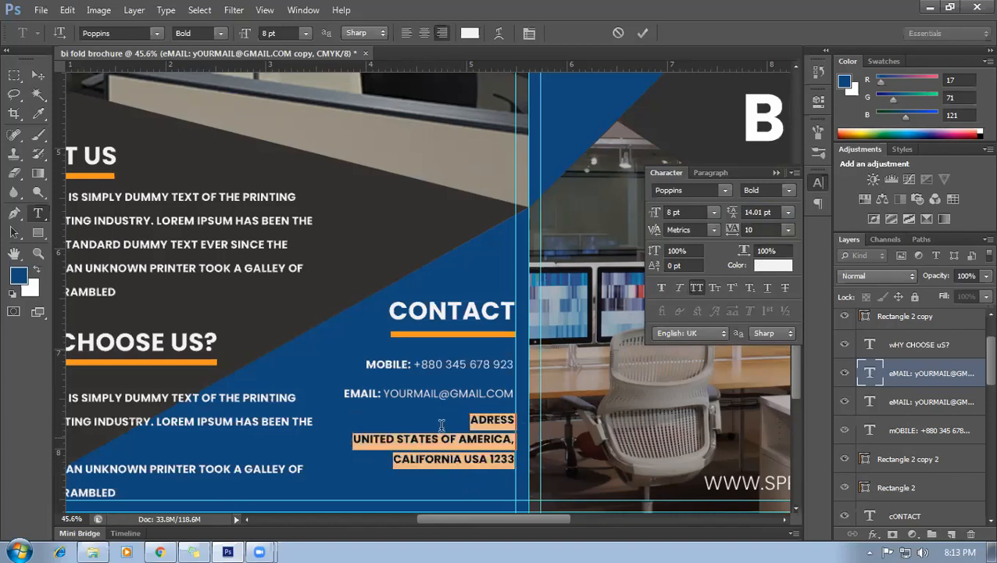
pyautogui.click(450, 457)
pyautogui.moveTo(469, 420); pyautogui.dragTo(516, 416)
pyautogui.click(433, 460)
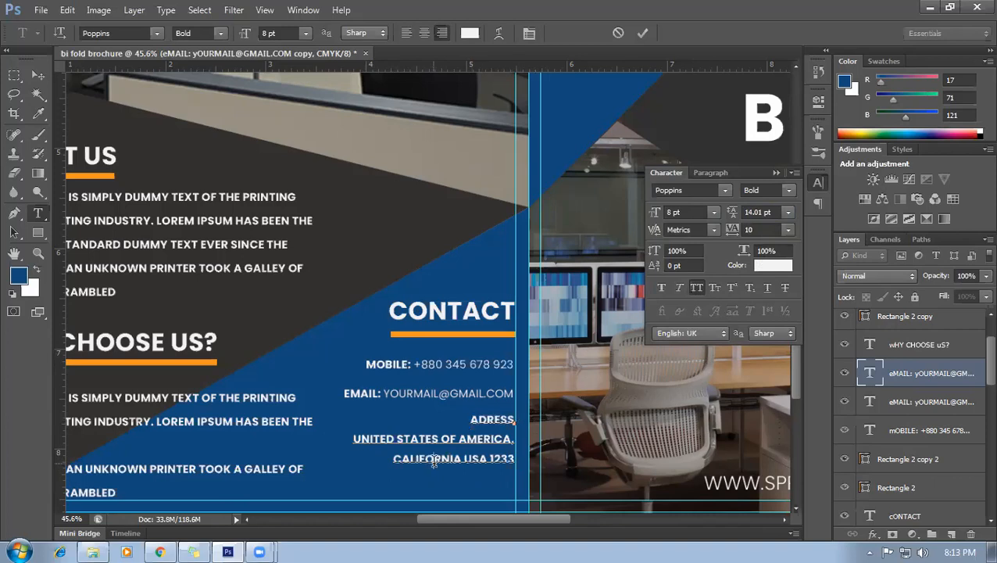
pyautogui.moveTo(352, 436); pyautogui.dragTo(518, 463)
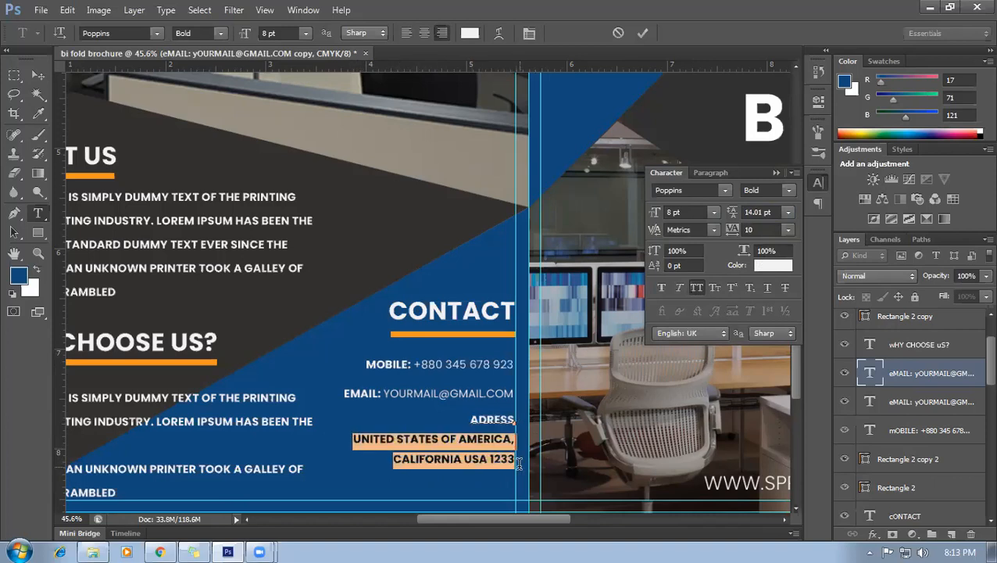
pyautogui.click(763, 190)
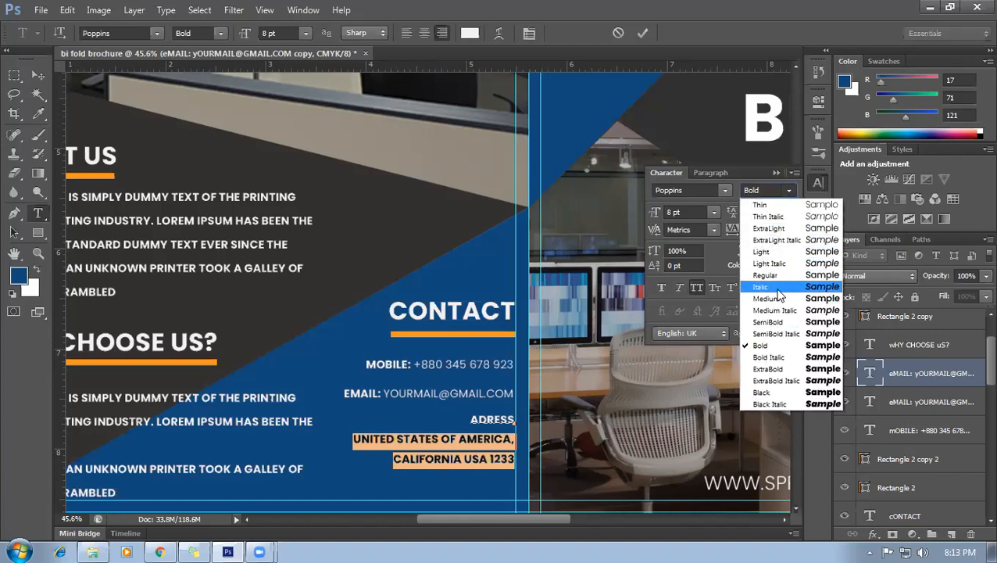
pyautogui.click(766, 276)
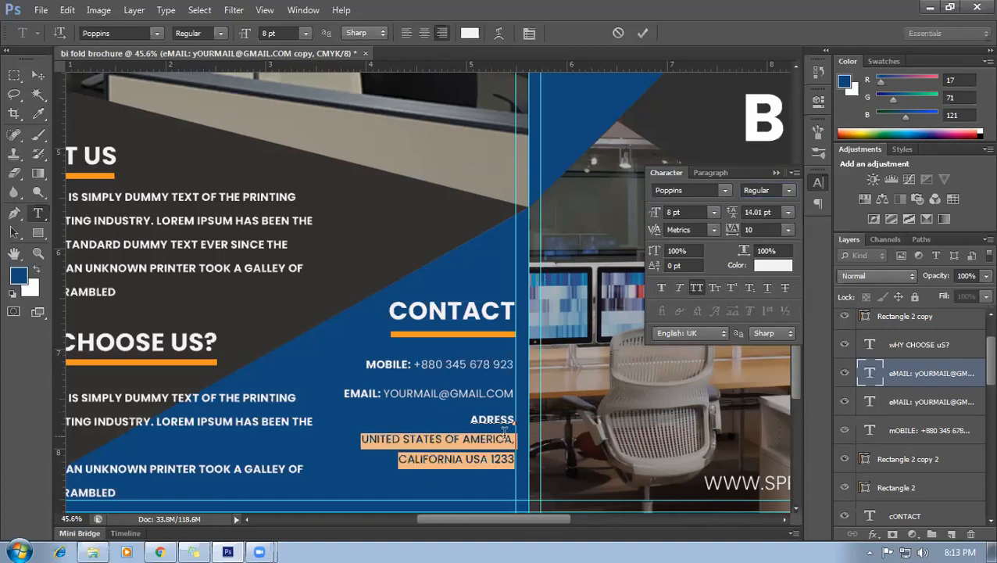
pyautogui.click(505, 431)
# Commit the address text and nudge the address, EMAIL and MOBILE lines right to the guide.
pyautogui.click(37, 74)
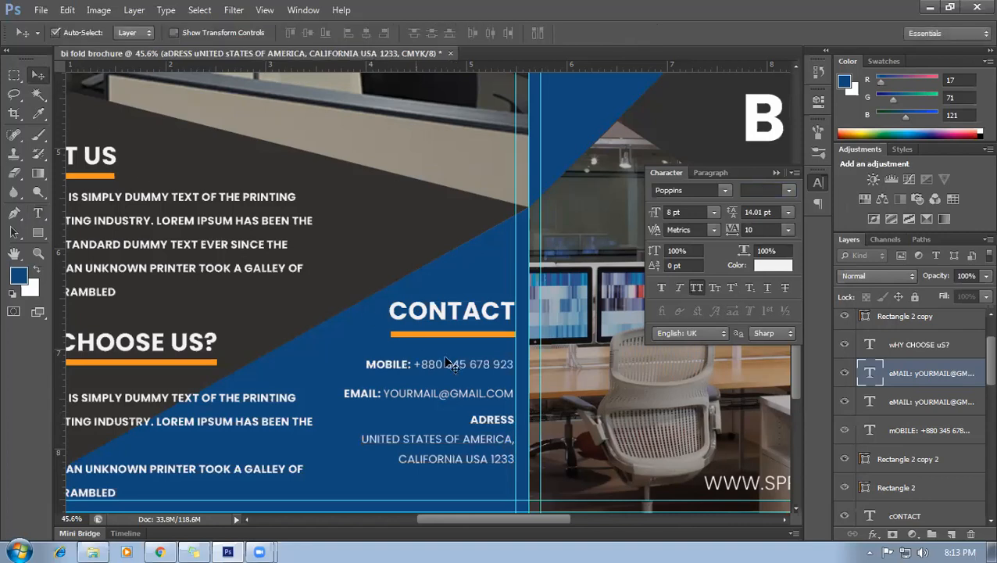
pyautogui.scroll(3, 516, 458)
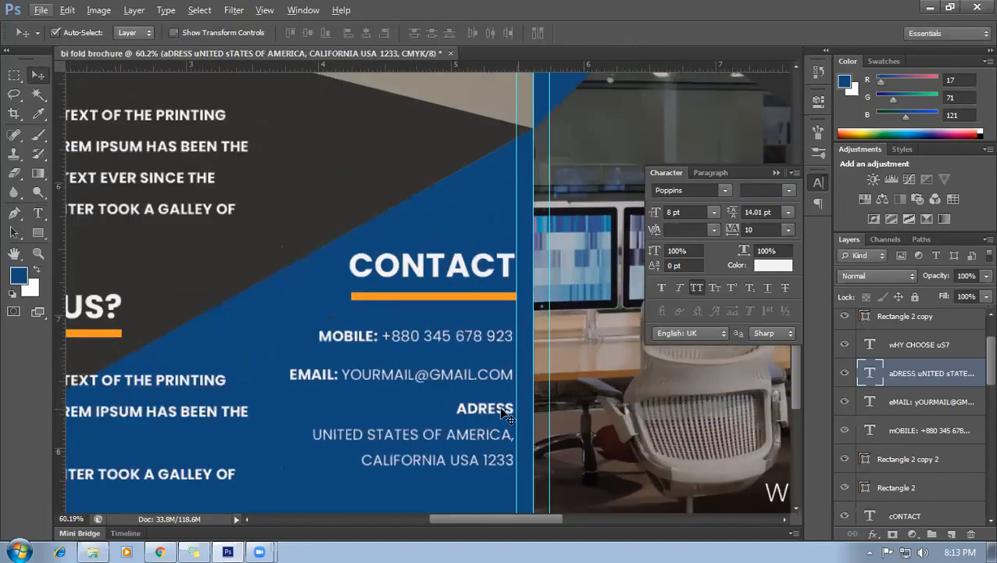
pyautogui.press('Right')
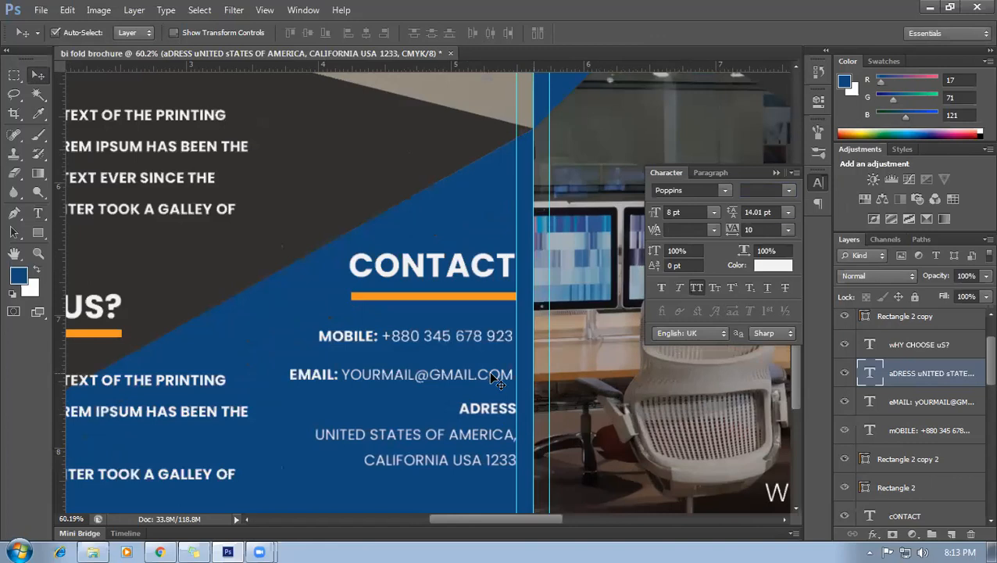
pyautogui.click(494, 381)
pyautogui.press('Right')
pyautogui.press('Right')
pyautogui.press('Right')
pyautogui.press('Right')
pyautogui.press('Right')
pyautogui.press('Right')
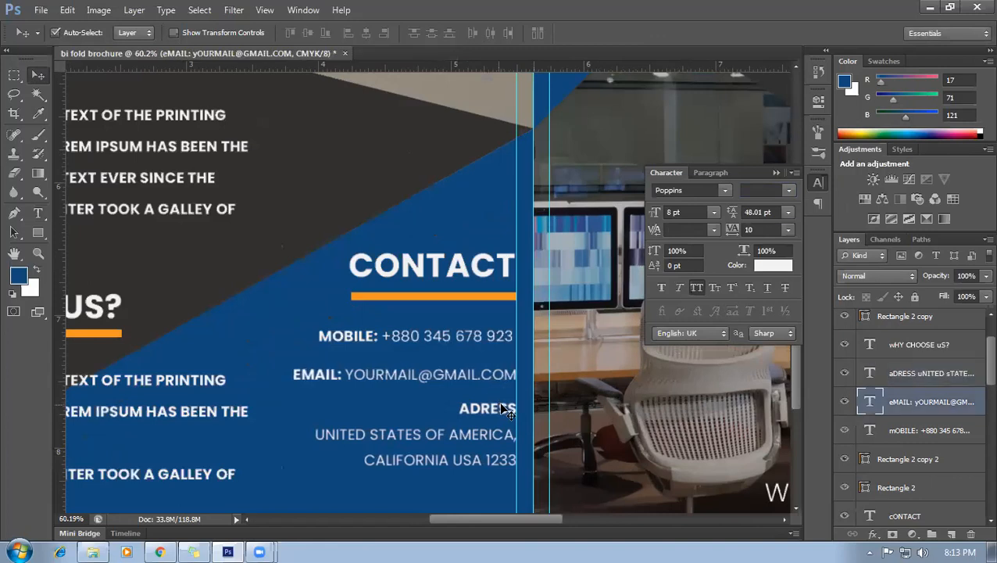
pyautogui.click(505, 344)
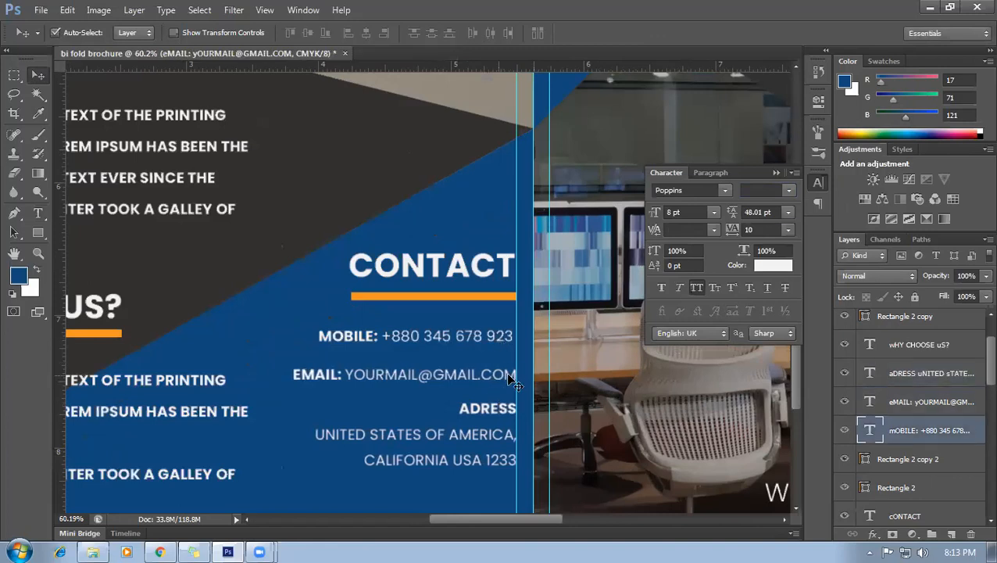
pyautogui.press('Right')
pyautogui.press('Right')
pyautogui.press('Right')
pyautogui.press('Right')
pyautogui.press('Right')
pyautogui.press('Right')
pyautogui.press('Right')
pyautogui.press('Right')
pyautogui.press('Right')
pyautogui.press('Right')
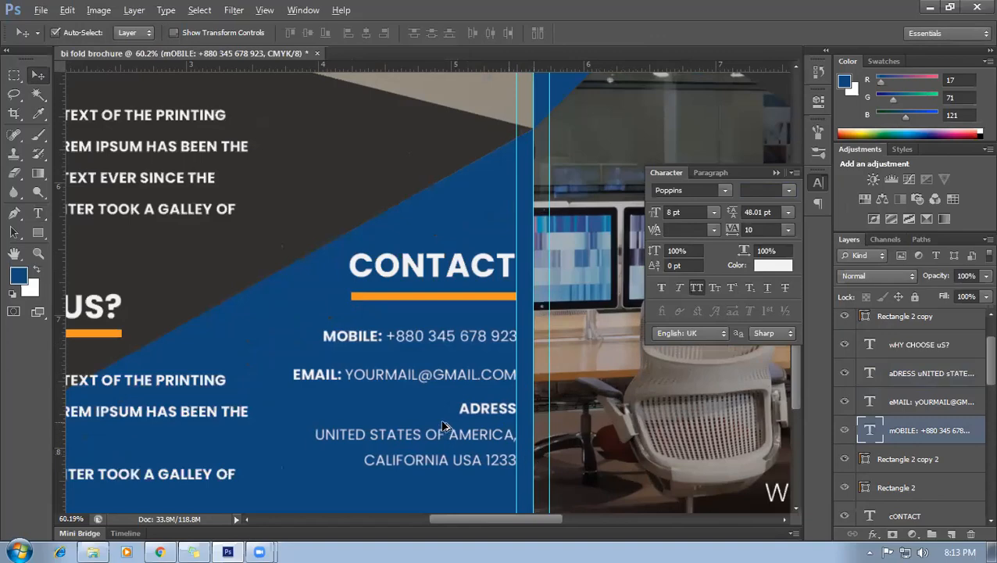
pyautogui.scroll(-5, 442, 426)
pyautogui.scroll(3, 455, 498)
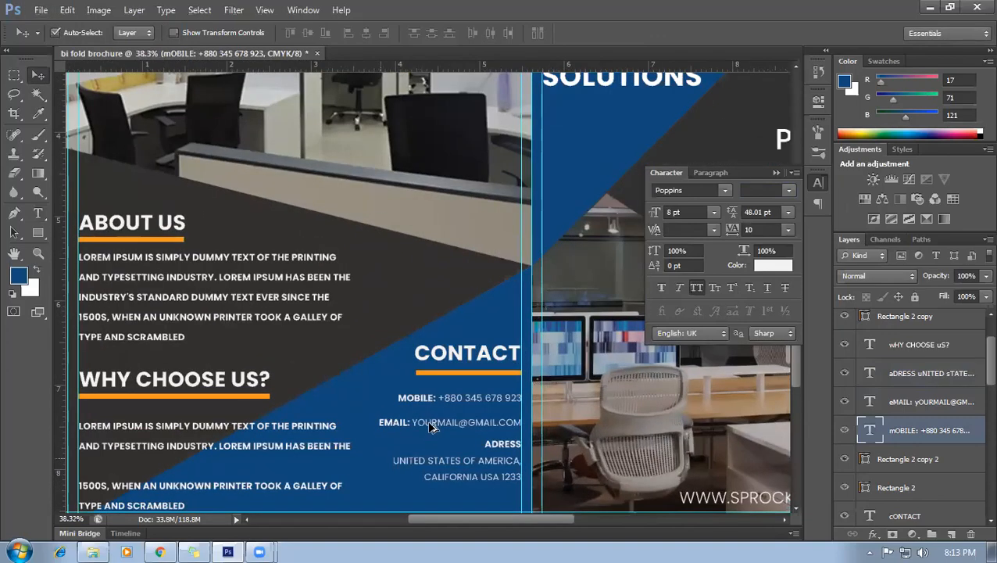
pyautogui.scroll(-3, 430, 425)
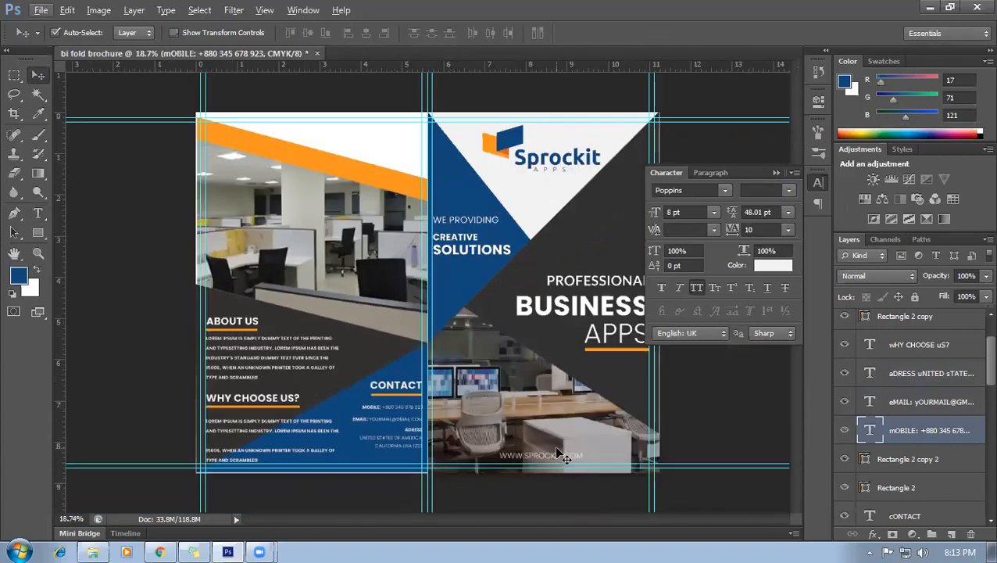
pyautogui.scroll(2, 480, 461)
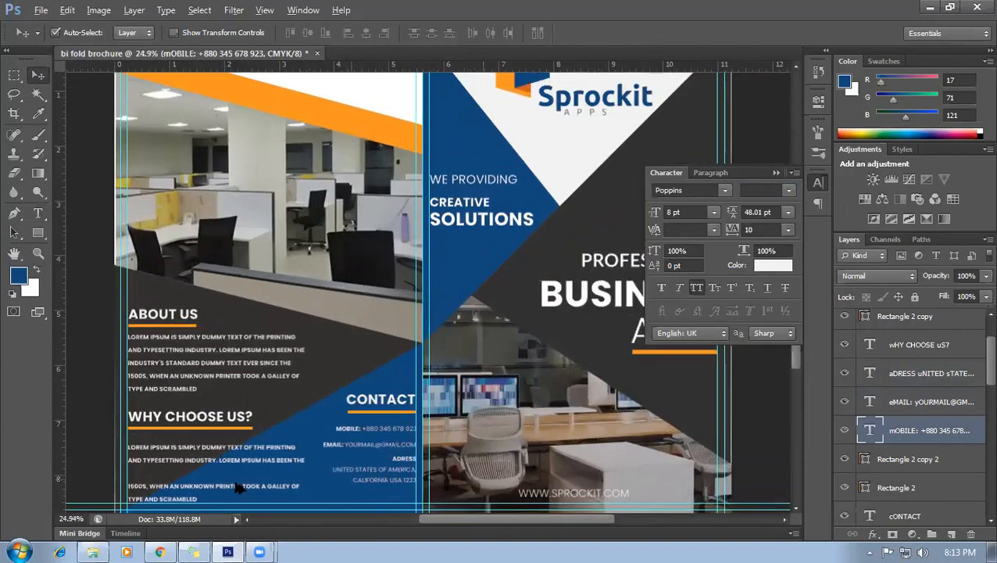
pyautogui.scroll(3, 270, 423)
pyautogui.scroll(2, 365, 357)
pyautogui.scroll(-3, 352, 345)
pyautogui.scroll(3, 318, 249)
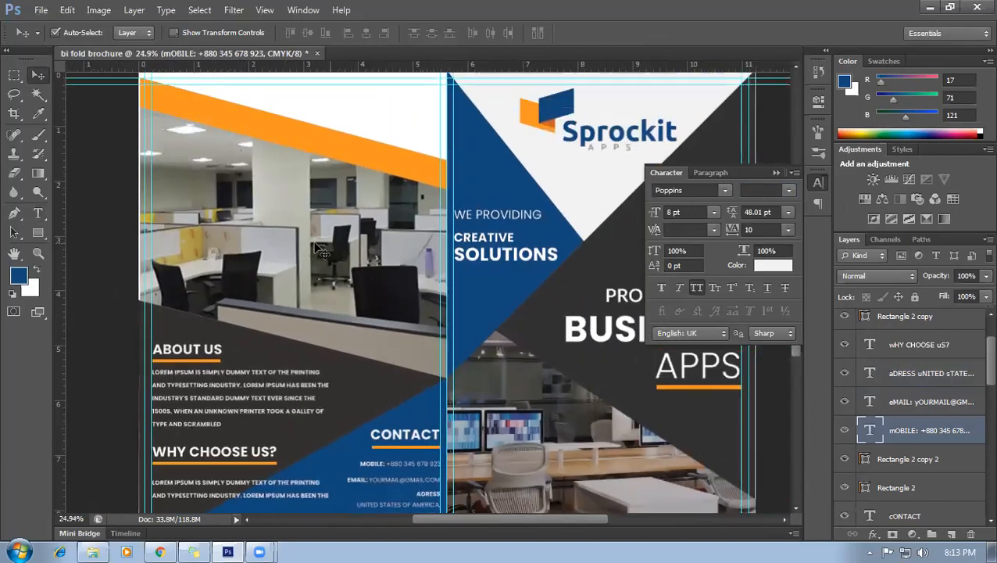
pyautogui.scroll(2, 318, 250)
pyautogui.scroll(2, 307, 254)
pyautogui.scroll(2, 318, 252)
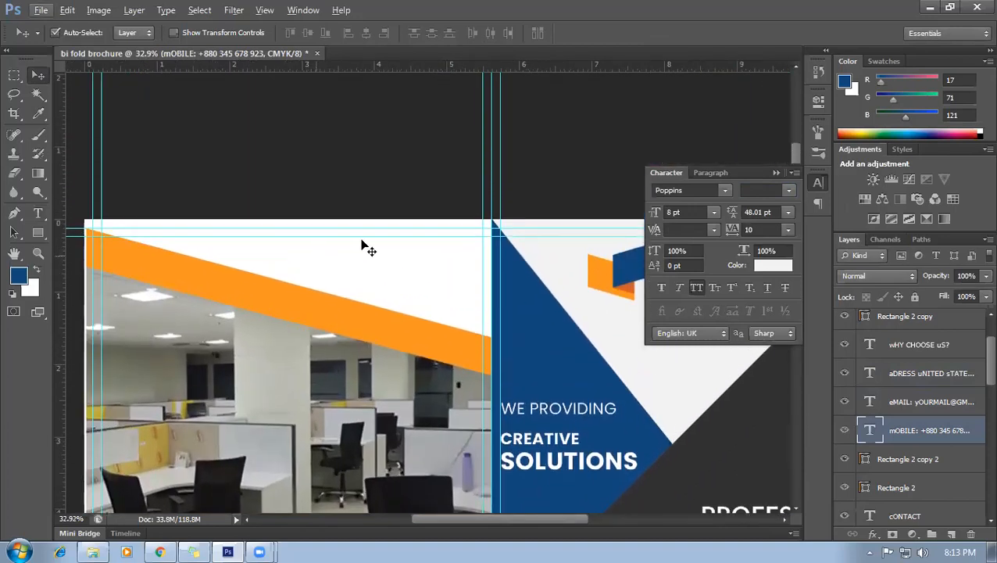
pyautogui.scroll(1, 204, 229)
pyautogui.scroll(-1, 207, 256)
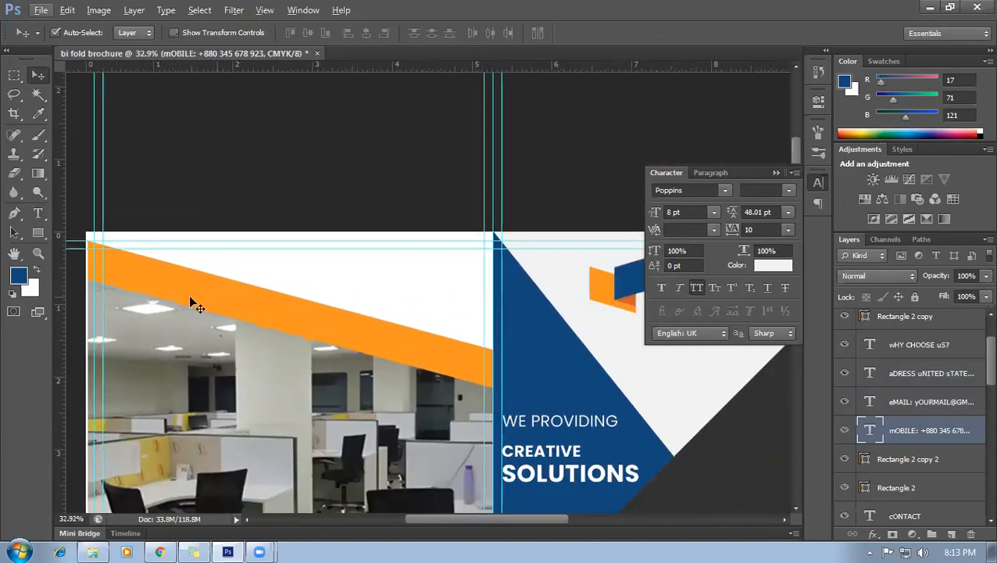
# Take the Pen tool and add a new empty layer at the top of the stack.
pyautogui.click(15, 214)
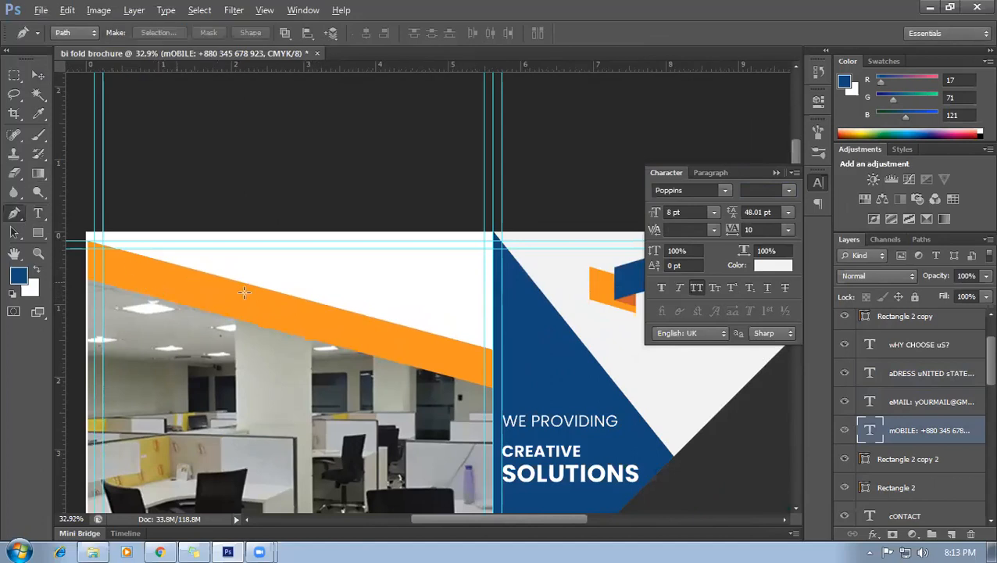
pyautogui.scroll(1, 306, 316)
pyautogui.scroll(-1, 307, 316)
pyautogui.click(951, 534)
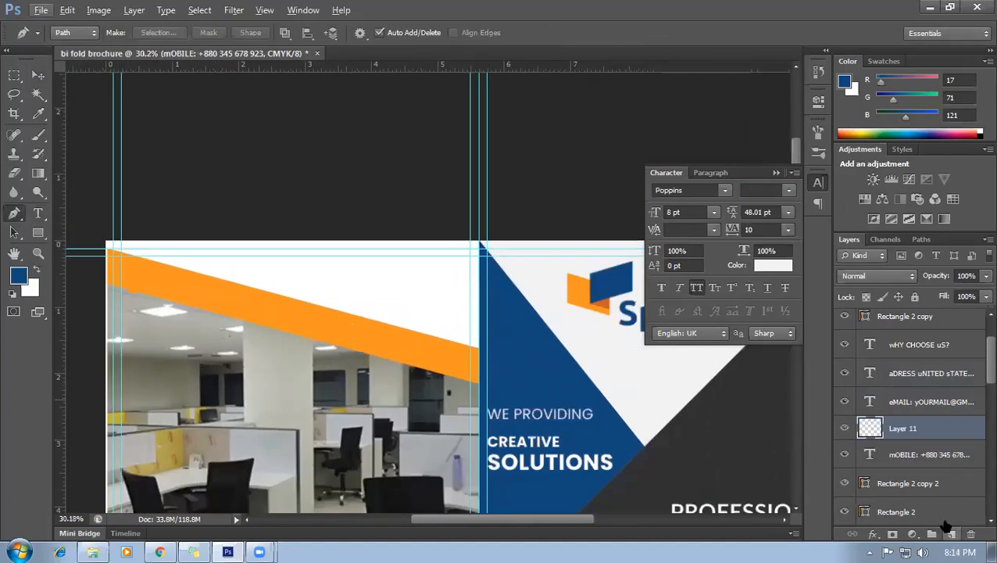
pyautogui.hotkey('ctrl', 'z')
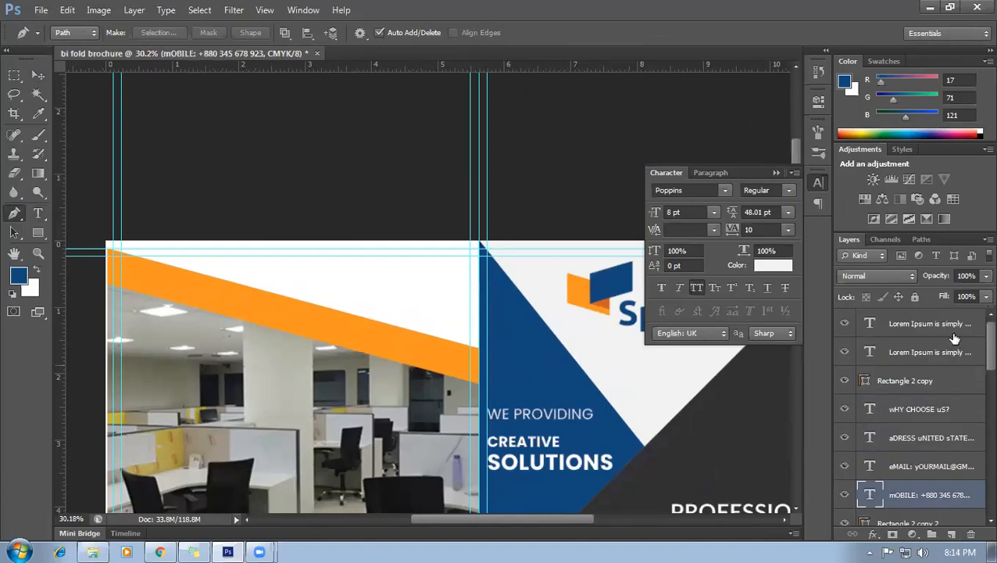
pyautogui.click(930, 323)
pyautogui.click(951, 534)
# Trace a path around the white wedge above the orange band and turn it into a selection.
pyautogui.scroll(3, 89, 244)
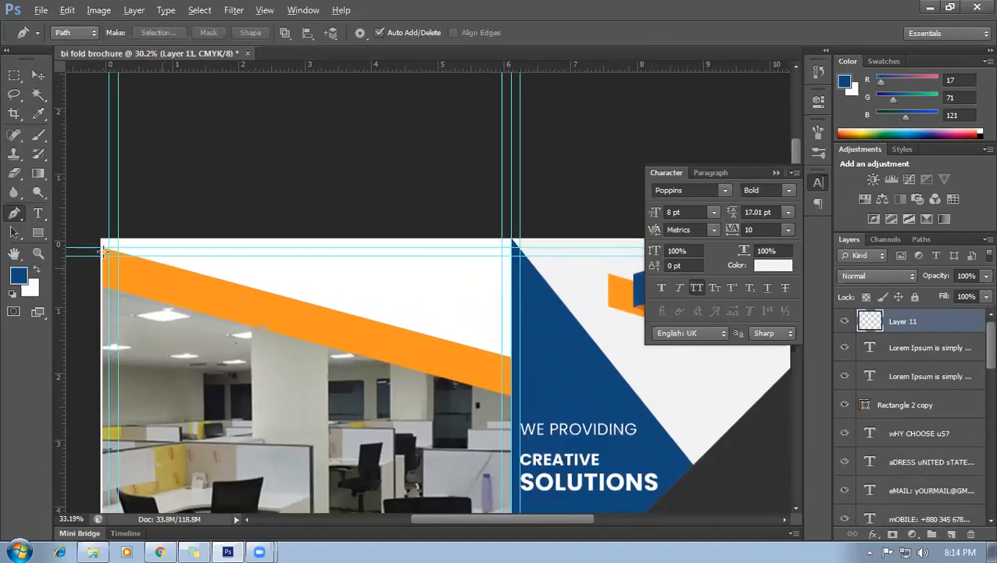
pyautogui.scroll(5, 88, 245)
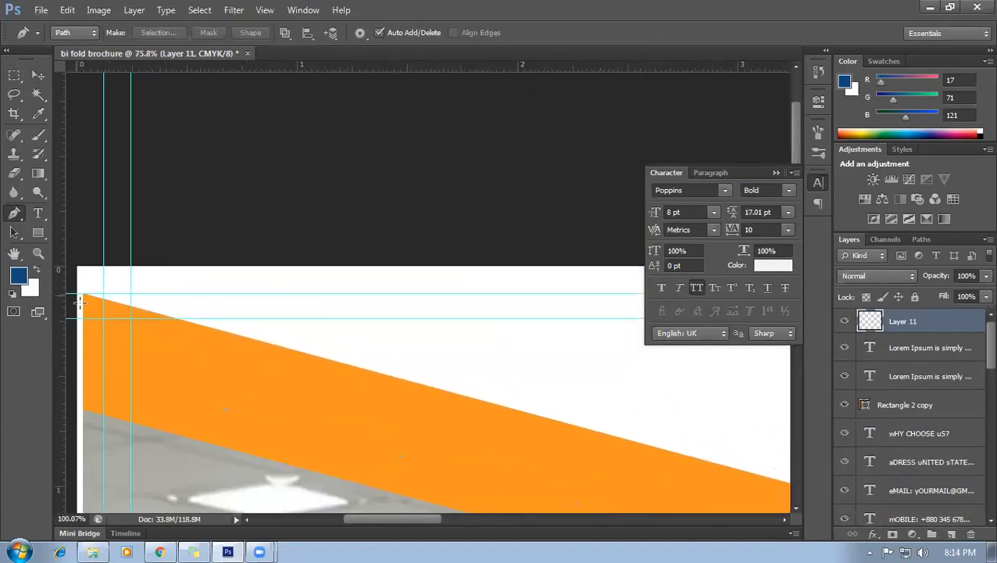
pyautogui.scroll(1, 80, 288)
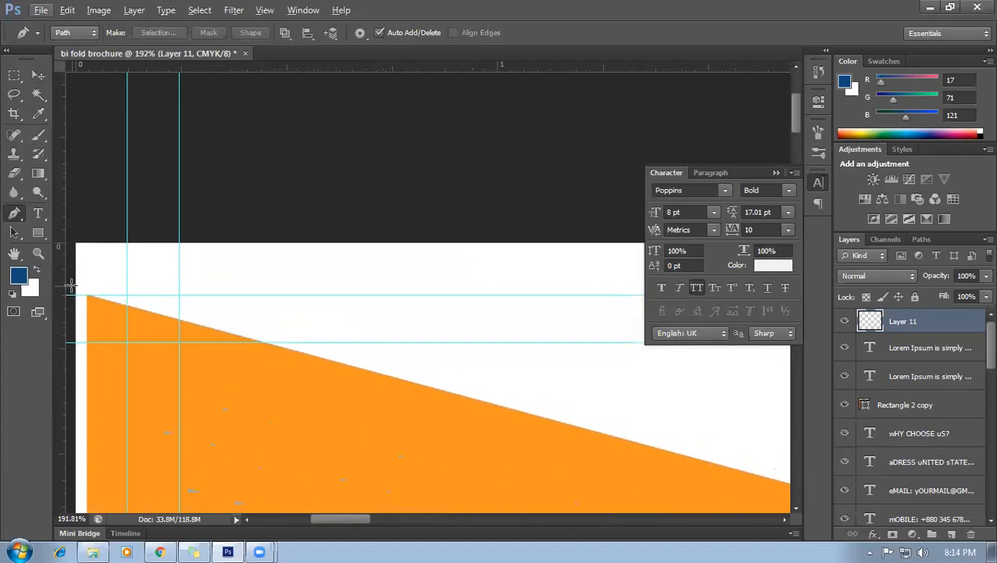
pyautogui.click(73, 286)
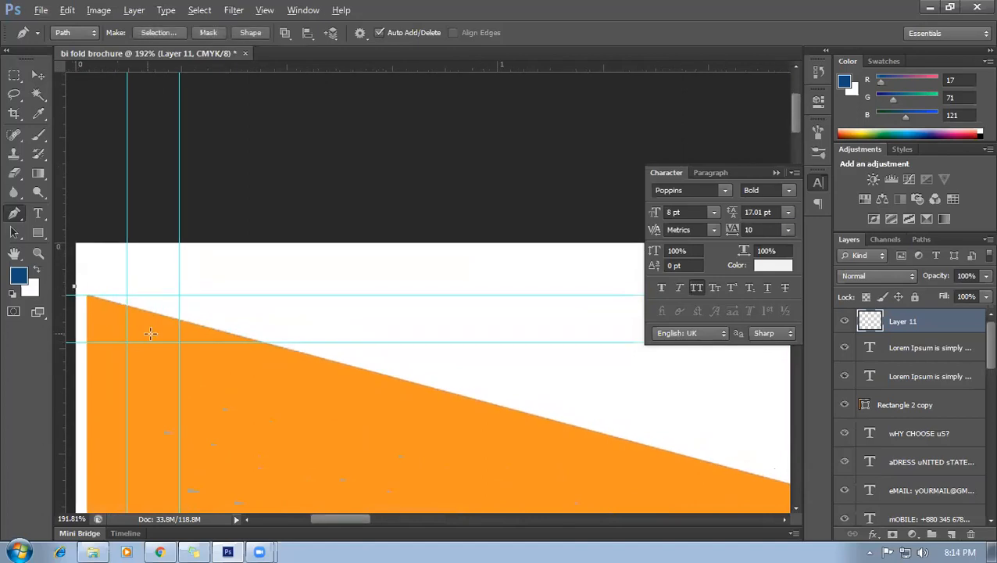
pyautogui.scroll(-4, 151, 334)
pyautogui.moveTo(573, 390); pyautogui.dragTo(382, 271)
pyautogui.scroll(-3, 491, 398)
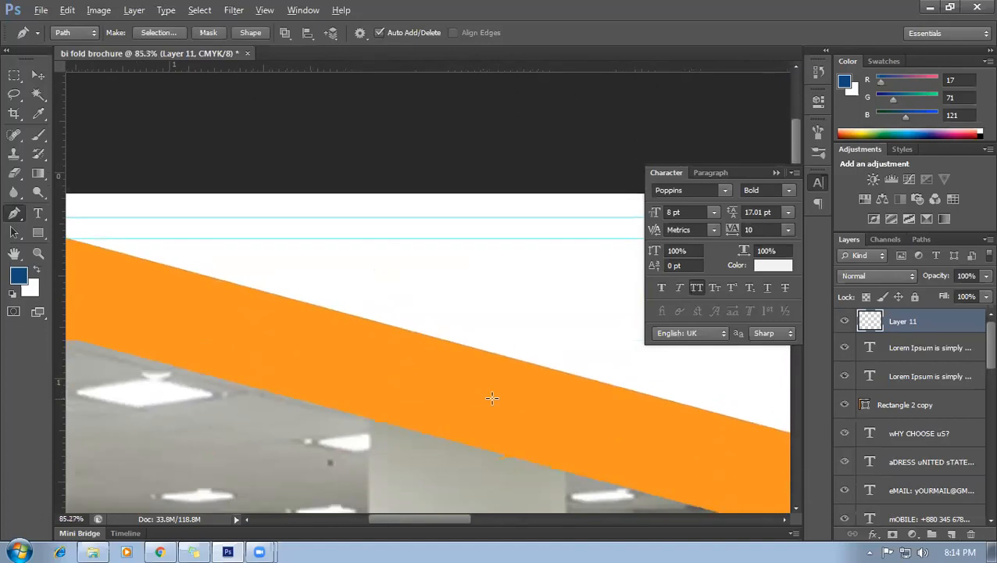
pyautogui.moveTo(583, 325); pyautogui.dragTo(399, 293)
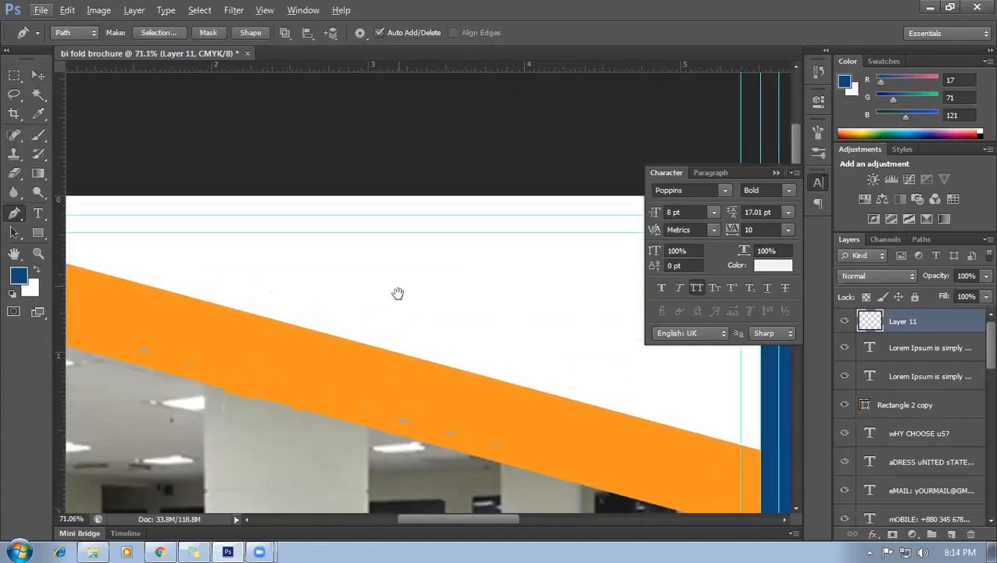
pyautogui.click(760, 451)
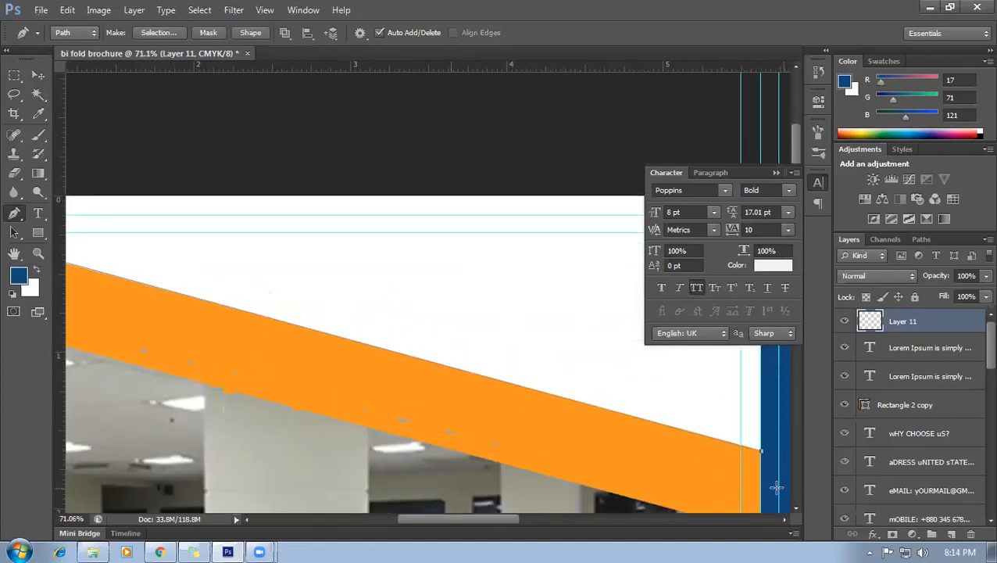
pyautogui.click(776, 174)
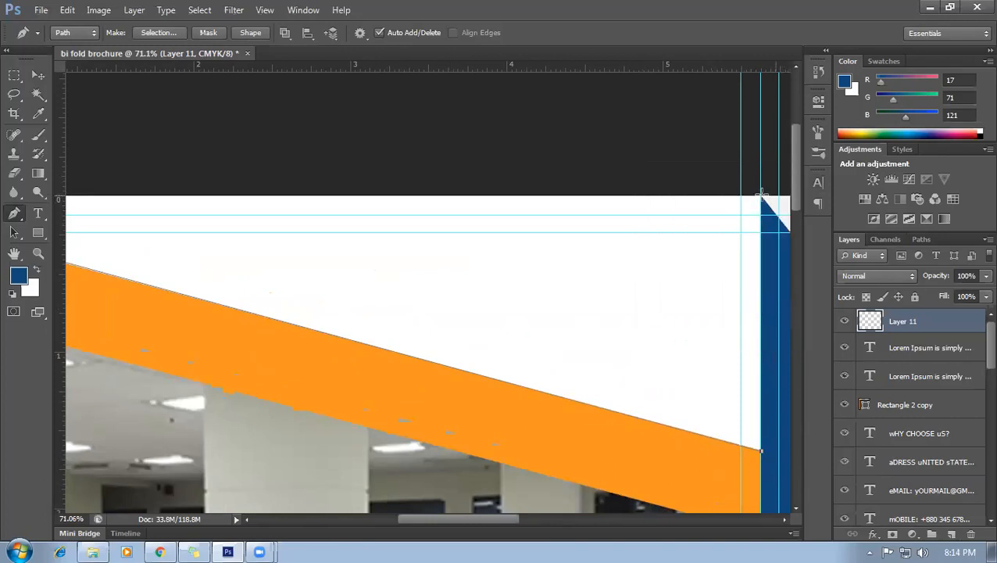
pyautogui.click(761, 196)
pyautogui.moveTo(362, 214); pyautogui.dragTo(622, 290)
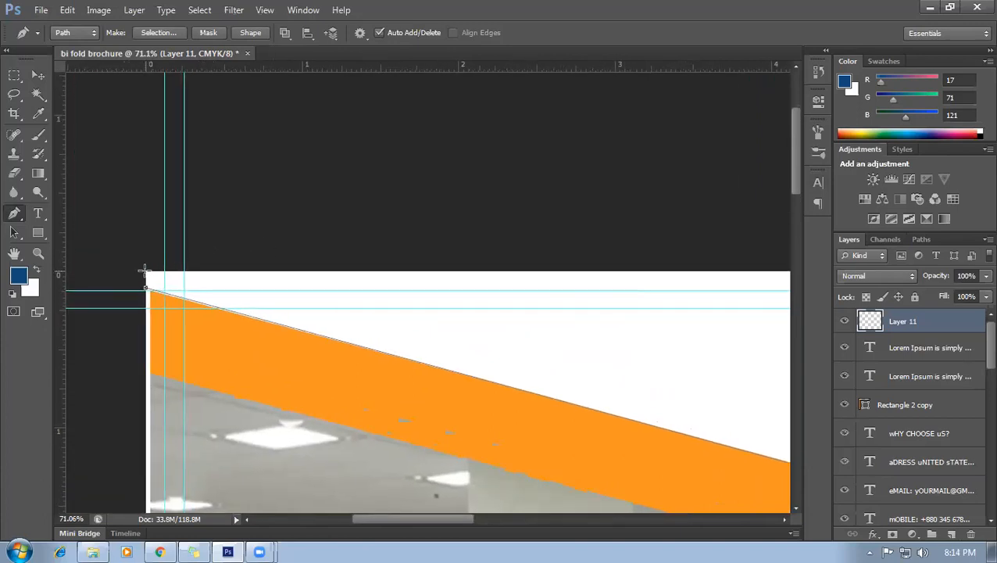
pyautogui.click(146, 274)
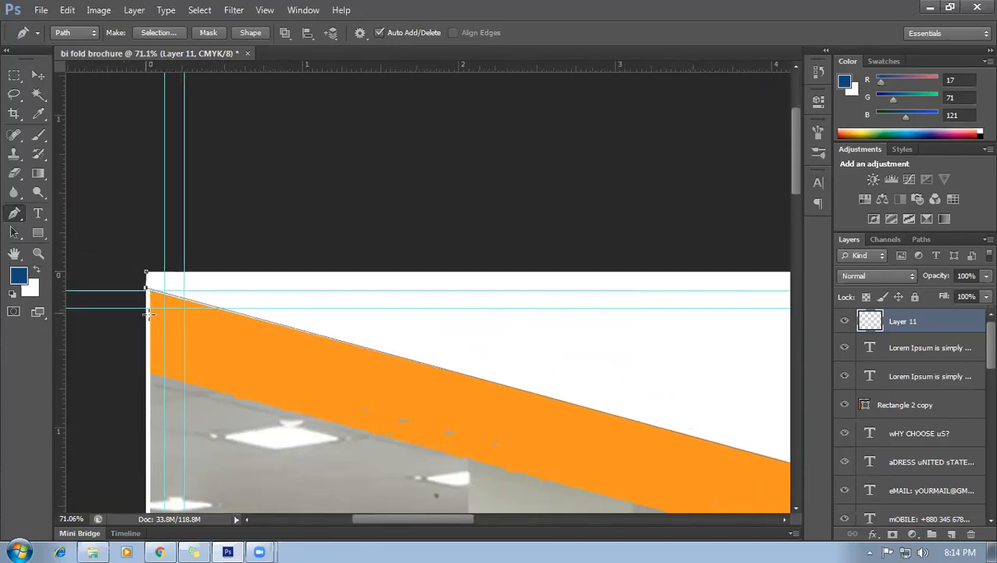
pyautogui.scroll(-3, 156, 327)
pyautogui.hotkey('ctrl', 'Return')
pyautogui.scroll(-4, 272, 322)
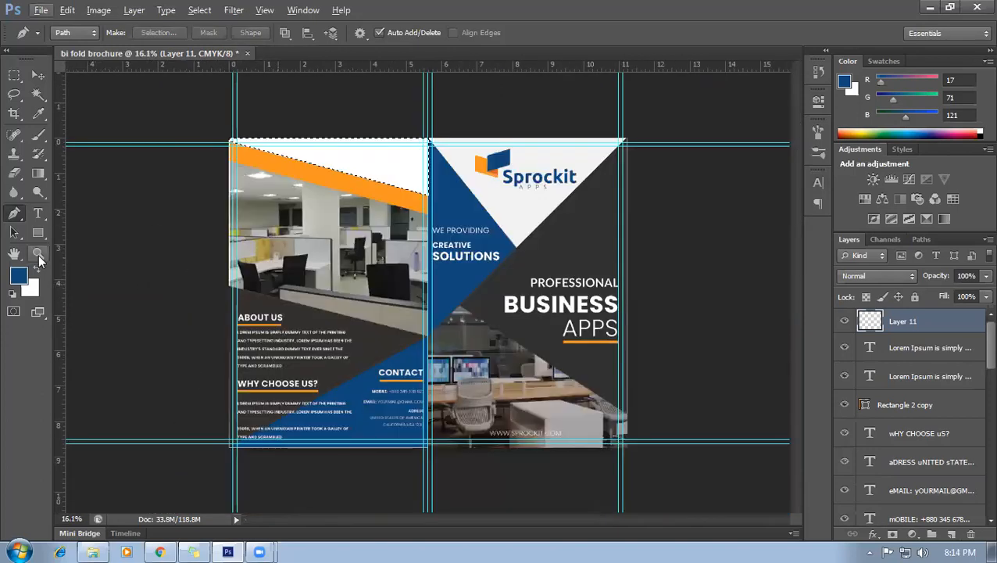
# Fill the wedge selection with the cover's dark grey sampled by the Eyedropper.
pyautogui.click(38, 113)
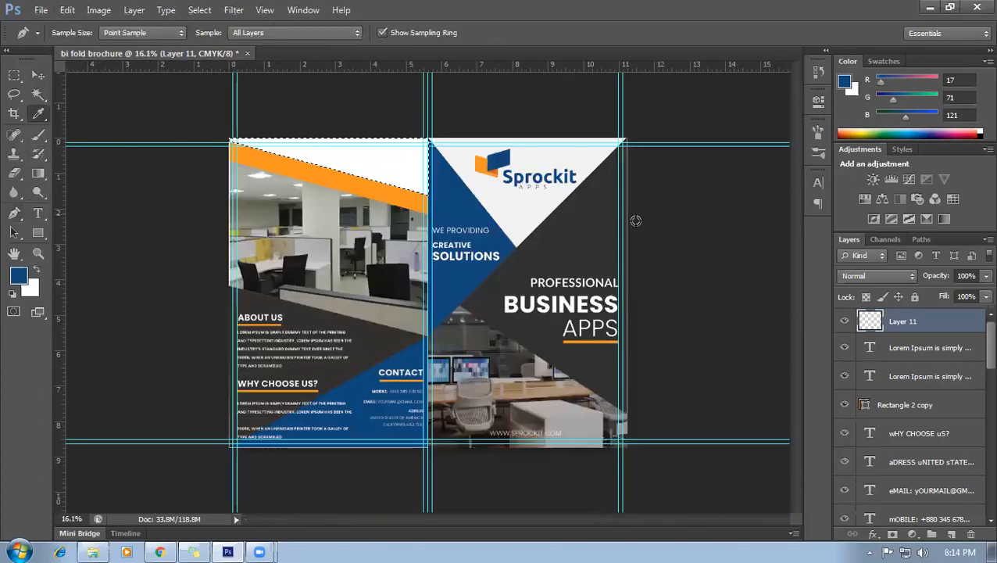
pyautogui.click(578, 235)
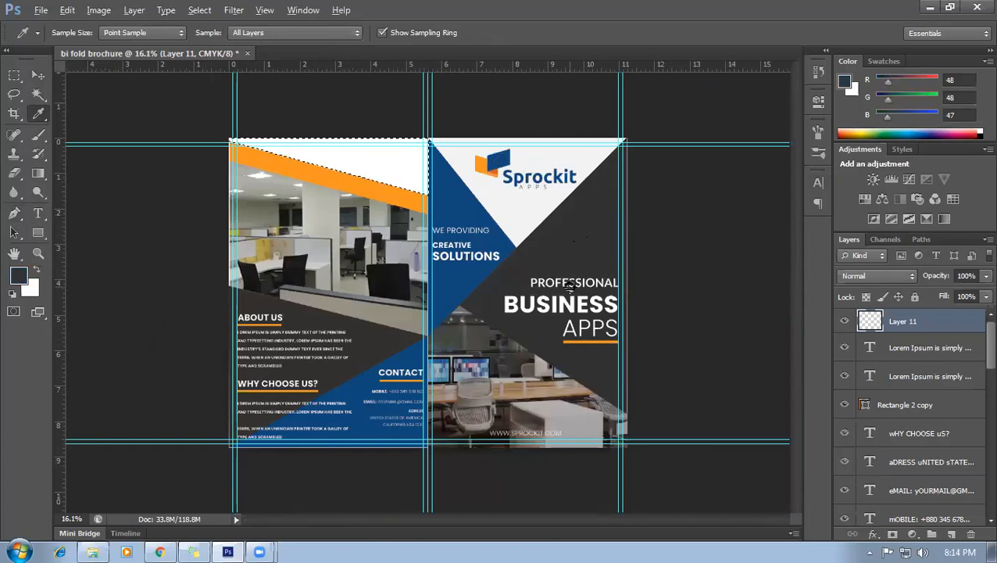
pyautogui.hotkey('alt', 'BackSpace')
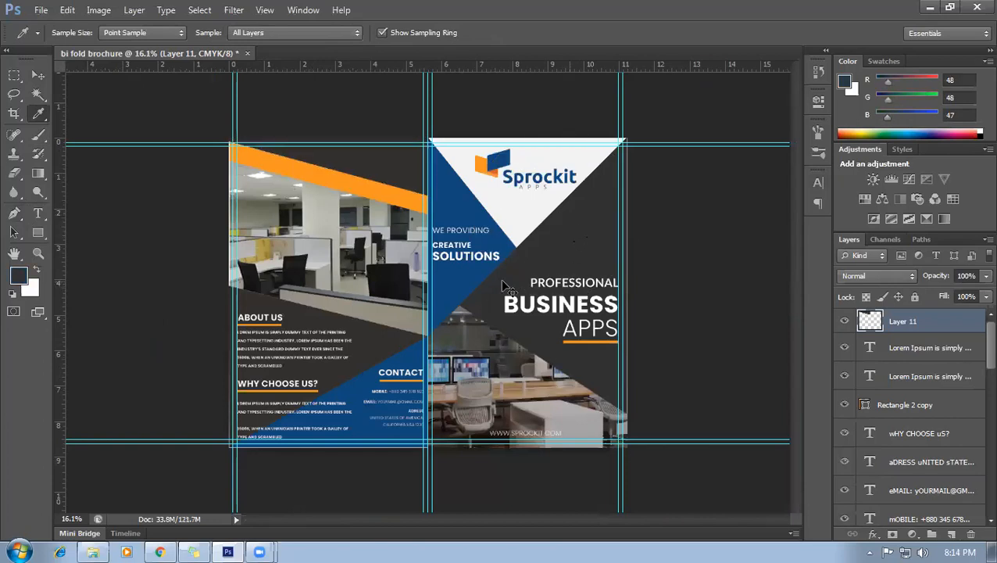
pyautogui.hotkey('ctrl', '+')
pyautogui.scroll(-3, 380, 288)
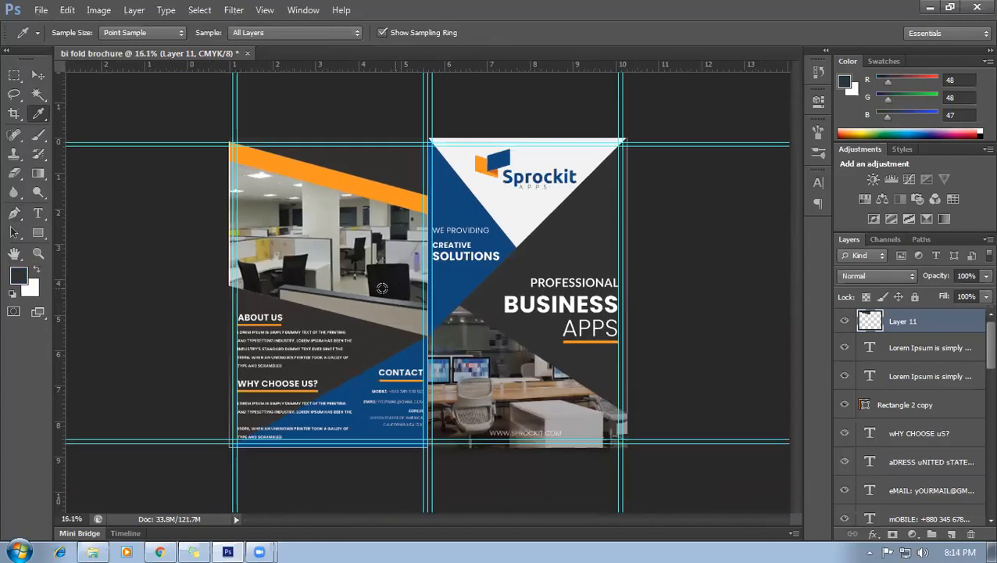
pyautogui.scroll(2, 368, 255)
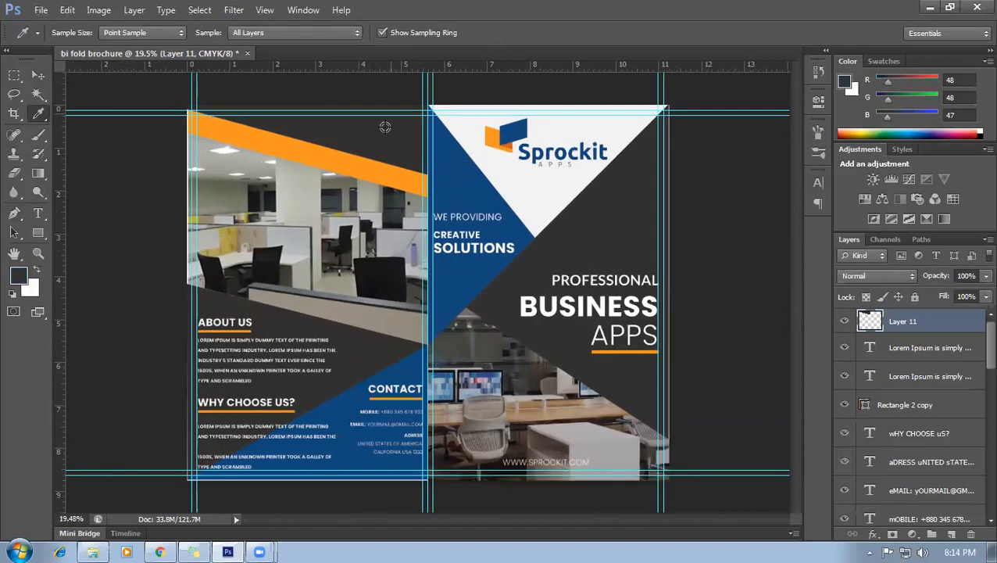
pyautogui.scroll(3, 366, 262)
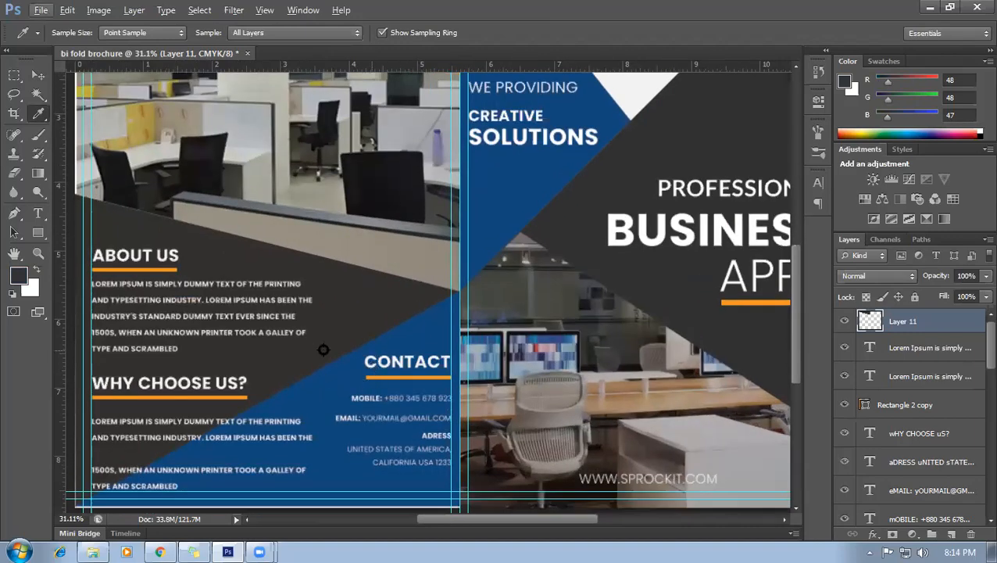
pyautogui.scroll(-1, 343, 336)
pyautogui.scroll(-3, 383, 308)
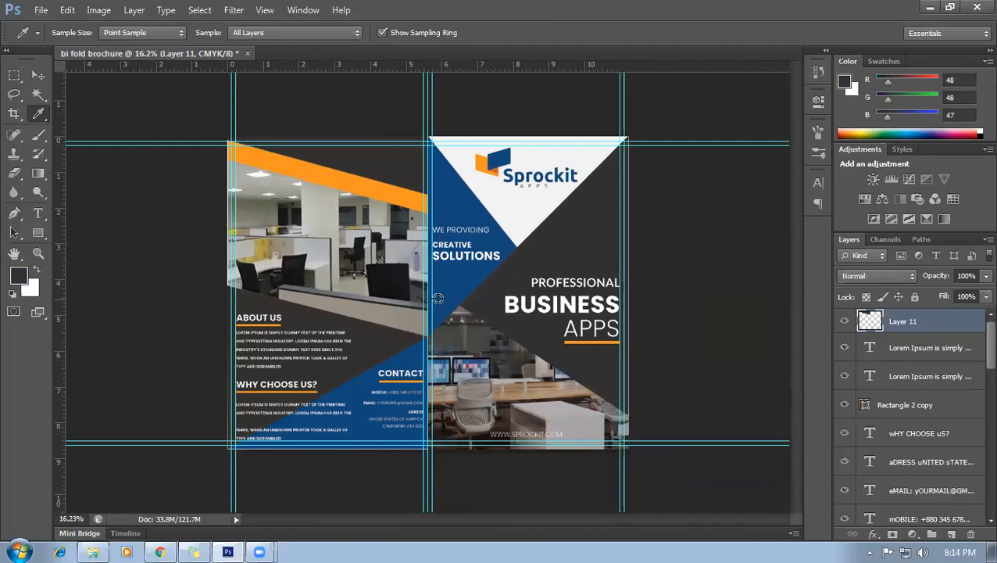
# Stretch the dark grey triangle slightly taller downward with Free Transform.
pyautogui.click(38, 75)
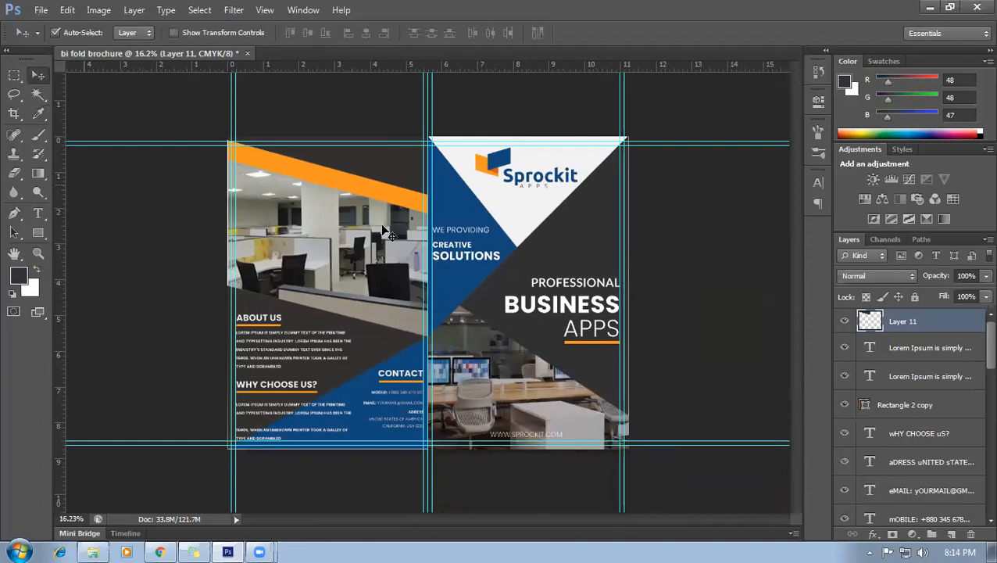
pyautogui.scroll(2, 545, 237)
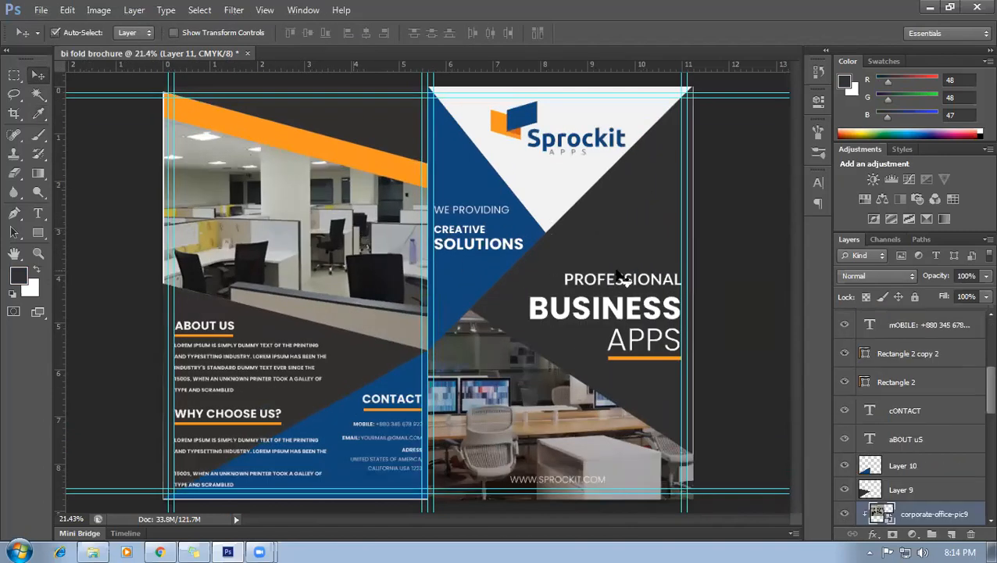
pyautogui.scroll(2, 671, 210)
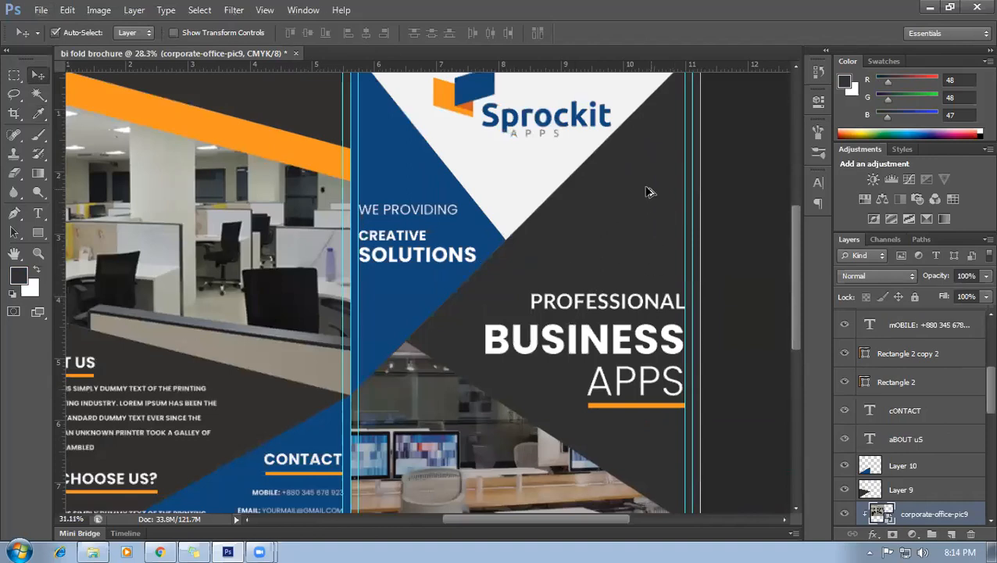
pyautogui.scroll(2, 646, 189)
pyautogui.scroll(5, 796, 217)
pyautogui.scroll(-2, 796, 208)
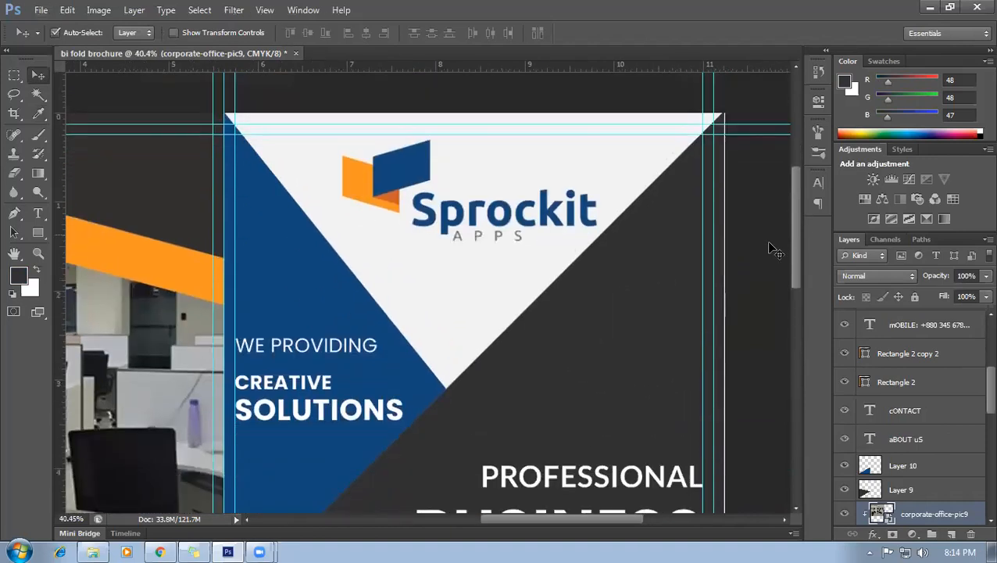
pyautogui.hscroll(-4, 681, 250)
pyautogui.moveTo(291, 205); pyautogui.dragTo(461, 244)
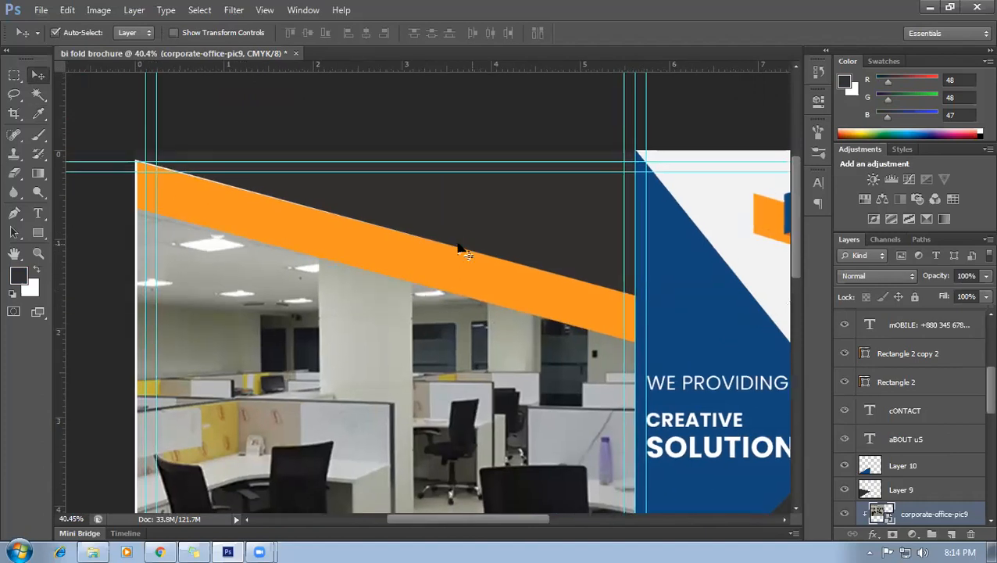
pyautogui.scroll(2, 280, 231)
pyautogui.click(342, 180)
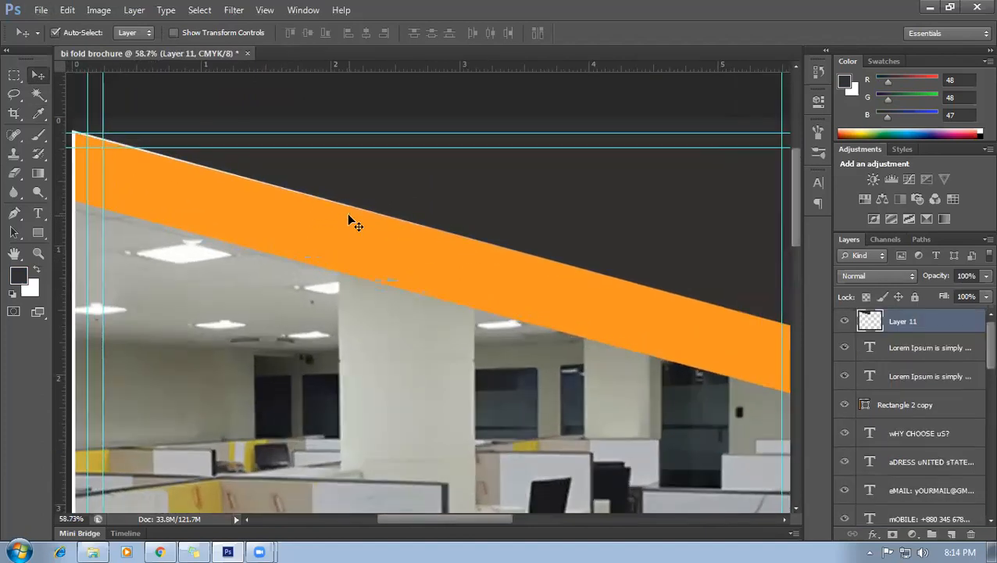
pyautogui.hotkey('ctrl', 't')
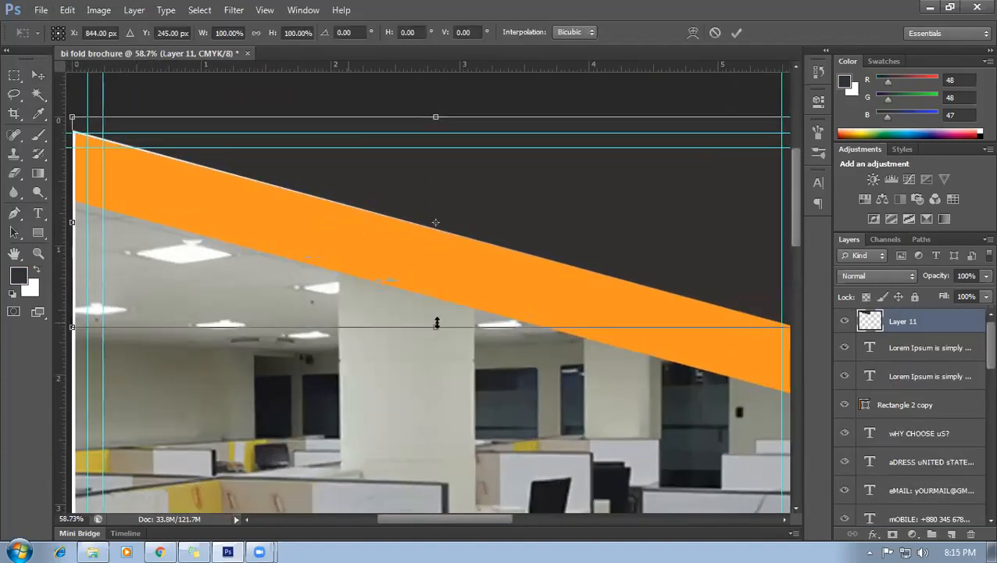
pyautogui.moveTo(435, 328); pyautogui.dragTo(434, 332)
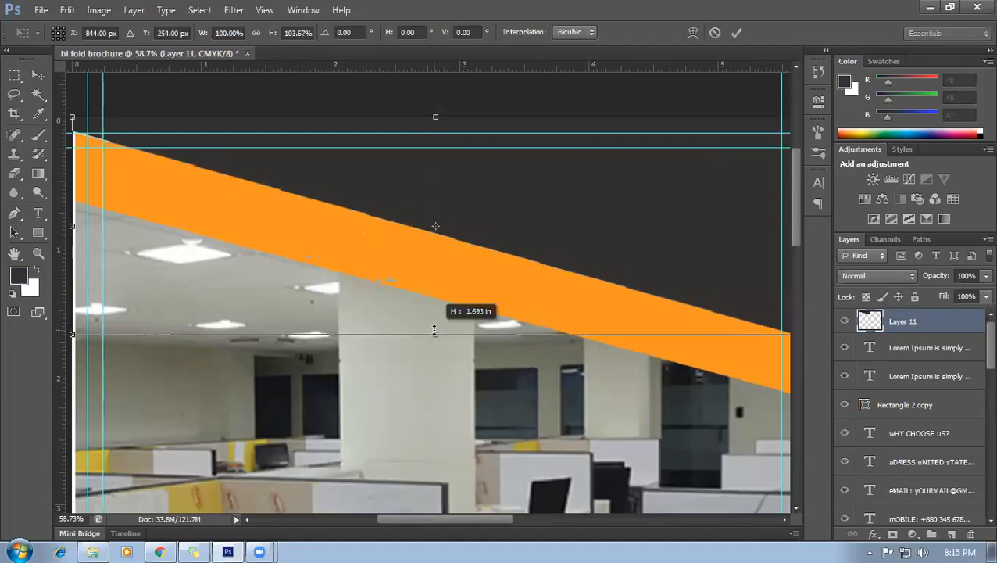
pyautogui.press('Return')
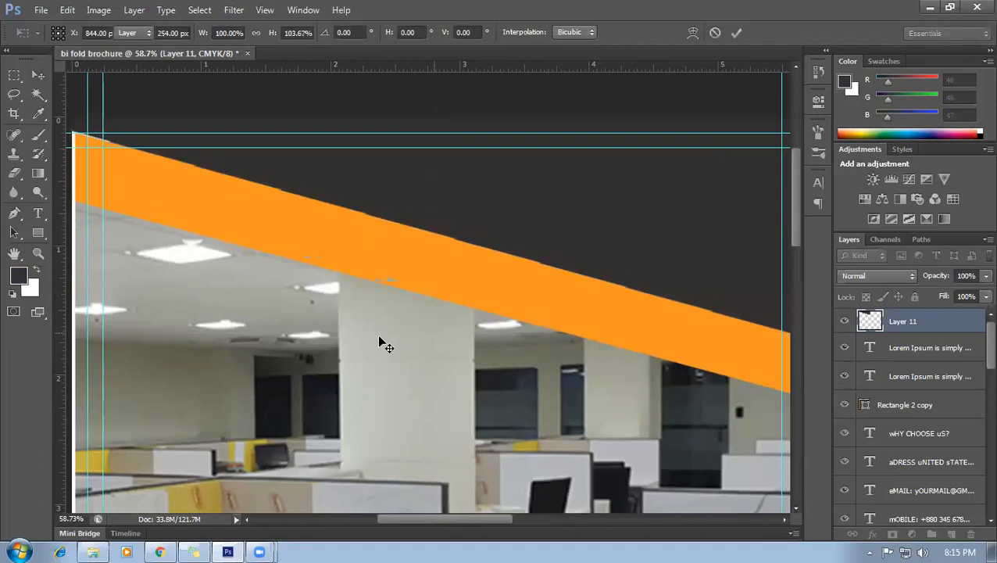
# Widen the orange band to 100.48% so its left edge meets the page edge.
pyautogui.scroll(-2, 367, 336)
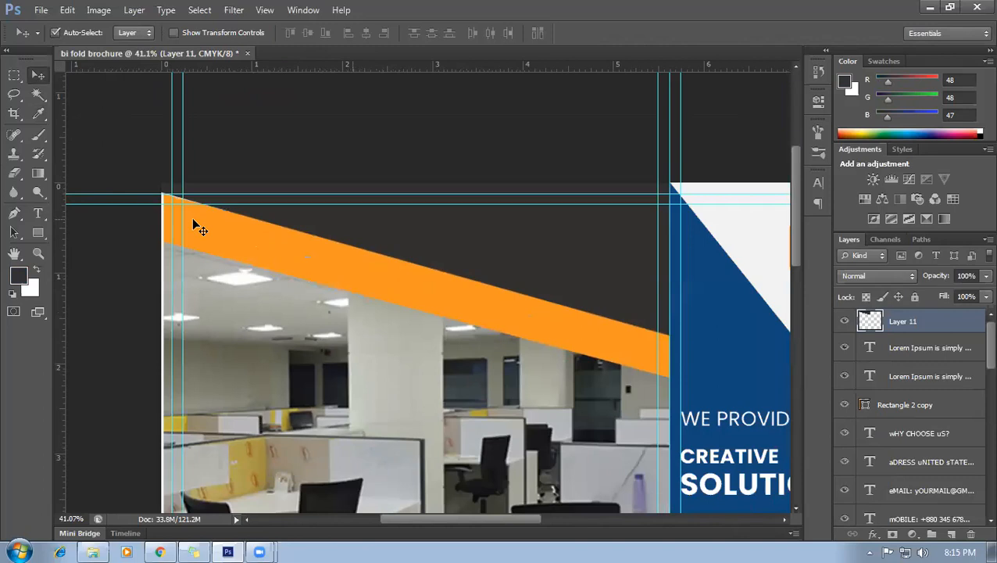
pyautogui.click(167, 229)
pyautogui.hotkey('ctrl', 't')
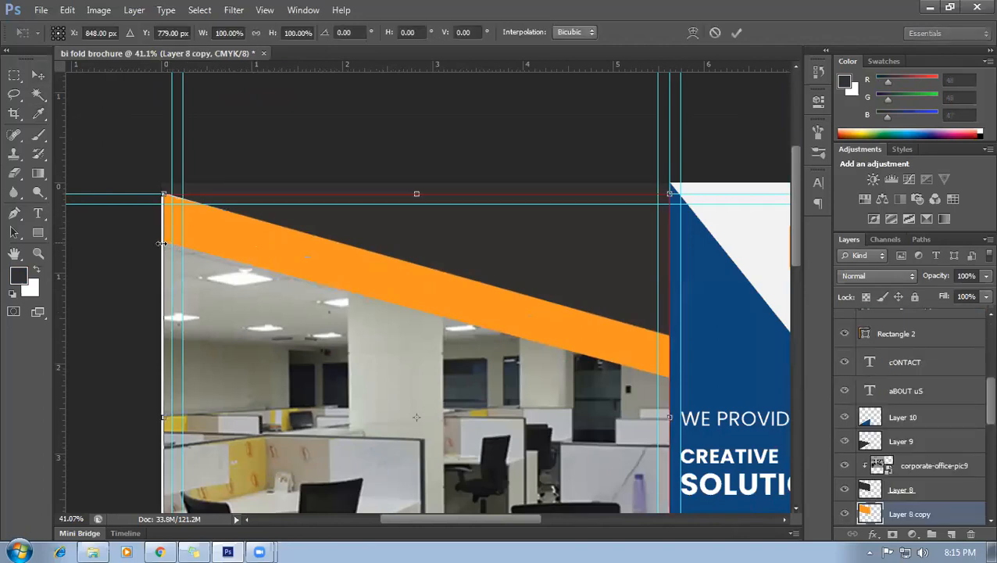
pyautogui.moveTo(164, 256); pyautogui.dragTo(157, 256)
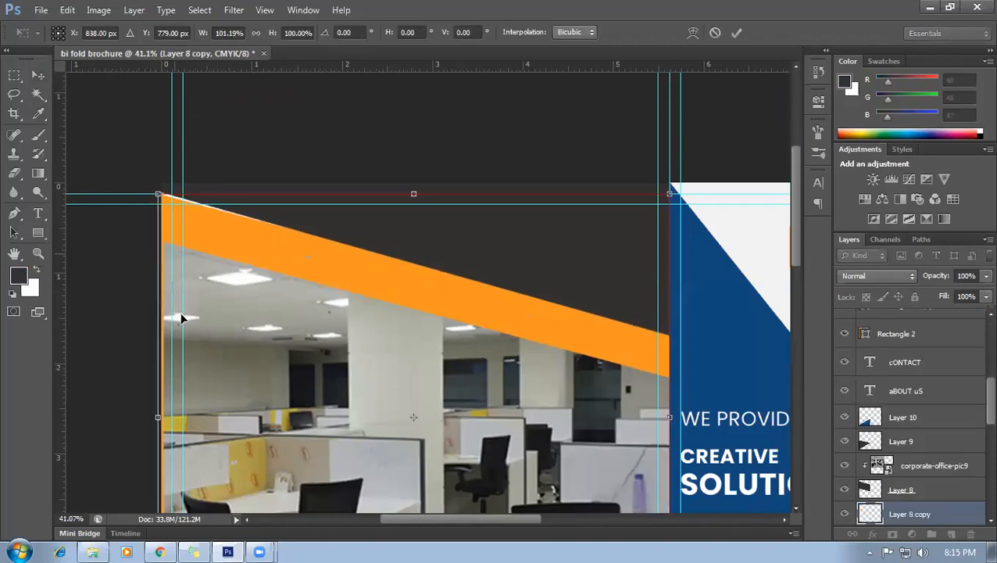
pyautogui.moveTo(159, 303); pyautogui.dragTo(160, 304)
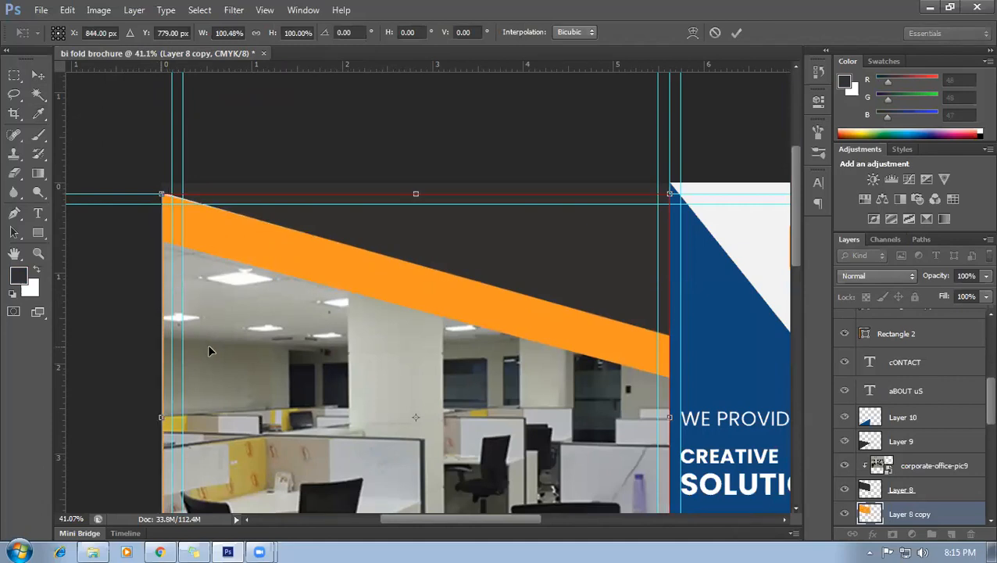
pyautogui.press('Return')
pyautogui.click(227, 358)
# Widen the office photo slightly to the left to reach the page edge.
pyautogui.hotkey('ctrl', 't')
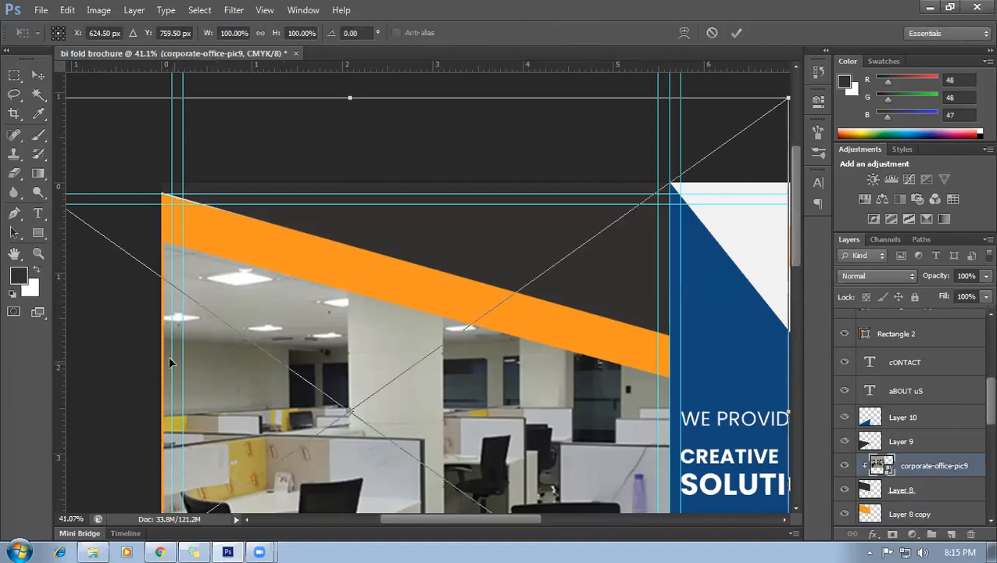
pyautogui.scroll(-2, 172, 367)
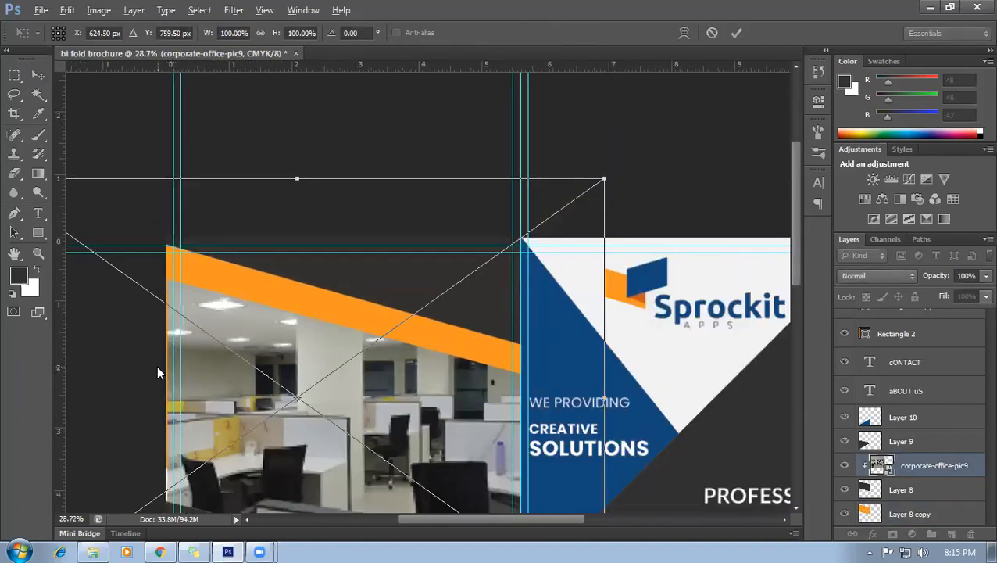
pyautogui.scroll(-1, 197, 375)
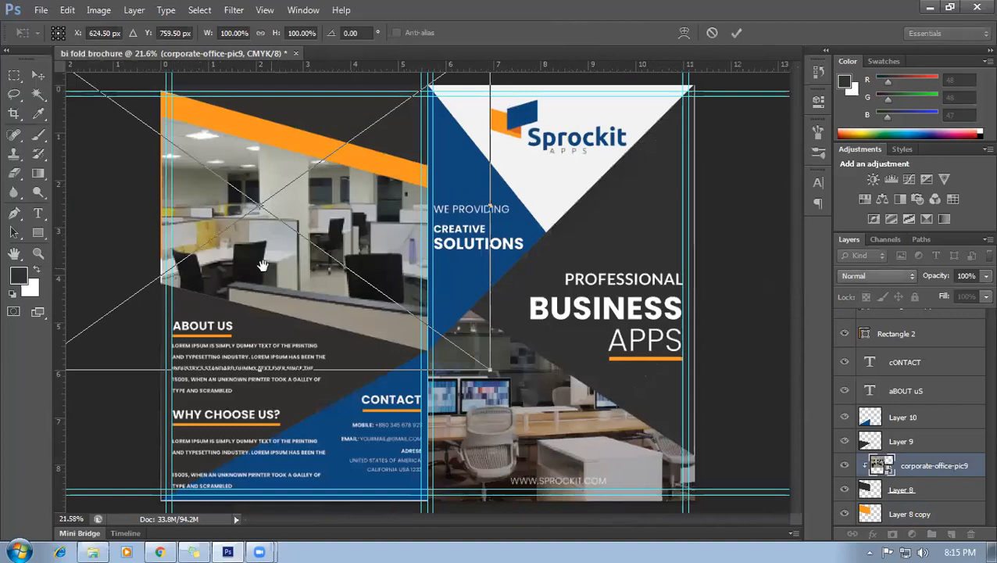
pyautogui.scroll(-3, 313, 297)
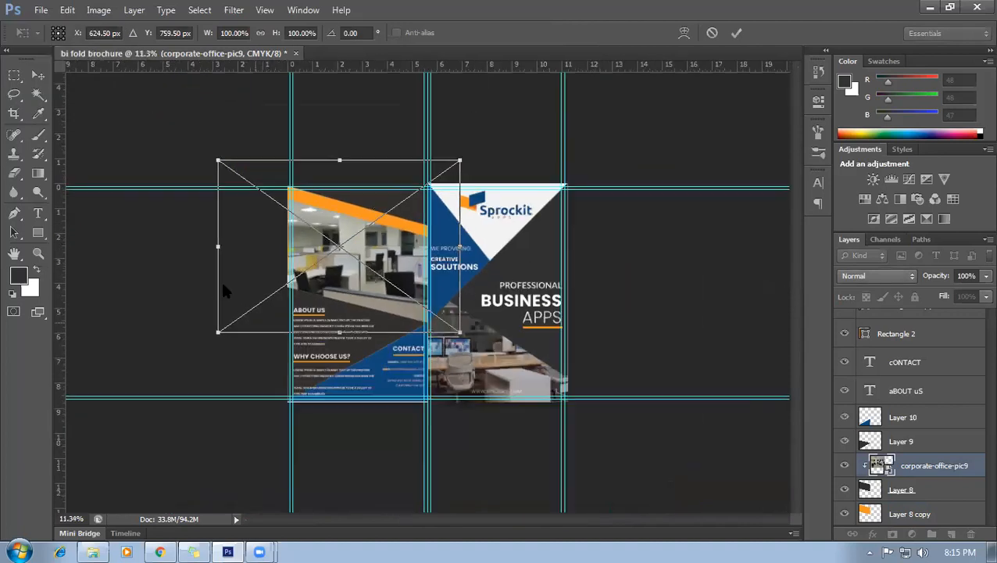
pyautogui.moveTo(217, 244); pyautogui.dragTo(214, 245)
pyautogui.press('Return')
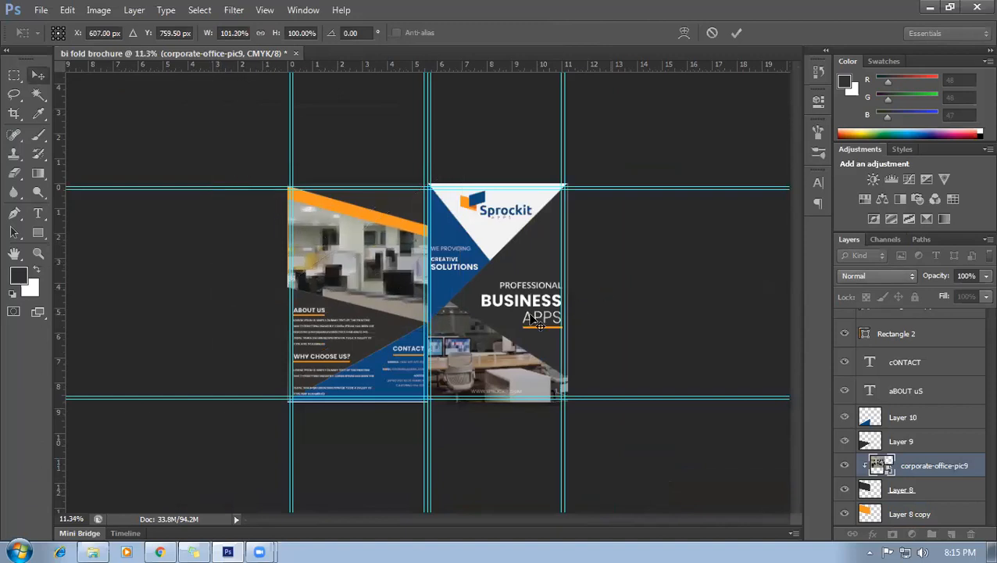
pyautogui.hotkey('ctrl', '0')
pyautogui.scroll(3, 161, 215)
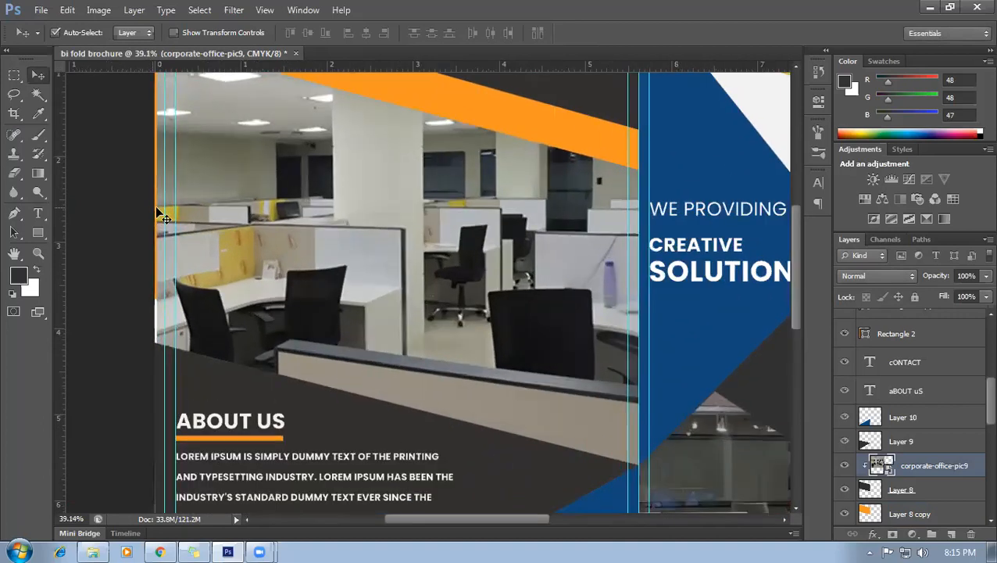
# Stretch Layer 8's dark shape slightly left to the page edge.
pyautogui.click(164, 218)
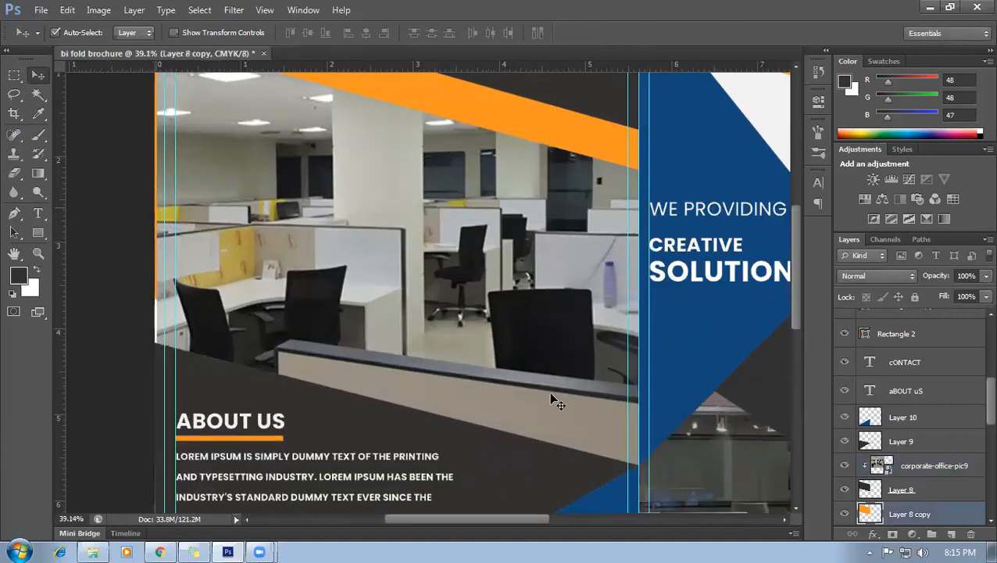
pyautogui.click(908, 466)
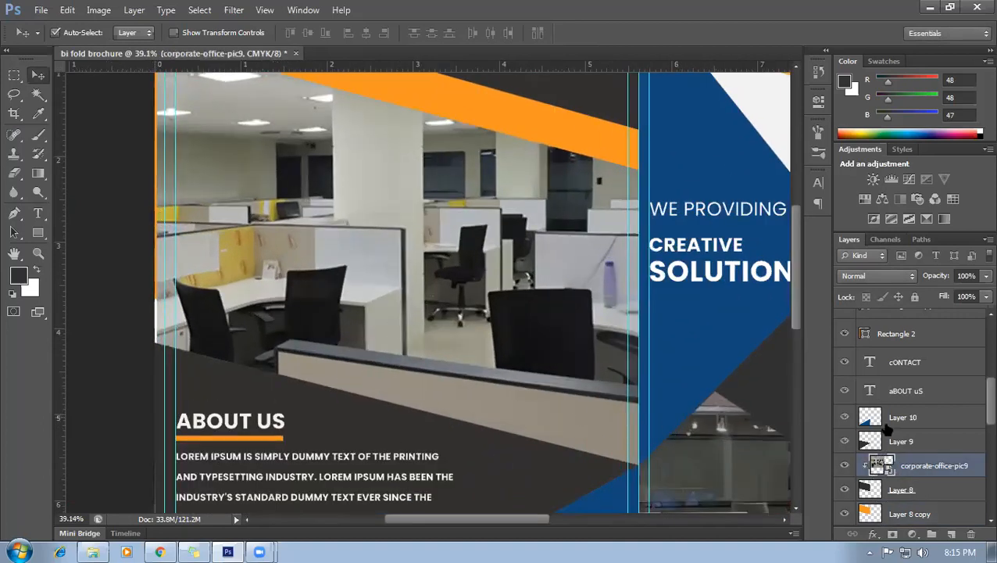
pyautogui.scroll(5, 887, 423)
pyautogui.scroll(2, 887, 424)
pyautogui.scroll(-7, 891, 484)
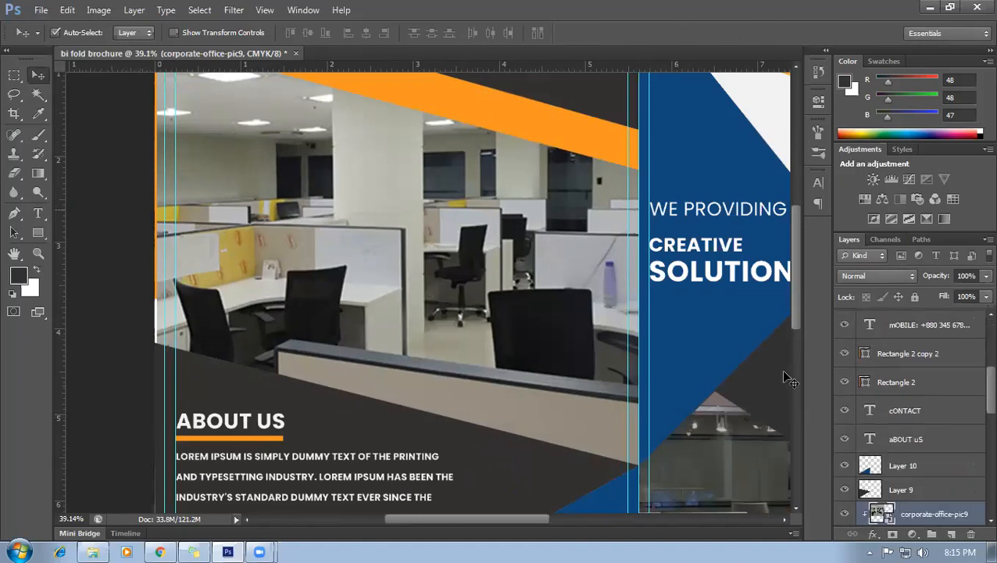
pyautogui.click(918, 467)
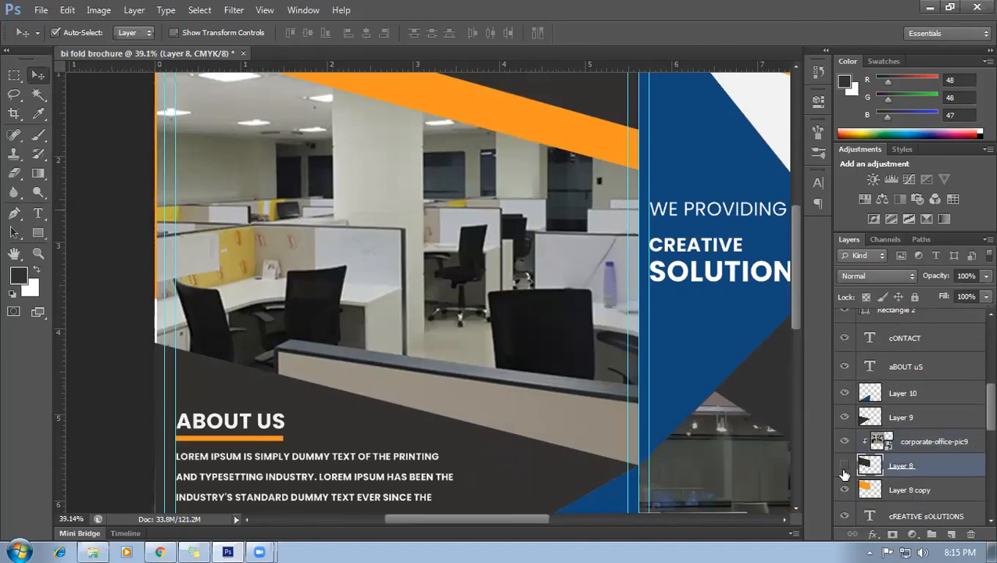
pyautogui.click(844, 468)
pyautogui.click(844, 469)
pyautogui.hotkey('ctrl', 't')
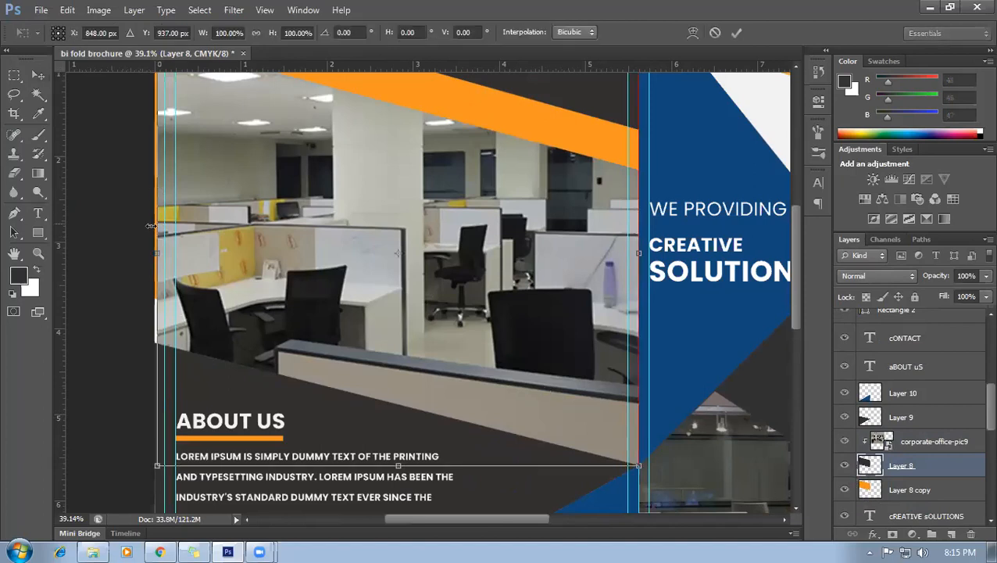
pyautogui.moveTo(155, 253); pyautogui.dragTo(154, 252)
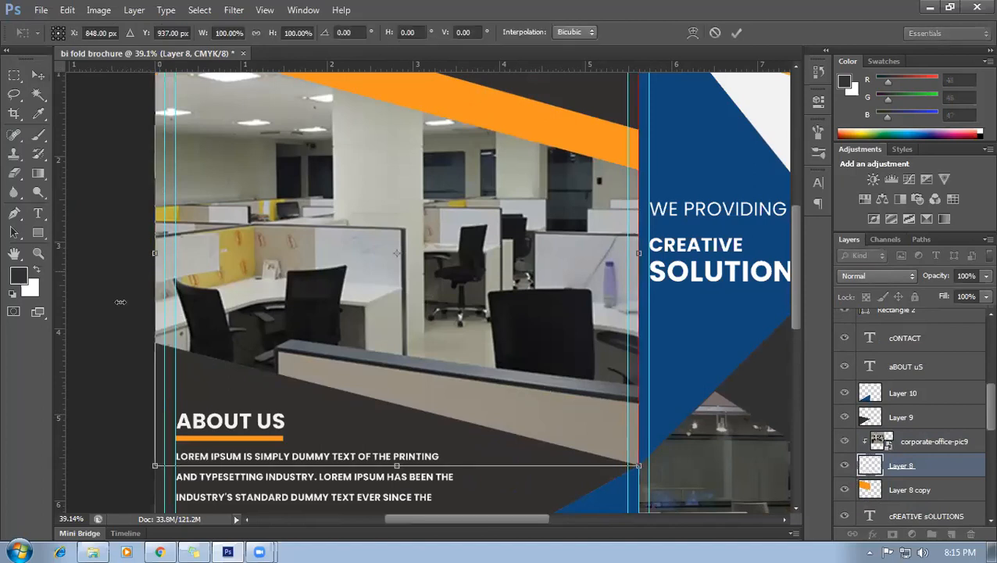
pyautogui.press('Return')
# Hide the guides to preview the clean brochure spread.
pyautogui.scroll(-6, 125, 317)
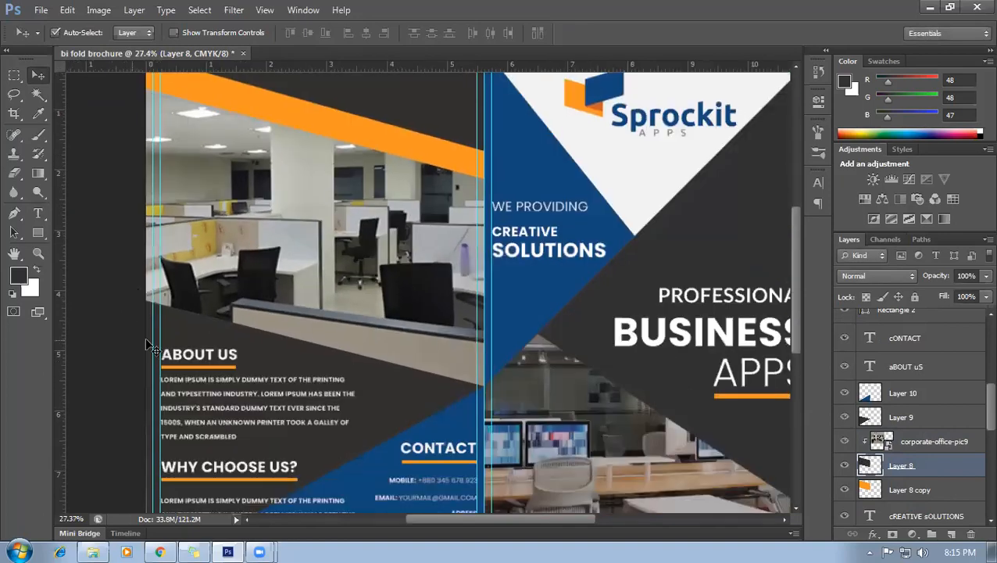
pyautogui.scroll(-3, 688, 378)
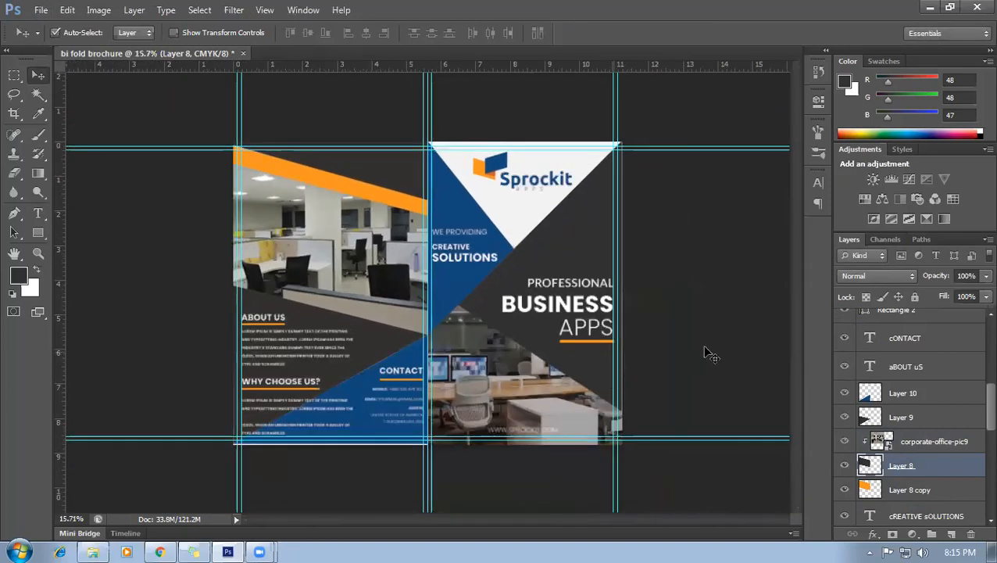
pyautogui.scroll(4, 313, 390)
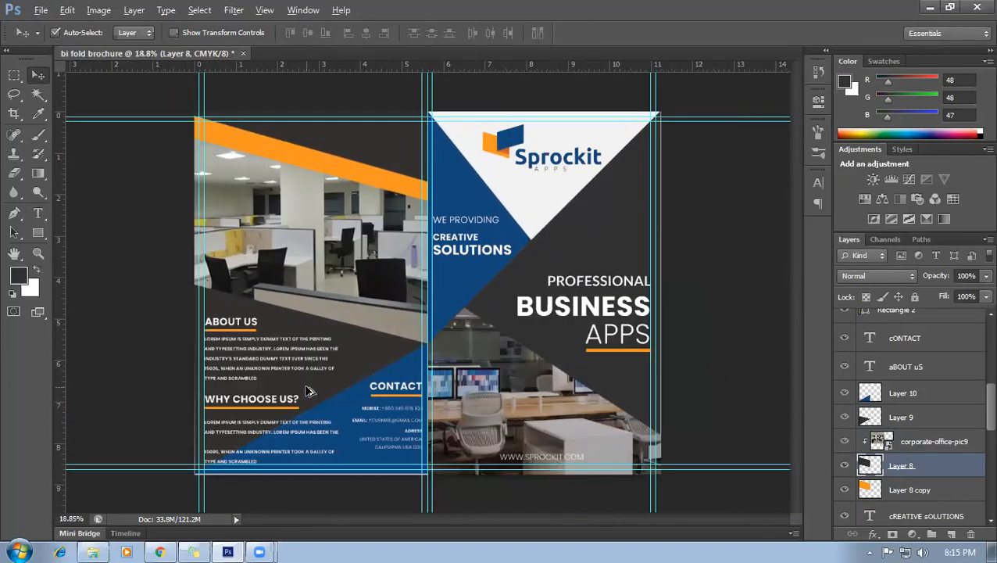
pyautogui.scroll(-3, 390, 266)
pyautogui.scroll(-2, 407, 273)
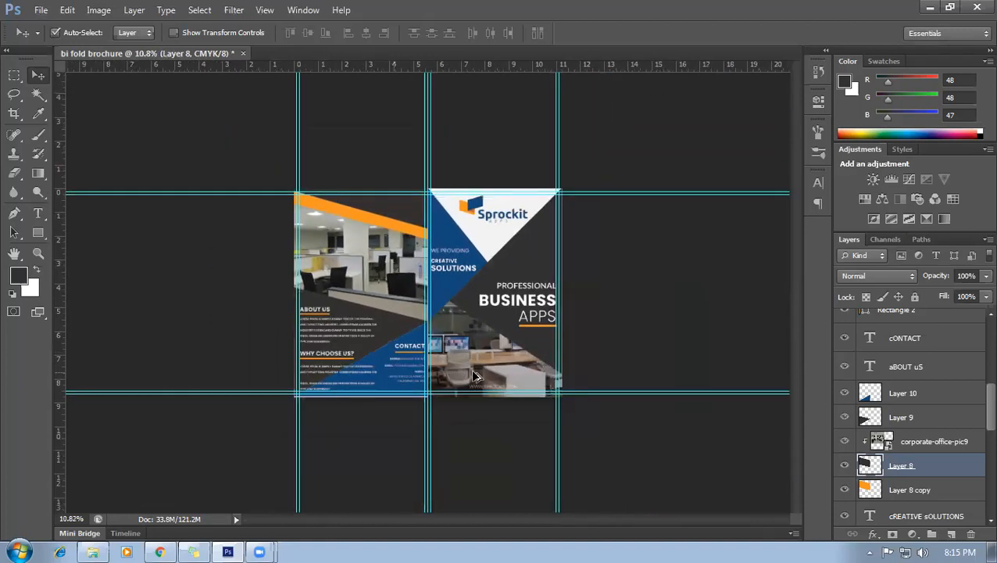
pyautogui.hotkey('ctrl', ';')
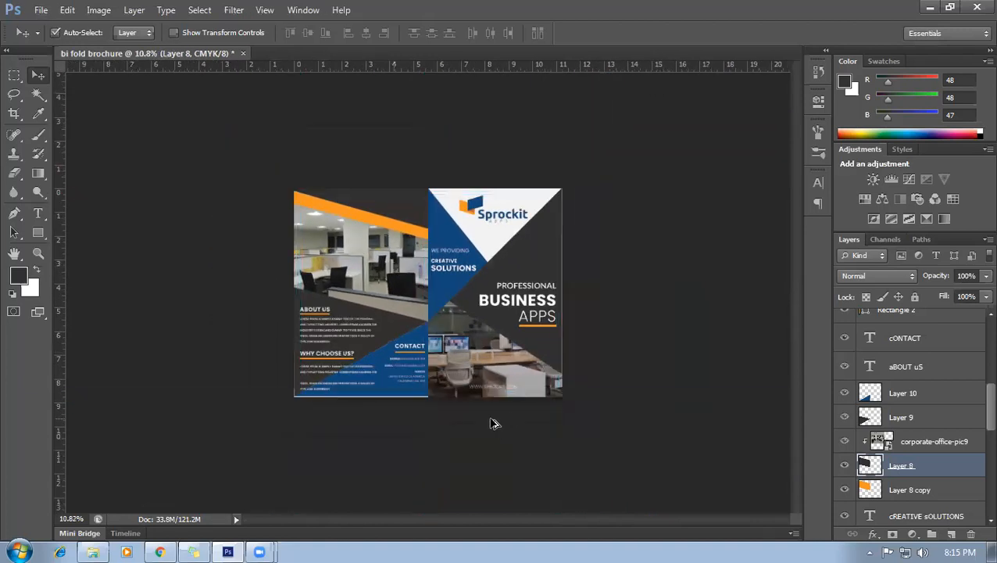
# Stretch the Layer 10 blue shape to about 101% width and 102% height.
pyautogui.scroll(5, 449, 402)
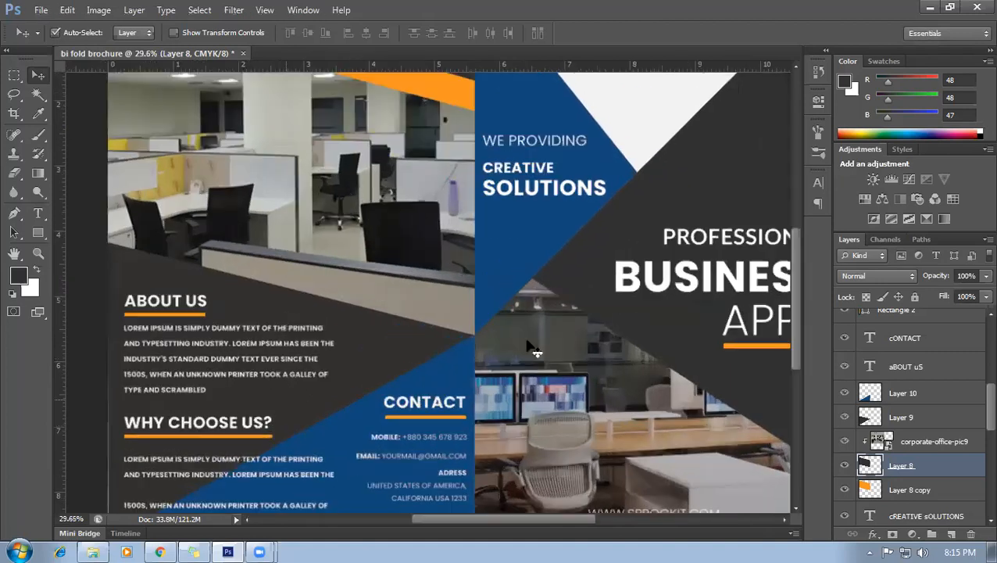
pyautogui.scroll(-5, 790, 317)
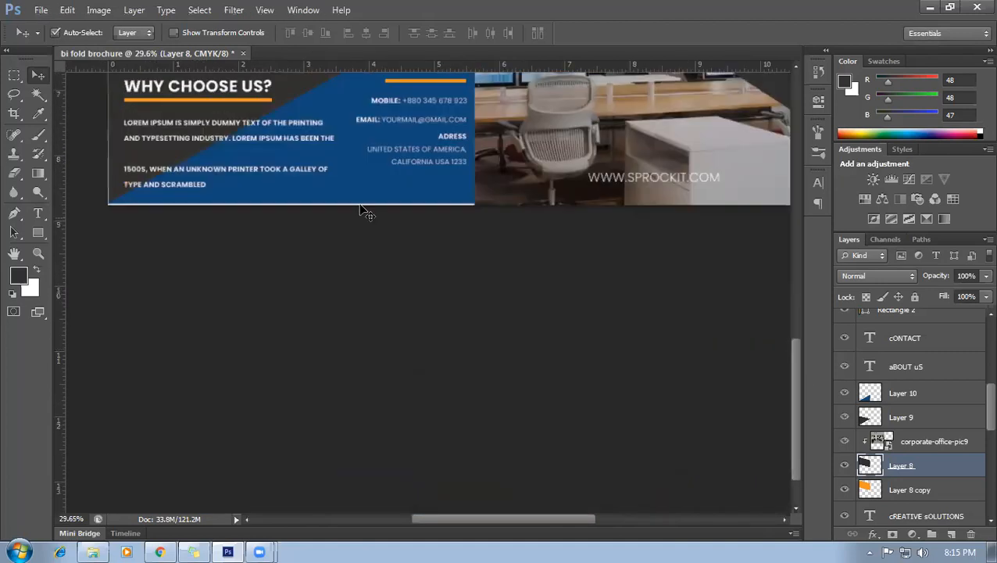
pyautogui.click(357, 196)
pyautogui.hotkey('ctrl', 't')
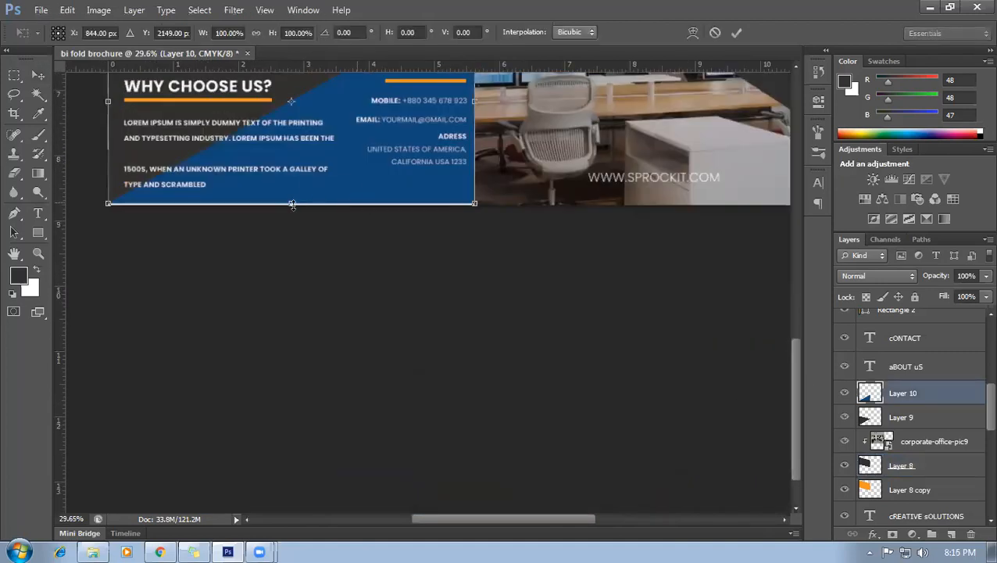
pyautogui.moveTo(292, 205); pyautogui.dragTo(293, 210)
pyautogui.hotkey('ctrl', 'z')
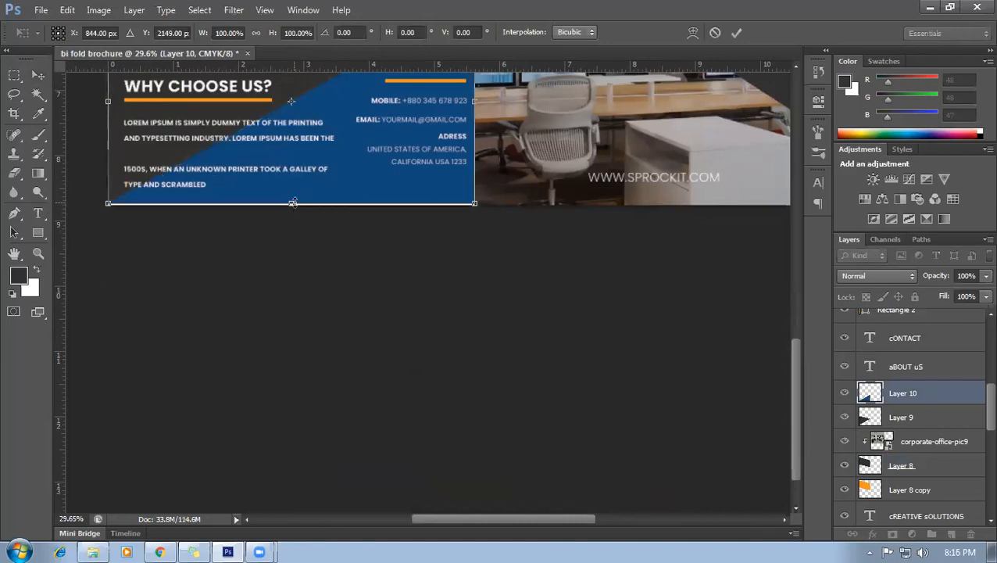
pyautogui.moveTo(293, 202); pyautogui.dragTo(291, 208)
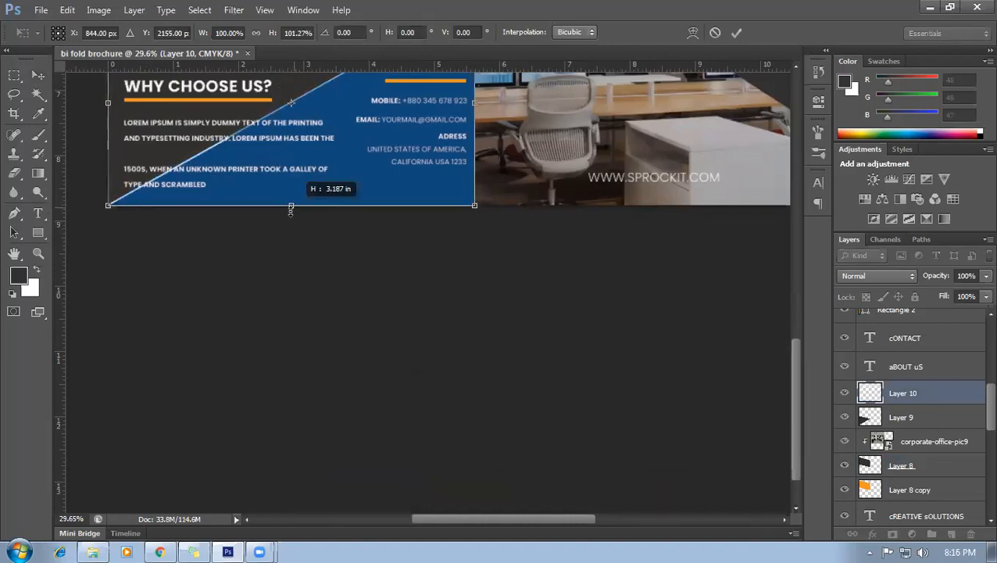
pyautogui.hotkey('ctrl', '0')
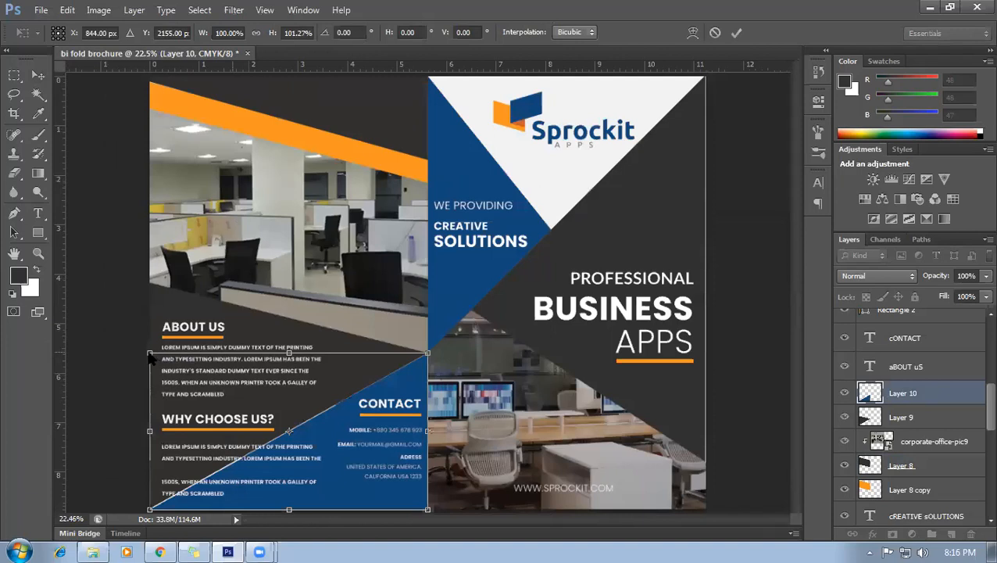
pyautogui.moveTo(146, 349); pyautogui.dragTo(143, 349)
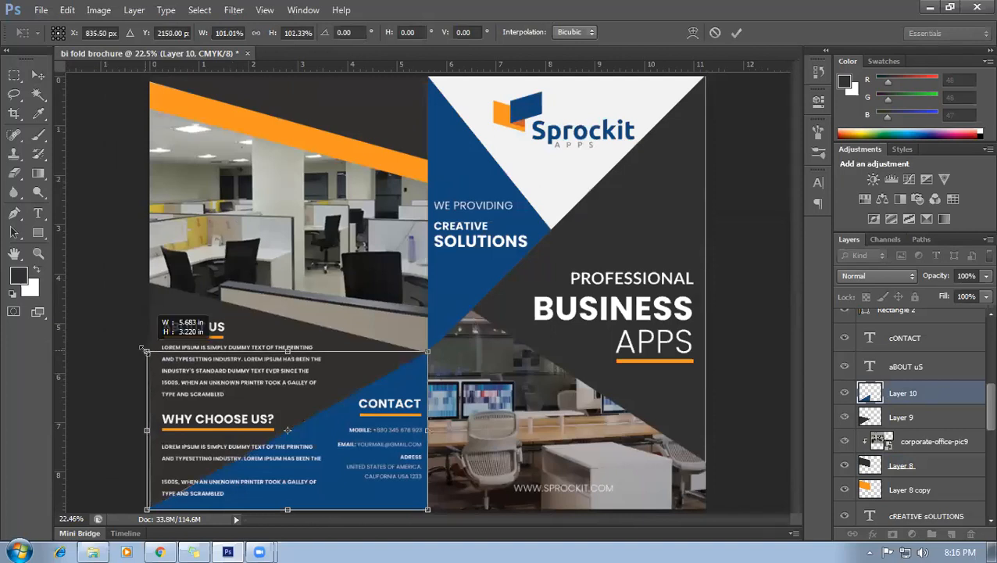
pyautogui.press('Return')
pyautogui.hotkey('ctrl', '-')
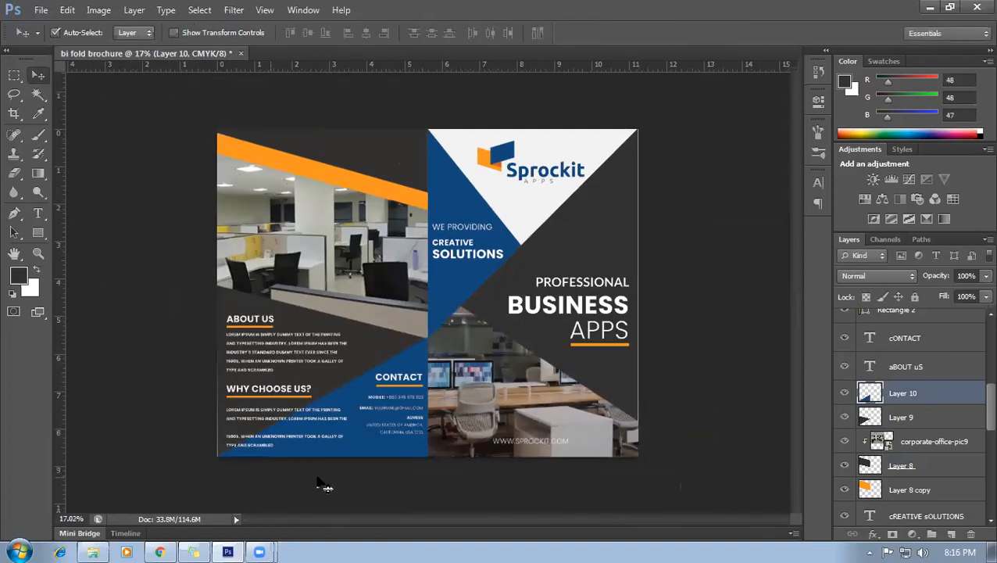
# Stretch the dark diagonal shape (Layer 9) left and down past the panel's lower-left corner.
pyautogui.click(222, 408)
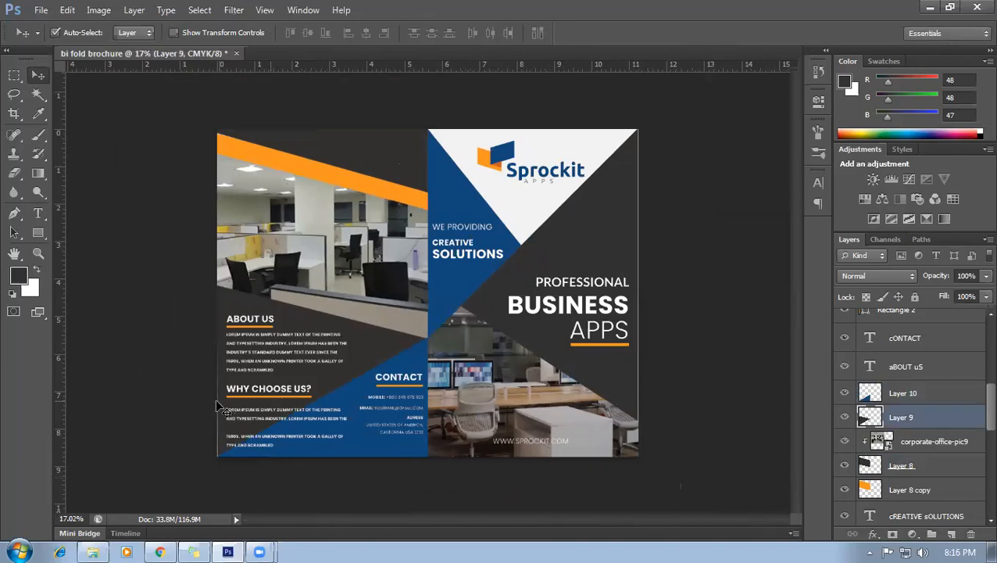
pyautogui.hotkey('ctrl', 't')
pyautogui.moveTo(213, 375); pyautogui.dragTo(211, 376)
pyautogui.press('Return')
pyautogui.scroll(3, 264, 497)
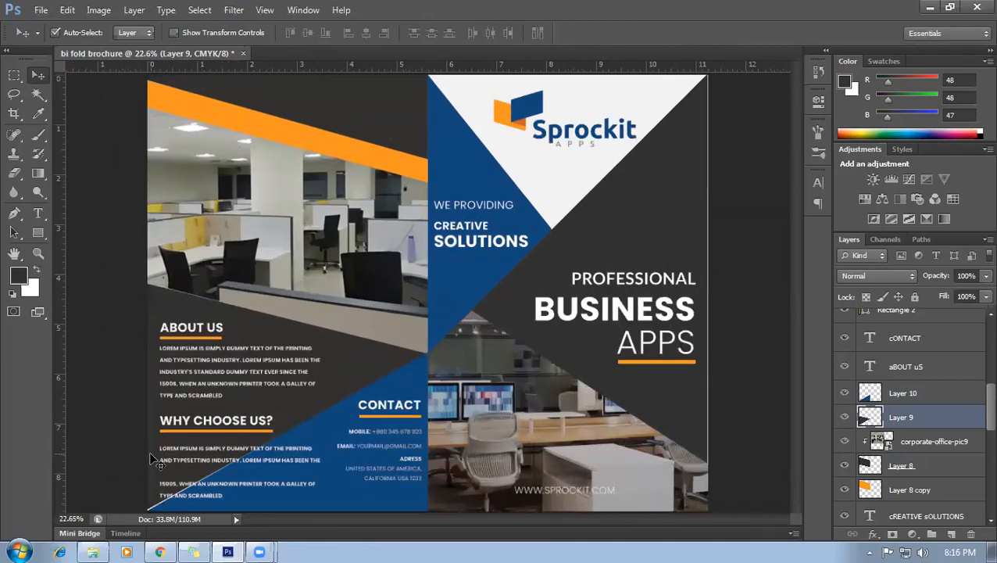
pyautogui.hotkey('ctrl', 't')
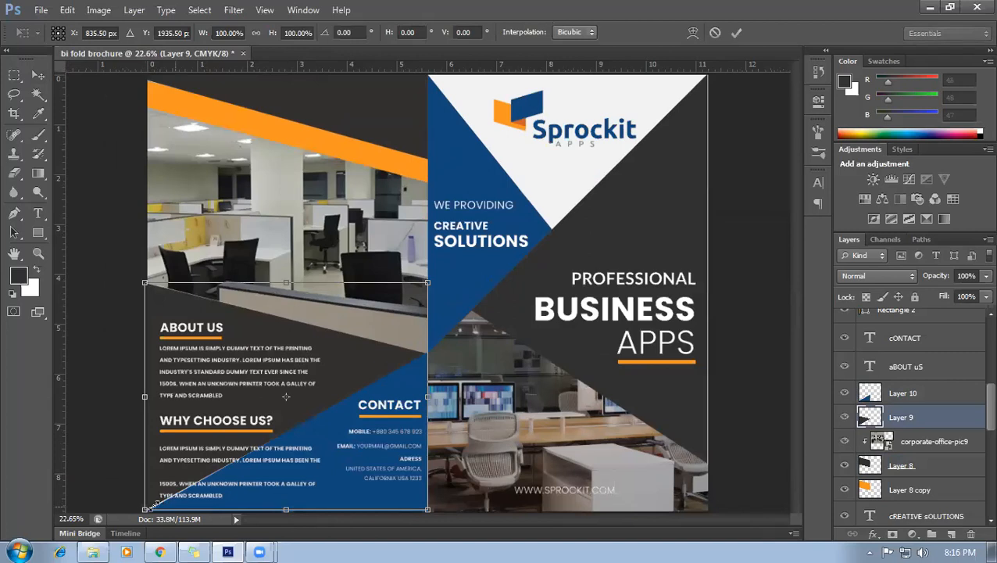
pyautogui.moveTo(145, 506); pyautogui.dragTo(145, 510)
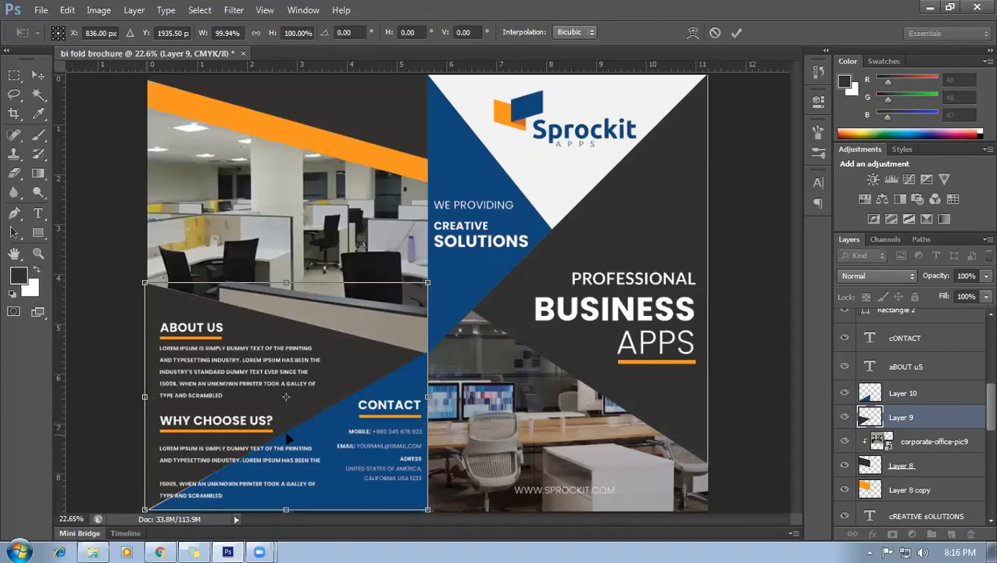
pyautogui.press('Return')
# Widen the blue diagonal shape (Layer 10) leftward to cover the white gap.
pyautogui.scroll(5, 355, 442)
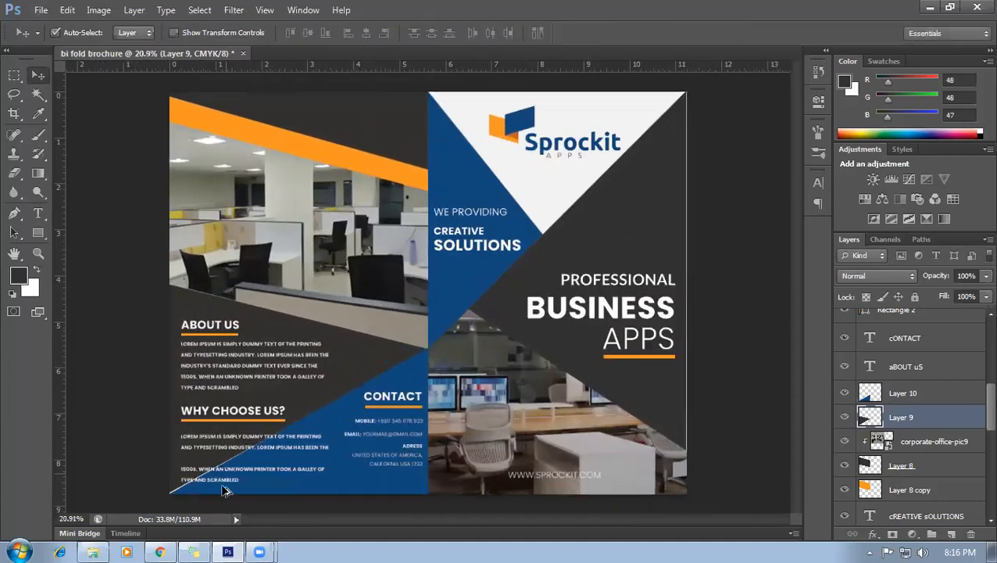
pyautogui.scroll(4, 160, 430)
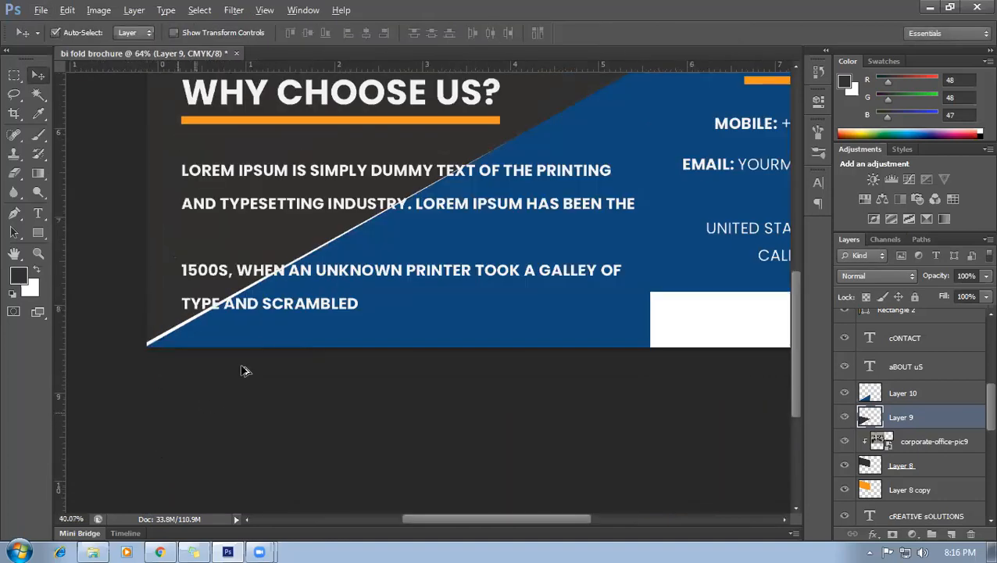
pyautogui.click(267, 345)
pyautogui.hotkey('ctrl', 't')
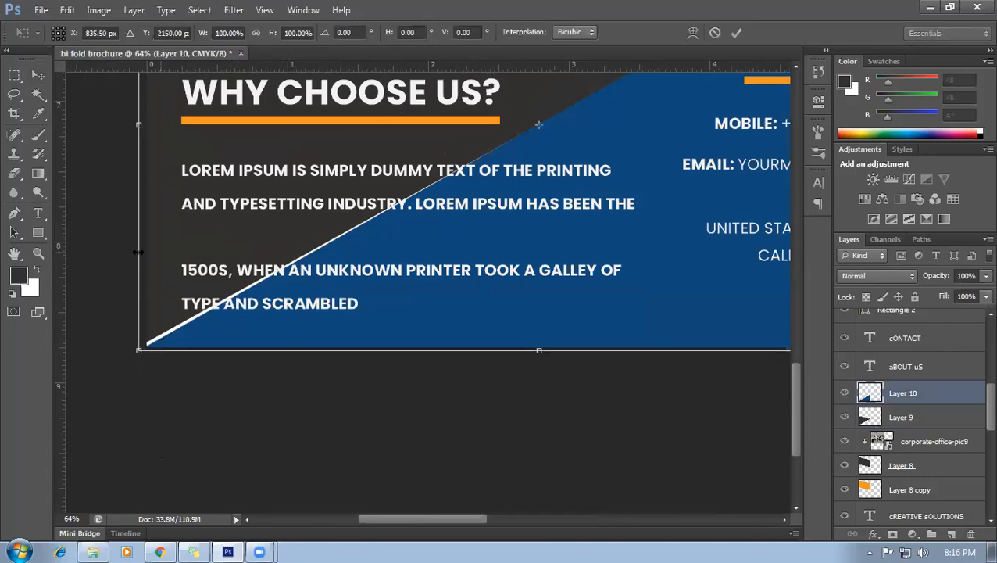
pyautogui.moveTo(133, 251); pyautogui.dragTo(128, 251)
pyautogui.press('Return')
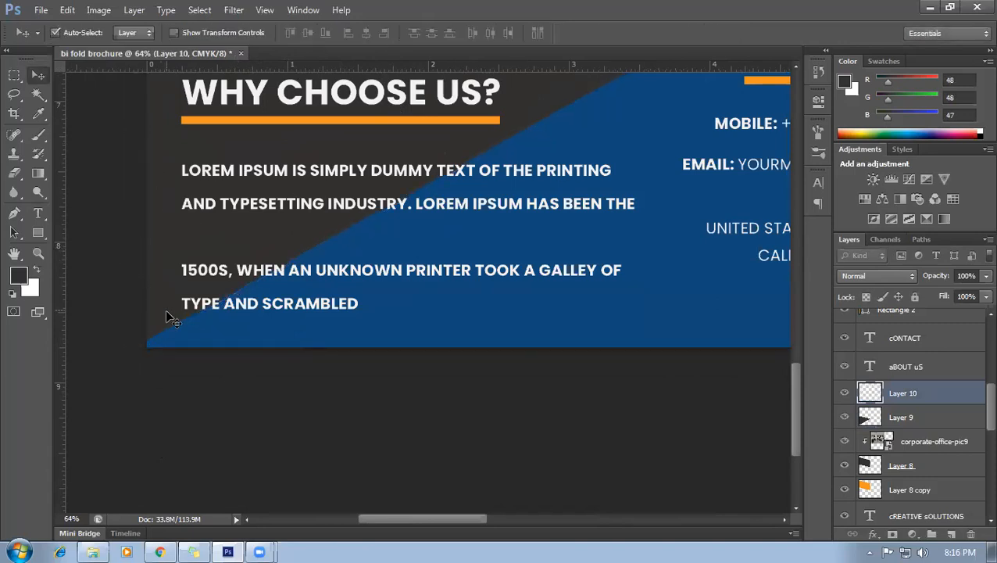
pyautogui.scroll(-4, 215, 373)
pyautogui.scroll(-4, 229, 389)
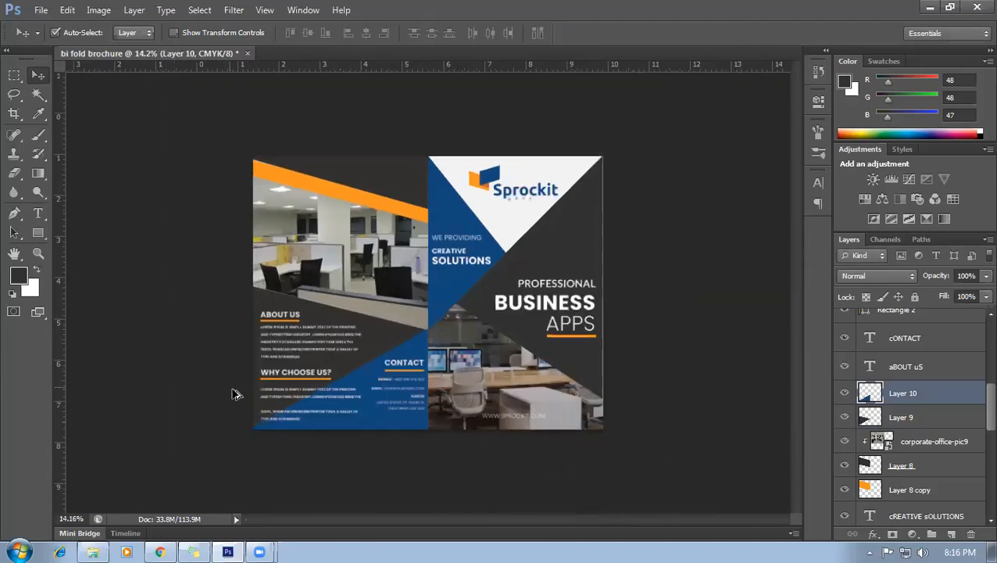
# Stretch Layer 5, the cover's dark background, out to the right panel edge.
pyautogui.click(544, 337)
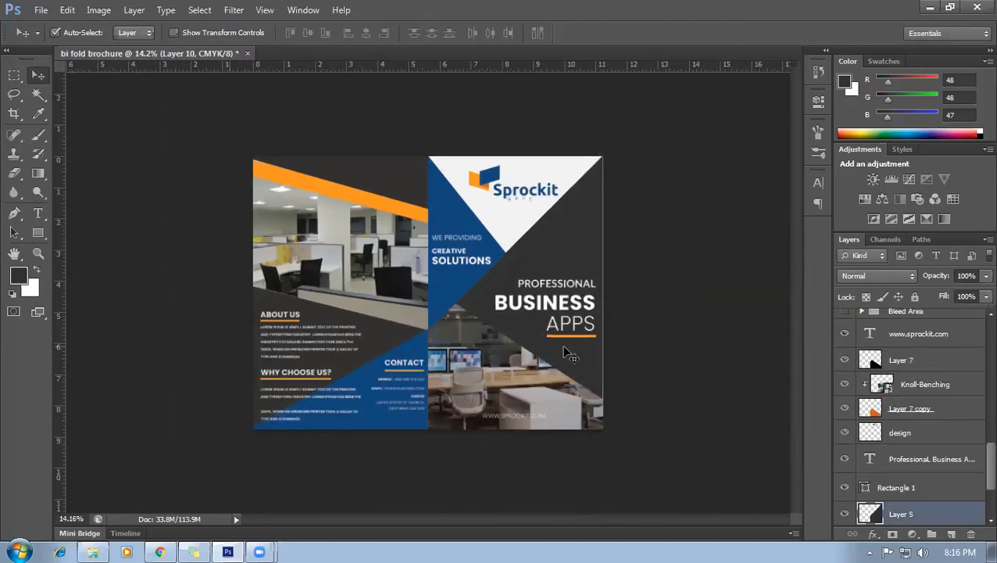
pyautogui.hotkey('ctrl', 't')
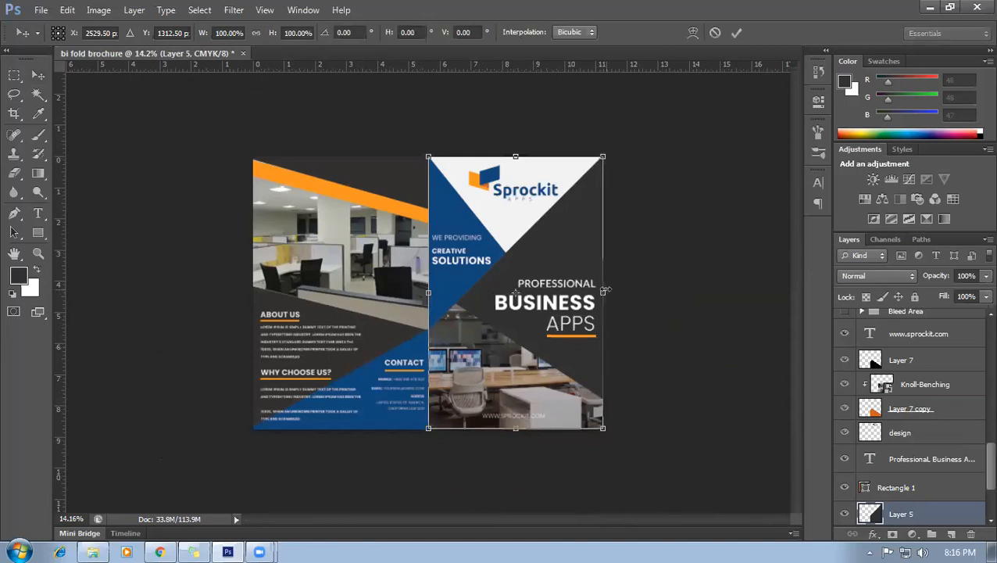
pyautogui.moveTo(607, 287); pyautogui.dragTo(609, 295)
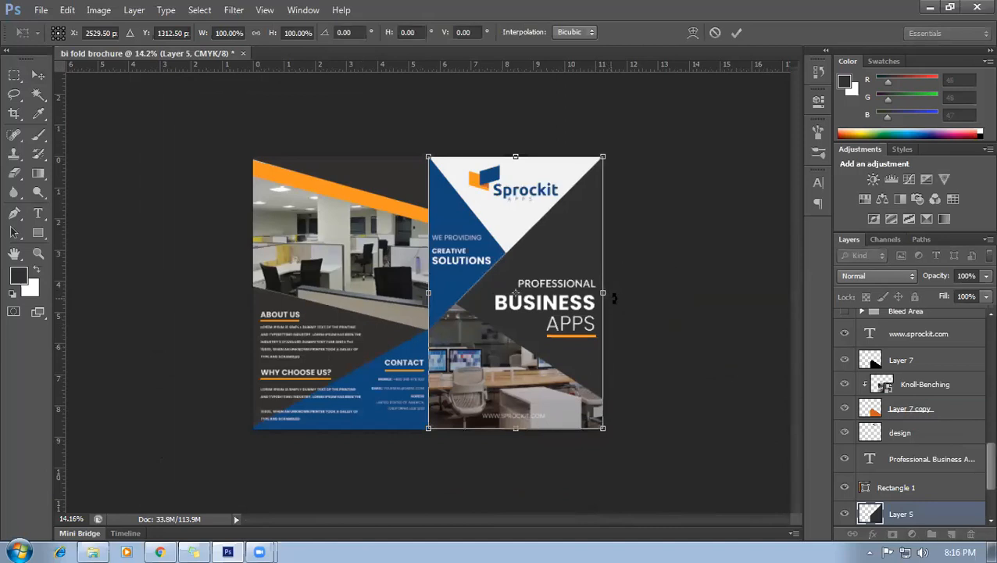
pyautogui.press('Return')
pyautogui.scroll(4, 613, 293)
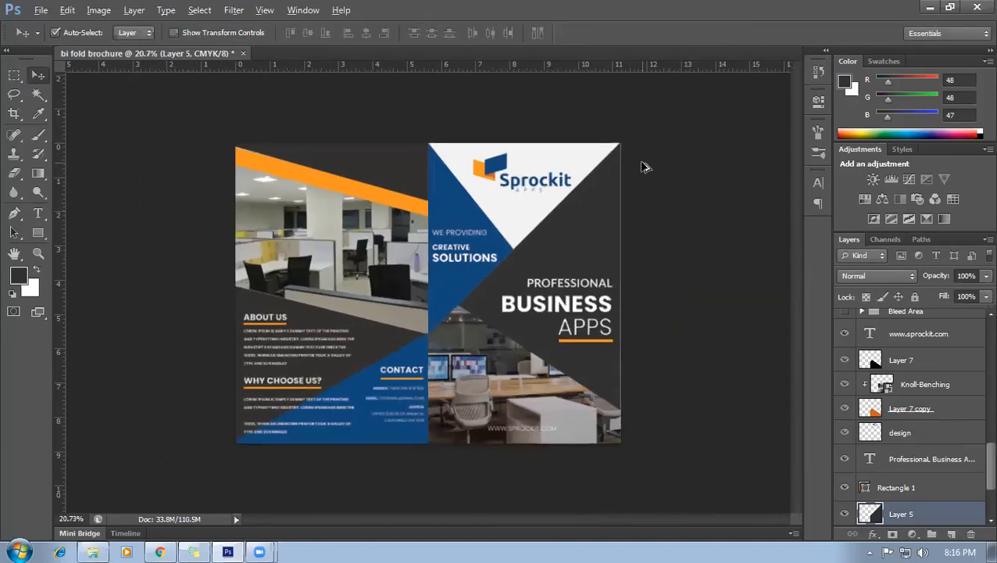
pyautogui.scroll(2, 909, 352)
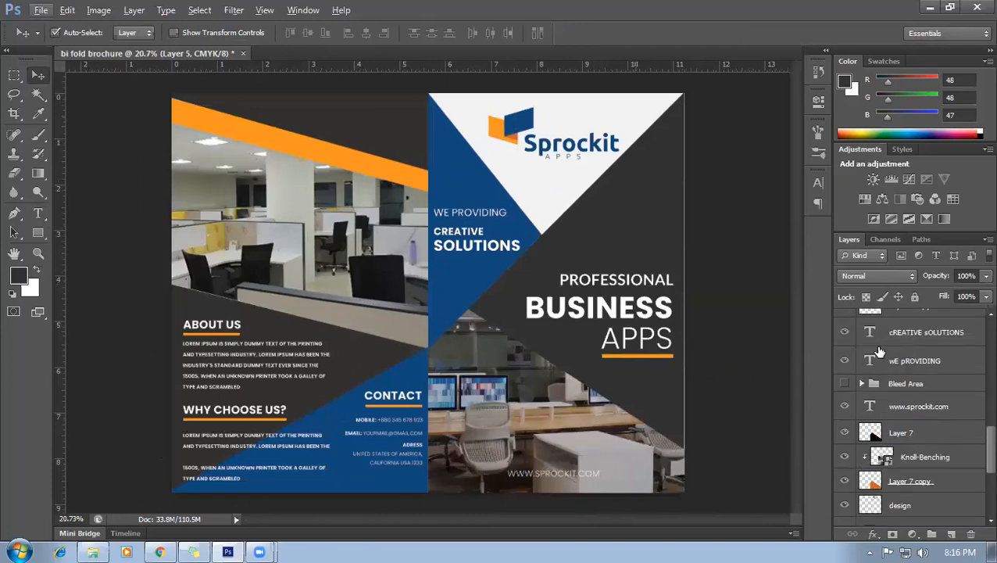
pyautogui.scroll(-2, 786, 343)
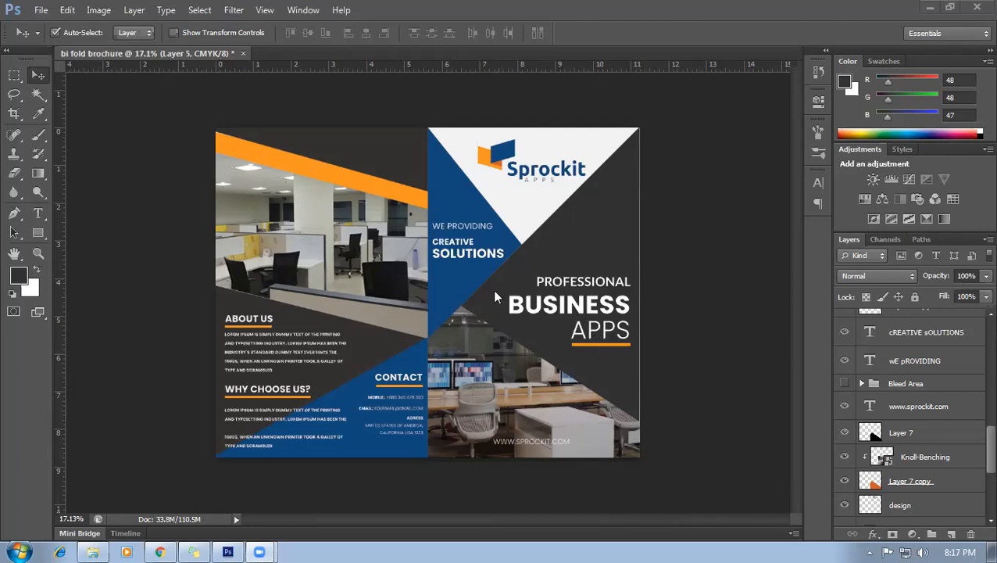
# Set the tracking of the word APPS to 470 in the Character panel.
pyautogui.click(14, 75)
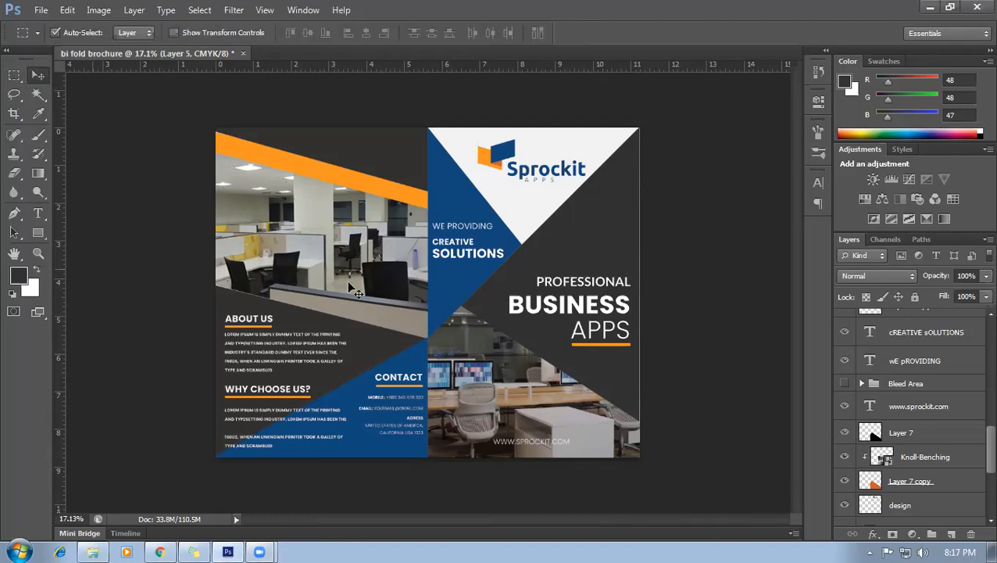
pyautogui.click(601, 344)
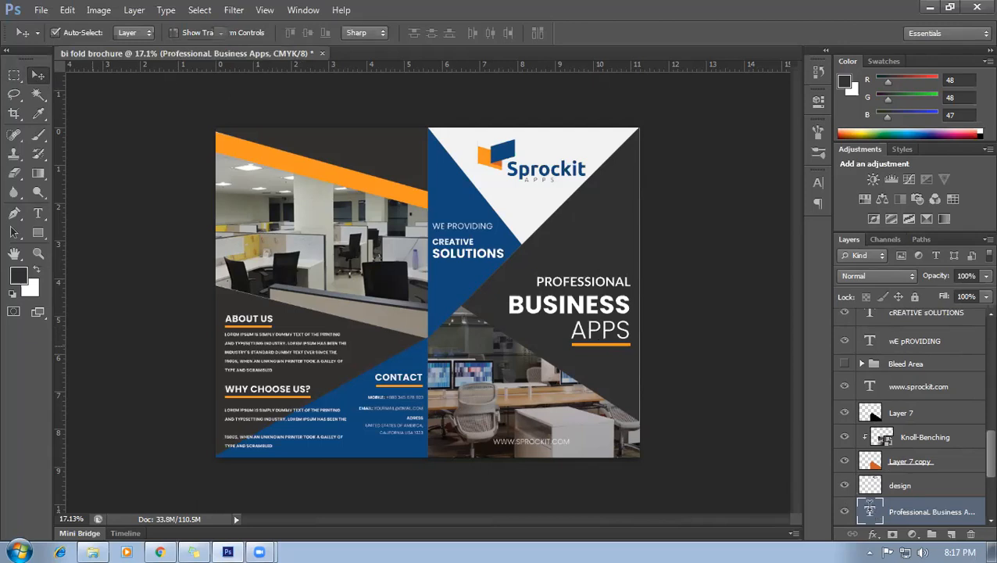
pyautogui.doubleClick(870, 508)
pyautogui.moveTo(570, 332); pyautogui.dragTo(633, 333)
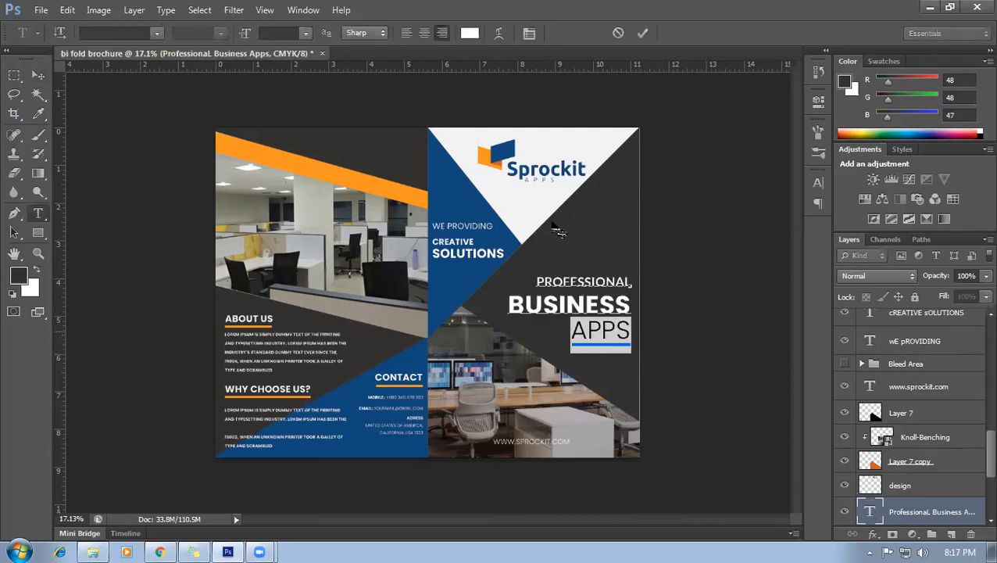
pyautogui.click(529, 33)
pyautogui.click(769, 229)
pyautogui.write('10')
pyautogui.press('Up')
pyautogui.press('Up')
pyautogui.press('Up')
pyautogui.press('Up')
pyautogui.press('Up')
pyautogui.press('Up')
pyautogui.press('Up')
pyautogui.press('Up')
pyautogui.press('Up')
pyautogui.press('Up')
pyautogui.press('Up')
pyautogui.press('Up')
pyautogui.press('Up')
pyautogui.press('Up')
pyautogui.press('Up')
pyautogui.press('Up')
pyautogui.press('Up')
pyautogui.press('Up')
pyautogui.press('Up')
pyautogui.press('Up')
pyautogui.press('Up')
pyautogui.press('Up')
pyautogui.press('Up')
pyautogui.press('Up')
pyautogui.press('Up')
pyautogui.press('Up')
pyautogui.press('Up')
pyautogui.press('Up')
pyautogui.press('Up')
pyautogui.press('Up')
pyautogui.press('Up')
pyautogui.press('Up')
pyautogui.press('Up')
pyautogui.press('Up')
pyautogui.press('Up')
pyautogui.press('Up')
pyautogui.press('Up')
pyautogui.press('Up')
pyautogui.press('Up')
pyautogui.press('Up')
pyautogui.press('Up')
pyautogui.press('Up')
pyautogui.press('Up')
pyautogui.press('Up')
pyautogui.press('Up')
pyautogui.press('Up')
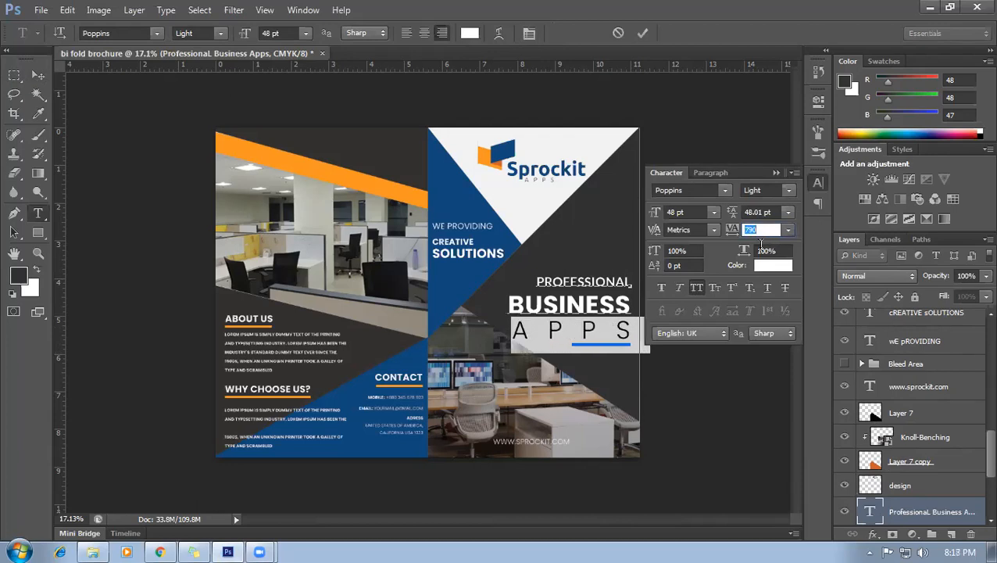
pyautogui.click(775, 172)
# Reduce APPS from 48 pt to 23 pt and commit the text edit.
pyautogui.click(630, 330)
pyautogui.moveTo(638, 328); pyautogui.dragTo(506, 327)
pyautogui.click(289, 33)
pyautogui.press('Down')
pyautogui.press('Down')
pyautogui.press('Down')
pyautogui.press('Down')
pyautogui.press('Down')
pyautogui.press('Down')
pyautogui.press('Down')
pyautogui.press('Down')
pyautogui.press('Down')
pyautogui.press('Down')
pyautogui.press('Down')
pyautogui.press('Down')
pyautogui.press('Down')
pyautogui.press('Down')
pyautogui.press('Down')
pyautogui.press('Down')
pyautogui.press('Down')
pyautogui.press('Down')
pyautogui.press('Down')
pyautogui.press('Down')
pyautogui.press('Down')
pyautogui.press('Down')
pyautogui.press('Down')
pyautogui.press('Down')
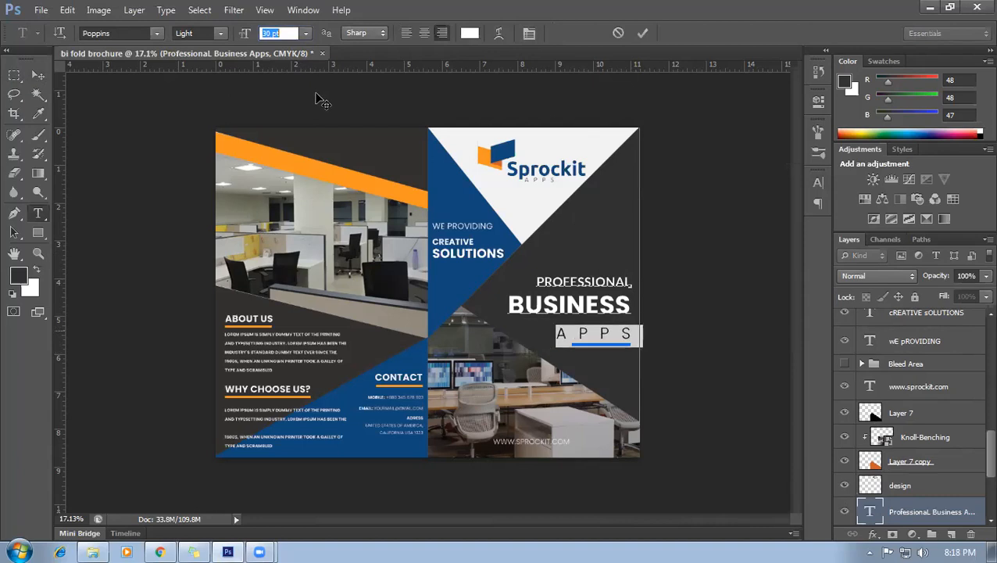
pyautogui.press('Down')
pyautogui.press('Down')
pyautogui.press('Up')
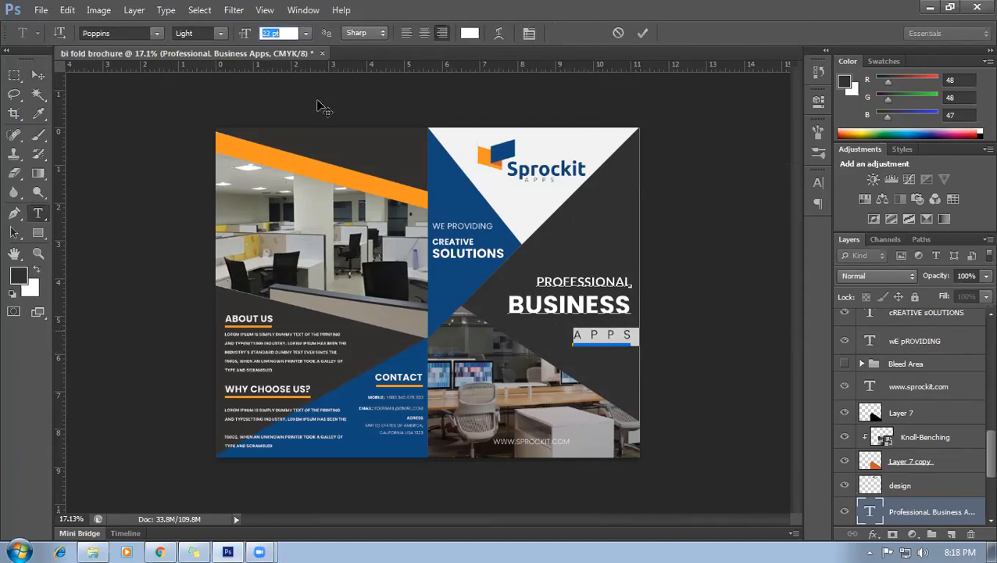
pyautogui.click(931, 417)
pyautogui.press('v')
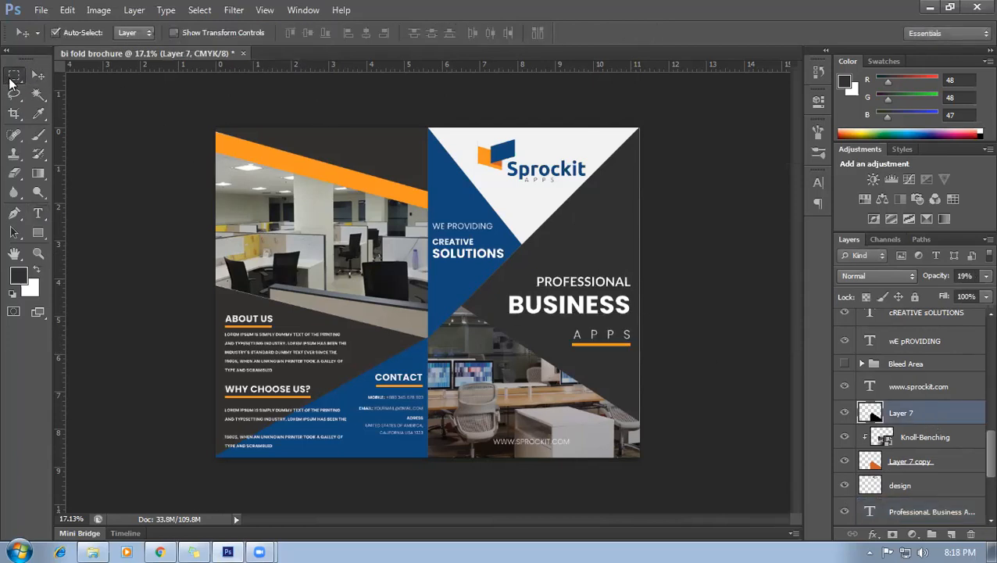
pyautogui.click(627, 348)
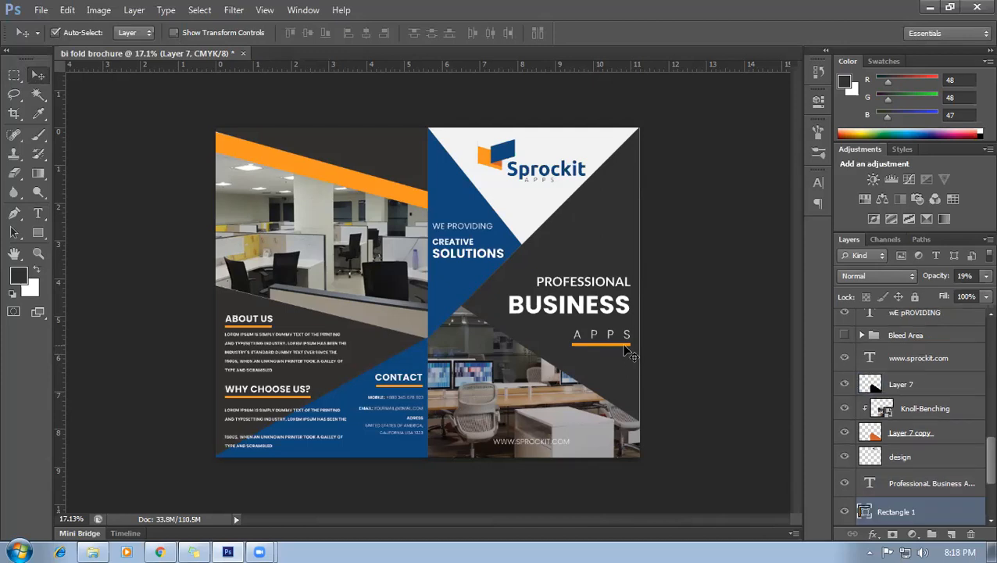
pyautogui.click(675, 400)
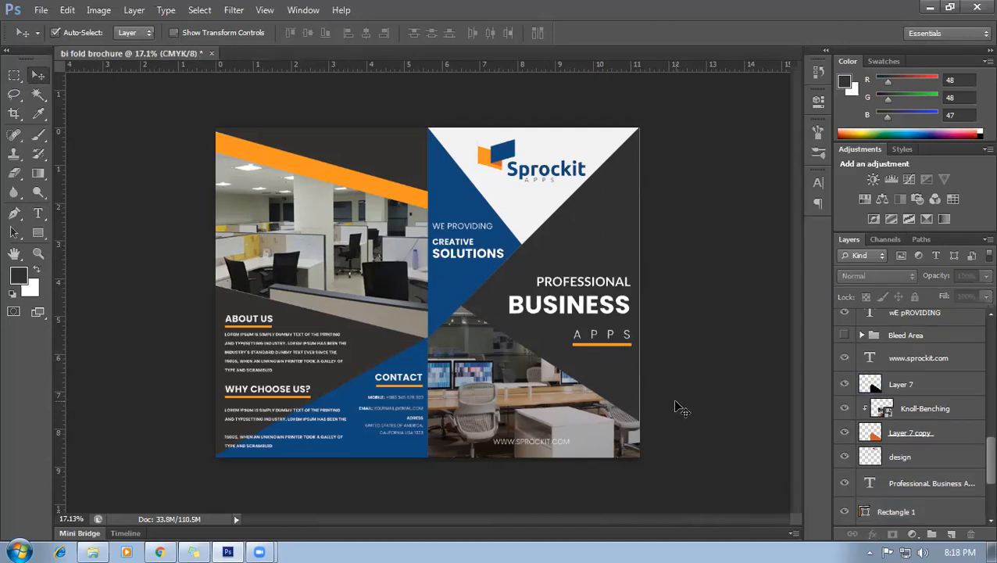
pyautogui.scroll(-1, 680, 410)
pyautogui.scroll(3, 626, 449)
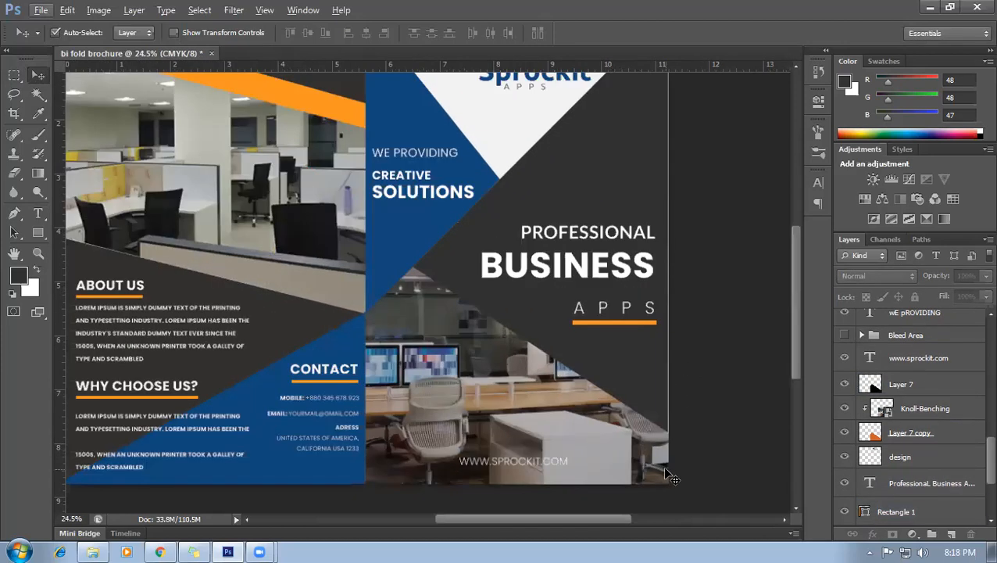
pyautogui.click(671, 475)
pyautogui.click(661, 470)
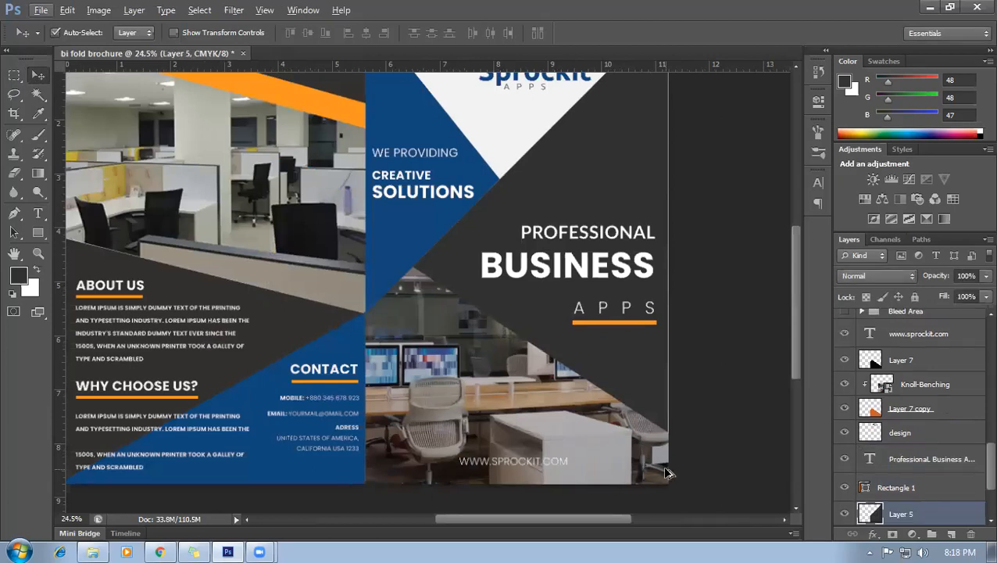
pyautogui.scroll(-2, 665, 426)
pyautogui.click(682, 446)
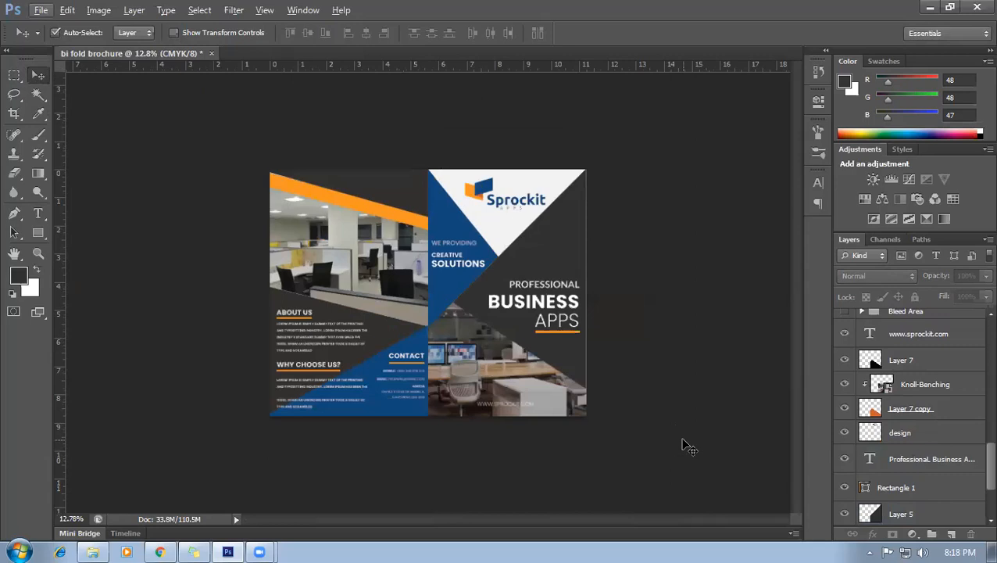
pyautogui.scroll(1, 598, 430)
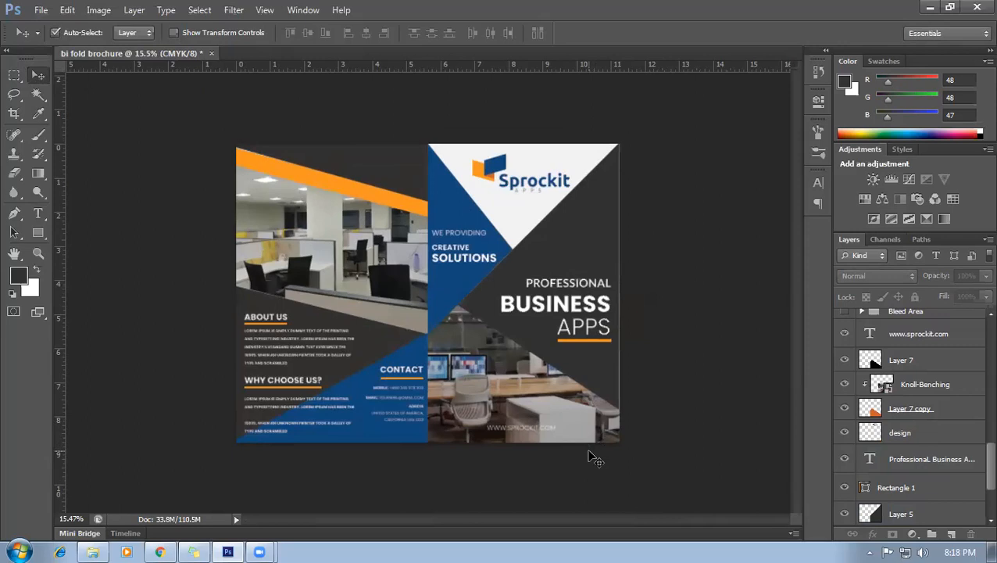
pyautogui.moveTo(263, 547)
pyautogui.scroll(8, 397, 403)
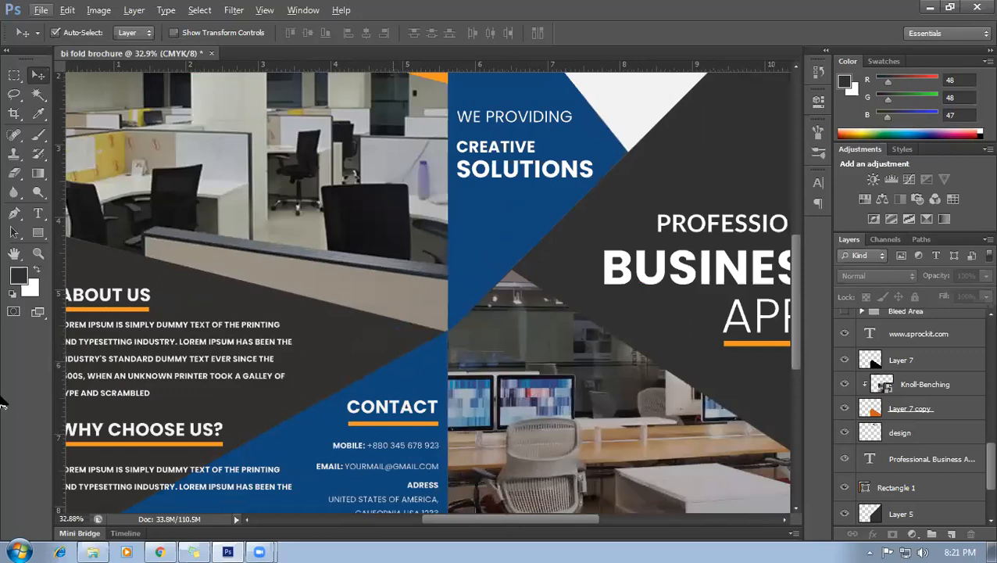
pyautogui.scroll(-2, 354, 363)
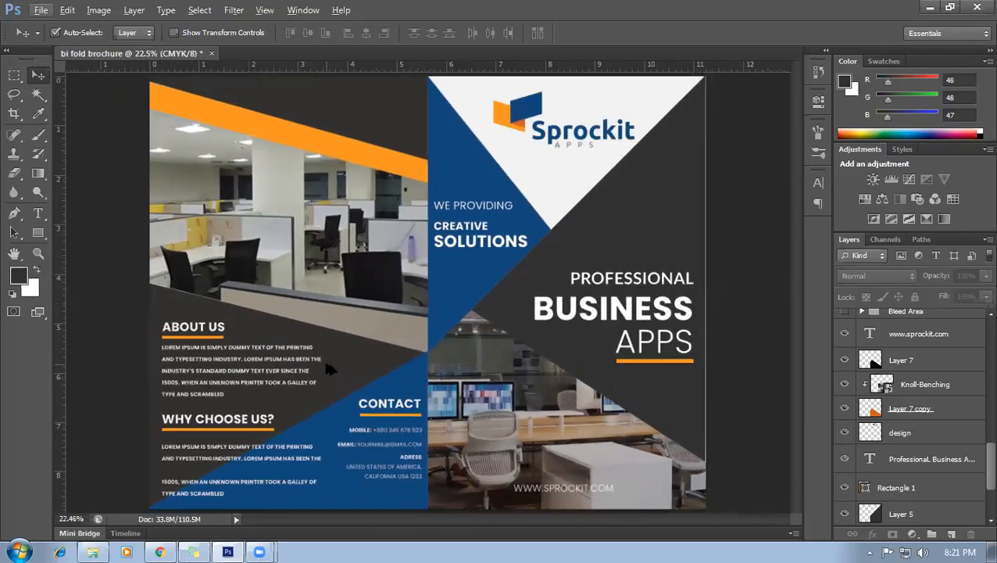
pyautogui.scroll(-1, 557, 411)
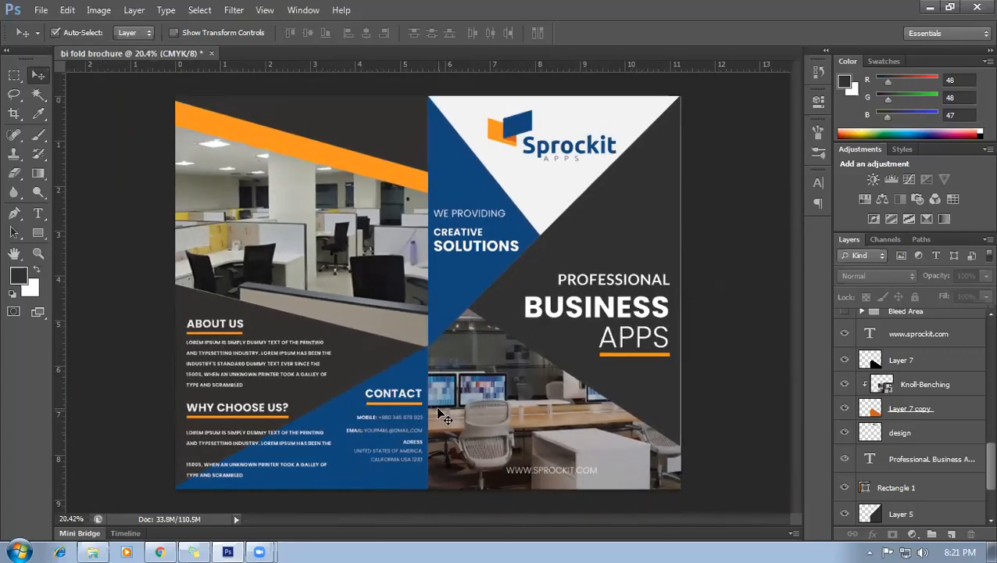